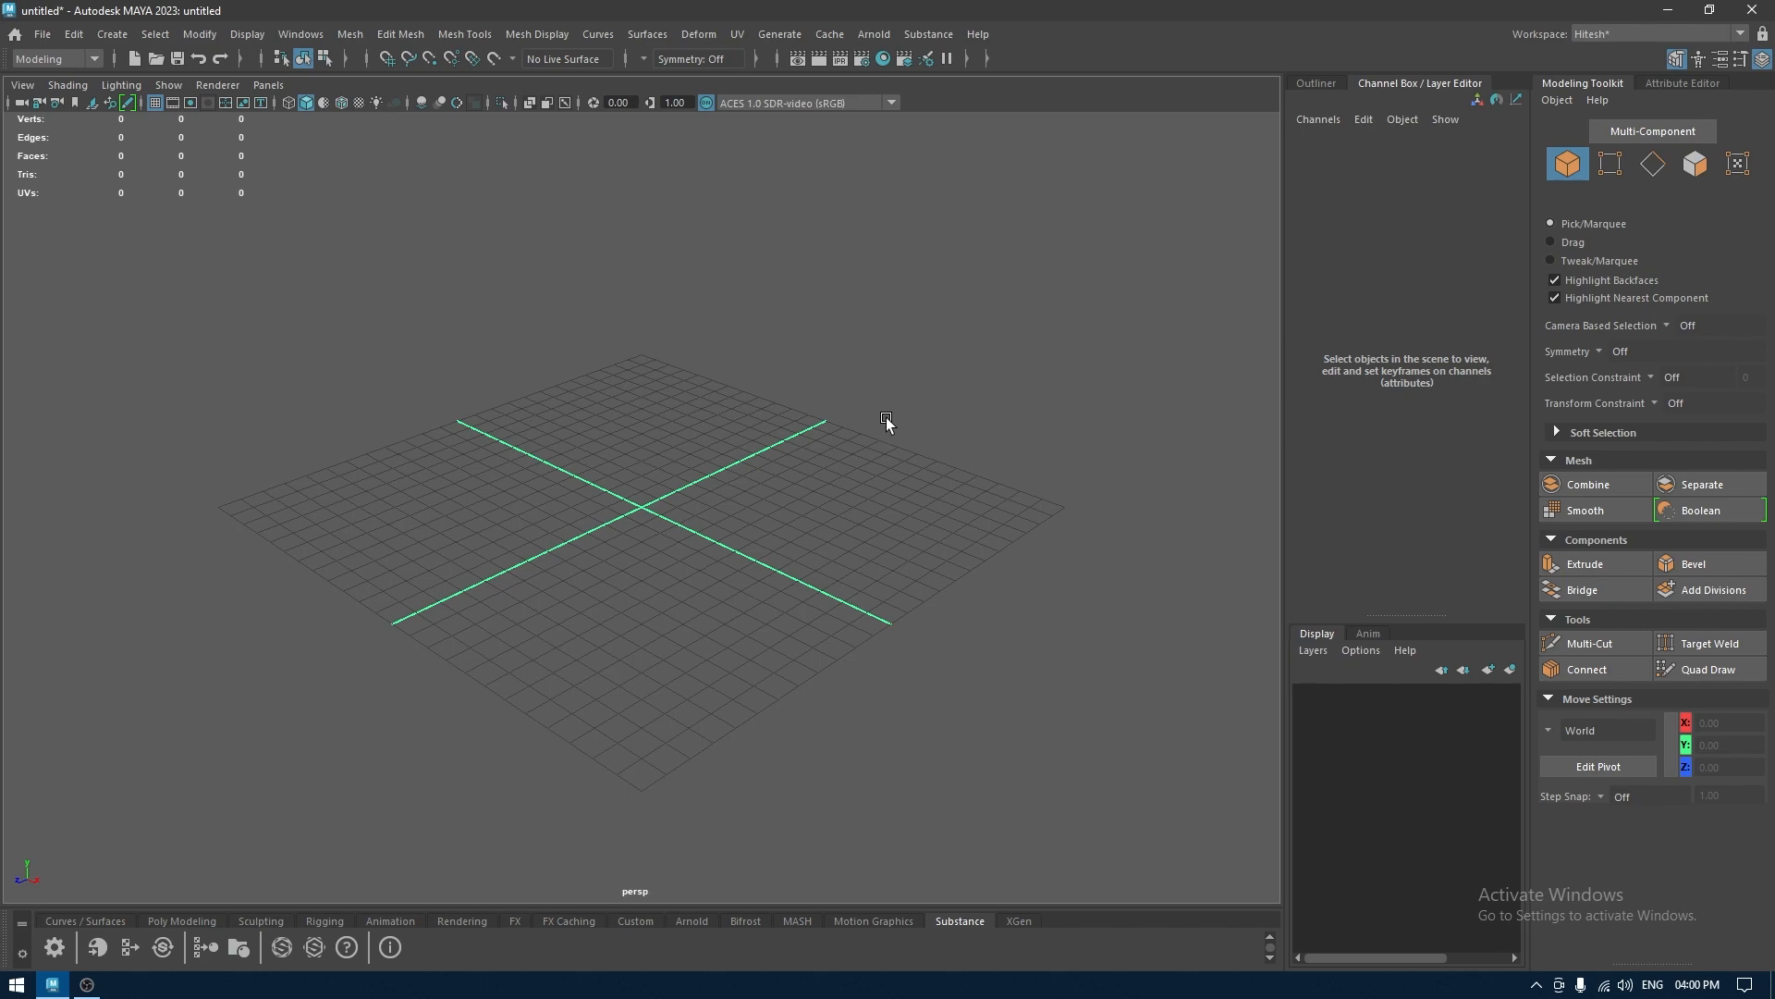
Create a polygon cube at the origin and reduce its width to about 0.54
{"action": "right_click_drag", "start_coordinate": [672, 419], "coordinate": [658, 499], "text": "shift"}
{"action": "key", "text": "t"}
{"action": "left_click_drag", "start_coordinate": [675, 527], "coordinate": [891, 543], "text": "alt"}
{"action": "left_click_drag", "start_coordinate": [1015, 265], "coordinate": [982, 266]}
{"action": "scroll", "coordinate": [851, 467], "scroll_direction": "up", "scroll_amount": 3}
{"action": "left_click_drag", "start_coordinate": [855, 477], "coordinate": [730, 508], "text": "alt"}
{"action": "scroll", "coordinate": [859, 540], "scroll_direction": "up", "scroll_amount": 3}
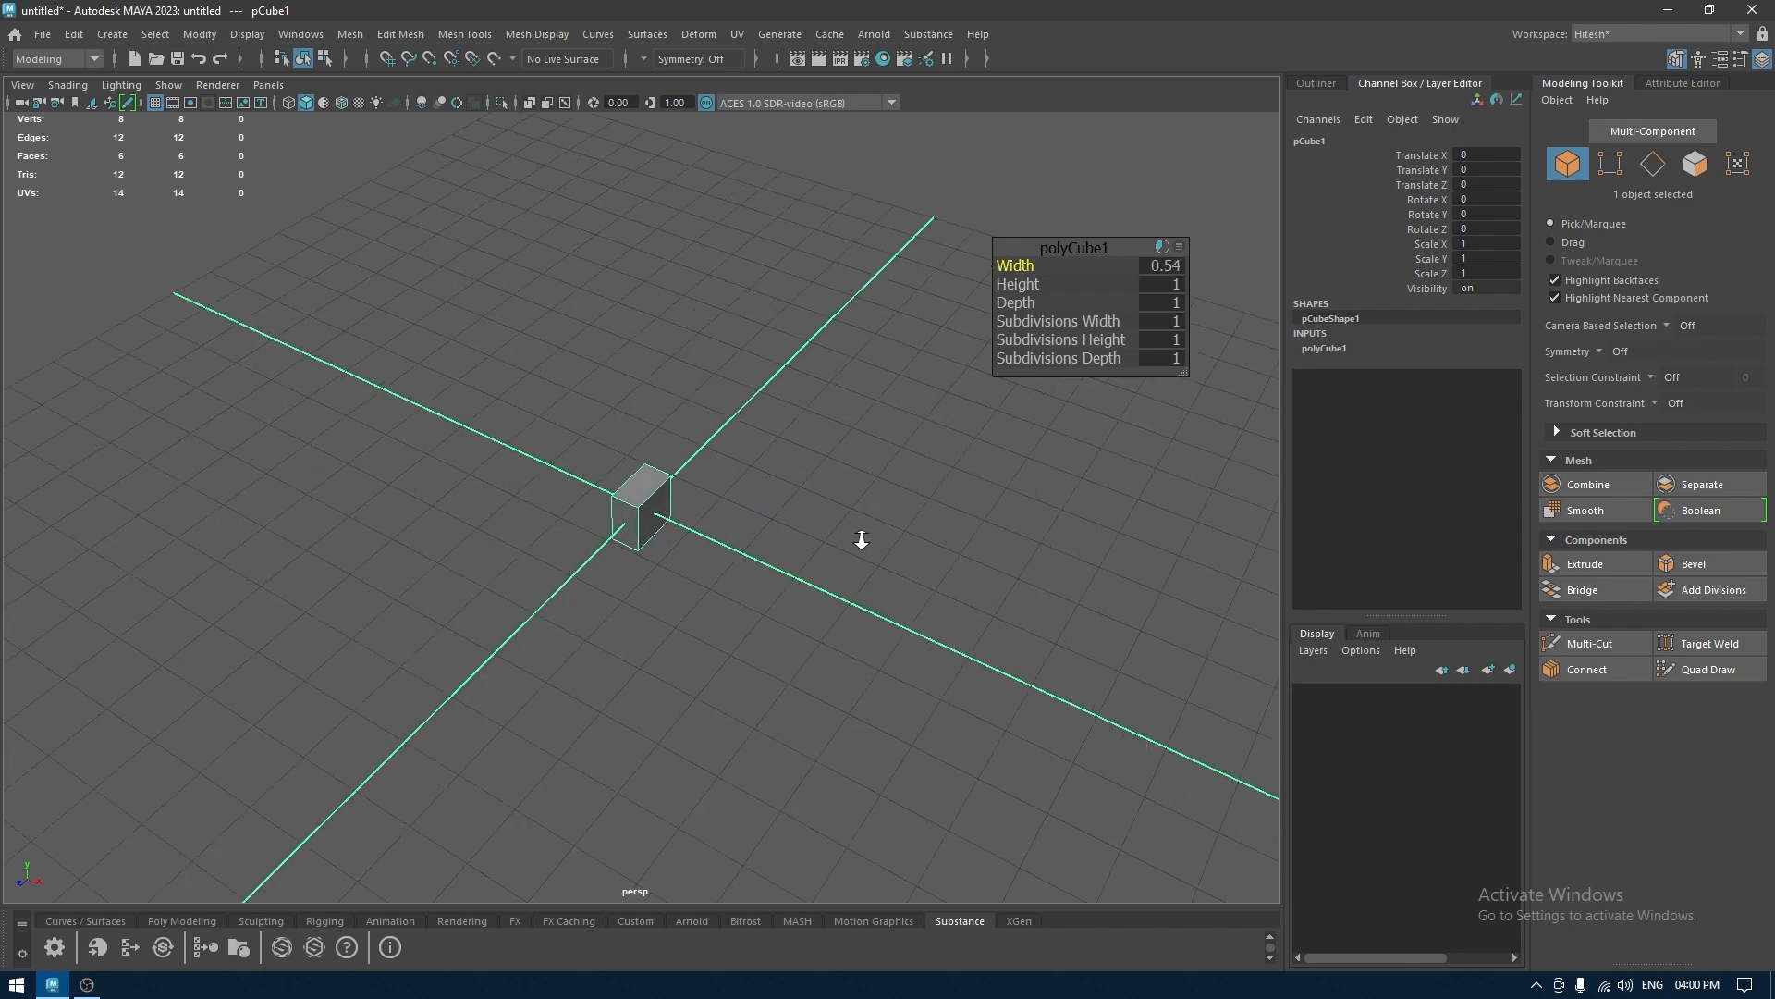
Reduce the cube's depth to about 0.24 and stretch its height to about 9.09
{"action": "left_click_drag", "start_coordinate": [859, 540], "coordinate": [731, 629], "text": "alt"}
{"action": "left_click_drag", "start_coordinate": [1010, 303], "coordinate": [945, 315]}
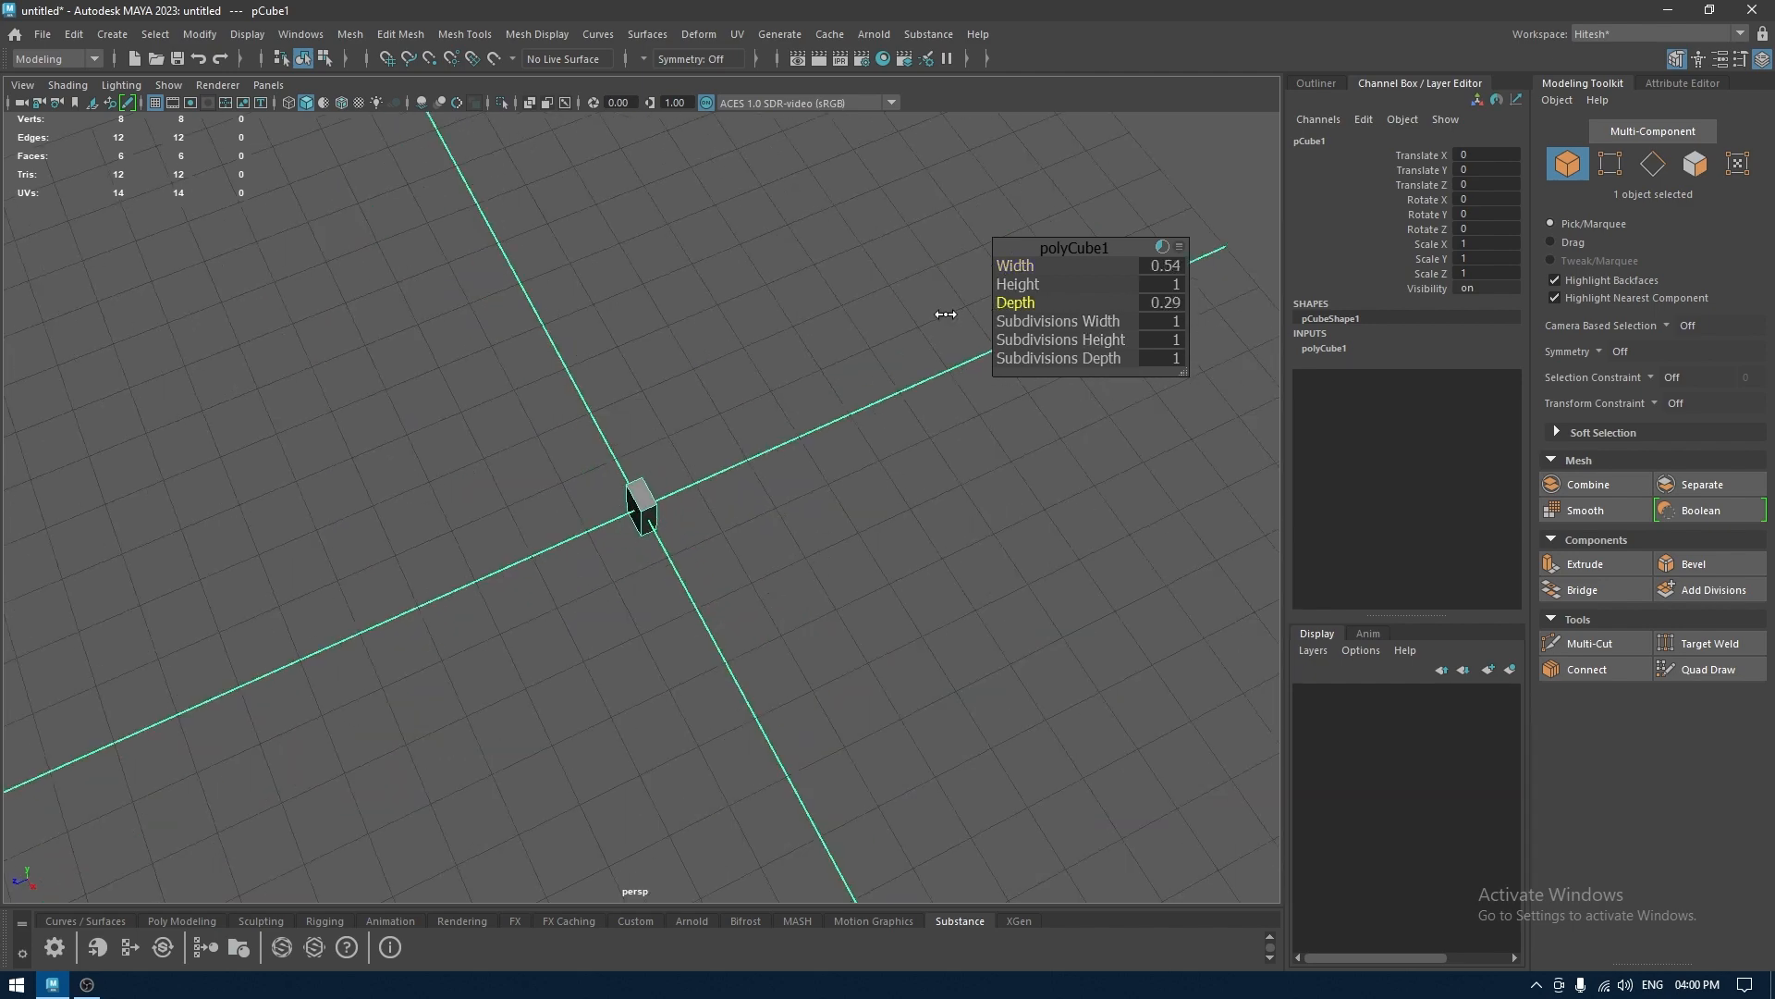
{"action": "left_click_drag", "start_coordinate": [915, 383], "coordinate": [1003, 453], "text": "alt"}
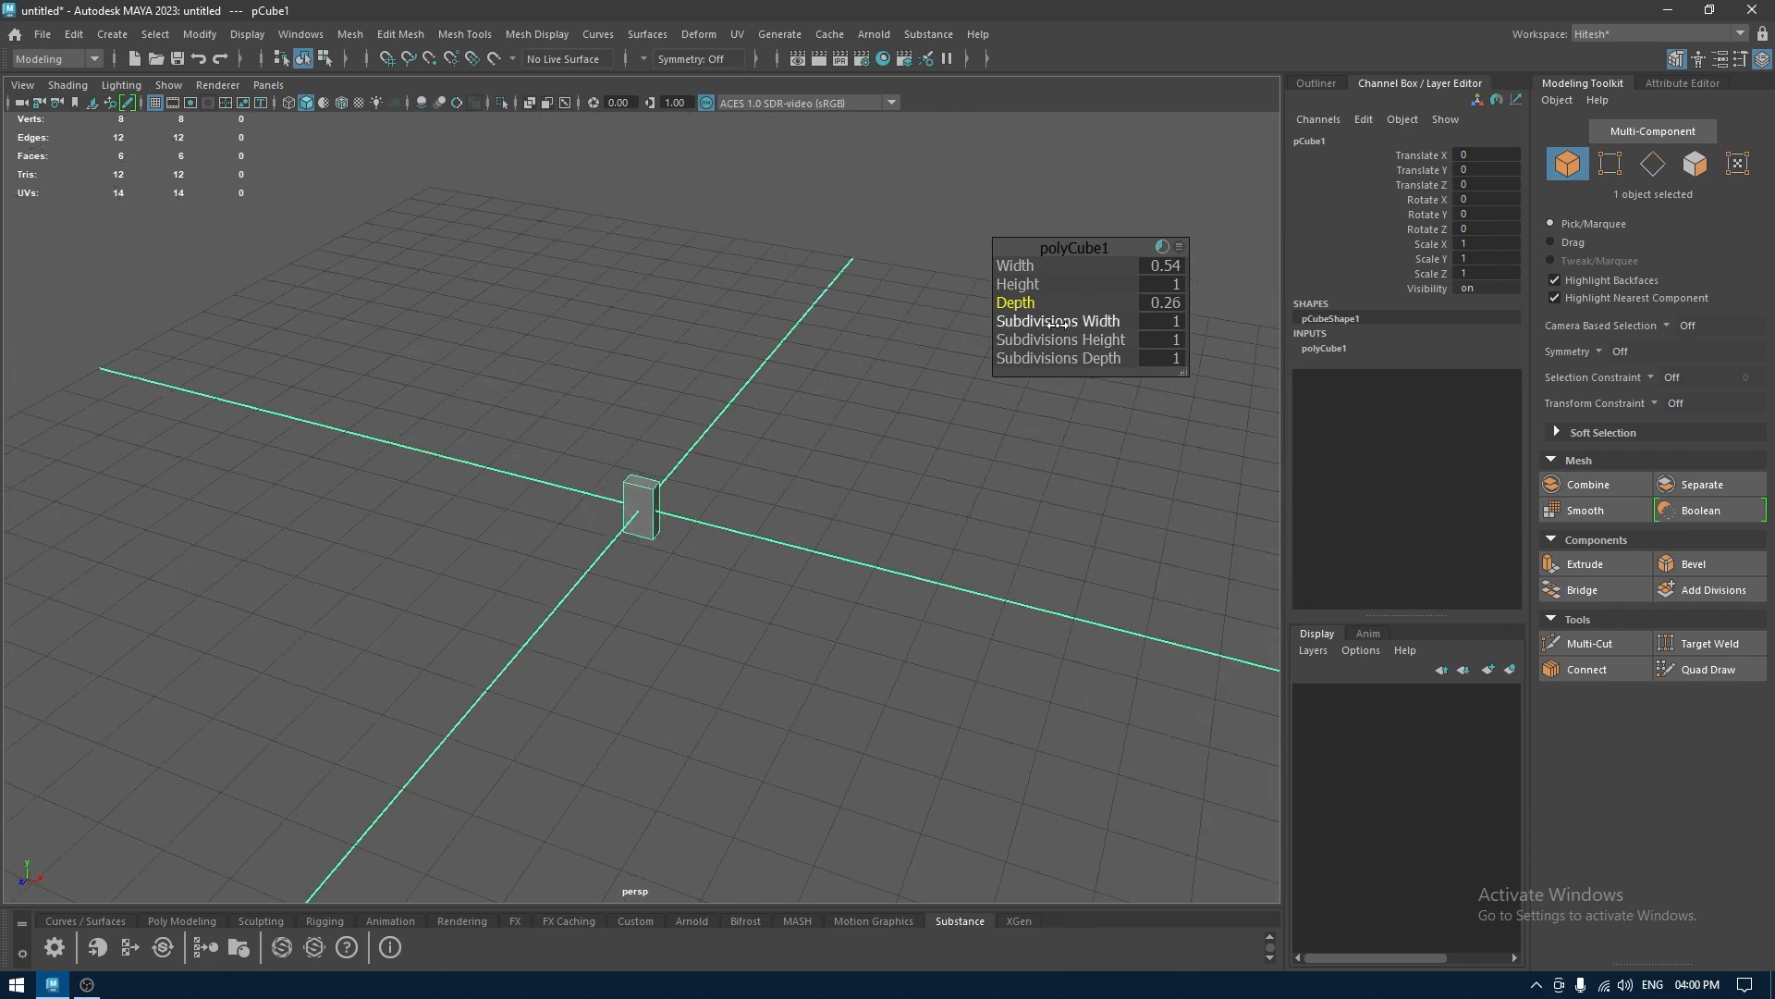
{"action": "left_click_drag", "start_coordinate": [1033, 306], "coordinate": [852, 418]}
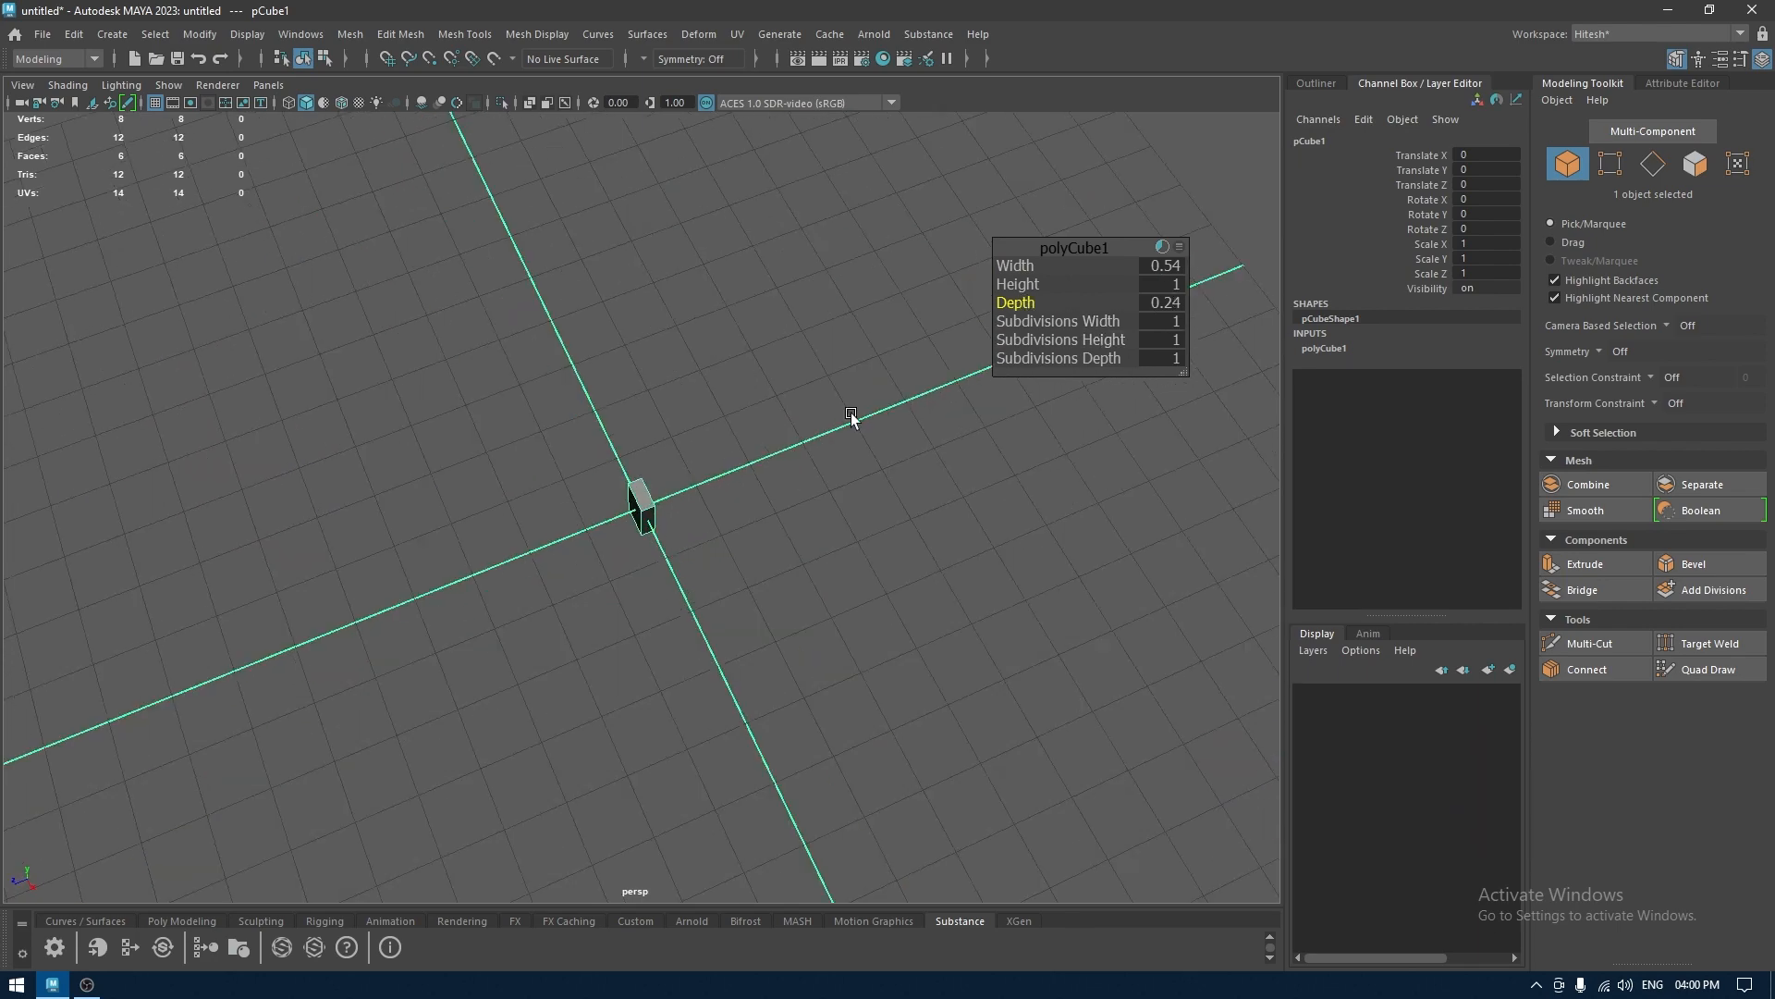
{"action": "left_click_drag", "start_coordinate": [1026, 284], "coordinate": [1774, 286]}
{"action": "left_click_drag", "start_coordinate": [649, 473], "coordinate": [805, 460], "text": "alt"}
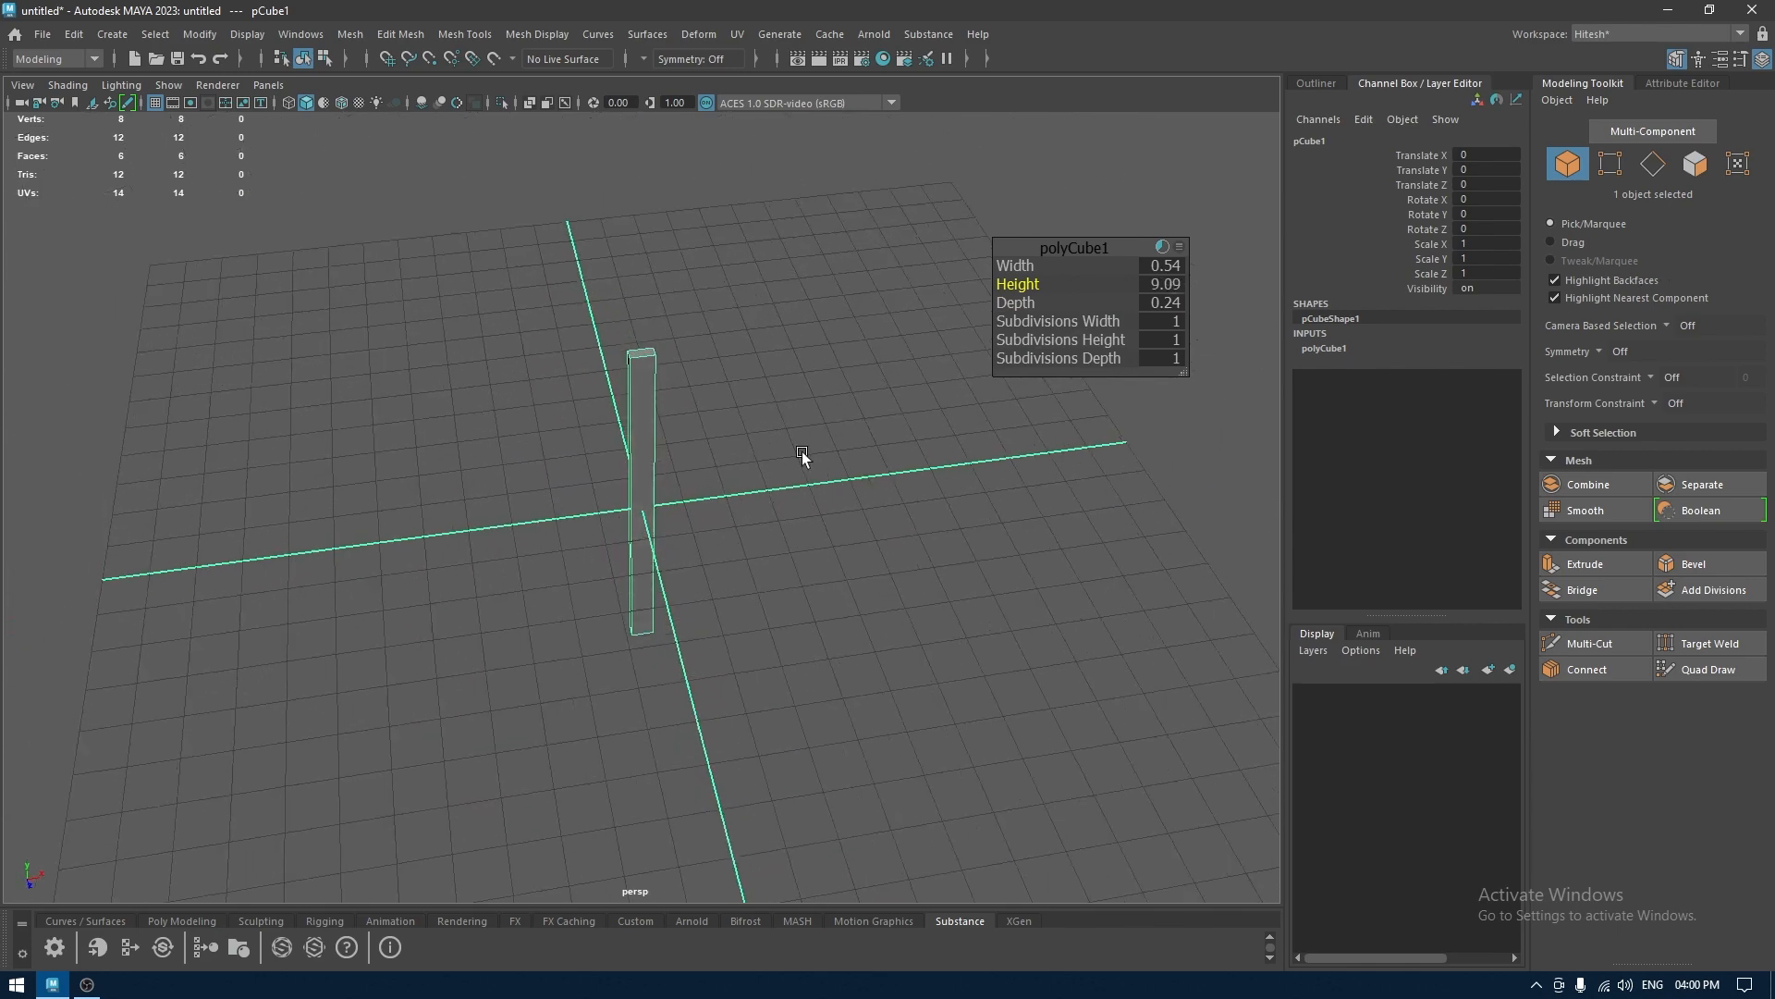
Set the cube's width to 0.45 and its depth to 0.2
{"action": "left_click_drag", "start_coordinate": [1010, 265], "coordinate": [1009, 265]}
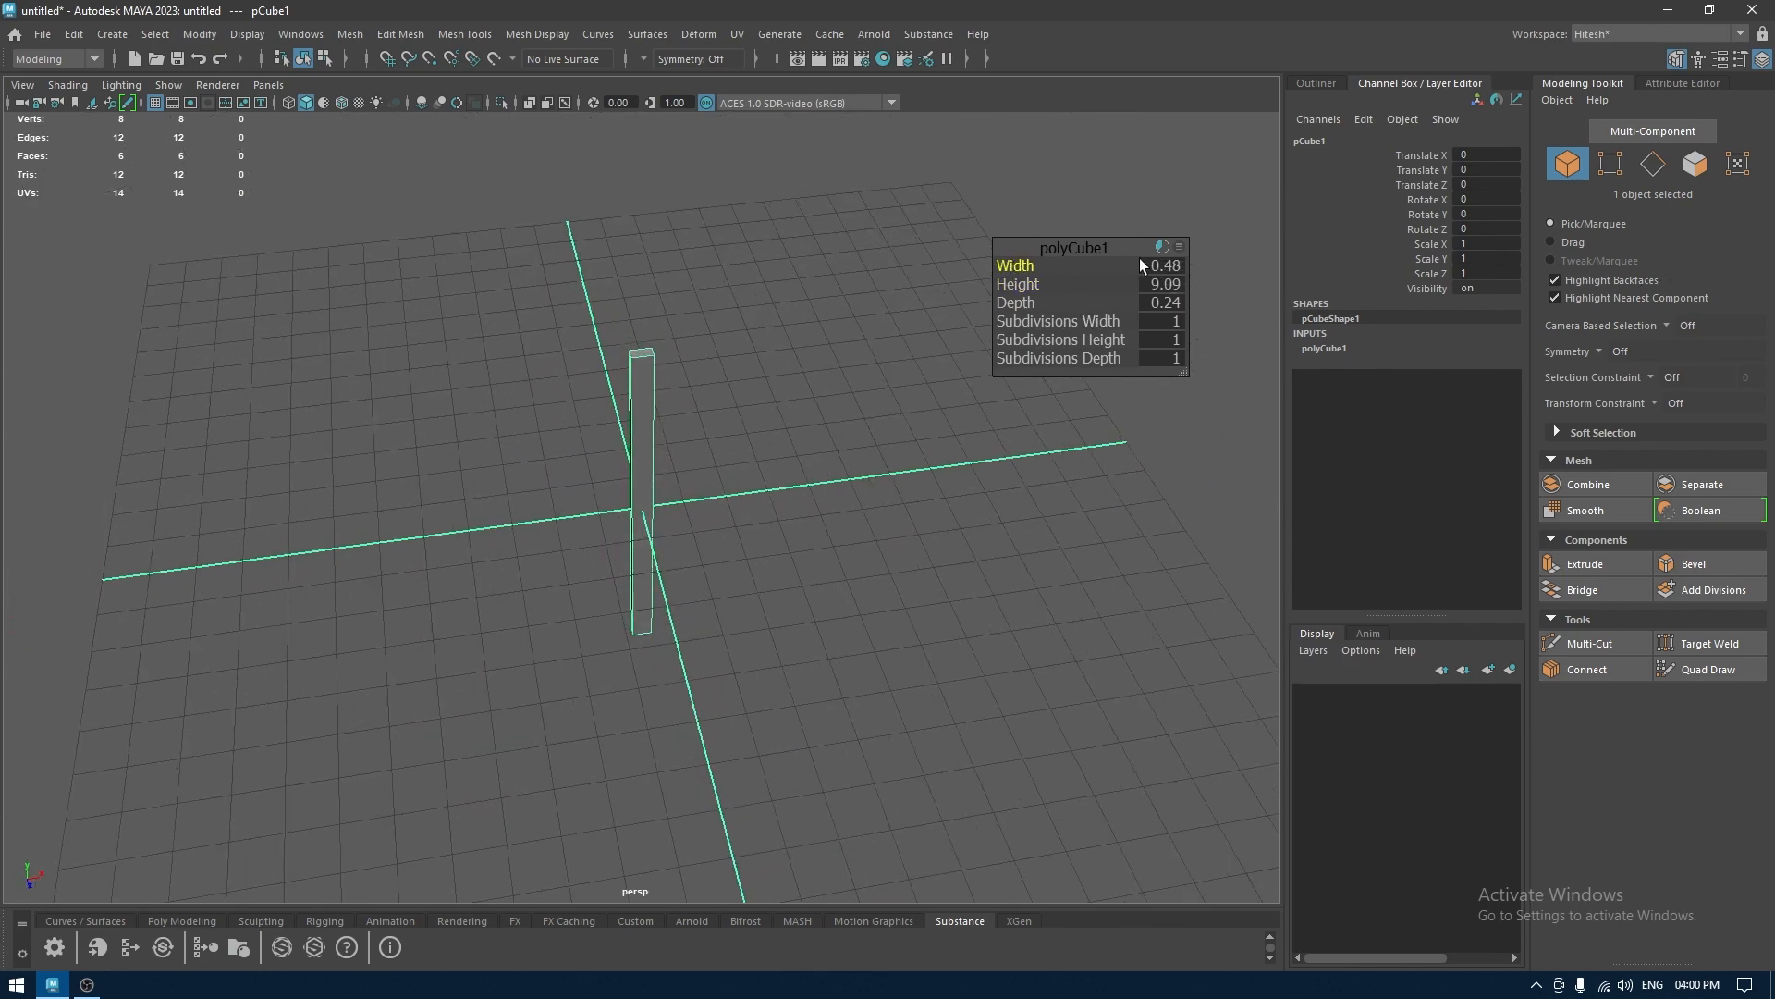
{"action": "left_click", "coordinate": [1178, 263]}
{"action": "type", "text": "0.45"}
{"action": "key", "text": "Tab"}
{"action": "key", "text": "Return"}
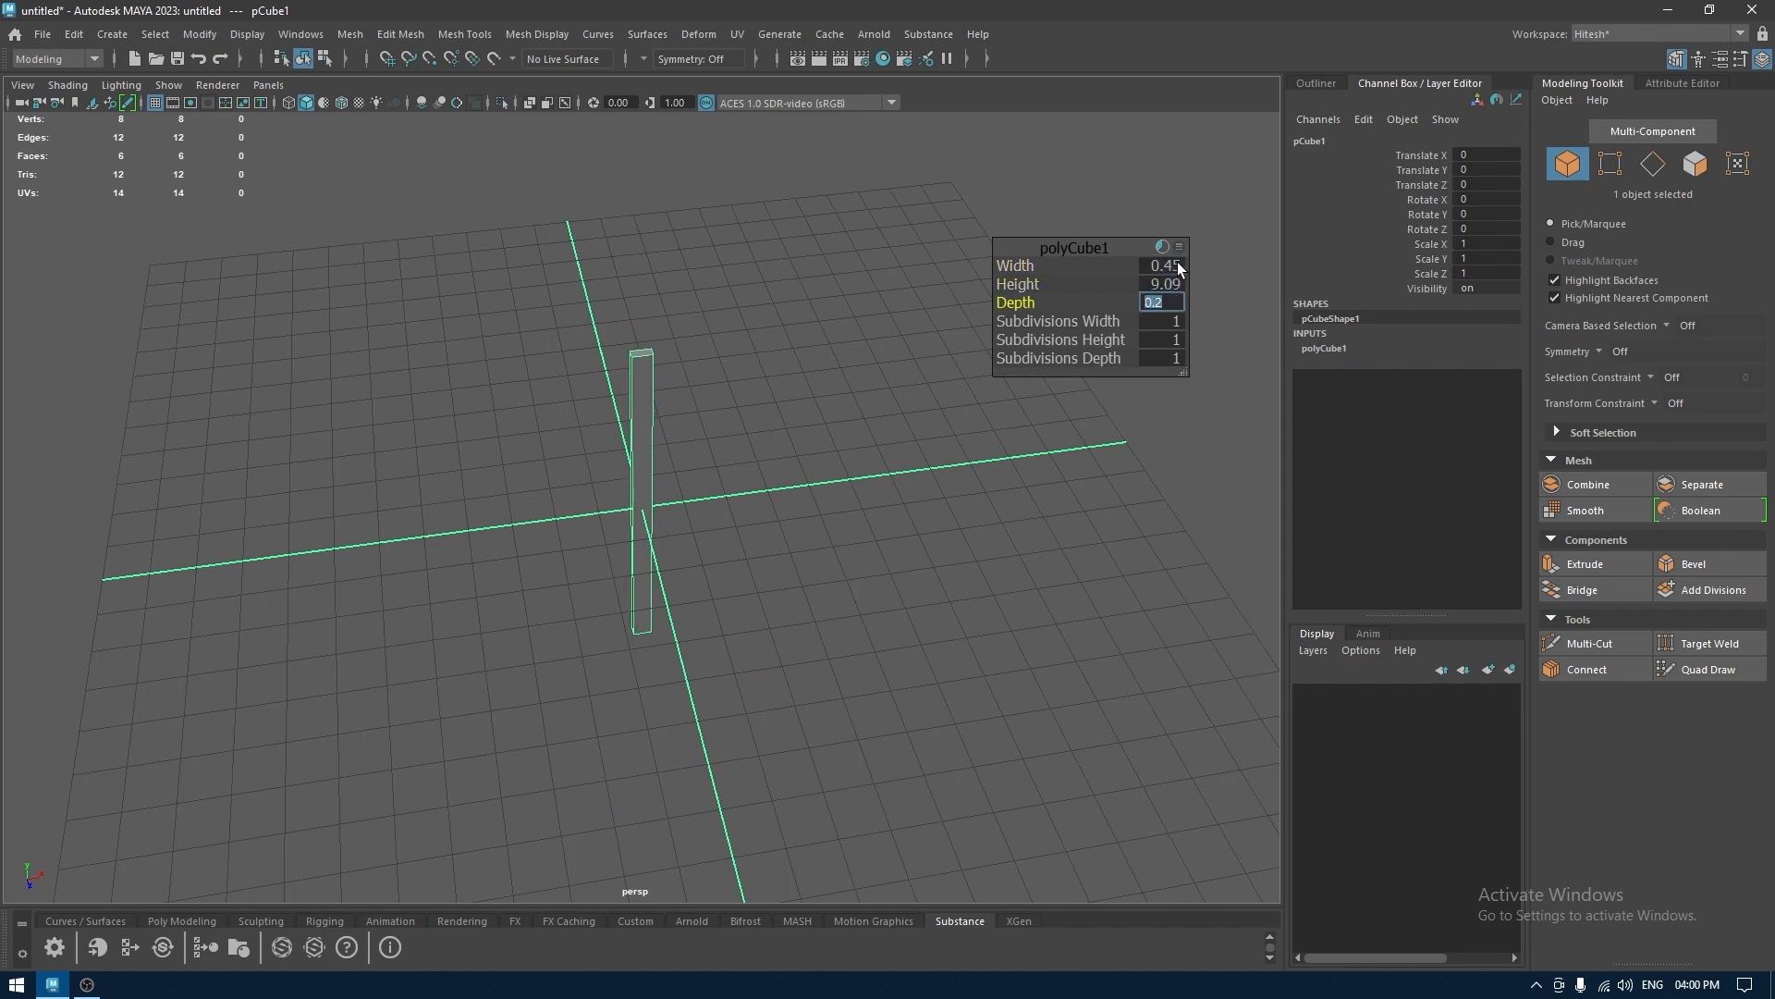
Set the cube's height to 8 and increase its depth to about 0.23
{"action": "left_click_drag", "start_coordinate": [732, 450], "coordinate": [810, 492], "text": "alt"}
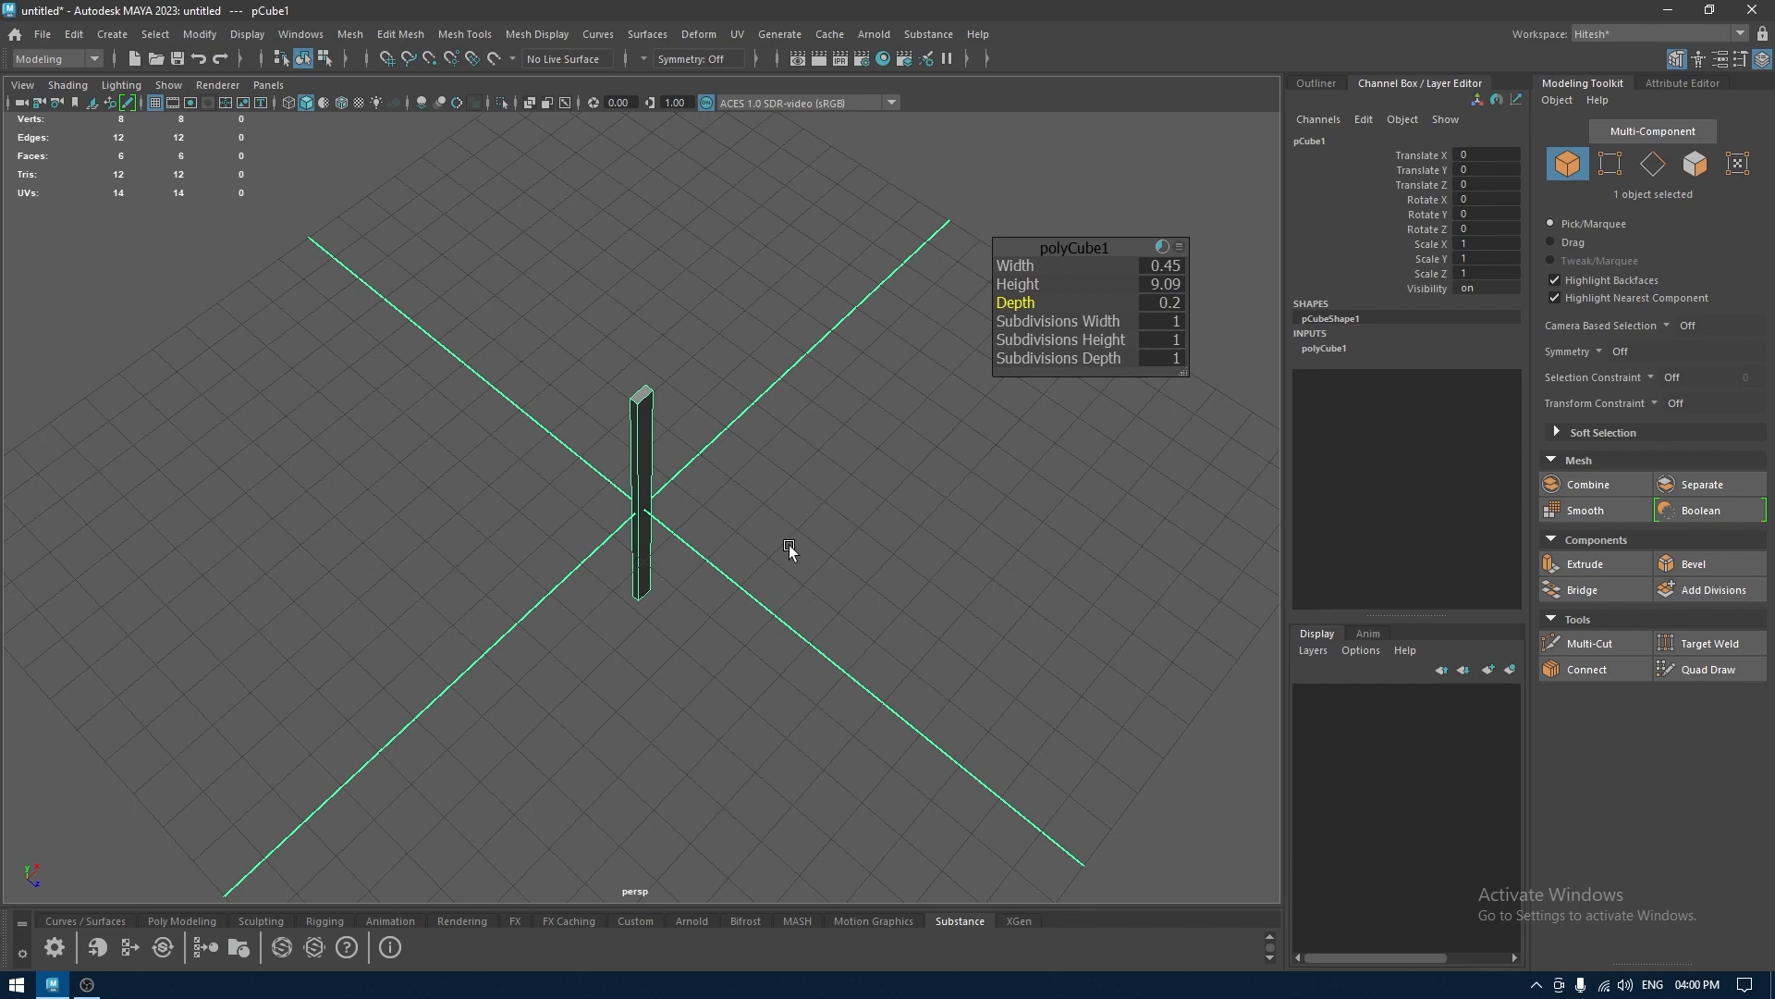
{"action": "left_click_drag", "start_coordinate": [810, 520], "coordinate": [906, 436], "text": "alt"}
{"action": "left_click", "coordinate": [1162, 286]}
{"action": "type", "text": "8"}
{"action": "key", "text": "Return"}
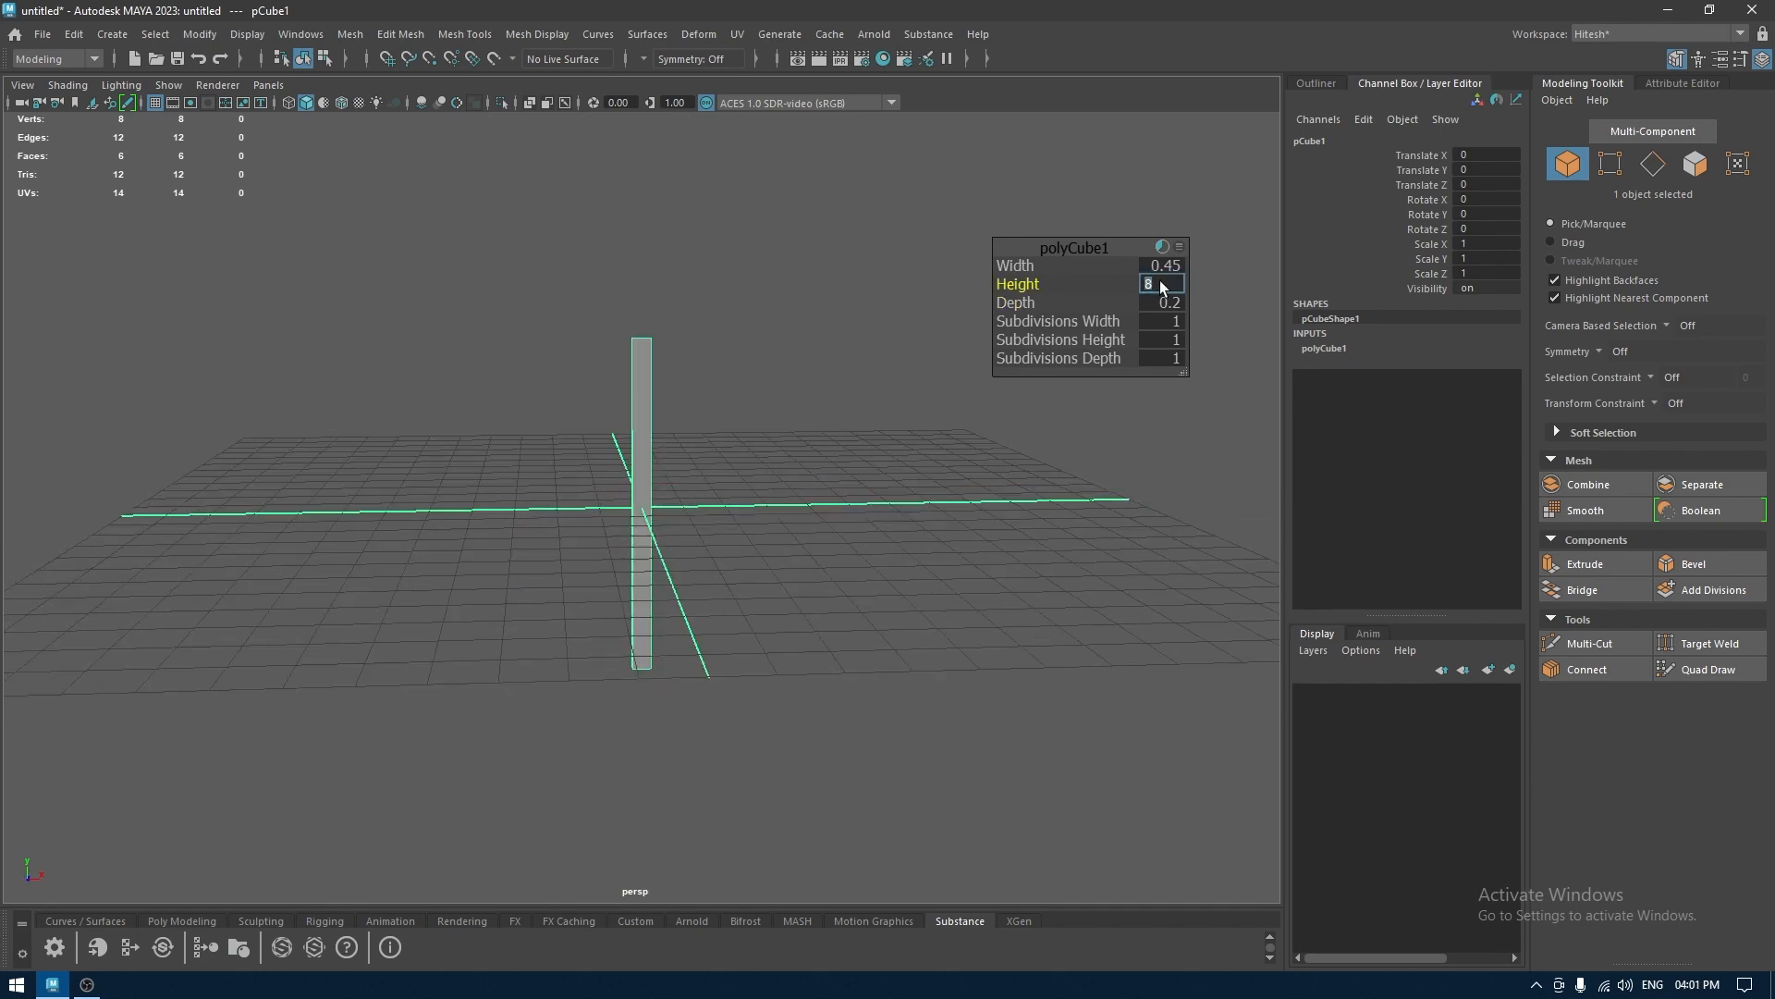
{"action": "left_click_drag", "start_coordinate": [625, 502], "coordinate": [736, 563], "text": "alt"}
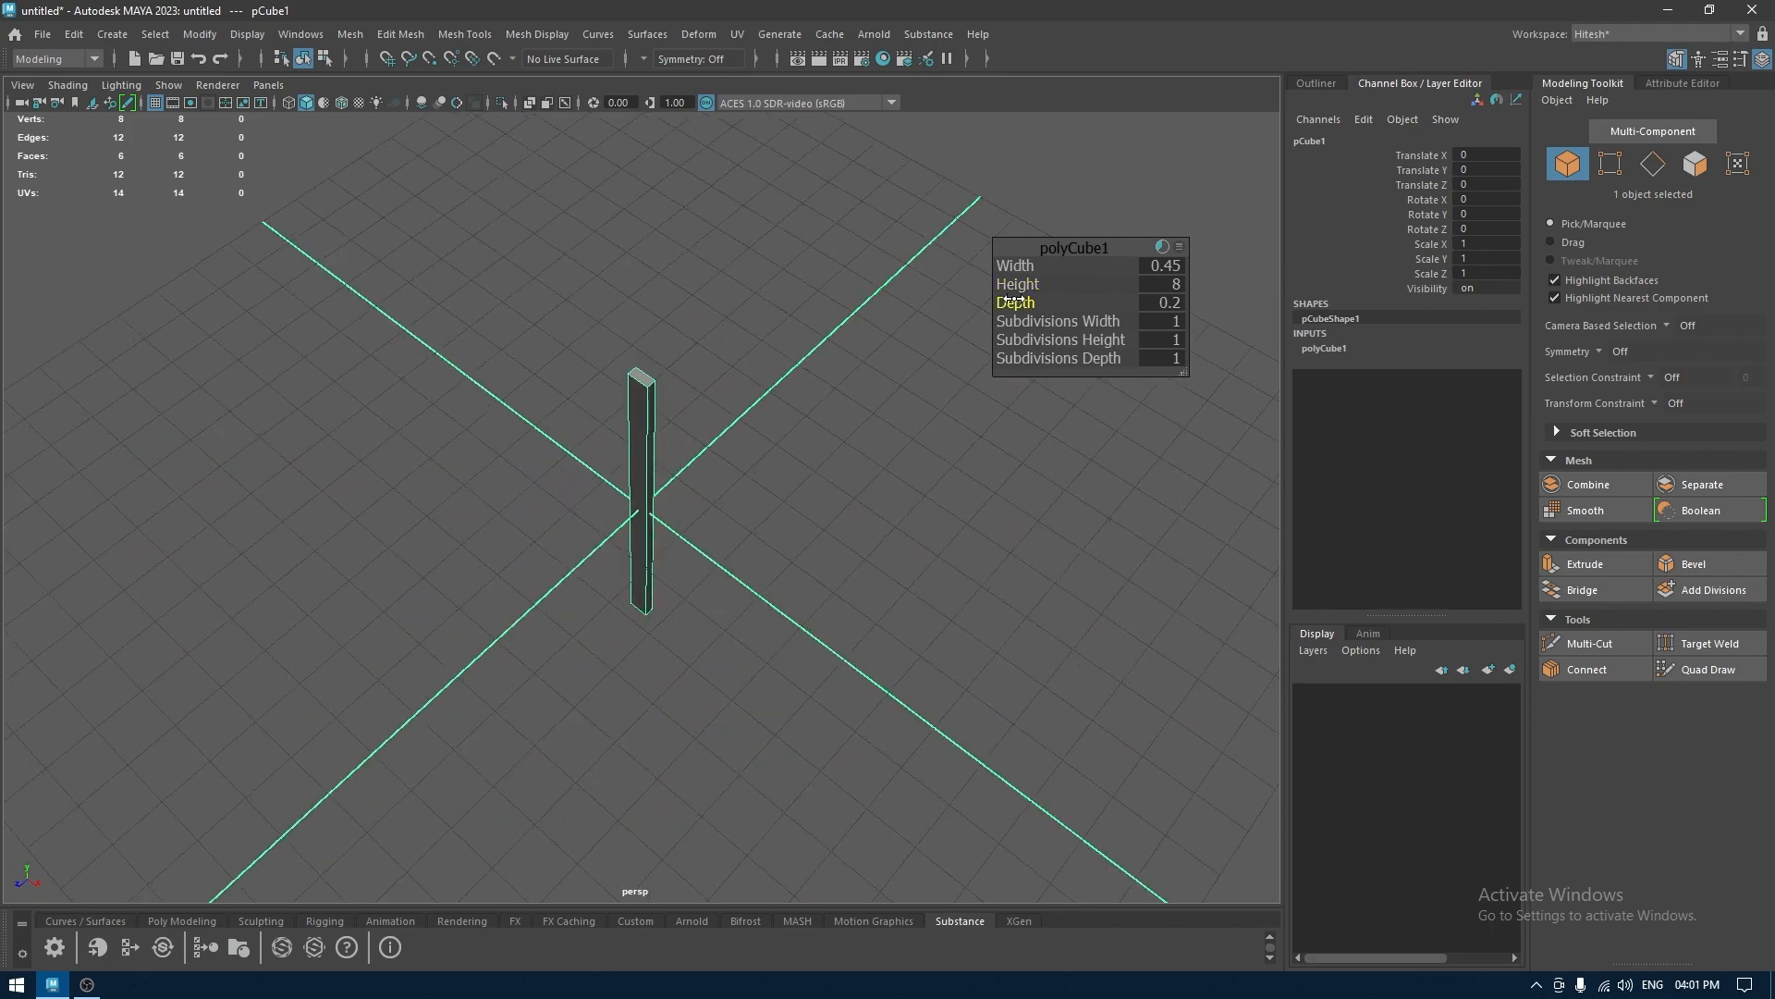
{"action": "left_click_drag", "start_coordinate": [1012, 302], "coordinate": [1018, 302]}
Show the cube in the side view and set its height to 6
{"action": "left_click_drag", "start_coordinate": [924, 361], "coordinate": [827, 358], "text": "alt"}
{"action": "key", "text": "w"}
{"action": "key", "text": "space"}
{"action": "middle_click_drag", "start_coordinate": [762, 384], "coordinate": [869, 402], "text": "alt"}
{"action": "right_click_drag", "start_coordinate": [869, 401], "coordinate": [908, 638], "text": "alt"}
{"action": "middle_click_drag", "start_coordinate": [861, 383], "coordinate": [847, 375], "text": "alt"}
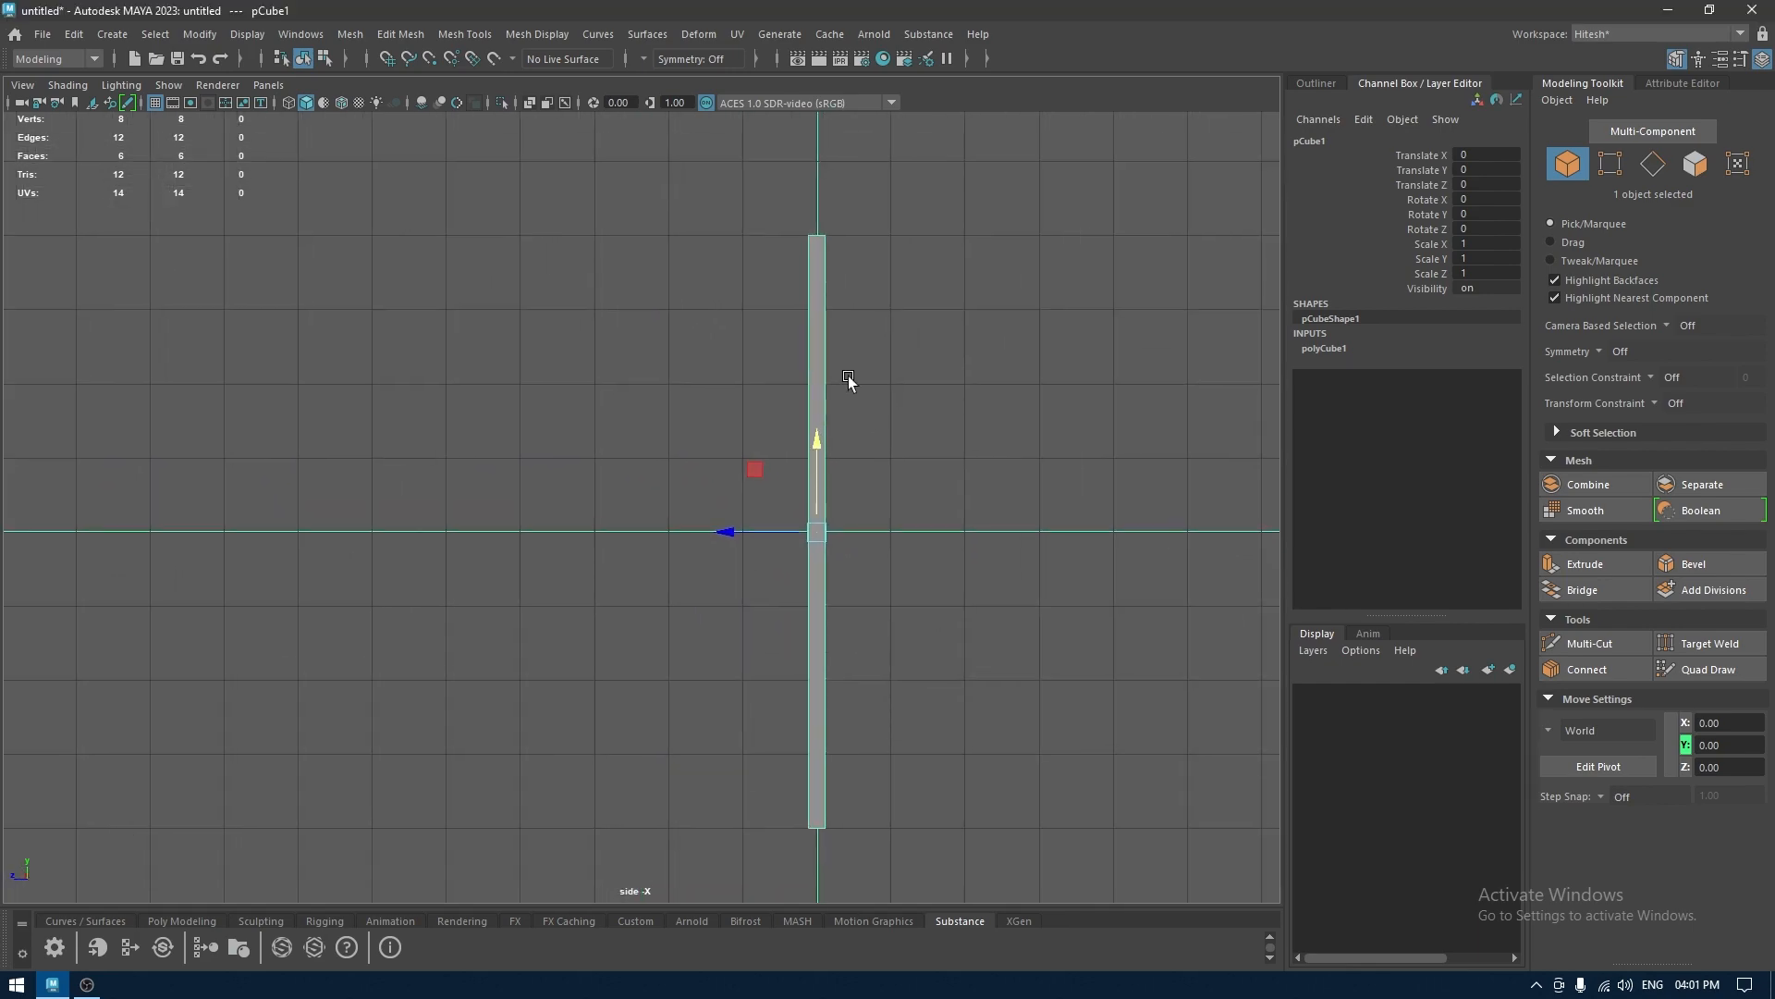
{"action": "key", "text": "t"}
{"action": "left_click_drag", "start_coordinate": [1014, 285], "coordinate": [939, 298]}
{"action": "left_click", "coordinate": [1171, 283]}
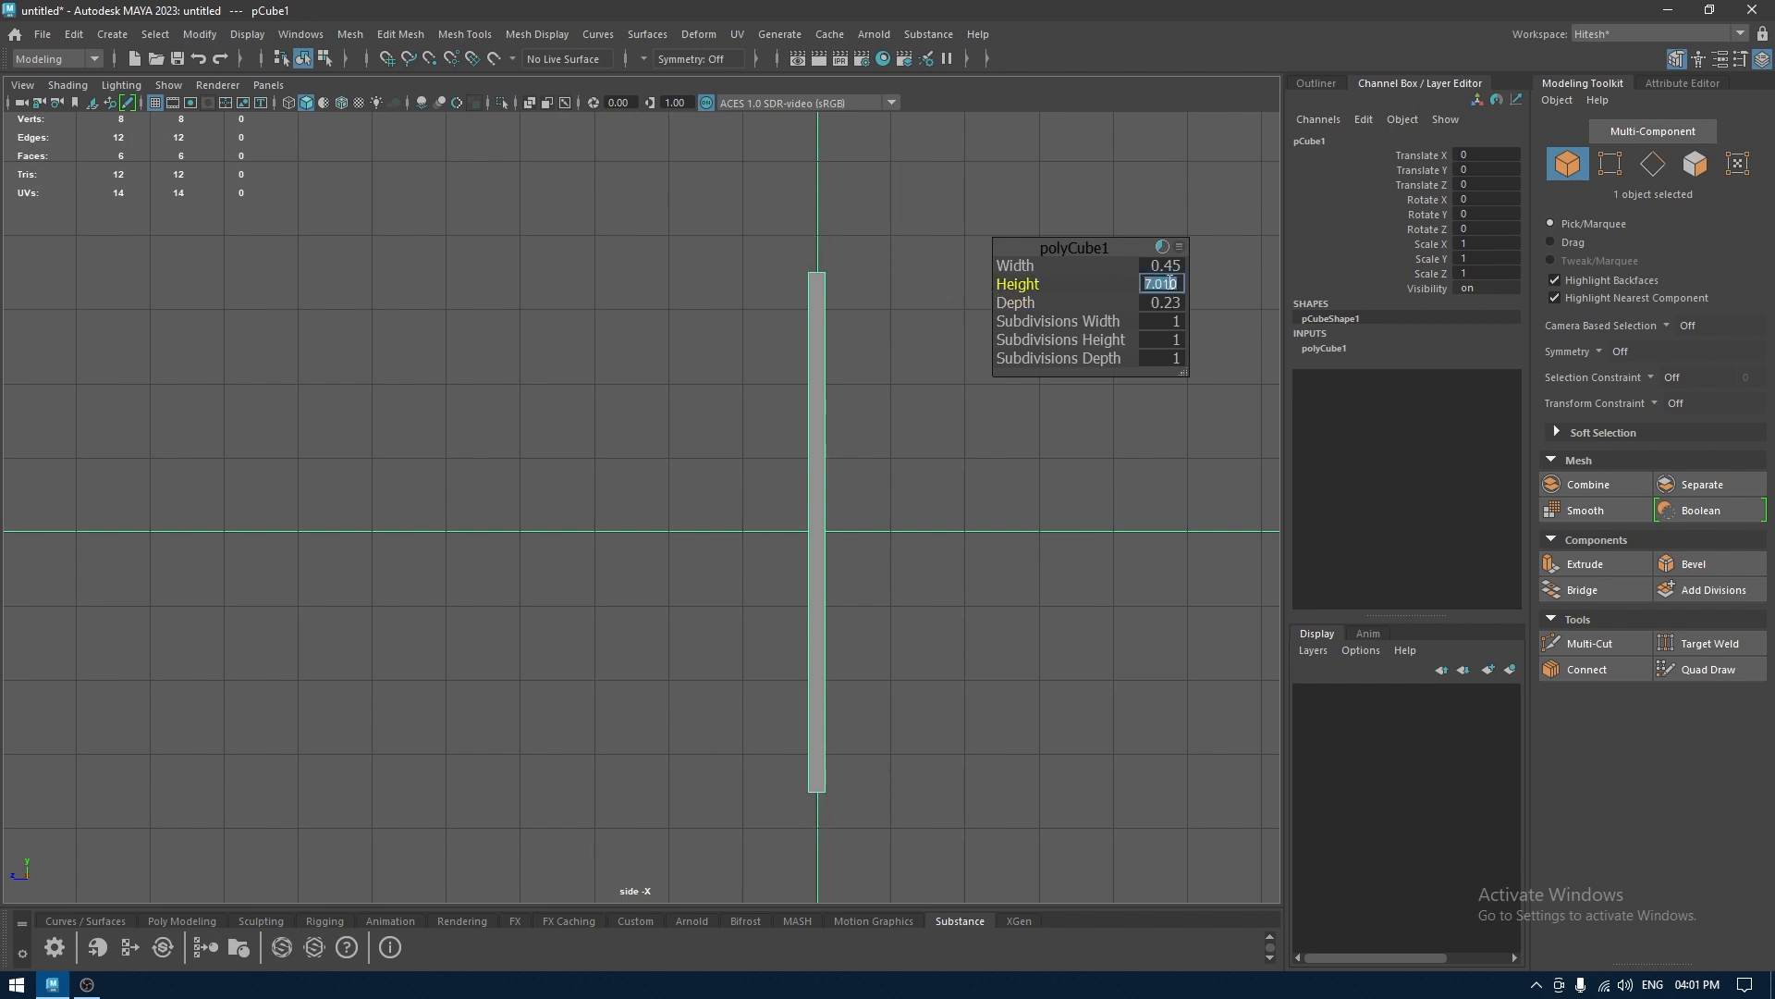
{"action": "type", "text": "6"}
{"action": "key", "text": "Return"}
Extrude the post's top face up about 0.4, shift it about 0.27 toward positive Z and tilt it to start a hook
{"action": "key", "text": "w"}
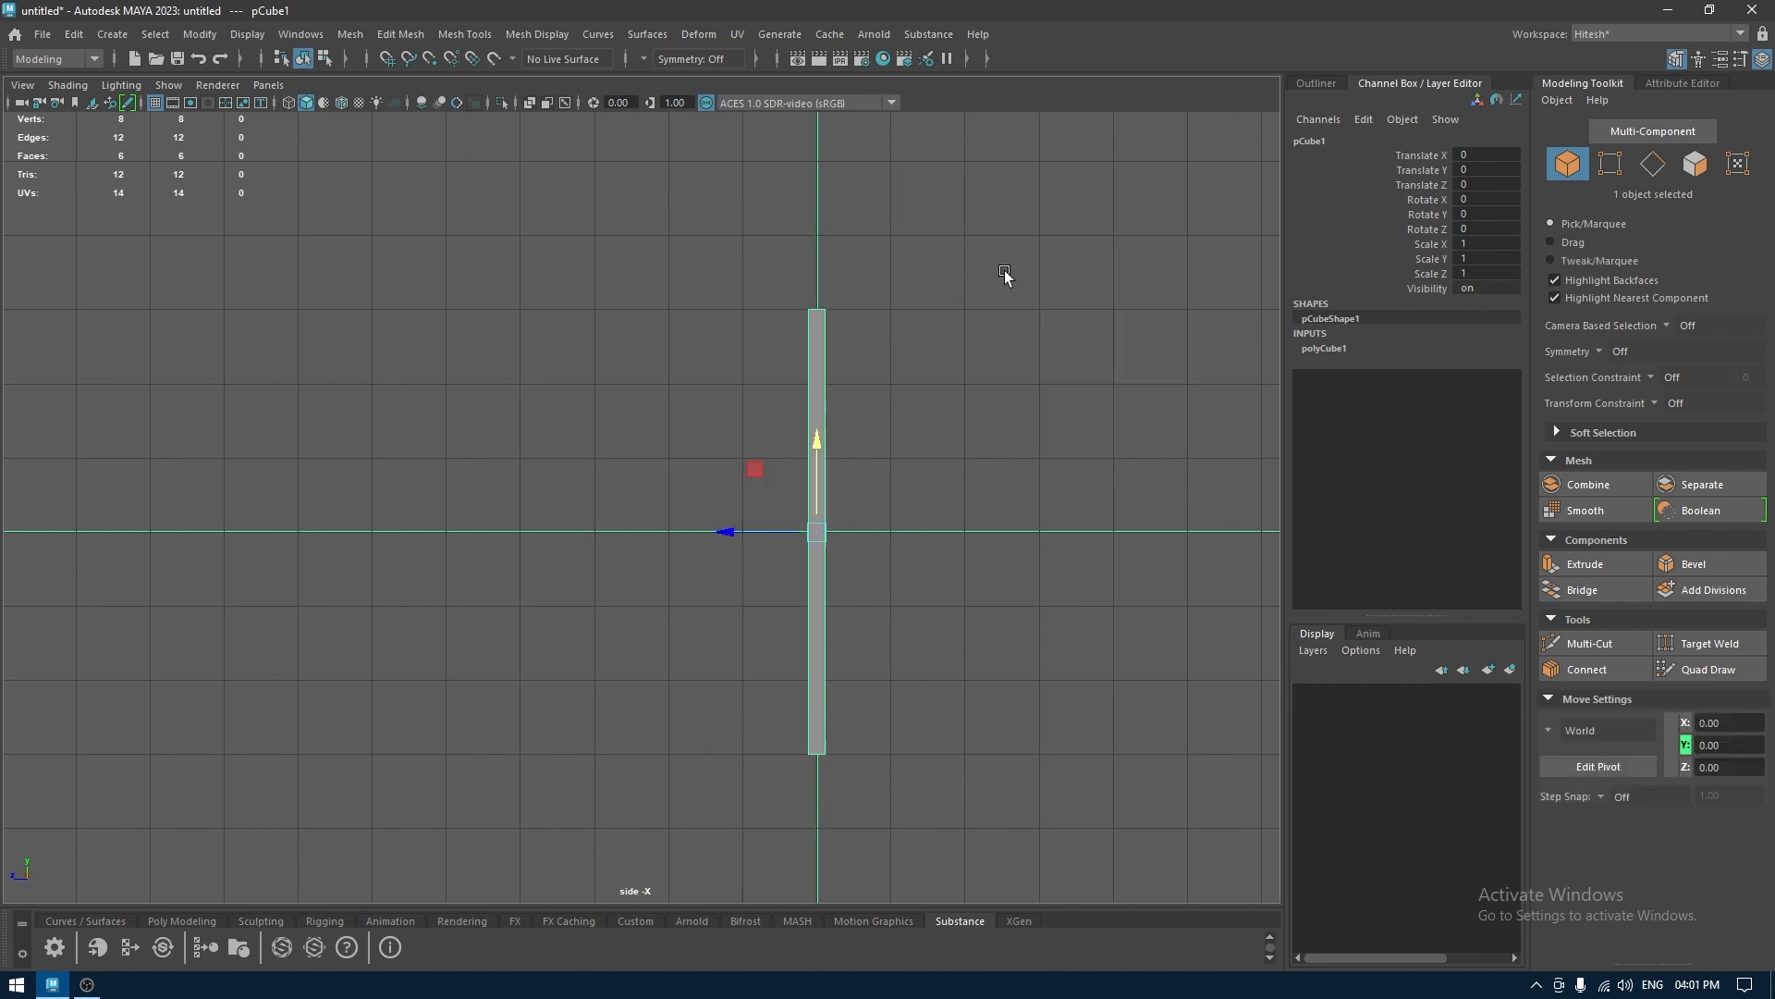
{"action": "right_click_drag", "start_coordinate": [936, 269], "coordinate": [935, 280]}
{"action": "left_click_drag", "start_coordinate": [925, 236], "coordinate": [706, 428]}
{"action": "key", "text": "f"}
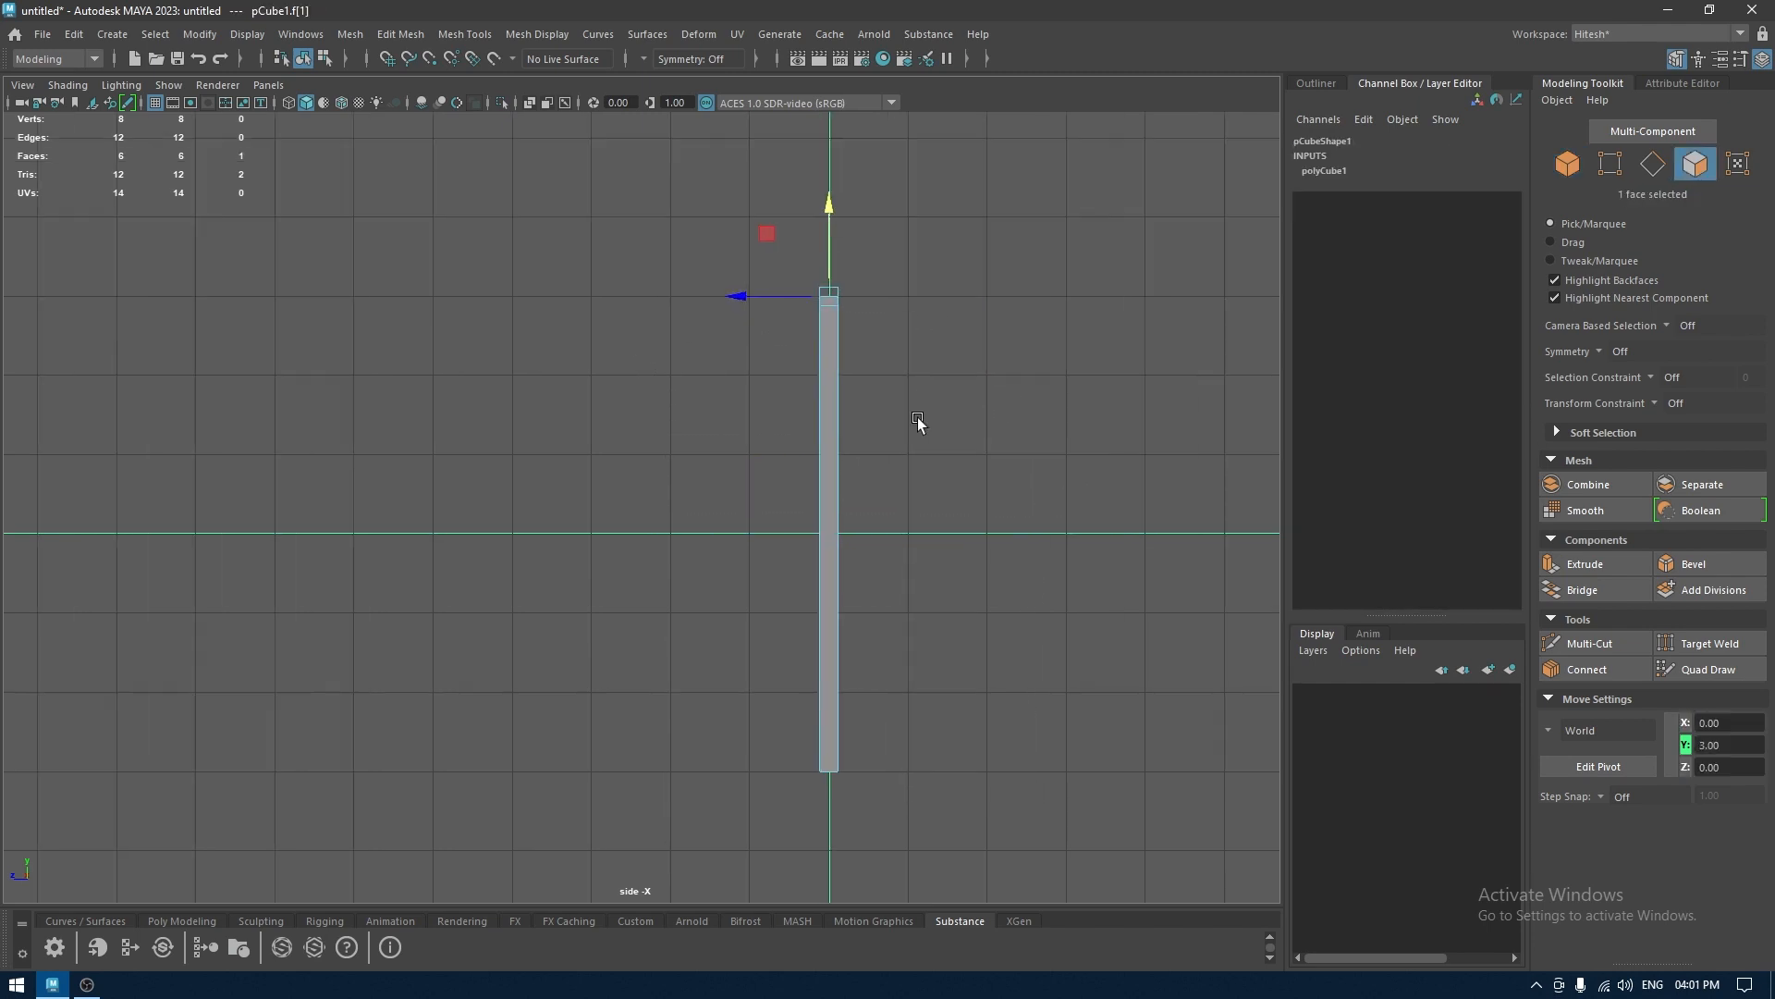
{"action": "key", "text": "ctrl+e"}
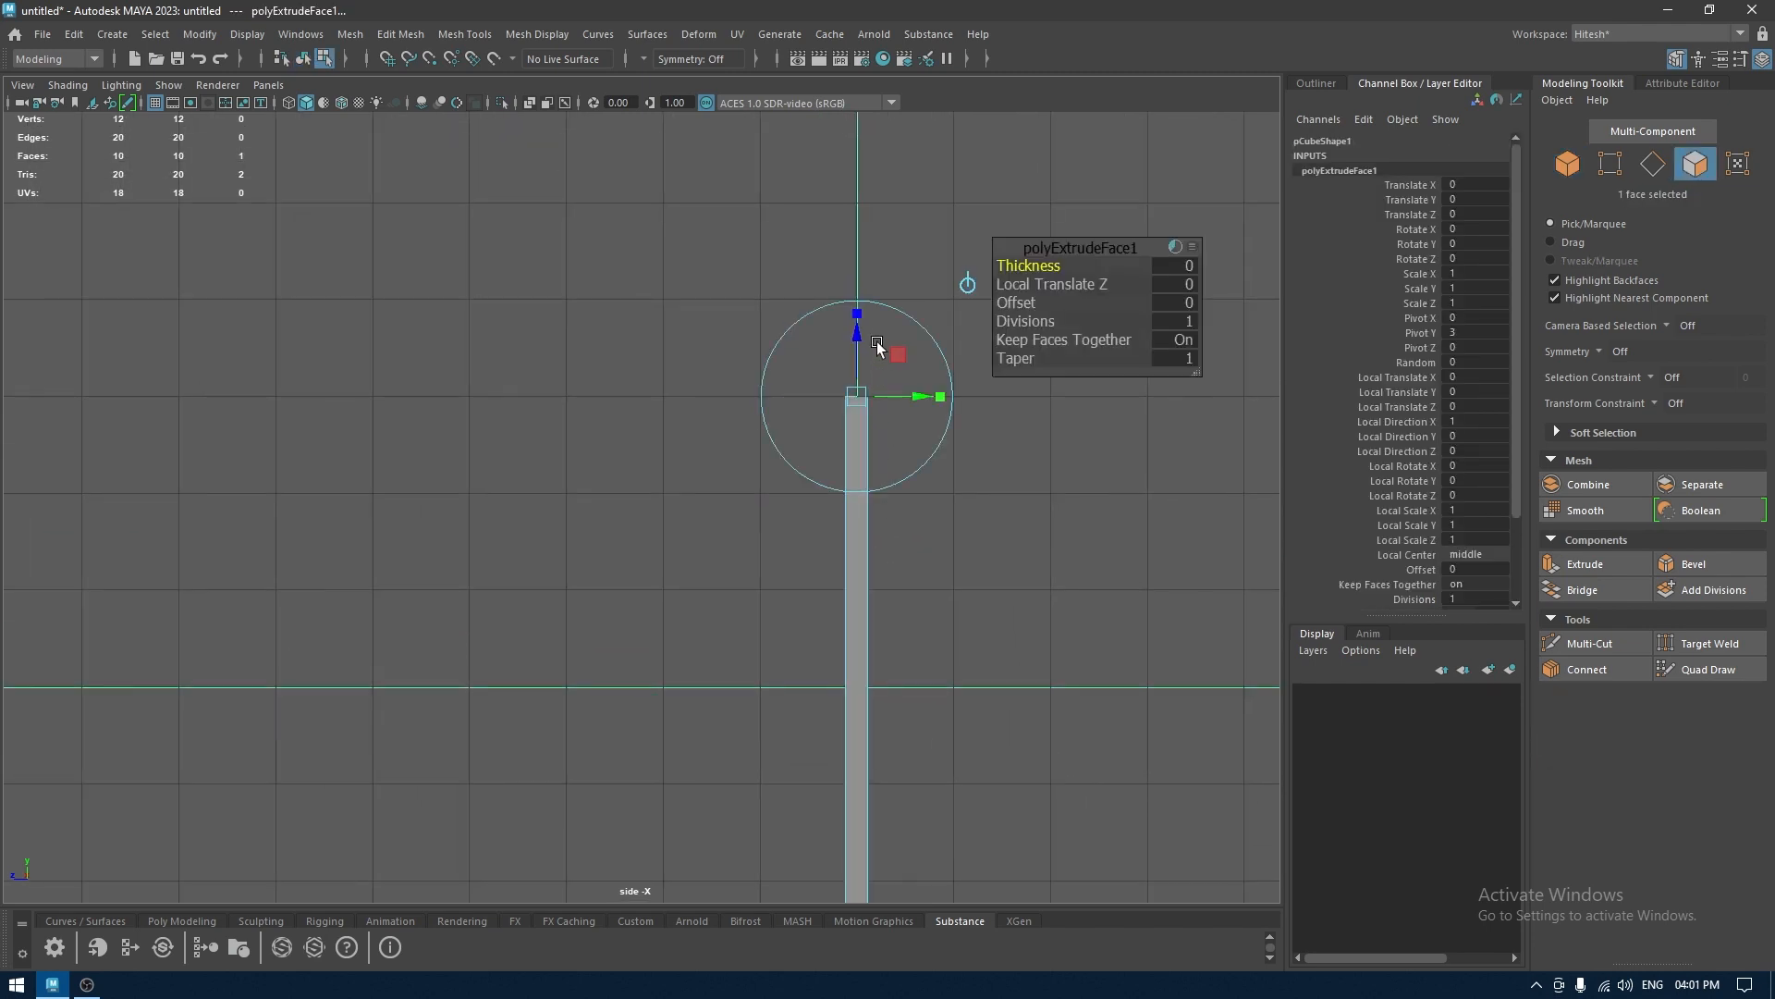
{"action": "left_click_drag", "start_coordinate": [859, 345], "coordinate": [859, 306]}
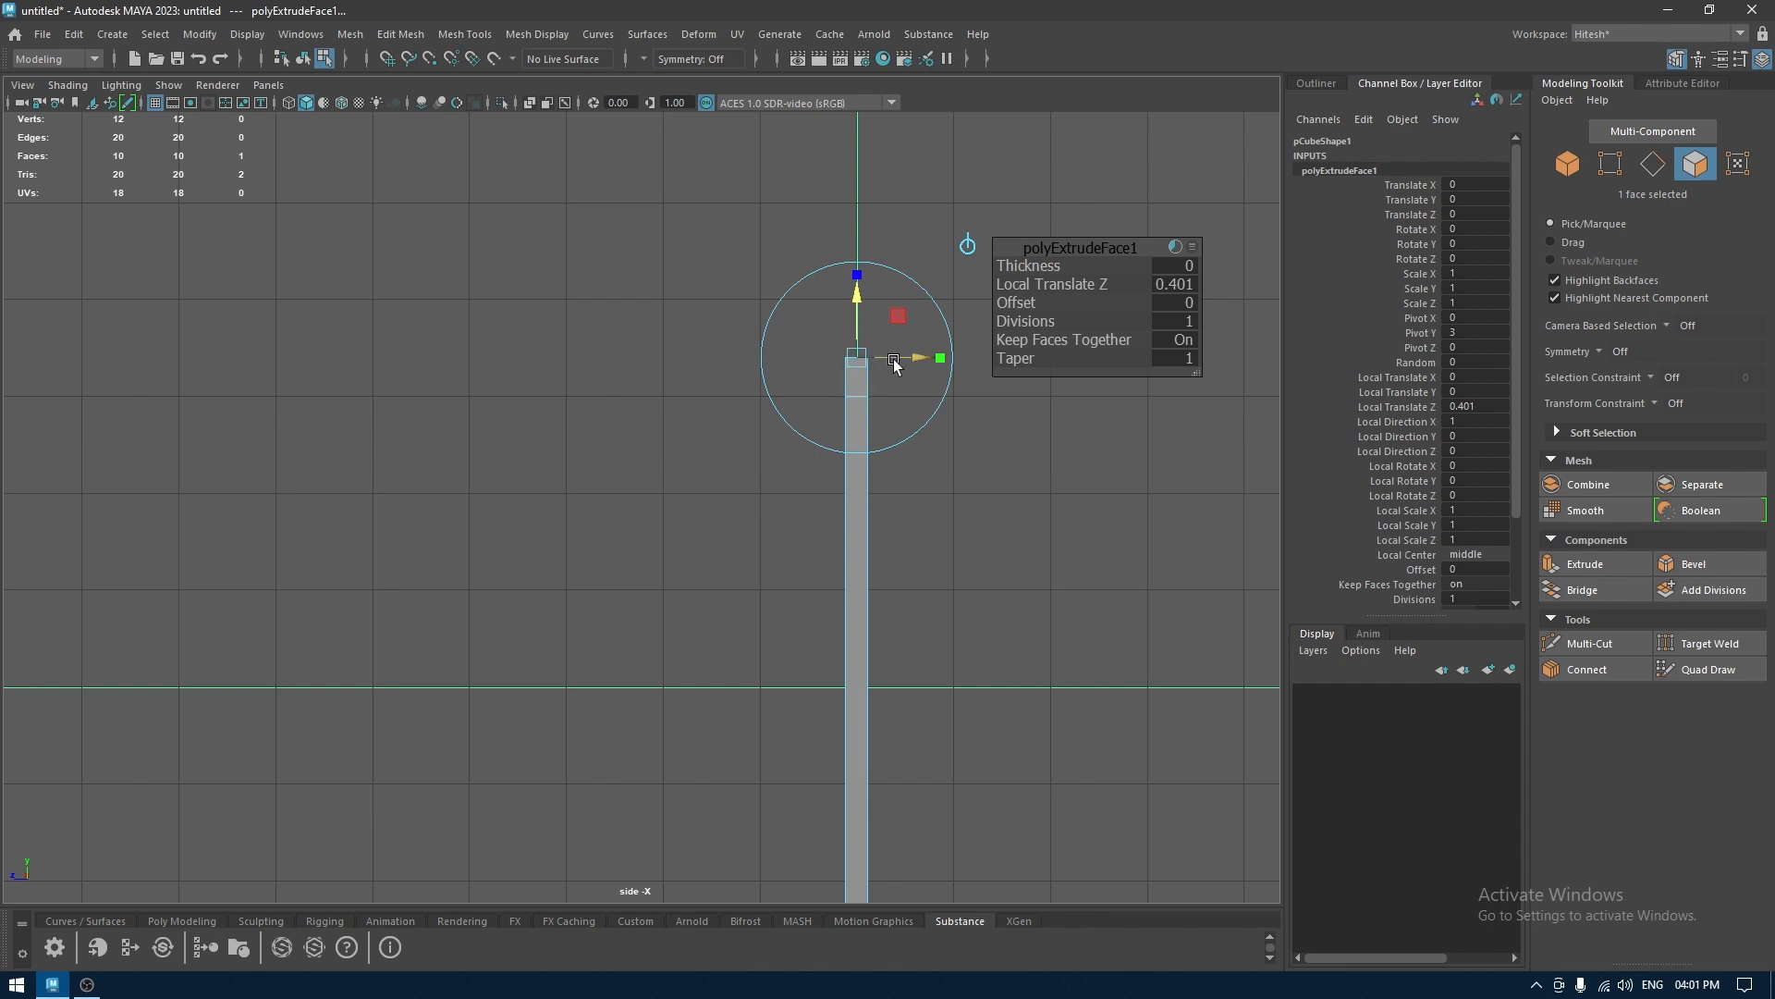
{"action": "left_click_drag", "start_coordinate": [893, 364], "coordinate": [874, 364]}
{"action": "key", "text": "e"}
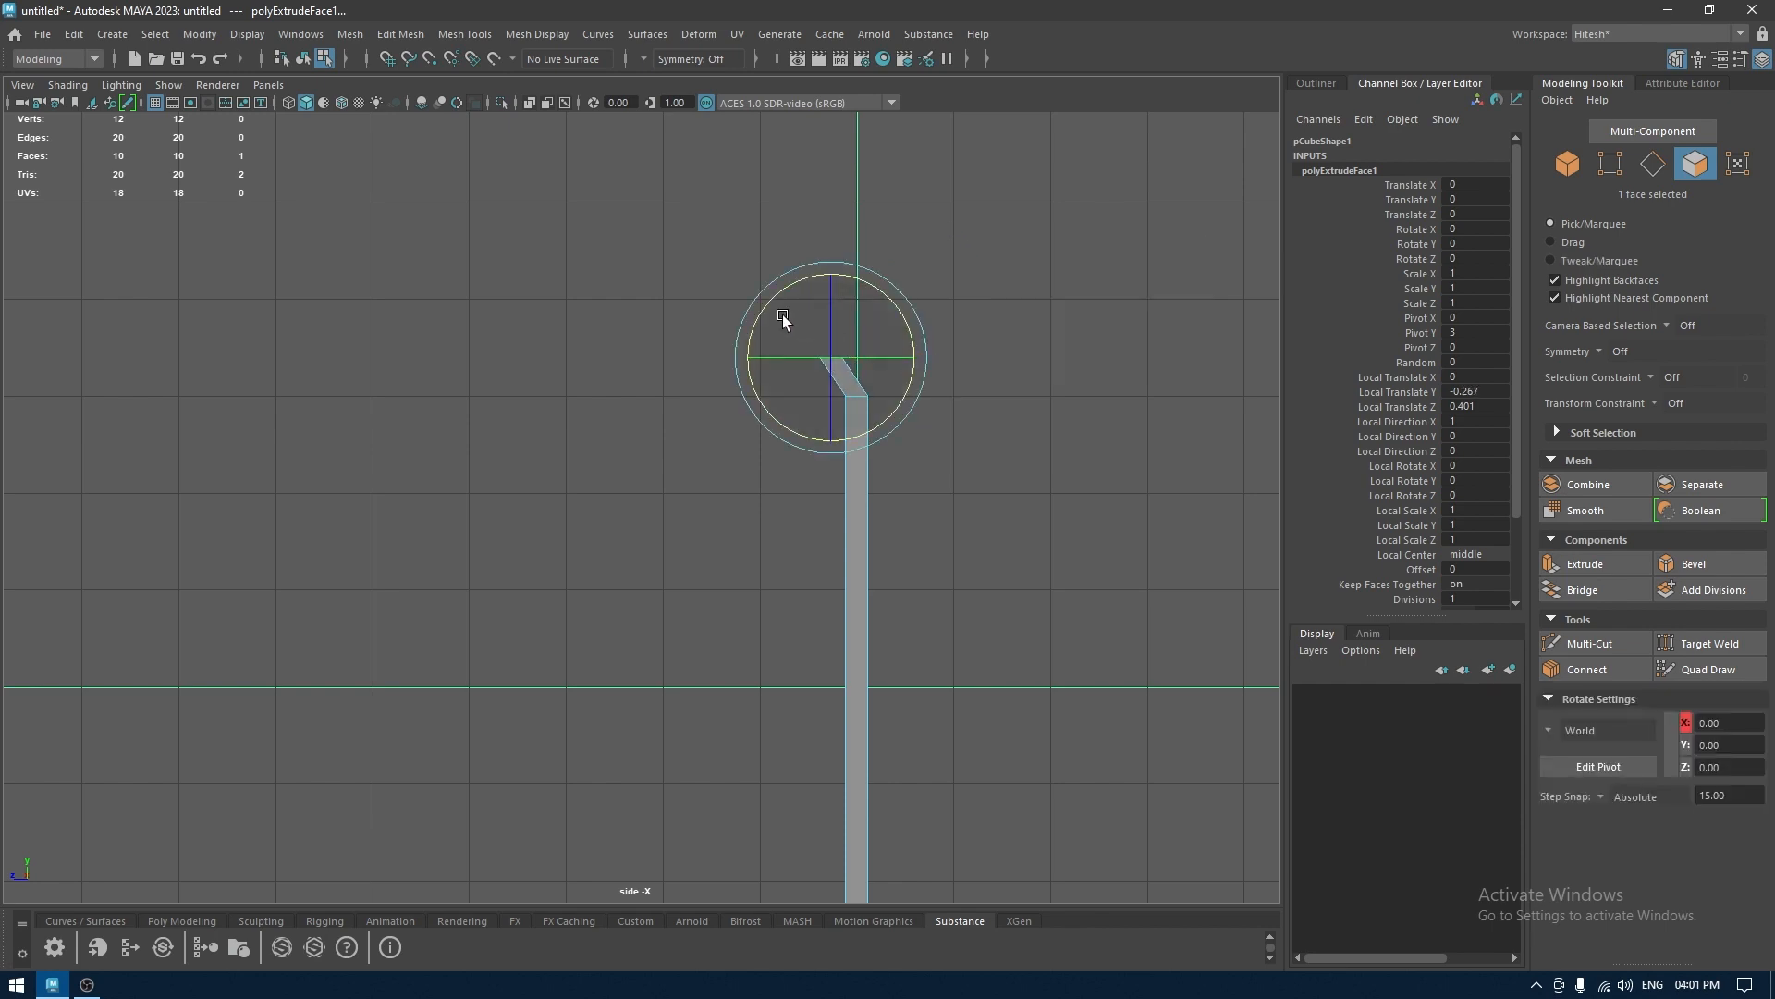
{"action": "mouse_move", "coordinate": [782, 319]}
{"action": "left_mouse_down"}
{"action": "mouse_move", "coordinate": [761, 325]}
{"action": "mouse_move", "coordinate": [749, 390]}
{"action": "mouse_move", "coordinate": [750, 319]}
{"action": "left_mouse_up"}
Extrude the tilted end face by about 0.41, rotate it further and shift it slightly outward along Z
{"action": "key", "text": "ctrl+e"}
{"action": "key", "text": "e"}
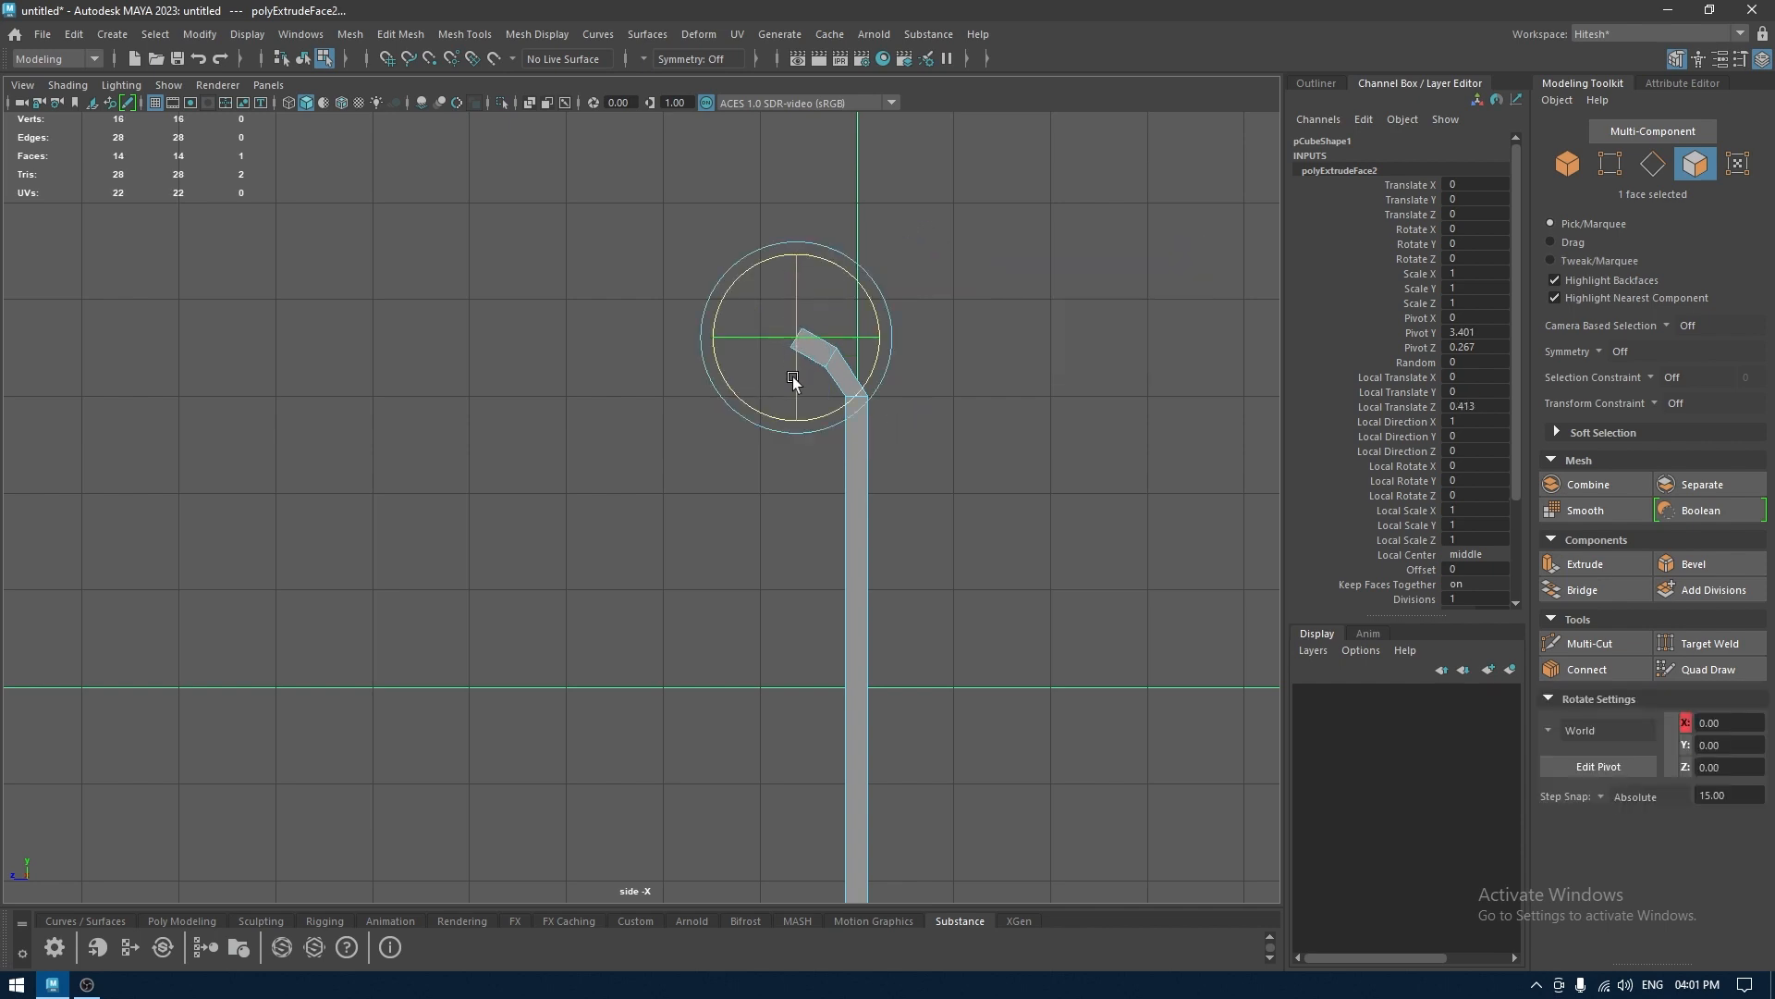
{"action": "left_click_drag", "start_coordinate": [828, 432], "coordinate": [845, 400]}
{"action": "key", "text": "w"}
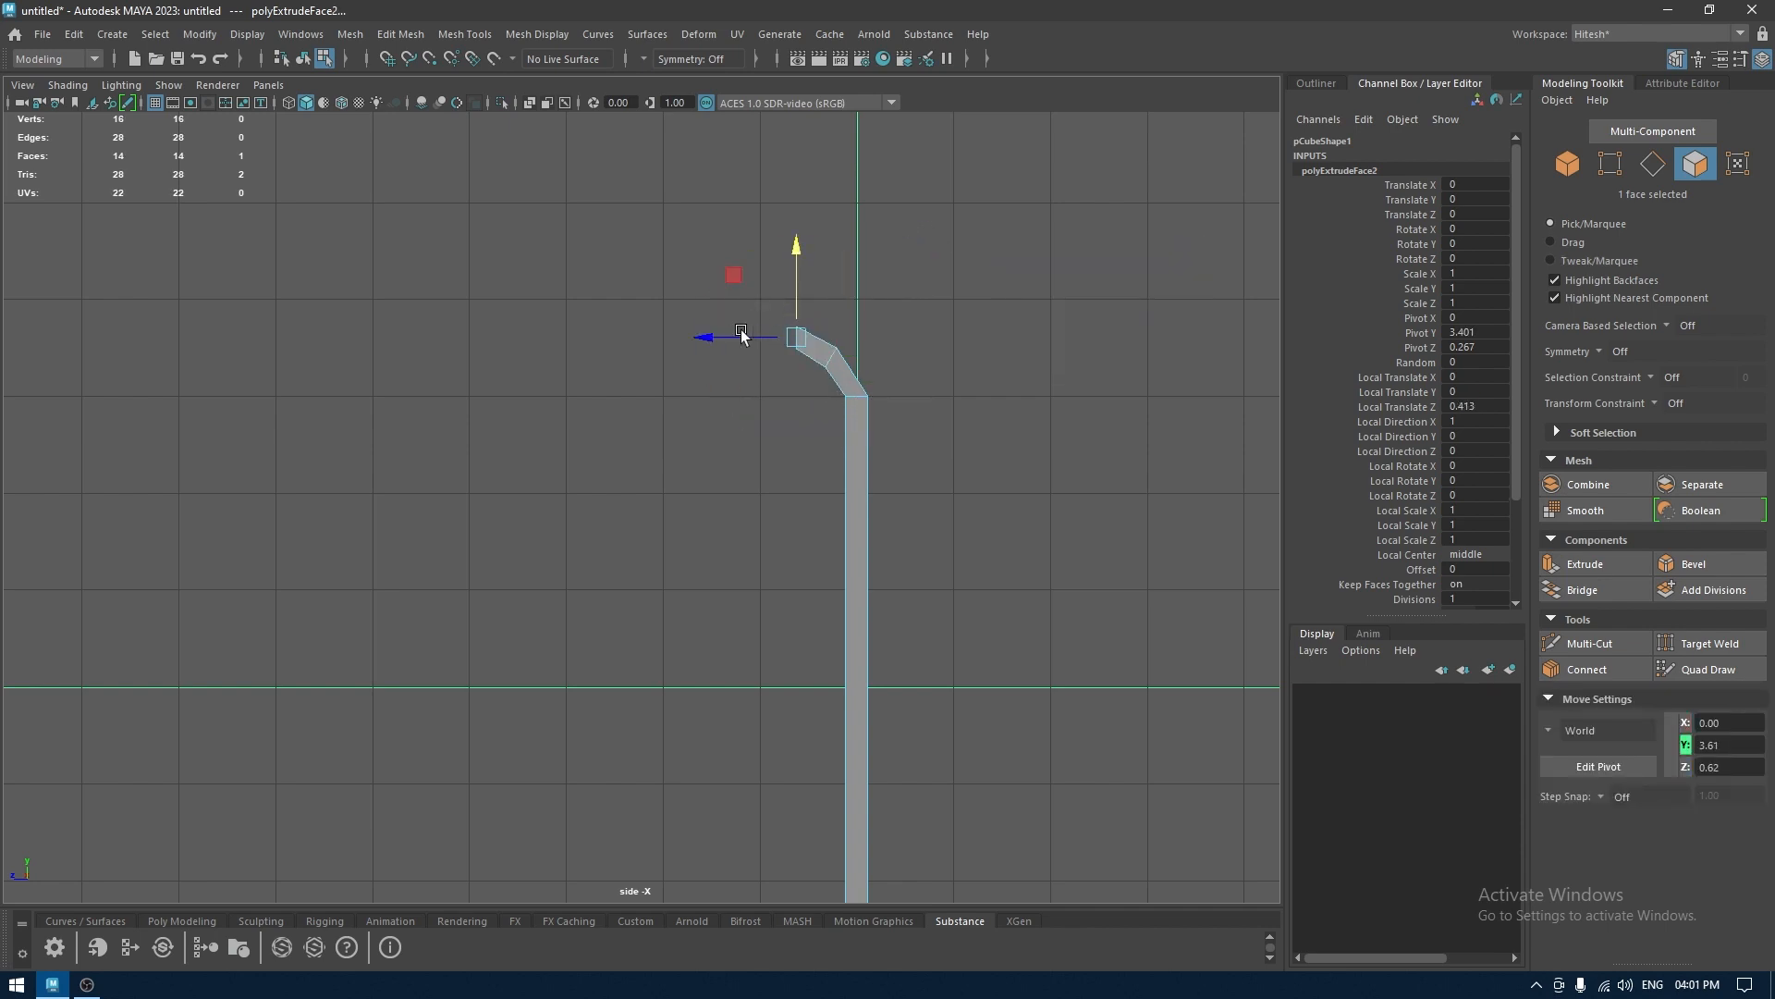
{"action": "left_click_drag", "start_coordinate": [741, 333], "coordinate": [737, 335]}
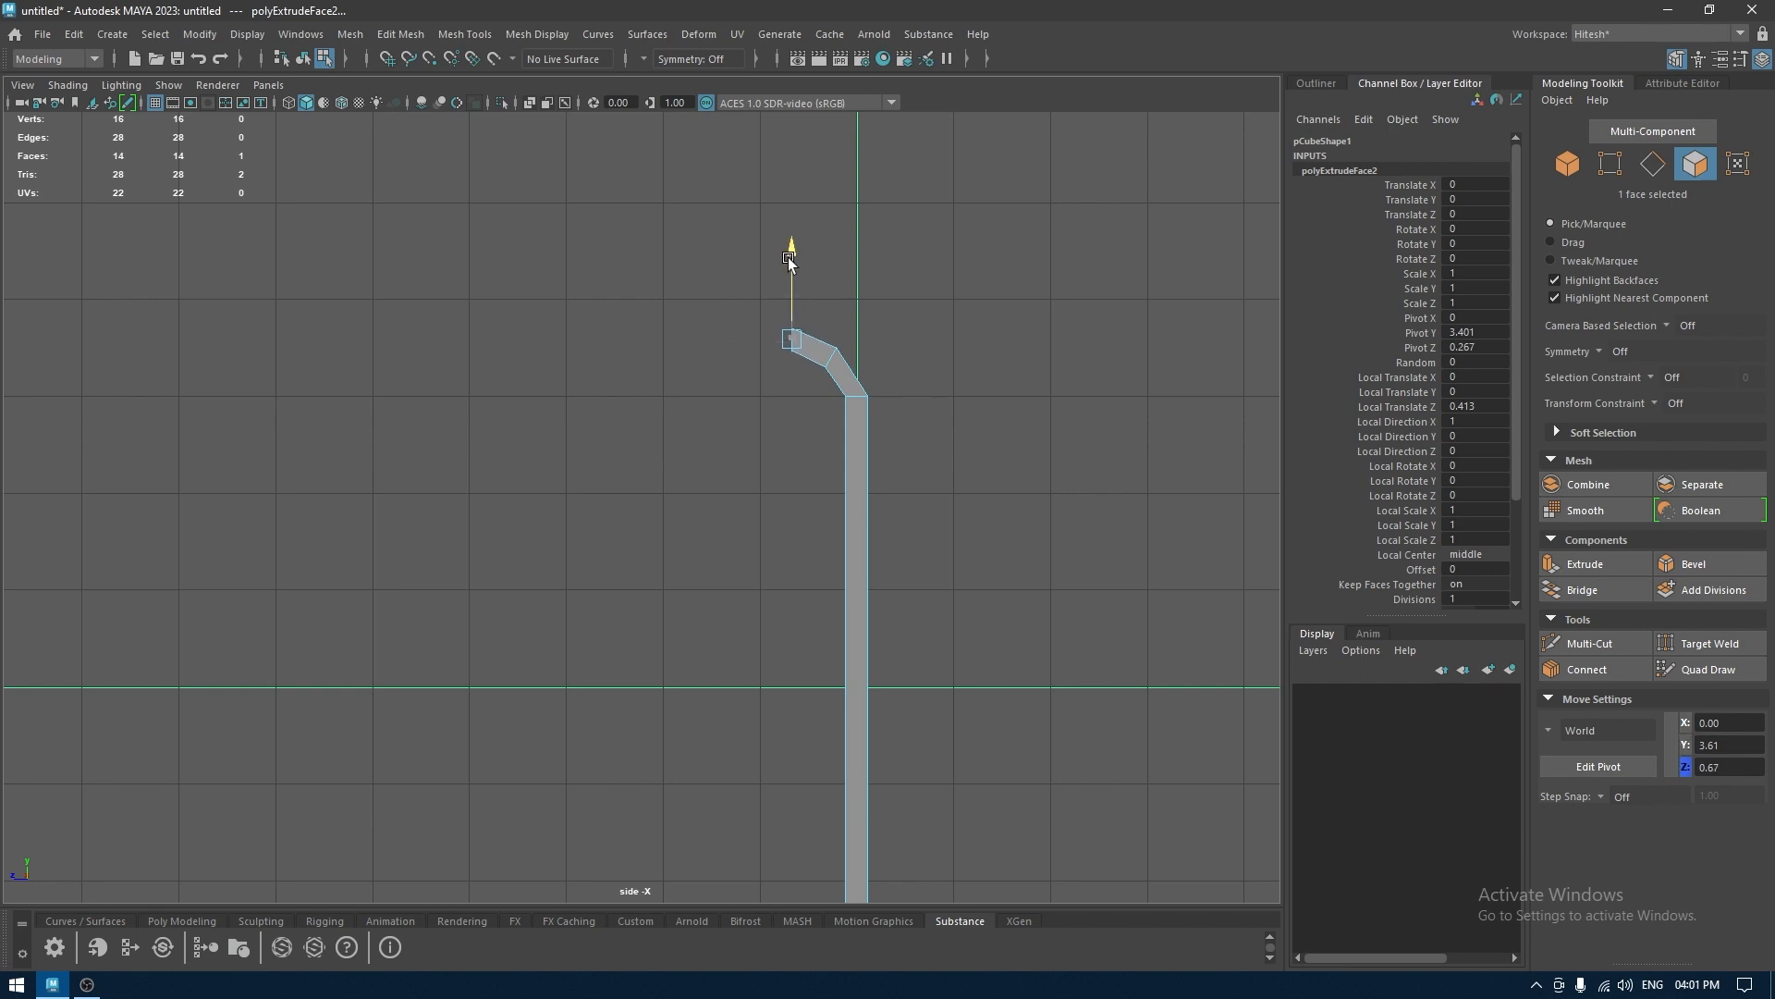
Extrude the hook's end face outward by about 0.34, lower it by about 0.1 and tilt it downward
{"action": "key", "text": "ctrl+e"}
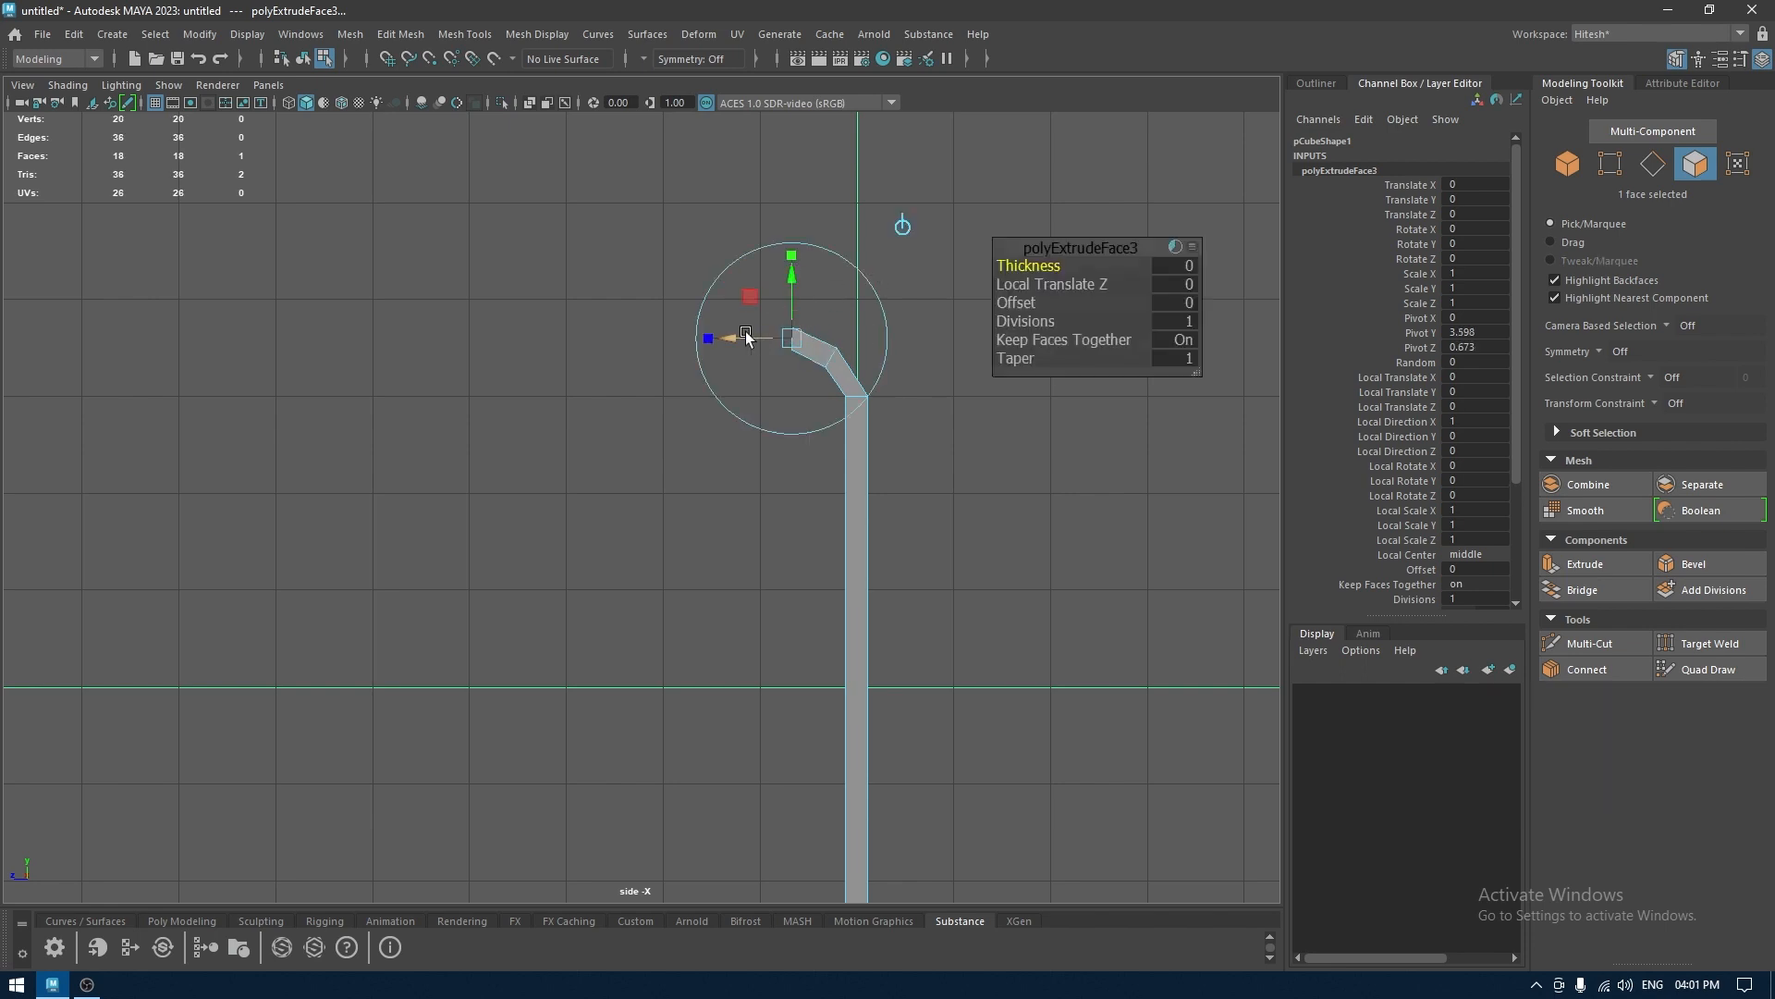
{"action": "left_click_drag", "start_coordinate": [747, 336], "coordinate": [696, 340]}
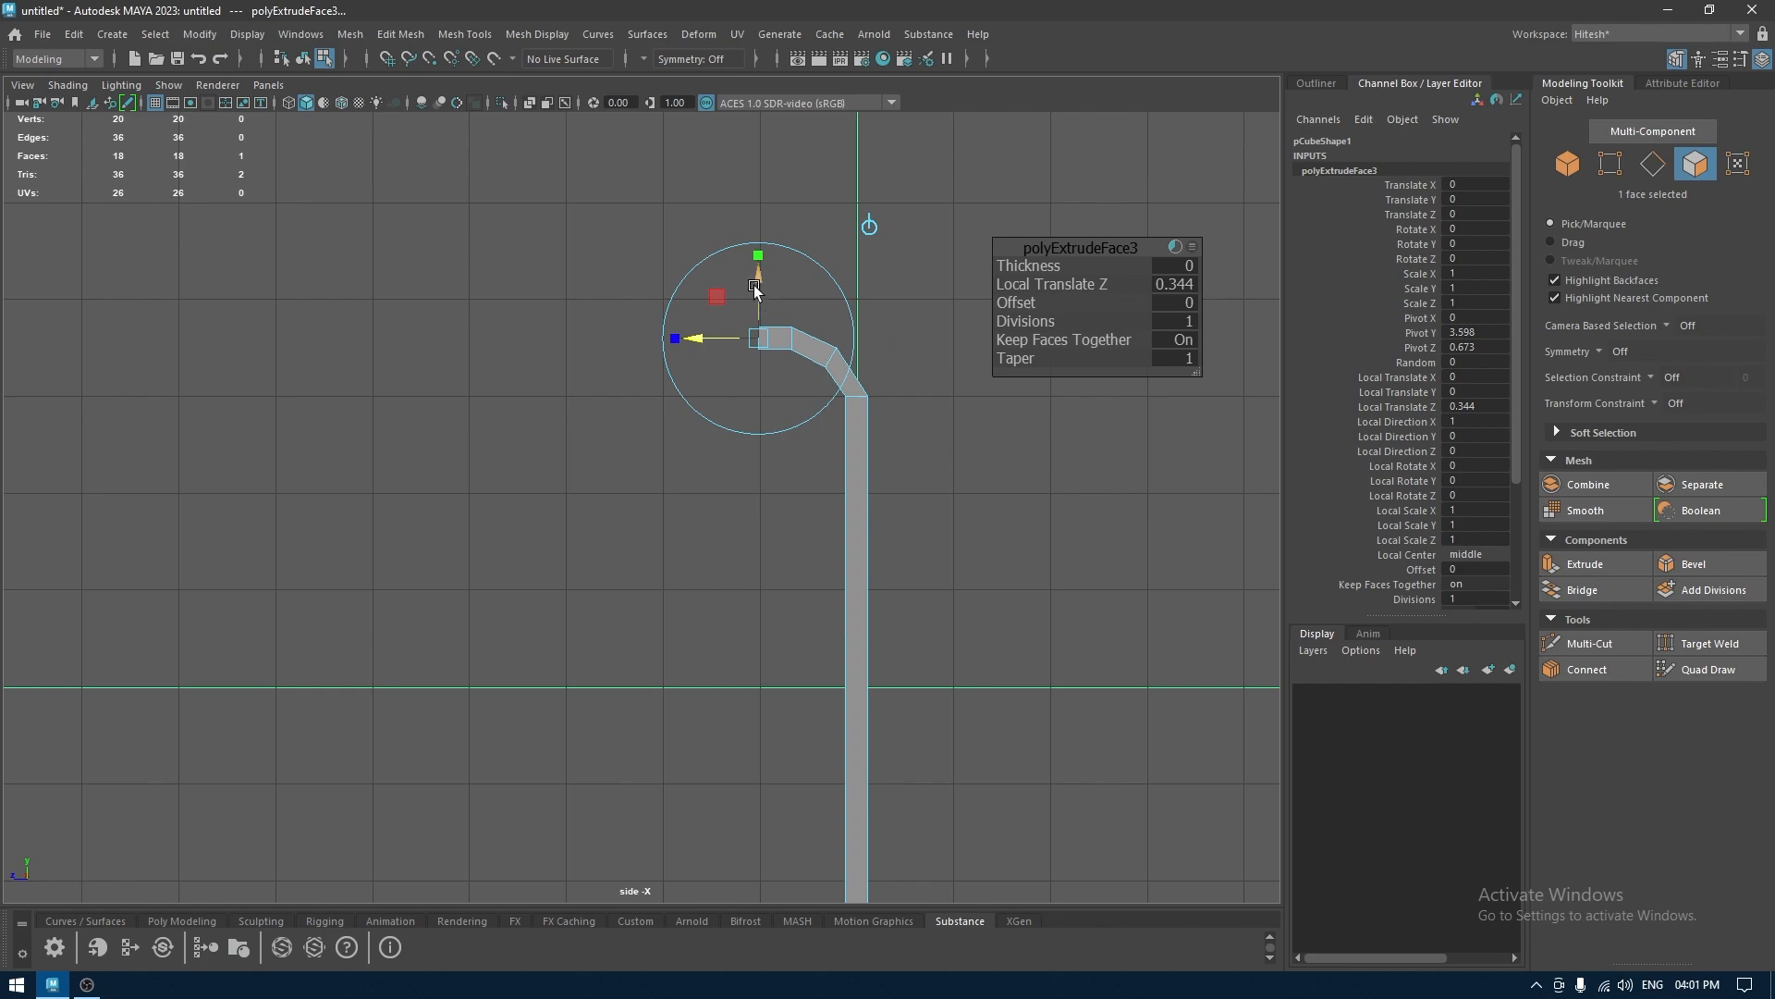
{"action": "key", "text": "e"}
{"action": "left_click_drag", "start_coordinate": [773, 424], "coordinate": [908, 476]}
In the perspective view, scale the hook's end face narrower along X
{"action": "key", "text": "w"}
{"action": "key", "text": "space"}
{"action": "left_click_drag", "start_coordinate": [824, 356], "coordinate": [851, 557], "text": "alt"}
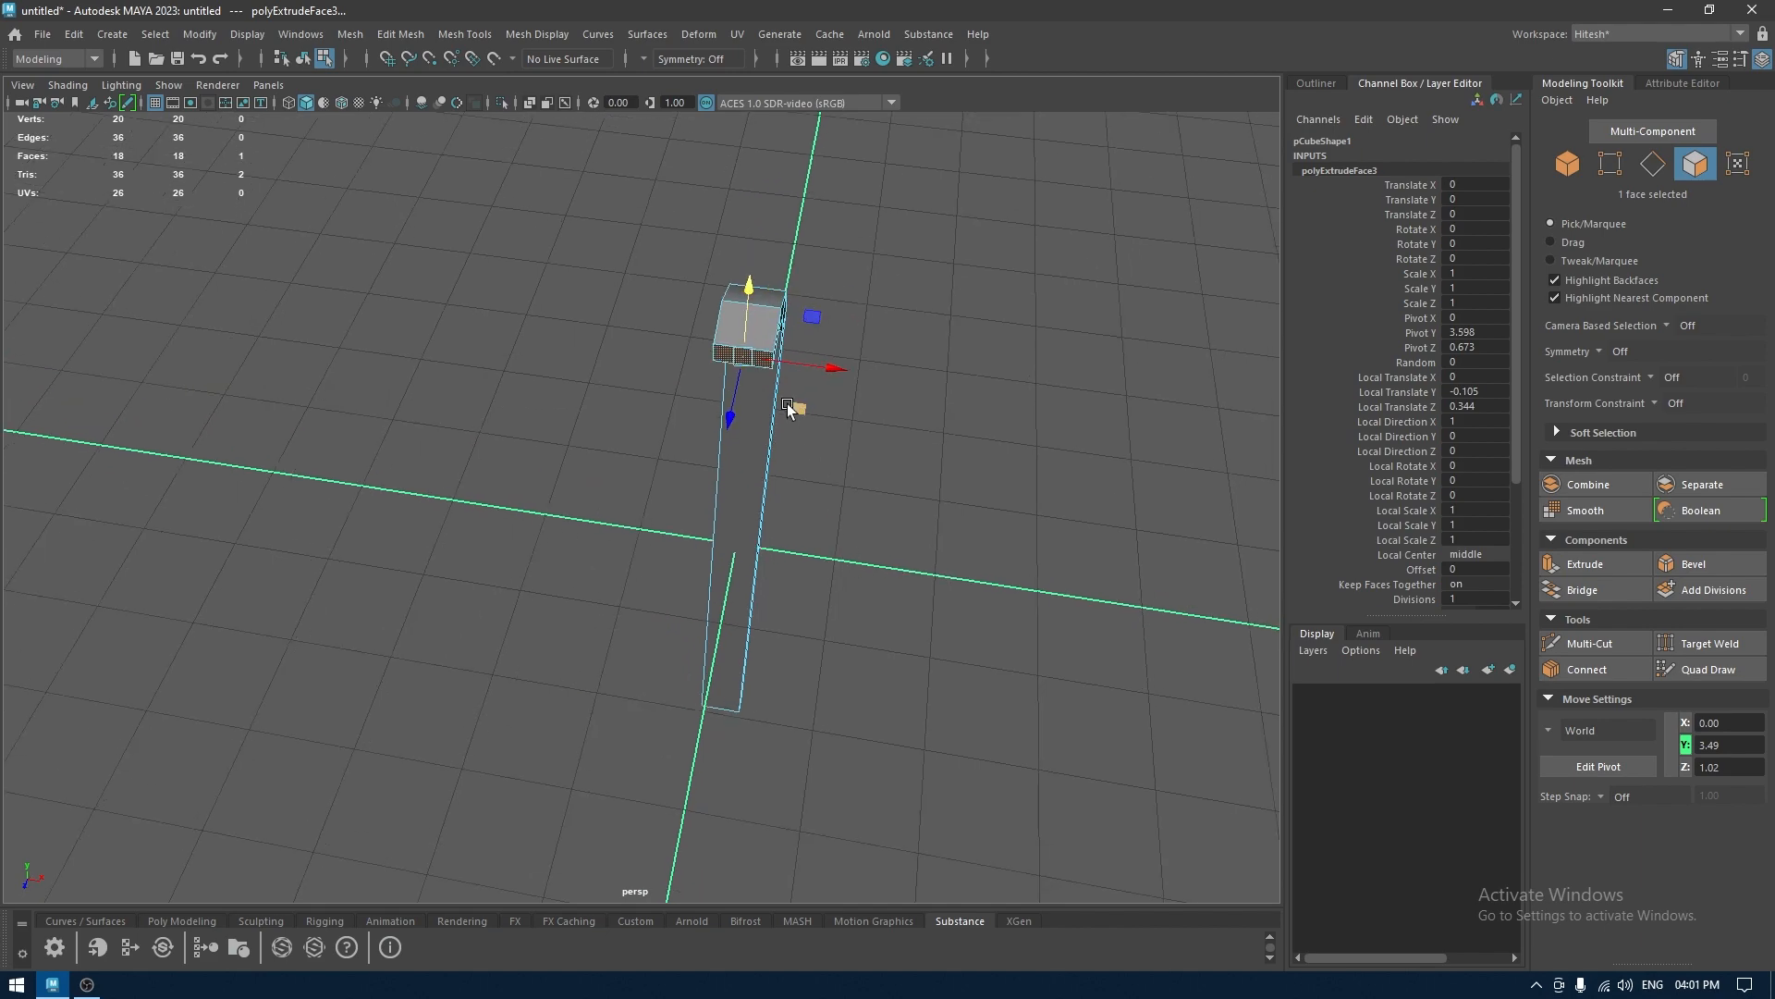
{"action": "key", "text": "r"}
{"action": "left_click_drag", "start_coordinate": [836, 370], "coordinate": [701, 397]}
Widen the two edge loops at the hook's bends by scaling them along X
{"action": "right_click_drag", "start_coordinate": [662, 354], "coordinate": [662, 303]}
{"action": "left_click_drag", "start_coordinate": [654, 371], "coordinate": [567, 401], "text": "alt"}
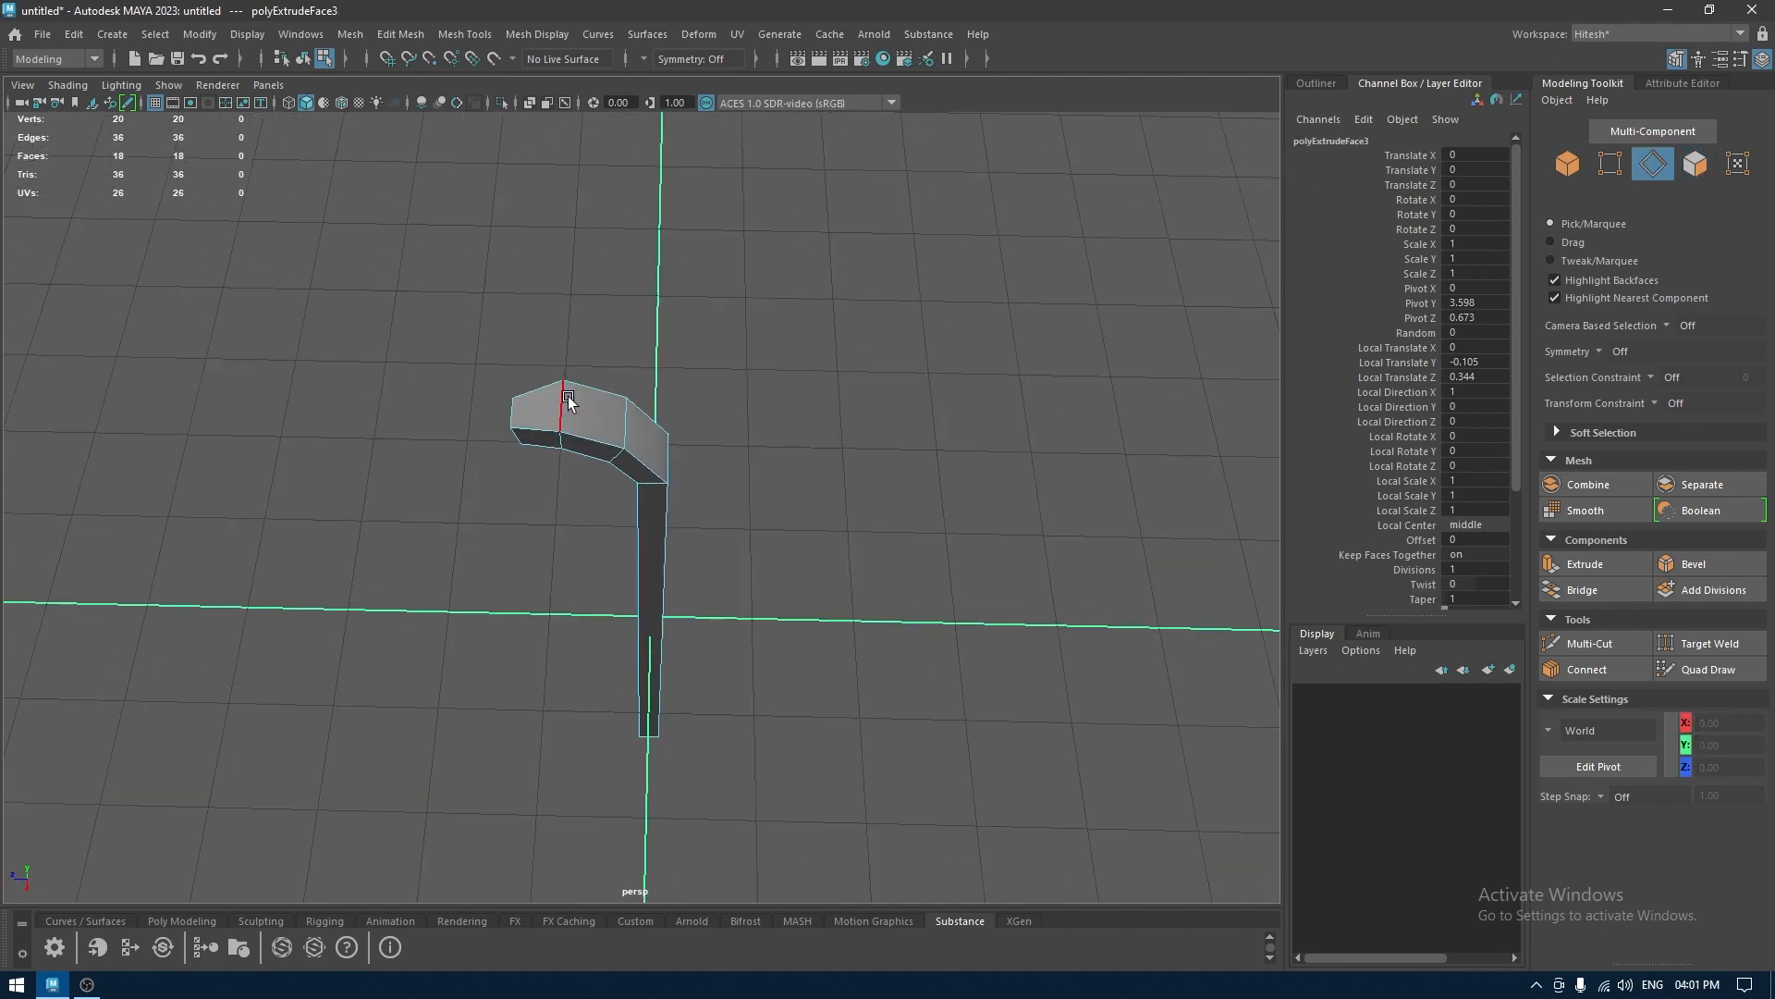
{"action": "double_click", "coordinate": [568, 403]}
{"action": "key", "text": "r"}
{"action": "left_click_drag", "start_coordinate": [559, 487], "coordinate": [613, 518]}
{"action": "double_click", "coordinate": [631, 430]}
{"action": "left_click_drag", "start_coordinate": [614, 520], "coordinate": [698, 497], "text": "alt"}
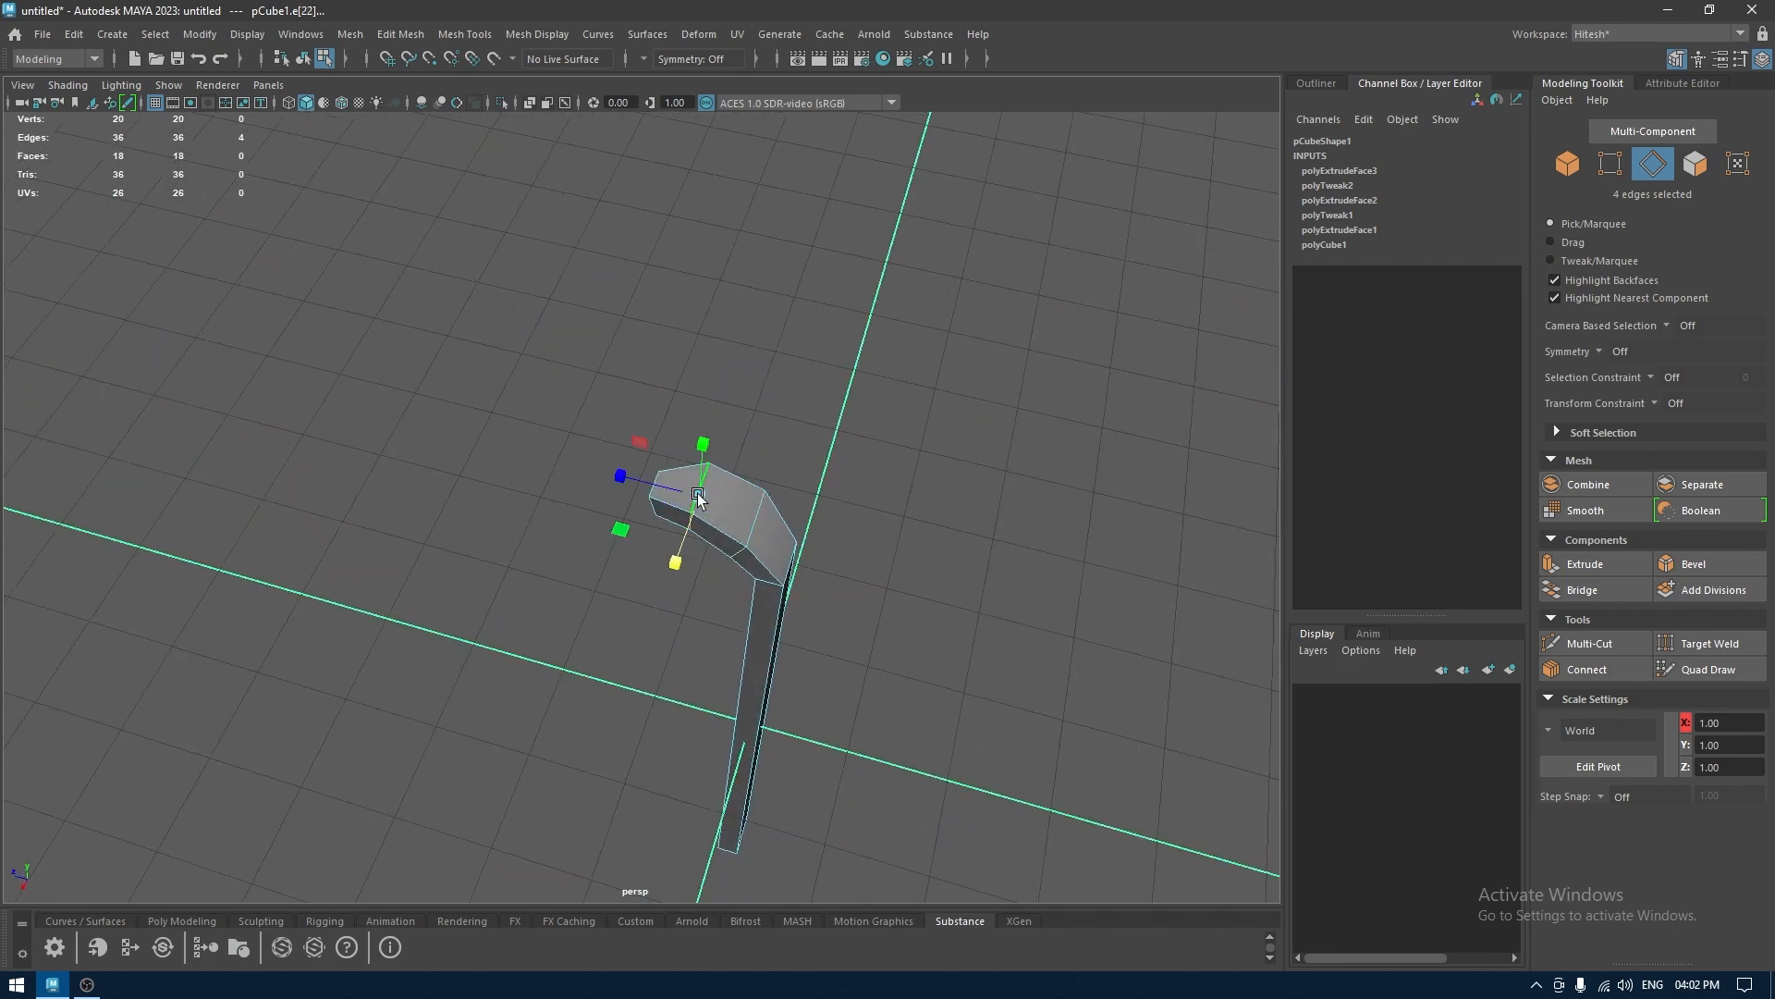
{"action": "left_click_drag", "start_coordinate": [676, 567], "coordinate": [896, 514]}
{"action": "key", "text": "w"}
Lower the upper edge at the hook's tip and the upper edge of the bend next to it
{"action": "middle_click_drag", "start_coordinate": [896, 511], "coordinate": [679, 464], "text": "alt"}
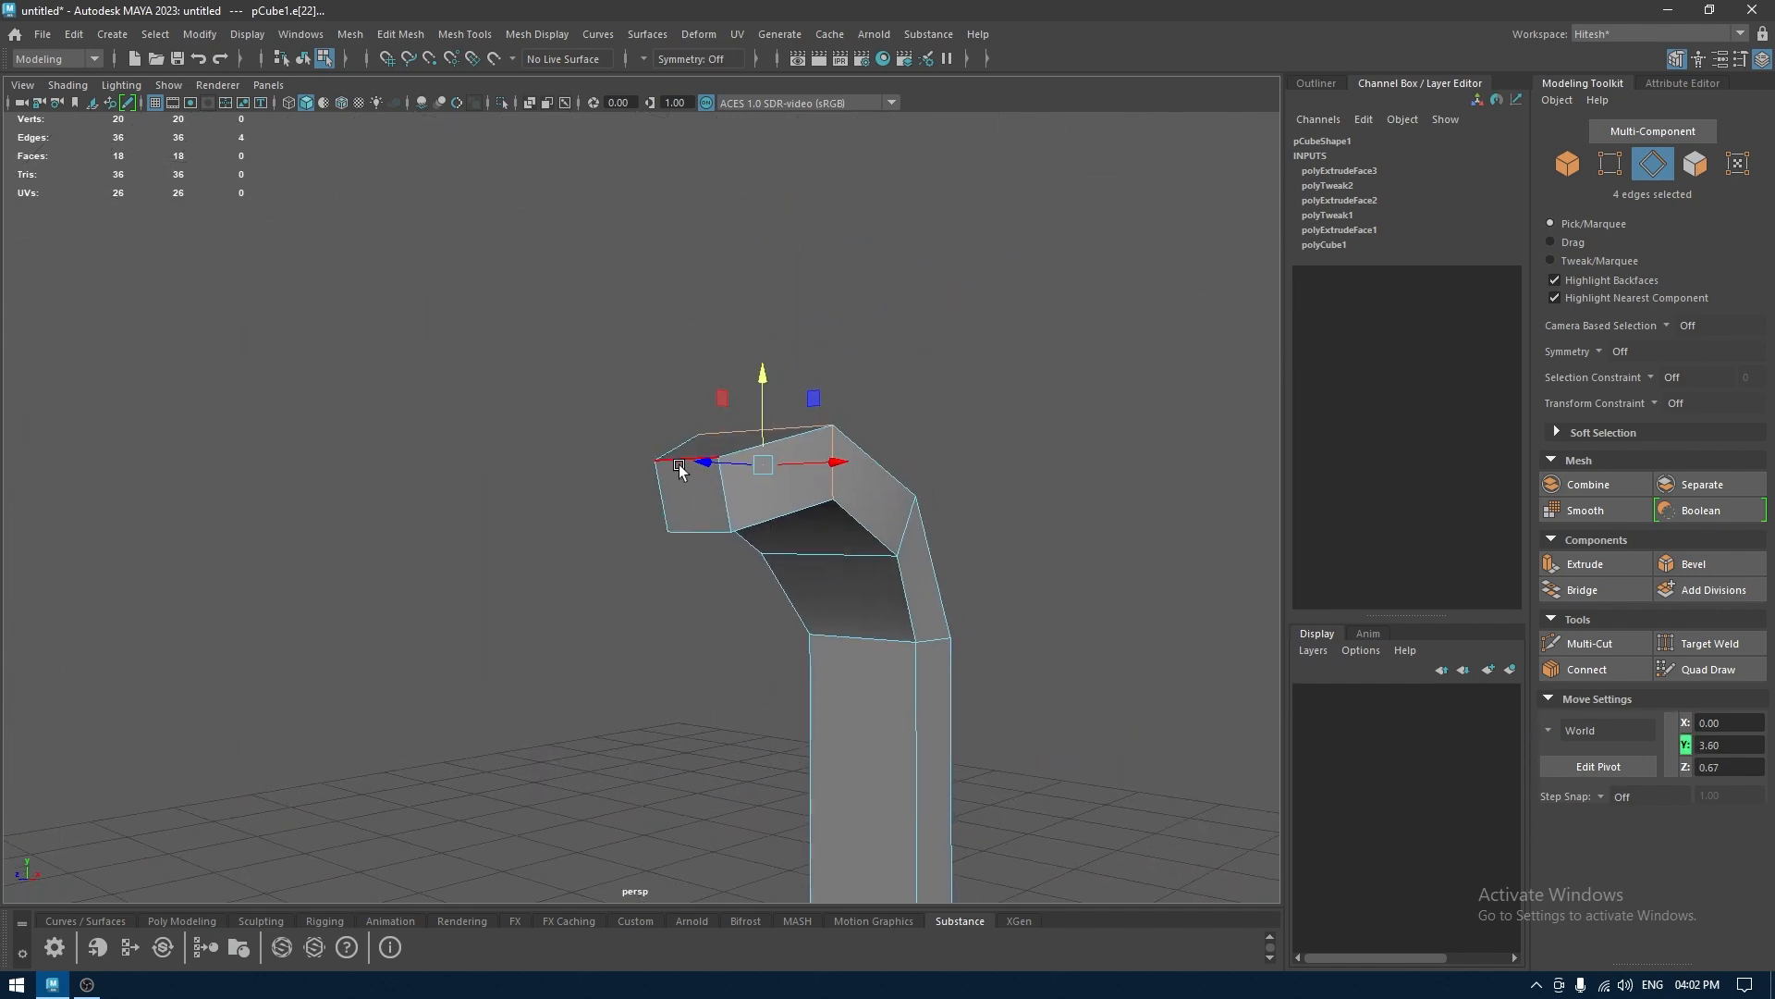
{"action": "left_click", "coordinate": [709, 396]}
{"action": "left_click_drag", "start_coordinate": [688, 366], "coordinate": [676, 499]}
{"action": "left_click", "coordinate": [608, 465]}
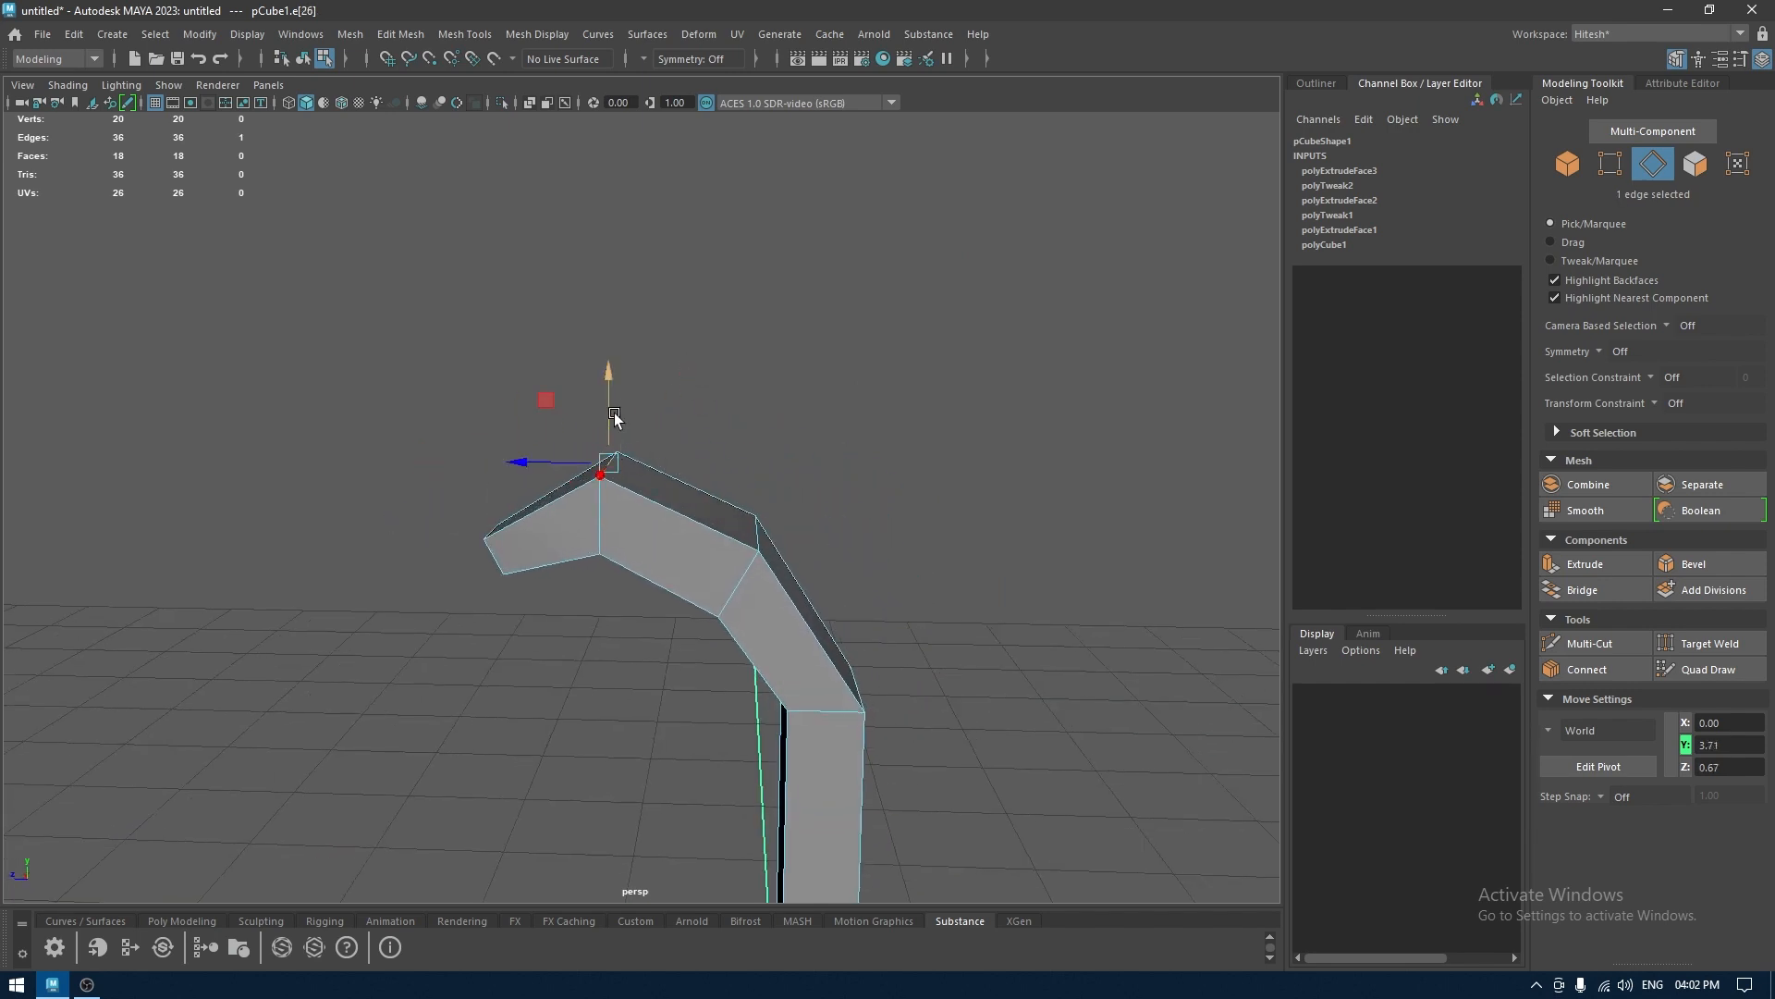
{"action": "left_click_drag", "start_coordinate": [610, 387], "coordinate": [613, 417]}
{"action": "left_click_drag", "start_coordinate": [814, 564], "coordinate": [759, 550], "text": "alt"}
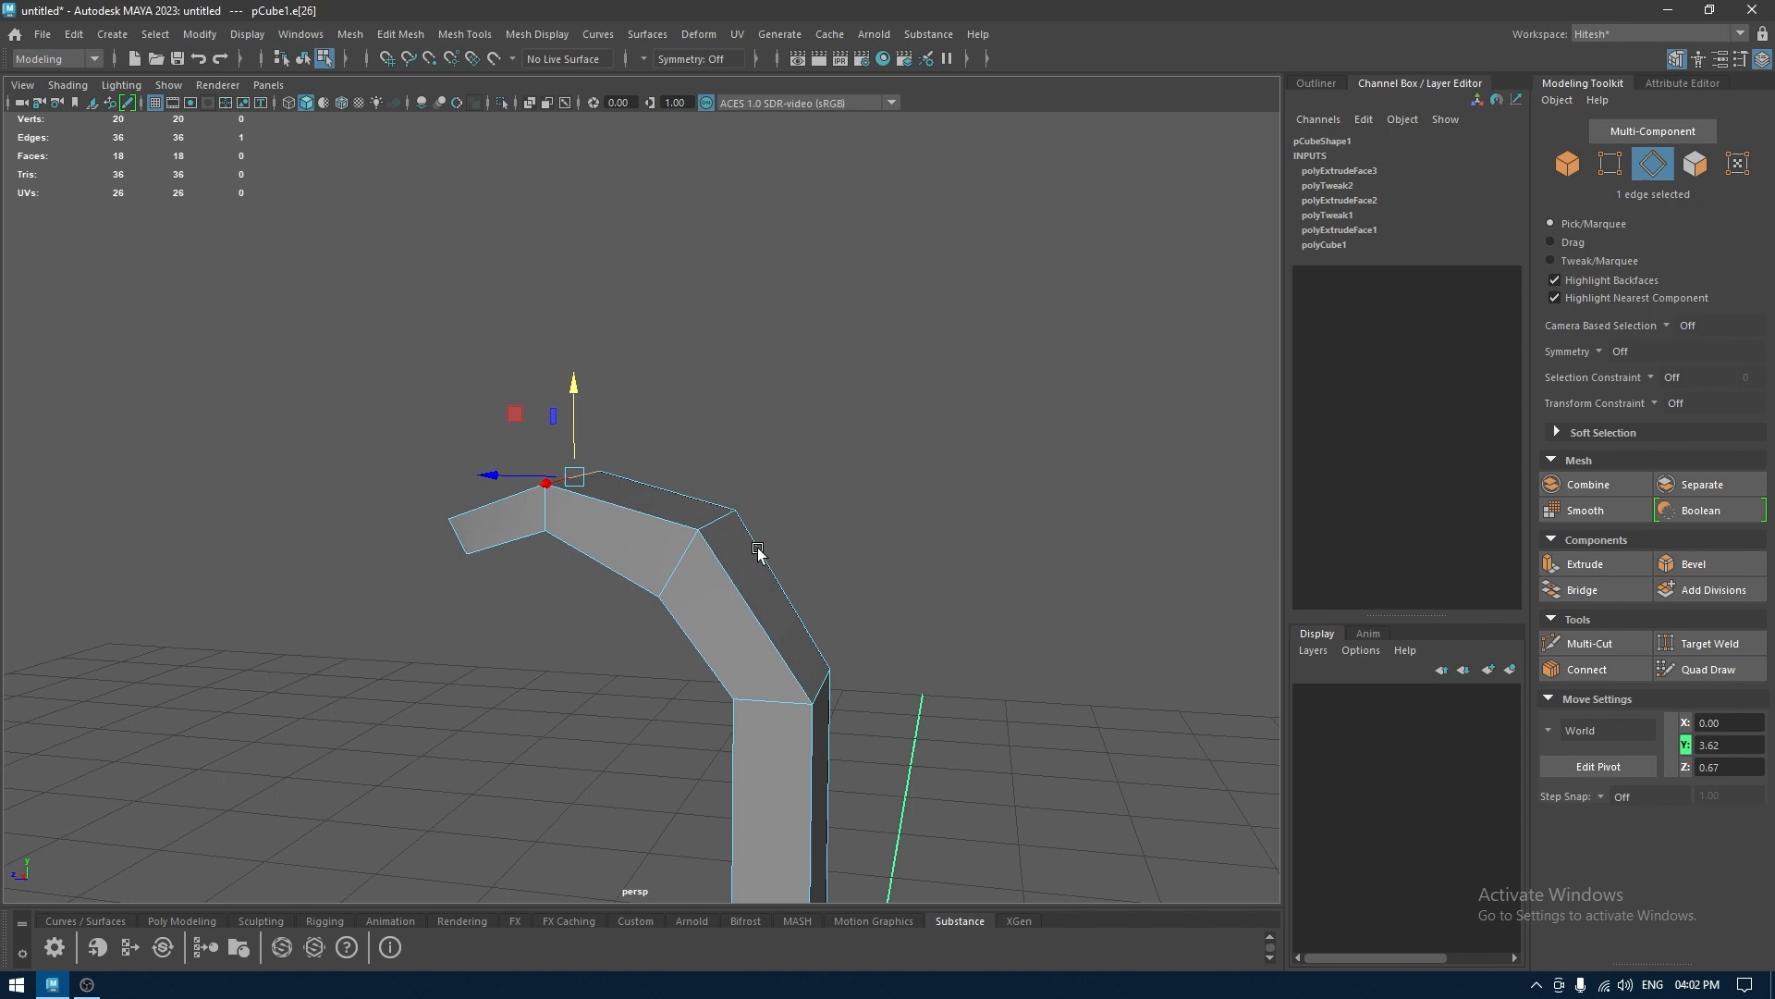
Fine-tune the heights of the upper edges at both bends and at the tip to smooth the hook's curve
{"action": "left_click", "coordinate": [721, 515]}
{"action": "left_click_drag", "start_coordinate": [721, 440], "coordinate": [720, 448]}
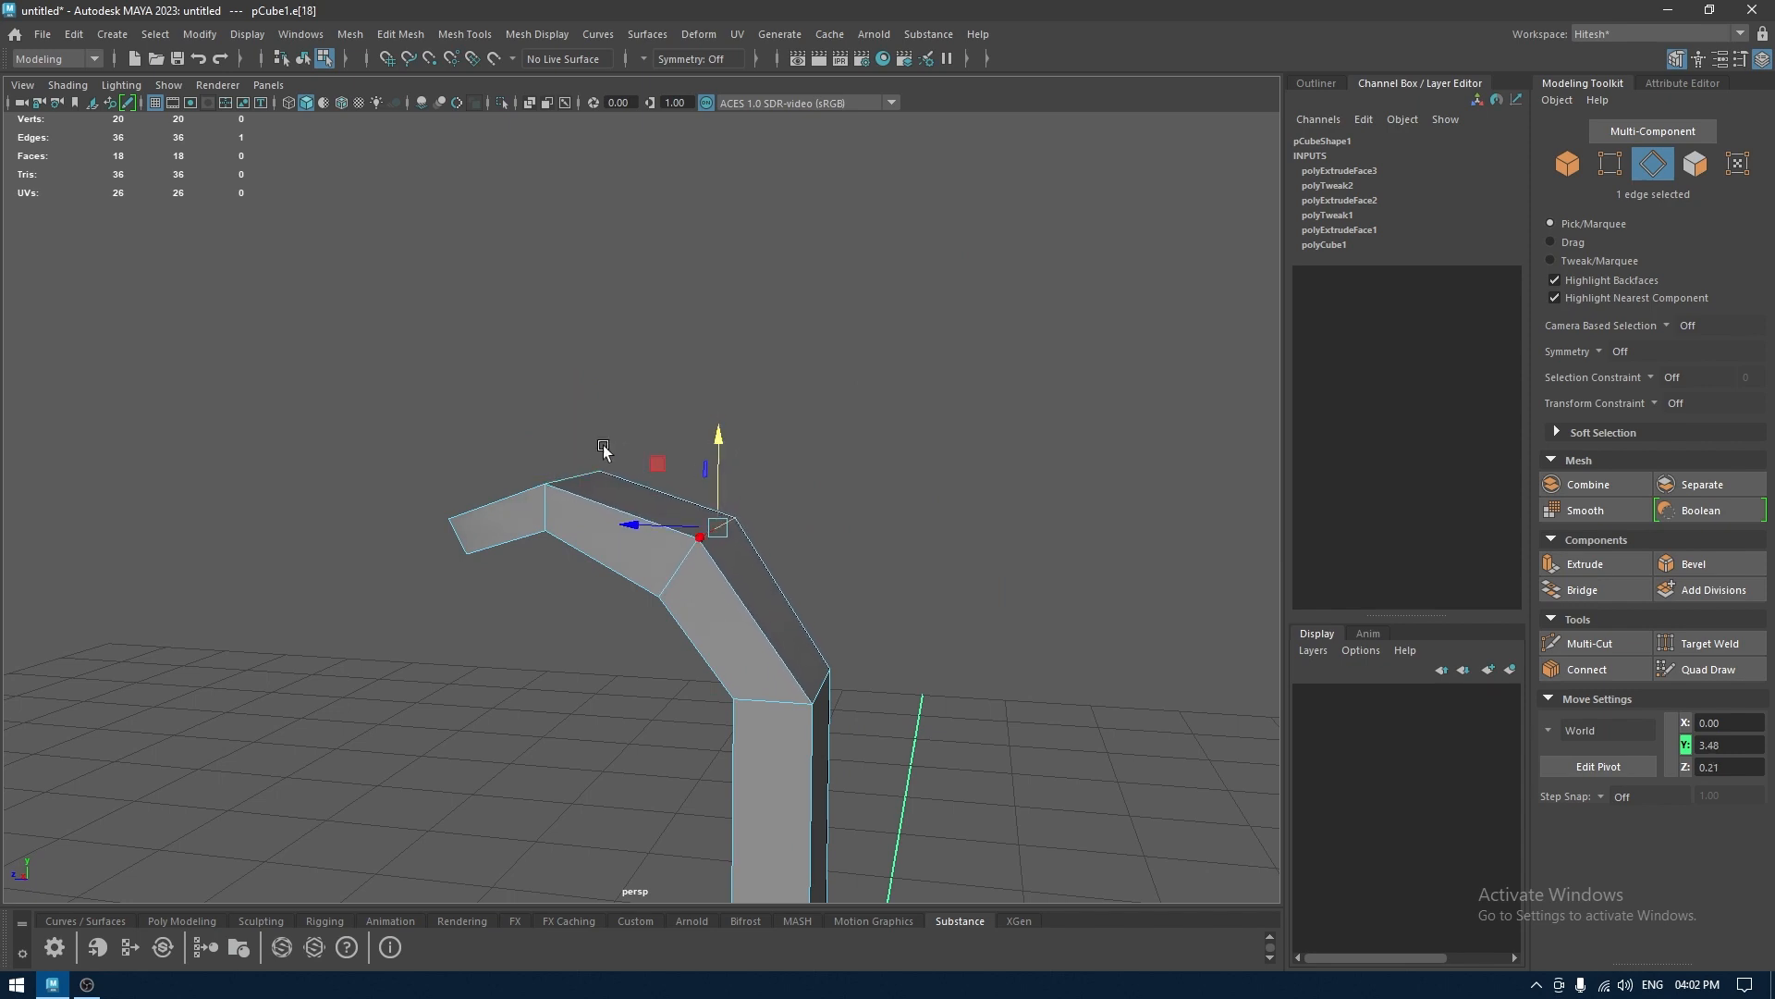
{"action": "left_click", "coordinate": [575, 475]}
{"action": "left_click_drag", "start_coordinate": [575, 397], "coordinate": [575, 389]}
{"action": "left_click_drag", "start_coordinate": [601, 527], "coordinate": [766, 514], "text": "alt"}
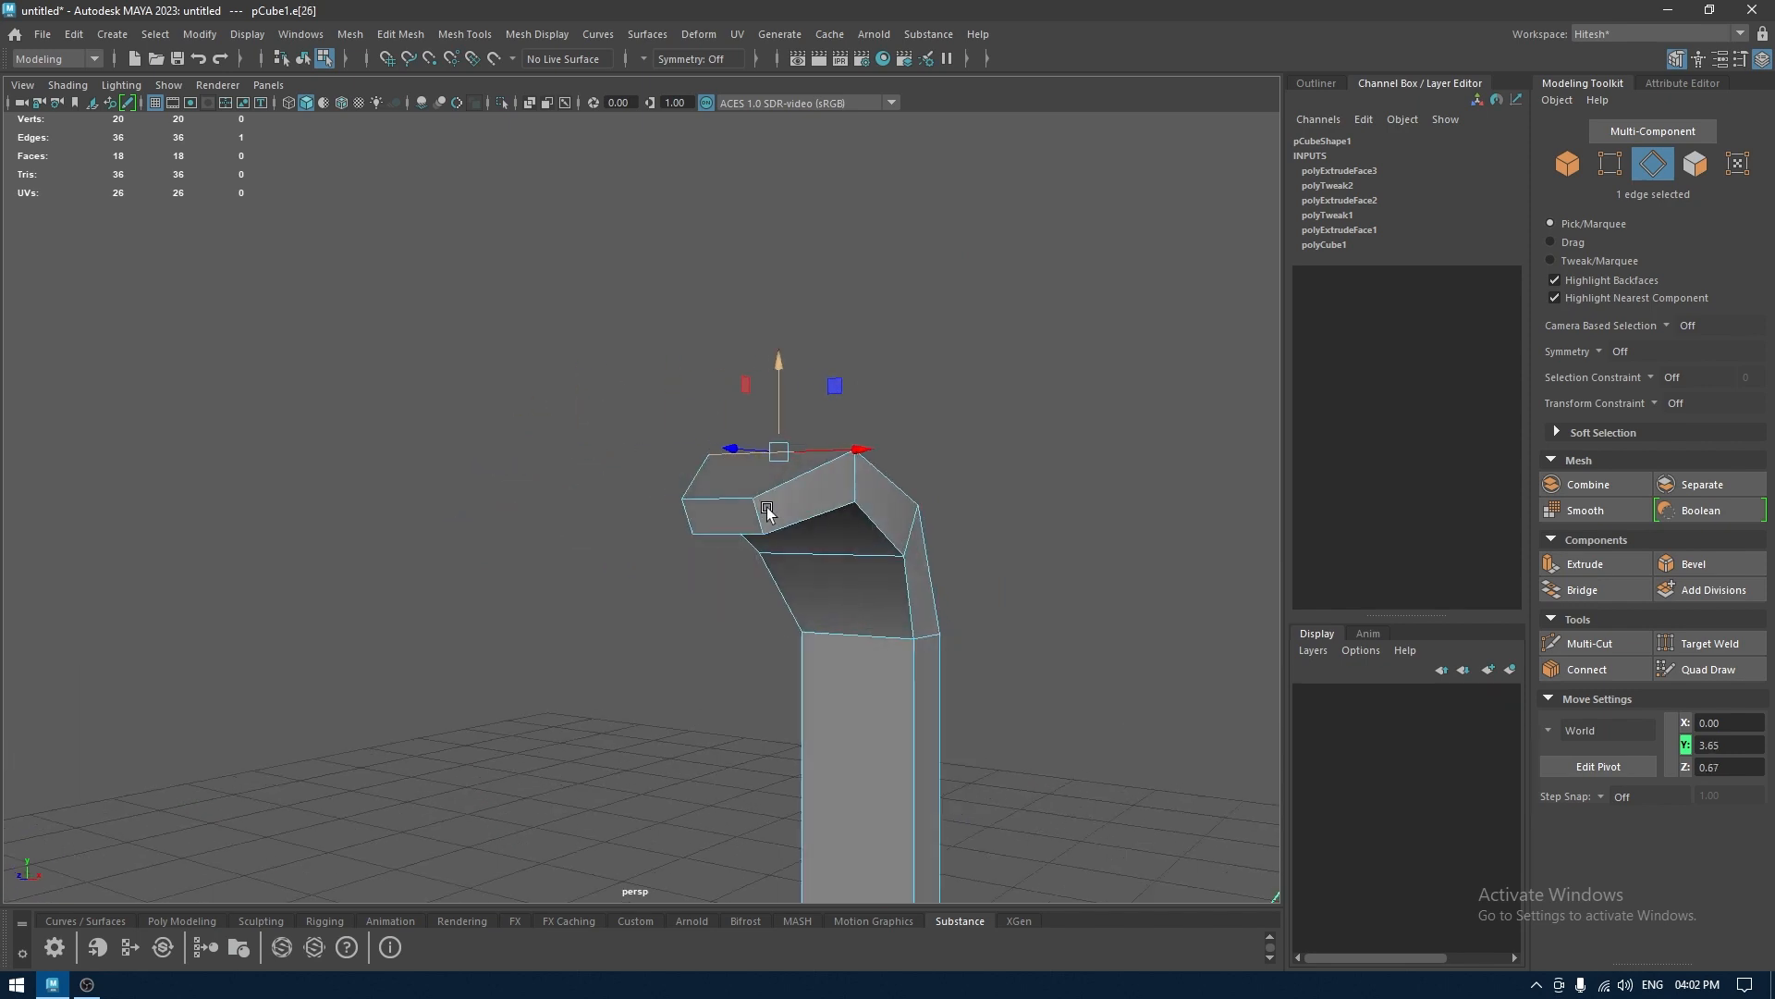
{"action": "left_click", "coordinate": [698, 500]}
{"action": "left_click_drag", "start_coordinate": [717, 422], "coordinate": [717, 426]}
Return to object mode, clear the selection and review the whole hooked post
{"action": "scroll", "coordinate": [802, 369], "scroll_direction": "down", "scroll_amount": 5}
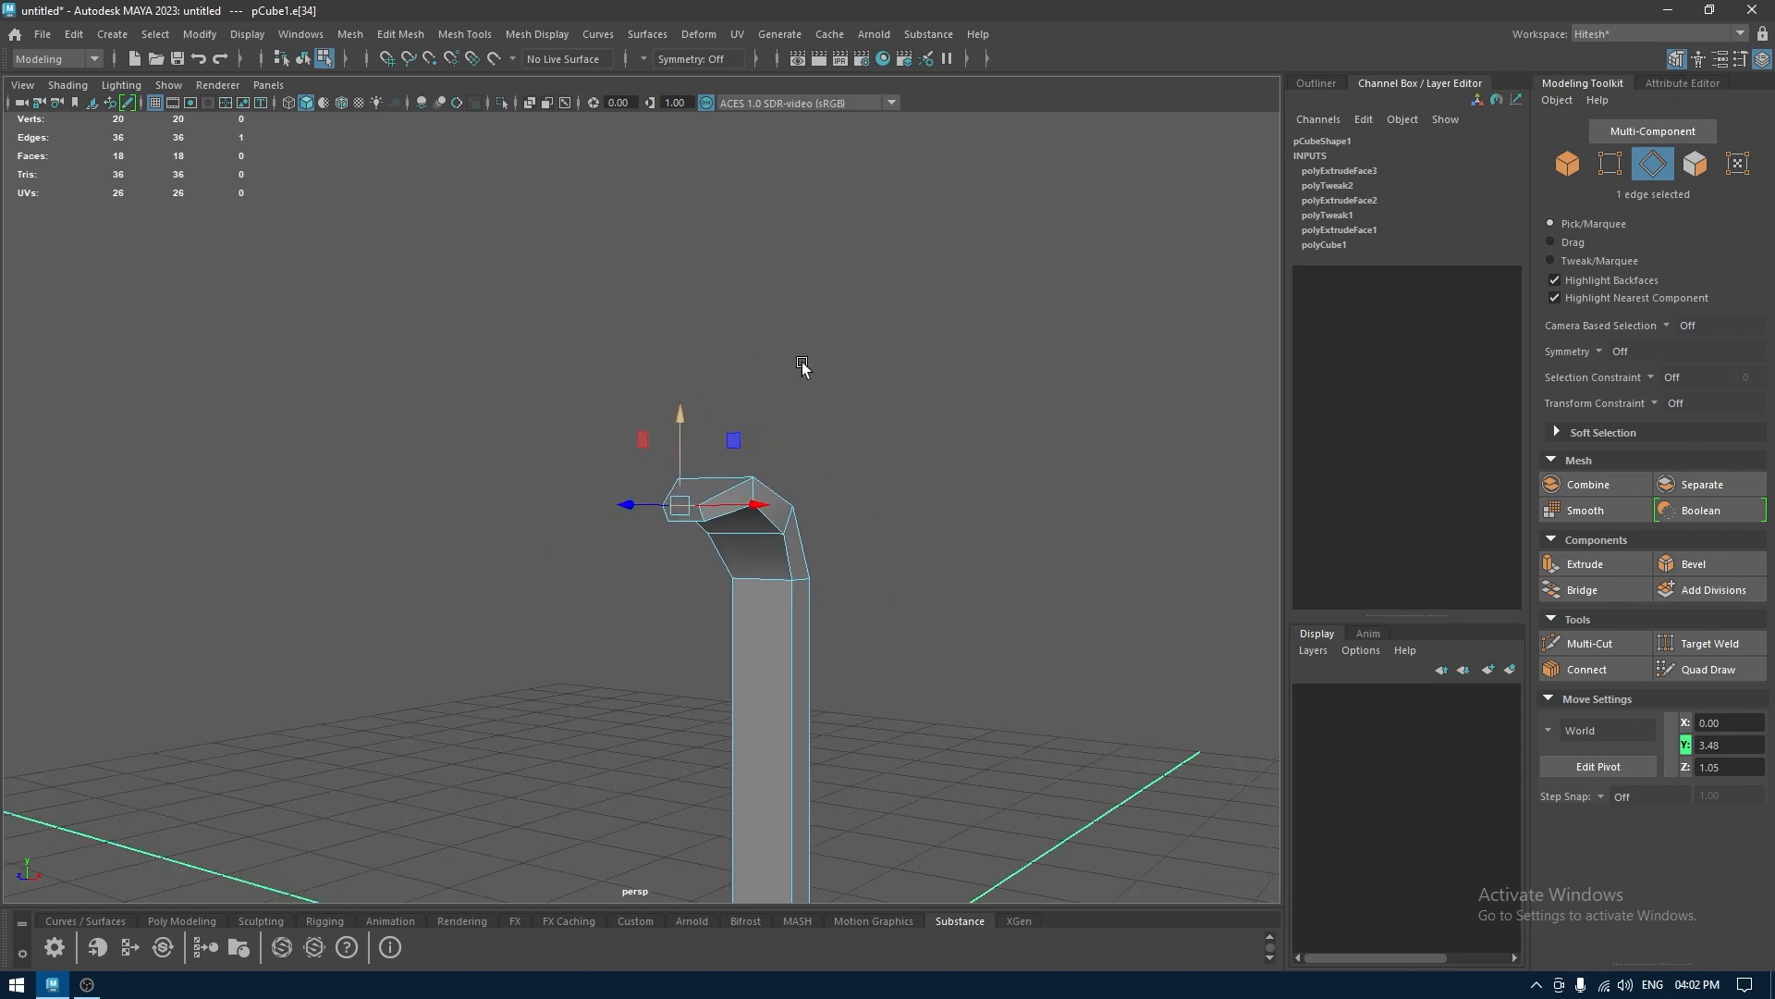
{"action": "left_click_drag", "start_coordinate": [805, 368], "coordinate": [746, 586], "text": "alt"}
{"action": "middle_click_drag", "start_coordinate": [745, 586], "coordinate": [736, 418], "text": "alt"}
{"action": "right_click_drag", "start_coordinate": [736, 418], "coordinate": [832, 388]}
{"action": "left_click", "coordinate": [907, 364]}
{"action": "left_click_drag", "start_coordinate": [1008, 689], "coordinate": [761, 508], "text": "alt"}
{"action": "scroll", "coordinate": [761, 508], "scroll_direction": "down", "scroll_amount": 5}
{"action": "middle_click_drag", "start_coordinate": [761, 507], "coordinate": [775, 458], "text": "alt"}
{"action": "left_click_drag", "start_coordinate": [774, 458], "coordinate": [935, 590], "text": "alt"}
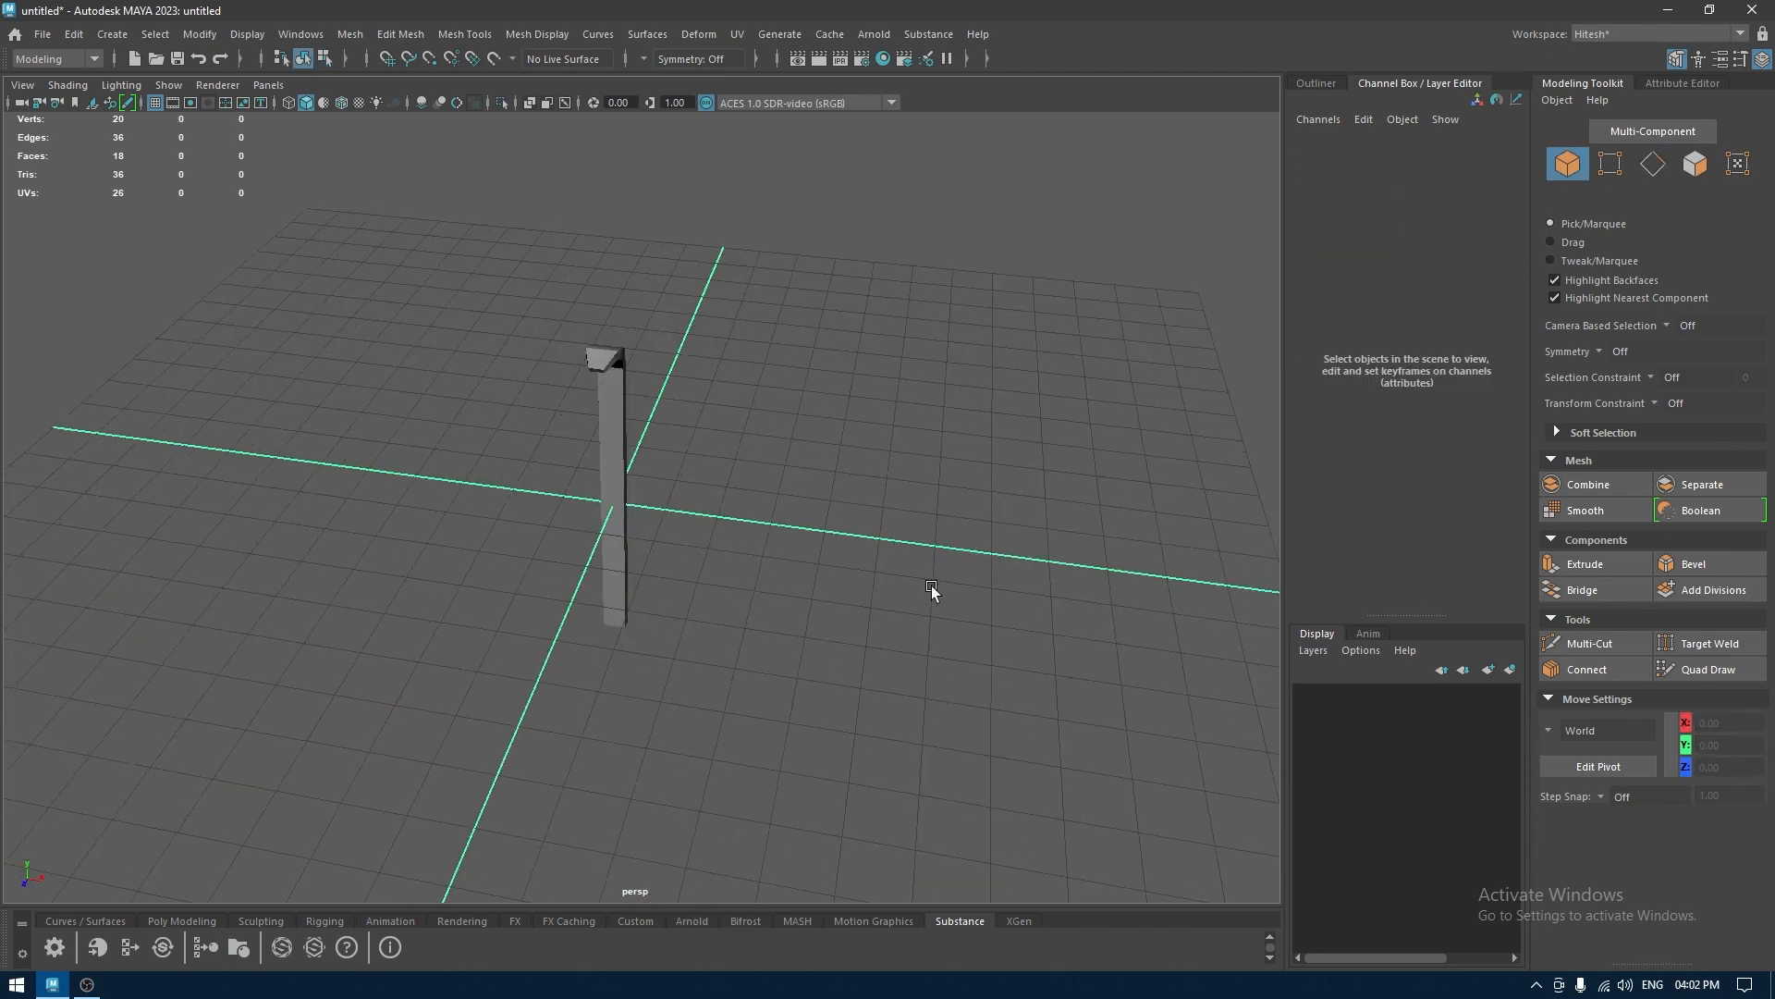
Select the hooked post in the side view and snap its pivot to the vertices at its bottom end
{"action": "key", "text": "space"}
{"action": "left_click_drag", "start_coordinate": [808, 525], "coordinate": [906, 527]}
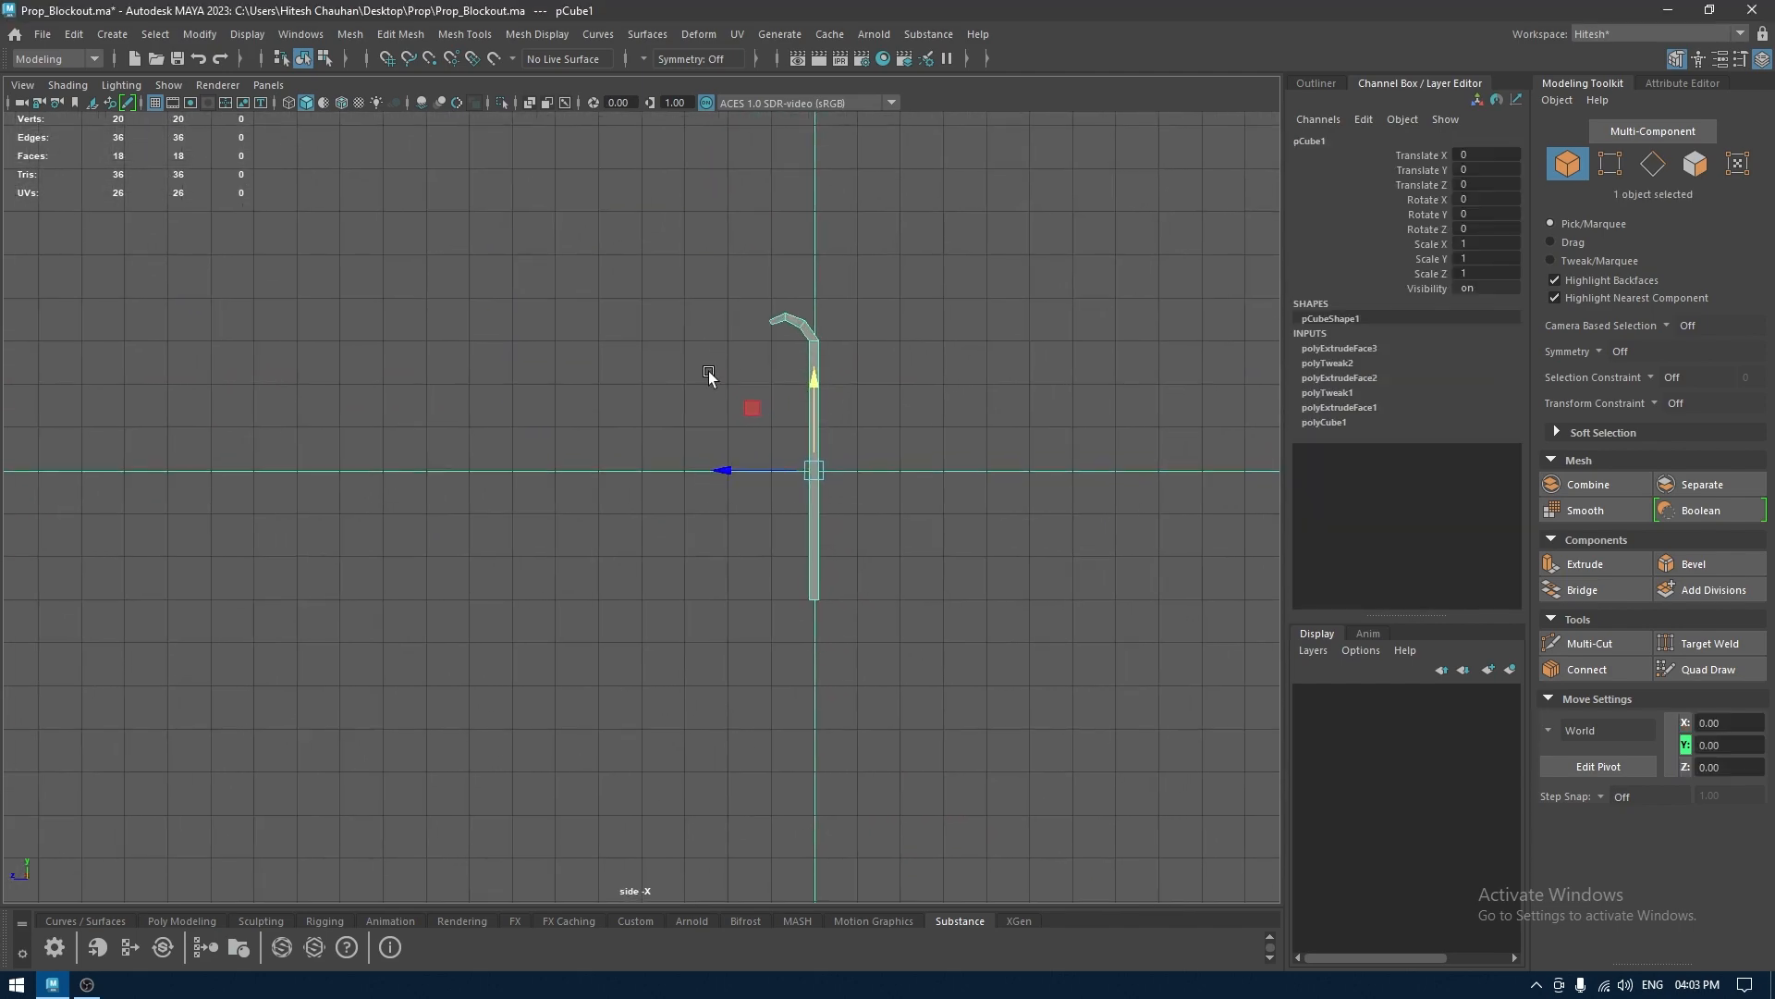
{"action": "middle_click_drag", "start_coordinate": [832, 517], "coordinate": [895, 636], "text": "alt"}
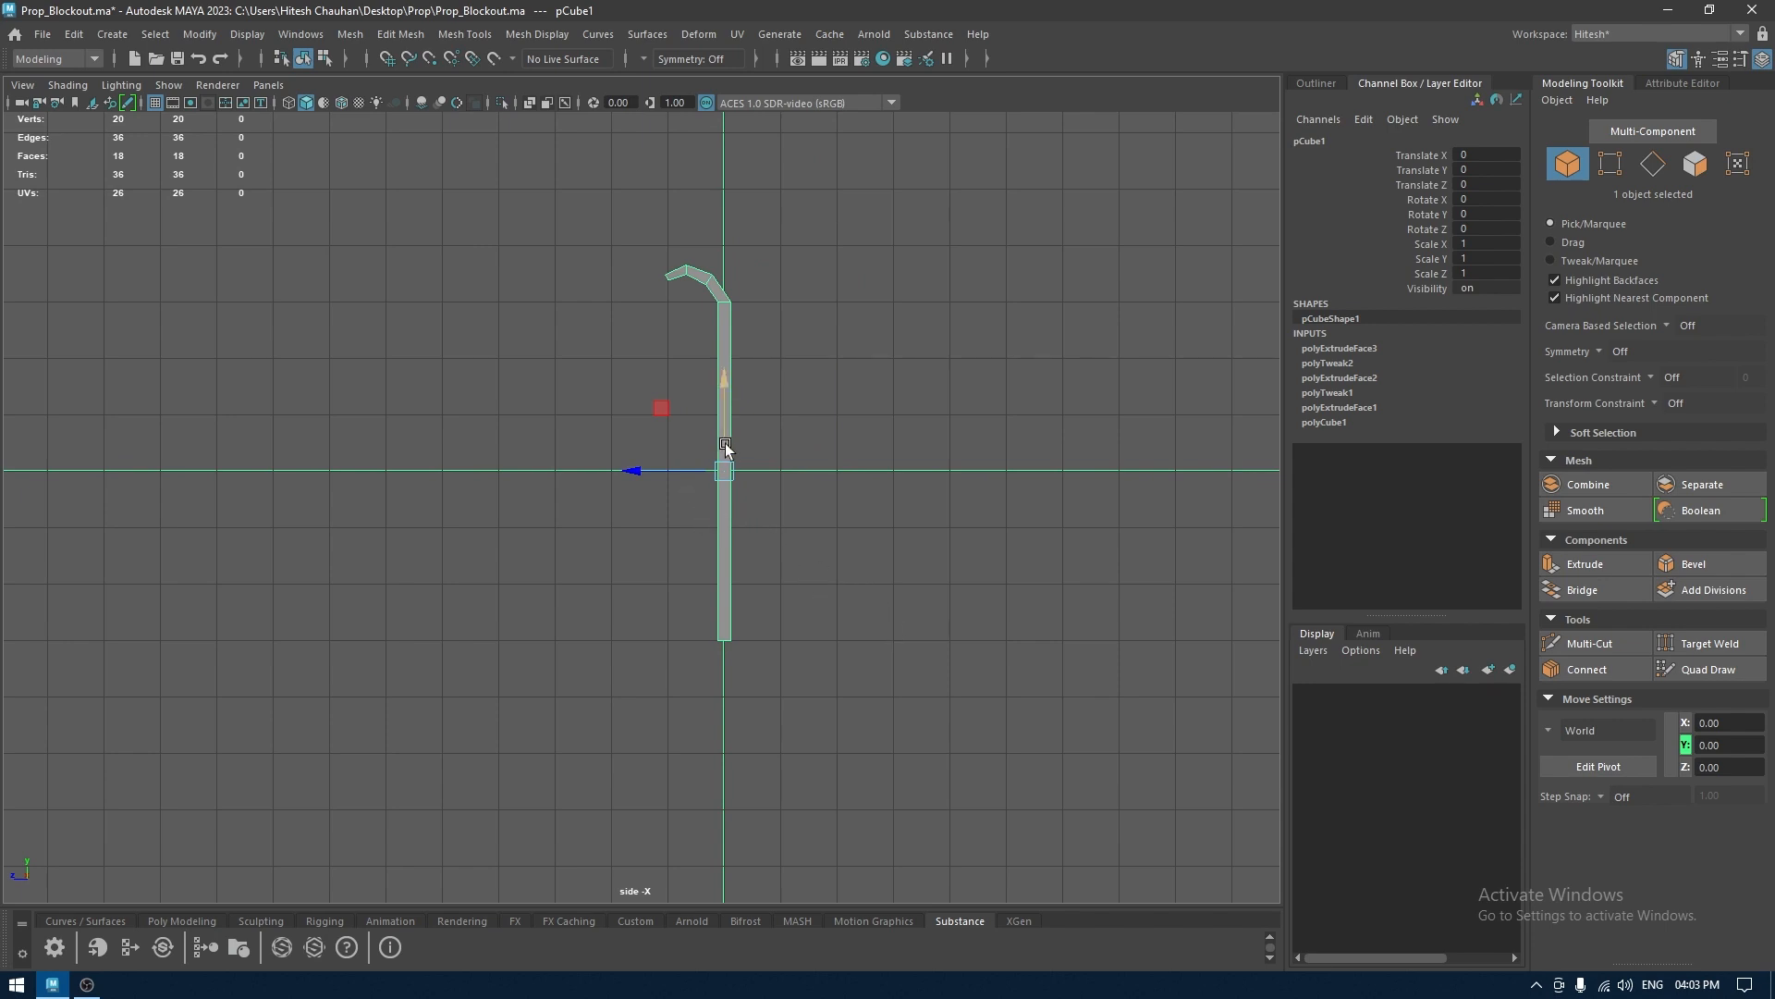
{"action": "key", "text": "d"}
{"action": "key", "text": "v"}
{"action": "left_click_drag", "start_coordinate": [725, 372], "coordinate": [791, 583]}
{"action": "key", "text": "d"}
Rotate the post by about 4.9 degrees around X so that it leans toward the hook side
{"action": "key", "text": "e"}
{"action": "left_click_drag", "start_coordinate": [819, 666], "coordinate": [825, 660]}
{"action": "key", "text": "w"}
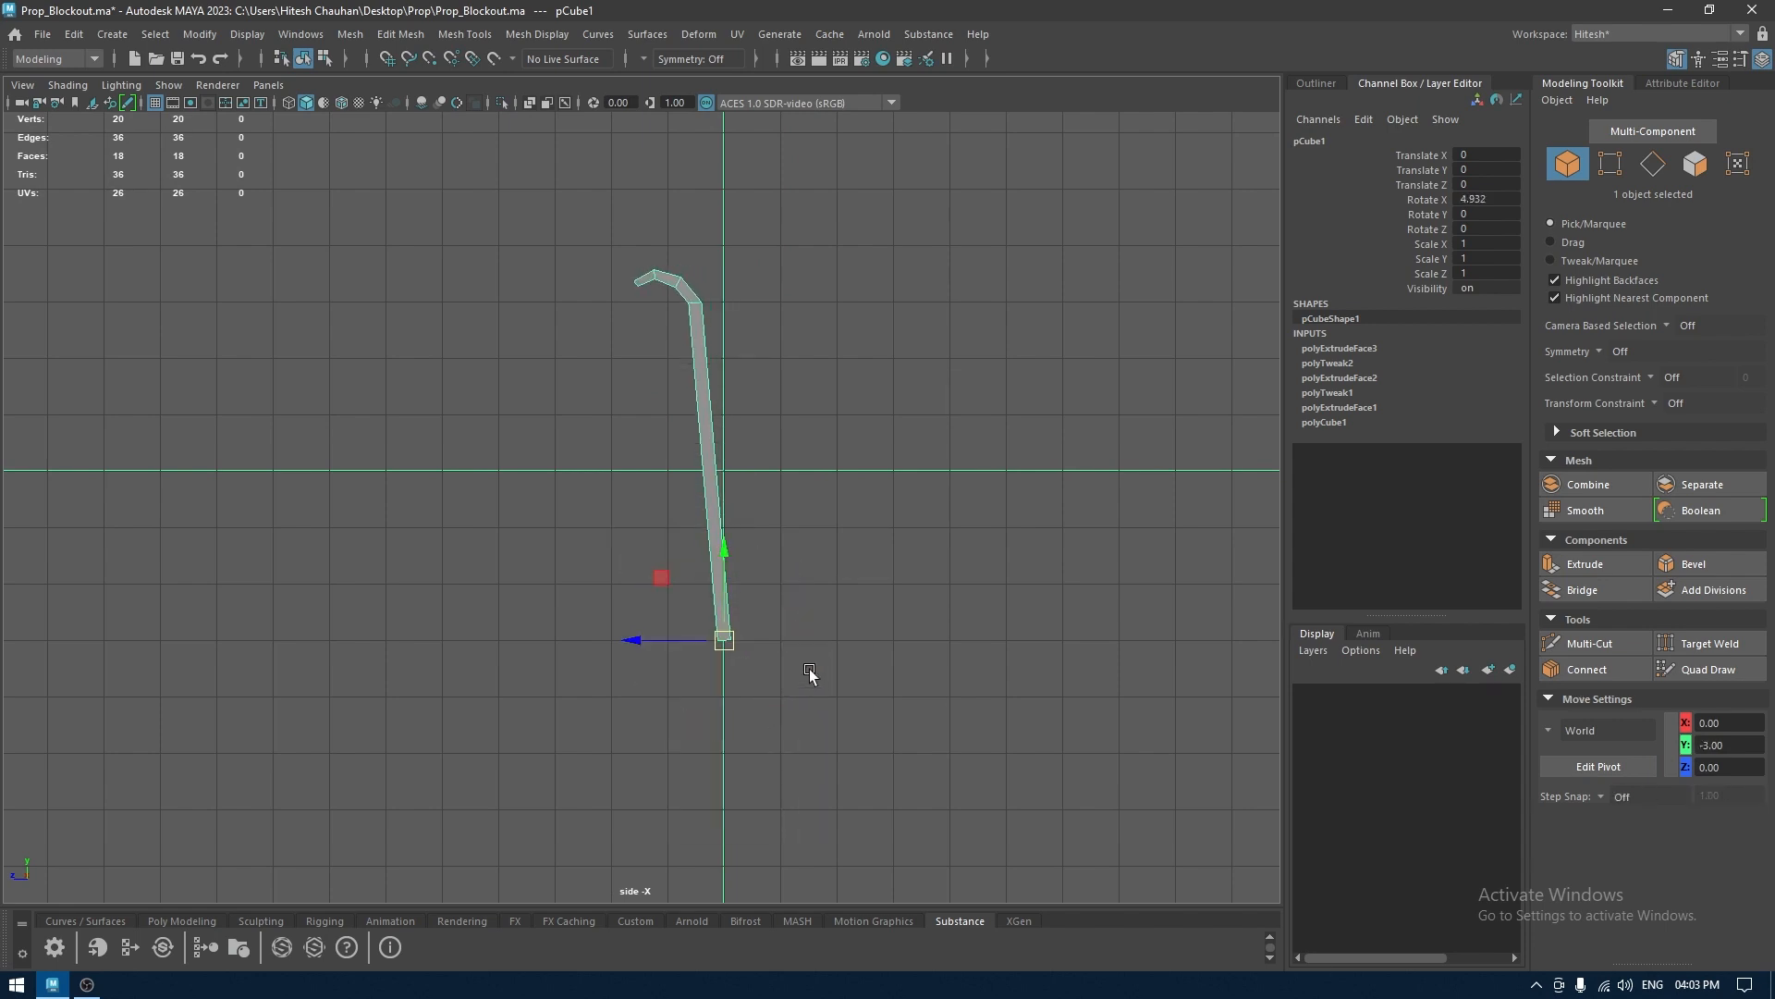
Adjust the height of the two vertices on one side of the post's base to level its bottom end, then return to object mode
{"action": "scroll", "coordinate": [832, 665], "scroll_direction": "up", "scroll_amount": 5}
{"action": "right_click_drag", "start_coordinate": [848, 442], "coordinate": [744, 447]}
{"action": "scroll", "coordinate": [744, 447], "scroll_direction": "up", "scroll_amount": 4}
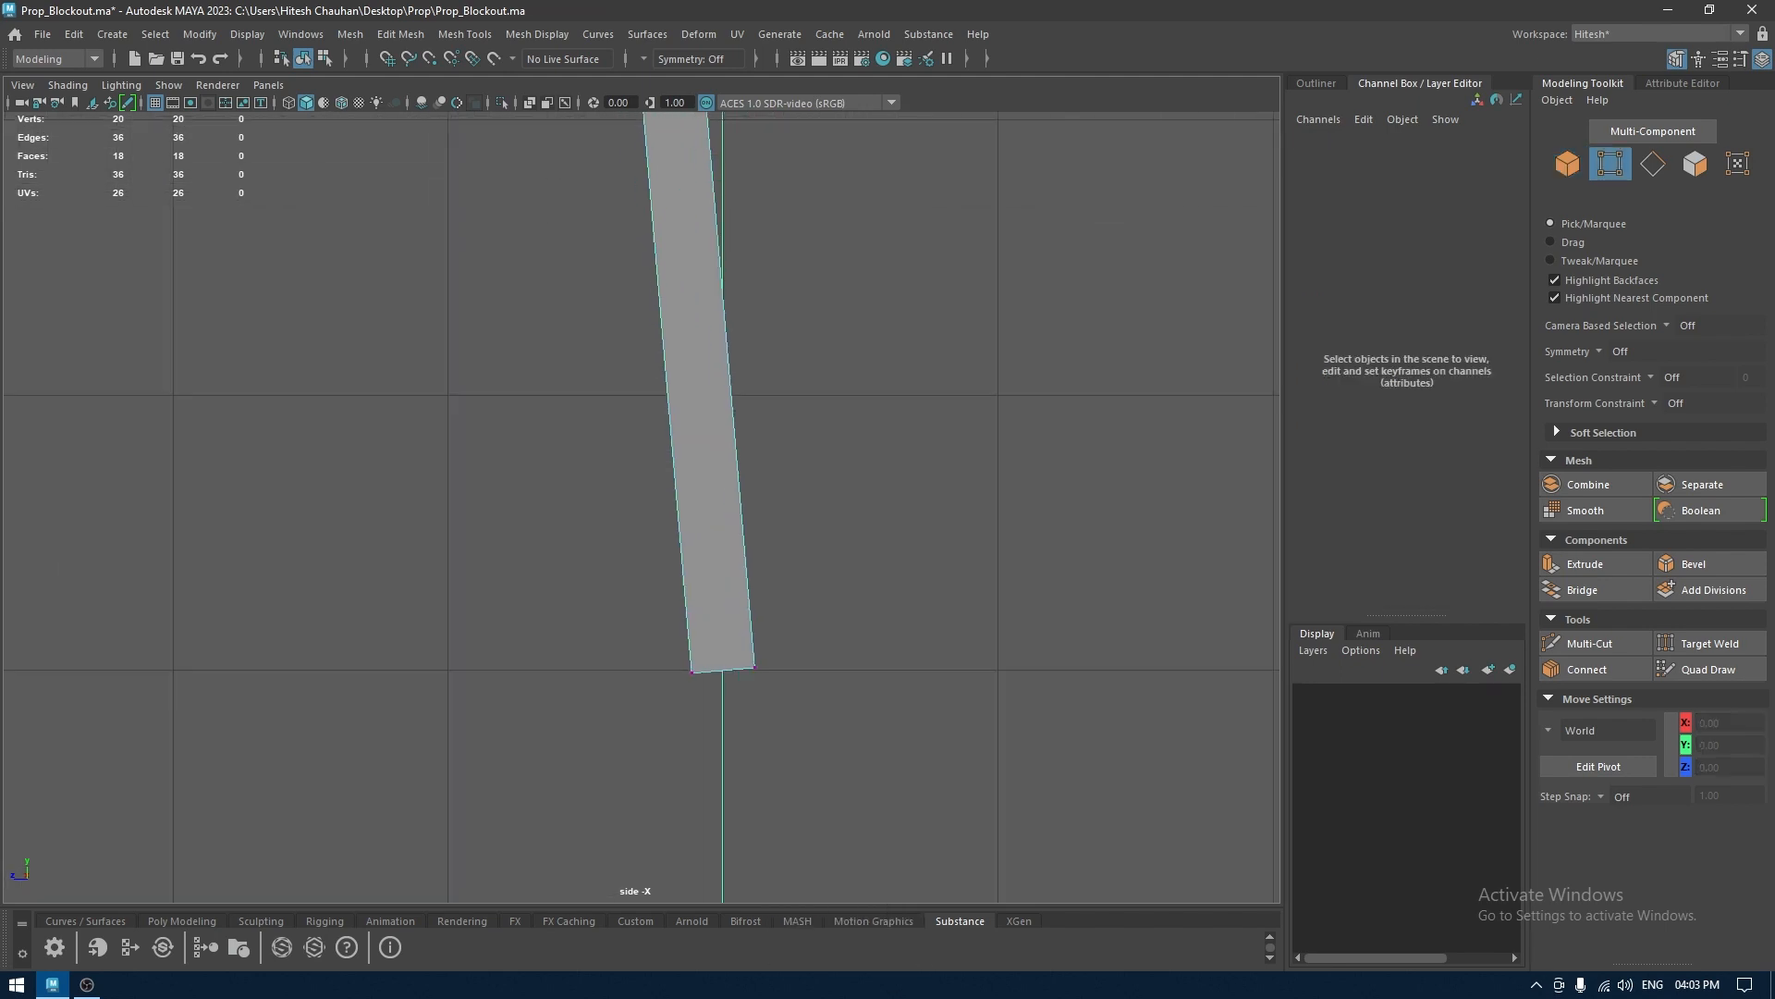
{"action": "left_click_drag", "start_coordinate": [795, 571], "coordinate": [740, 703]}
{"action": "left_click_drag", "start_coordinate": [751, 578], "coordinate": [754, 586]}
{"action": "scroll", "coordinate": [736, 601], "scroll_direction": "down", "scroll_amount": 5}
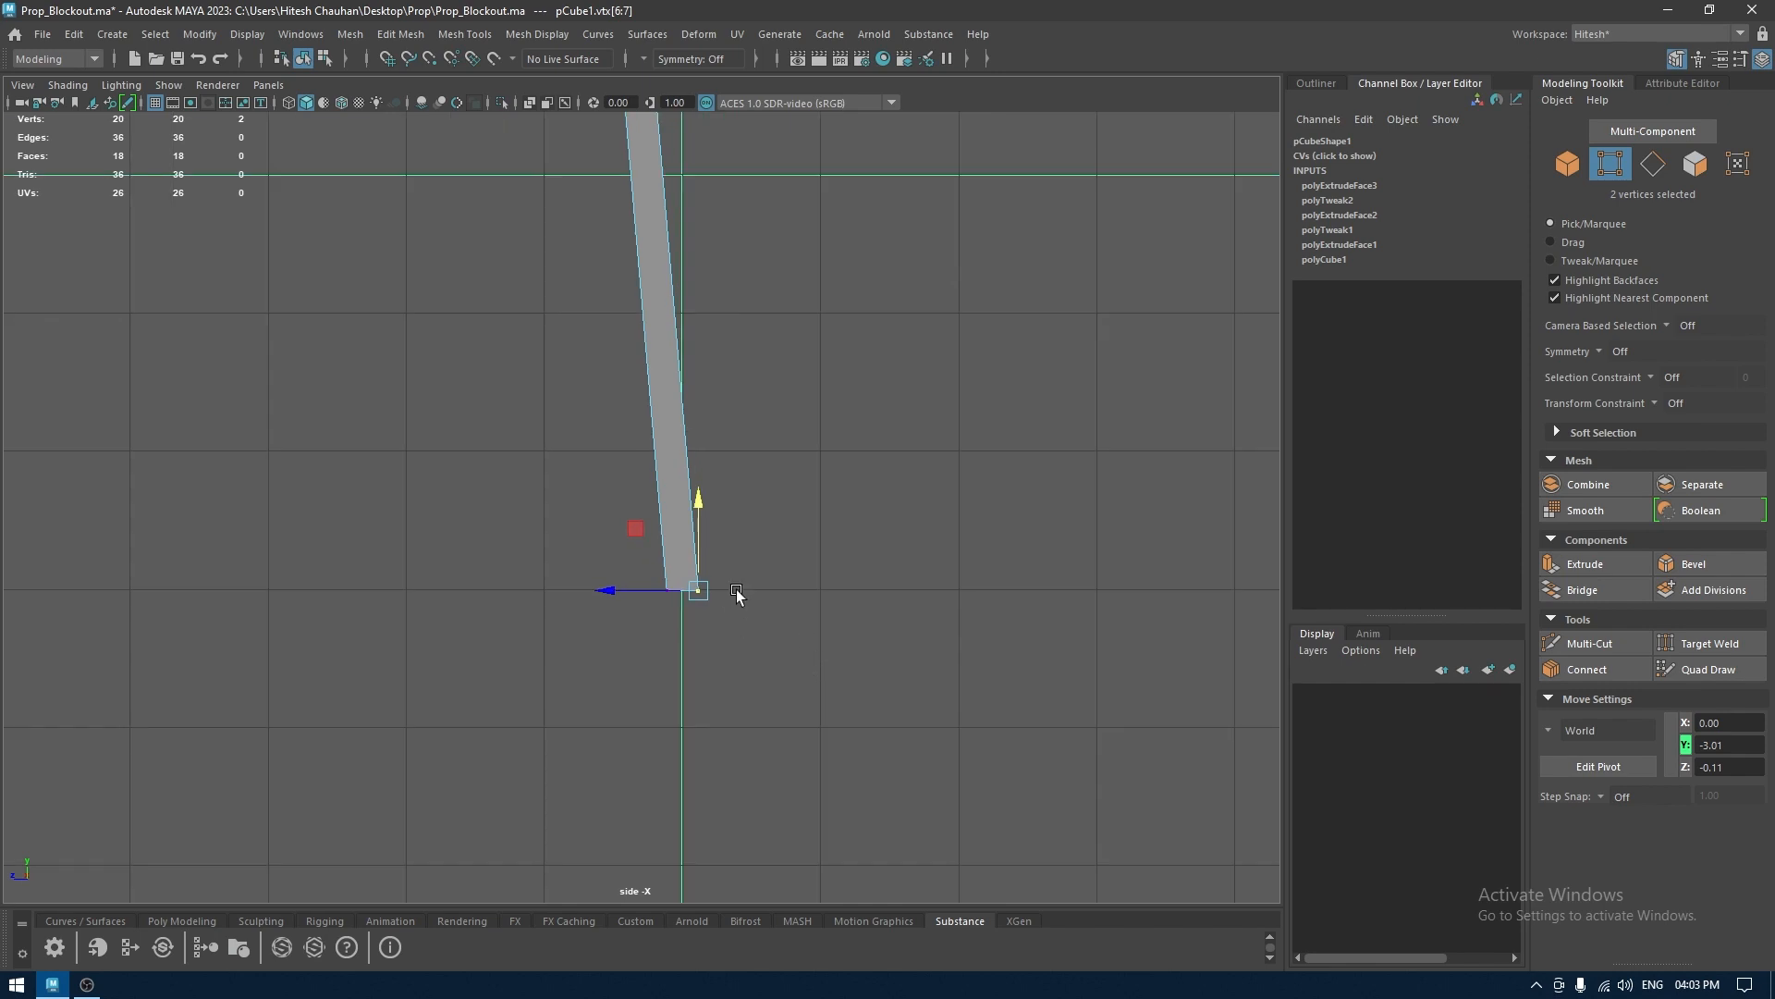
{"action": "right_click_drag", "start_coordinate": [731, 467], "coordinate": [852, 479]}
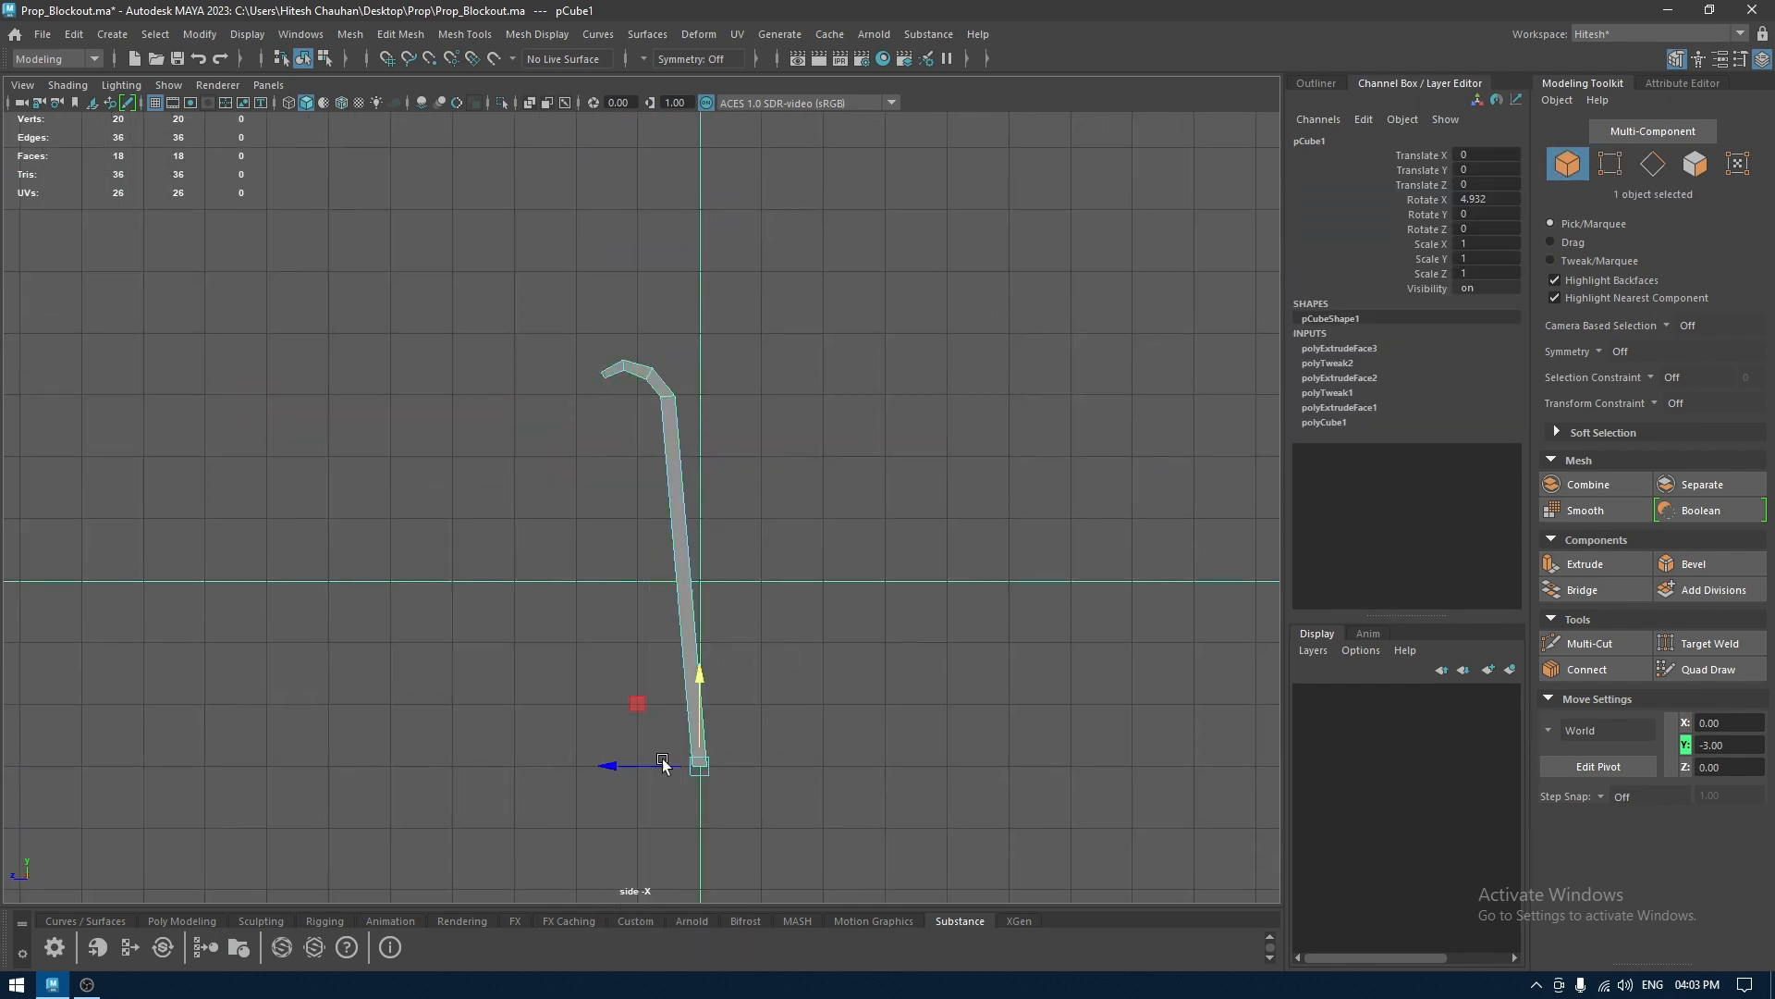
Move the post to about 2.98 in Y and 1.51 in Z, and snap its pivot to the world origin
{"action": "left_click_drag", "start_coordinate": [662, 761], "coordinate": [492, 772]}
{"action": "left_click_drag", "start_coordinate": [587, 584], "coordinate": [784, 605]}
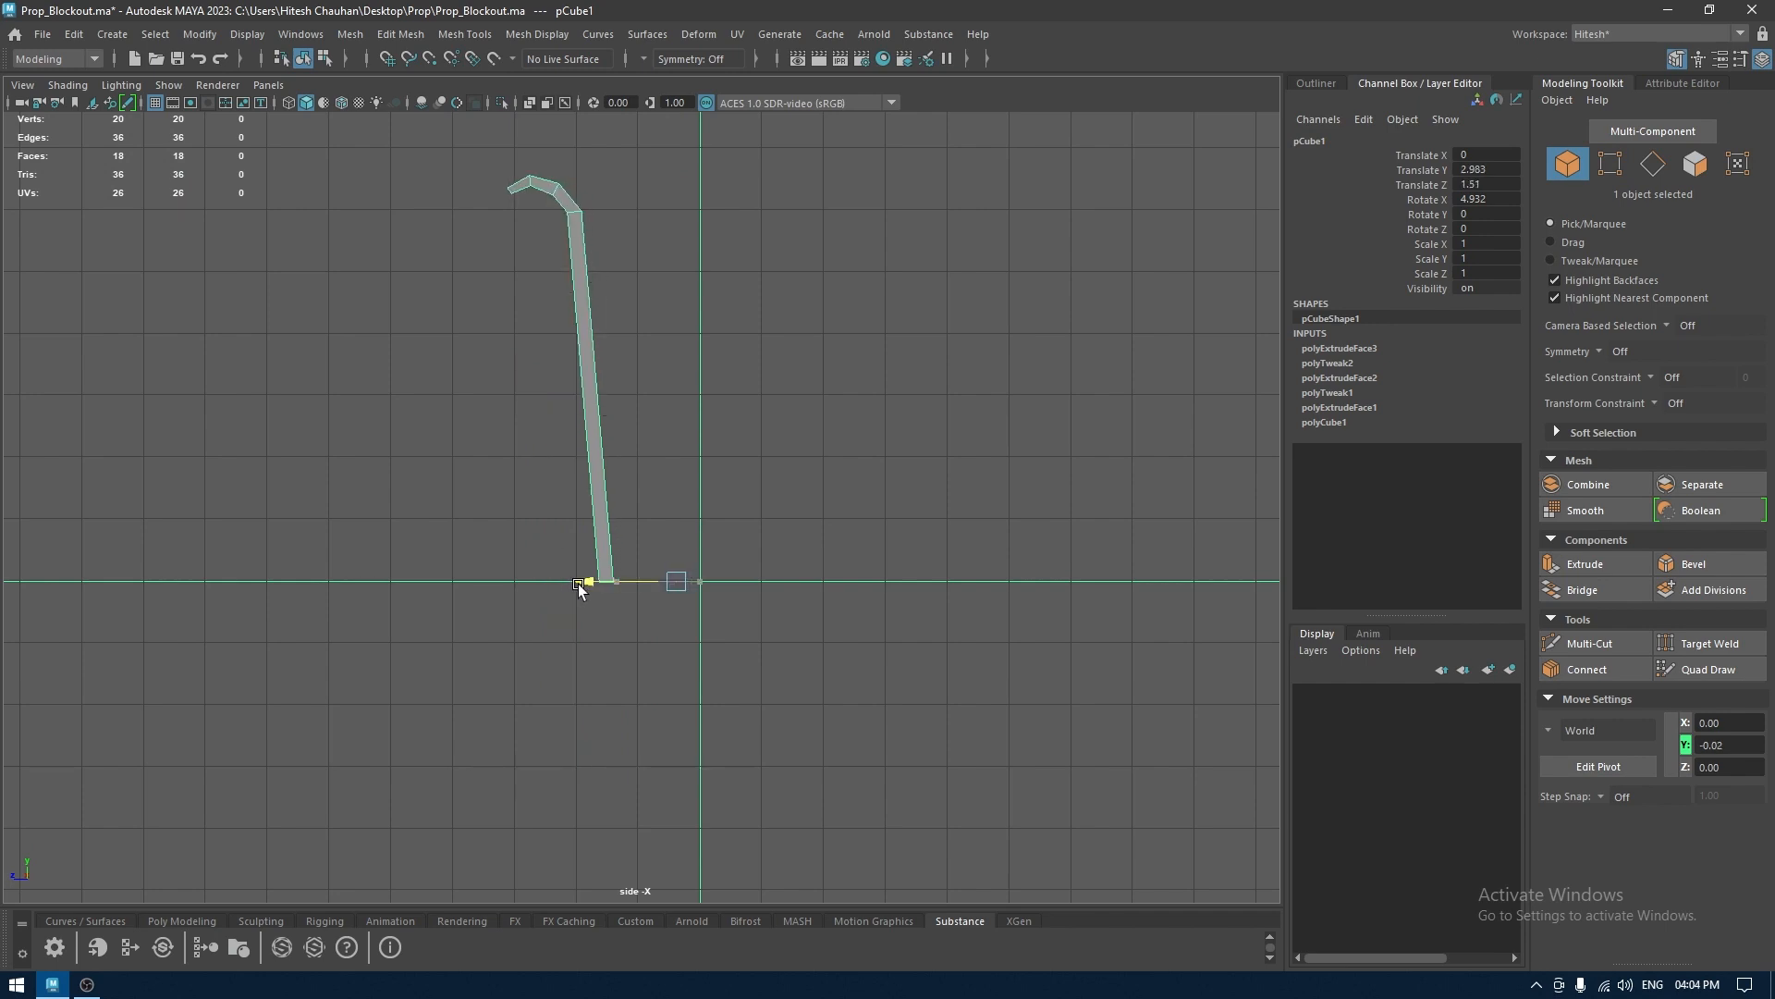
{"action": "key", "text": "d"}
{"action": "key", "text": "x"}
{"action": "key", "text": "d"}
Duplicate and rotate the post repeatedly around the origin until eight evenly spaced posts form a circle
{"action": "key", "text": "space"}
{"action": "key", "text": "ctrl+d"}
{"action": "key", "text": "e"}
{"action": "key", "text": "shift+d"}
{"action": "key", "text": "shift+d"}
{"action": "key", "text": "shift+d"}
{"action": "key", "text": "shift+d"}
{"action": "key", "text": "shift+d"}
{"action": "key", "text": "shift+d"}
{"action": "key", "text": "w"}
{"action": "key", "text": "space"}
{"action": "left_click", "coordinate": [796, 562]}
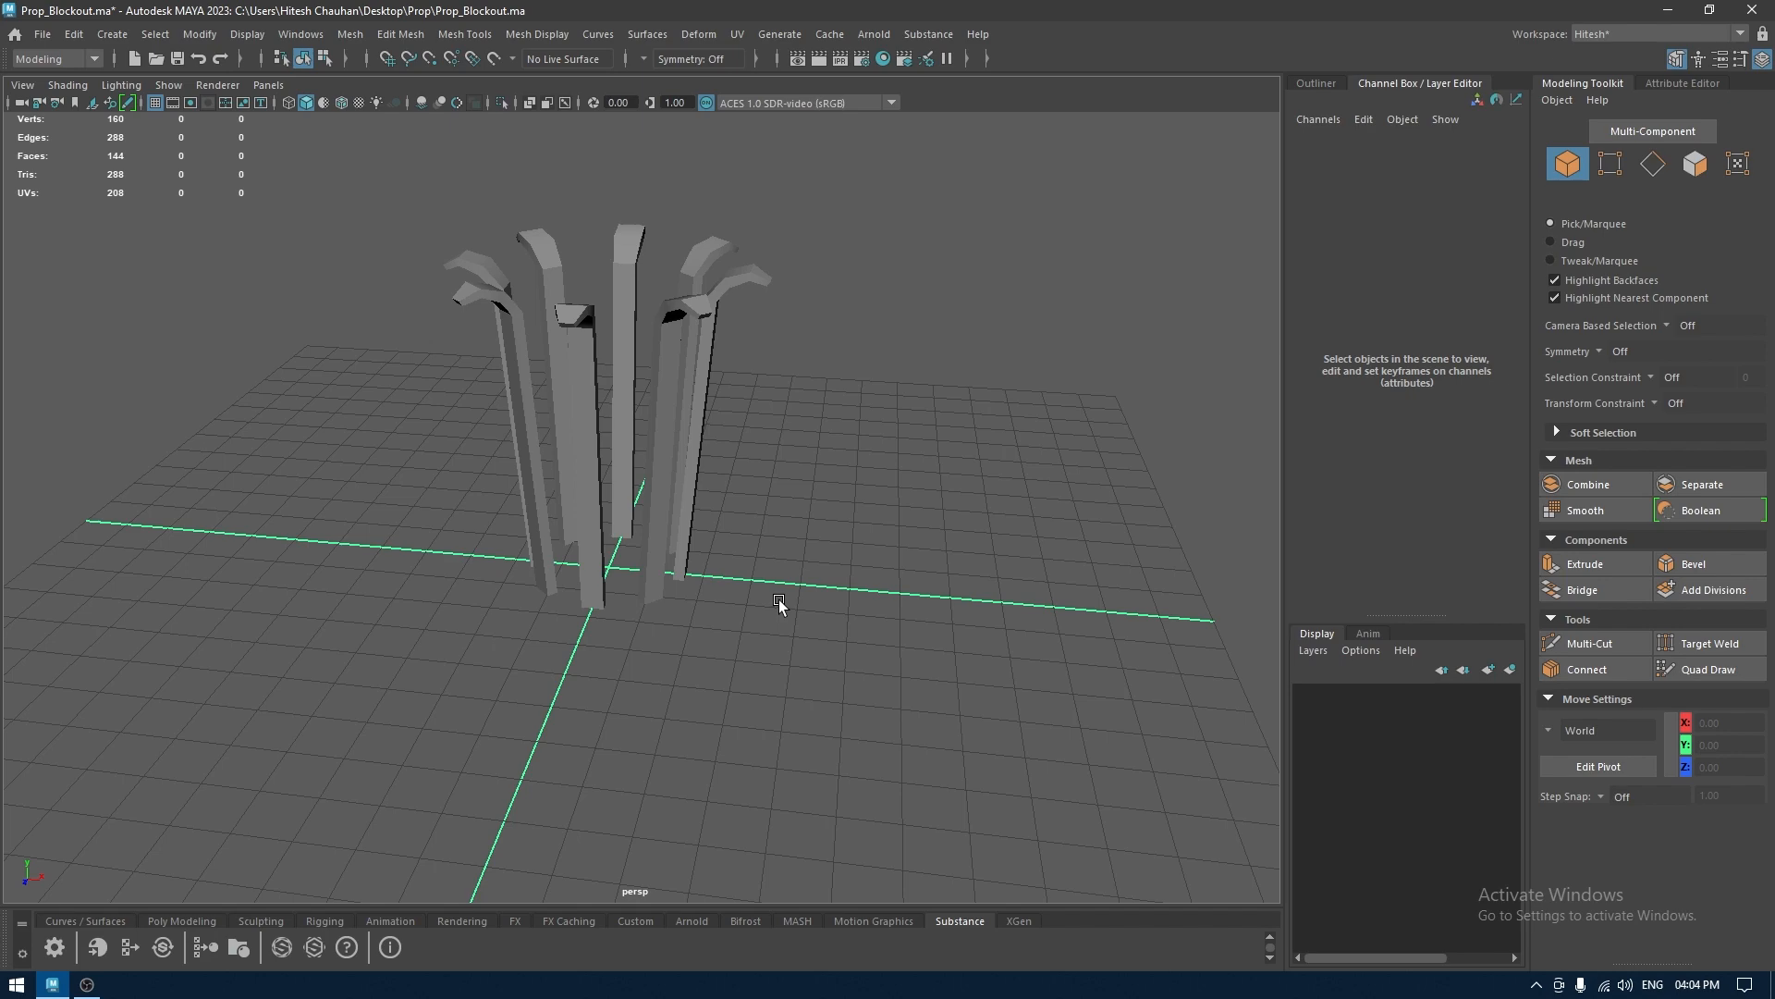
Create a polygon cylinder at the origin and set its radius to about 1.72 and height to about 0.52
{"action": "right_click", "coordinate": [781, 488], "text": "shift"}
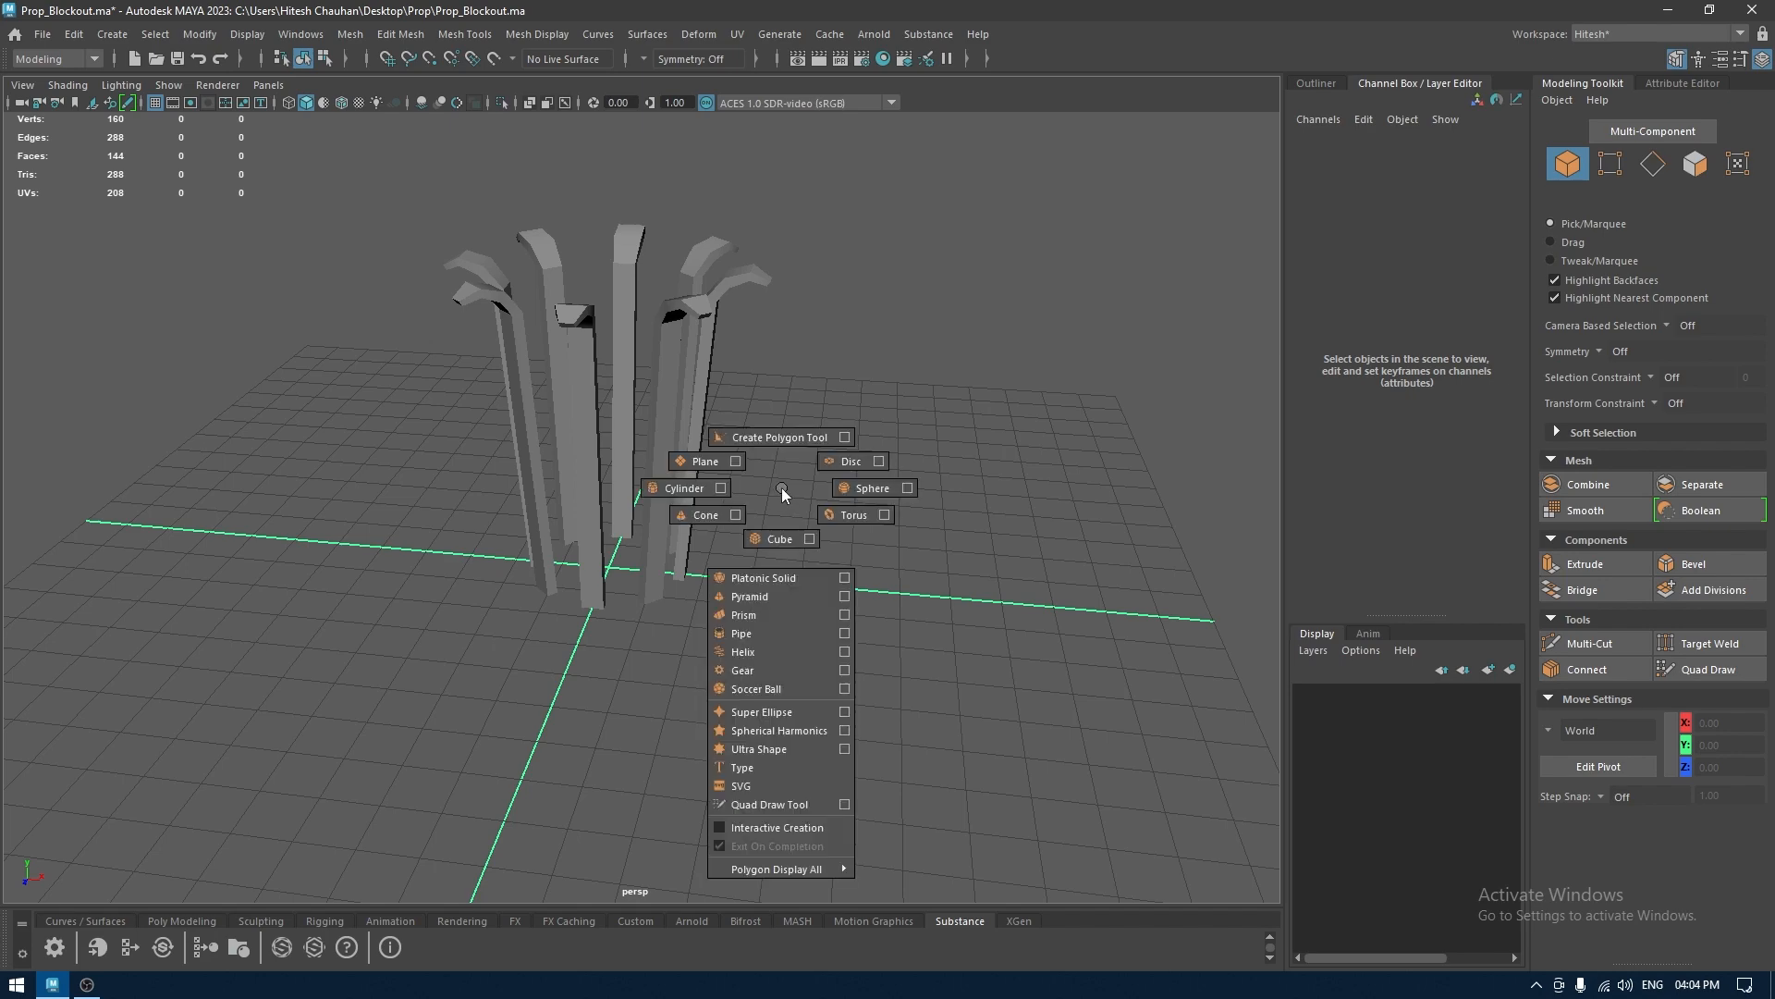
{"action": "left_click", "coordinate": [683, 488]}
{"action": "left_click_drag", "start_coordinate": [557, 573], "coordinate": [649, 605], "text": "alt"}
{"action": "key", "text": "space"}
{"action": "left_click", "coordinate": [650, 559]}
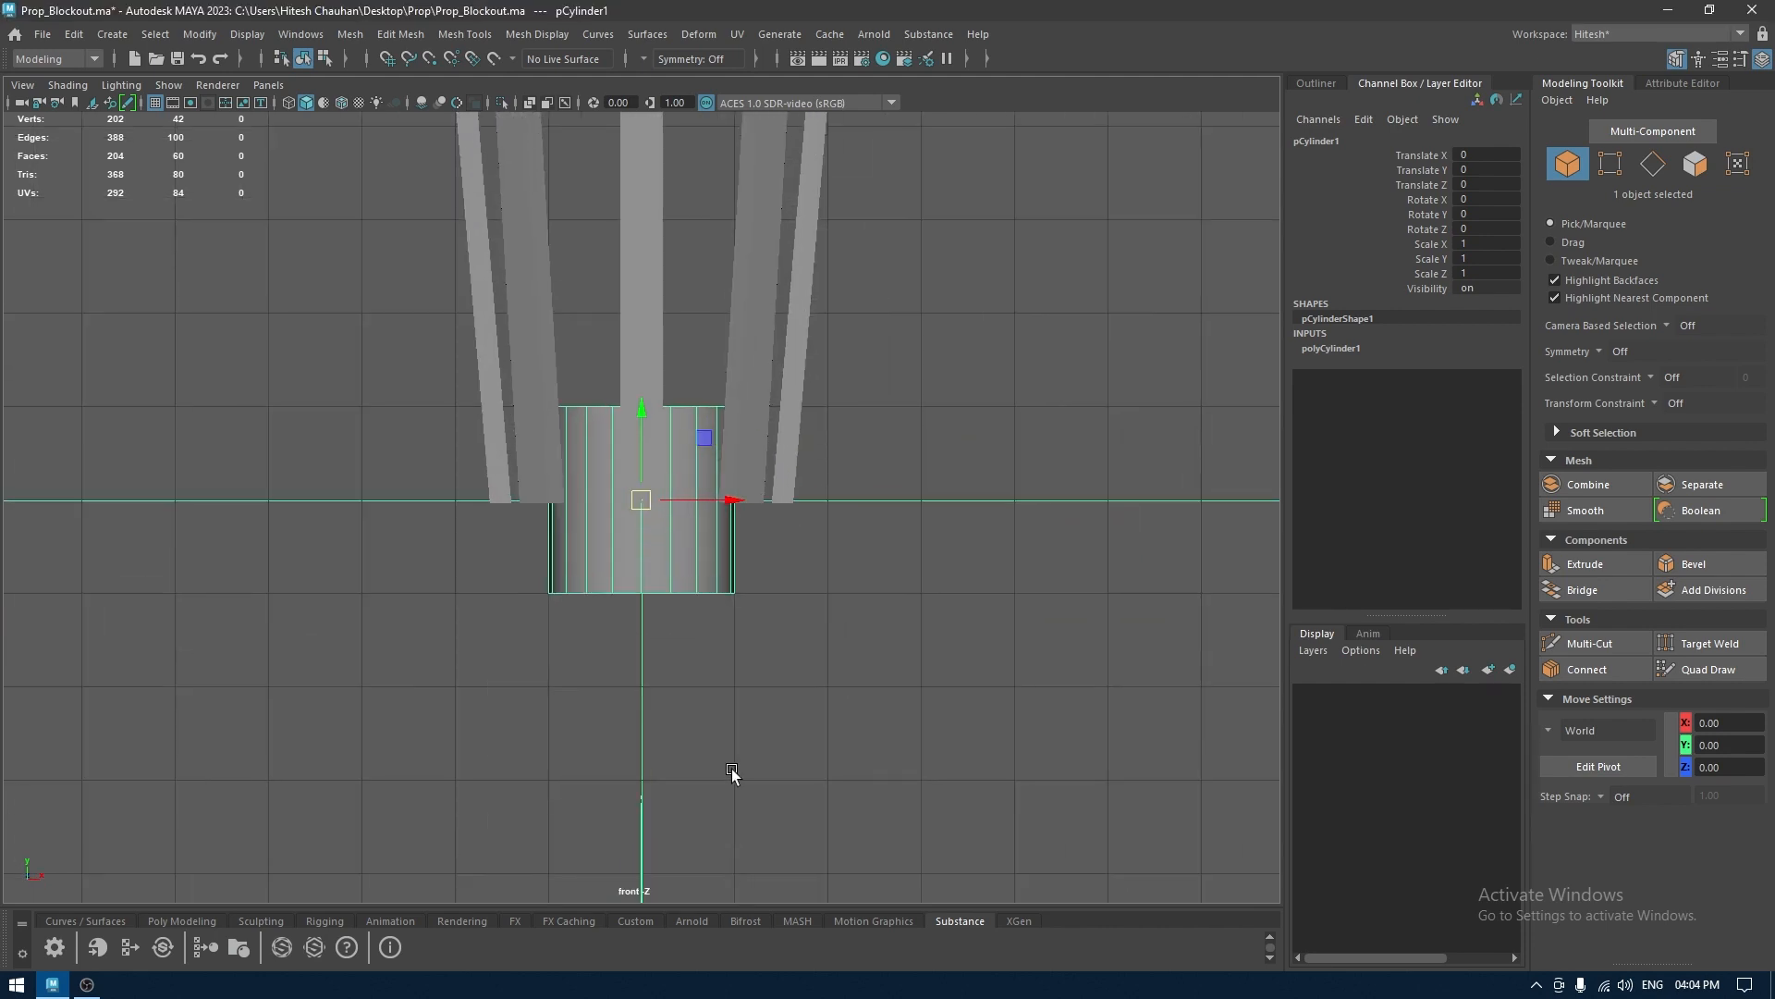
{"action": "key", "text": "t"}
{"action": "left_click_drag", "start_coordinate": [1021, 262], "coordinate": [888, 325]}
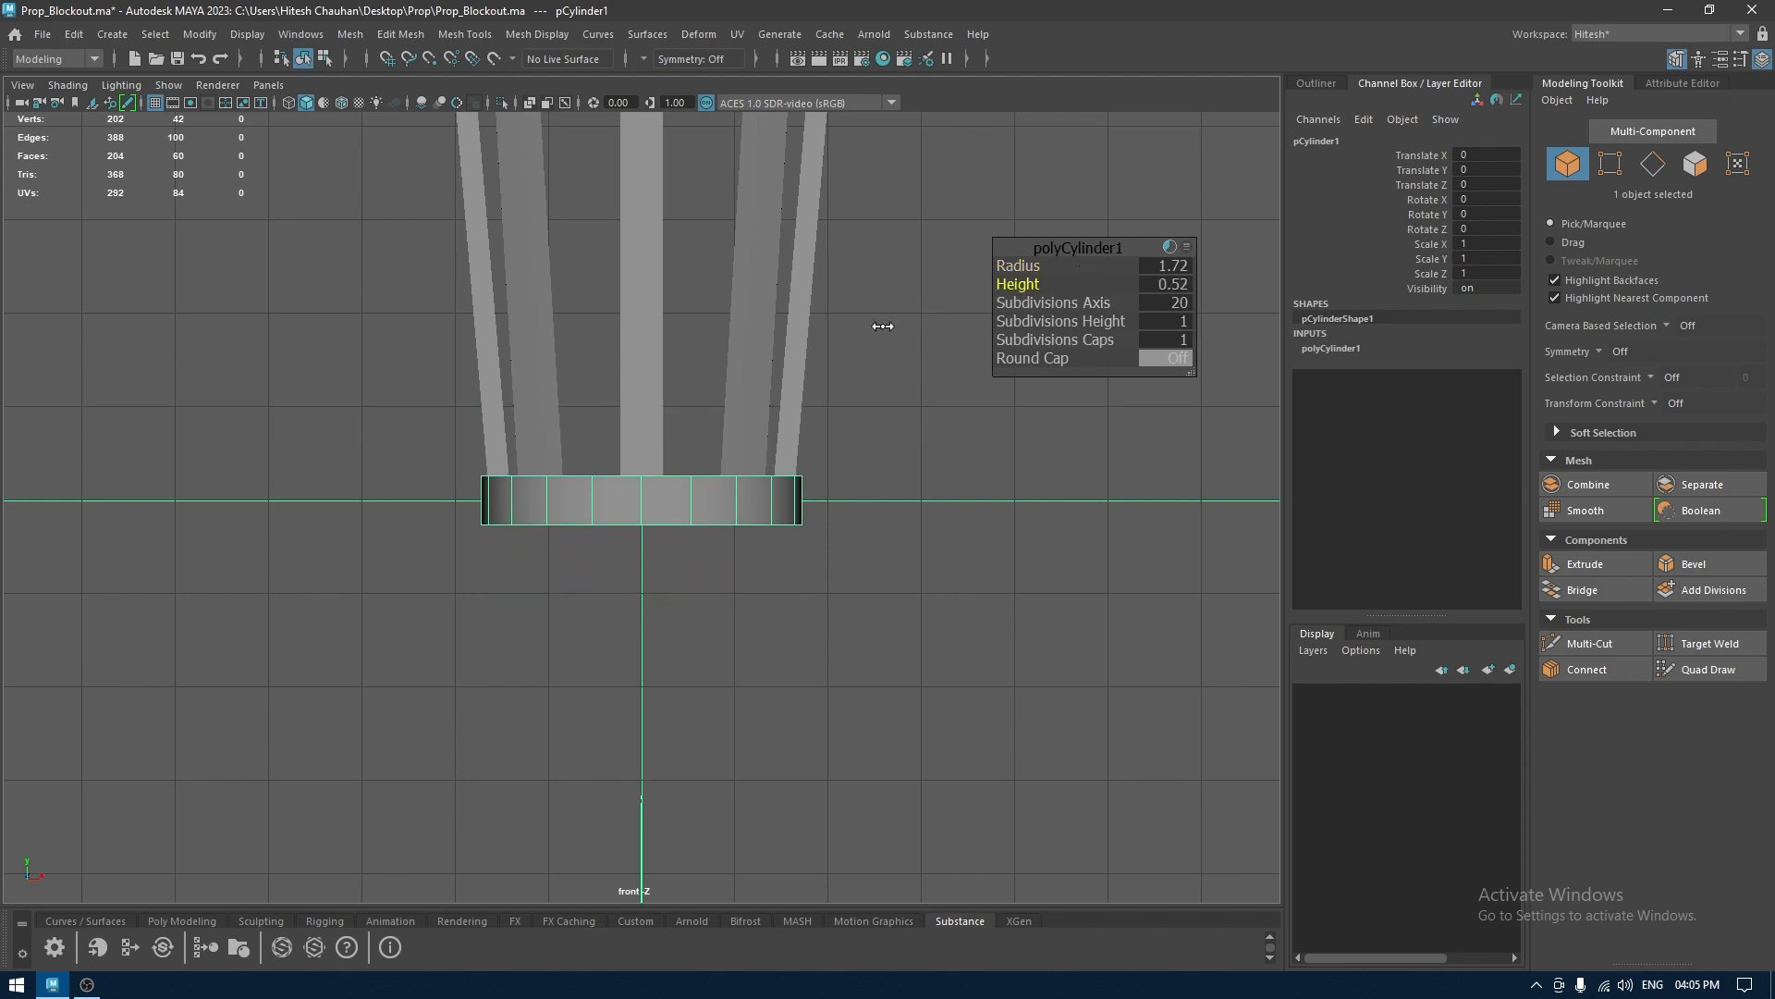
Raise the cylinder to about 0.234 in Y so its underside lines up with the bottoms of the posts
{"action": "key", "text": "w"}
{"action": "mouse_move", "coordinate": [638, 409]}
{"action": "left_mouse_down"}
{"action": "mouse_move", "coordinate": [655, 381]}
{"action": "mouse_move", "coordinate": [656, 396]}
{"action": "left_mouse_up"}
{"action": "key", "text": "f"}
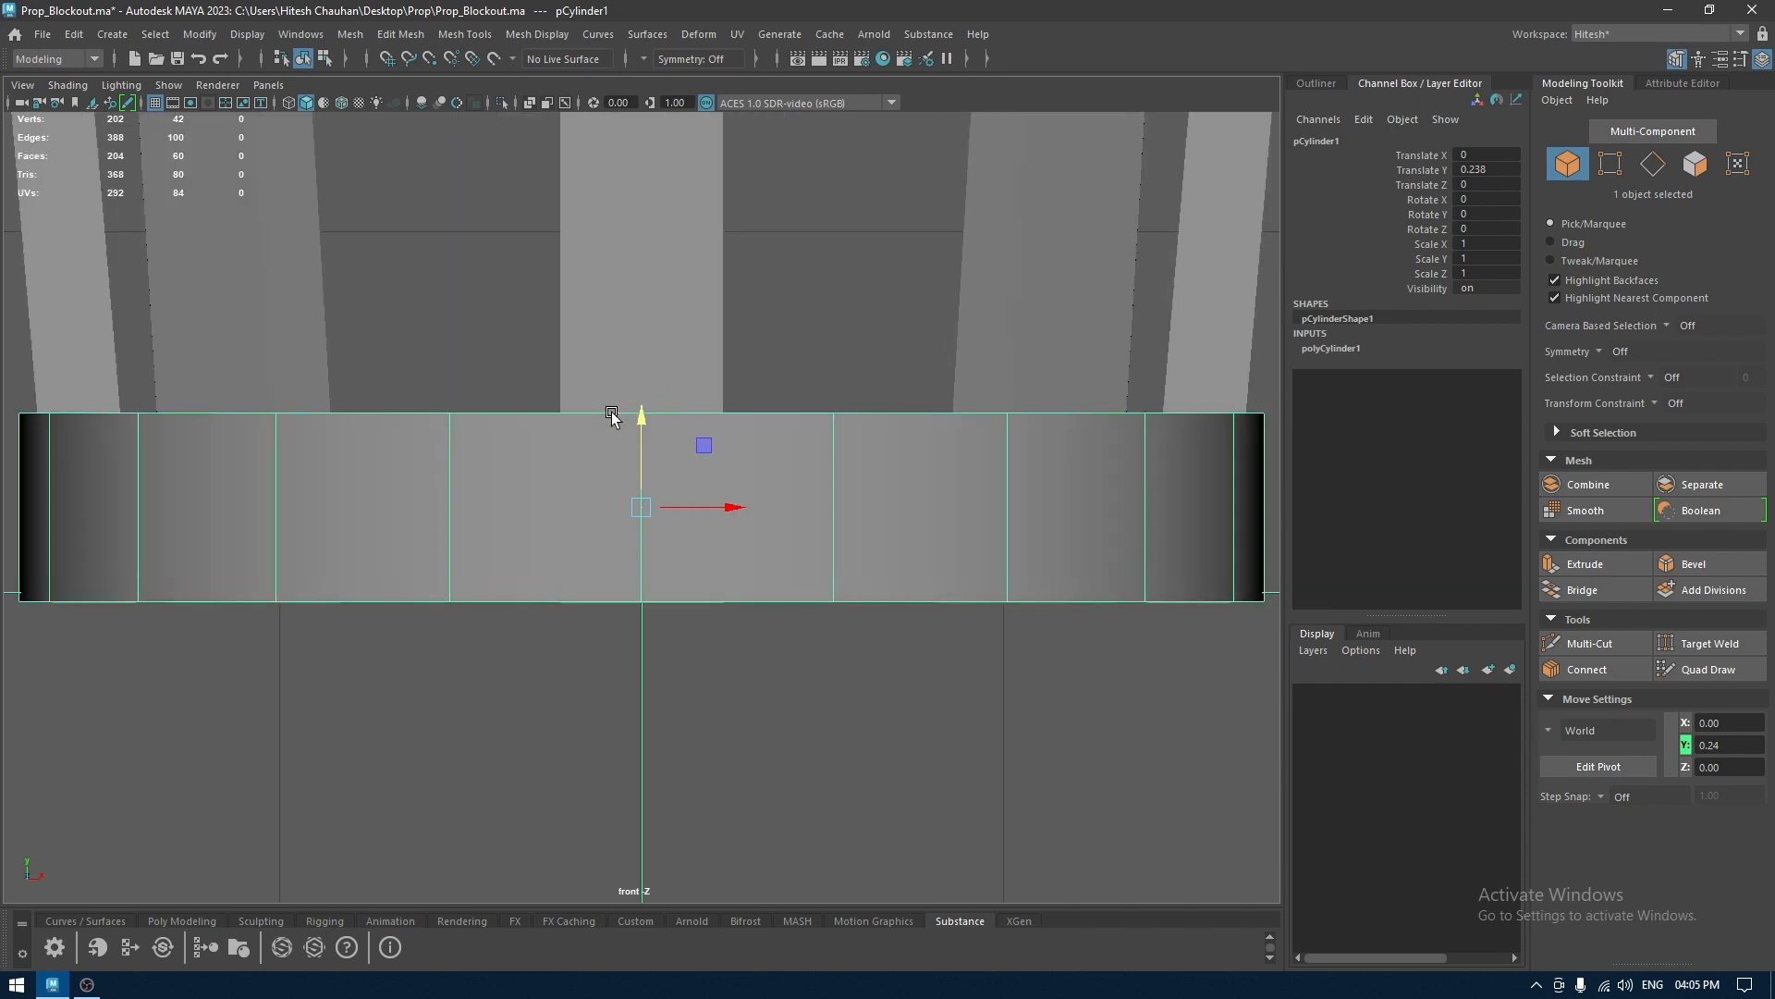
{"action": "key", "text": "4"}
{"action": "scroll", "coordinate": [605, 418], "scroll_direction": "down", "scroll_amount": 2}
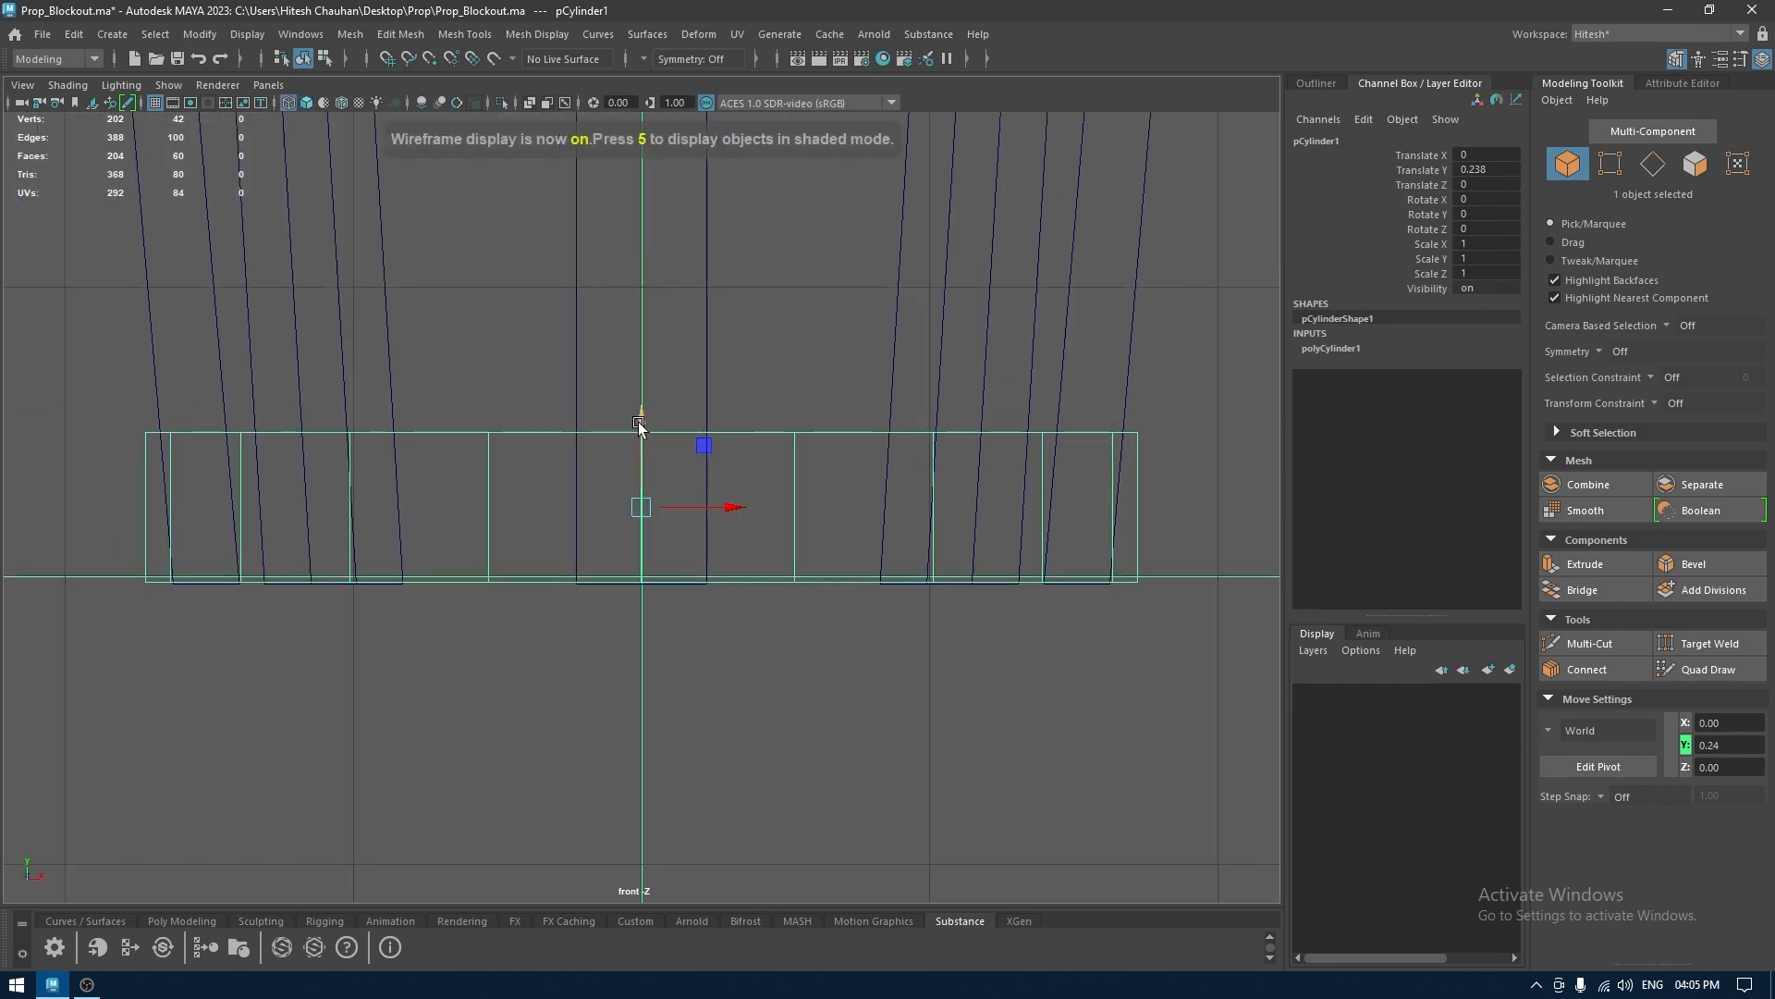
{"action": "left_click_drag", "start_coordinate": [639, 423], "coordinate": [641, 423]}
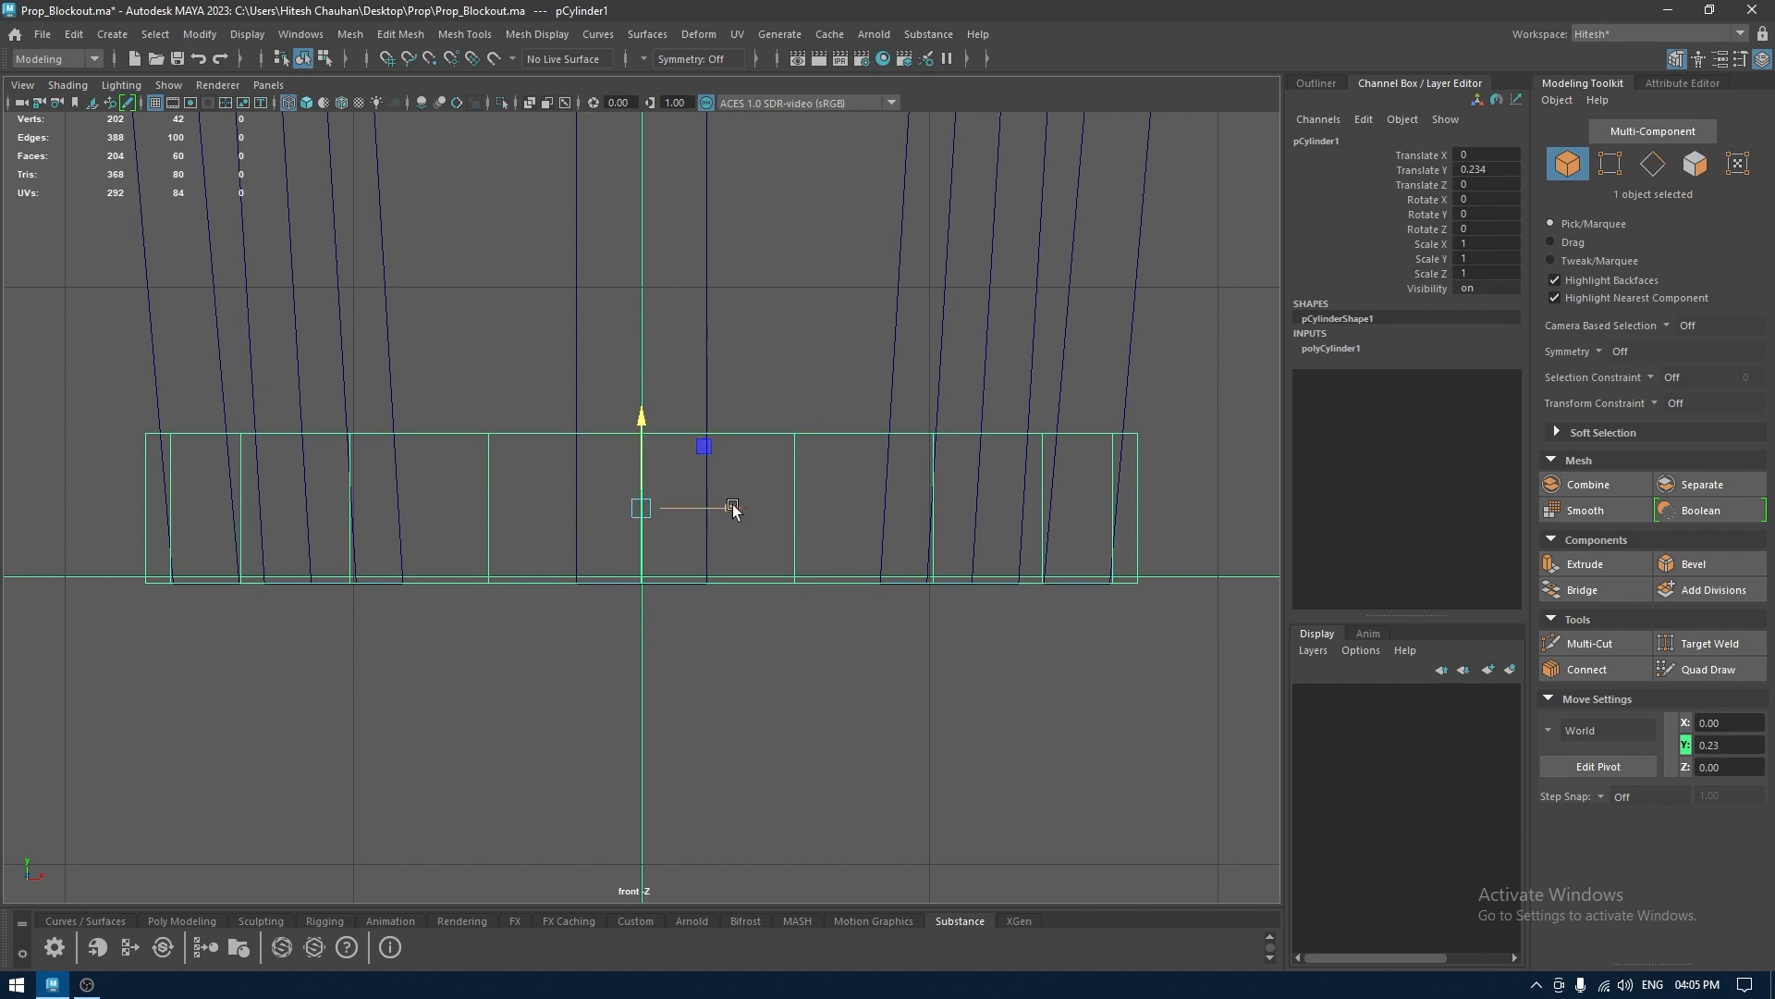
Reduce the cylinder's radius to 1.63 to match the outer bottom corners of the posts
{"action": "key", "text": "t"}
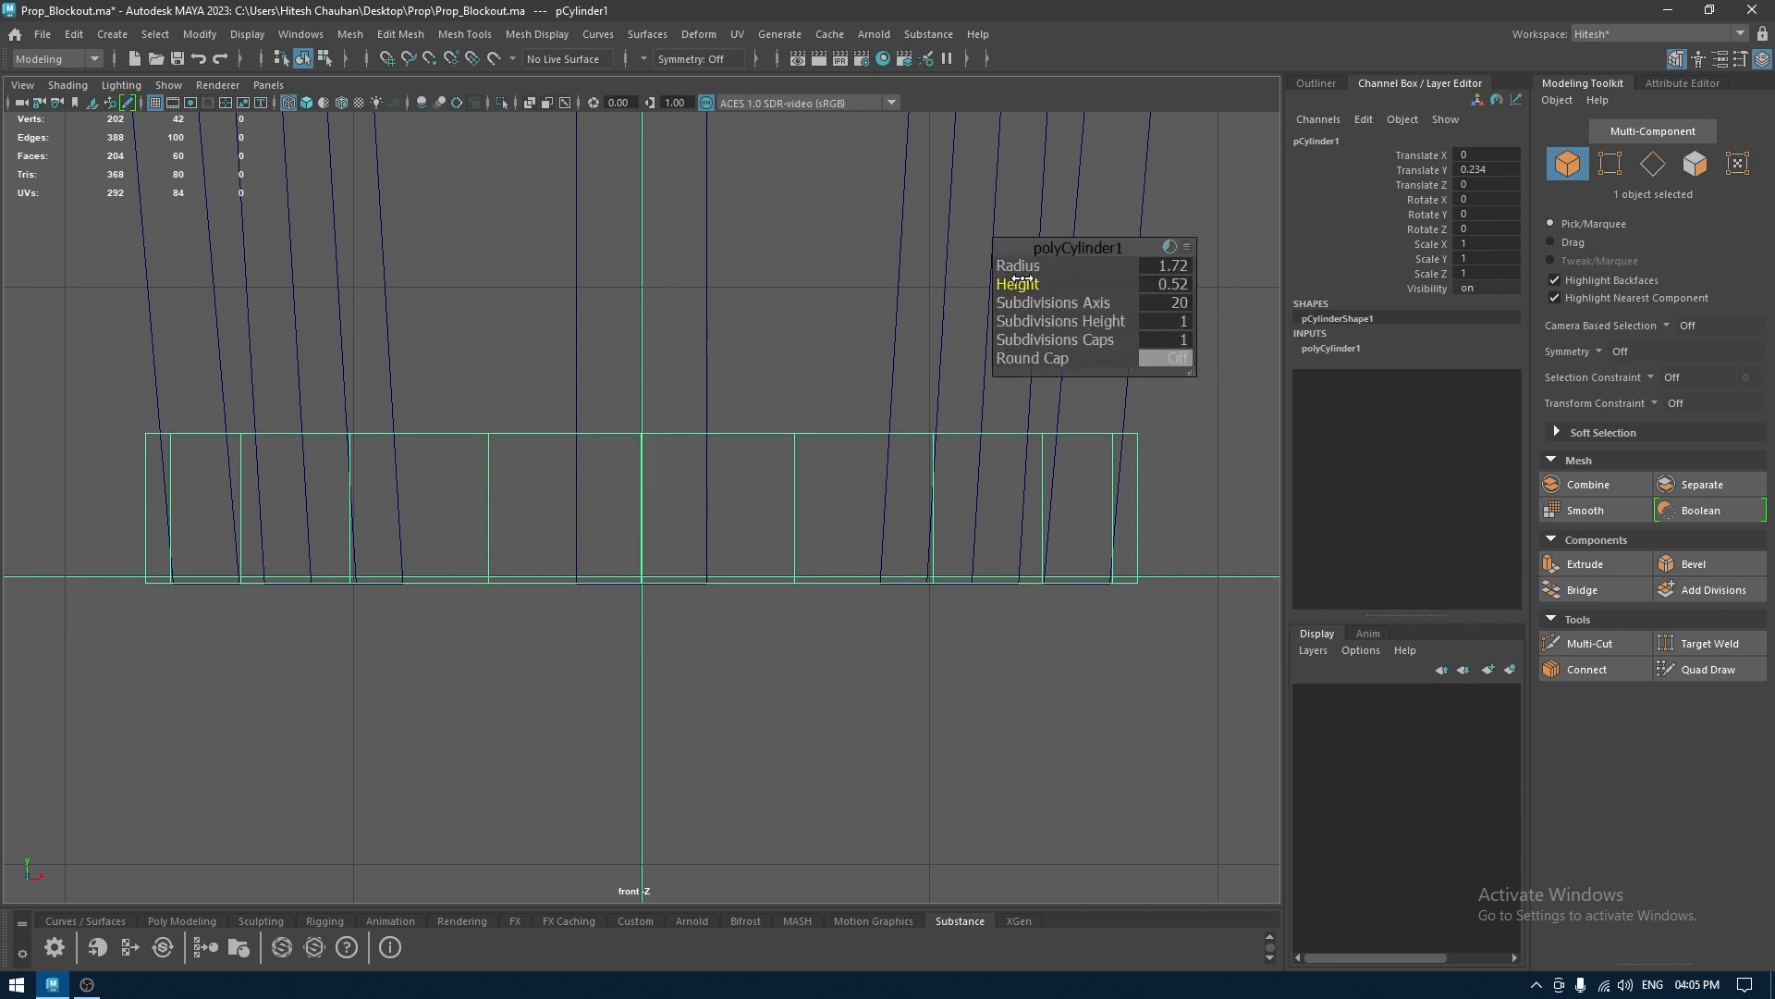
{"action": "left_click_drag", "start_coordinate": [1017, 266], "coordinate": [1012, 265]}
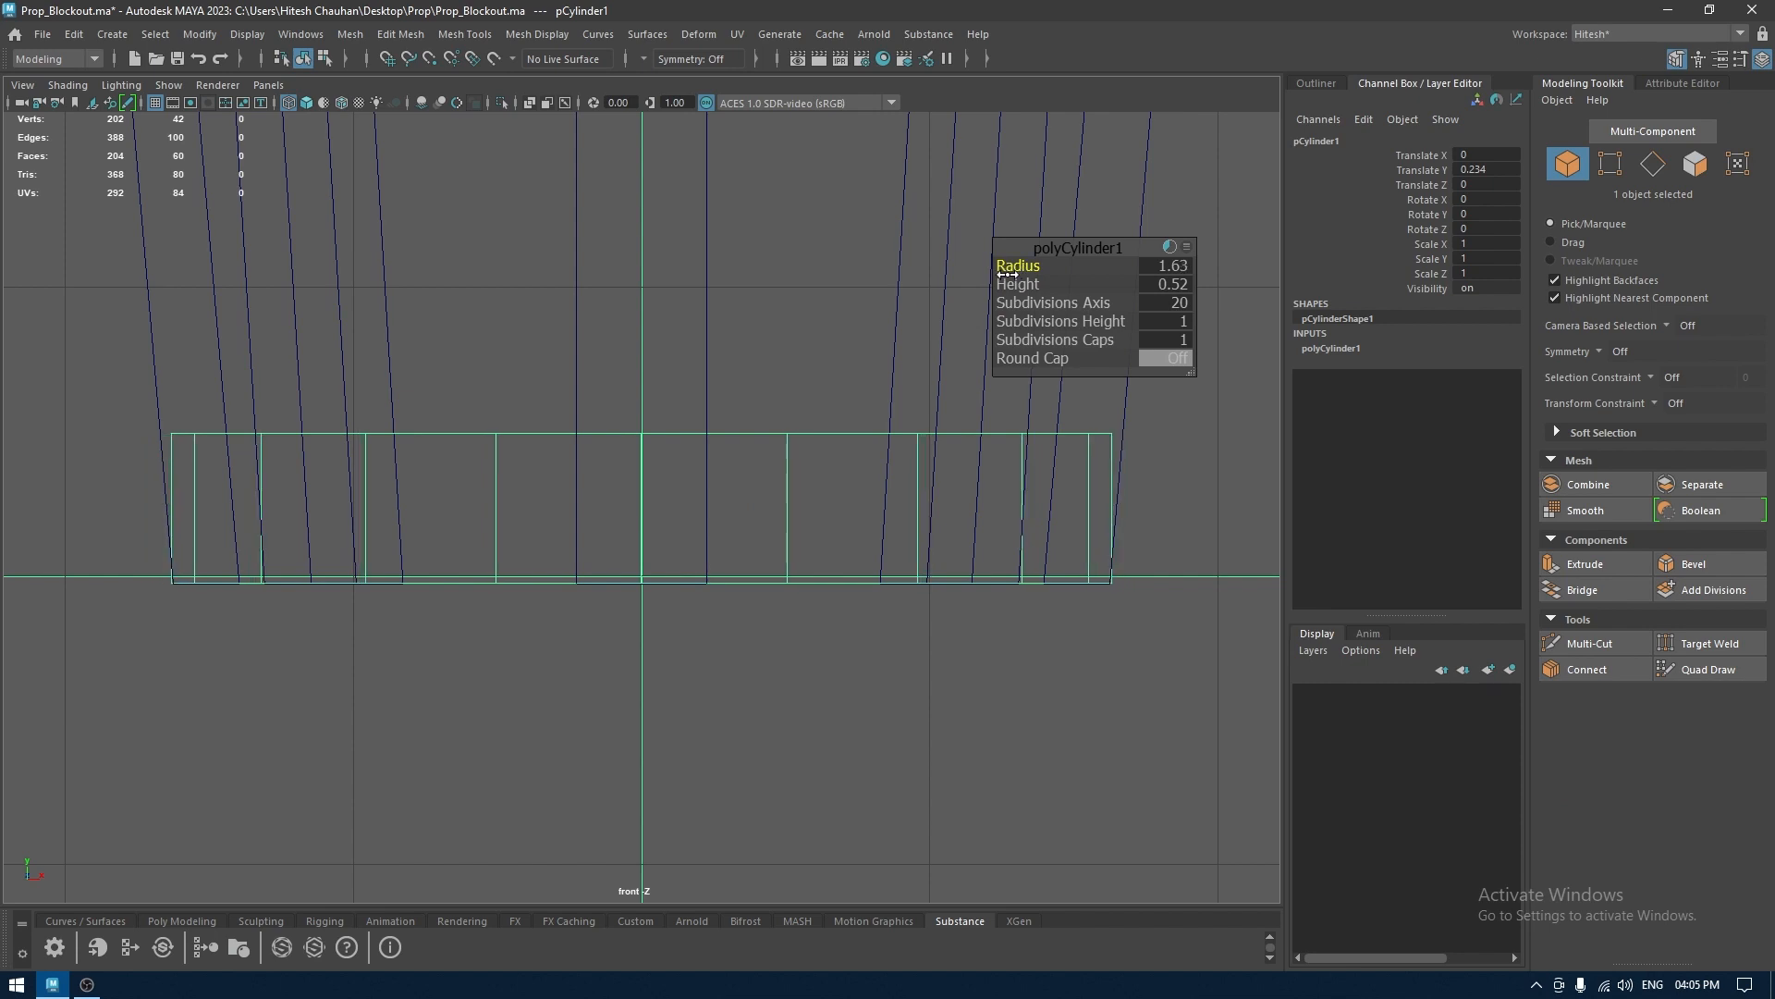
{"action": "key", "text": "w"}
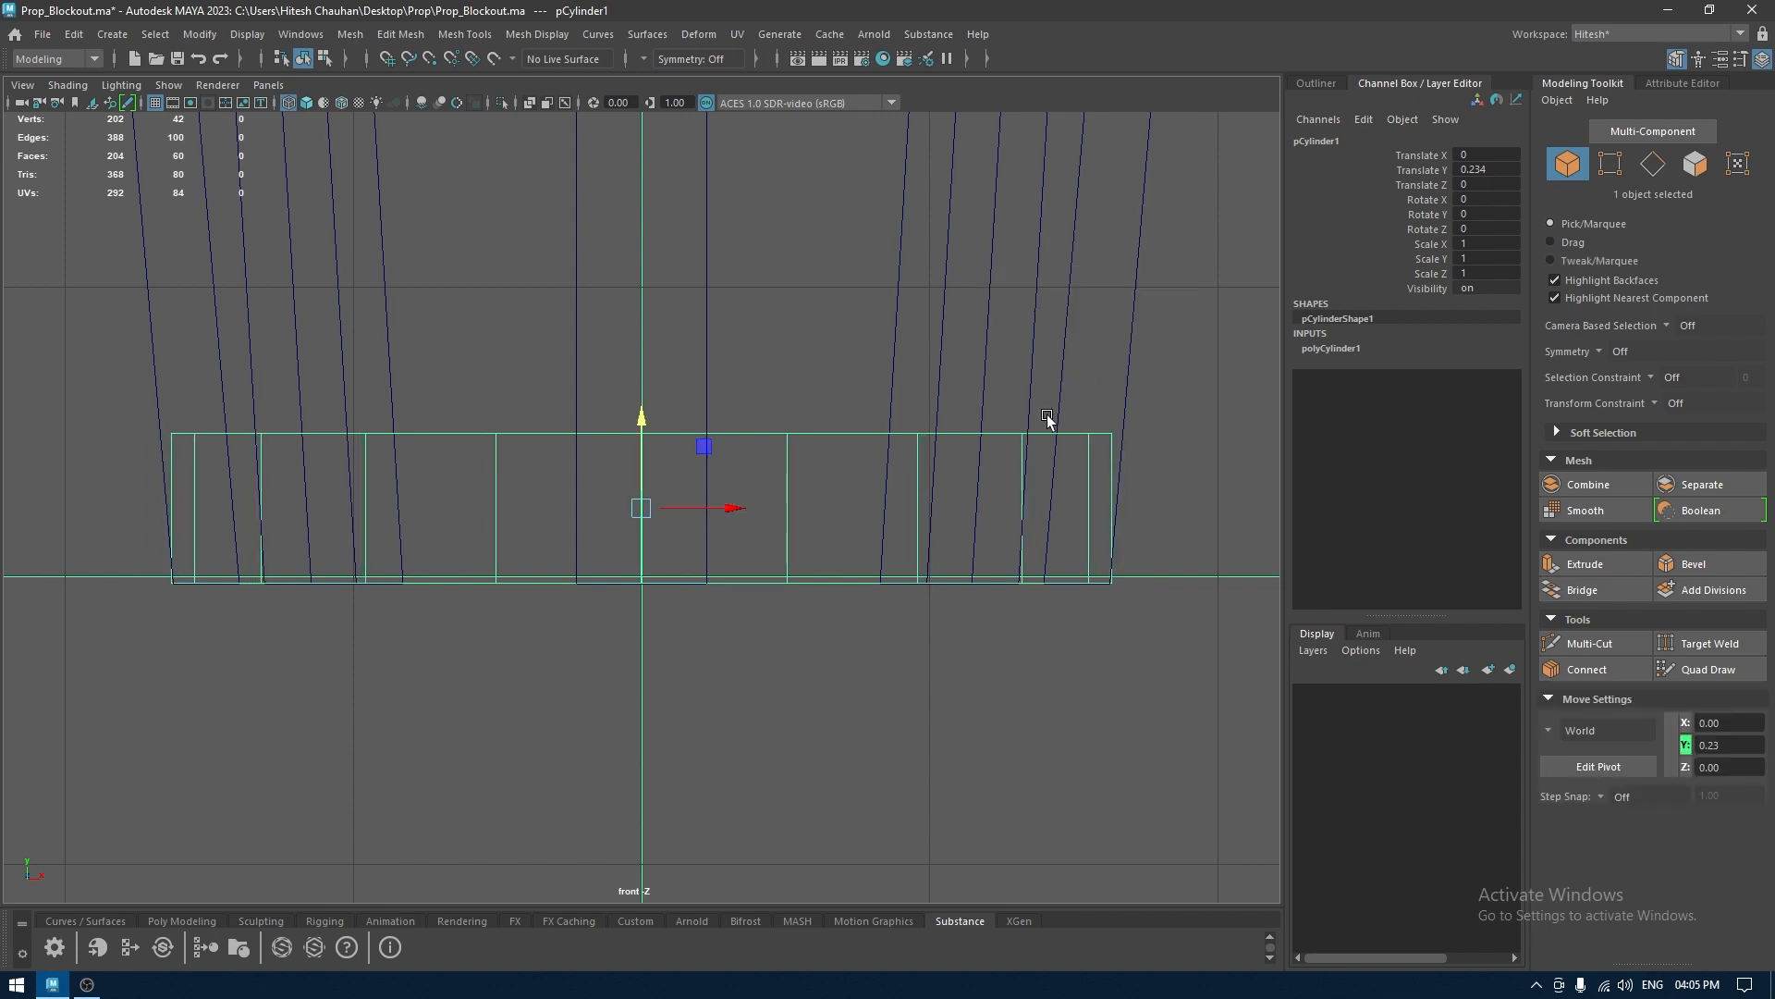
Select the cylinder's upper vertices and scale them slightly outward so the side wall follows the lean of the posts
{"action": "right_click_drag", "start_coordinate": [1206, 335], "coordinate": [1120, 334]}
{"action": "left_click_drag", "start_coordinate": [1202, 349], "coordinate": [134, 494]}
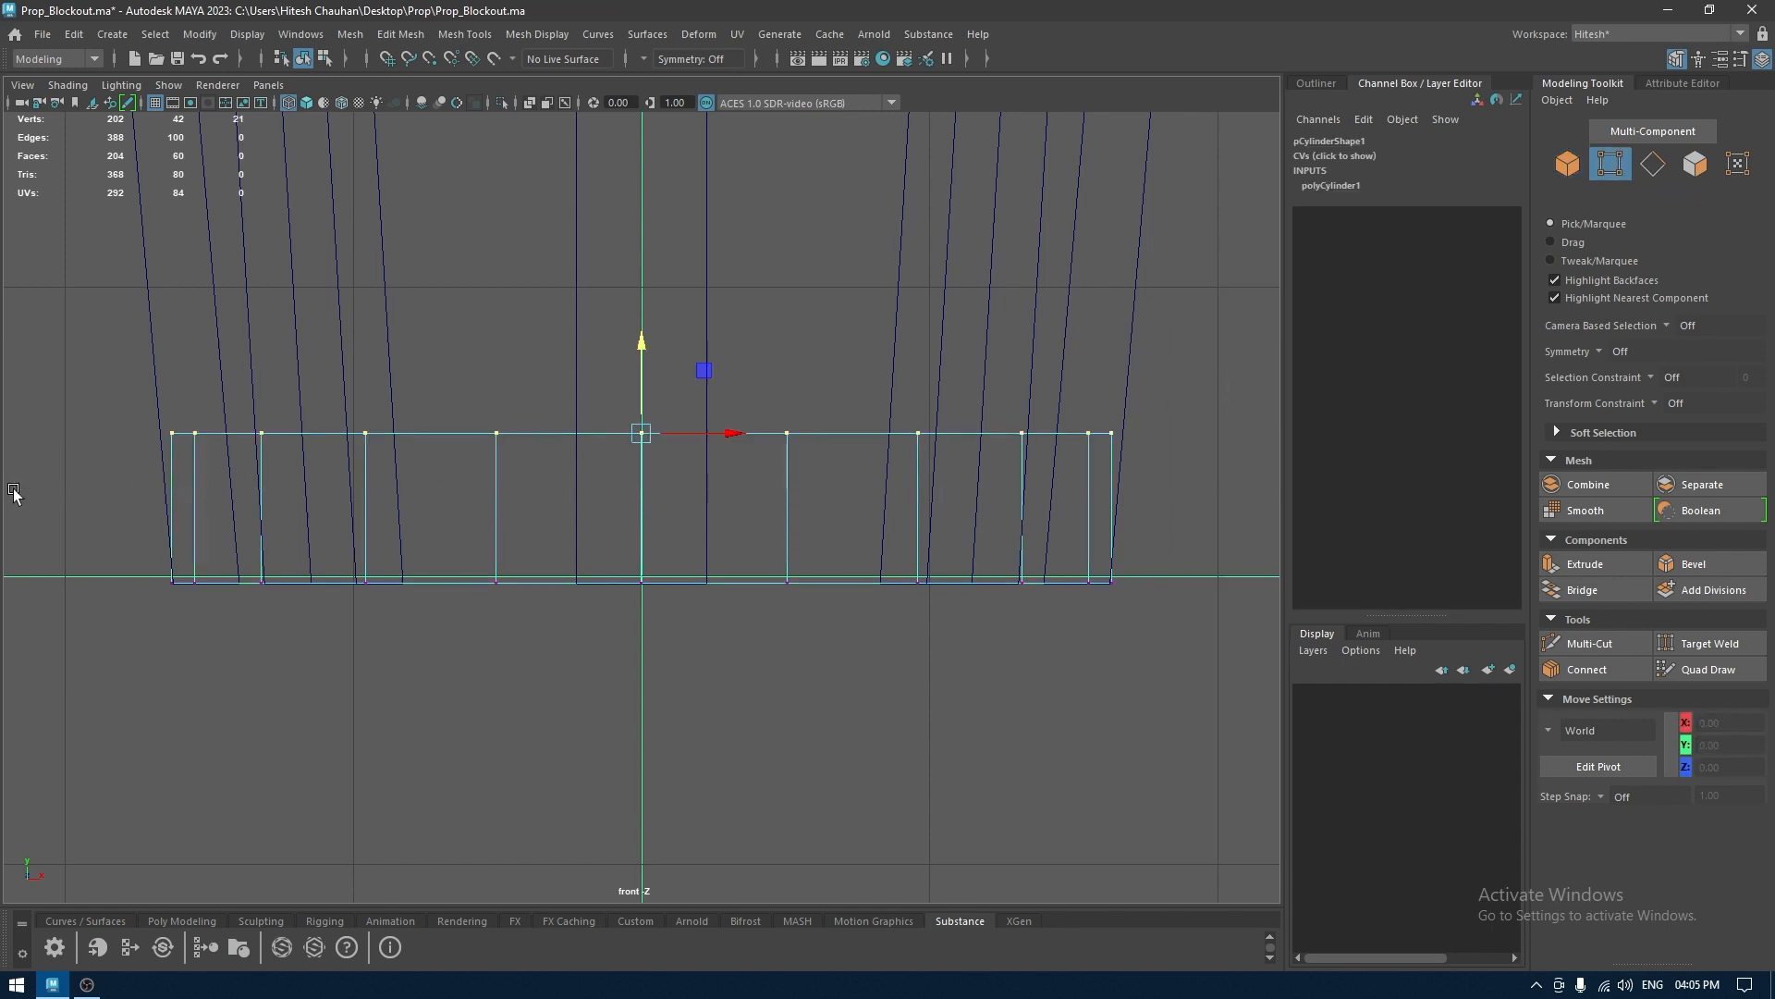
{"action": "key", "text": "r"}
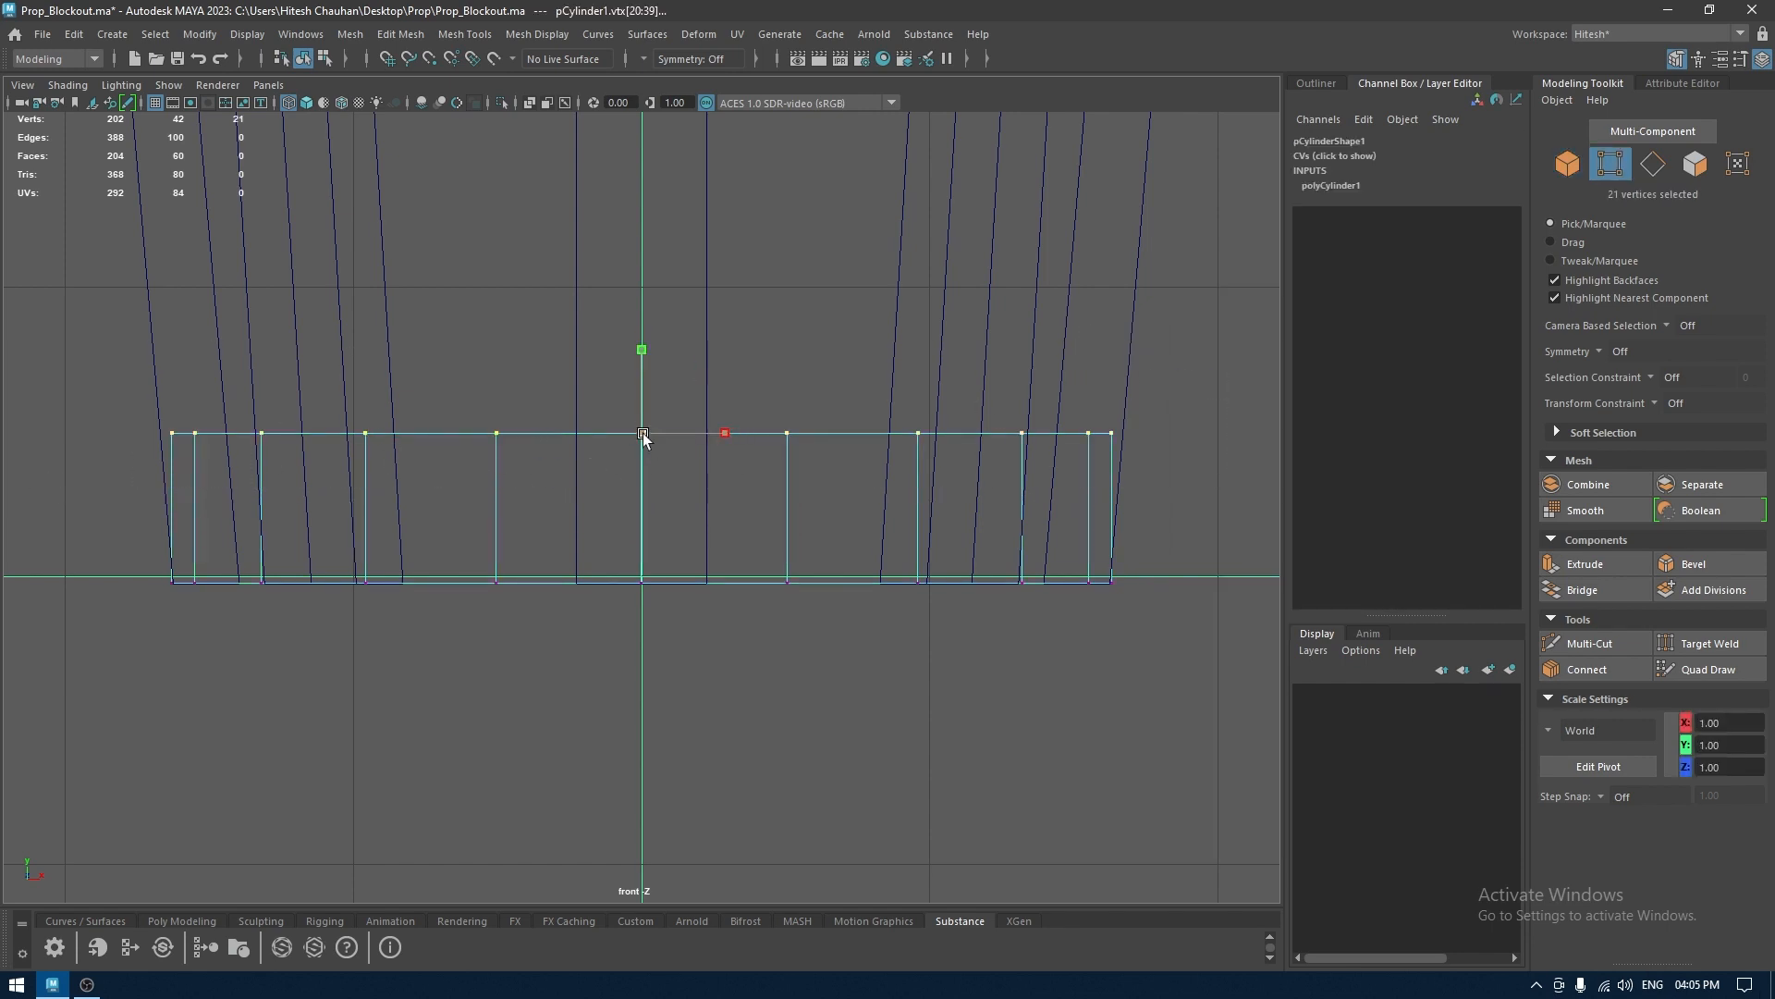
{"action": "left_click_drag", "start_coordinate": [645, 436], "coordinate": [653, 439]}
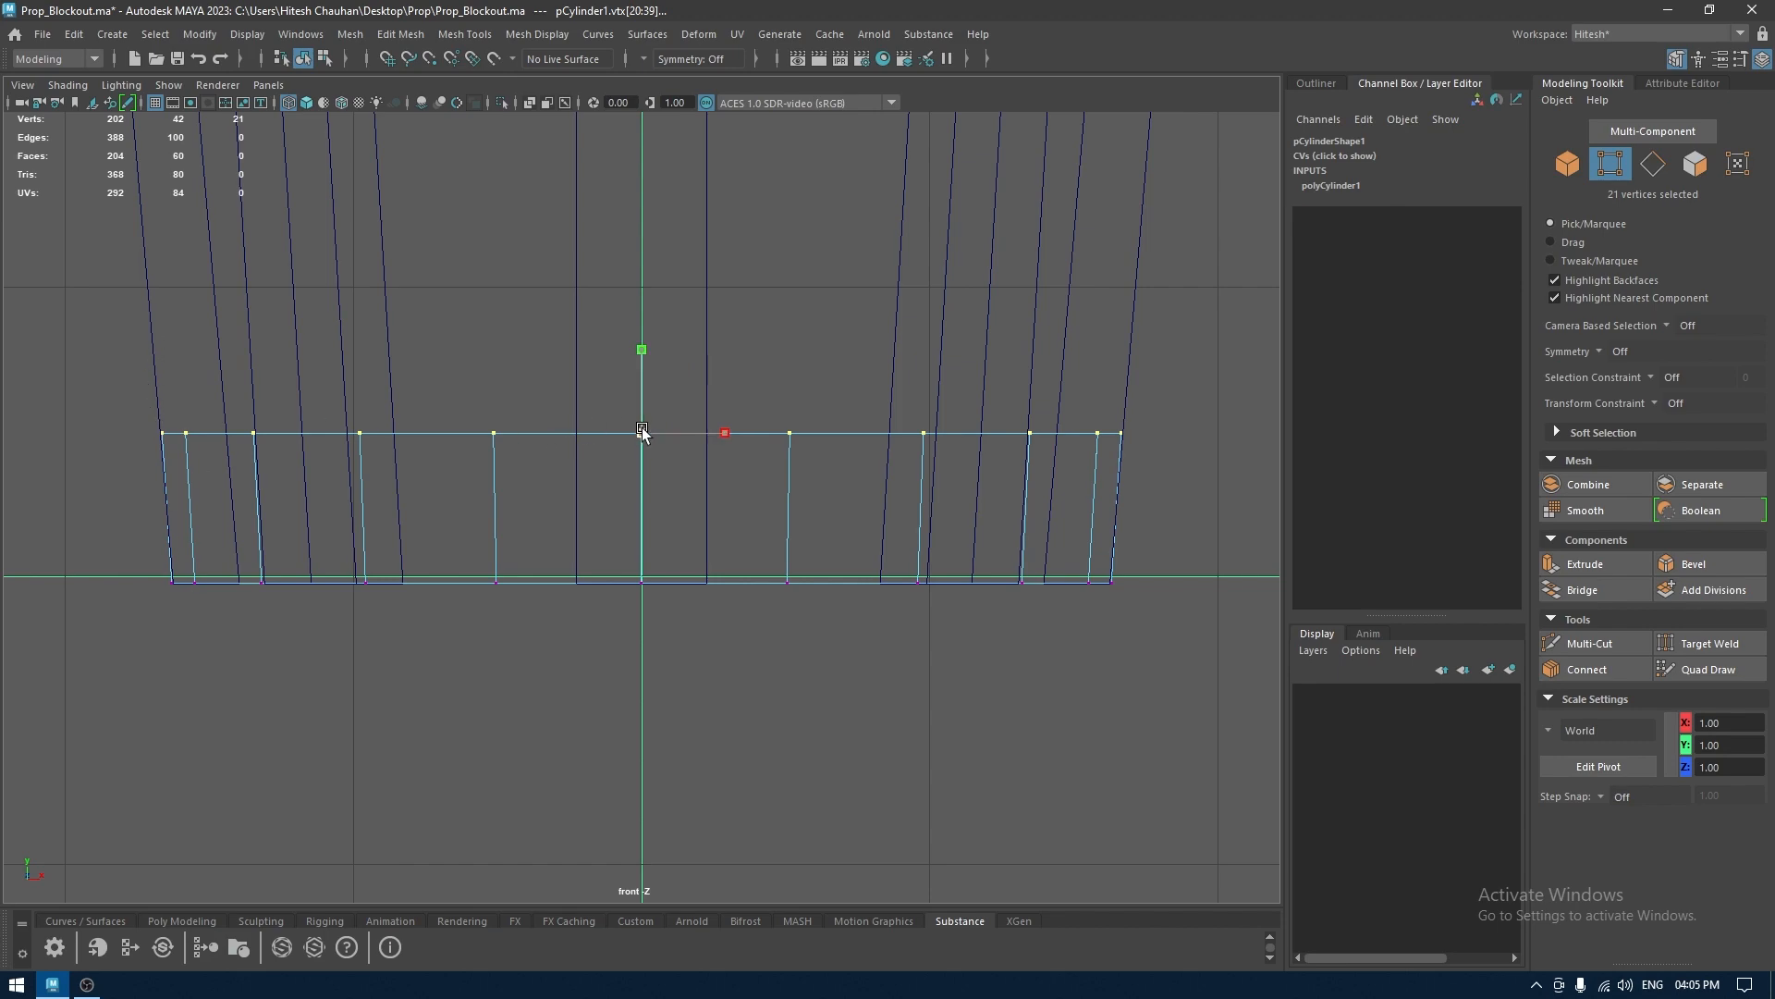
{"action": "left_click_drag", "start_coordinate": [642, 427], "coordinate": [629, 381]}
Select the 20 top cap faces of the cylinder in the shaded perspective view and delete them
{"action": "key", "text": "w"}
{"action": "key", "text": "space"}
{"action": "left_click_drag", "start_coordinate": [636, 444], "coordinate": [650, 474], "text": "alt"}
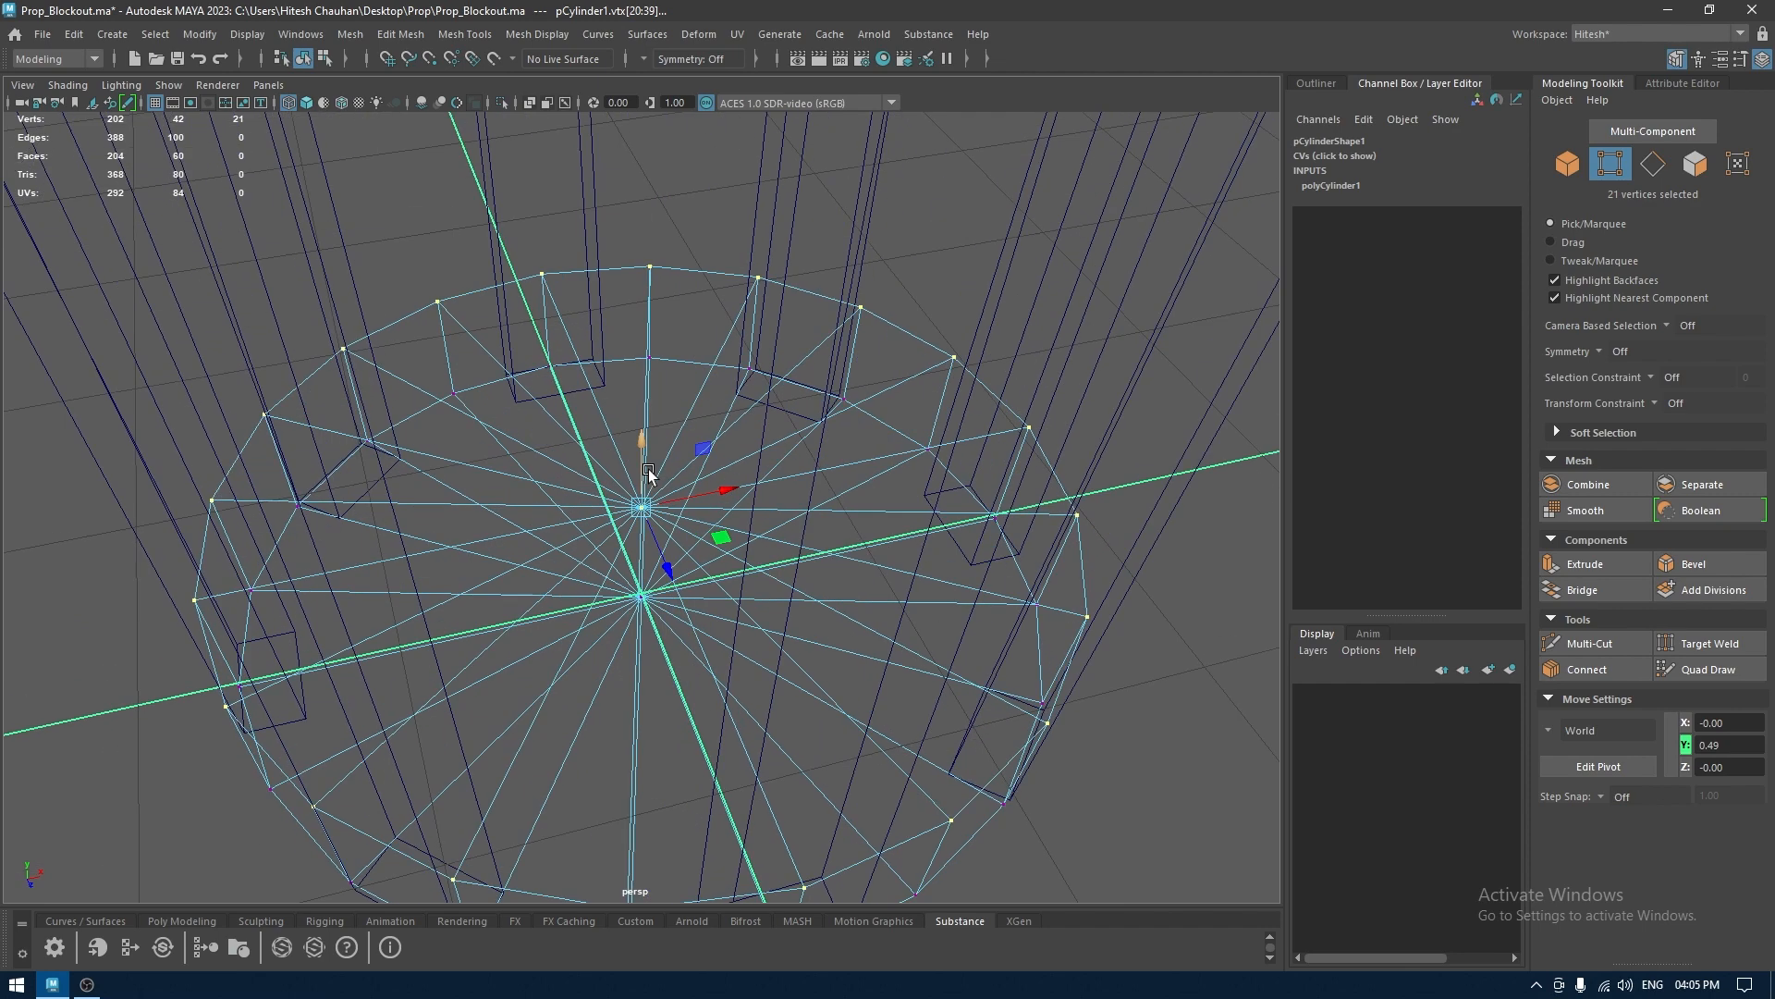
{"action": "key", "text": "6"}
{"action": "mouse_move", "coordinate": [651, 560]}
{"action": "left_mouse_down", "text": "alt"}
{"action": "mouse_move", "coordinate": [622, 510]}
{"action": "mouse_move", "coordinate": [650, 447]}
{"action": "mouse_move", "coordinate": [623, 416]}
{"action": "left_mouse_up", "text": "alt"}
{"action": "right_click_drag", "start_coordinate": [617, 422], "coordinate": [619, 473]}
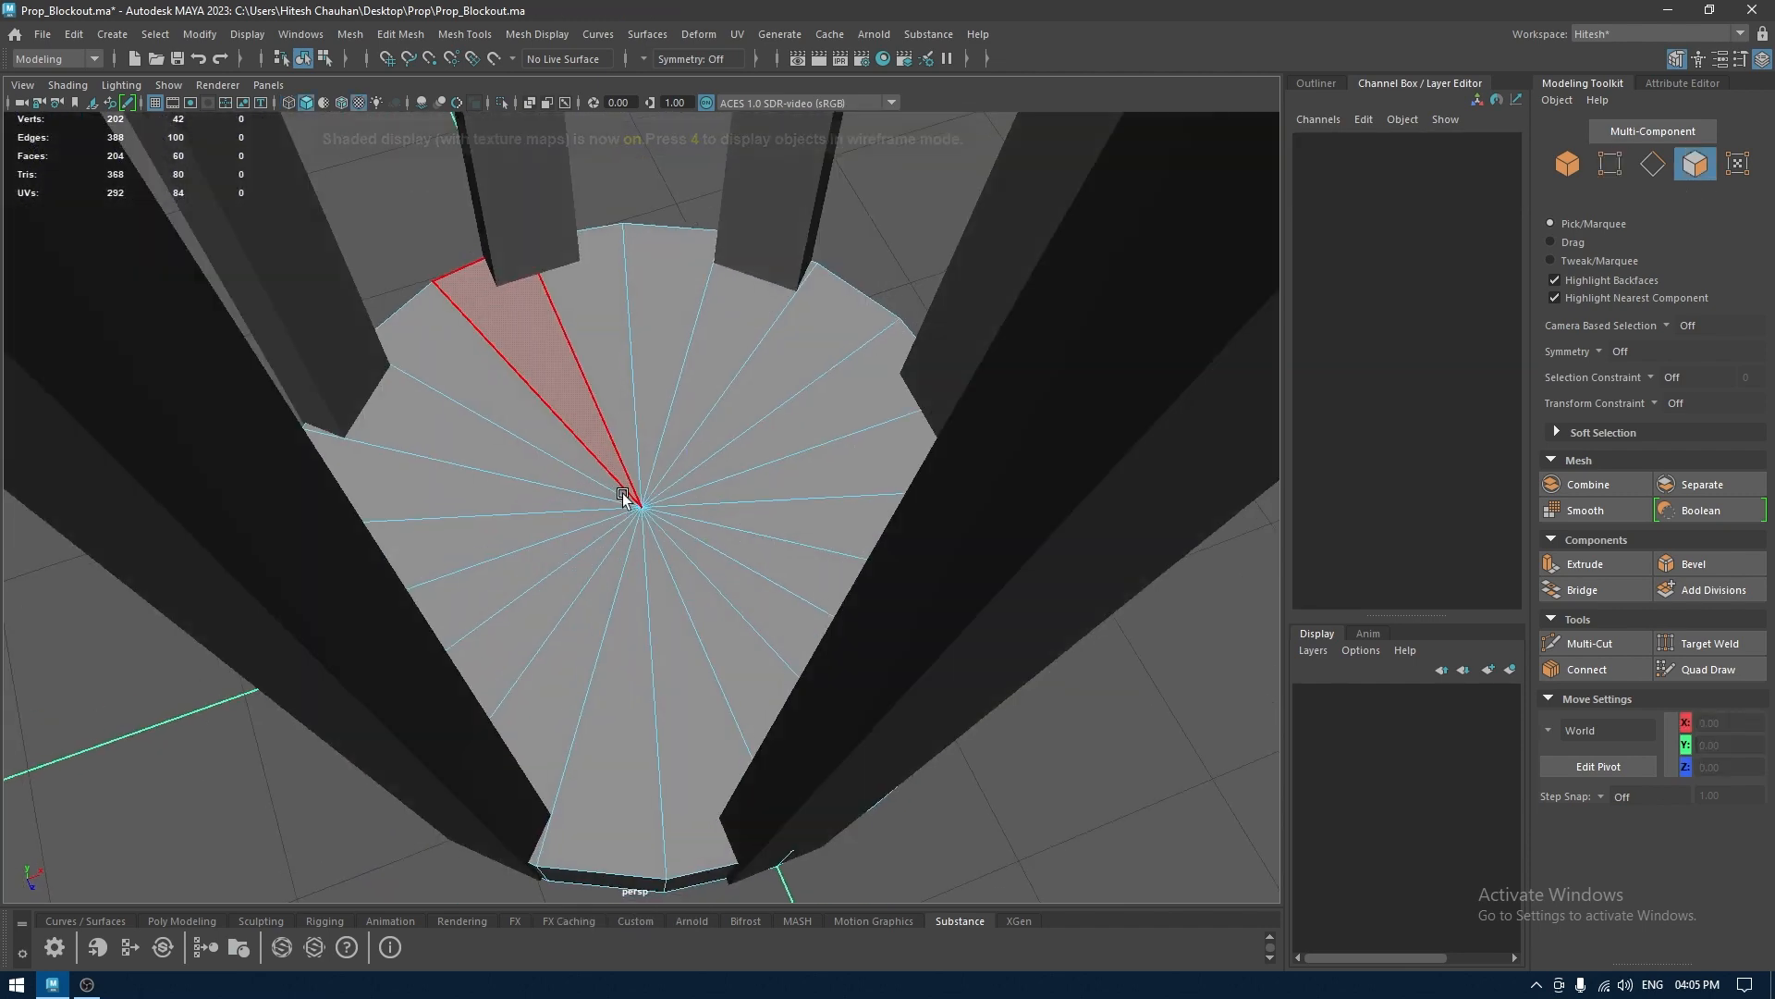
{"action": "mouse_move", "coordinate": [767, 463]}
{"action": "left_mouse_down"}
{"action": "mouse_move", "coordinate": [448, 518]}
{"action": "mouse_move", "coordinate": [775, 492]}
{"action": "mouse_move", "coordinate": [651, 535]}
{"action": "left_mouse_up"}
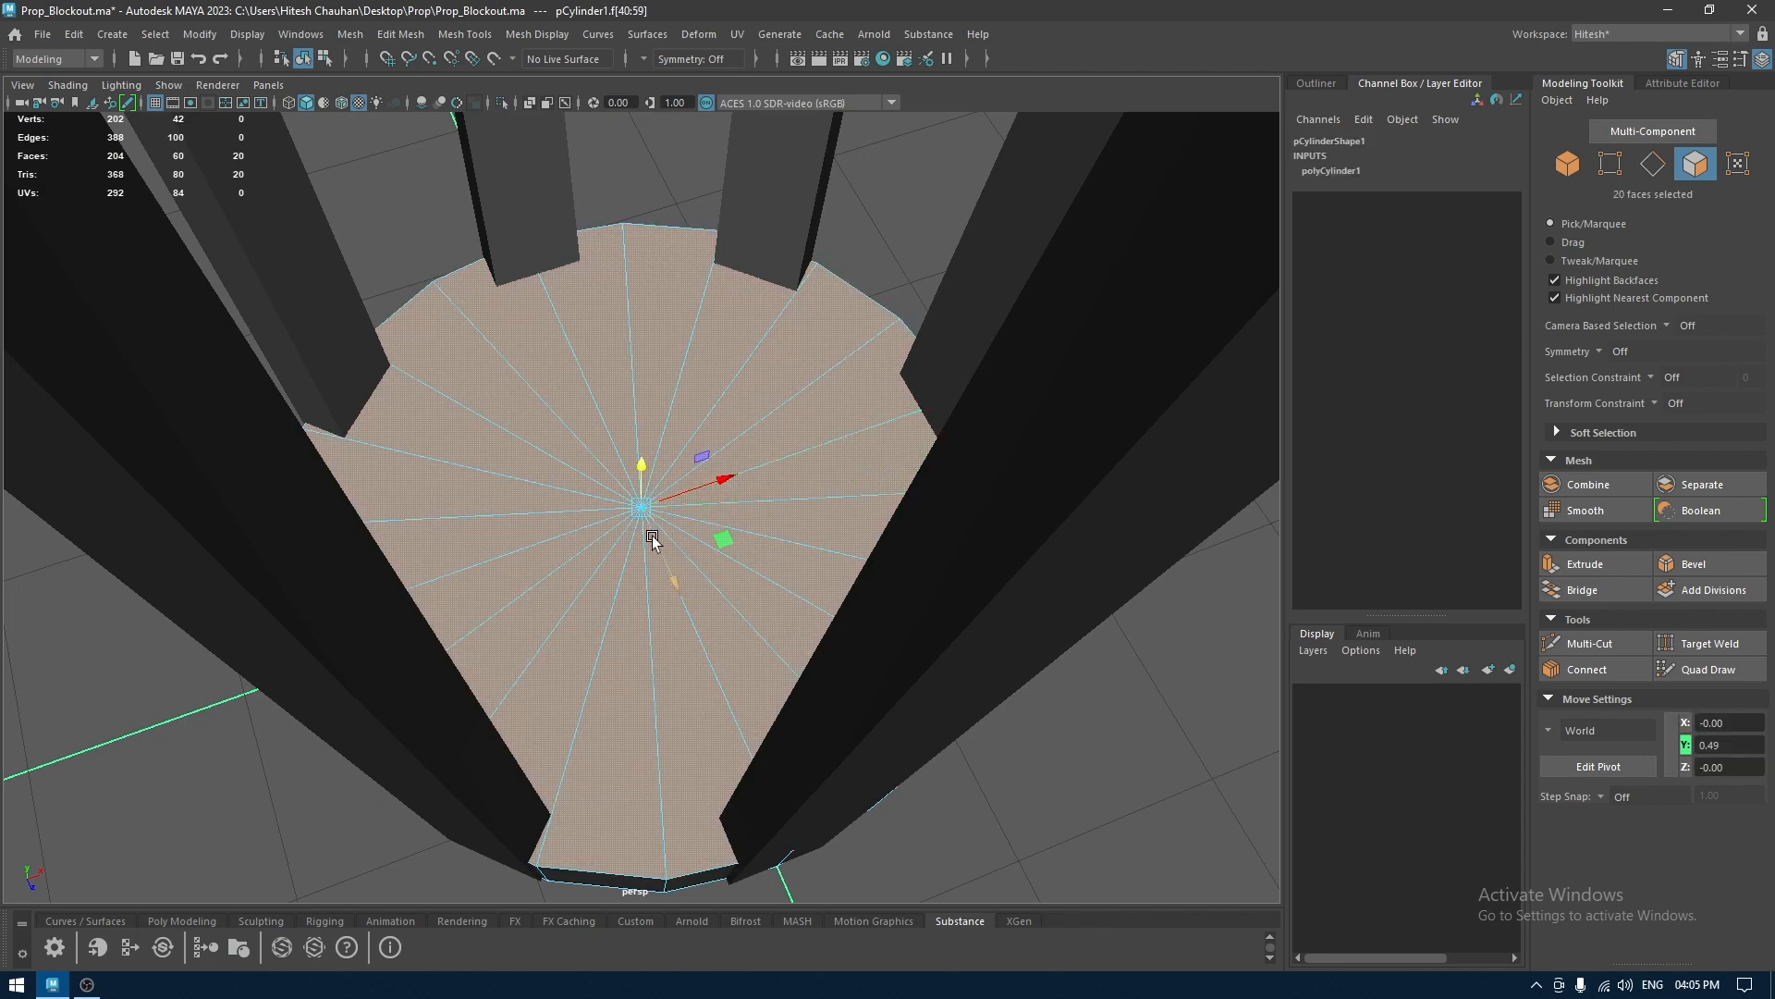
{"action": "key", "text": "Delete"}
Extrude all remaining cylinder faces with a thickness of 0.1 to make a solid base tray around the posts
{"action": "right_click_drag", "start_coordinate": [611, 442], "coordinate": [721, 381]}
{"action": "left_click_drag", "start_coordinate": [721, 381], "coordinate": [742, 496], "text": "alt"}
{"action": "key", "text": "ctrl+e"}
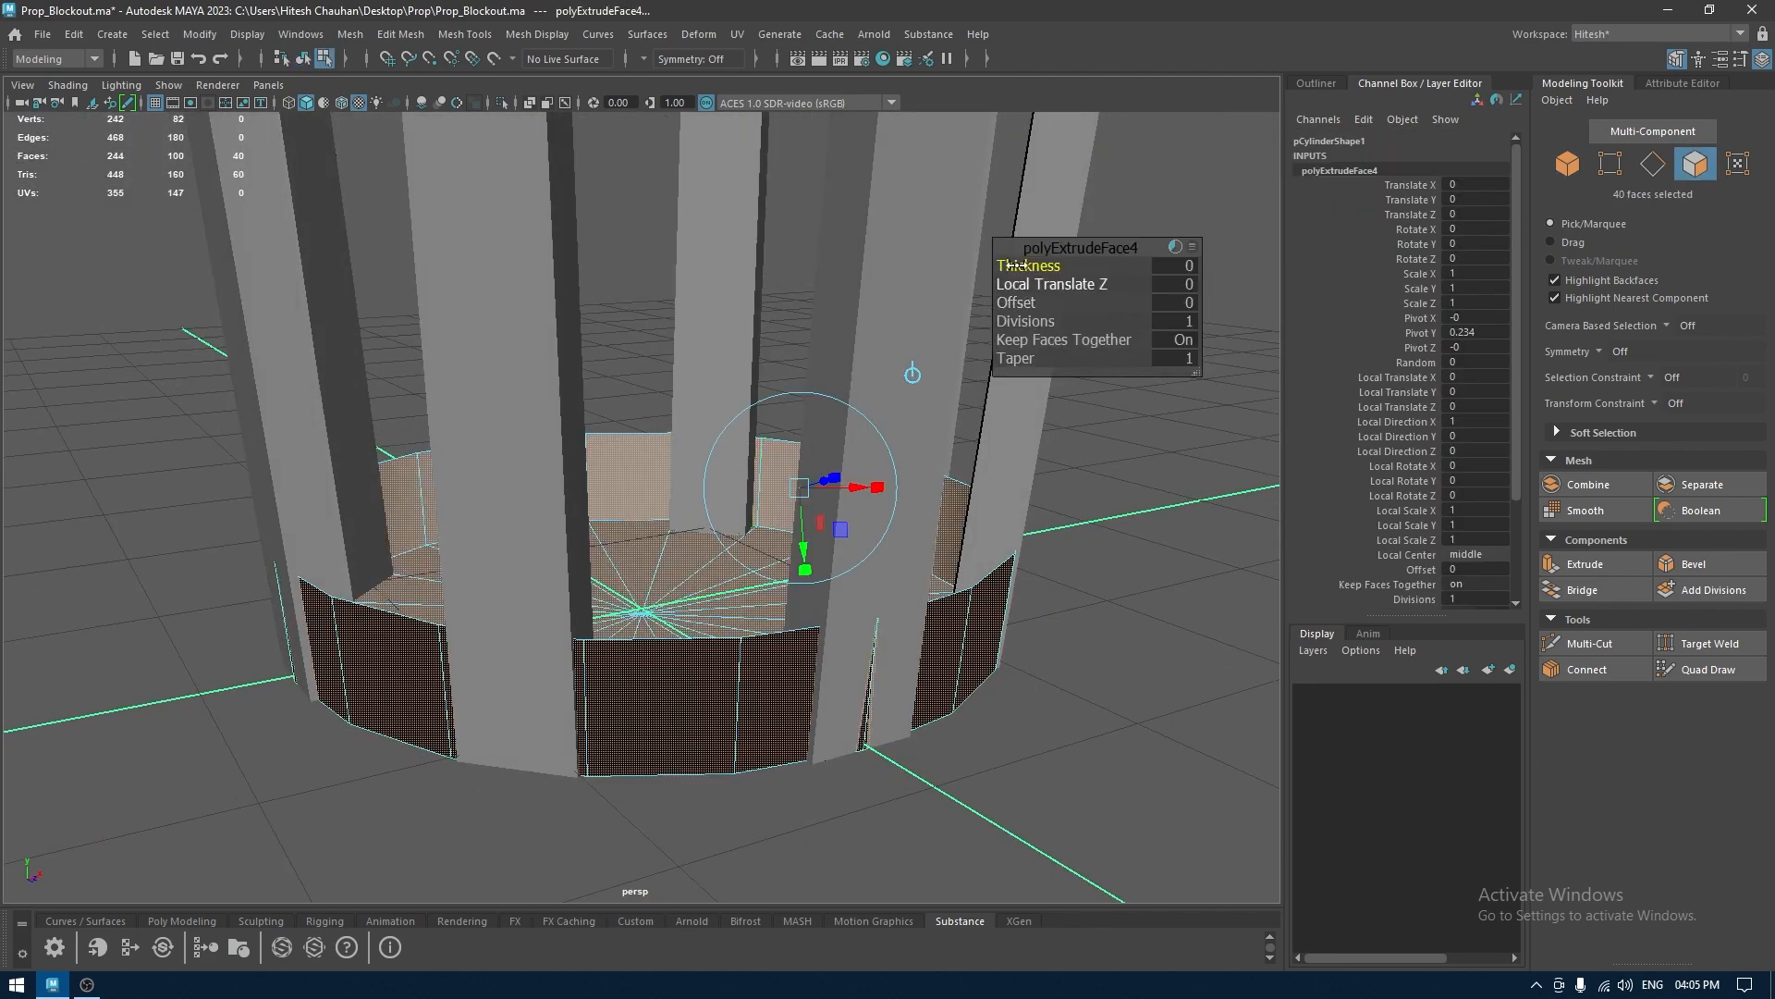
{"action": "left_click_drag", "start_coordinate": [1010, 265], "coordinate": [1023, 263]}
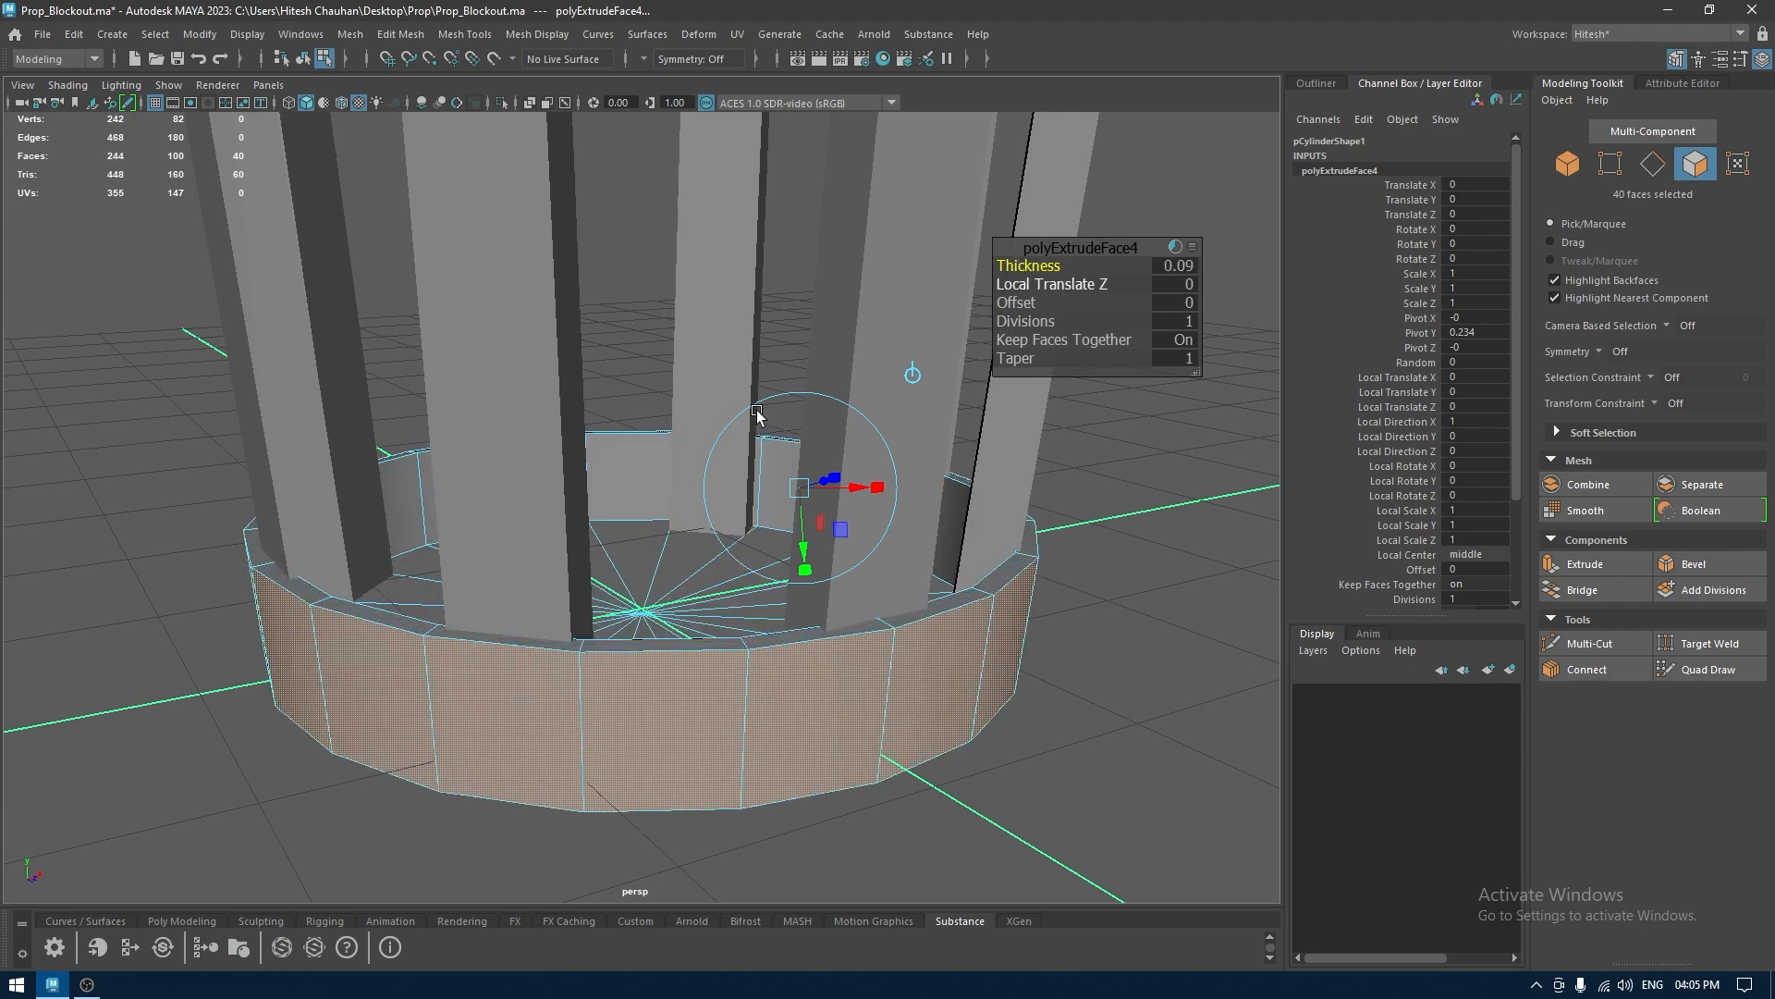
{"action": "left_click_drag", "start_coordinate": [757, 415], "coordinate": [767, 481], "text": "alt"}
{"action": "type", "text": "0.1"}
{"action": "key", "text": "Return"}
{"action": "key", "text": "w"}
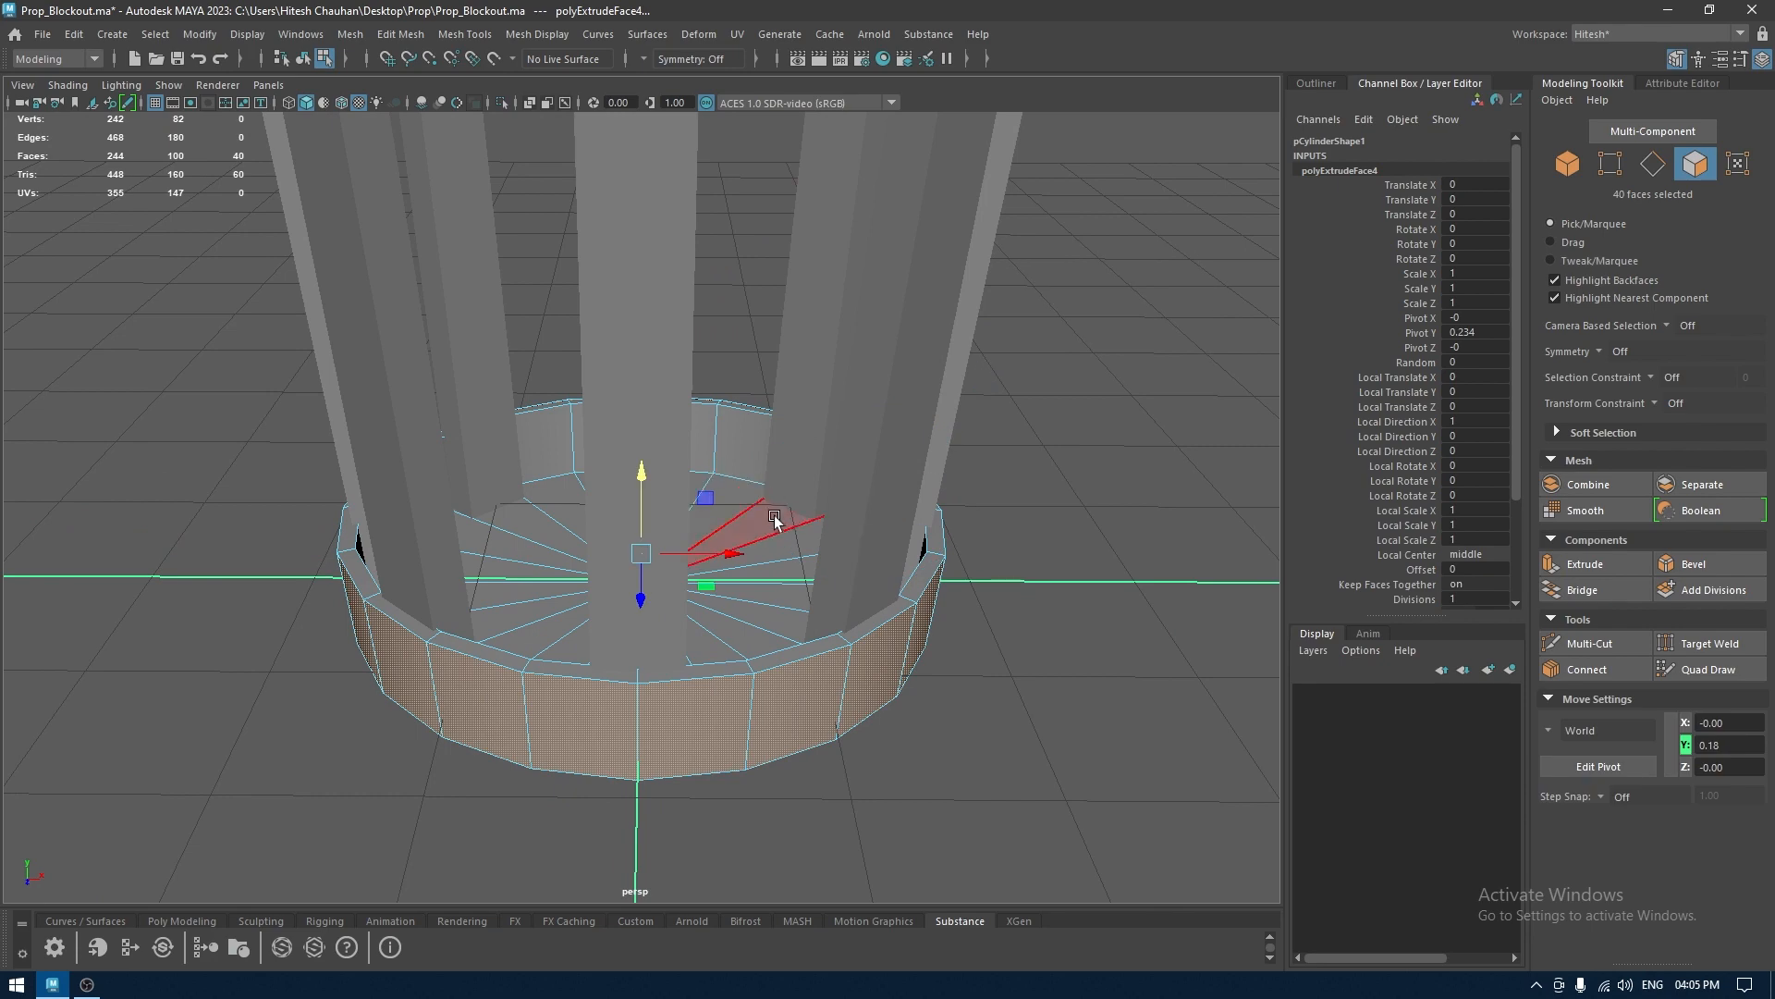
Return to object mode, clear the selection and save the scene
{"action": "right_click_drag", "start_coordinate": [753, 444], "coordinate": [848, 416]}
{"action": "left_click", "coordinate": [1054, 480]}
{"action": "left_click_drag", "start_coordinate": [980, 648], "coordinate": [934, 431], "text": "alt"}
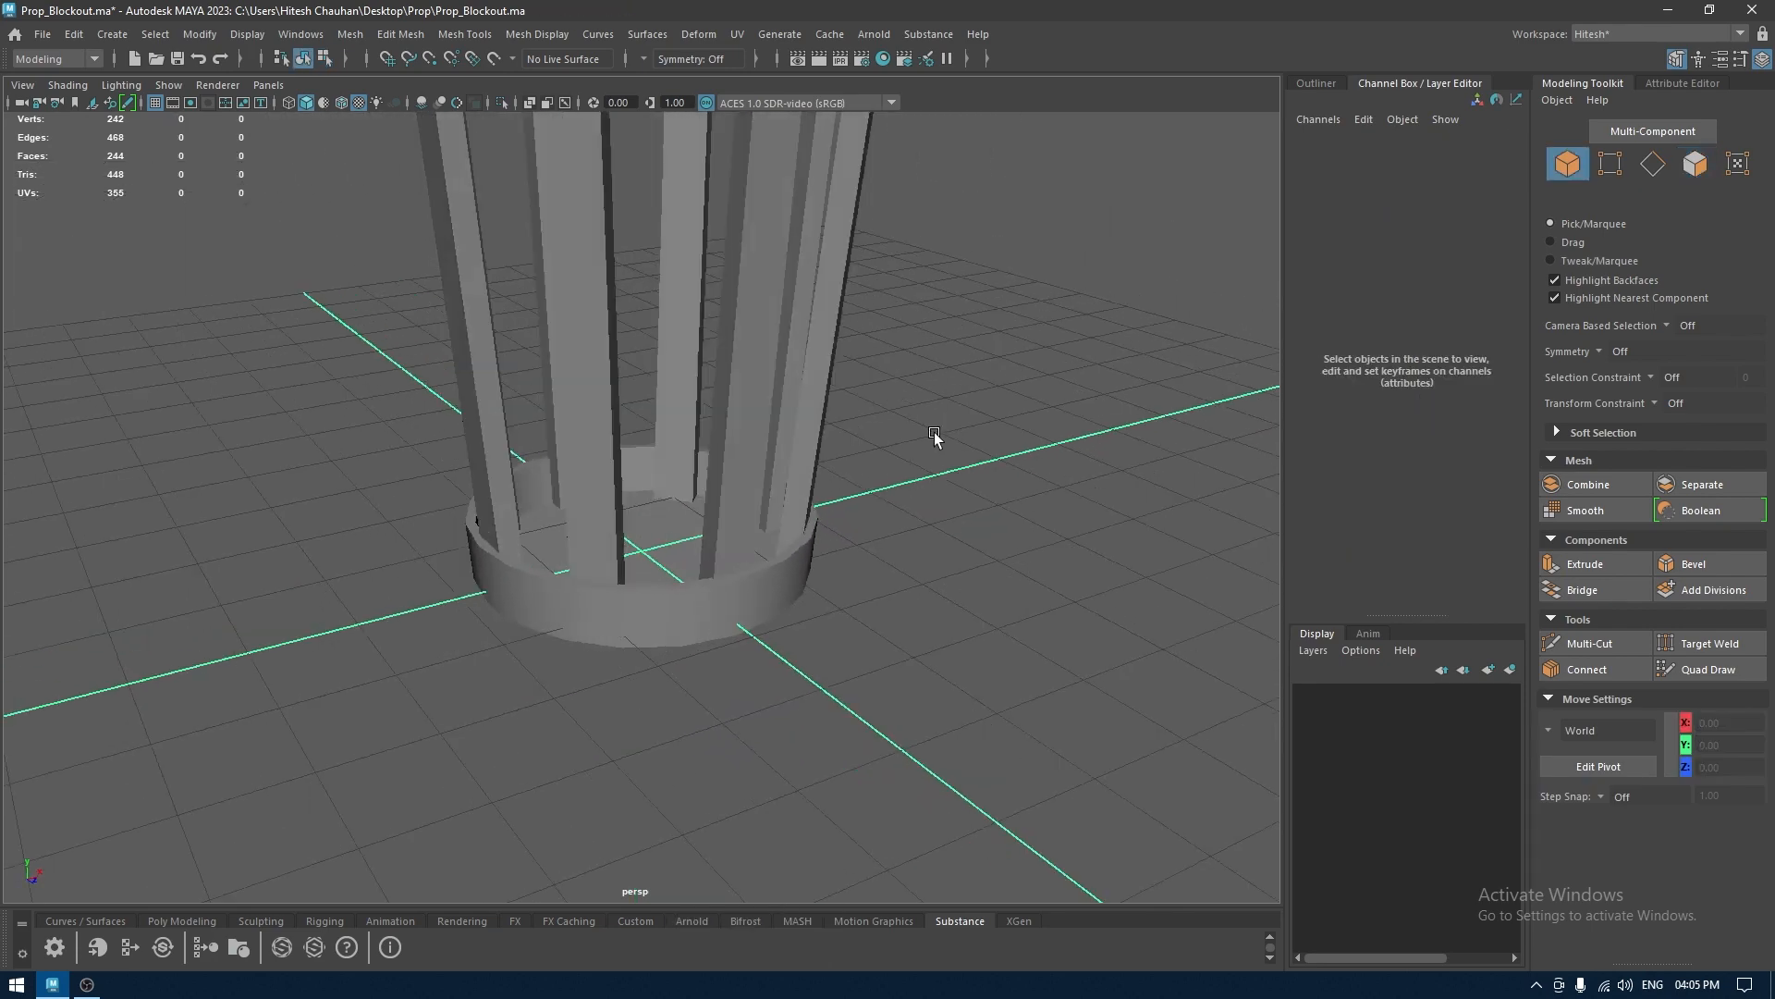
{"action": "key", "text": "ctrl+s"}
Turn on anti-aliasing and ambient occlusion for the viewport and review the whole prop from several angles
{"action": "left_click", "coordinate": [458, 100]}
{"action": "left_click", "coordinate": [419, 102]}
{"action": "left_click_drag", "start_coordinate": [786, 435], "coordinate": [693, 499], "text": "alt"}
{"action": "right_click_drag", "start_coordinate": [693, 500], "coordinate": [655, 305], "text": "alt"}
{"action": "left_click_drag", "start_coordinate": [655, 305], "coordinate": [611, 429], "text": "alt"}
{"action": "right_click_drag", "start_coordinate": [611, 429], "coordinate": [643, 538], "text": "alt"}
{"action": "mouse_move", "coordinate": [642, 536]}
{"action": "left_mouse_down", "text": "alt"}
{"action": "mouse_move", "coordinate": [705, 503]}
{"action": "mouse_move", "coordinate": [741, 606]}
{"action": "mouse_move", "coordinate": [726, 522]}
{"action": "mouse_move", "coordinate": [623, 546]}
{"action": "left_mouse_up", "text": "alt"}
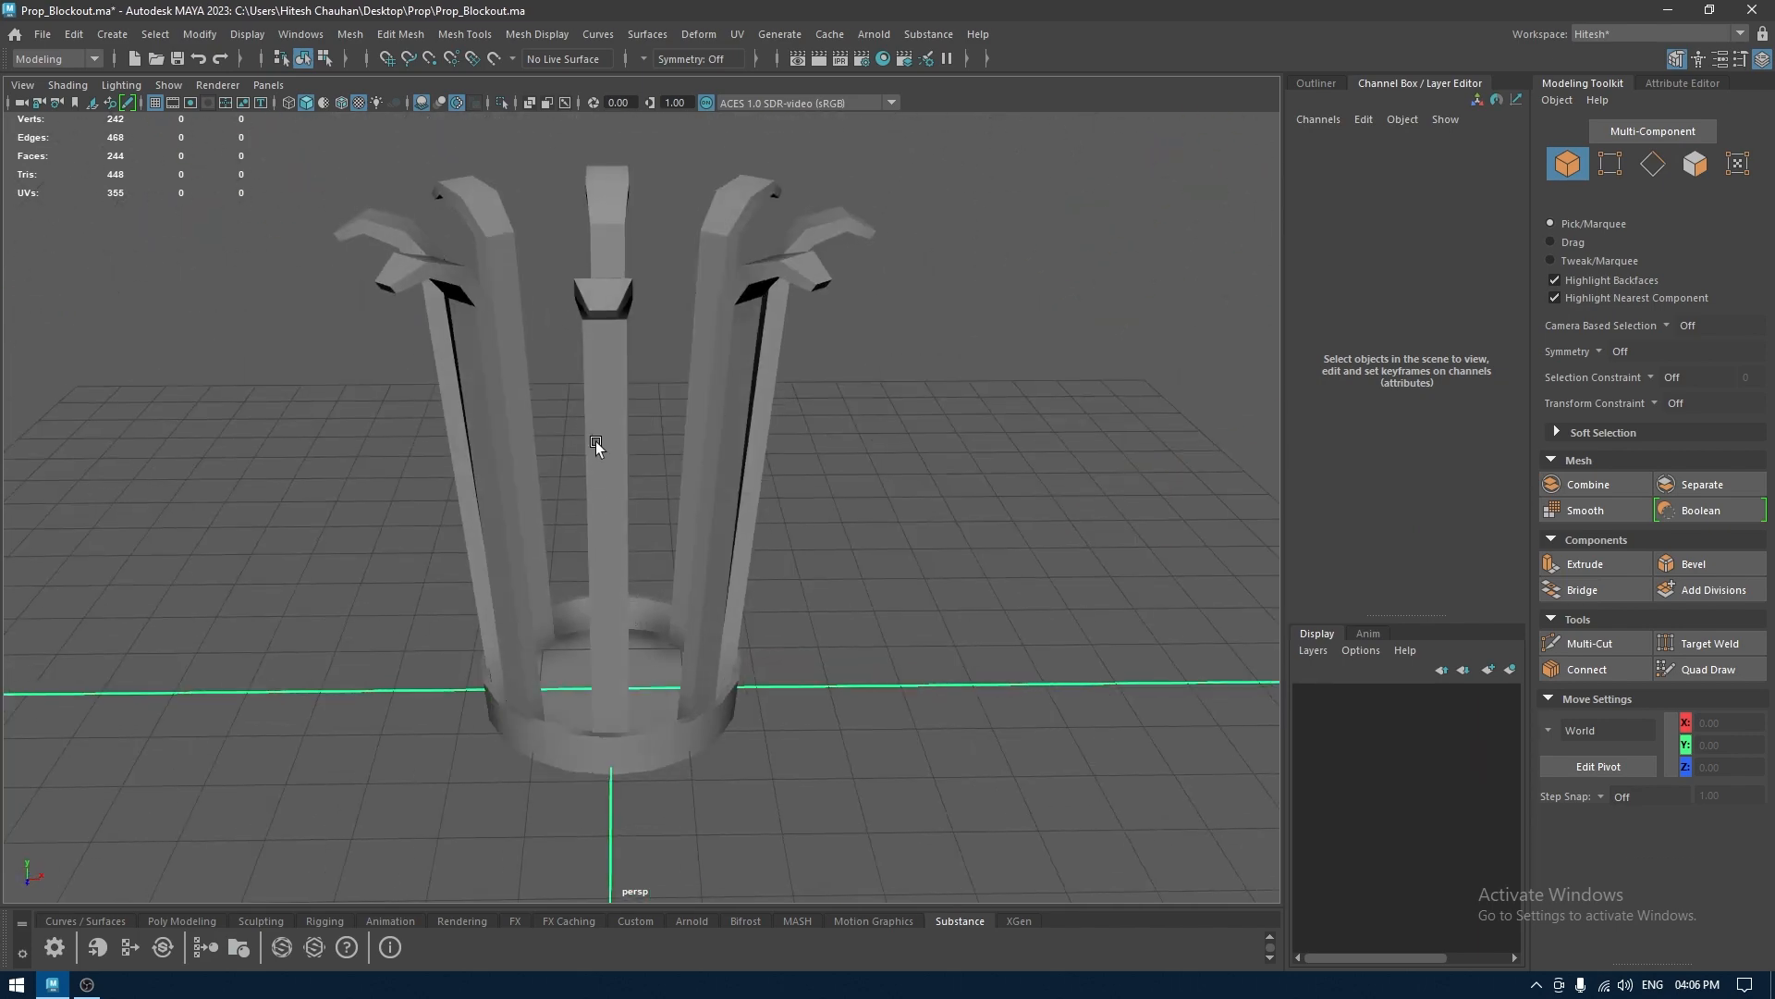
{"action": "left_click_drag", "start_coordinate": [595, 441], "coordinate": [599, 376], "text": "alt"}
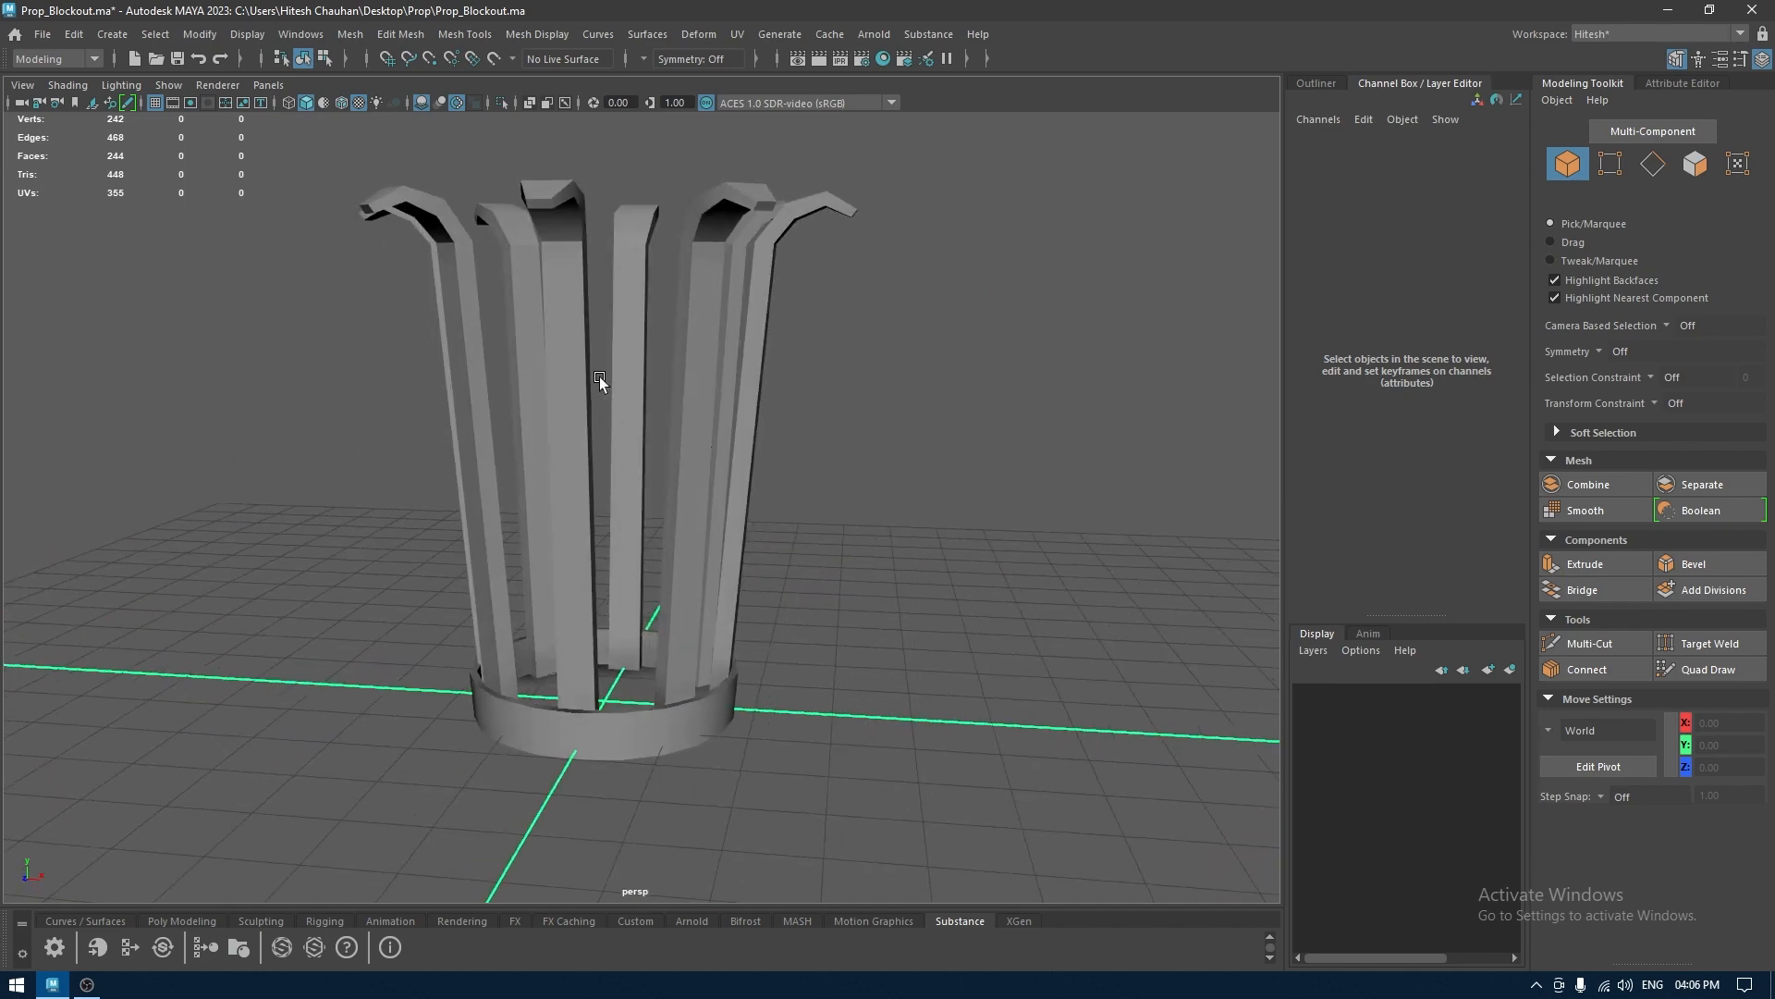
{"action": "left_click_drag", "start_coordinate": [578, 312], "coordinate": [929, 516], "text": "alt"}
Create a polygon pipe in the front view and raise it to about 2.78 in Y between the posts
{"action": "key", "text": "space"}
{"action": "scroll", "coordinate": [688, 360], "scroll_direction": "down", "scroll_amount": 10}
{"action": "scroll", "coordinate": [688, 360], "scroll_direction": "up", "scroll_amount": 3}
{"action": "right_click", "coordinate": [905, 476], "text": "shift"}
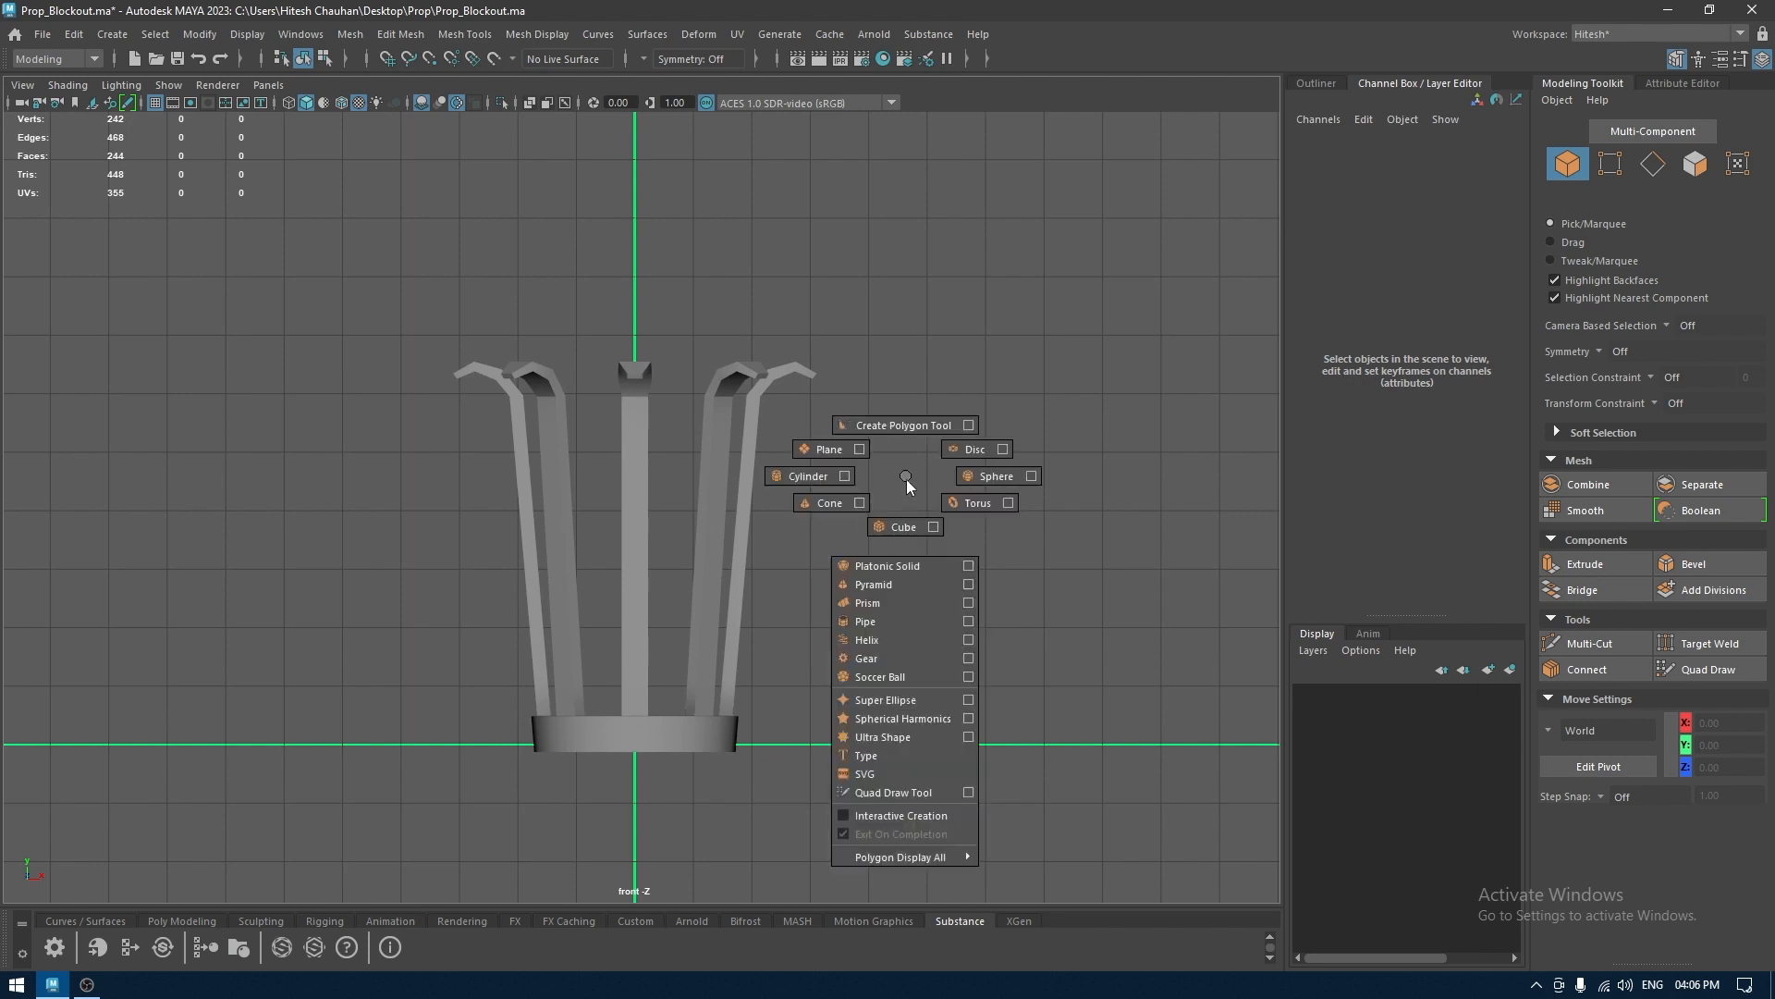
{"action": "left_click", "coordinate": [875, 619]}
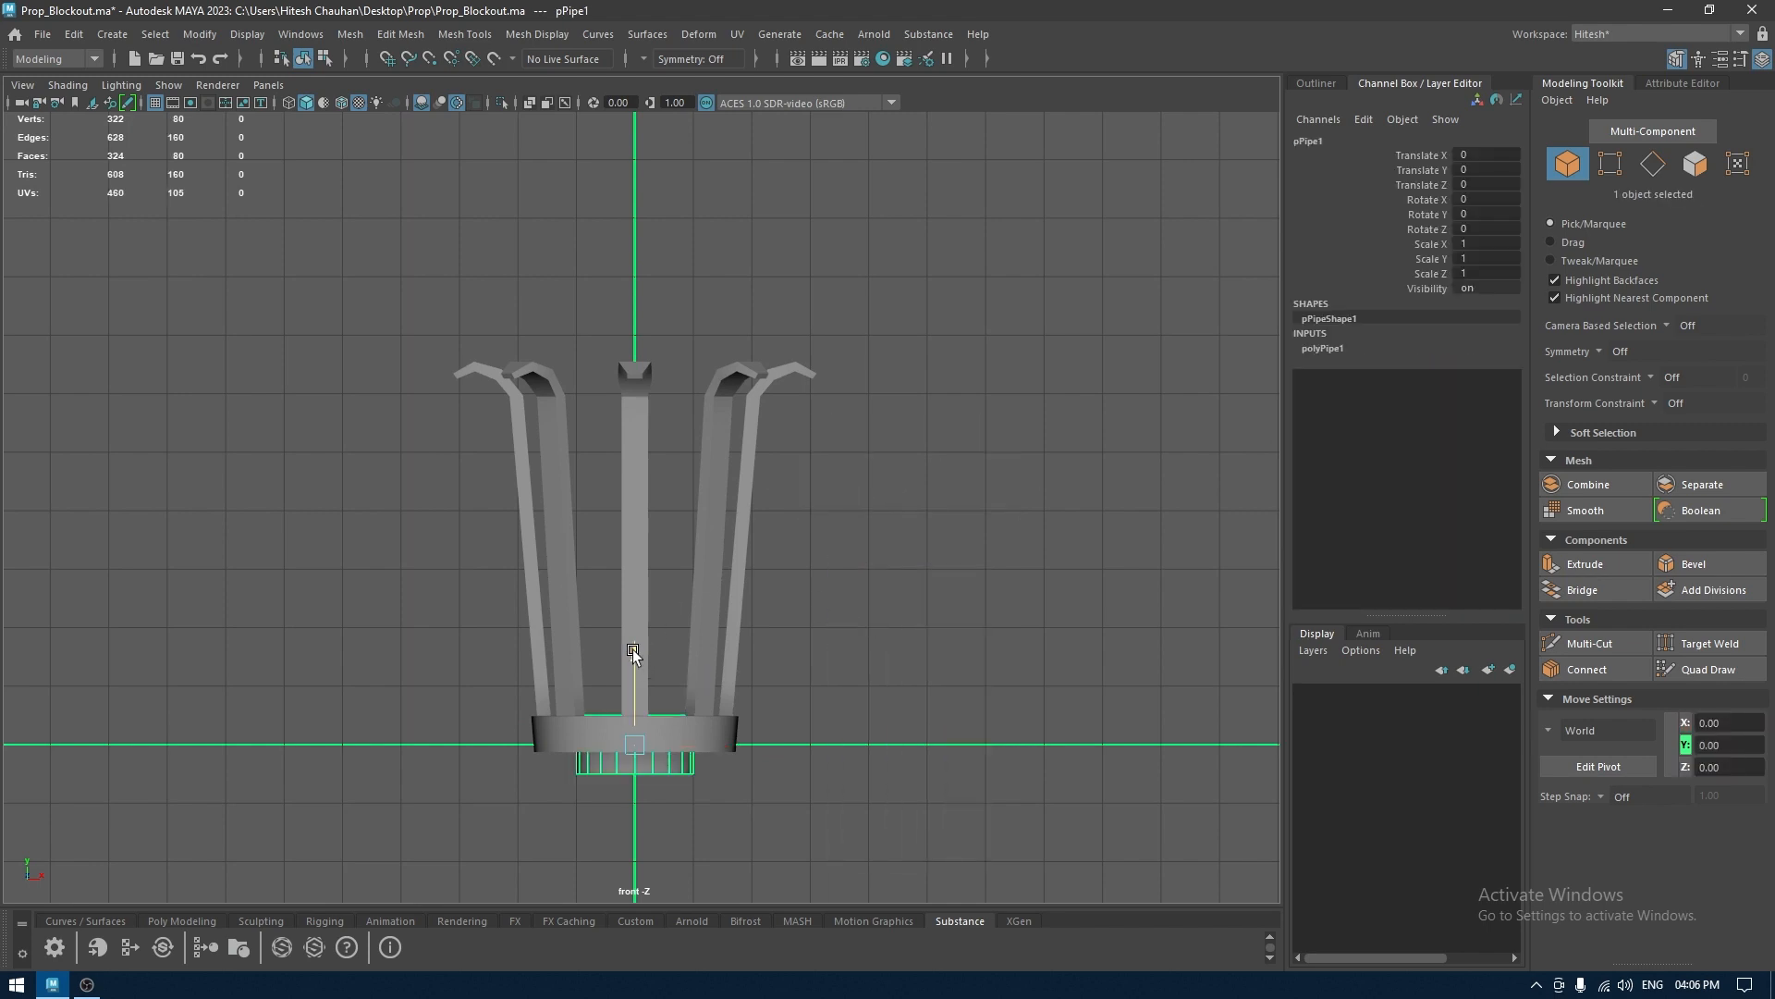
{"action": "left_click_drag", "start_coordinate": [635, 658], "coordinate": [636, 495]}
Set the pipe's radius to about 1.83 to reach the outer sides of the posts and its height to about 0.66
{"action": "key", "text": "t"}
{"action": "scroll", "coordinate": [666, 479], "scroll_direction": "up", "scroll_amount": 5}
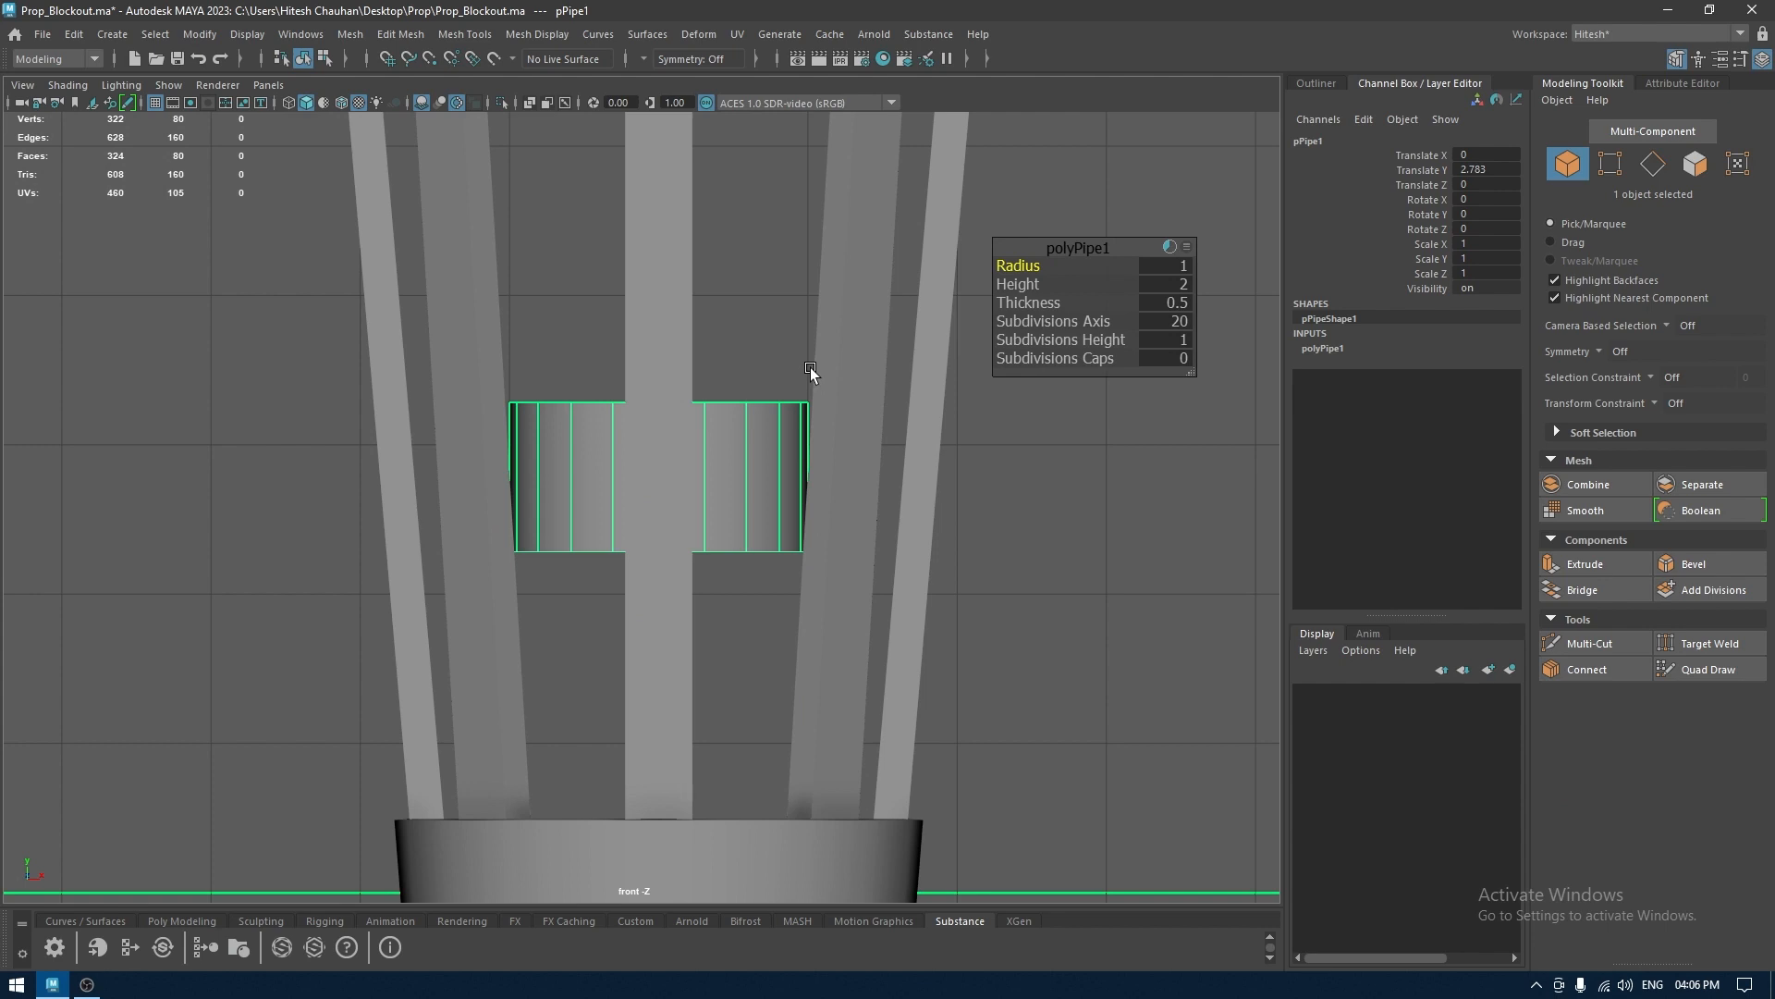
{"action": "key", "text": "4"}
{"action": "left_click_drag", "start_coordinate": [1036, 268], "coordinate": [1084, 271]}
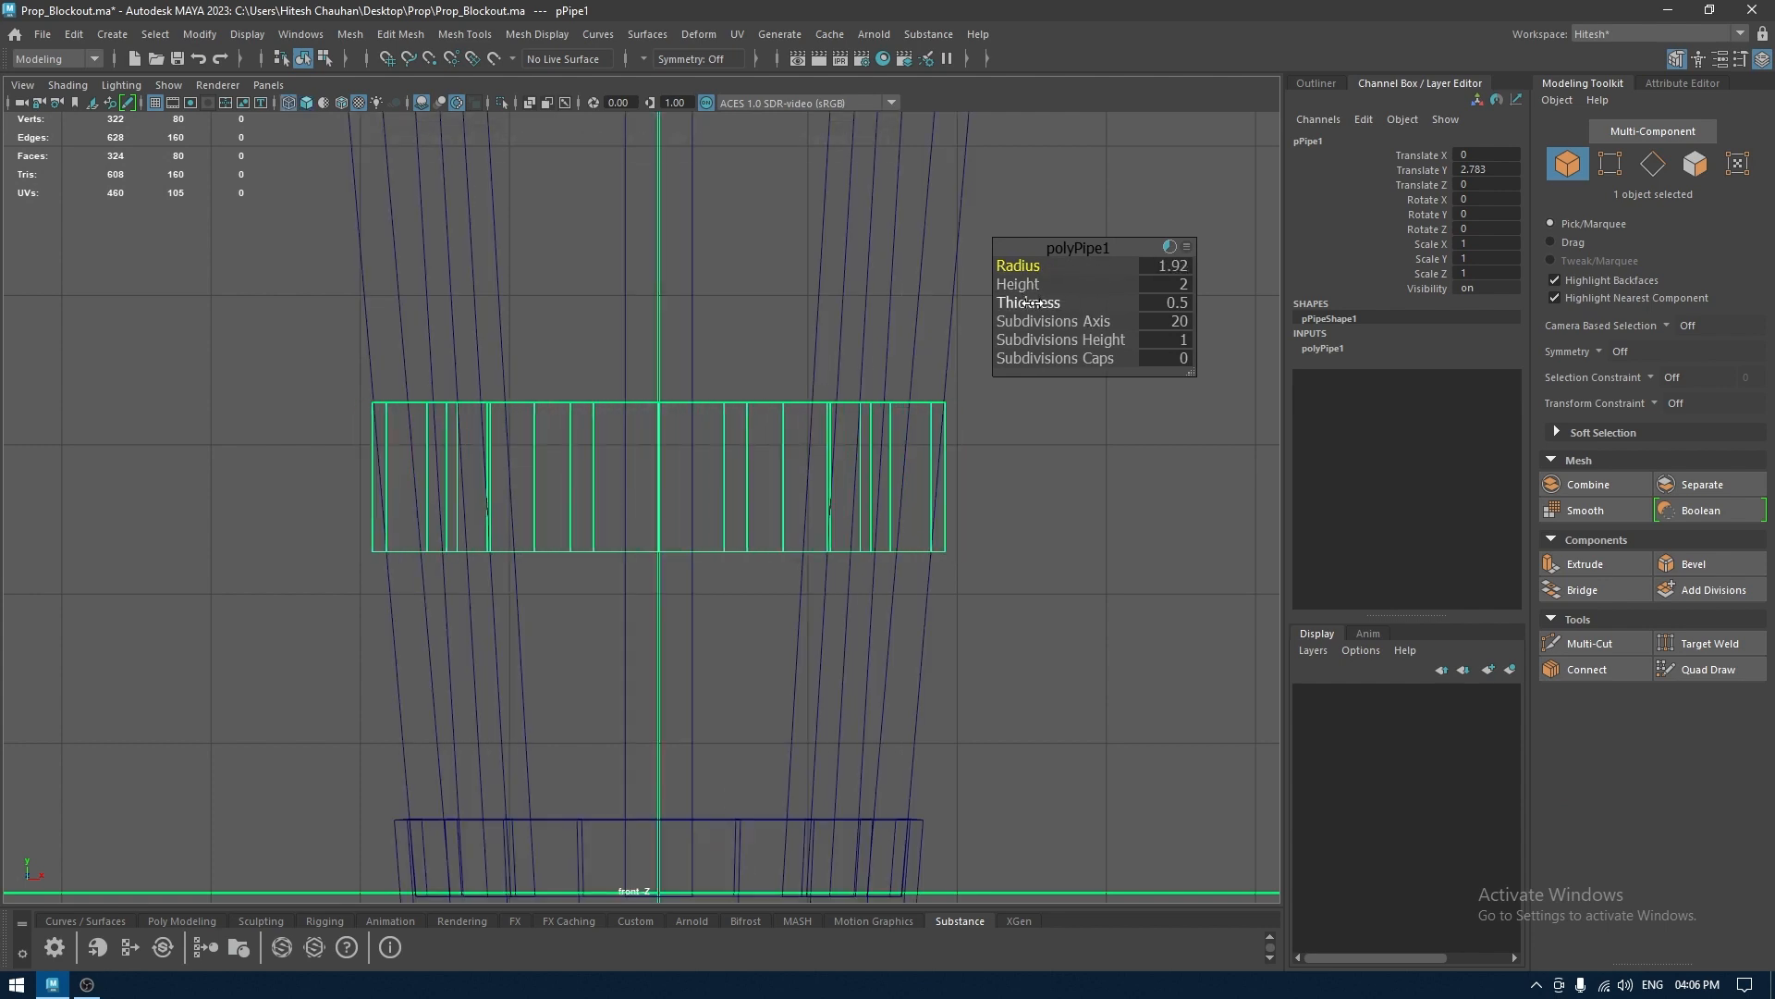
{"action": "left_click_drag", "start_coordinate": [1017, 267], "coordinate": [1012, 265]}
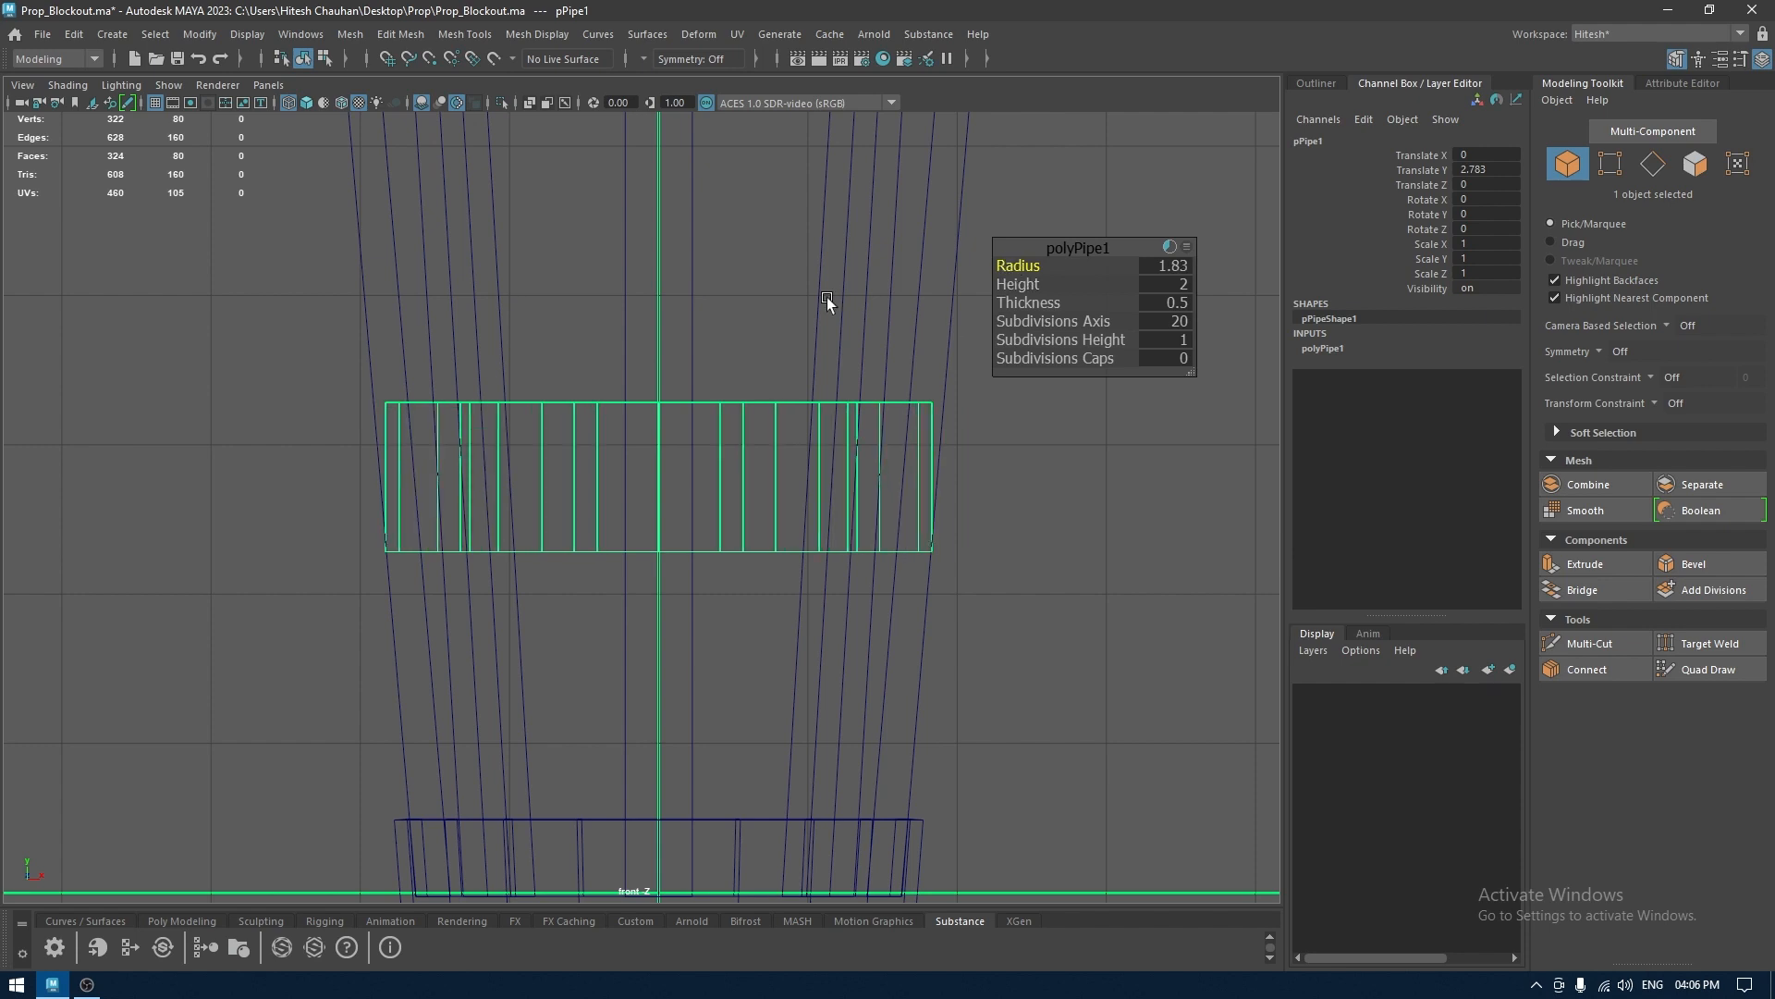
{"action": "scroll", "coordinate": [832, 297], "scroll_direction": "up", "scroll_amount": 3}
{"action": "left_click_drag", "start_coordinate": [1019, 282], "coordinate": [903, 297]}
Lower the pipe to about 1.28 in Y above the base tray and reduce its radius to 1.73
{"action": "key", "text": "w"}
{"action": "left_click_drag", "start_coordinate": [674, 361], "coordinate": [682, 595]}
{"action": "scroll", "coordinate": [753, 344], "scroll_direction": "down", "scroll_amount": 5}
{"action": "scroll", "coordinate": [709, 294], "scroll_direction": "up", "scroll_amount": 5}
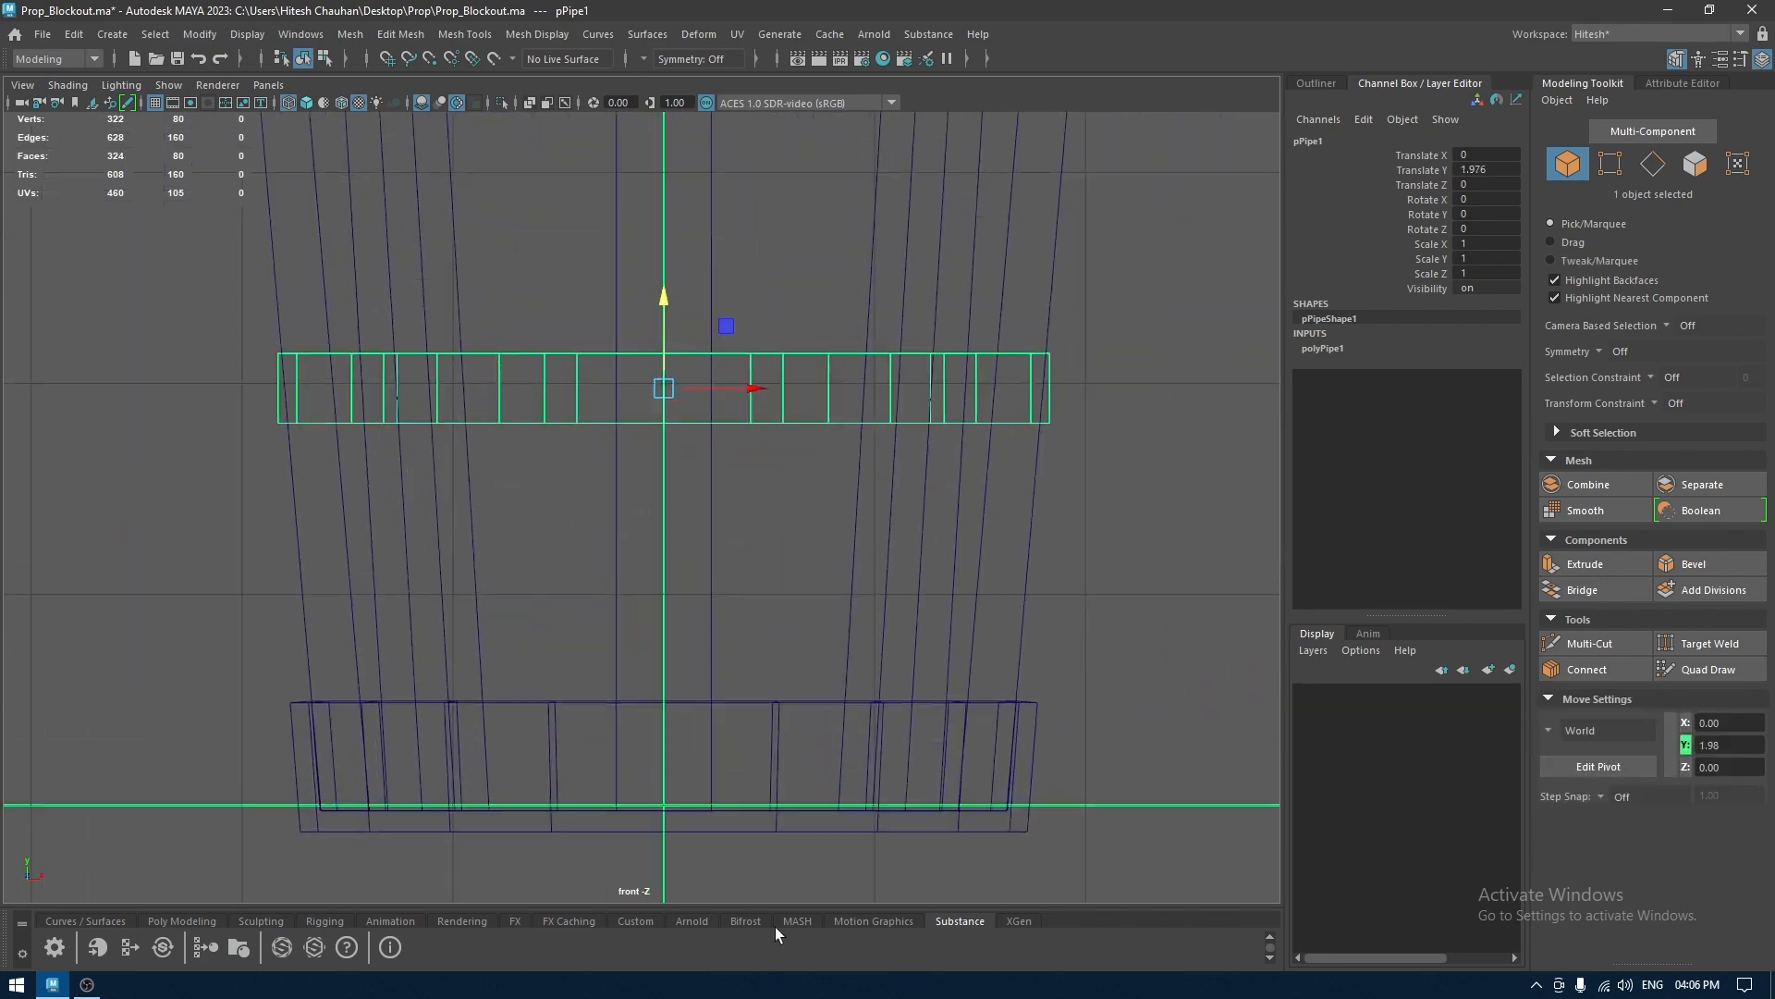
{"action": "left_click_drag", "start_coordinate": [658, 297], "coordinate": [684, 444]}
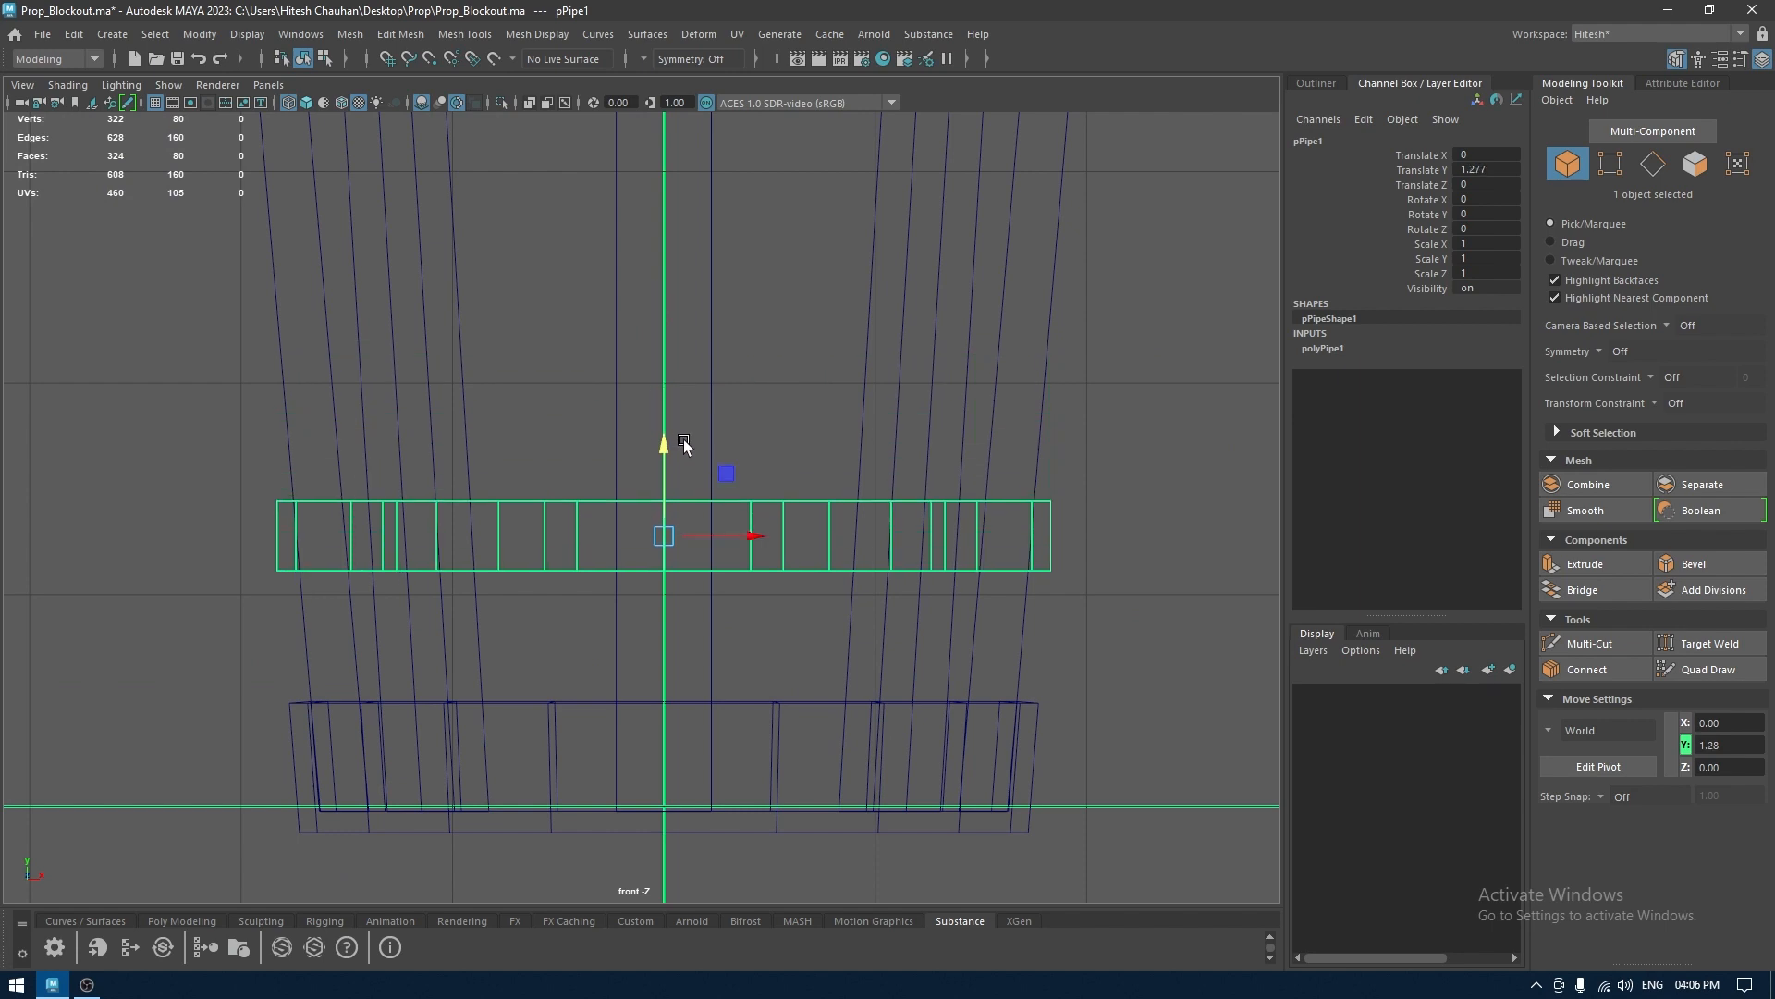
{"action": "key", "text": "t"}
{"action": "left_click_drag", "start_coordinate": [1024, 266], "coordinate": [1018, 265]}
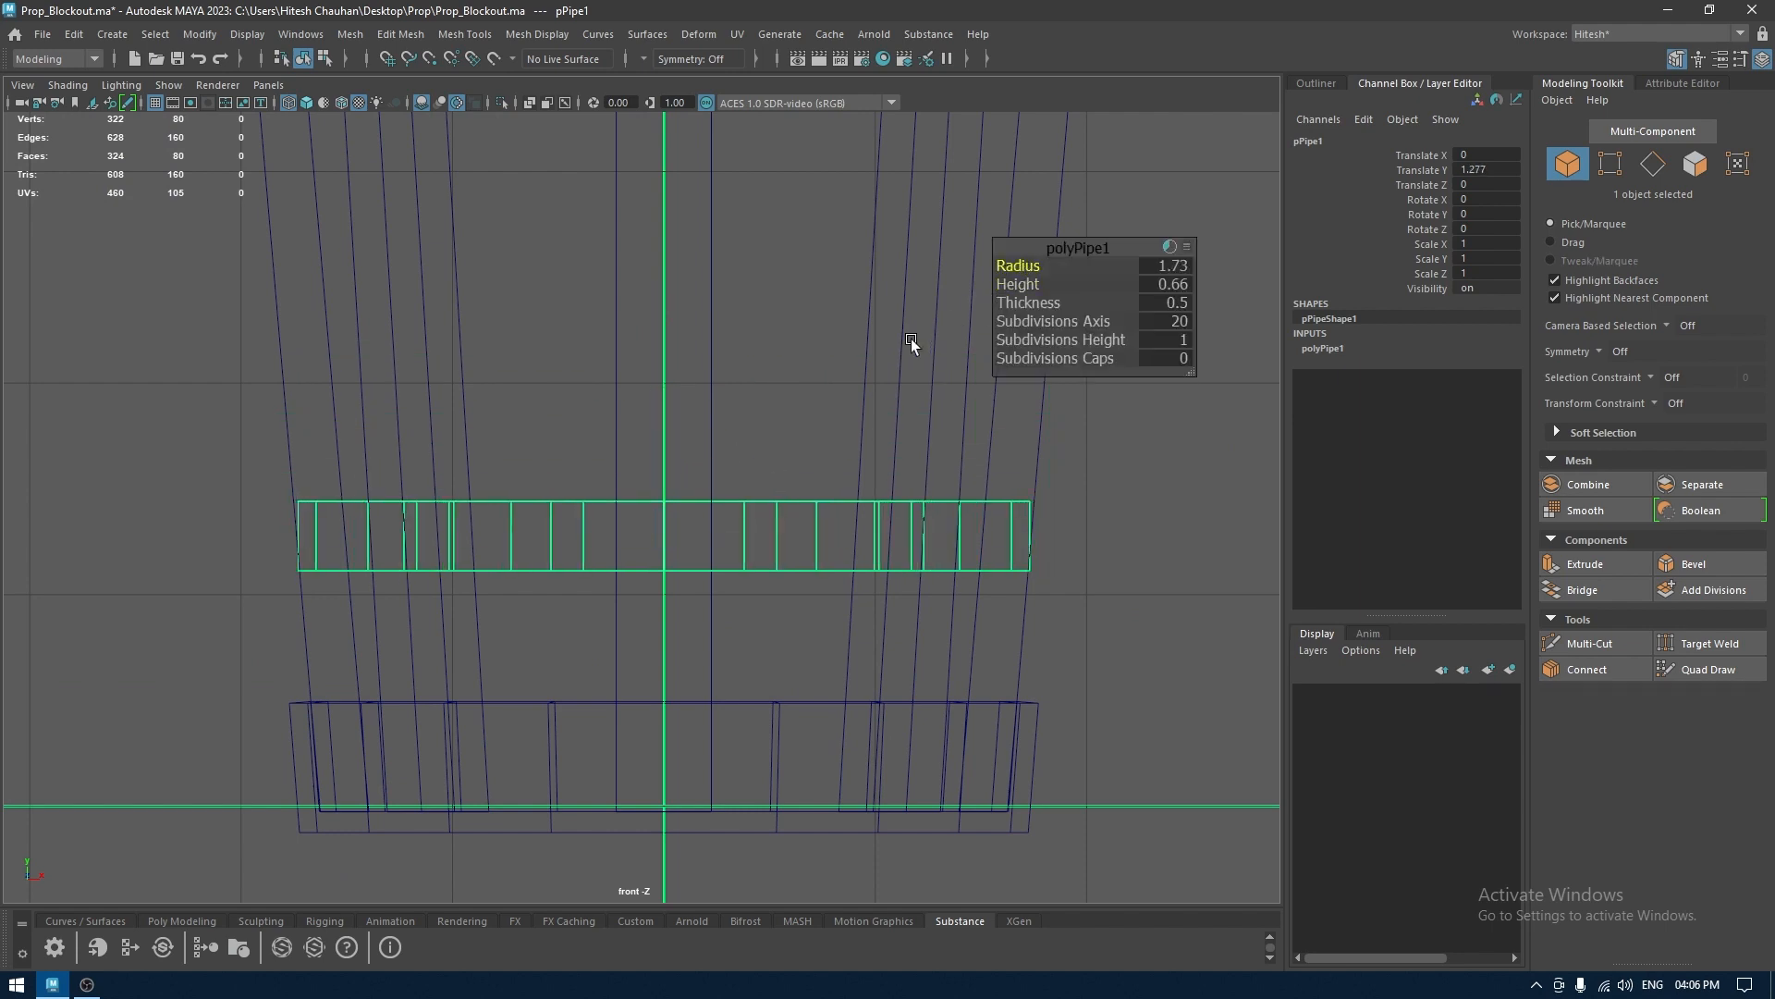
Thin the pipe into a narrow ring around the posts with radius 1.85, thickness 0.08 and height about 0.47
{"action": "key", "text": "space"}
{"action": "left_click_drag", "start_coordinate": [895, 344], "coordinate": [739, 355]}
{"action": "scroll", "coordinate": [636, 364], "scroll_direction": "up", "scroll_amount": 2}
{"action": "key", "text": "space"}
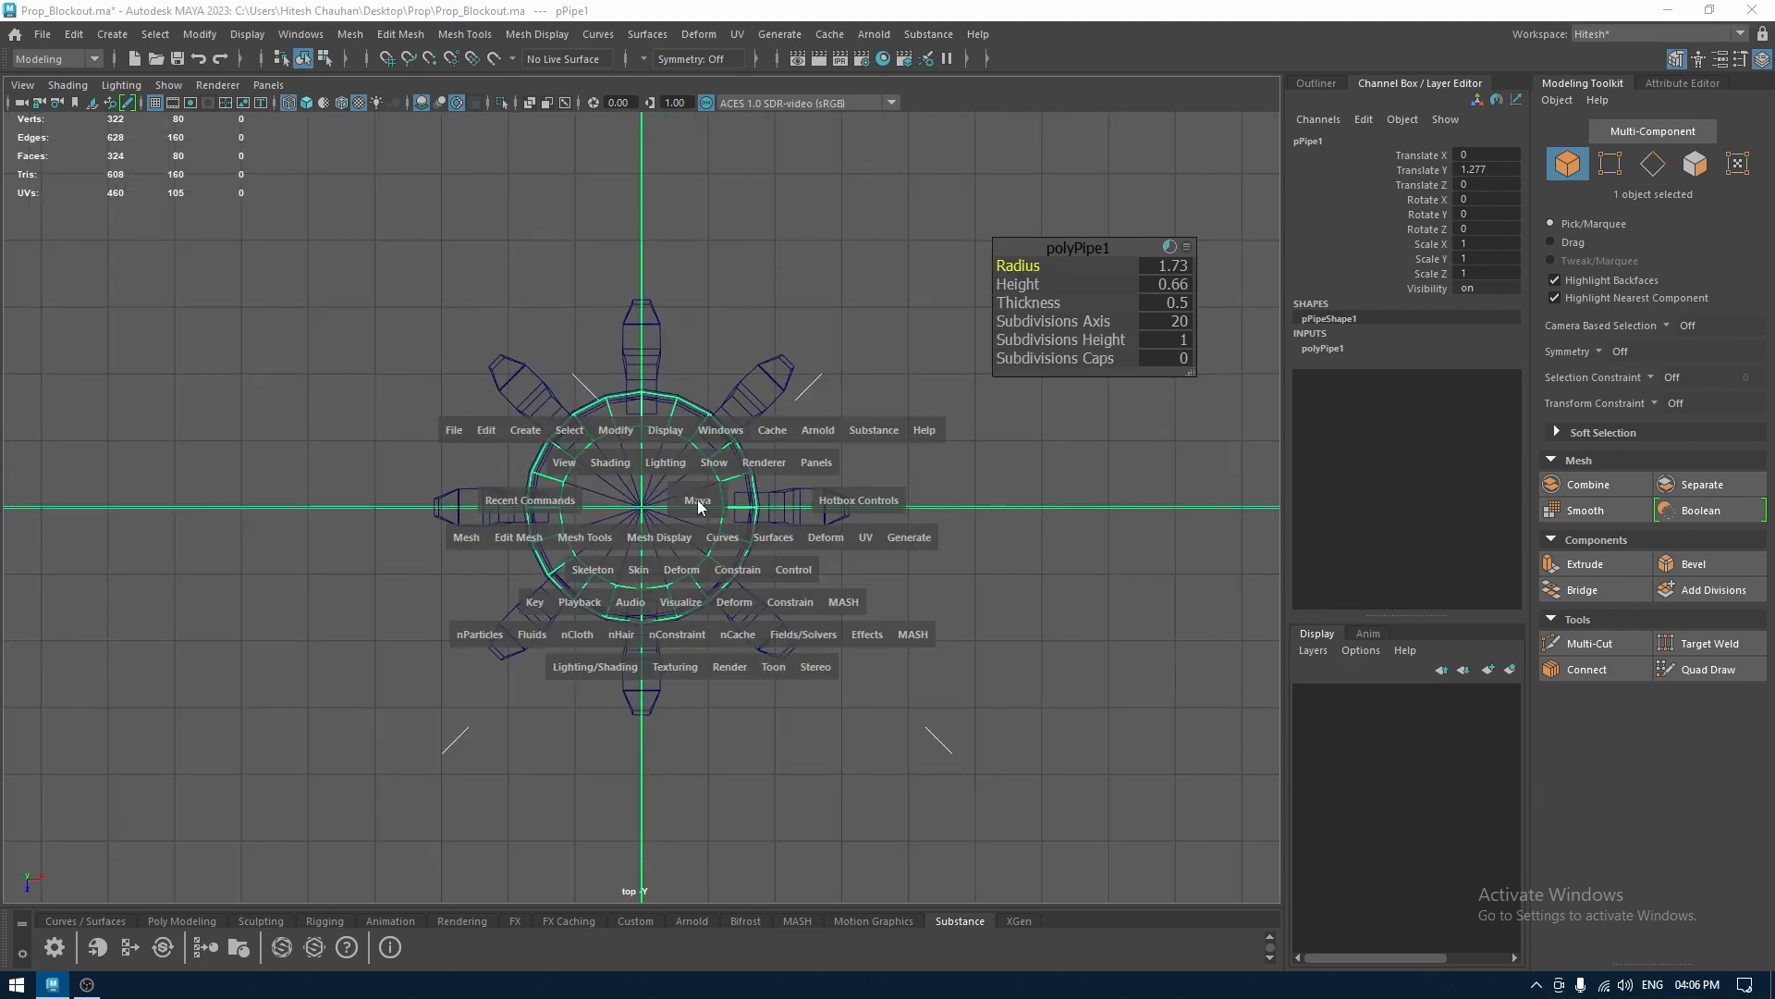
{"action": "mouse_move", "coordinate": [697, 501]}
{"action": "left_mouse_down"}
{"action": "mouse_move", "coordinate": [680, 390]}
{"action": "mouse_move", "coordinate": [675, 491]}
{"action": "left_mouse_up"}
{"action": "scroll", "coordinate": [681, 390], "scroll_direction": "up", "scroll_amount": 5}
{"action": "key", "text": "6"}
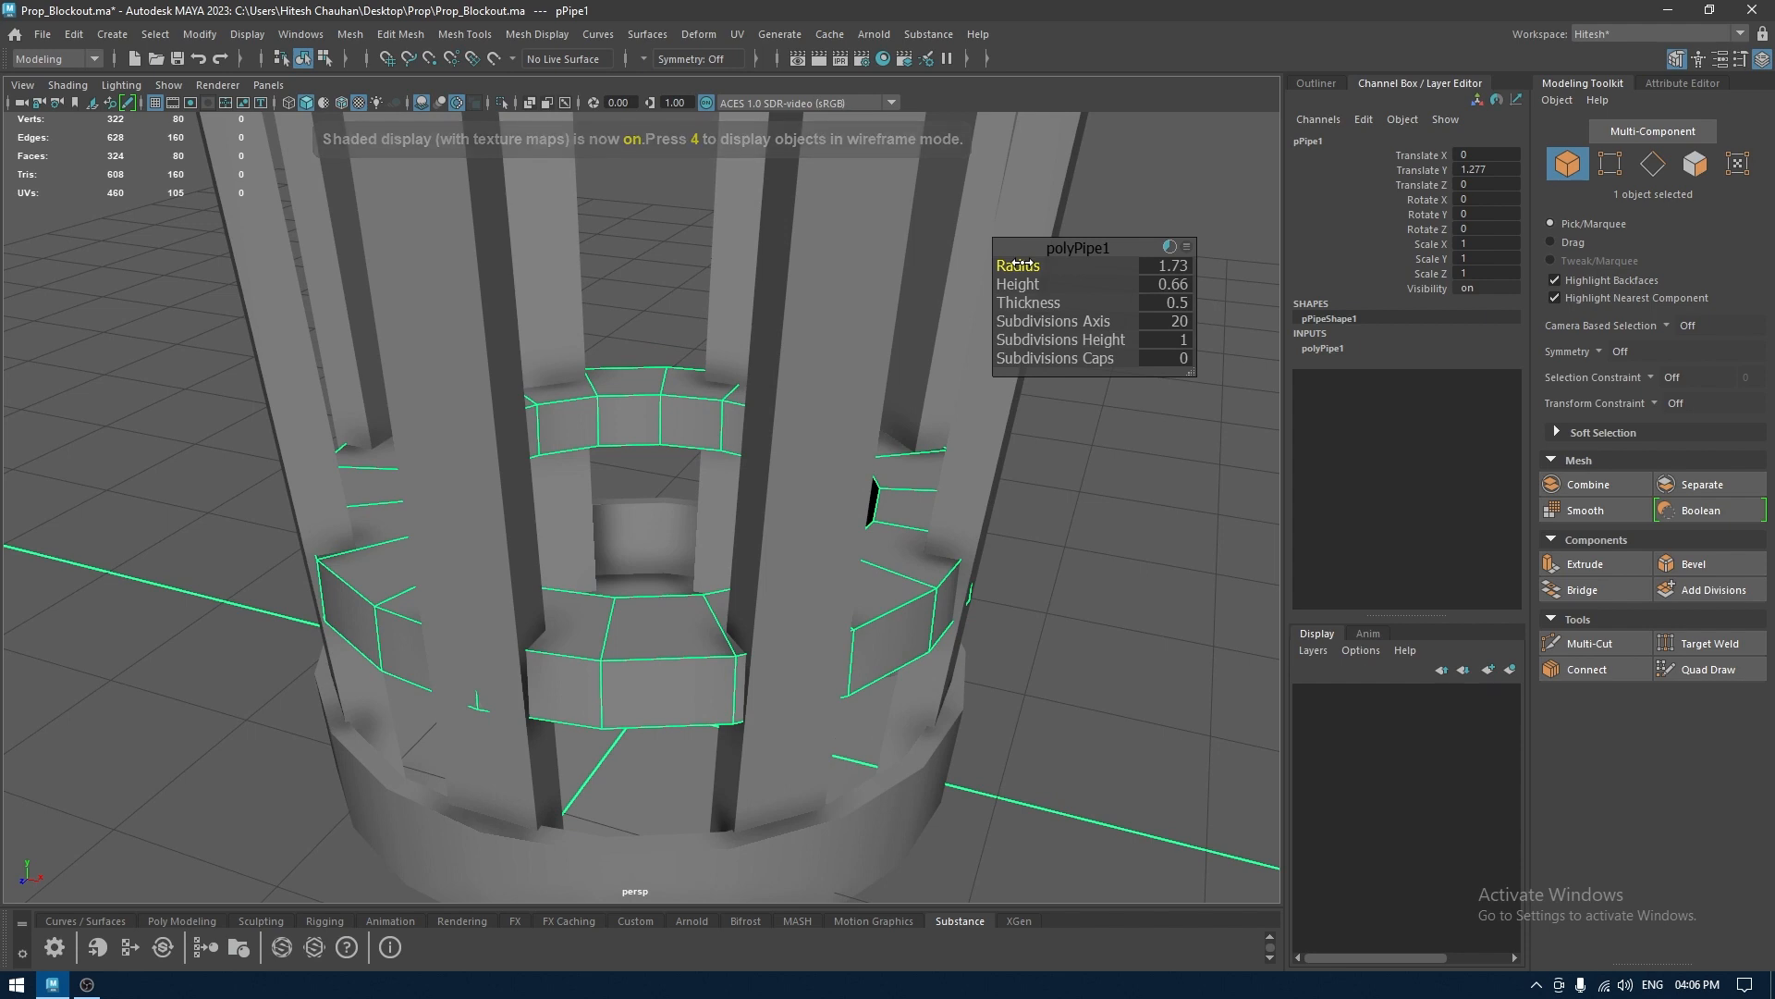
{"action": "left_click_drag", "start_coordinate": [1021, 263], "coordinate": [757, 536]}
{"action": "left_click_drag", "start_coordinate": [1021, 286], "coordinate": [746, 441]}
Reduce the ring's height to 0.4 and compare it with the posts and base tray from the front
{"action": "key", "text": "space"}
{"action": "scroll", "coordinate": [835, 413], "scroll_direction": "up", "scroll_amount": 1}
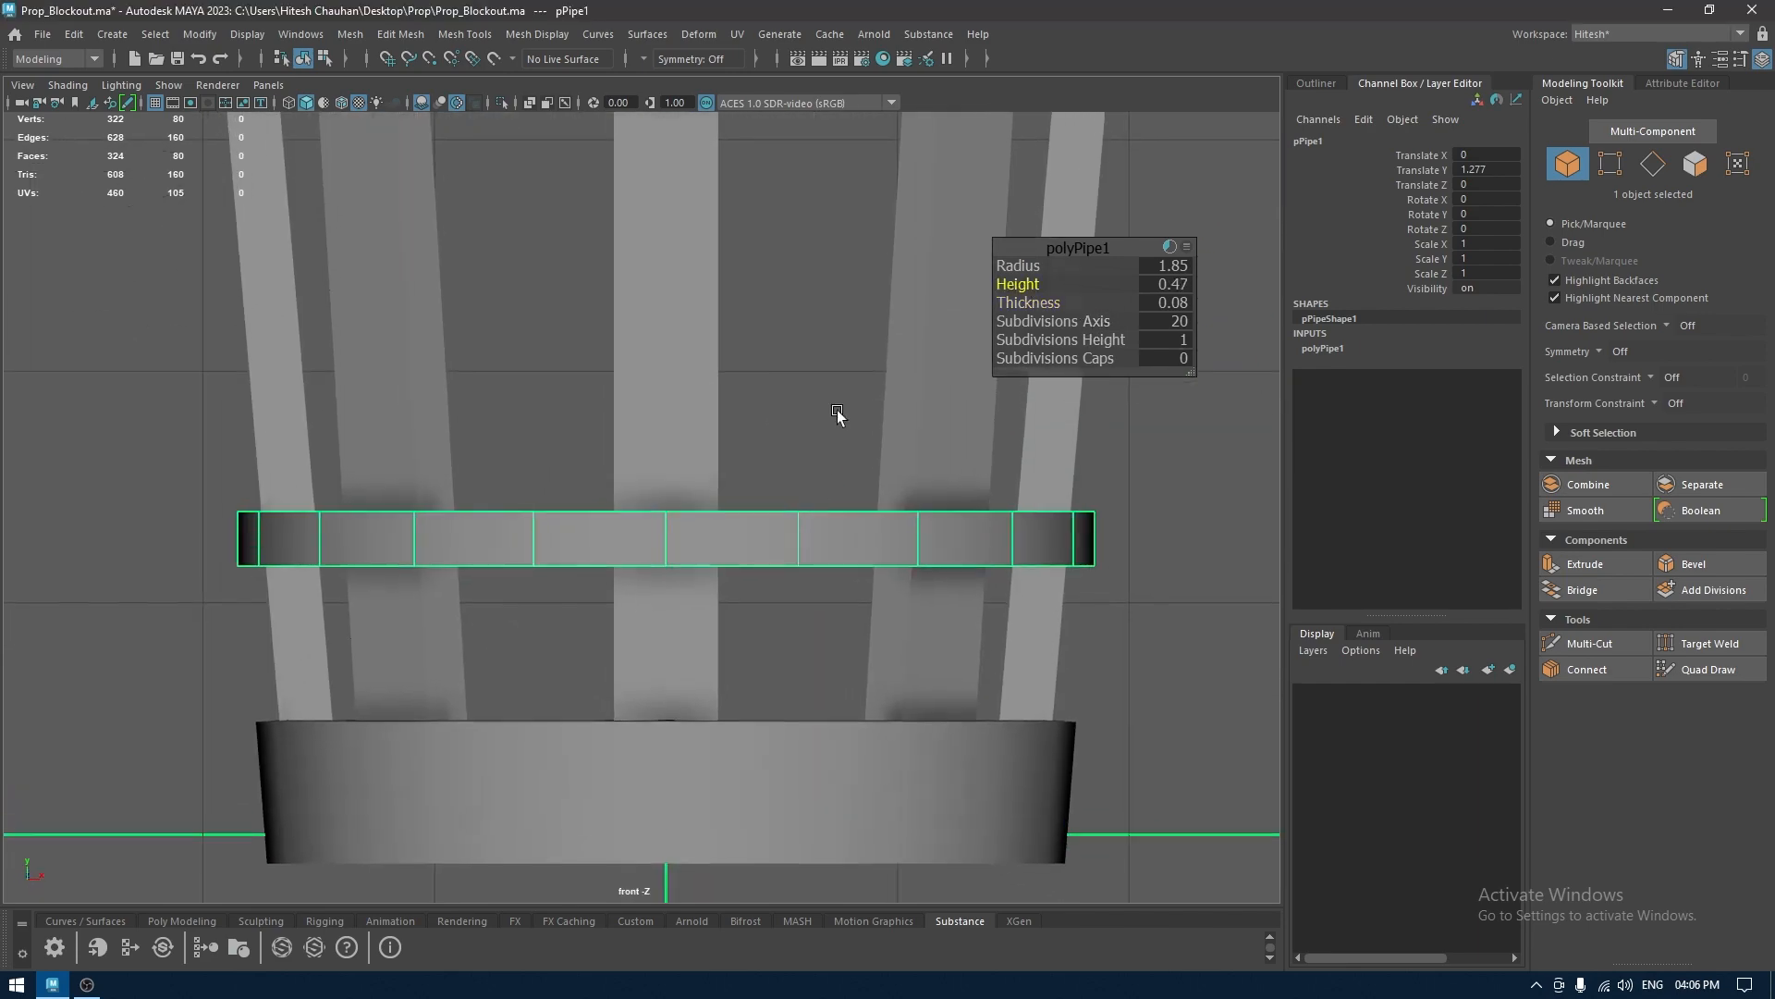
{"action": "left_click_drag", "start_coordinate": [1035, 283], "coordinate": [1032, 284]}
{"action": "scroll", "coordinate": [814, 444], "scroll_direction": "down", "scroll_amount": 7}
{"action": "middle_click_drag", "start_coordinate": [804, 404], "coordinate": [824, 342], "text": "alt"}
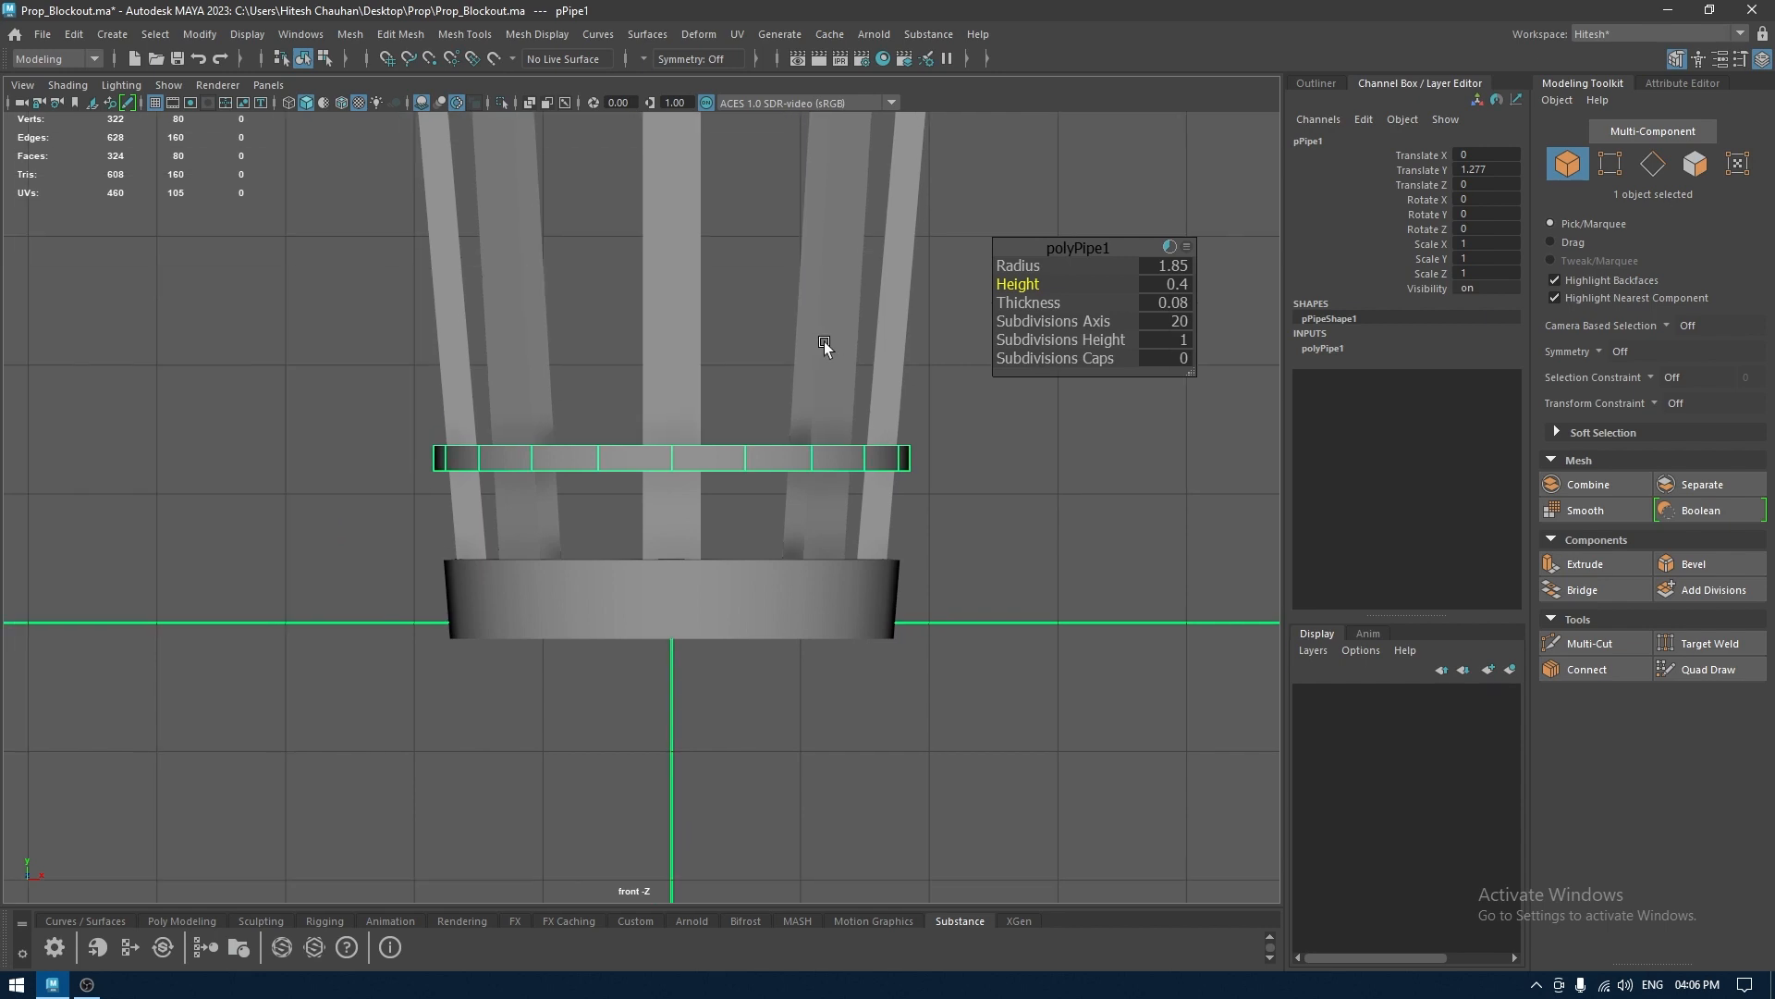
Try a thickness of 0.1 on the ring and return it to 0.08
{"action": "scroll", "coordinate": [742, 439], "scroll_direction": "up", "scroll_amount": 1}
{"action": "key", "text": "4"}
{"action": "scroll", "coordinate": [646, 592], "scroll_direction": "up", "scroll_amount": 5}
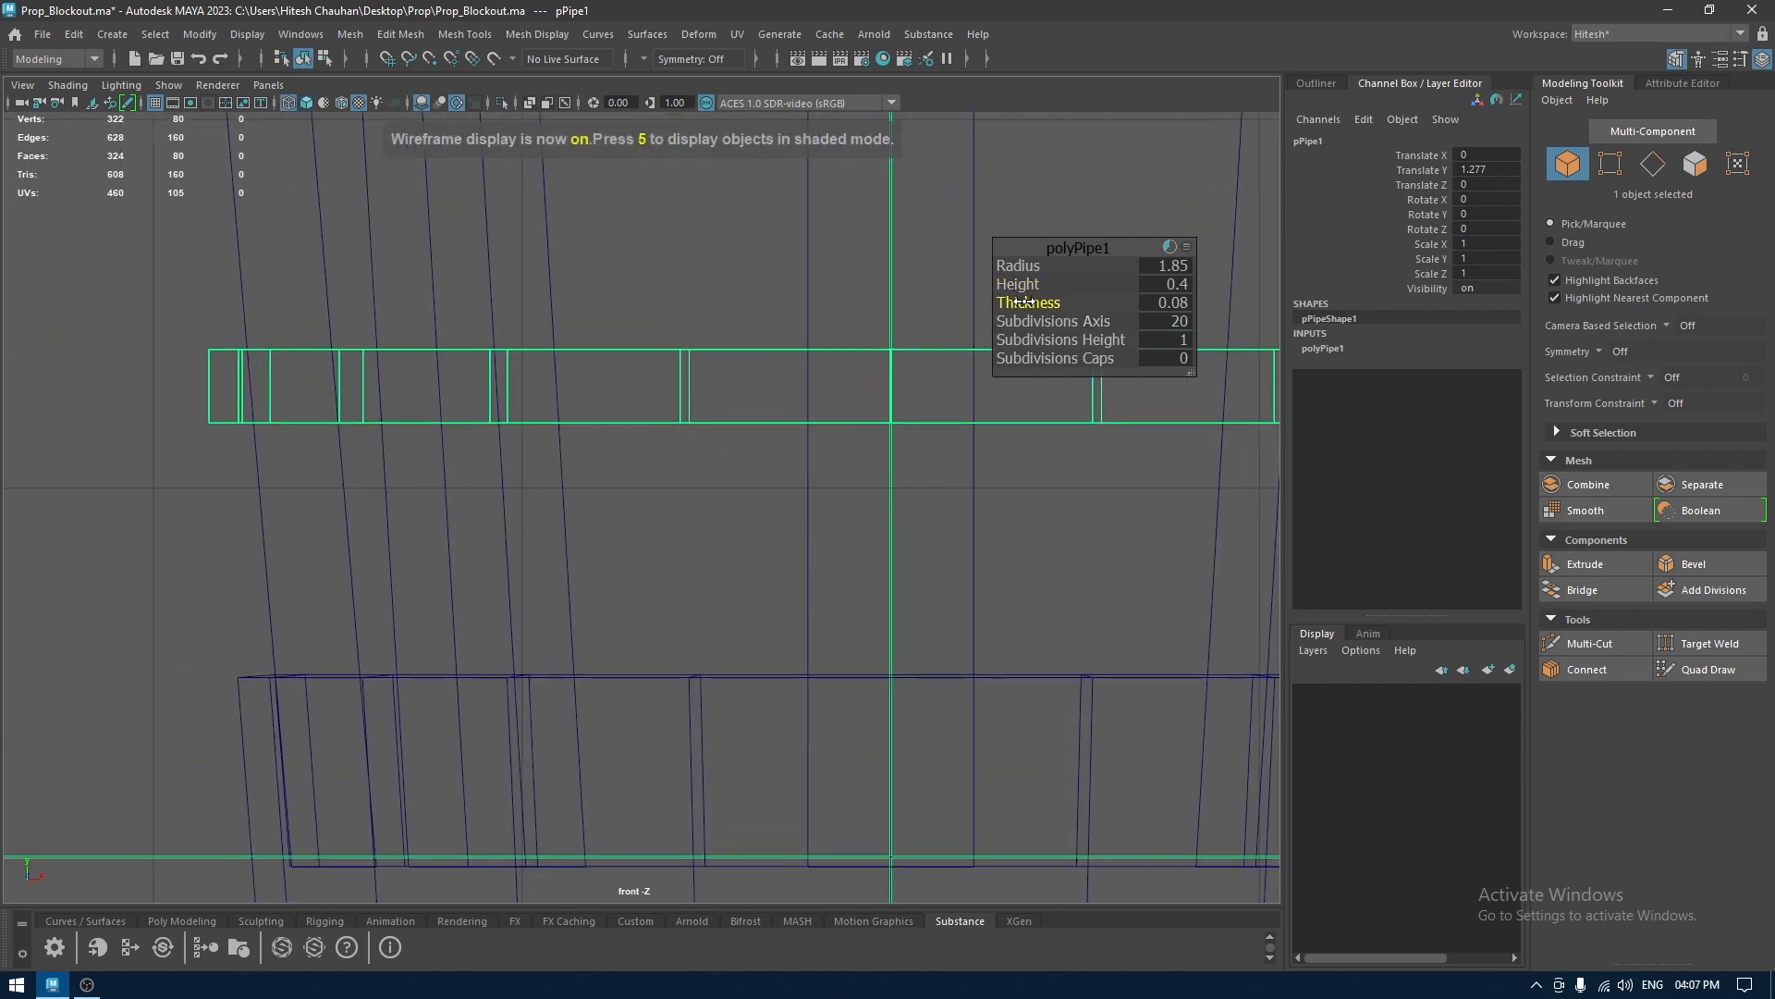
{"action": "left_click_drag", "start_coordinate": [1025, 302], "coordinate": [1027, 302]}
{"action": "key", "text": "space"}
{"action": "key", "text": "space"}
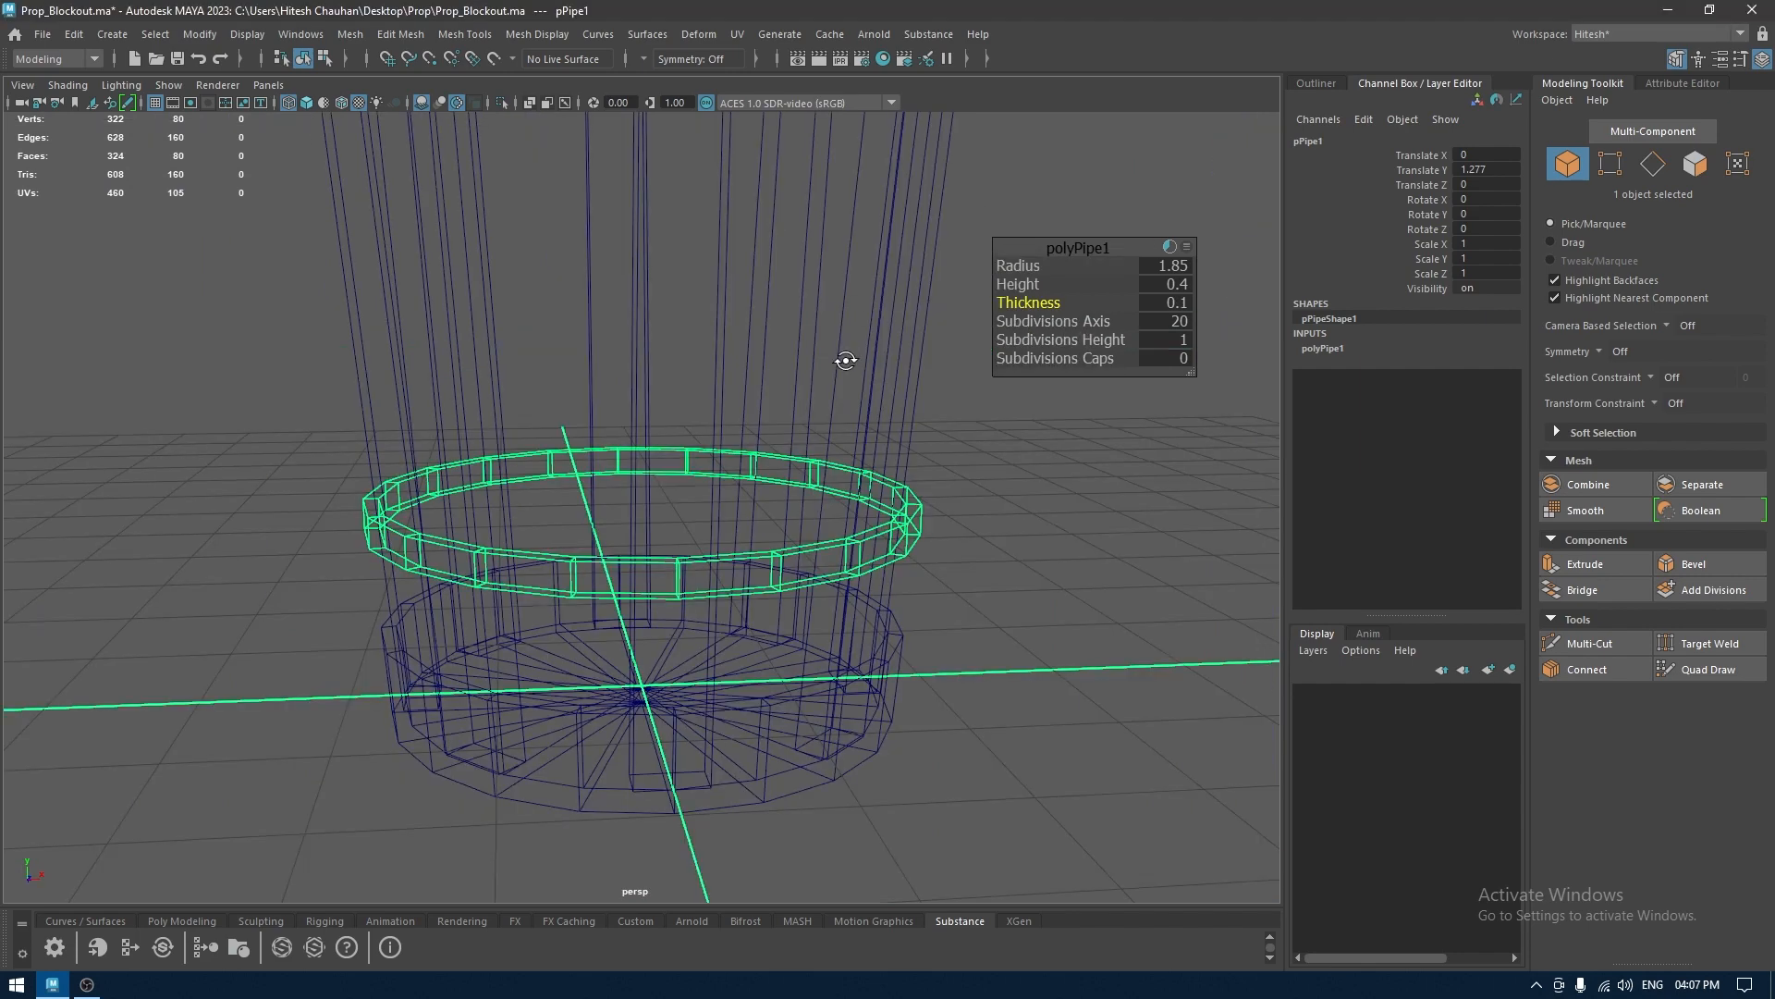
{"action": "left_click_drag", "start_coordinate": [844, 359], "coordinate": [841, 374], "text": "alt"}
{"action": "key", "text": "6"}
{"action": "left_click_drag", "start_coordinate": [754, 444], "coordinate": [865, 427], "text": "alt"}
{"action": "scroll", "coordinate": [864, 428], "scroll_direction": "up", "scroll_amount": 3}
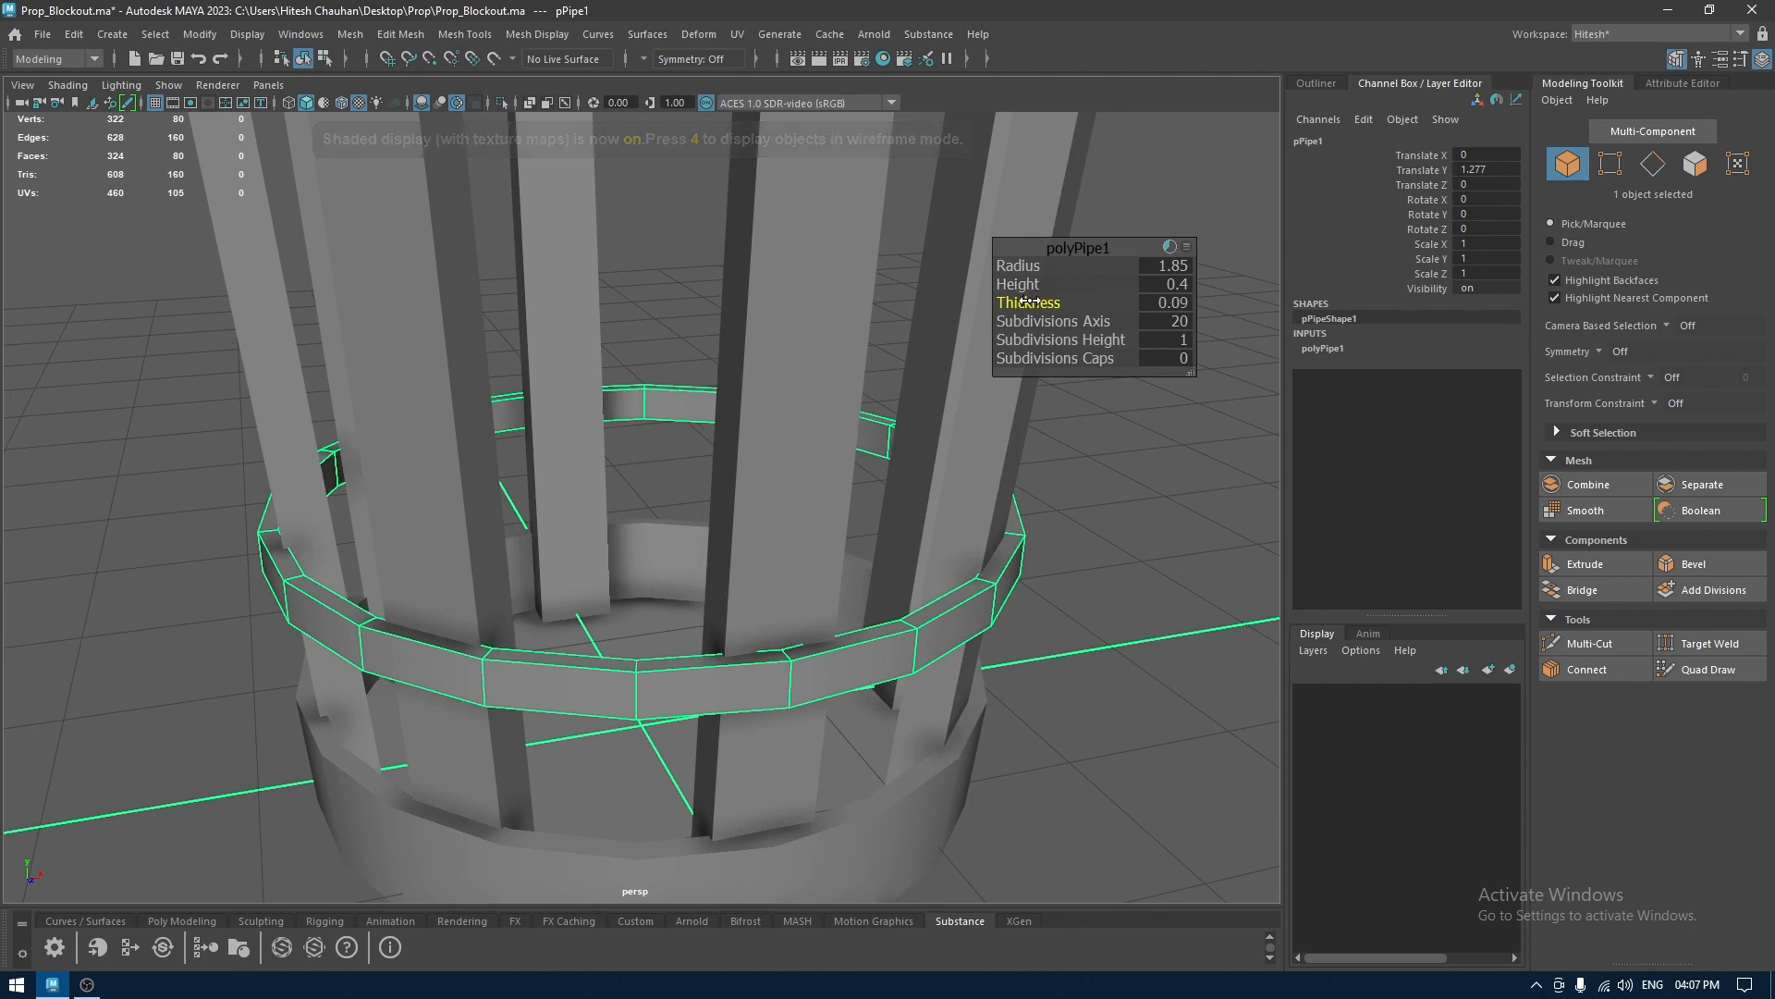
{"action": "left_click_drag", "start_coordinate": [1028, 301], "coordinate": [1023, 302]}
{"action": "left_click_drag", "start_coordinate": [622, 430], "coordinate": [813, 435], "text": "alt"}
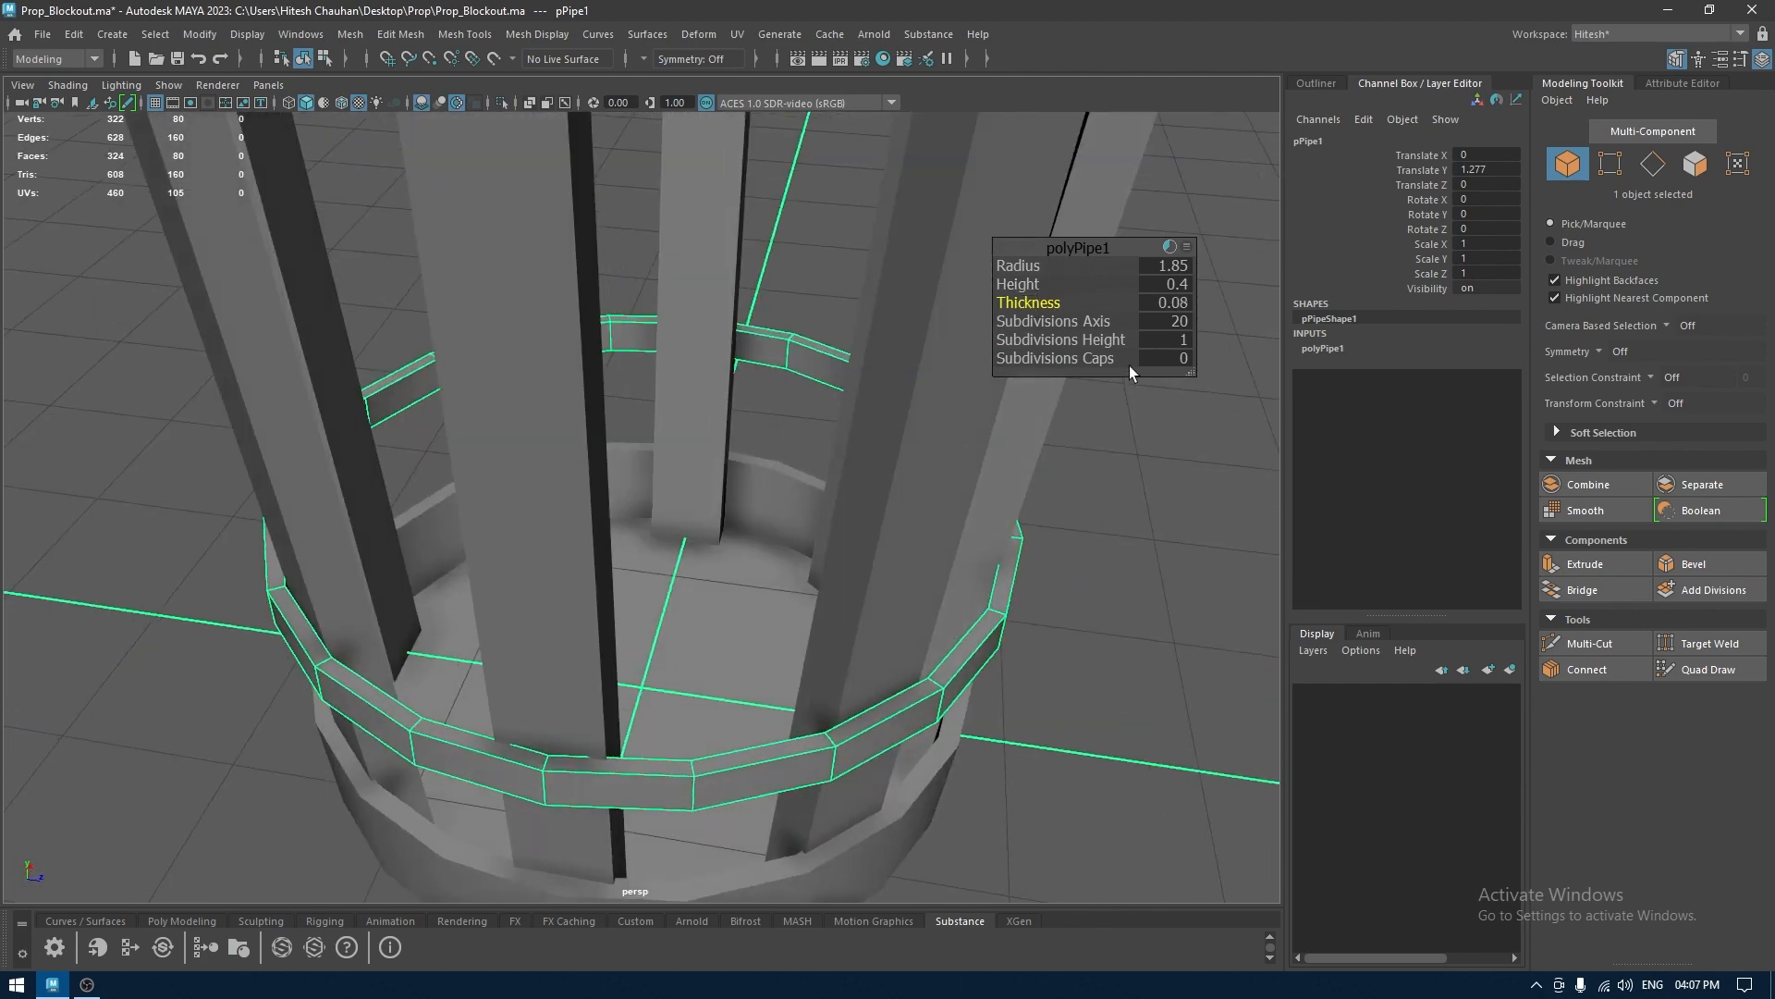
Try 26 and 30 axis subdivisions on the ring, judging its roundness from above
{"action": "left_click", "coordinate": [1173, 320]}
{"action": "type", "text": "26"}
{"action": "key", "text": "Return"}
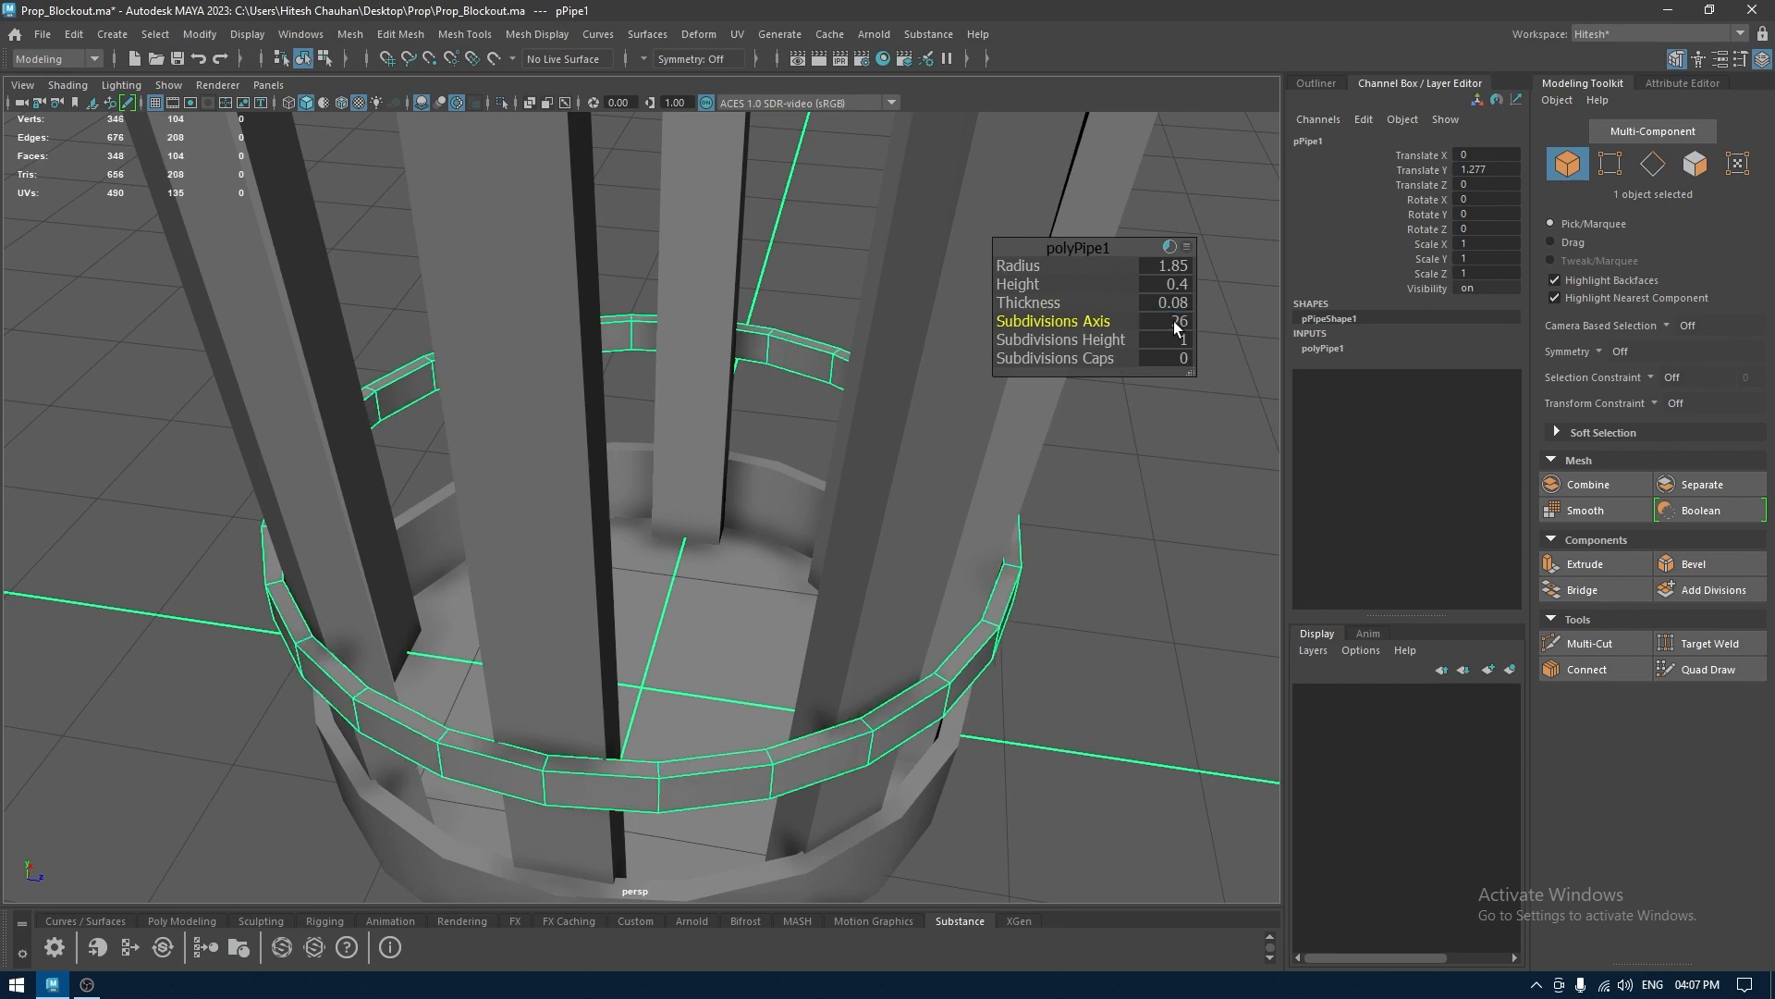
{"action": "left_click_drag", "start_coordinate": [832, 574], "coordinate": [690, 623], "text": "alt"}
{"action": "key", "text": "space"}
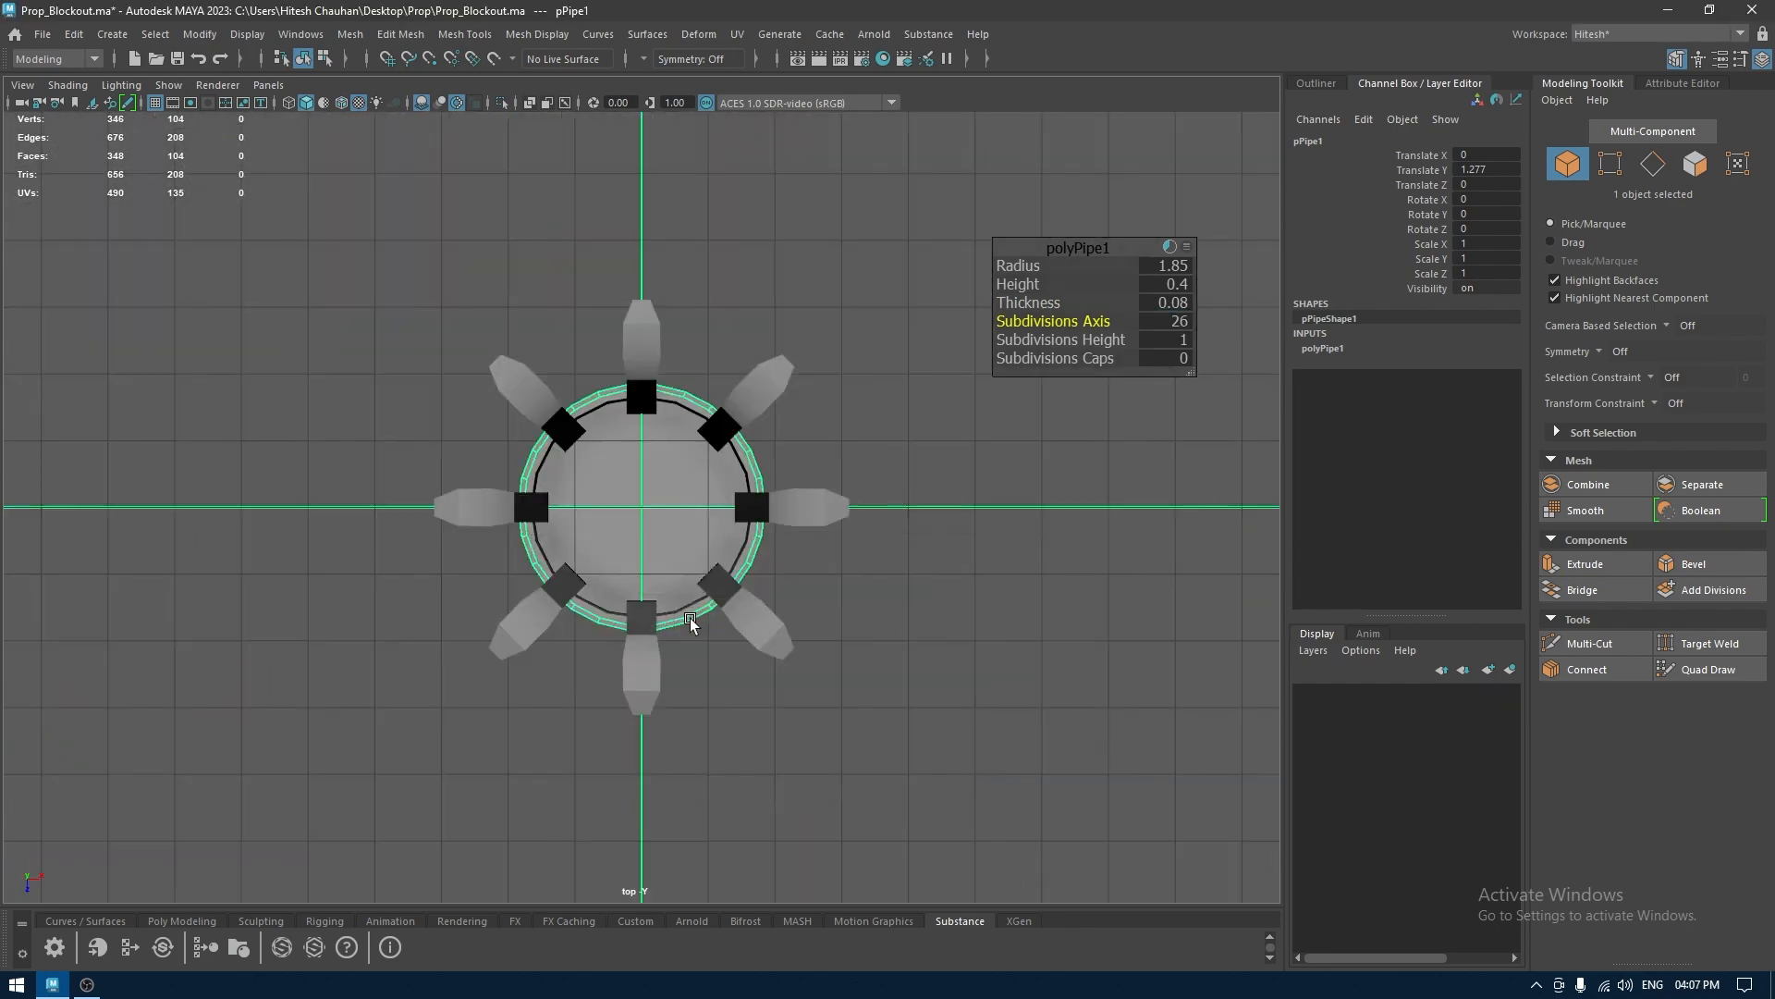
{"action": "right_click_drag", "start_coordinate": [707, 642], "coordinate": [927, 983], "text": "alt"}
{"action": "right_click_drag", "start_coordinate": [518, 212], "coordinate": [684, 438], "text": "alt"}
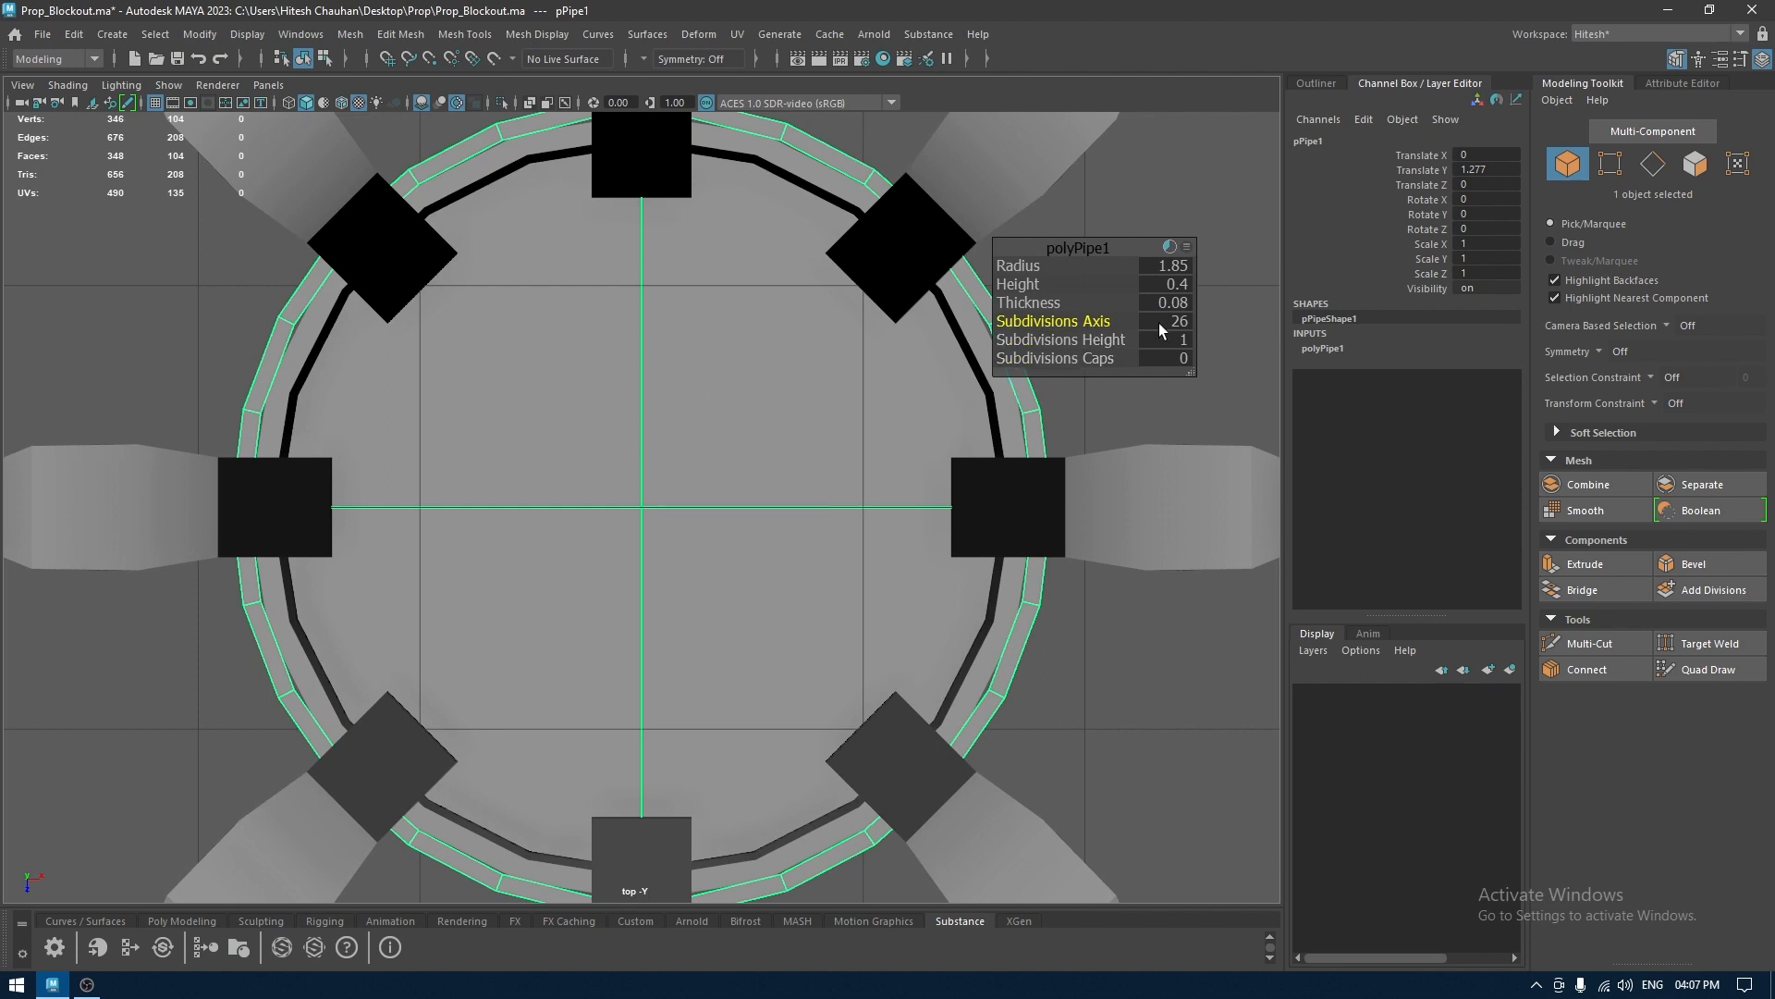
{"action": "type", "text": "30"}
{"action": "key", "text": "Return"}
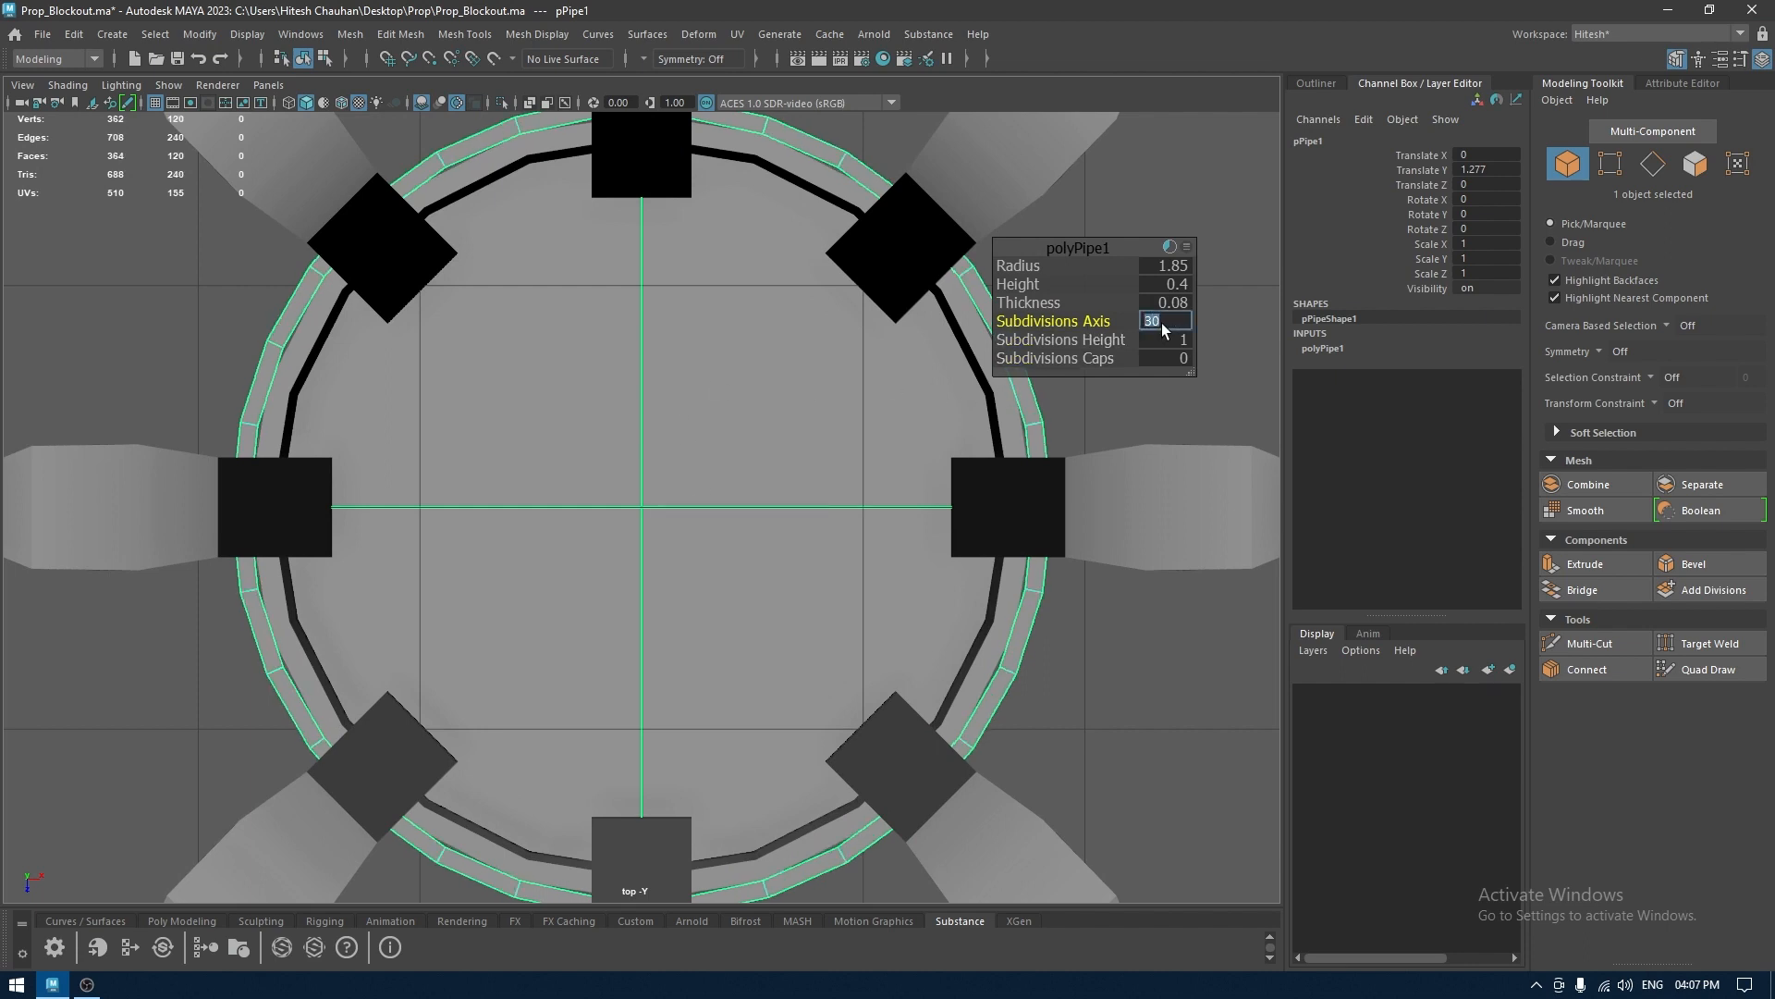
Set the ring's axis subdivisions to 40 and check the smoother ring against the posts in perspective
{"action": "left_click", "coordinate": [1081, 326]}
{"action": "left_click_drag", "start_coordinate": [1116, 317], "coordinate": [1768, 285]}
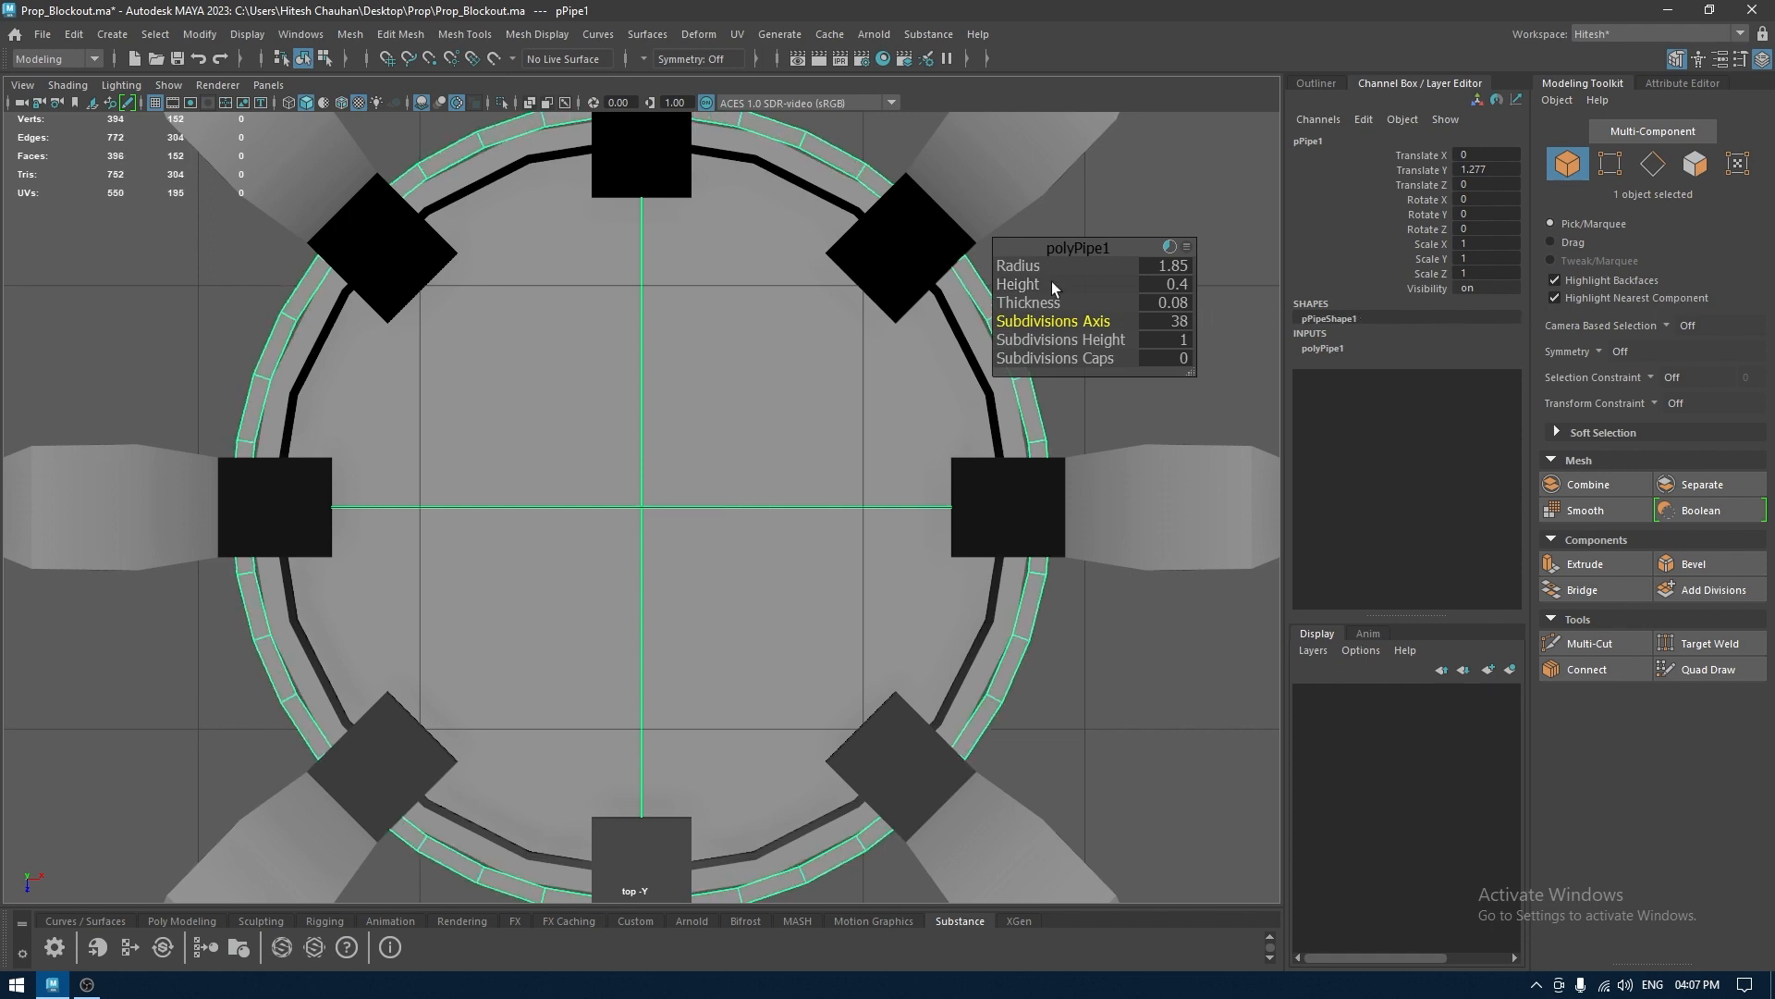
{"action": "type", "text": "0"}
{"action": "key", "text": "Return"}
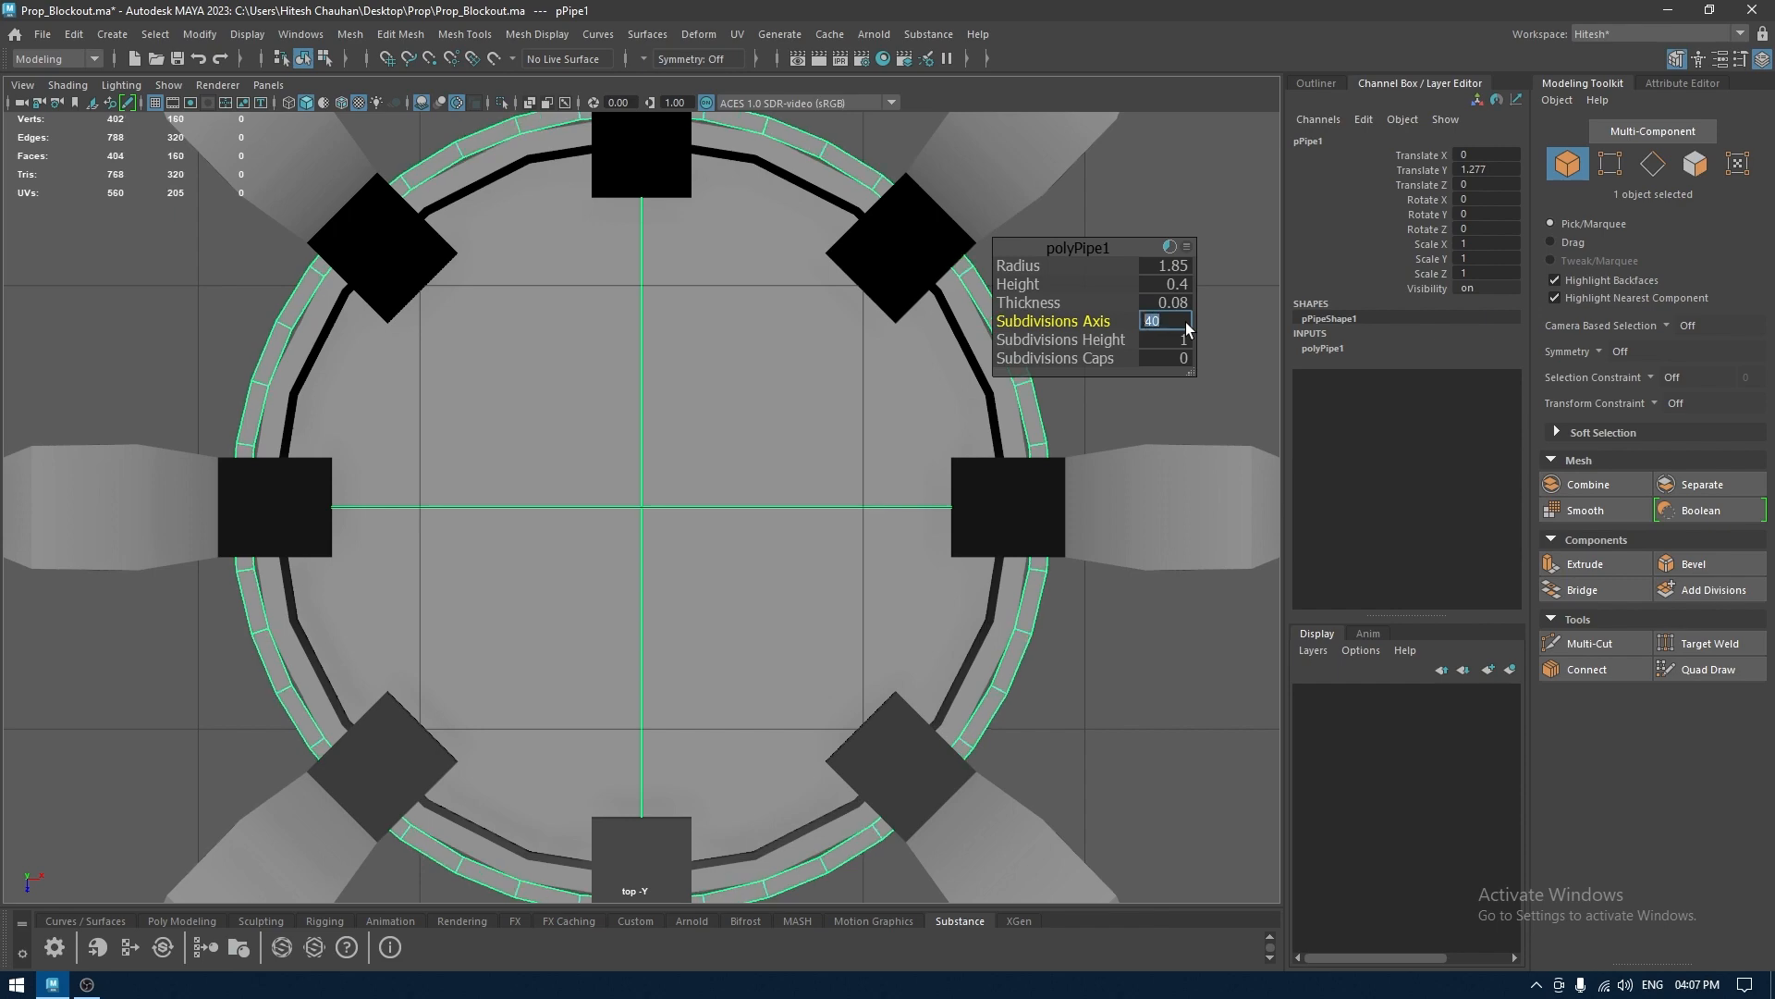
{"action": "left_click", "coordinate": [1125, 253]}
{"action": "key", "text": "w"}
{"action": "key", "text": "space"}
{"action": "left_click_drag", "start_coordinate": [1125, 254], "coordinate": [1125, 205]}
{"action": "key", "text": "6"}
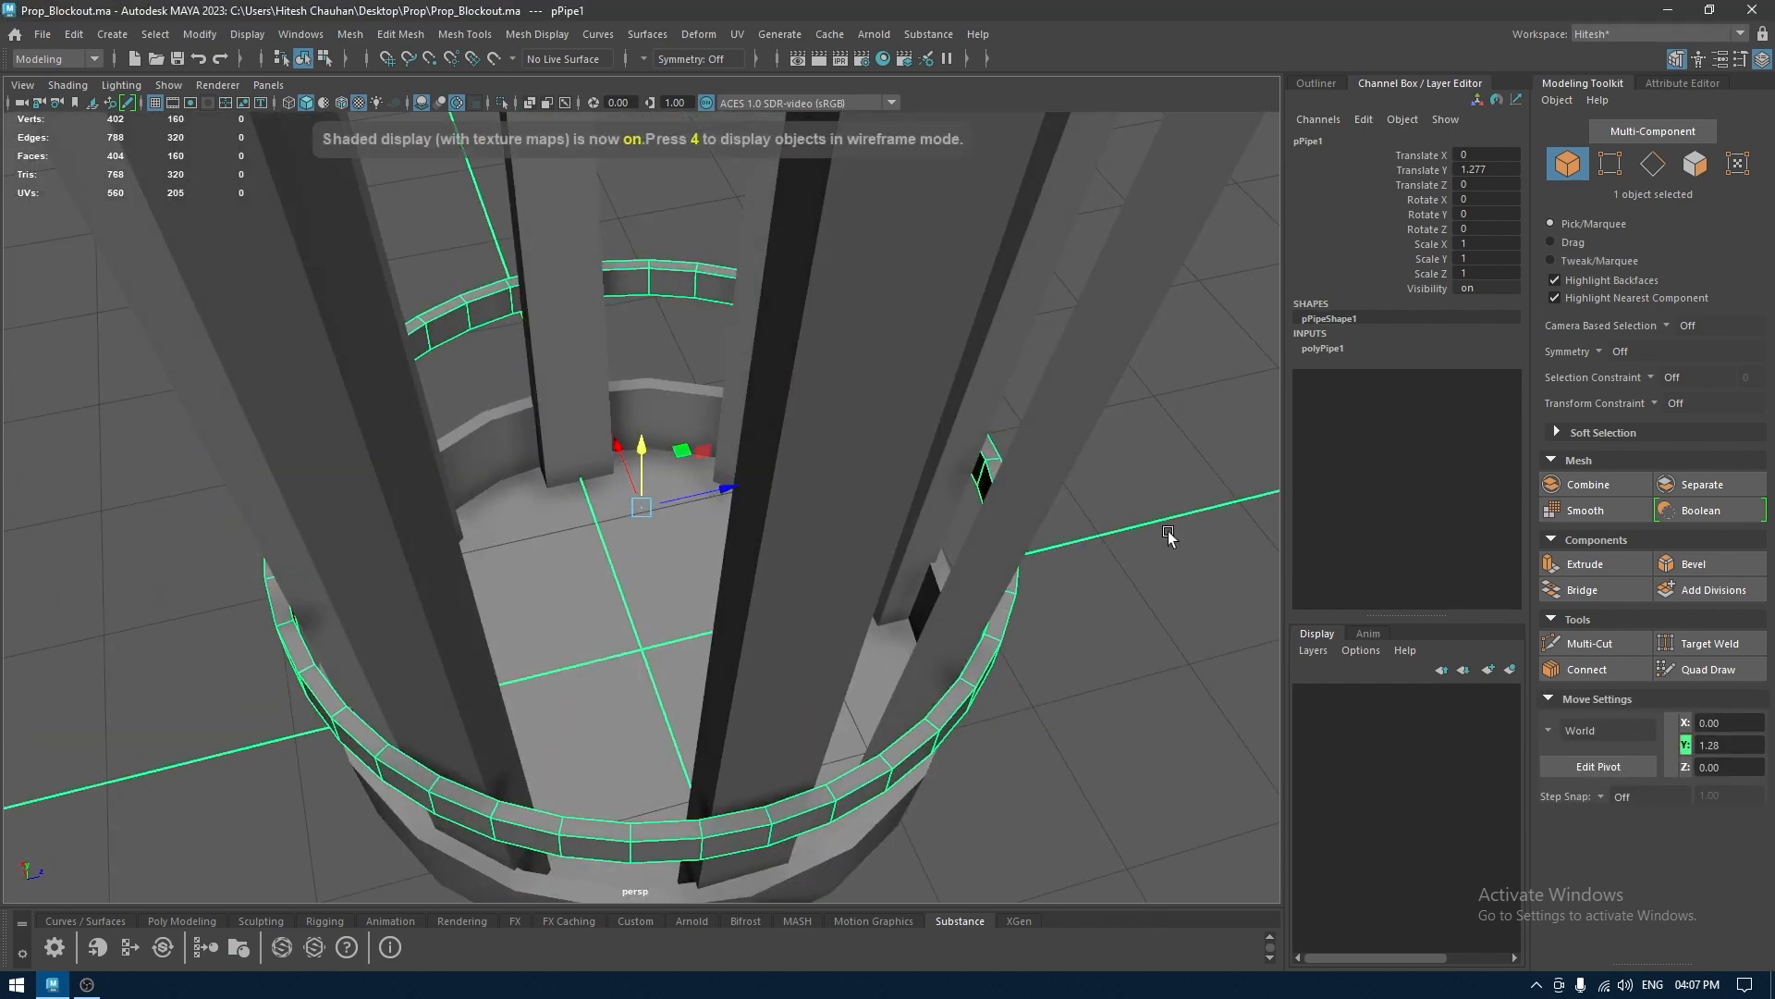
{"action": "left_click", "coordinate": [1045, 602]}
{"action": "key", "text": "a"}
{"action": "left_click", "coordinate": [714, 551]}
{"action": "mouse_move", "coordinate": [717, 605]}
{"action": "left_mouse_down", "text": "alt"}
{"action": "mouse_move", "coordinate": [720, 570]}
{"action": "mouse_move", "coordinate": [723, 617]}
{"action": "left_mouse_up", "text": "alt"}
Try a duplicate of the ring raised to about 2.91 in Y, and delete the copy
{"action": "key", "text": "space"}
{"action": "scroll", "coordinate": [694, 523], "scroll_direction": "down", "scroll_amount": 10}
{"action": "scroll", "coordinate": [726, 459], "scroll_direction": "up", "scroll_amount": 2}
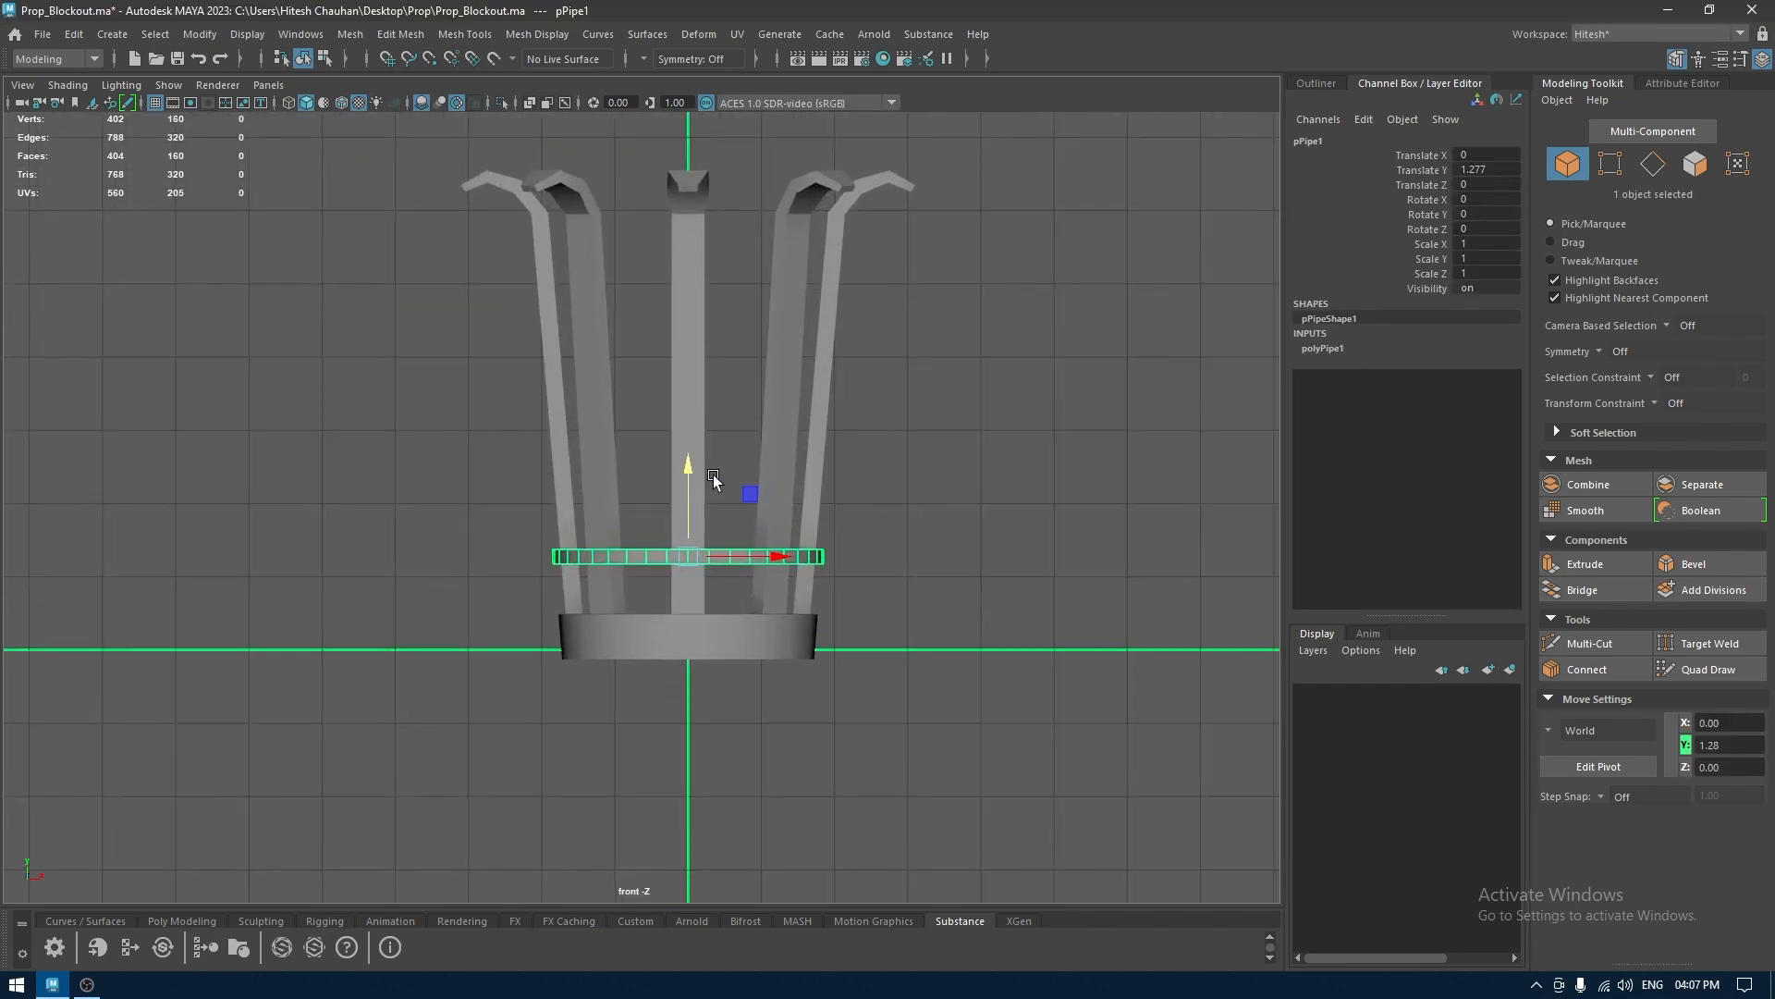
{"action": "key", "text": "ctrl+d"}
{"action": "left_click_drag", "start_coordinate": [694, 467], "coordinate": [680, 342]}
{"action": "scroll", "coordinate": [767, 548], "scroll_direction": "up", "scroll_amount": 4}
{"action": "key", "text": "space"}
{"action": "left_click_drag", "start_coordinate": [767, 548], "coordinate": [725, 403]}
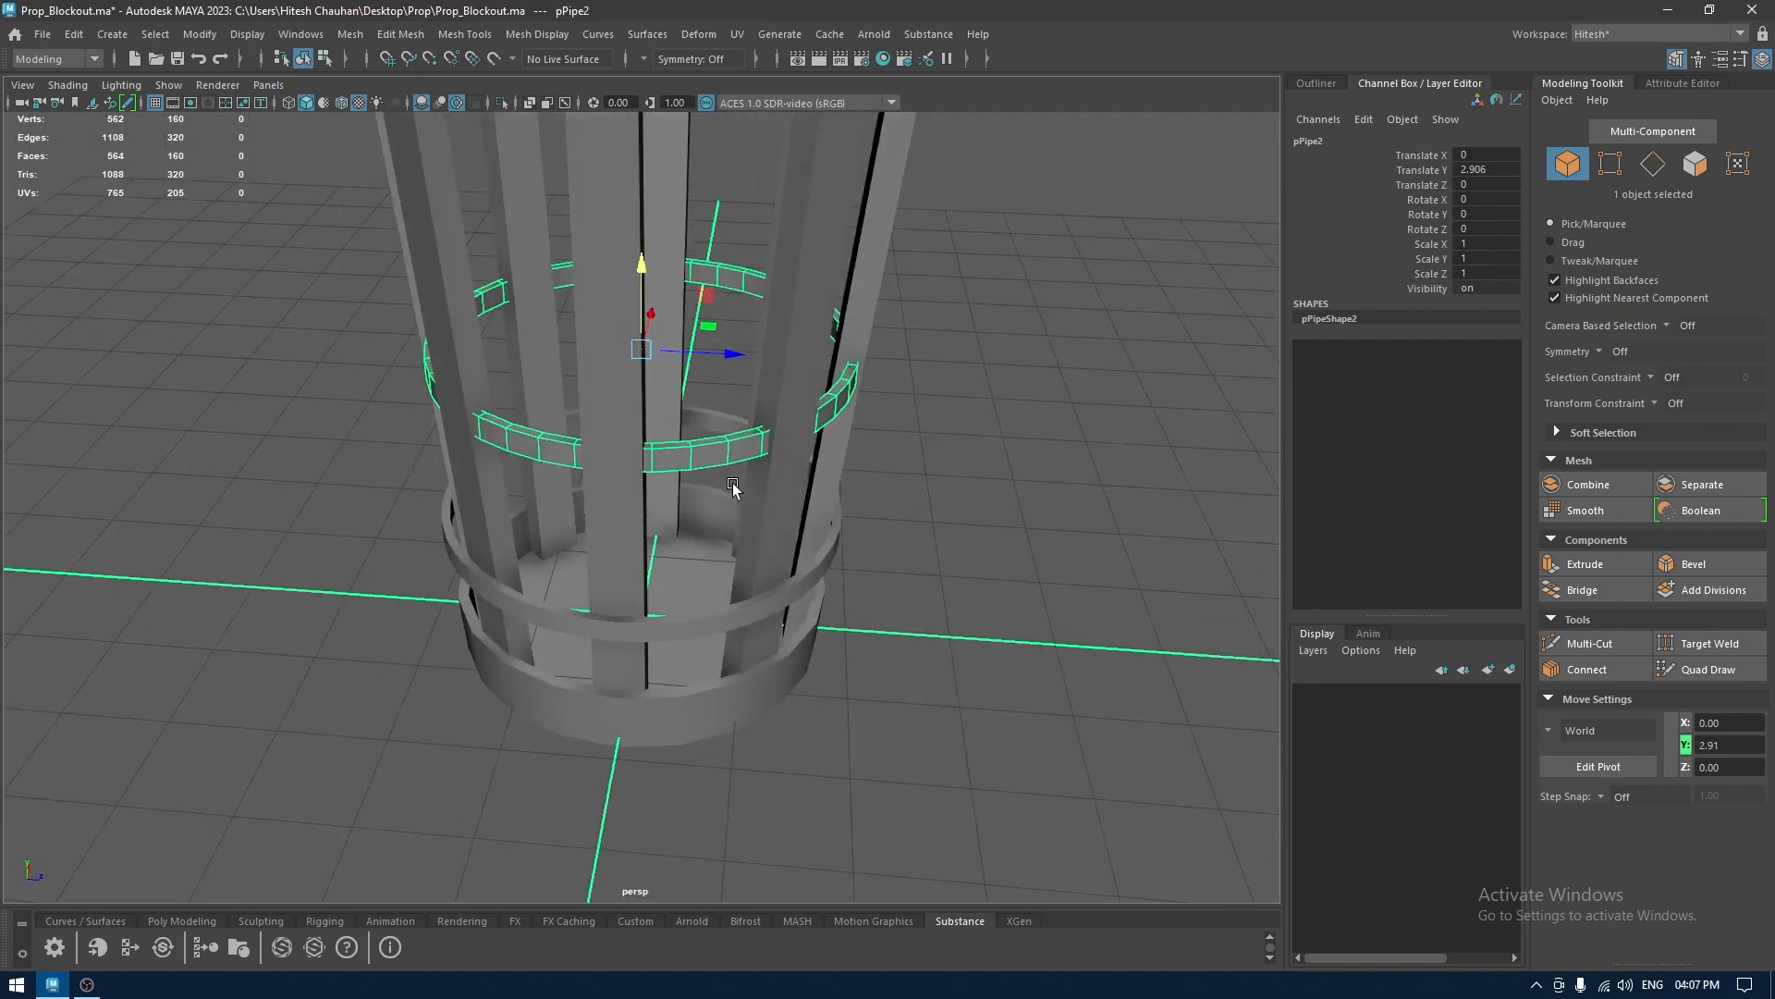
{"action": "key", "text": "Delete"}
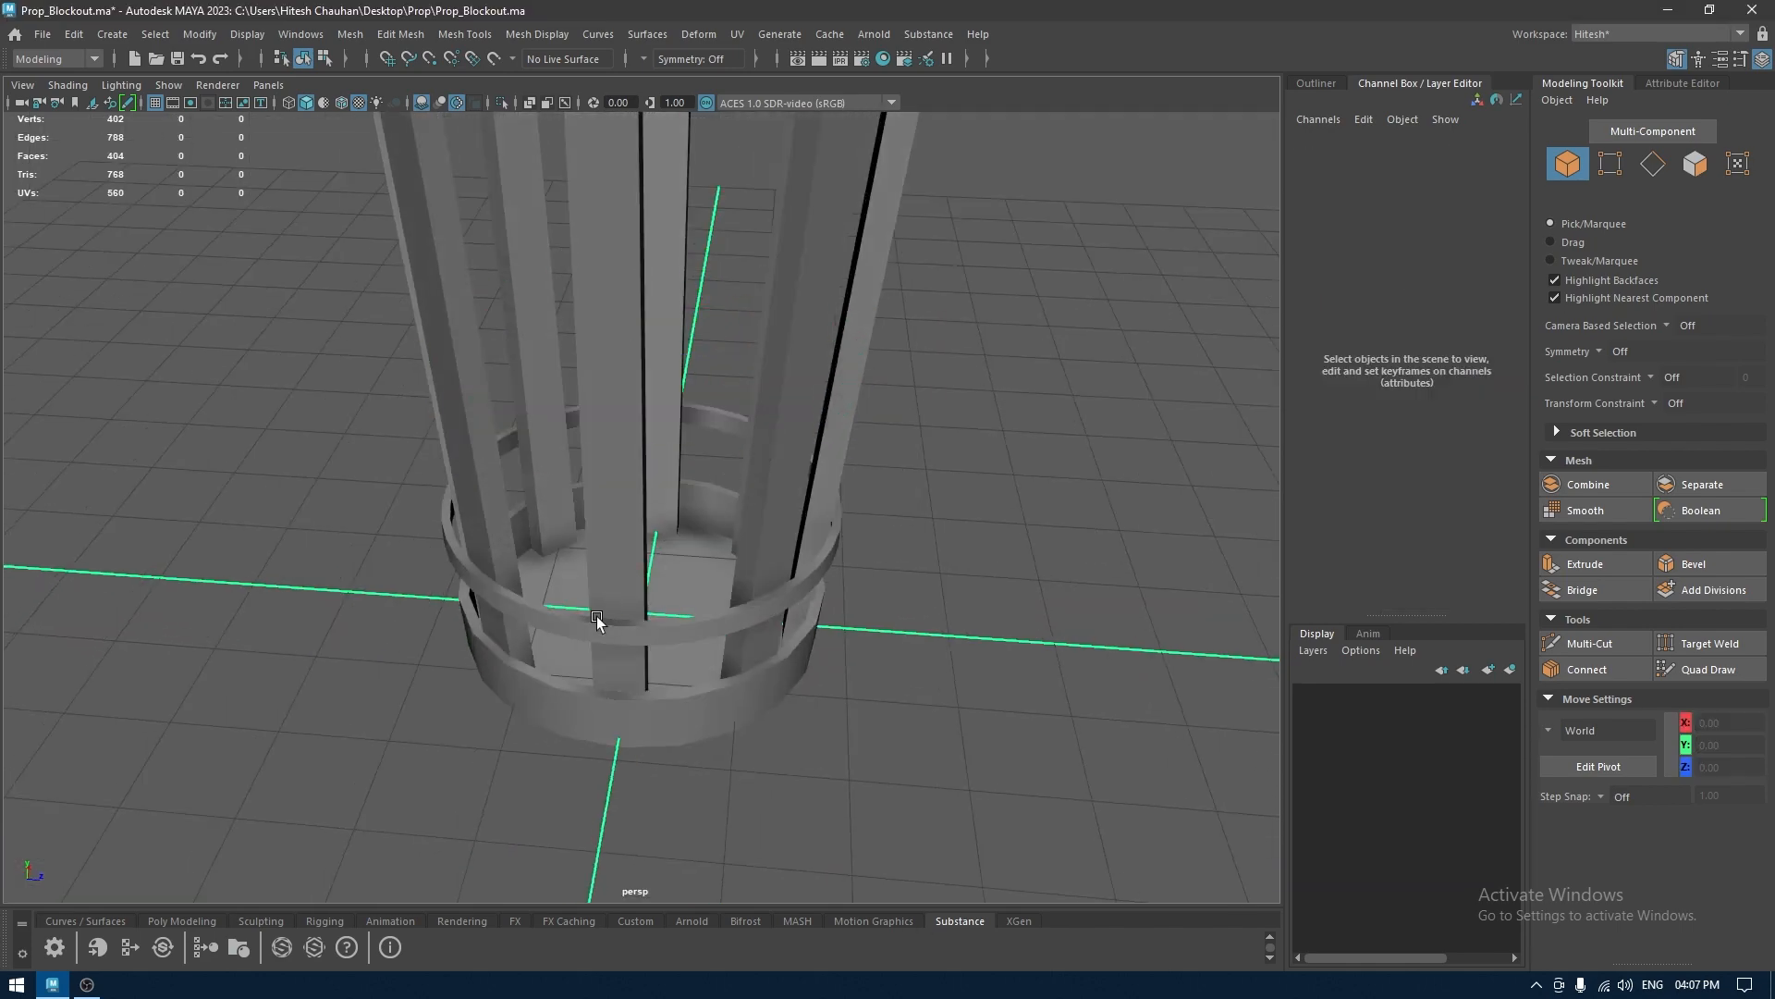
Select all vertices along the lower edge of the original ring in the front wireframe view
{"action": "left_click", "coordinate": [597, 618]}
{"action": "key", "text": "space"}
{"action": "left_click_drag", "start_coordinate": [598, 617], "coordinate": [596, 668]}
{"action": "middle_click_drag", "start_coordinate": [535, 458], "coordinate": [506, 341], "text": "alt"}
{"action": "right_click_drag", "start_coordinate": [505, 341], "coordinate": [639, 649], "text": "alt"}
{"action": "key", "text": "4"}
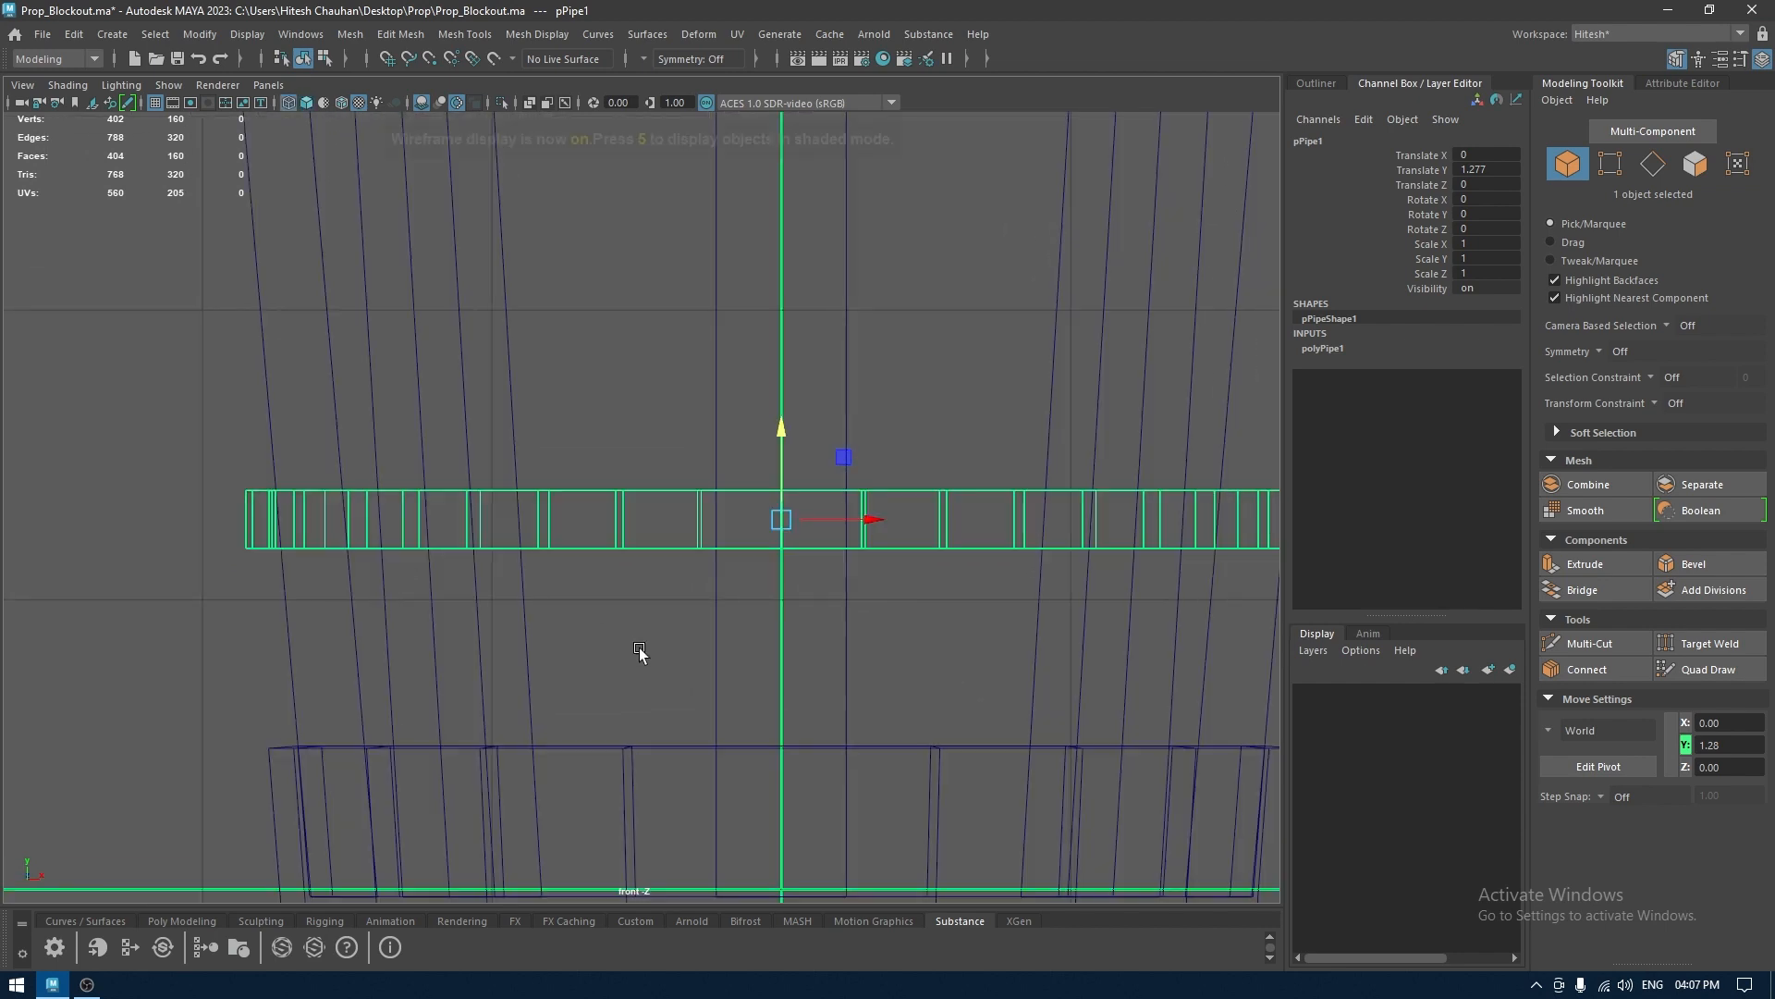
{"action": "middle_click_drag", "start_coordinate": [567, 522], "coordinate": [483, 458], "text": "alt"}
{"action": "right_click_drag", "start_coordinate": [482, 459], "coordinate": [555, 632], "text": "alt"}
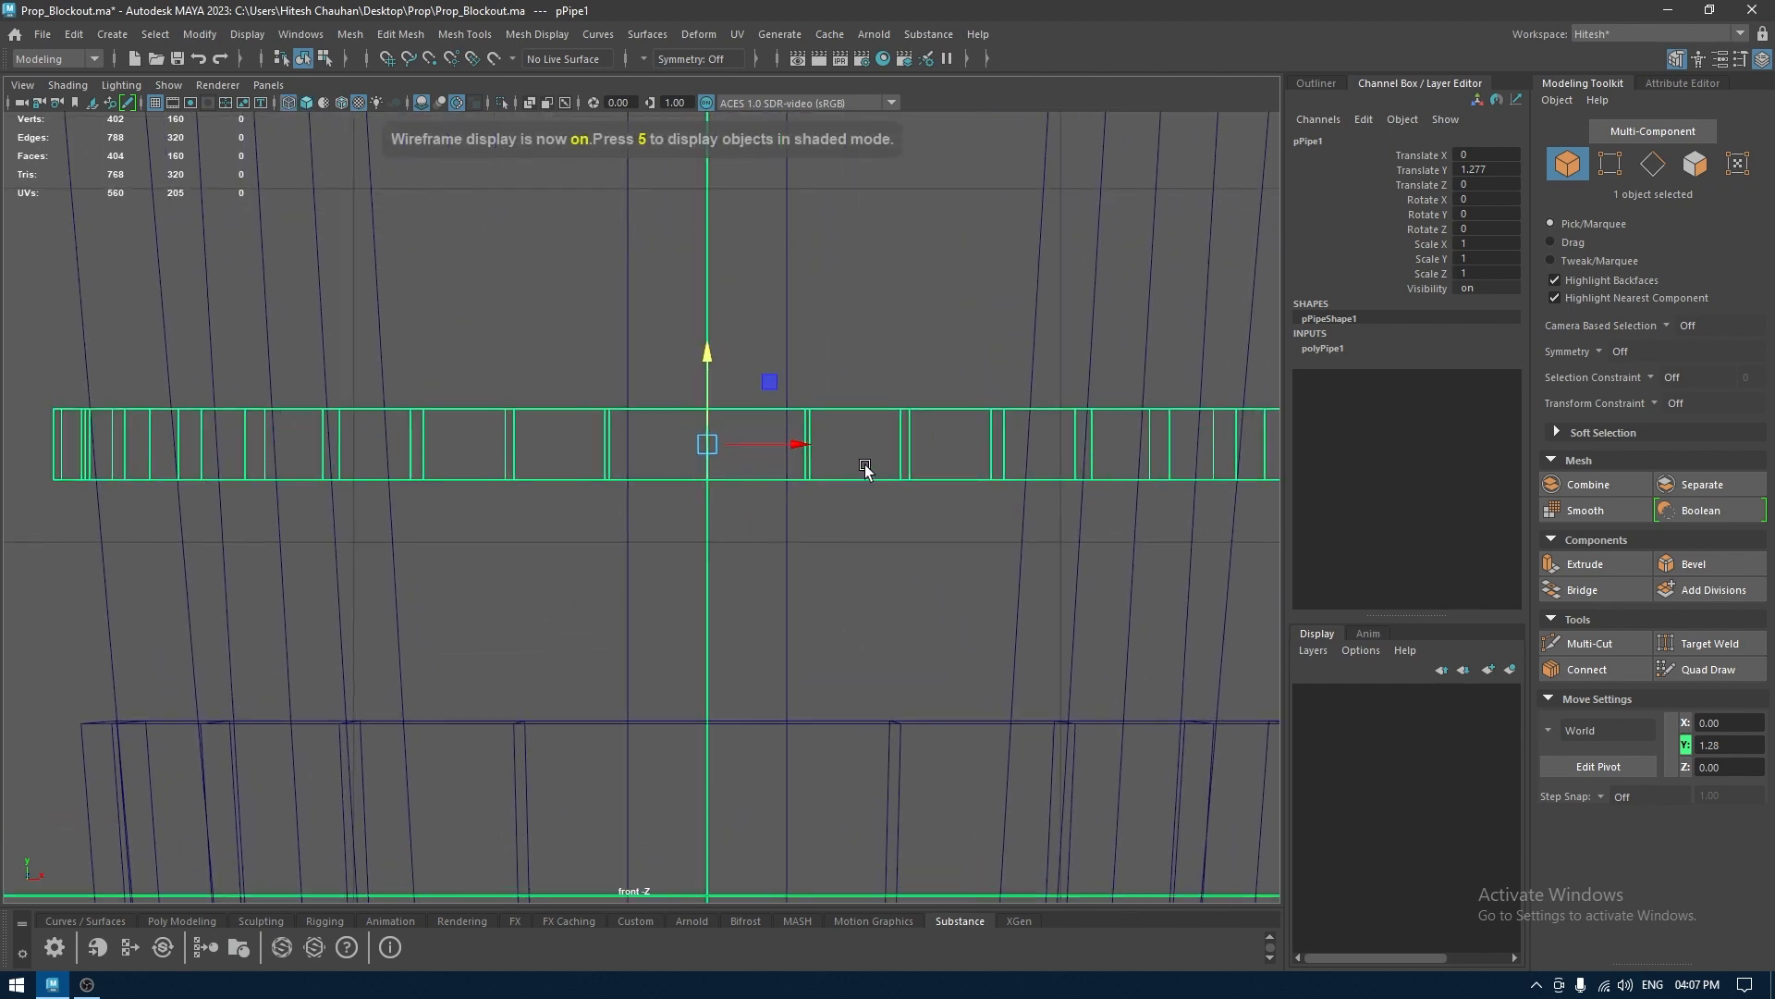
{"action": "key", "text": "F9"}
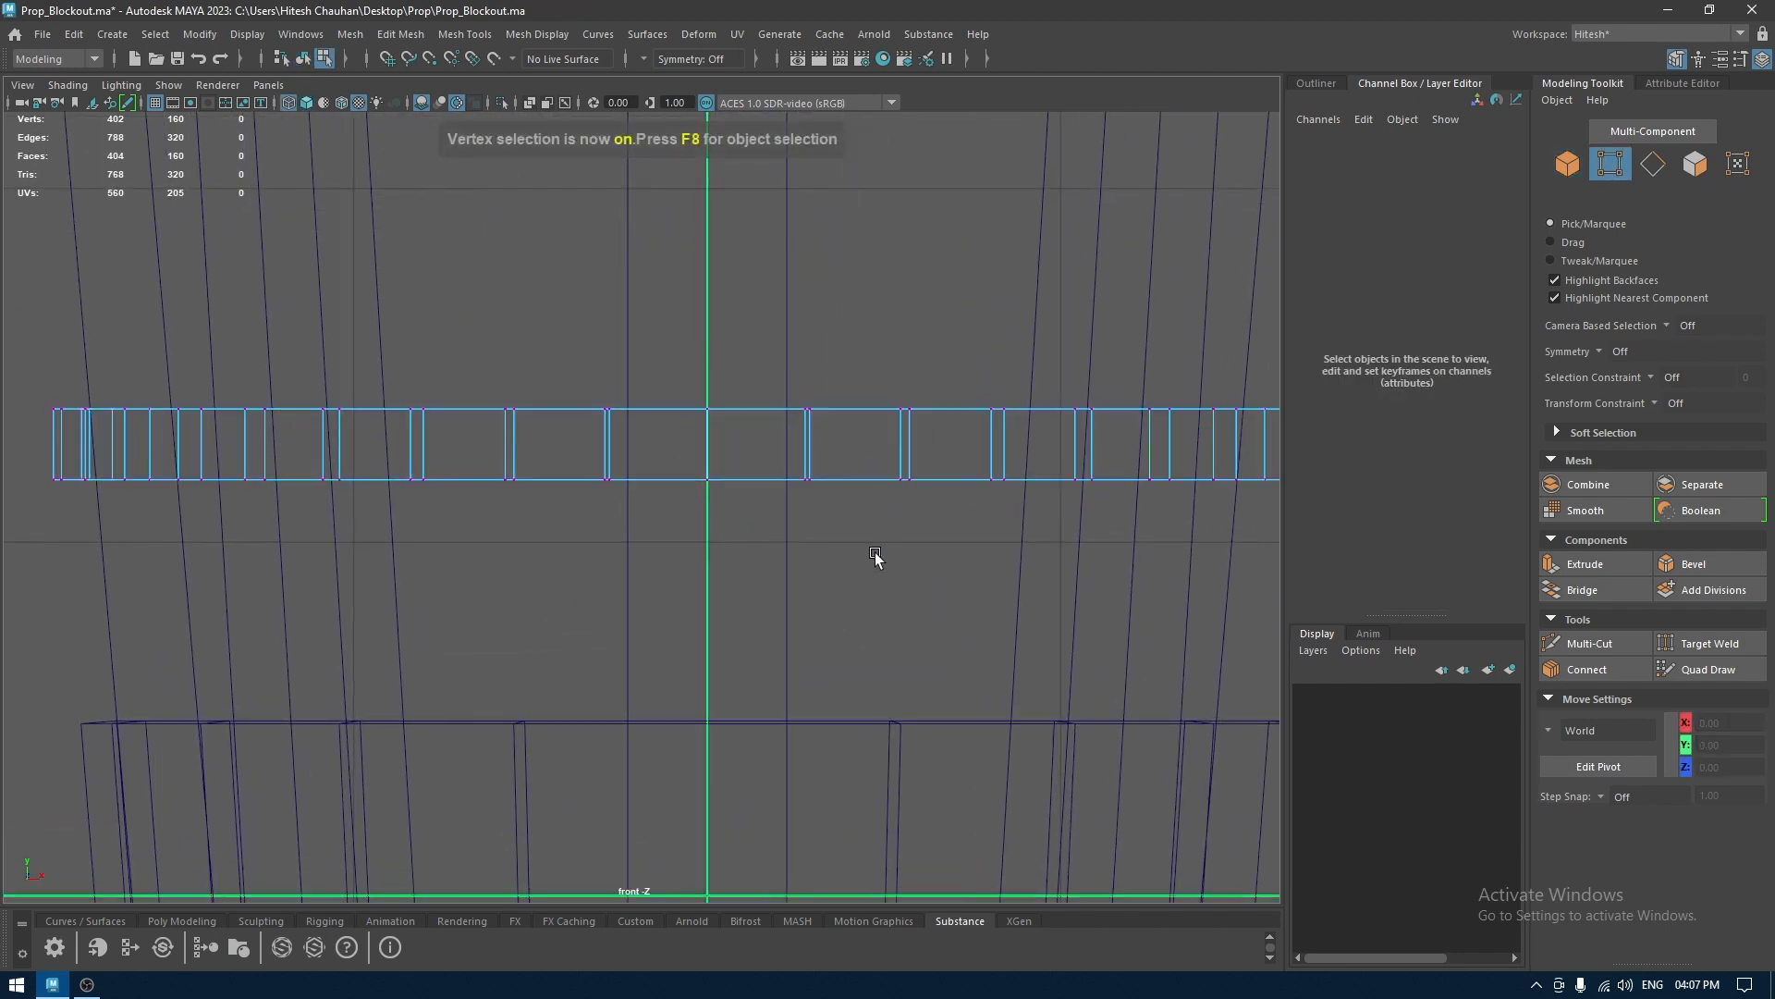
{"action": "scroll", "coordinate": [875, 556], "scroll_direction": "down", "scroll_amount": 5}
{"action": "left_click_drag", "start_coordinate": [931, 554], "coordinate": [412, 481]}
{"action": "right_click_drag", "start_coordinate": [486, 527], "coordinate": [720, 662], "text": "alt"}
Scale the ring's lower vertices slightly inward so the band tapers like the leaning posts
{"action": "key", "text": "space"}
{"action": "mouse_move", "coordinate": [719, 662]}
{"action": "left_mouse_down"}
{"action": "mouse_move", "coordinate": [682, 484]}
{"action": "mouse_move", "coordinate": [713, 448]}
{"action": "mouse_move", "coordinate": [578, 436]}
{"action": "left_mouse_up"}
{"action": "key", "text": "6"}
{"action": "key", "text": "r"}
{"action": "mouse_move", "coordinate": [645, 511]}
{"action": "left_mouse_down"}
{"action": "mouse_move", "coordinate": [595, 515]}
{"action": "mouse_move", "coordinate": [653, 528]}
{"action": "mouse_move", "coordinate": [708, 482]}
{"action": "mouse_move", "coordinate": [706, 446]}
{"action": "left_mouse_up"}
{"action": "key", "text": "space"}
{"action": "key", "text": "4"}
{"action": "key", "text": "space"}
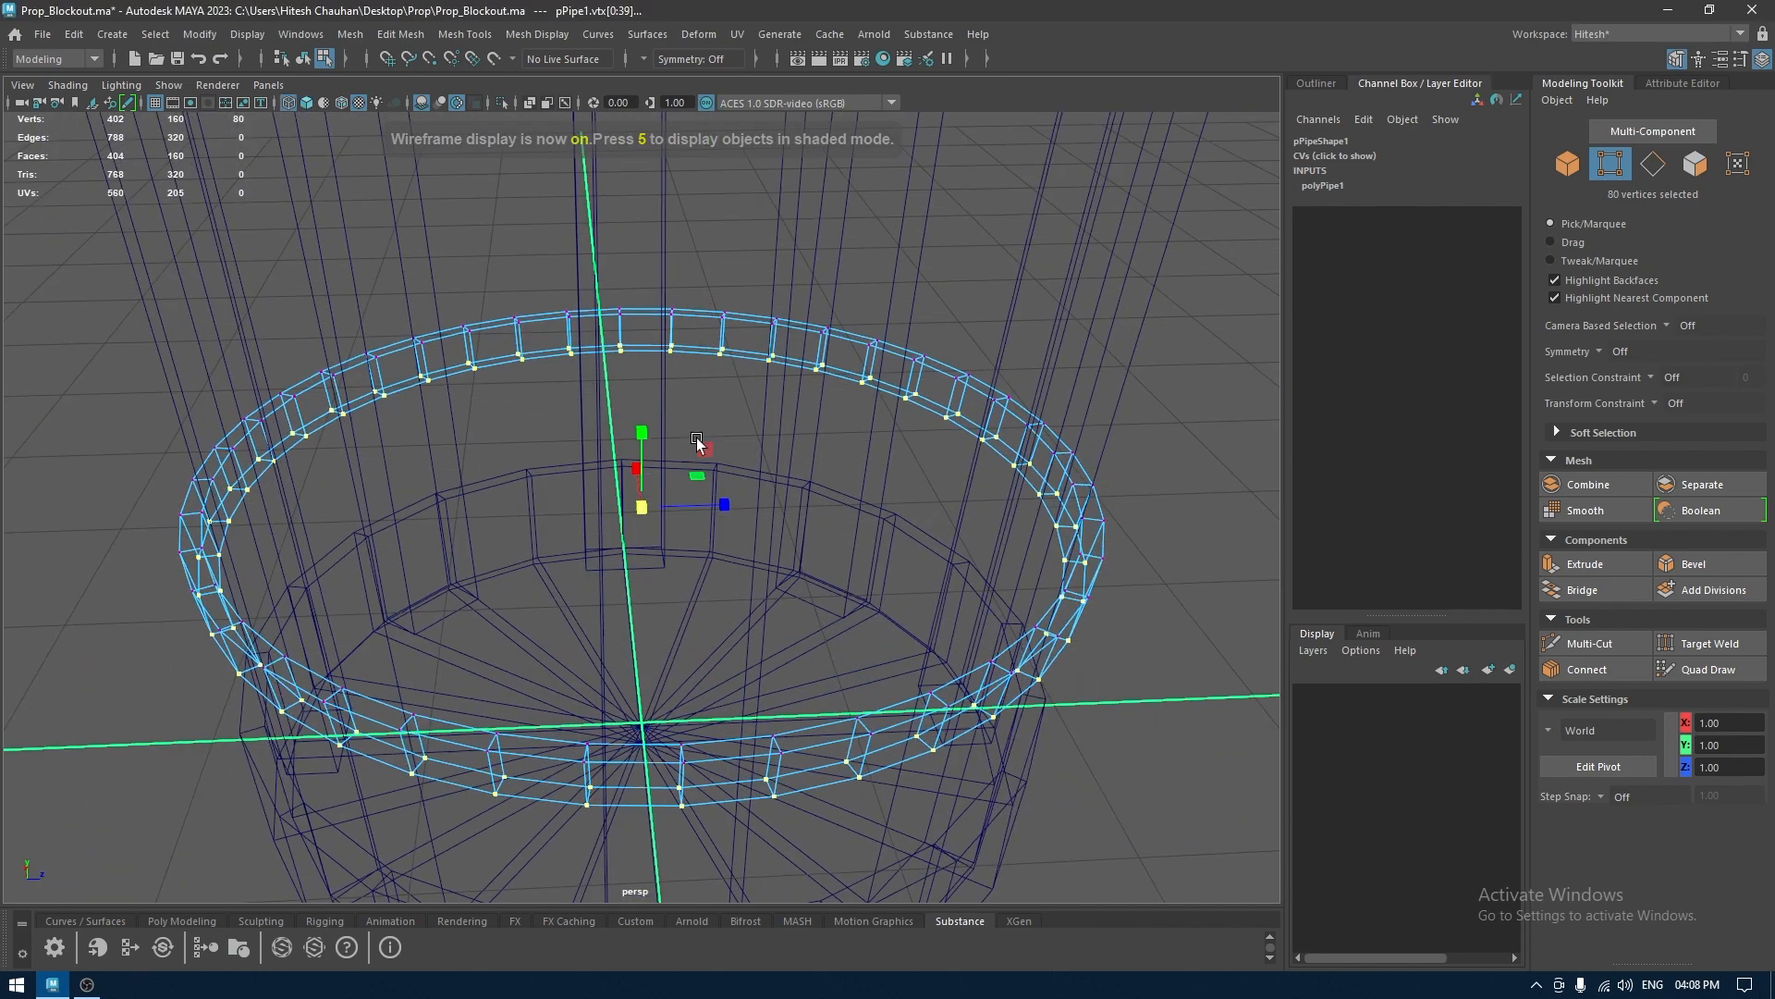
{"action": "key", "text": "5"}
{"action": "left_click_drag", "start_coordinate": [589, 493], "coordinate": [747, 464], "text": "alt"}
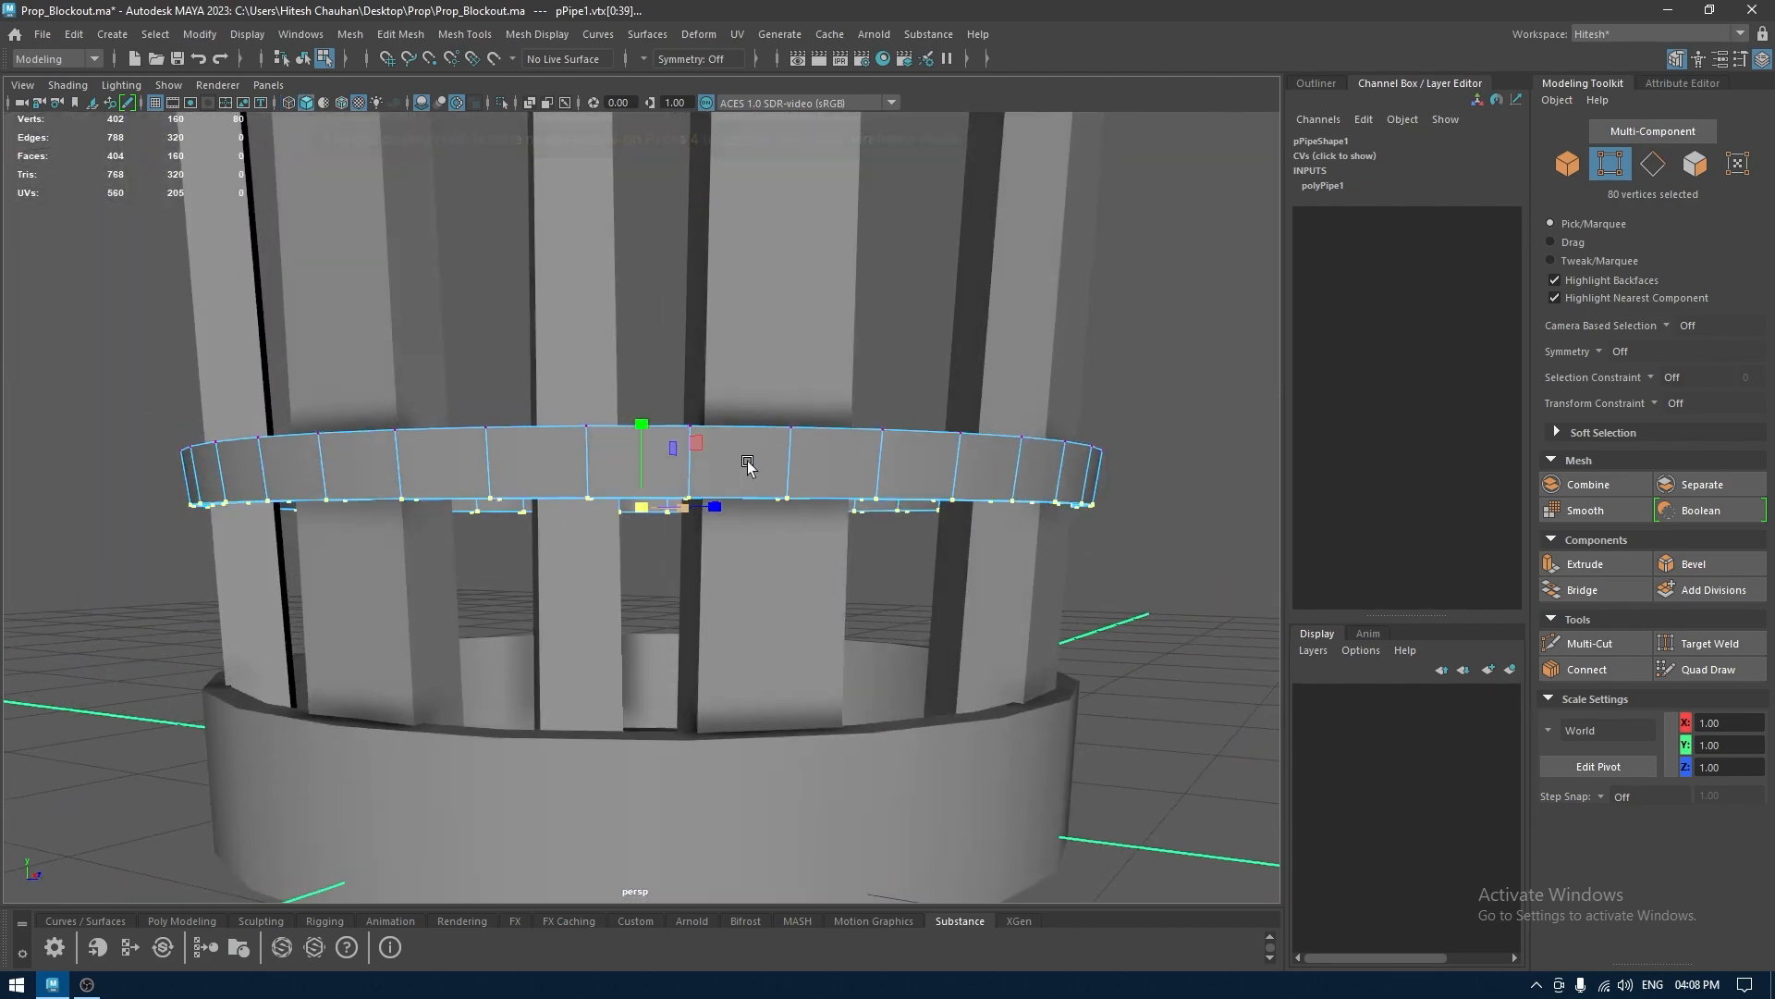
Select the ring's upper vertices, check the tapered band against the posts and return to object selection
{"action": "left_click_drag", "start_coordinate": [1210, 326], "coordinate": [436, 527]}
{"action": "key", "text": "space"}
{"action": "scroll", "coordinate": [1118, 356], "scroll_direction": "down", "scroll_amount": 7}
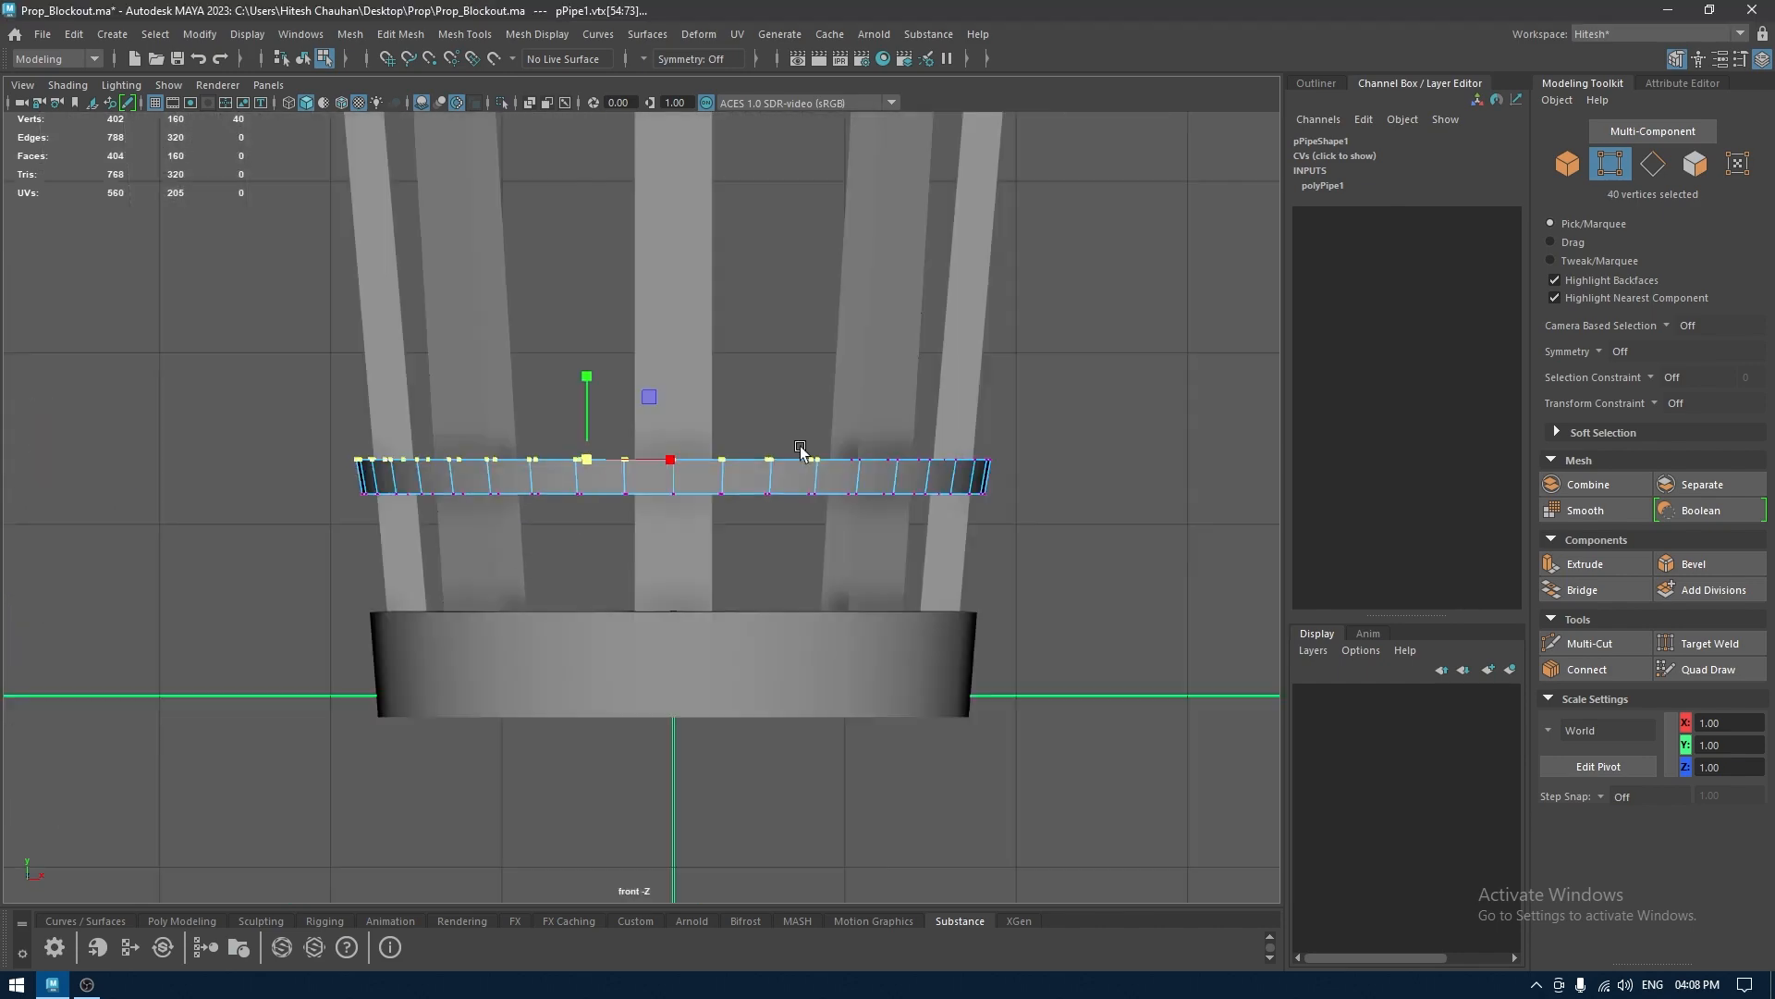
{"action": "left_click_drag", "start_coordinate": [1025, 385], "coordinate": [278, 491]}
{"action": "key", "text": "space"}
{"action": "left_click_drag", "start_coordinate": [277, 491], "coordinate": [566, 556]}
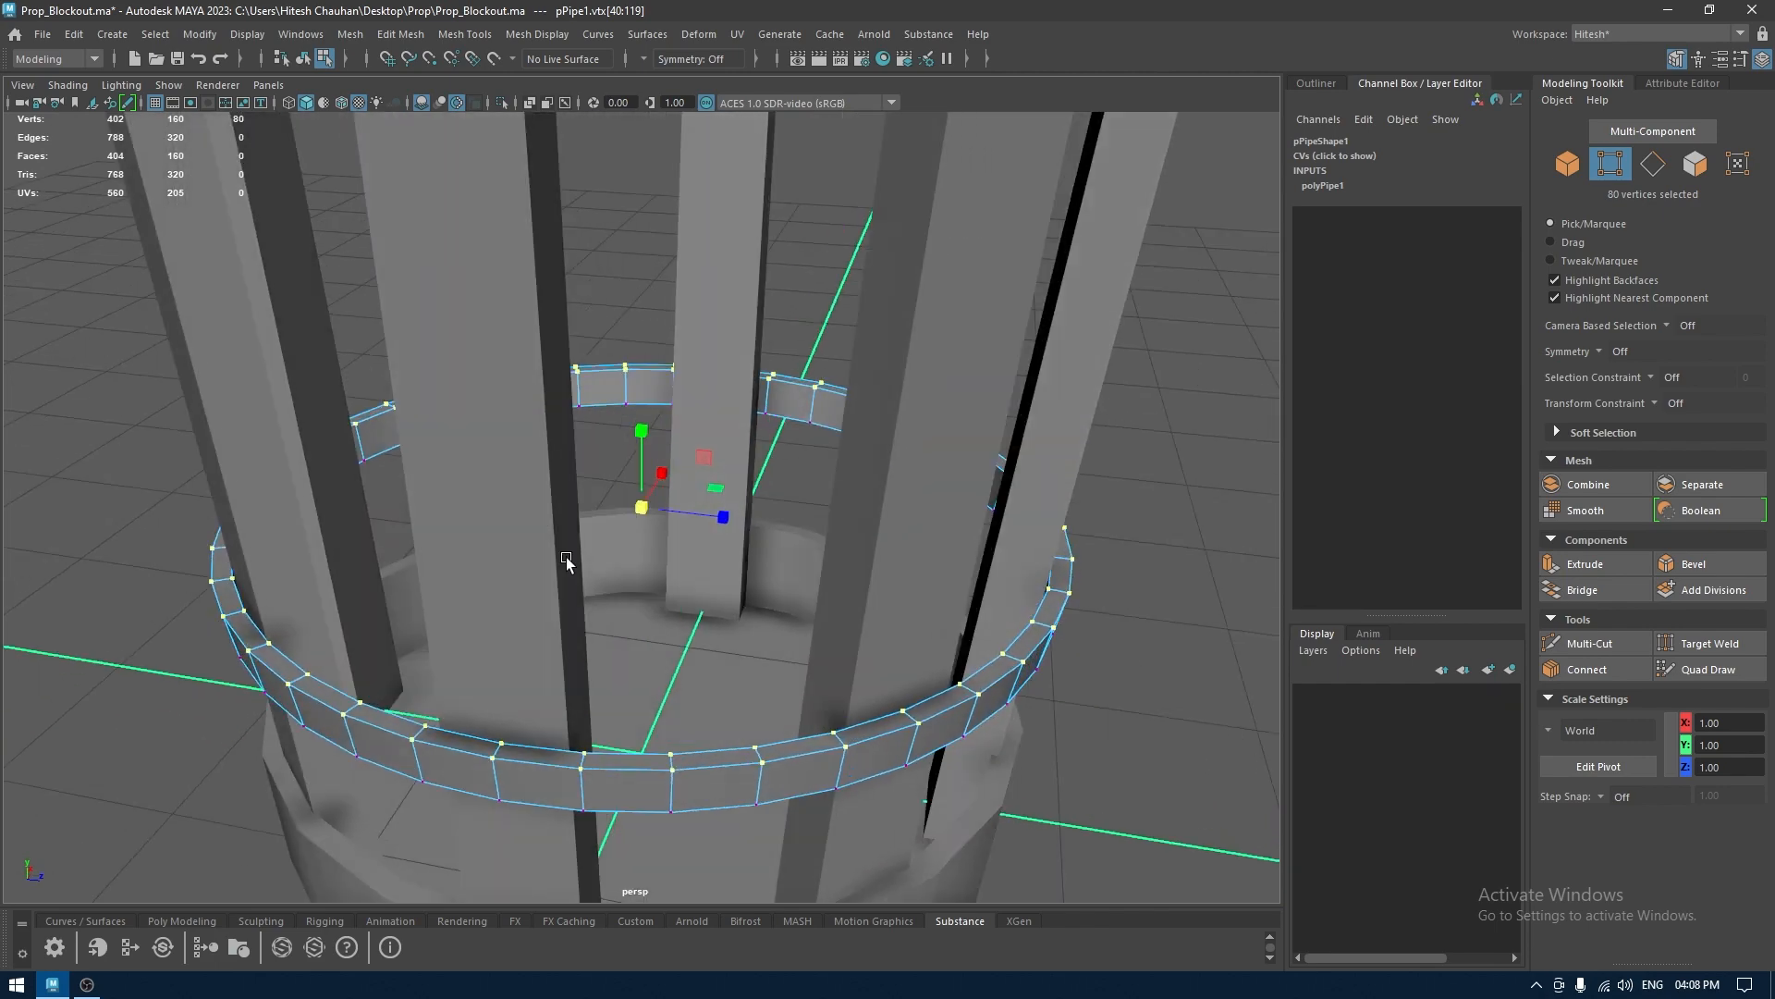
{"action": "left_click_drag", "start_coordinate": [639, 511], "coordinate": [464, 551], "text": "alt"}
{"action": "left_click_drag", "start_coordinate": [357, 629], "coordinate": [312, 557], "text": "alt"}
{"action": "scroll", "coordinate": [313, 557], "scroll_direction": "down", "scroll_amount": 2}
{"action": "right_click_drag", "start_coordinate": [328, 599], "coordinate": [395, 407]}
Duplicate the tapered ring and raise the copy to about 3.03 in Y
{"action": "key", "text": "space"}
{"action": "left_click_drag", "start_coordinate": [396, 407], "coordinate": [401, 487]}
{"action": "key", "text": "w"}
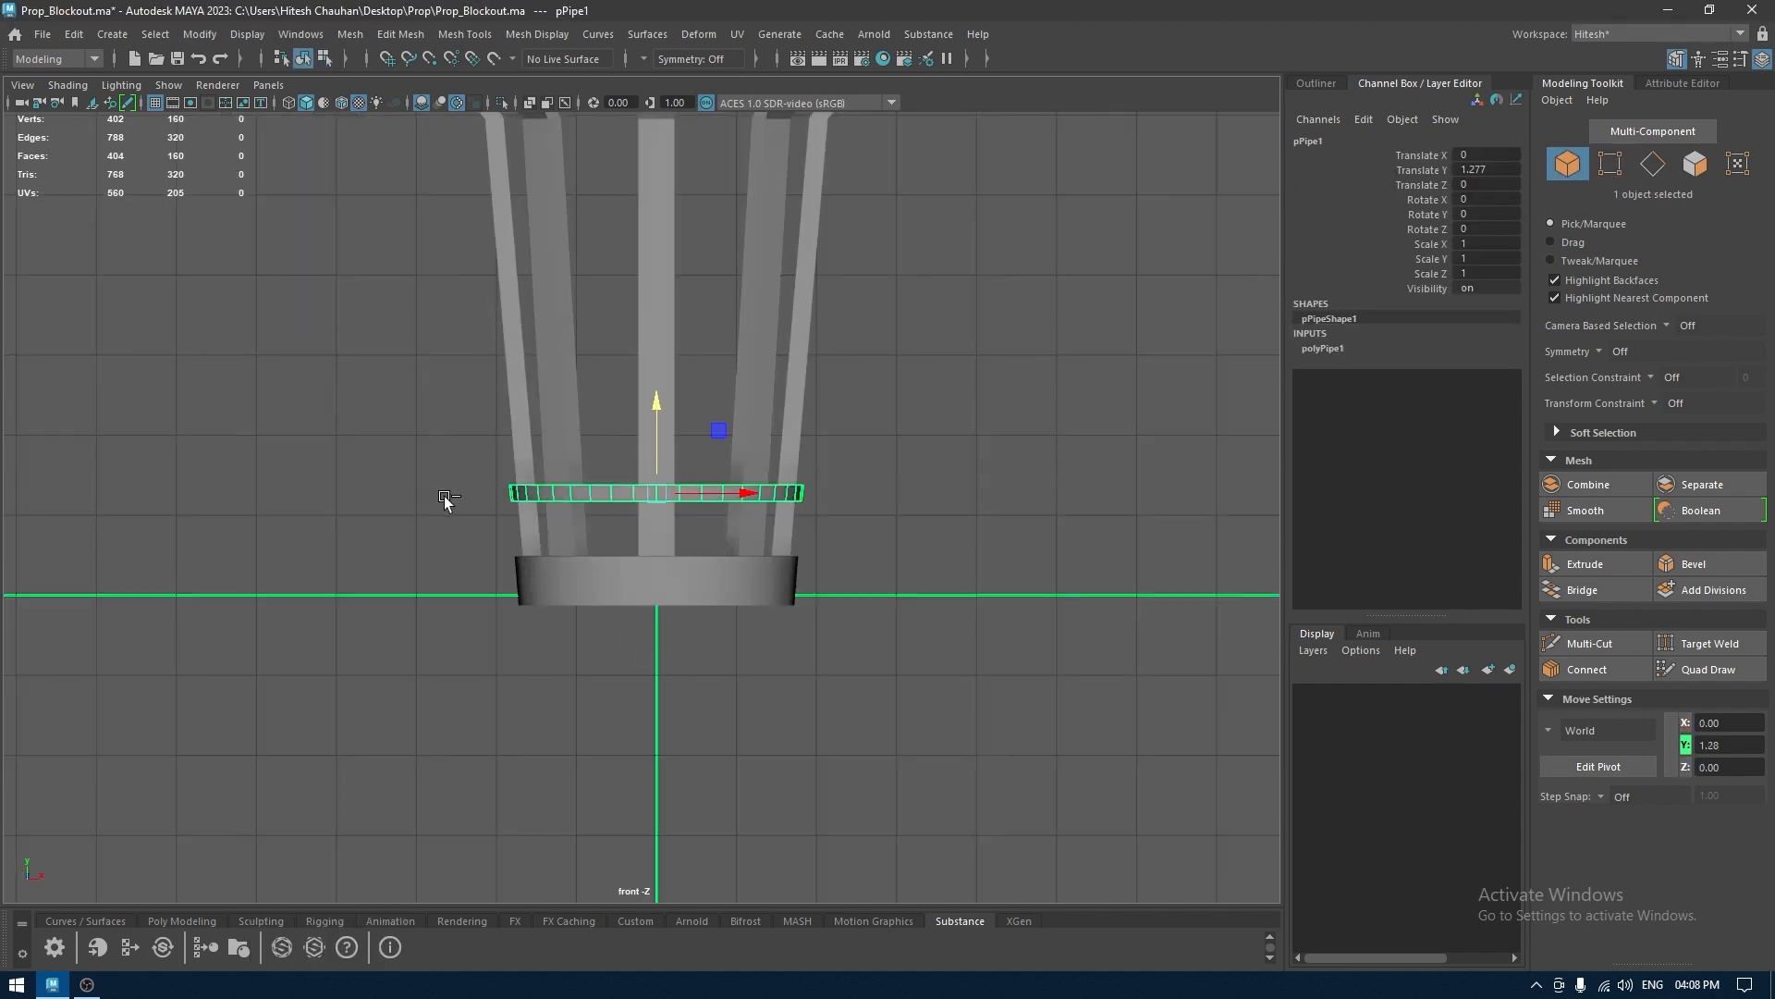
{"action": "key", "text": "ctrl+d"}
{"action": "left_click_drag", "start_coordinate": [662, 398], "coordinate": [651, 258]}
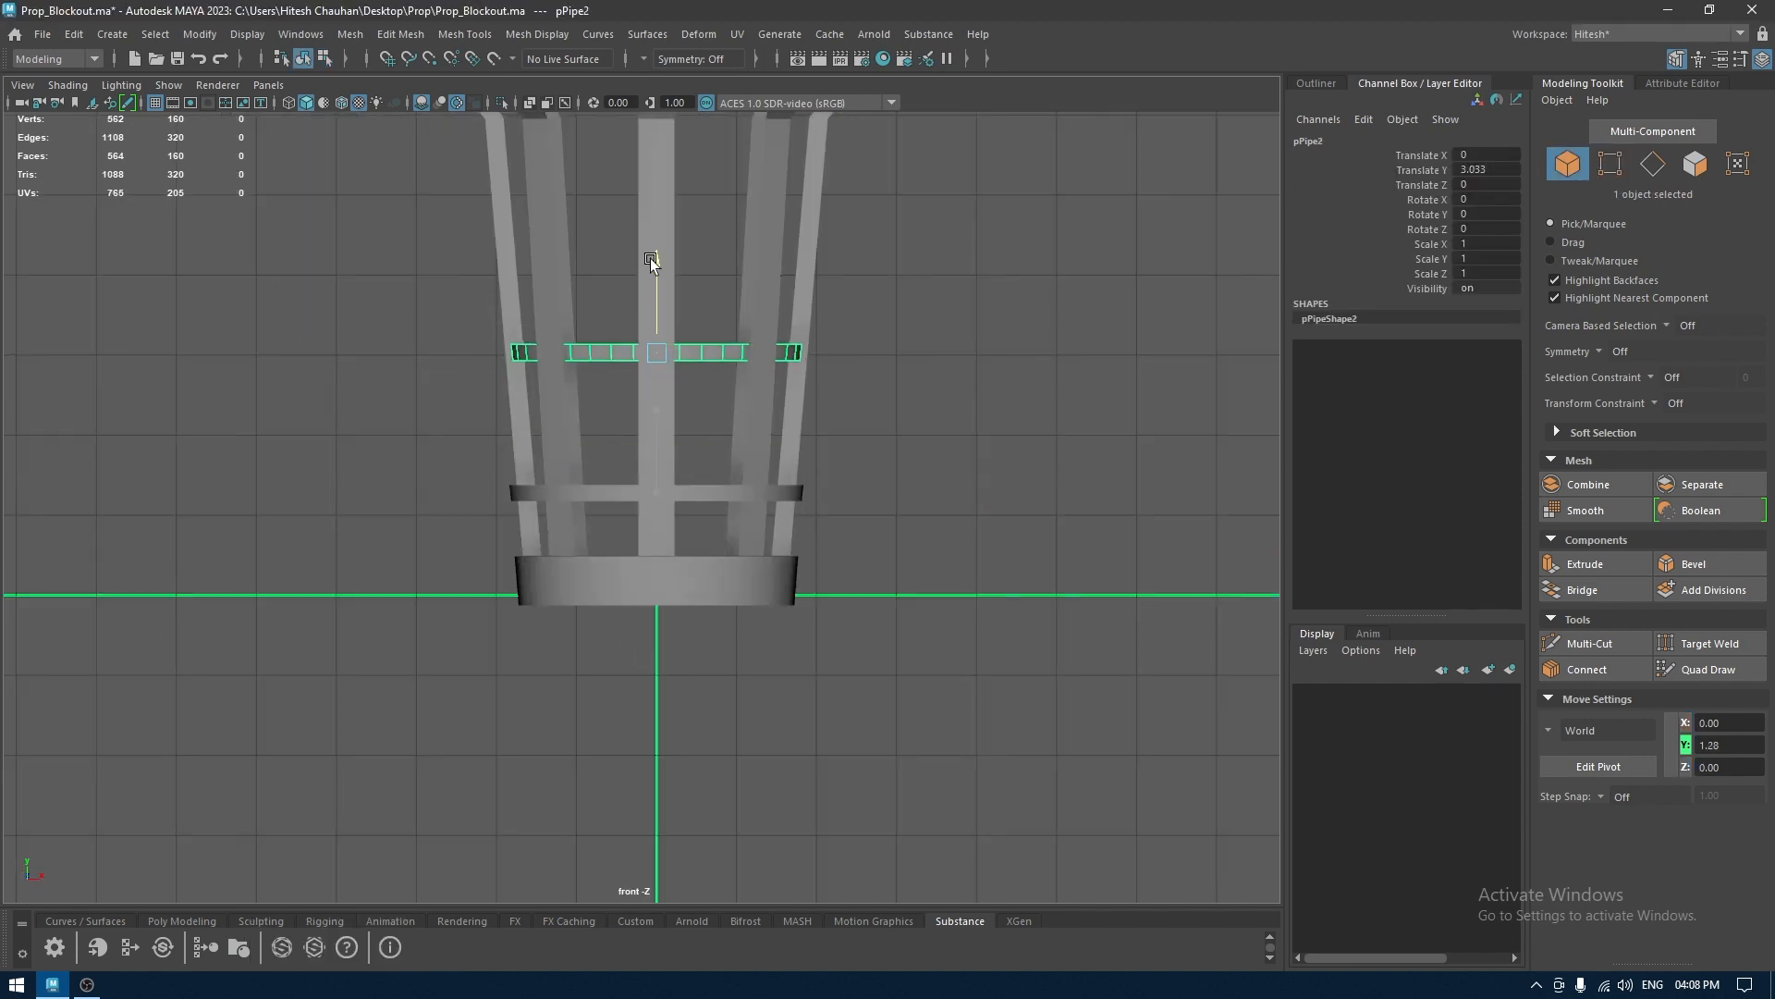
Scale the second ring uniformly to about 1.088 so it wraps around the outside of the posts
{"action": "key", "text": "r"}
{"action": "key", "text": "space"}
{"action": "left_click_drag", "start_coordinate": [664, 352], "coordinate": [650, 386]}
{"action": "middle_click_drag", "start_coordinate": [650, 386], "coordinate": [701, 311], "text": "alt"}
{"action": "right_click_drag", "start_coordinate": [701, 310], "coordinate": [710, 599], "text": "alt"}
{"action": "middle_click_drag", "start_coordinate": [710, 599], "coordinate": [796, 515], "text": "alt"}
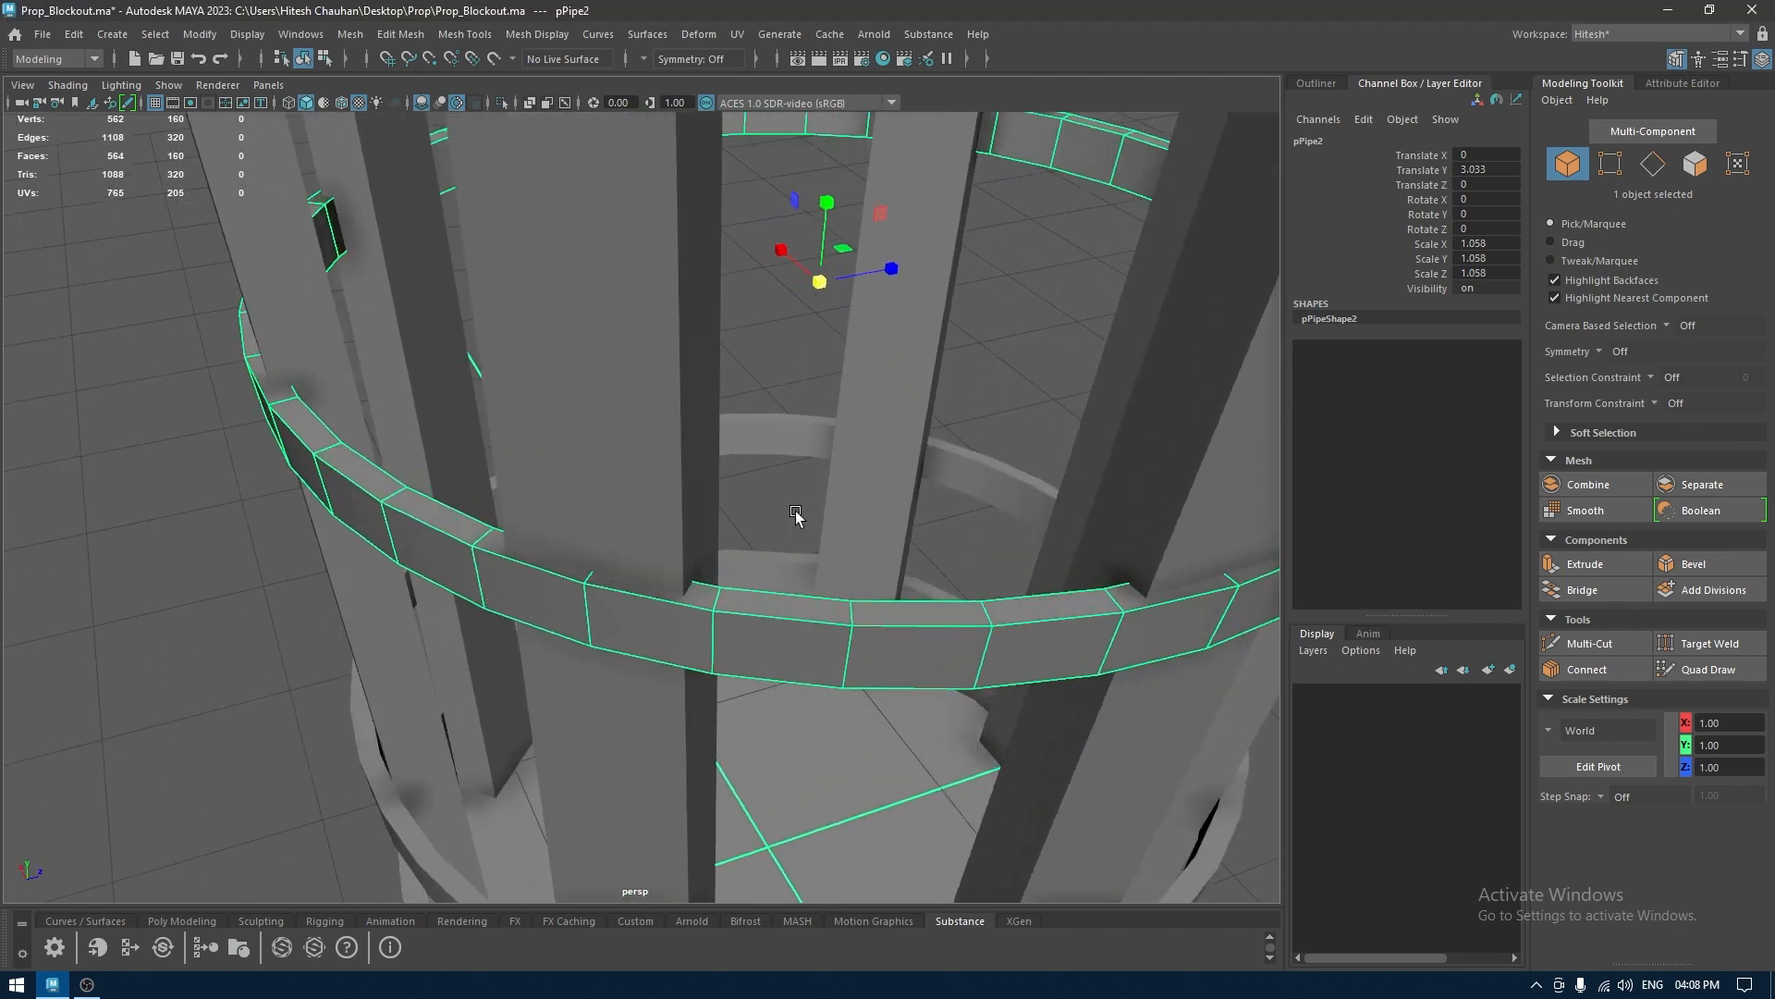
{"action": "left_click_drag", "start_coordinate": [796, 515], "coordinate": [784, 386], "text": "alt"}
{"action": "left_click_drag", "start_coordinate": [797, 286], "coordinate": [679, 384]}
{"action": "right_click_drag", "start_coordinate": [679, 385], "coordinate": [639, 202], "text": "alt"}
Duplicate the second ring and raise the copy to about 4.49 in Y in the front view
{"action": "key", "text": "space"}
{"action": "left_click_drag", "start_coordinate": [640, 202], "coordinate": [671, 350]}
{"action": "right_click_drag", "start_coordinate": [671, 349], "coordinate": [625, 241], "text": "alt"}
{"action": "middle_click_drag", "start_coordinate": [624, 241], "coordinate": [601, 428], "text": "alt"}
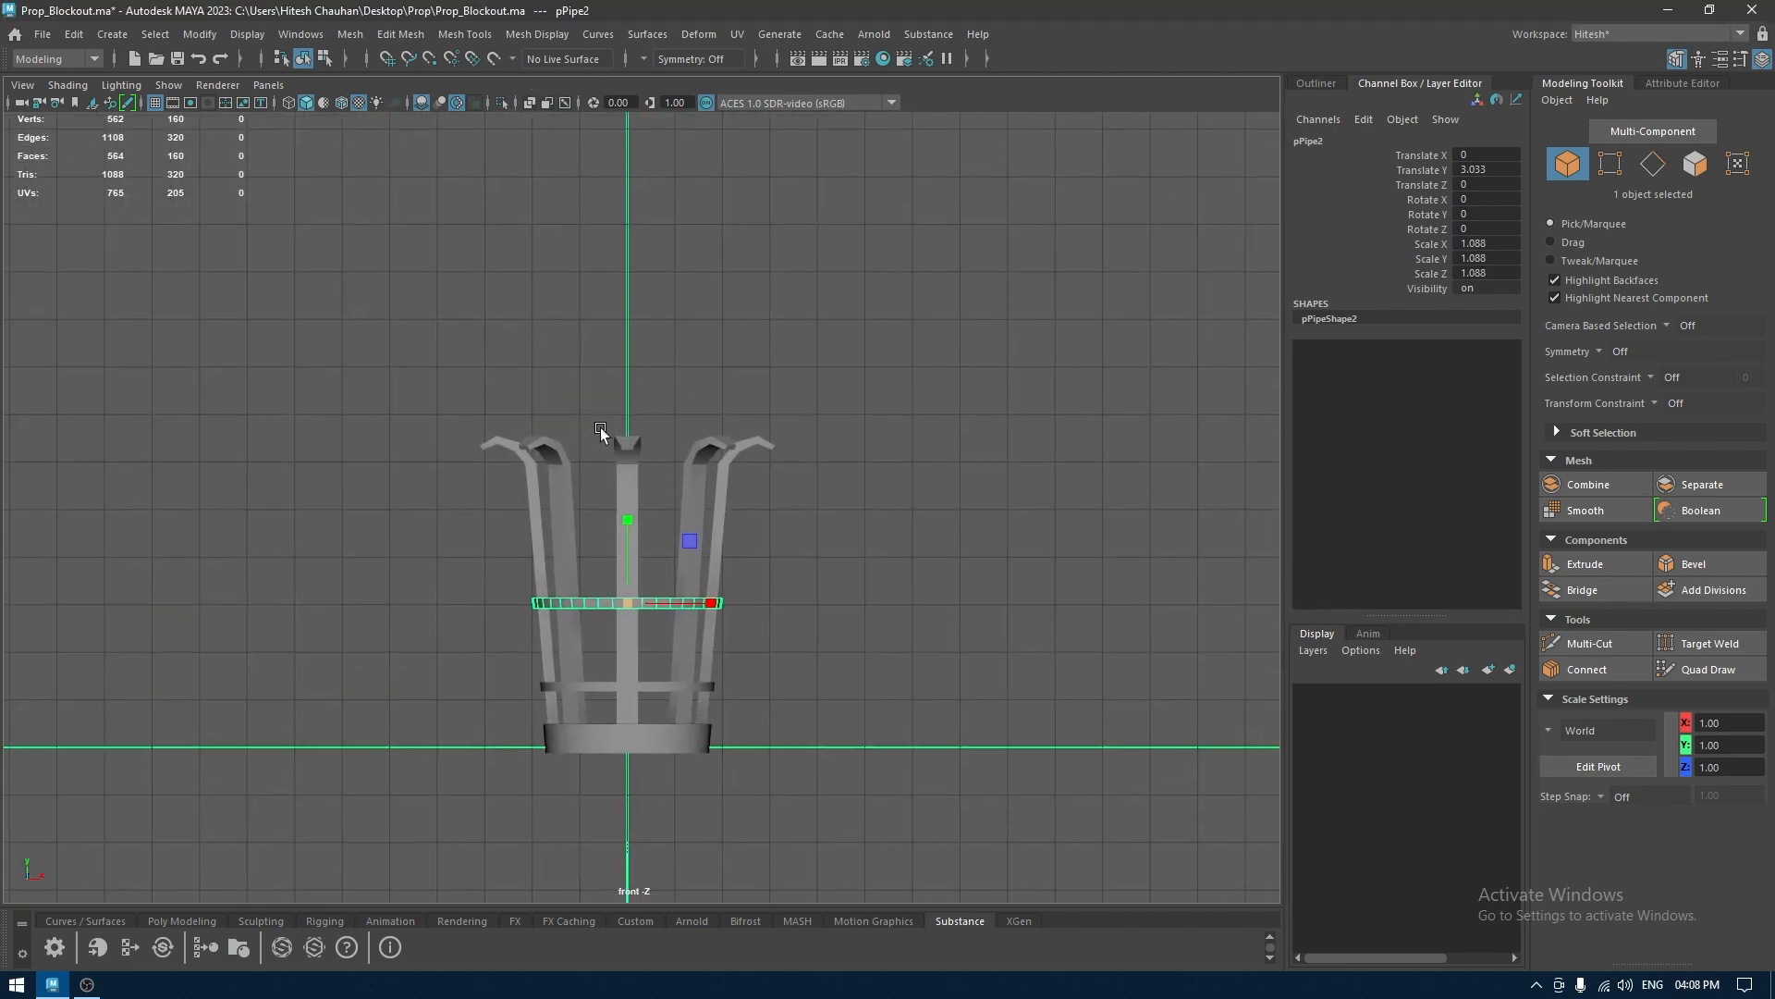
{"action": "key", "text": "ctrl+d"}
{"action": "key", "text": "w"}
{"action": "mouse_move", "coordinate": [629, 499]}
{"action": "left_mouse_down"}
{"action": "mouse_move", "coordinate": [629, 450]}
{"action": "mouse_move", "coordinate": [635, 510]}
{"action": "left_mouse_up"}
Scale the third ring uniformly to about 1.159 to wrap around the posts, and save the scene
{"action": "key", "text": "f"}
{"action": "key", "text": "space"}
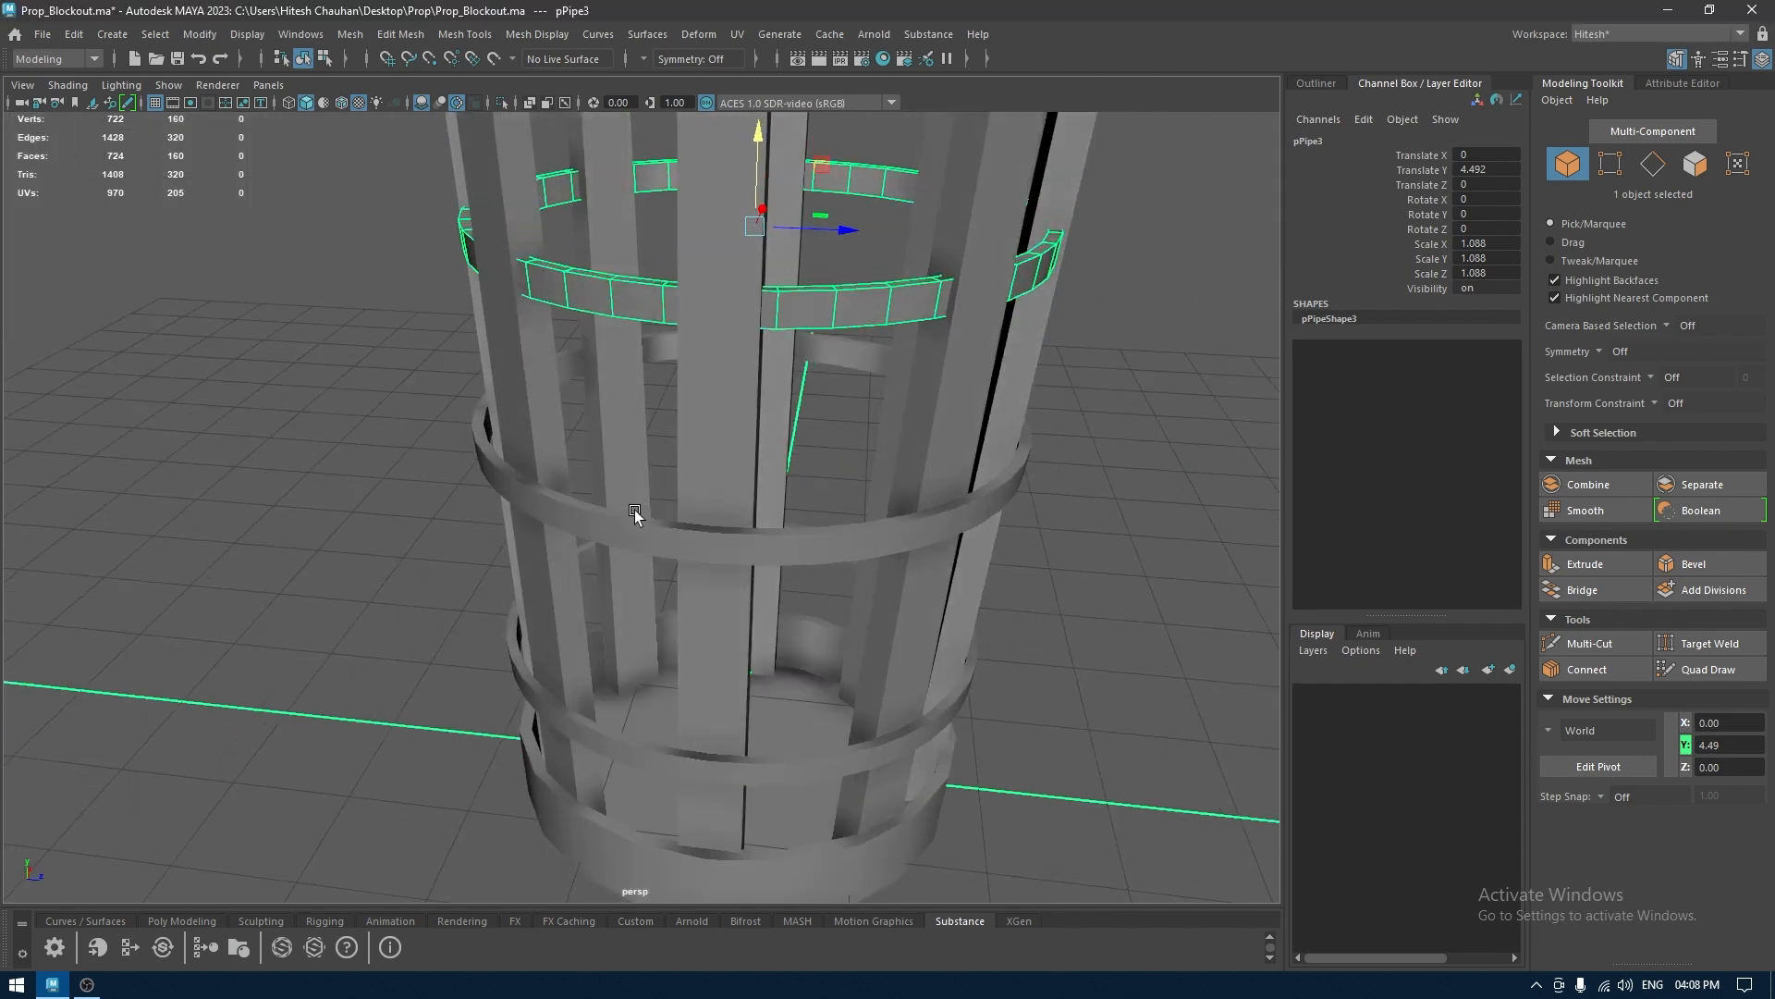
{"action": "key", "text": "r"}
{"action": "left_click_drag", "start_coordinate": [674, 436], "coordinate": [791, 231], "text": "alt"}
{"action": "key", "text": "f"}
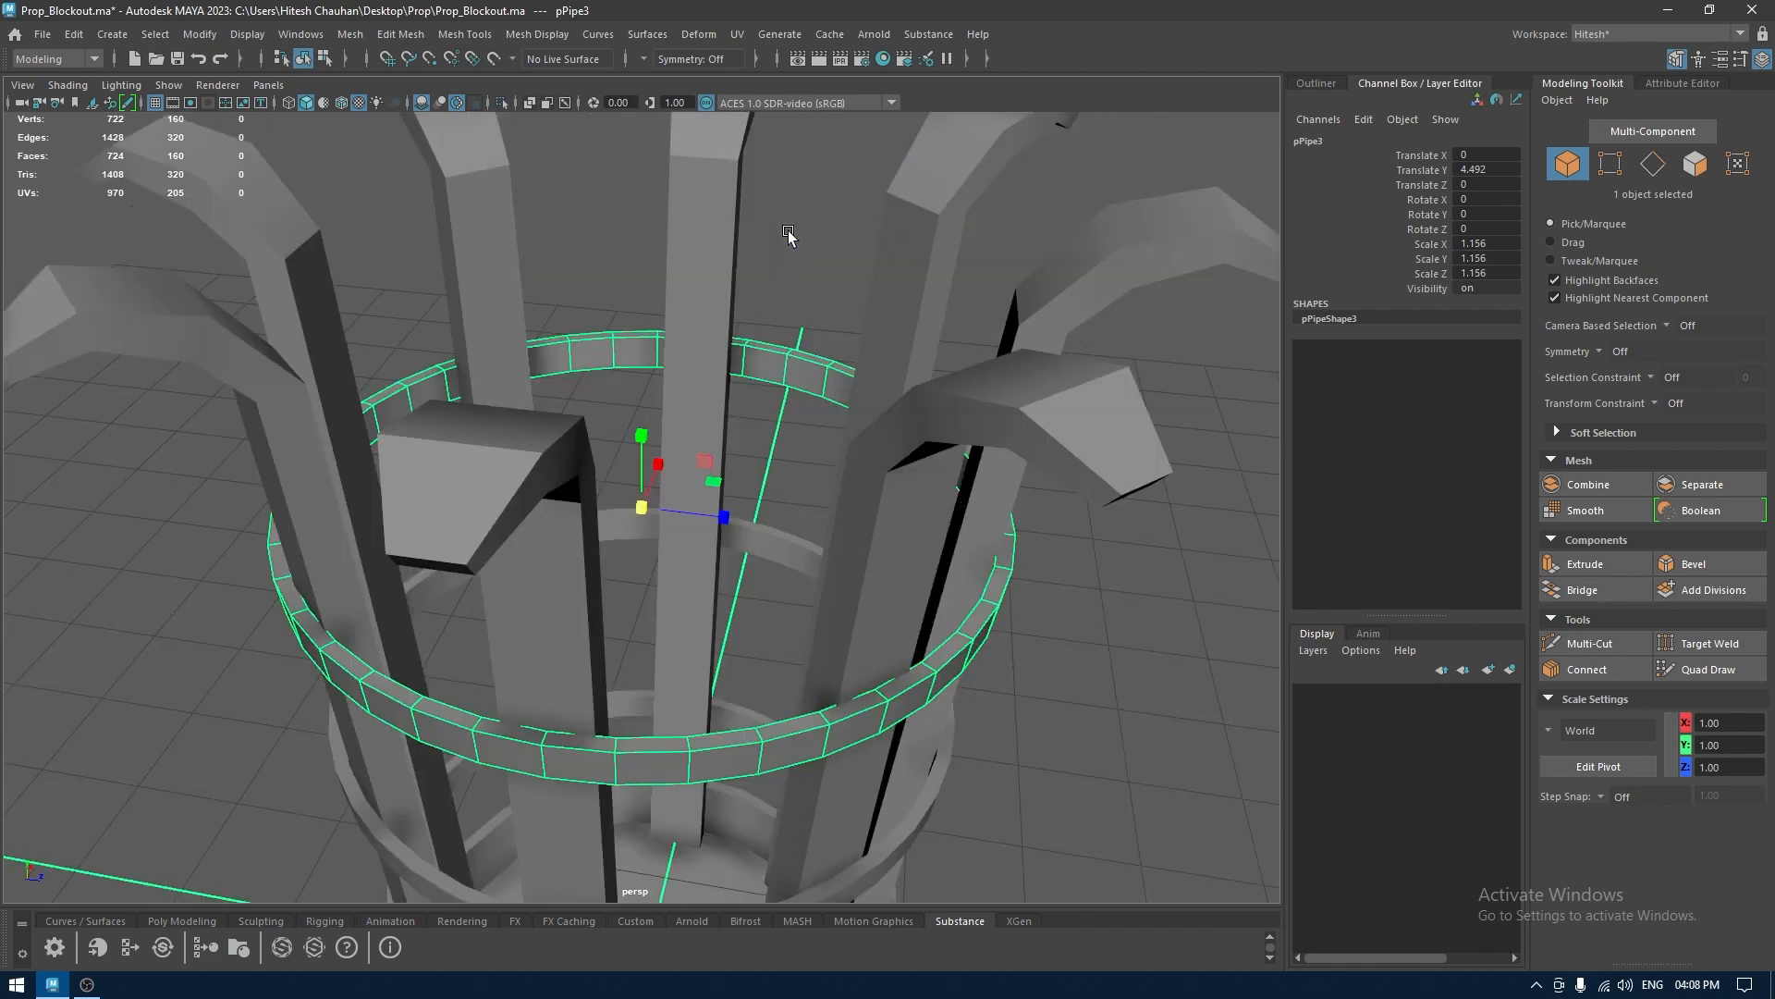
{"action": "mouse_move", "coordinate": [698, 363]}
{"action": "left_mouse_down", "text": "alt"}
{"action": "mouse_move", "coordinate": [686, 339]}
{"action": "mouse_move", "coordinate": [727, 337]}
{"action": "mouse_move", "coordinate": [706, 353]}
{"action": "left_mouse_up", "text": "alt"}
{"action": "middle_click_drag", "start_coordinate": [706, 353], "coordinate": [698, 296], "text": "alt"}
{"action": "scroll", "coordinate": [698, 295], "scroll_direction": "up", "scroll_amount": 2}
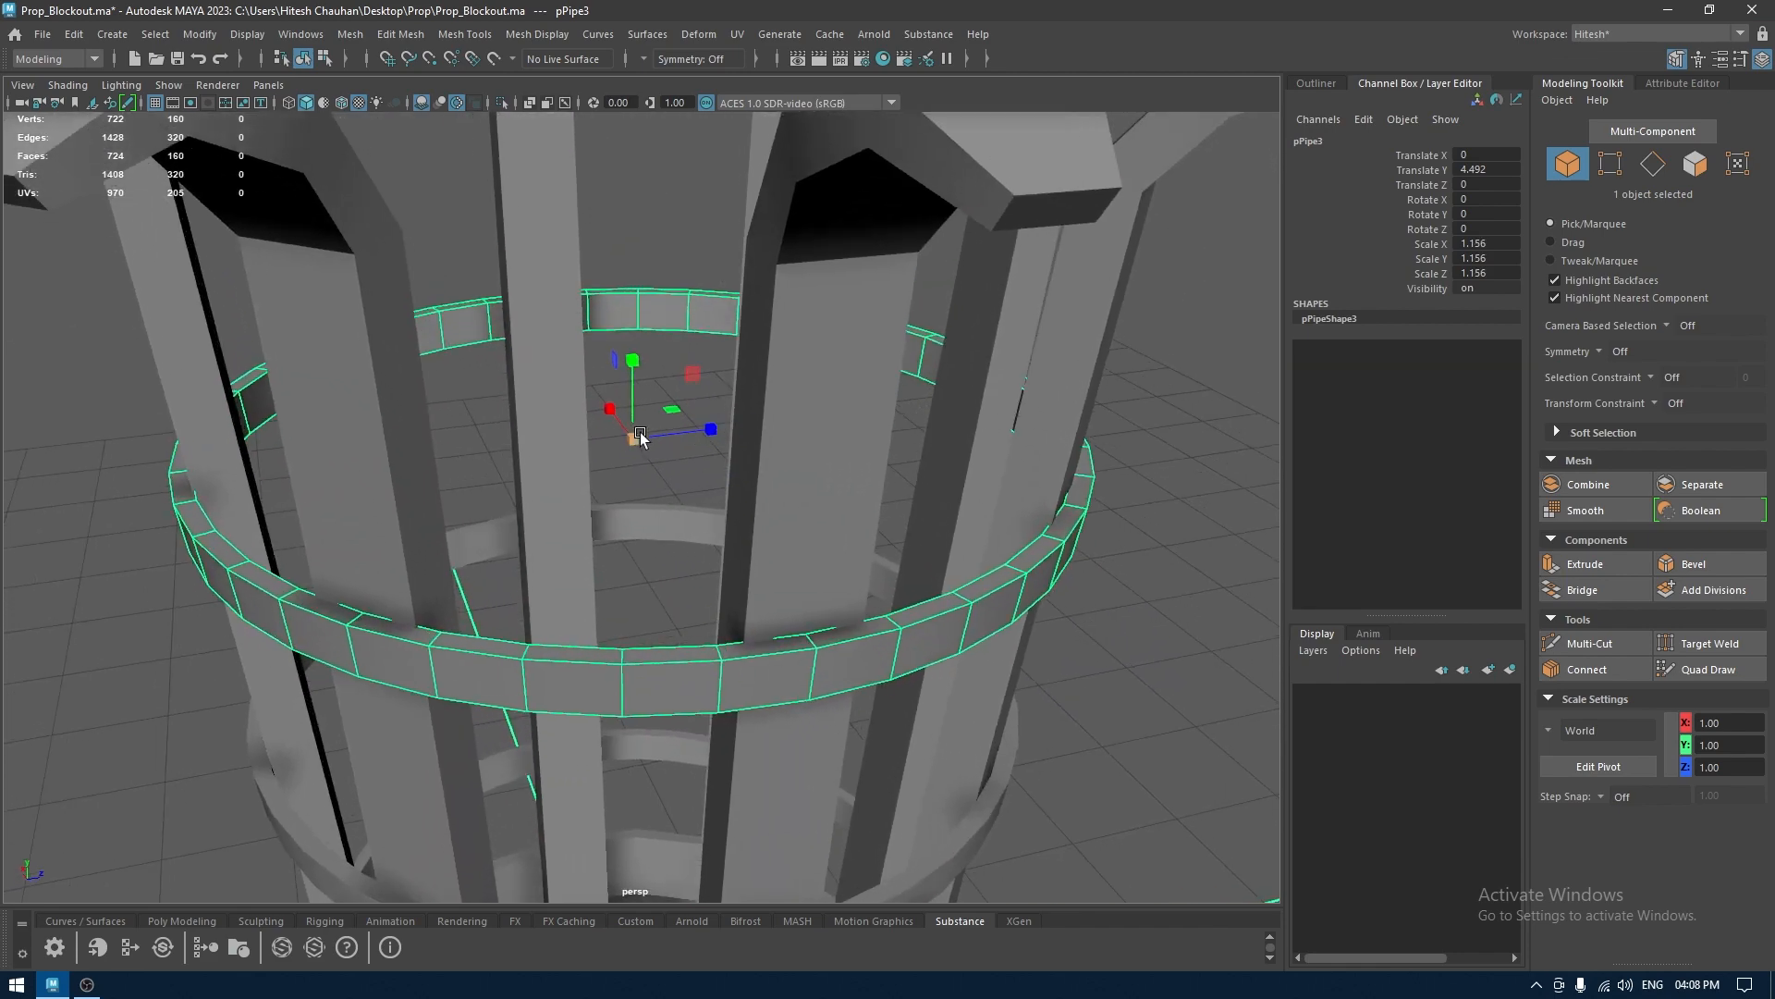
{"action": "left_click_drag", "start_coordinate": [634, 442], "coordinate": [583, 444]}
{"action": "key", "text": "ctrl+s"}
Duplicate the third ring and raise the copy to about 5.84 in Y, just below the hooks
{"action": "key", "text": "space"}
{"action": "left_click", "coordinate": [581, 448]}
{"action": "key", "text": "ctrl+d"}
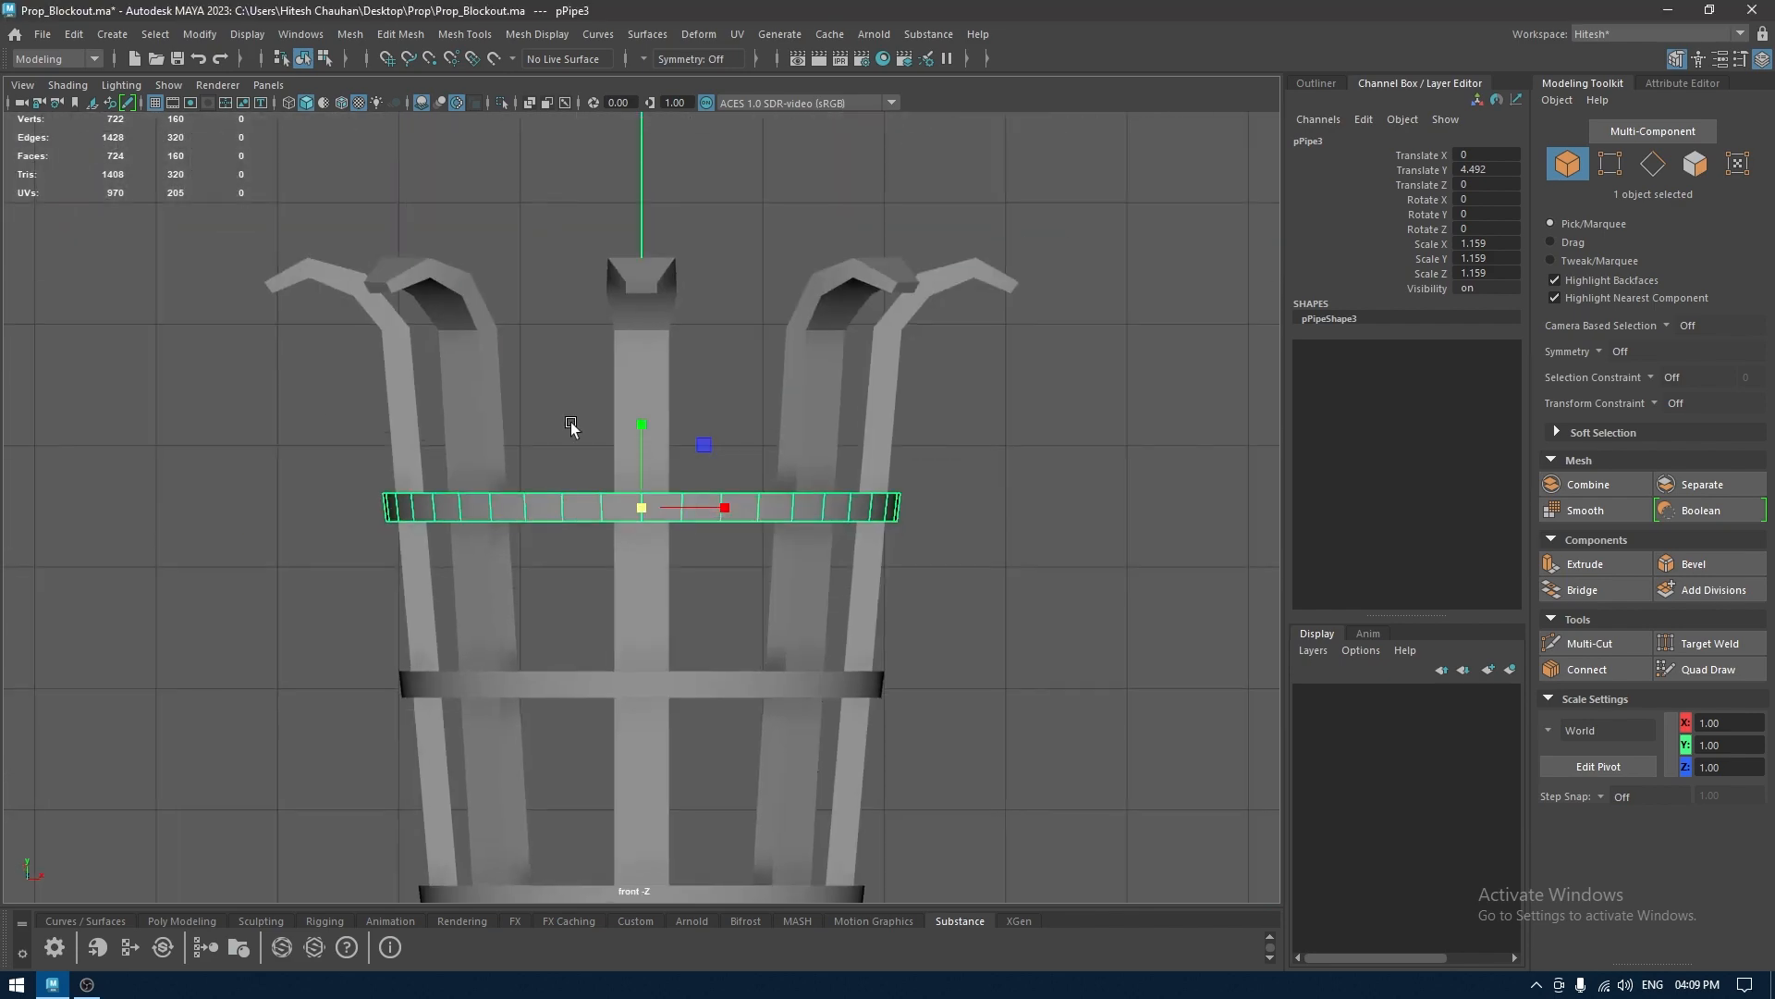
{"action": "key", "text": "w"}
{"action": "left_click_drag", "start_coordinate": [634, 413], "coordinate": [640, 252]}
Scale the fourth ring uniformly to about 1.231 so it wraps around the posts just below the hooks
{"action": "key", "text": "space"}
{"action": "left_click", "coordinate": [640, 252]}
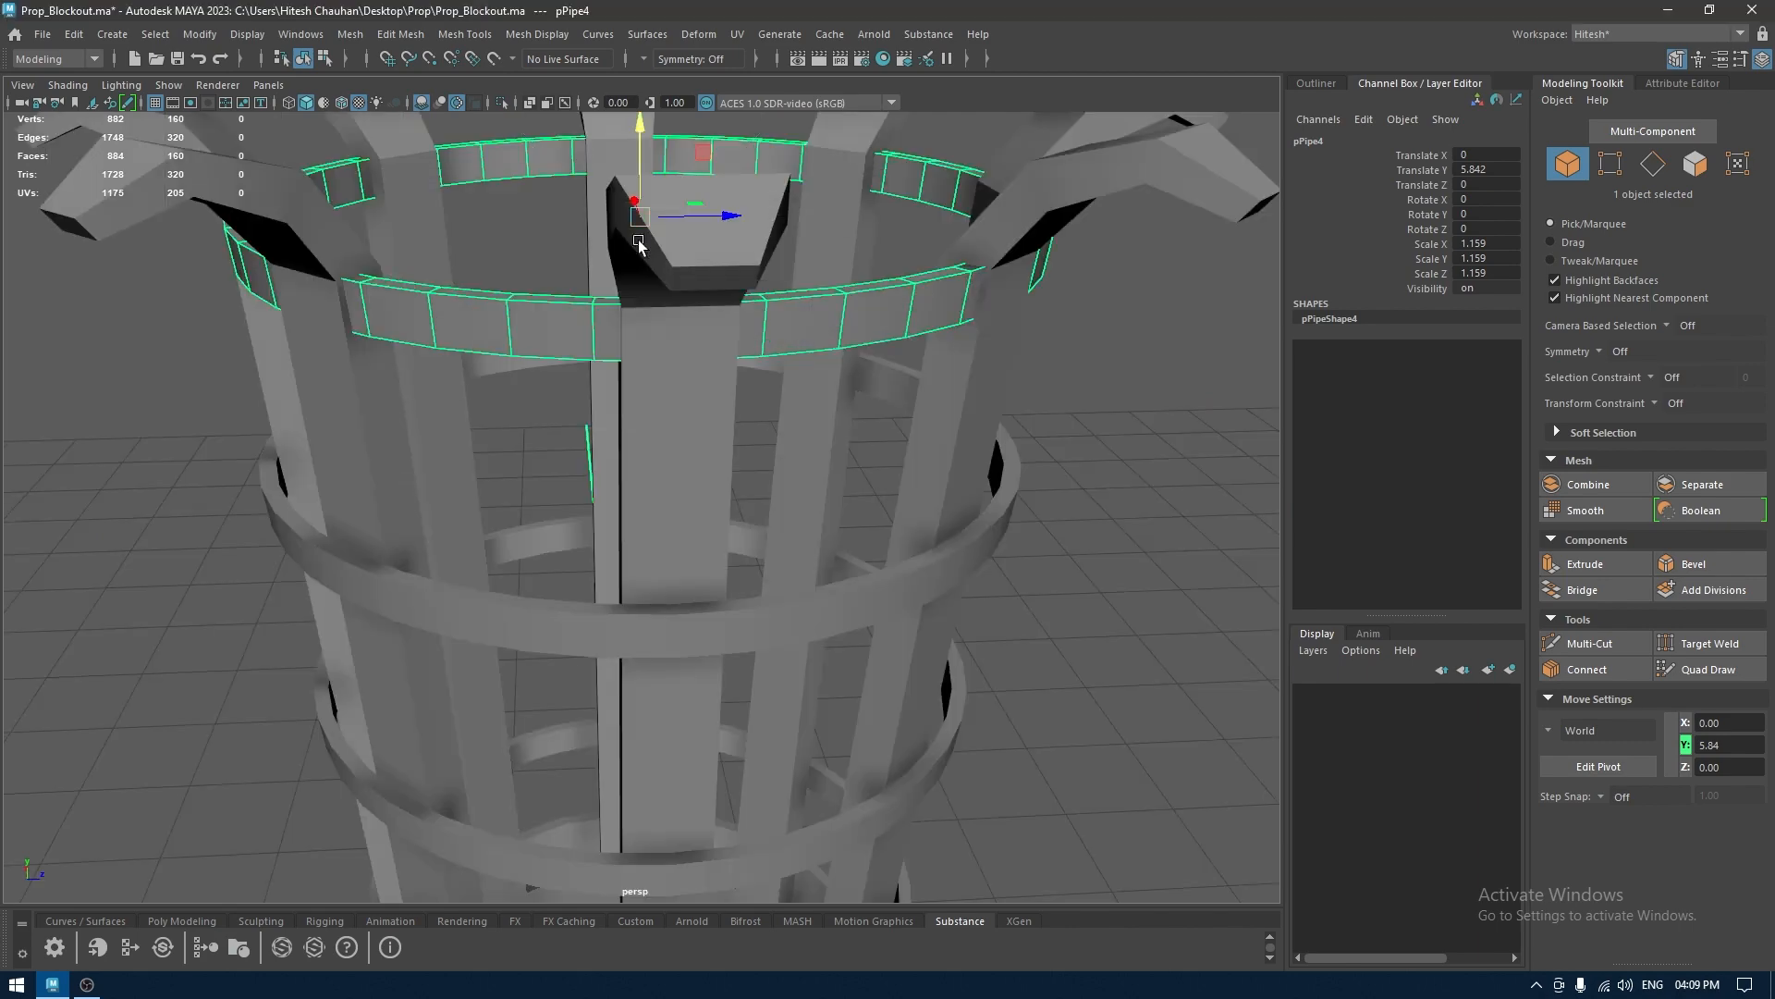
{"action": "key", "text": "f"}
{"action": "left_click_drag", "start_coordinate": [651, 398], "coordinate": [645, 363], "text": "alt"}
{"action": "key", "text": "r"}
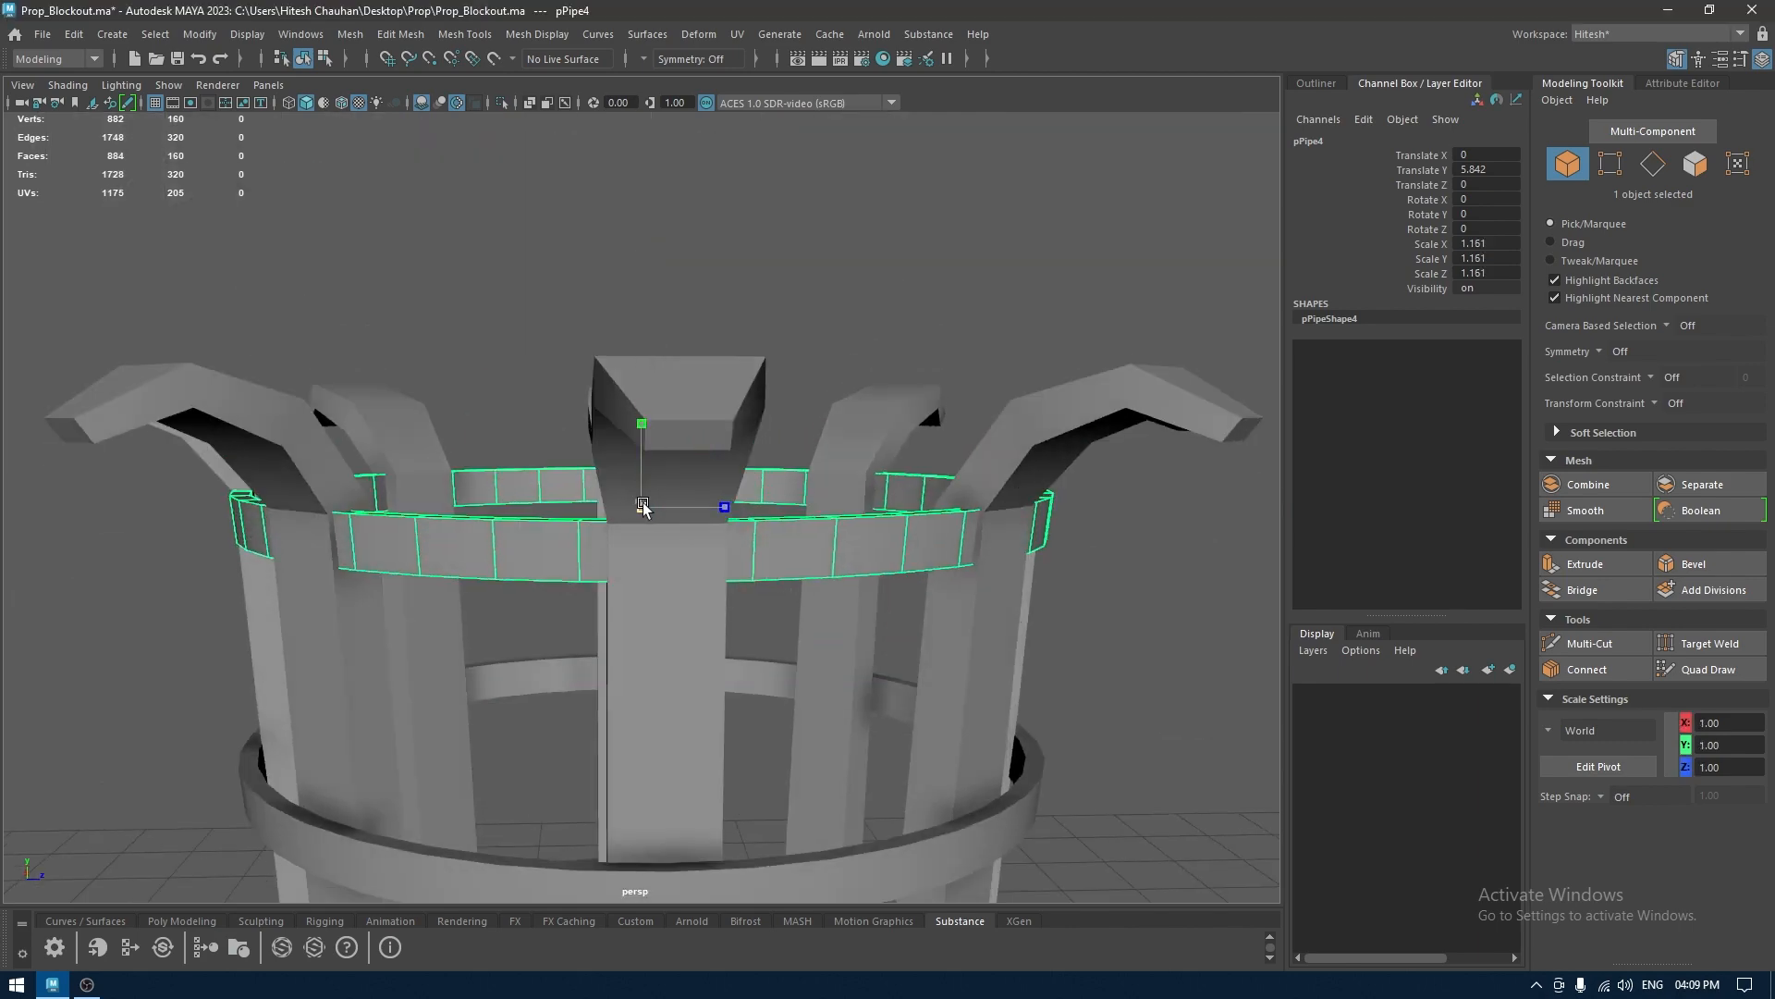
{"action": "left_click_drag", "start_coordinate": [665, 488], "coordinate": [592, 314]}
{"action": "key", "text": "space"}
{"action": "right_click_drag", "start_coordinate": [602, 333], "coordinate": [1047, 293], "text": "alt"}
{"action": "left_click_drag", "start_coordinate": [1126, 345], "coordinate": [103, 267]}
{"action": "key", "text": "space"}
{"action": "left_click_drag", "start_coordinate": [233, 327], "coordinate": [488, 399]}
{"action": "left_click_drag", "start_coordinate": [798, 447], "coordinate": [589, 226], "text": "alt"}
{"action": "key", "text": "w"}
Check the fitted top ring from around the basket, clear the selection and save the scene
{"action": "right_click_drag", "start_coordinate": [771, 173], "coordinate": [814, 138]}
{"action": "left_click_drag", "start_coordinate": [592, 296], "coordinate": [546, 383], "text": "alt"}
{"action": "scroll", "coordinate": [545, 383], "scroll_direction": "down", "scroll_amount": 5}
{"action": "left_click_drag", "start_coordinate": [684, 352], "coordinate": [724, 433], "text": "alt"}
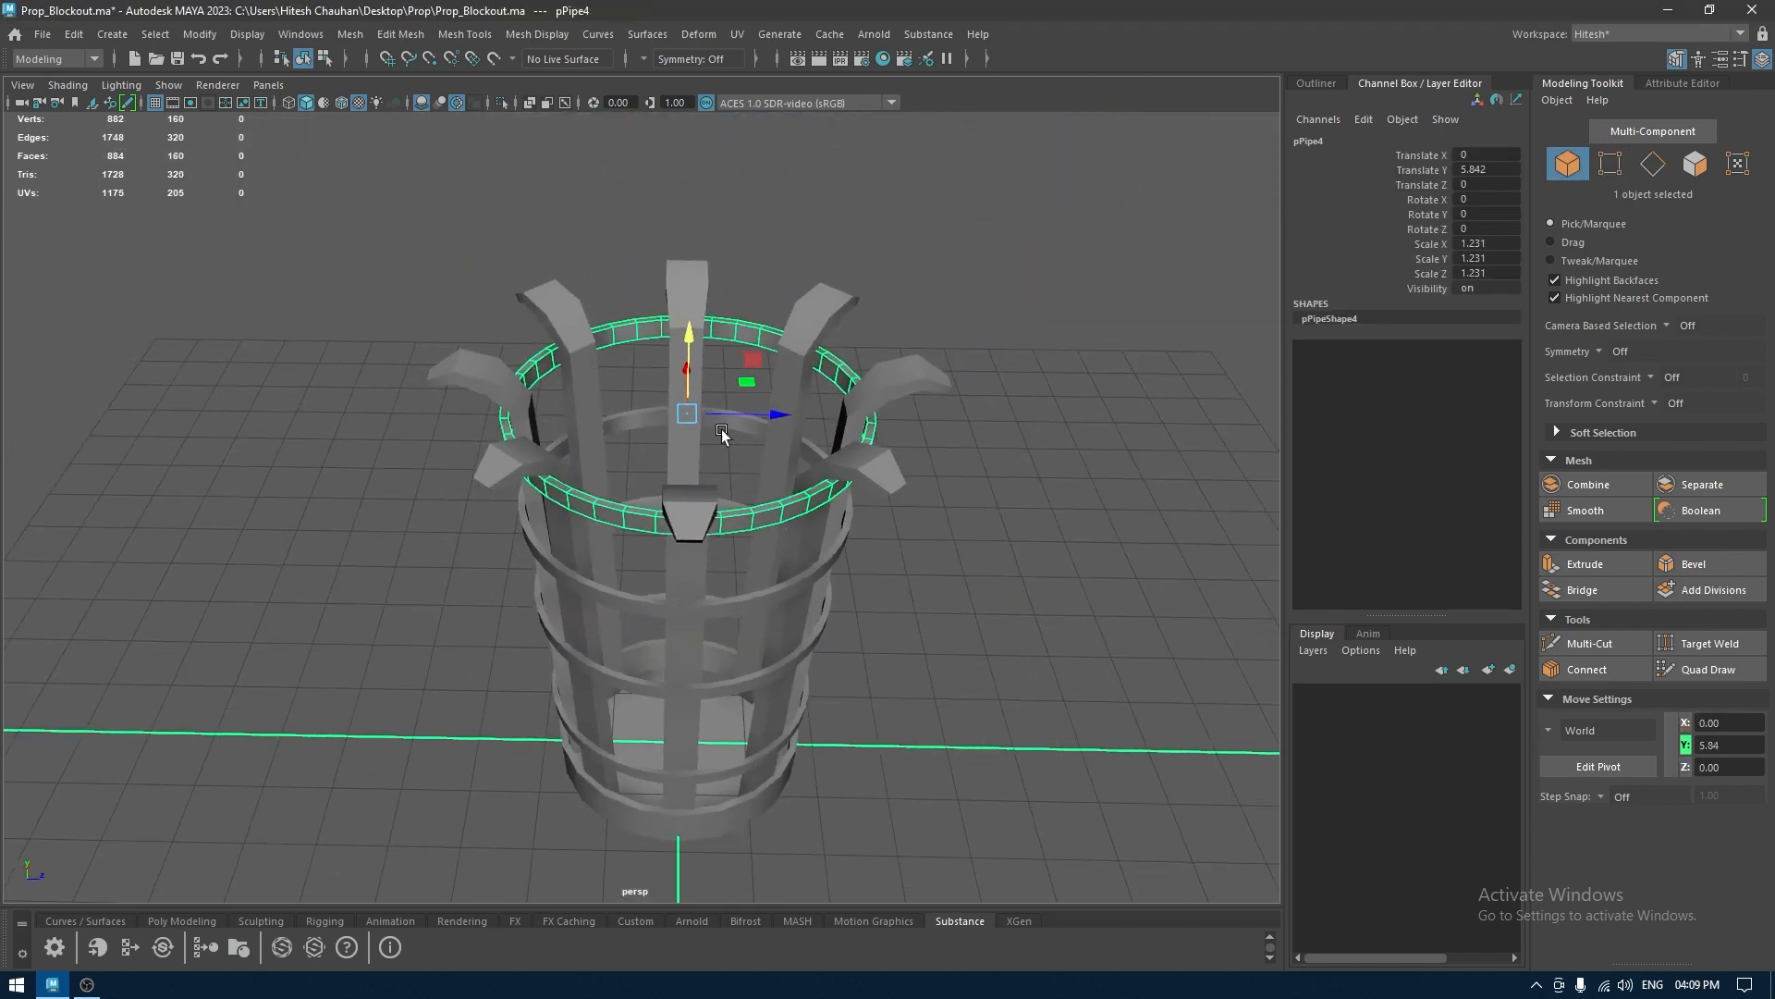
{"action": "key", "text": "ctrl+s"}
{"action": "left_click", "coordinate": [952, 477]}
{"action": "left_click_drag", "start_coordinate": [943, 647], "coordinate": [605, 463], "text": "alt"}
{"action": "key", "text": "ctrl+s"}
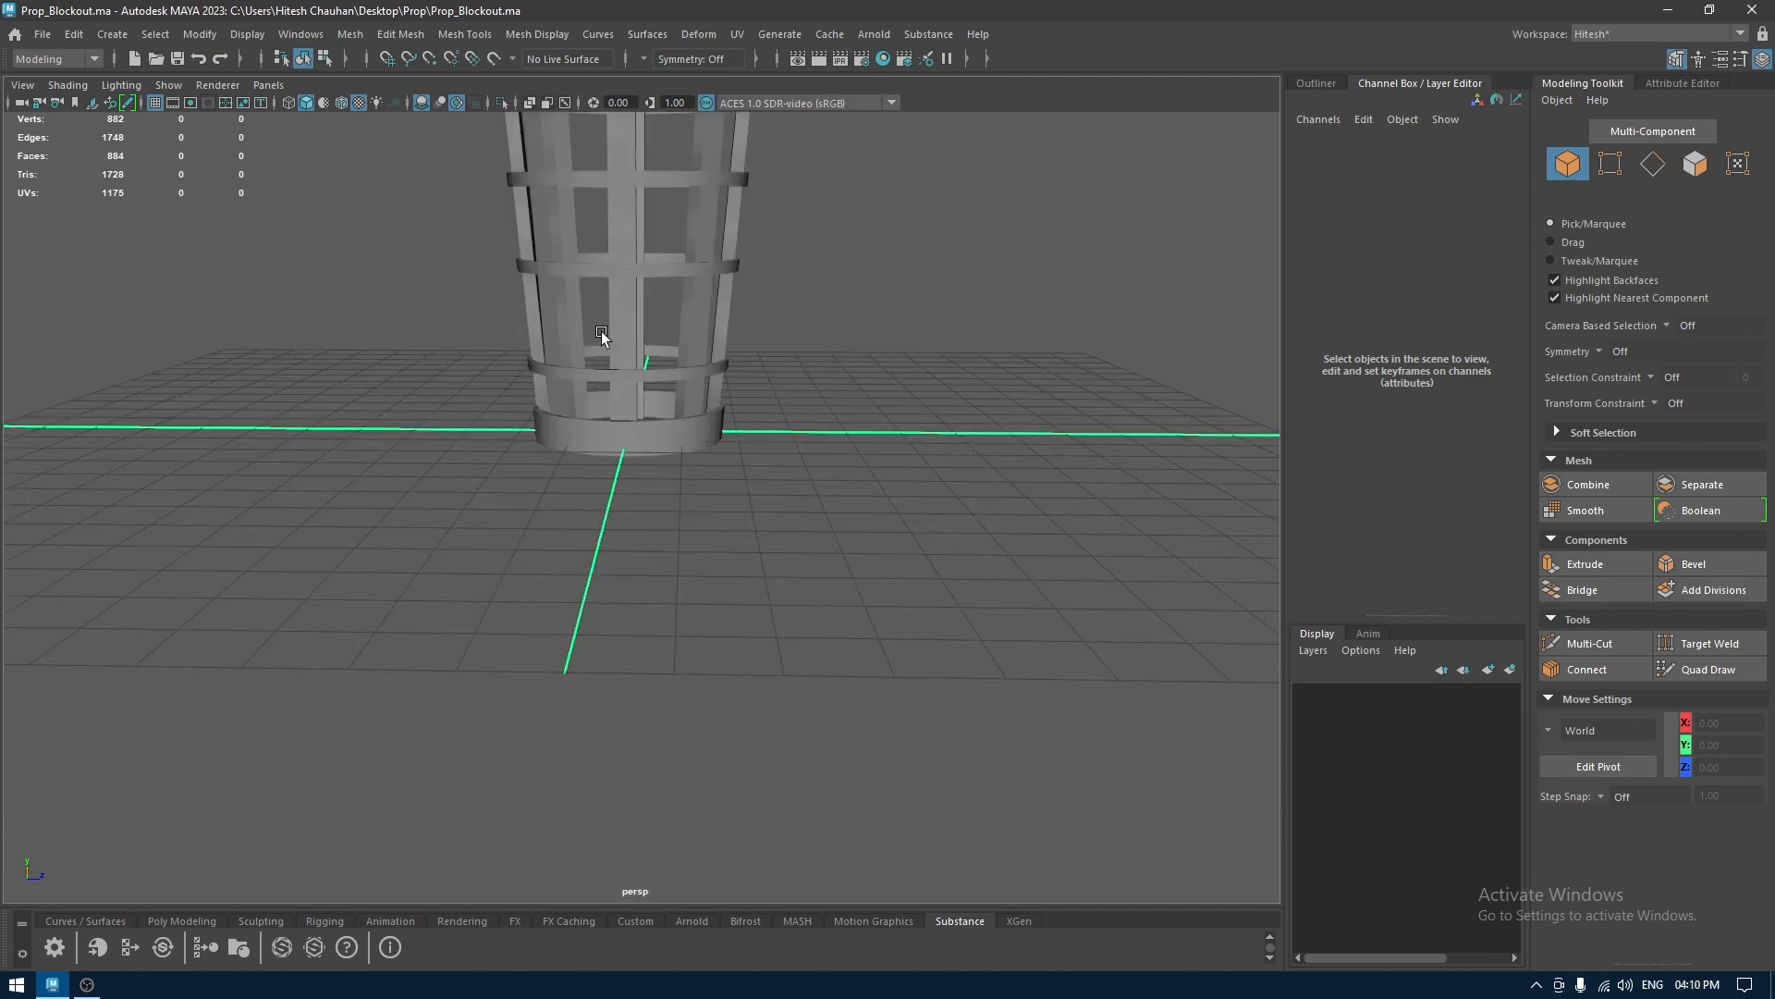
Create a polygon cube and lower it beneath the base tray to about -1.67 in Y
{"action": "left_click_drag", "start_coordinate": [601, 335], "coordinate": [785, 545], "text": "alt"}
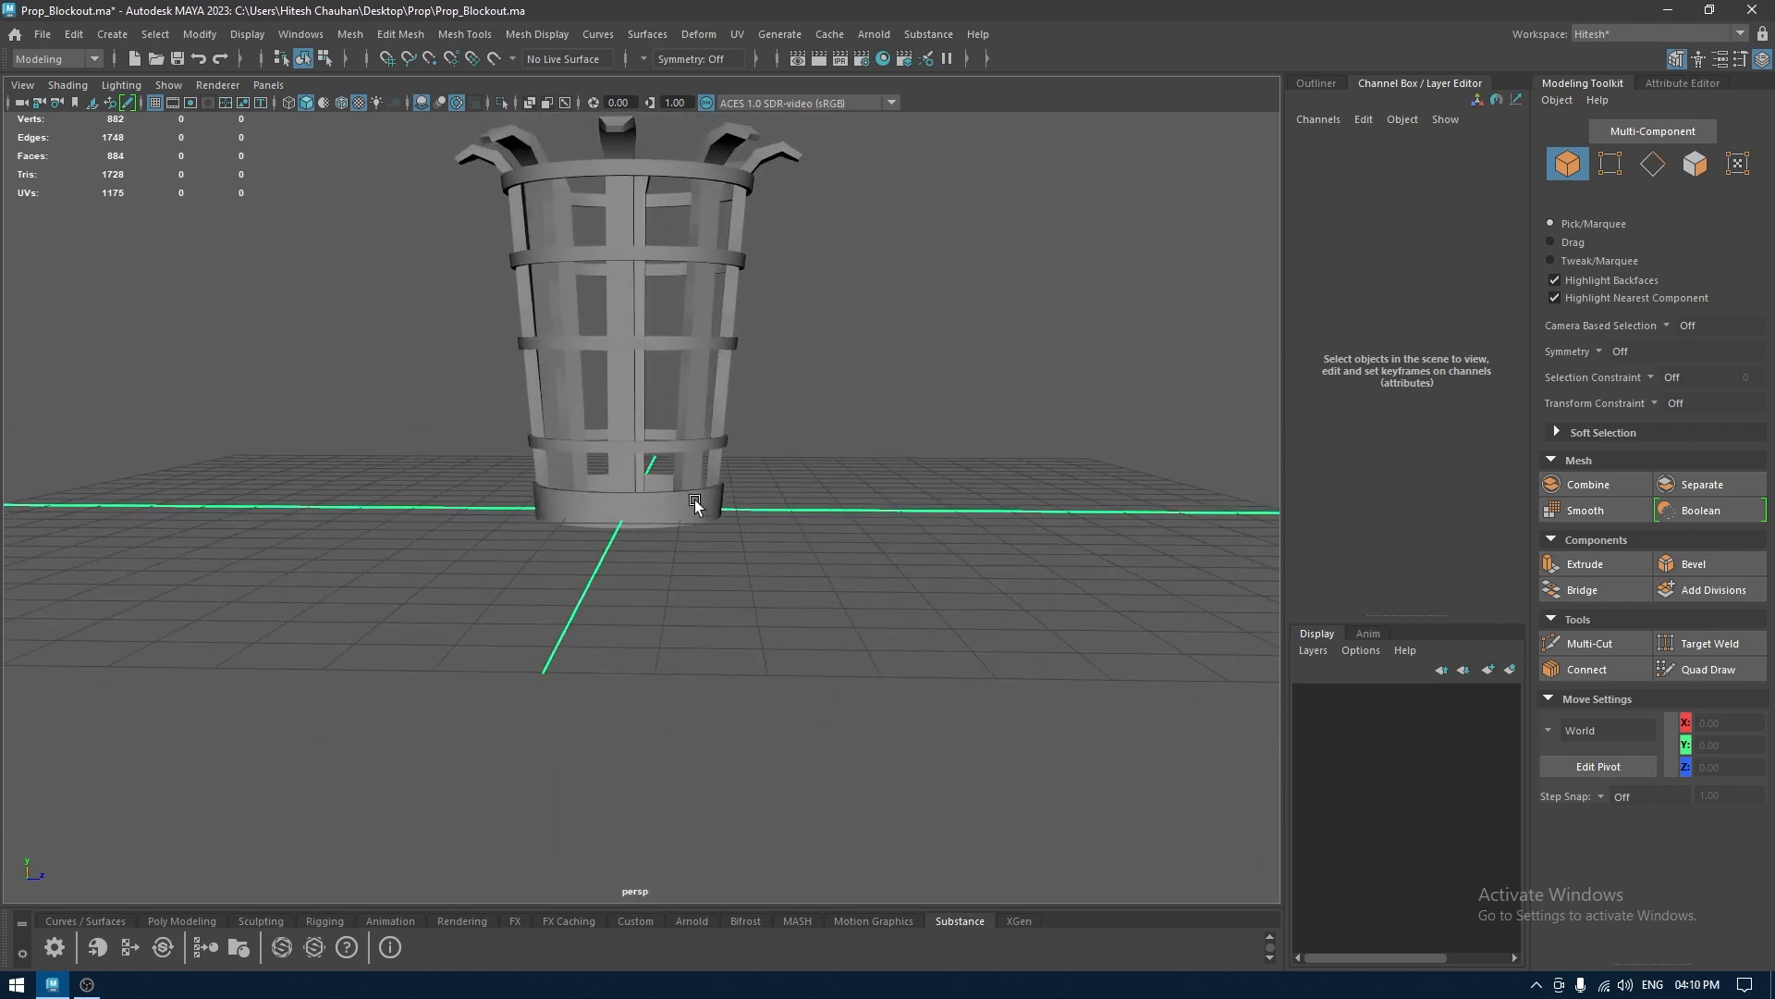
{"action": "left_click_drag", "start_coordinate": [698, 501], "coordinate": [775, 473], "text": "alt"}
{"action": "right_click_drag", "start_coordinate": [845, 429], "coordinate": [838, 483], "text": "shift"}
{"action": "left_click_drag", "start_coordinate": [812, 499], "coordinate": [666, 422], "text": "alt"}
{"action": "left_click_drag", "start_coordinate": [614, 357], "coordinate": [618, 445]}
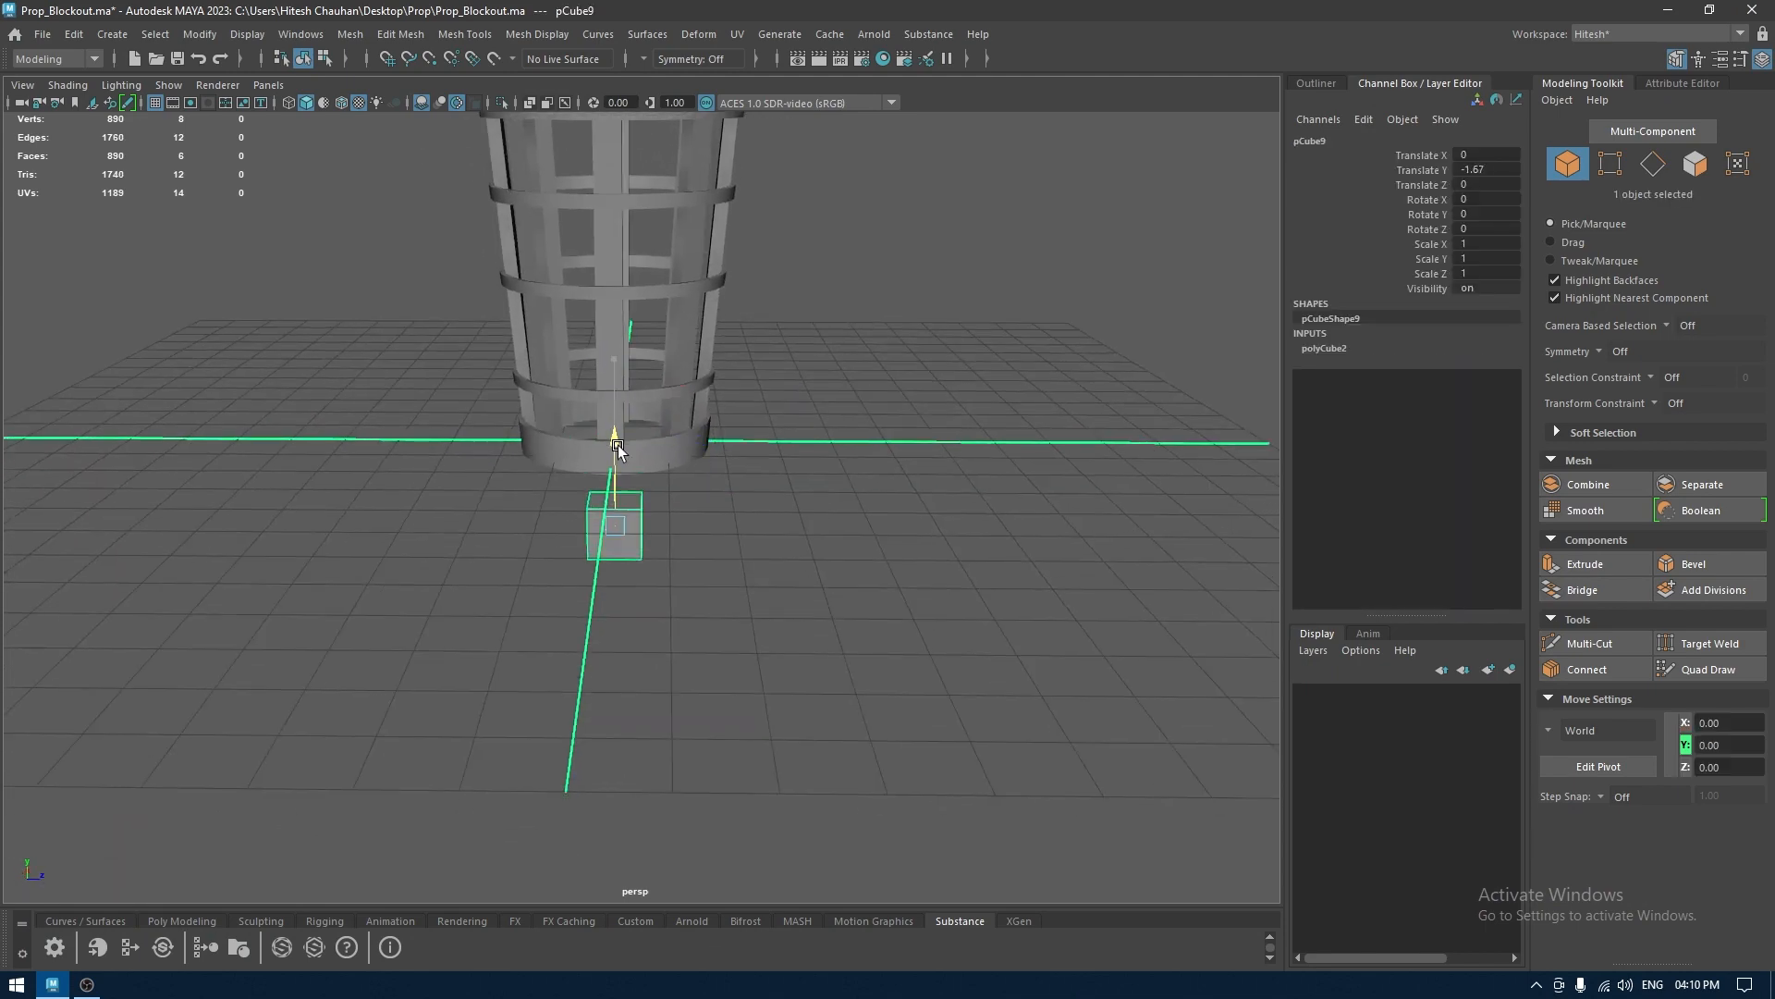
Reshape the new cube into a slim upright bar with width 0.2, height 2.5 and depth 0.4
{"action": "key", "text": "space"}
{"action": "left_click_drag", "start_coordinate": [698, 535], "coordinate": [636, 529], "text": "alt"}
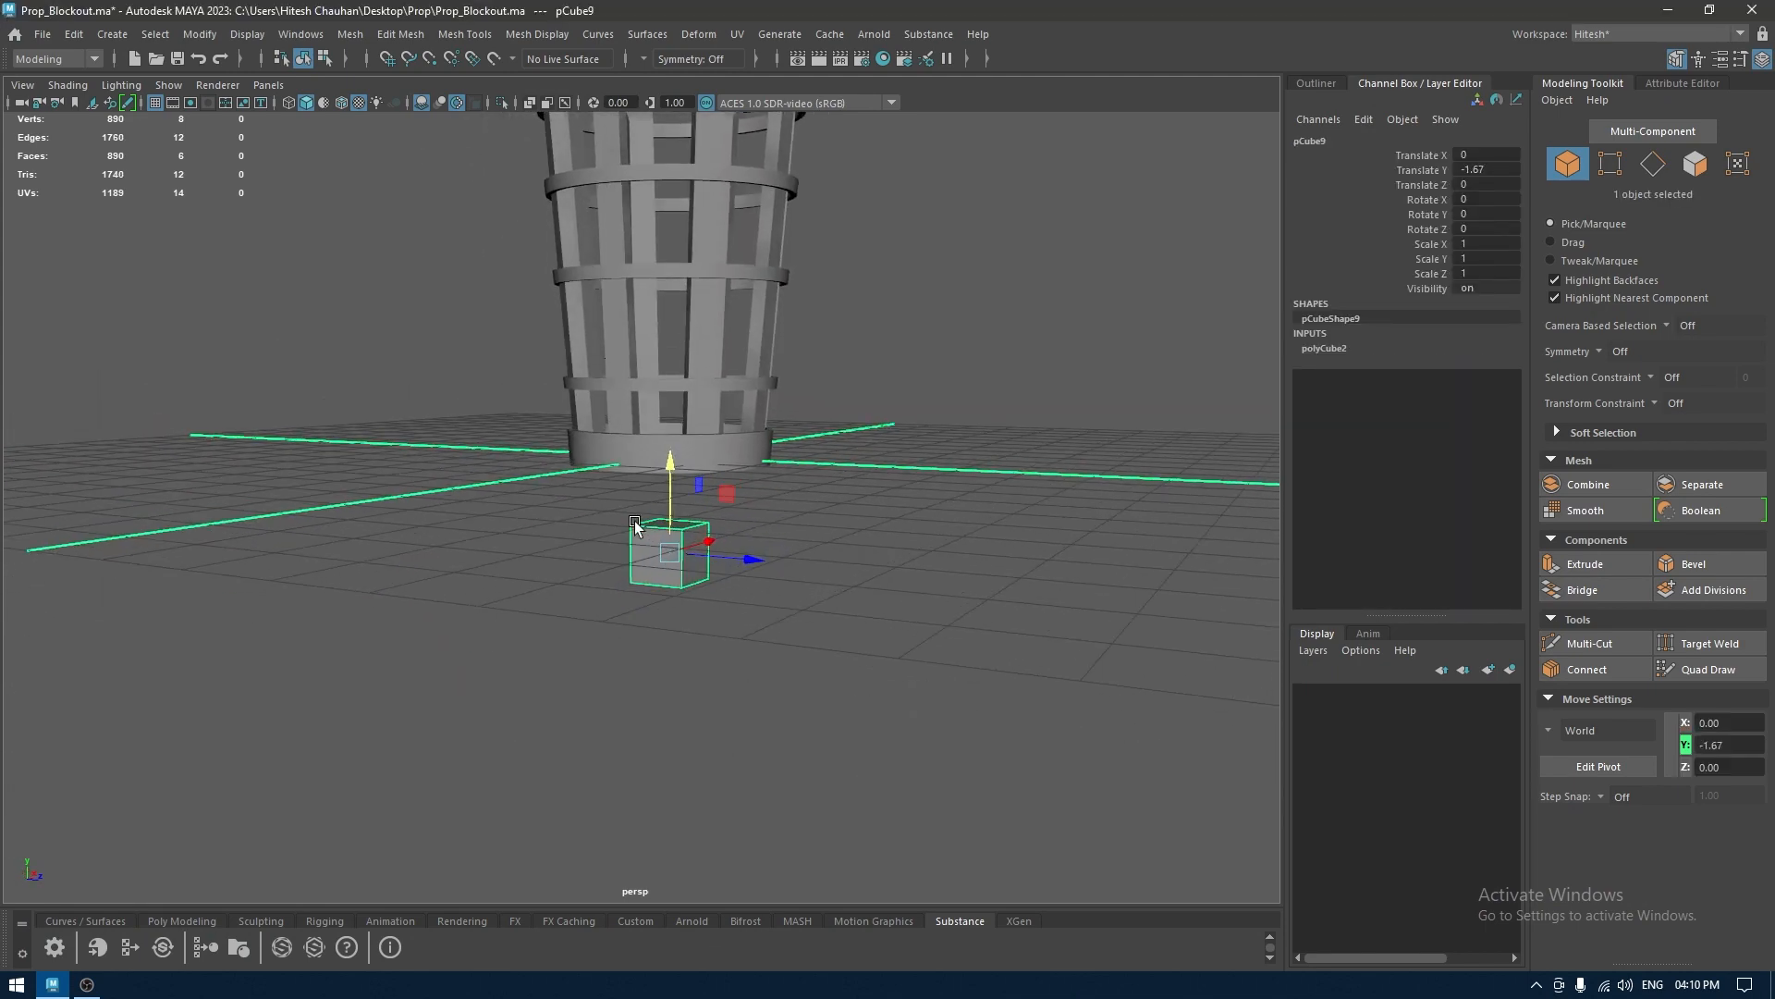
{"action": "key", "text": "t"}
{"action": "left_click_drag", "start_coordinate": [758, 494], "coordinate": [730, 534], "text": "alt"}
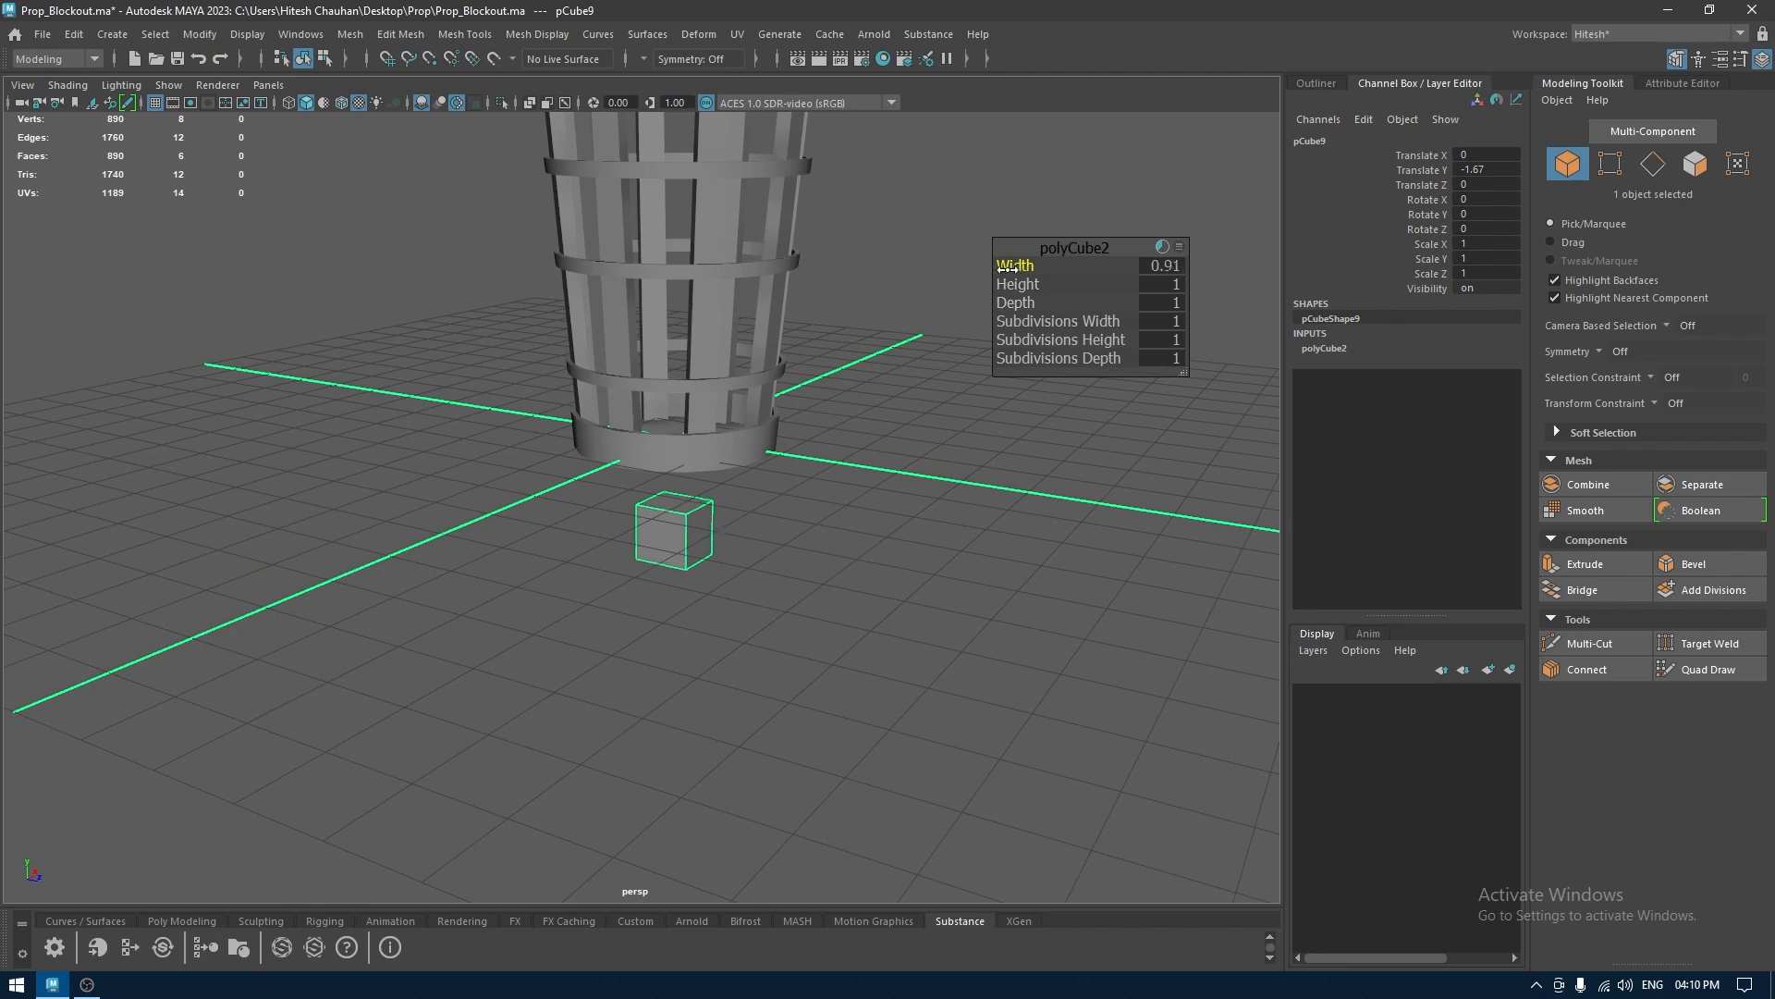
{"action": "left_click_drag", "start_coordinate": [1007, 267], "coordinate": [1091, 296]}
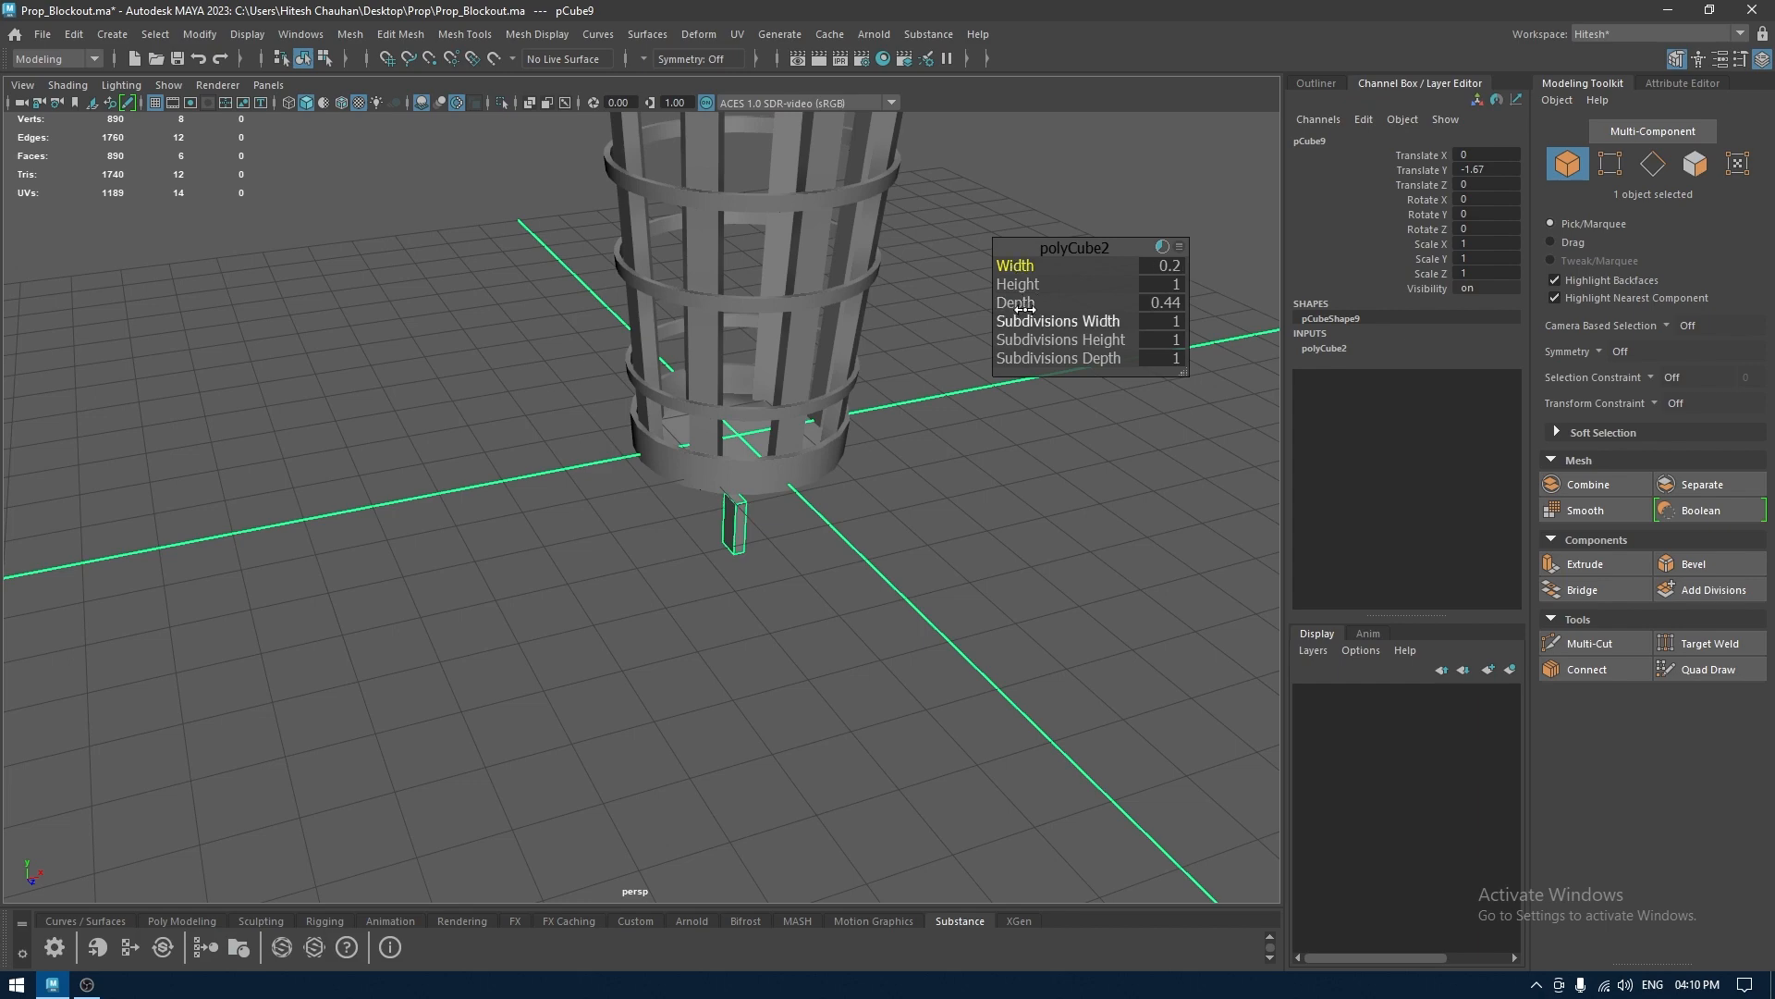
{"action": "left_click_drag", "start_coordinate": [1102, 290], "coordinate": [1143, 291]}
{"action": "left_click_drag", "start_coordinate": [892, 393], "coordinate": [987, 339], "text": "alt"}
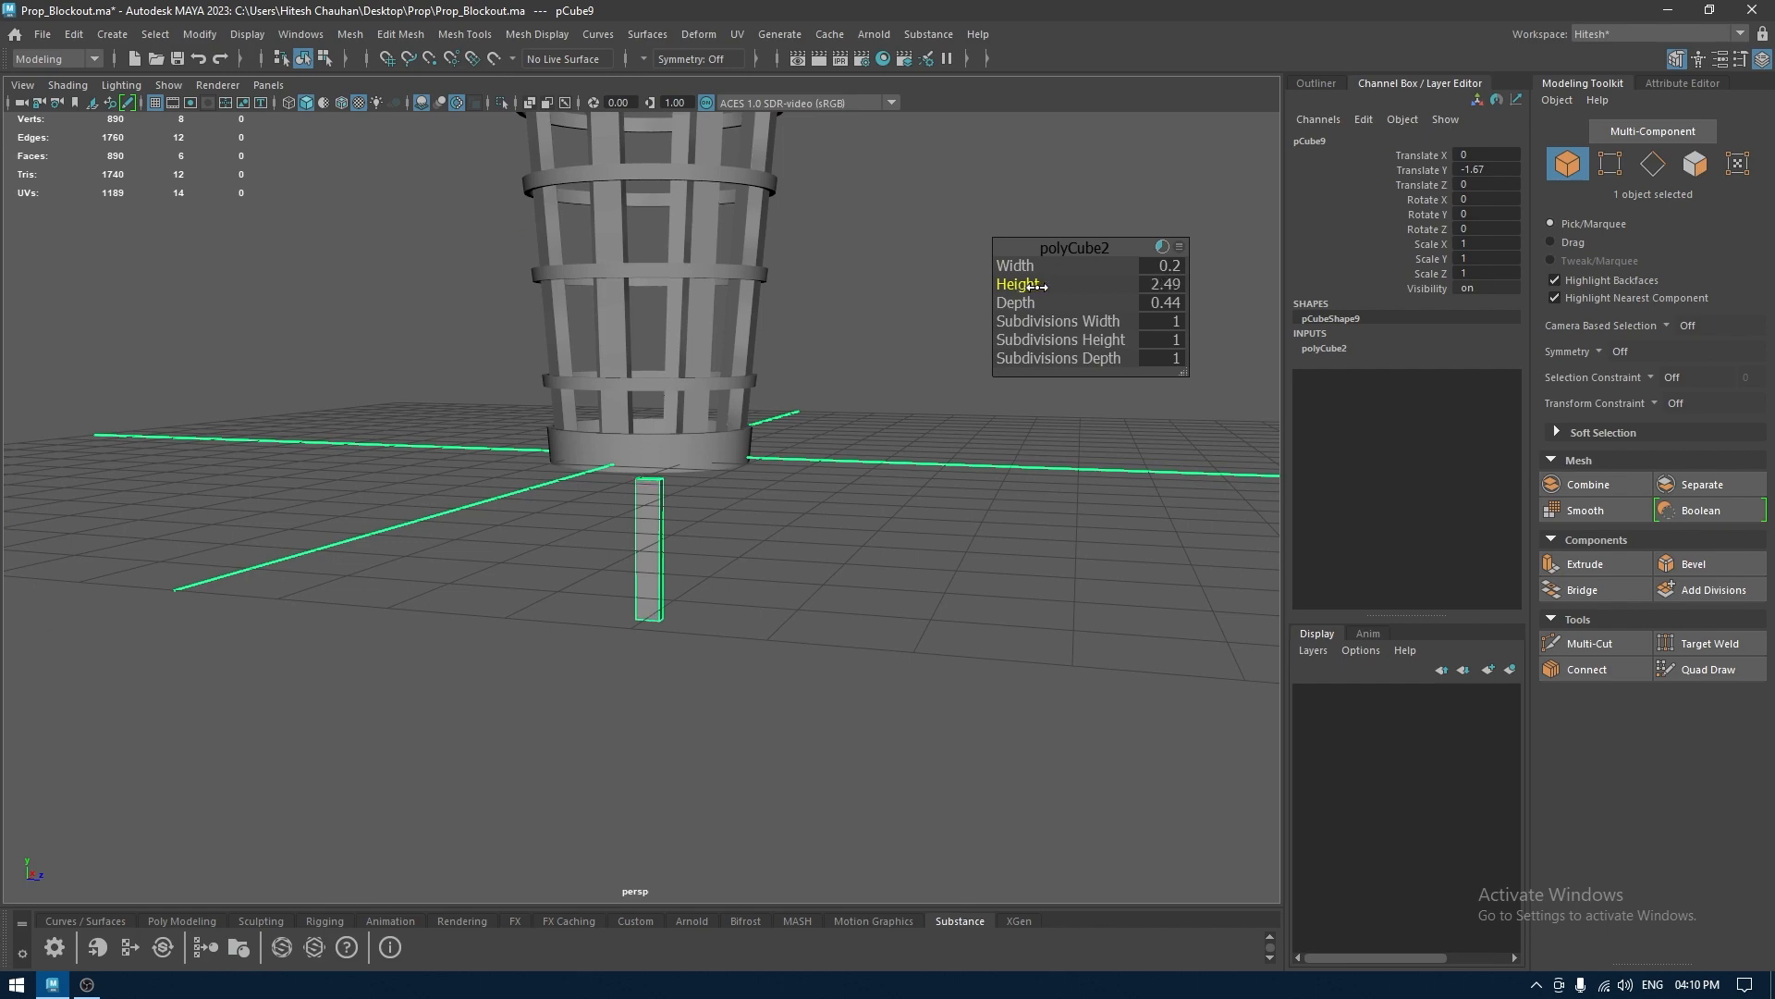
{"action": "left_click_drag", "start_coordinate": [842, 397], "coordinate": [806, 415], "text": "alt"}
{"action": "left_click_drag", "start_coordinate": [1035, 321], "coordinate": [868, 343], "text": "alt"}
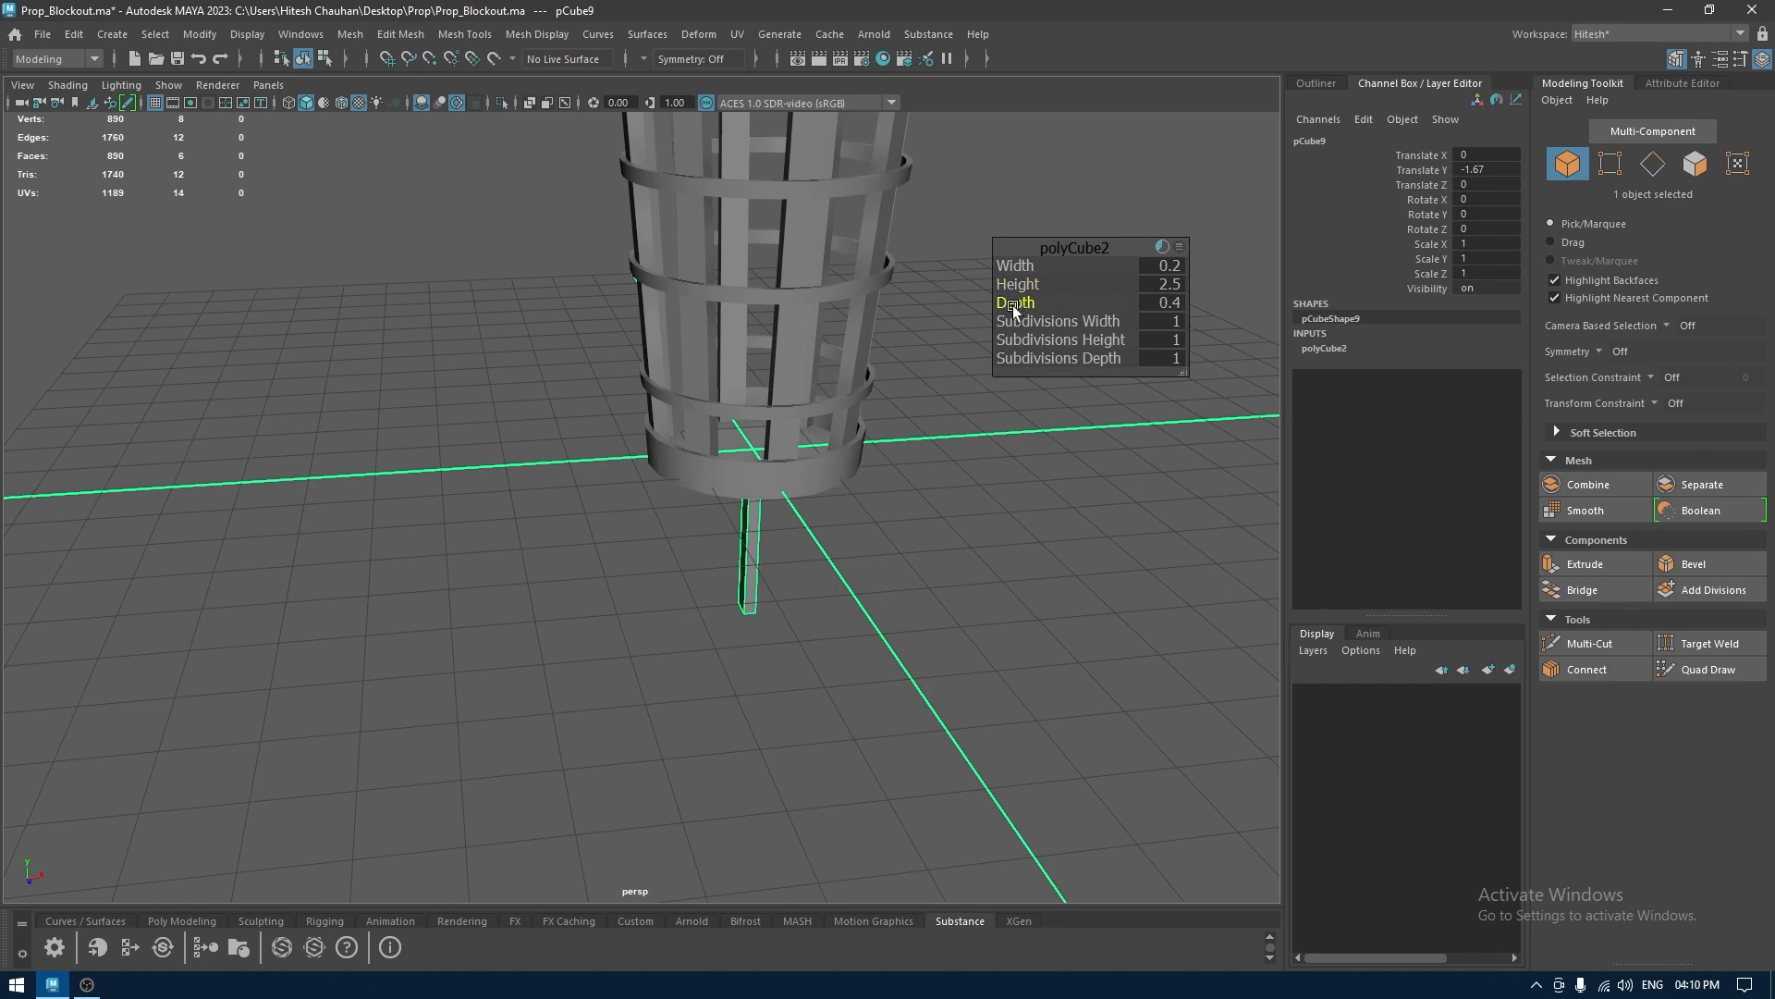
Divide the bar along its height with 9 height subdivisions
{"action": "left_click_drag", "start_coordinate": [1021, 320], "coordinate": [1040, 323], "text": "alt"}
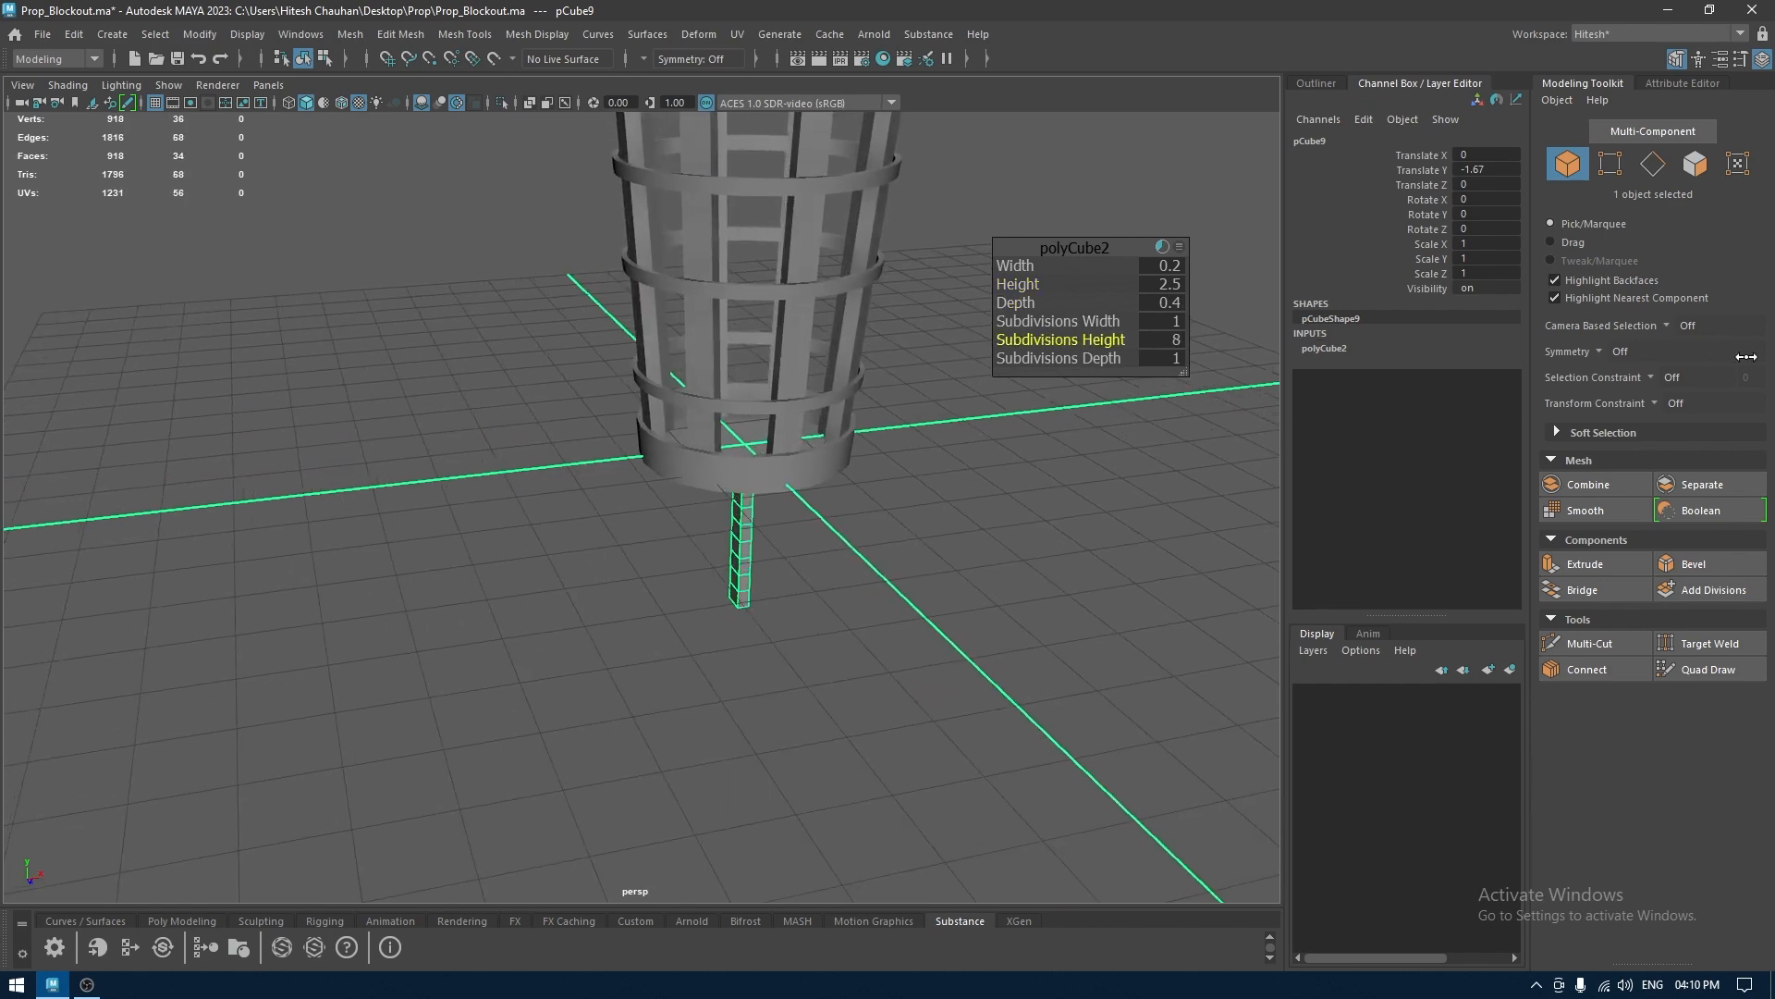
{"action": "left_click_drag", "start_coordinate": [1747, 357], "coordinate": [1768, 357]}
{"action": "left_click_drag", "start_coordinate": [598, 446], "coordinate": [676, 427], "text": "alt"}
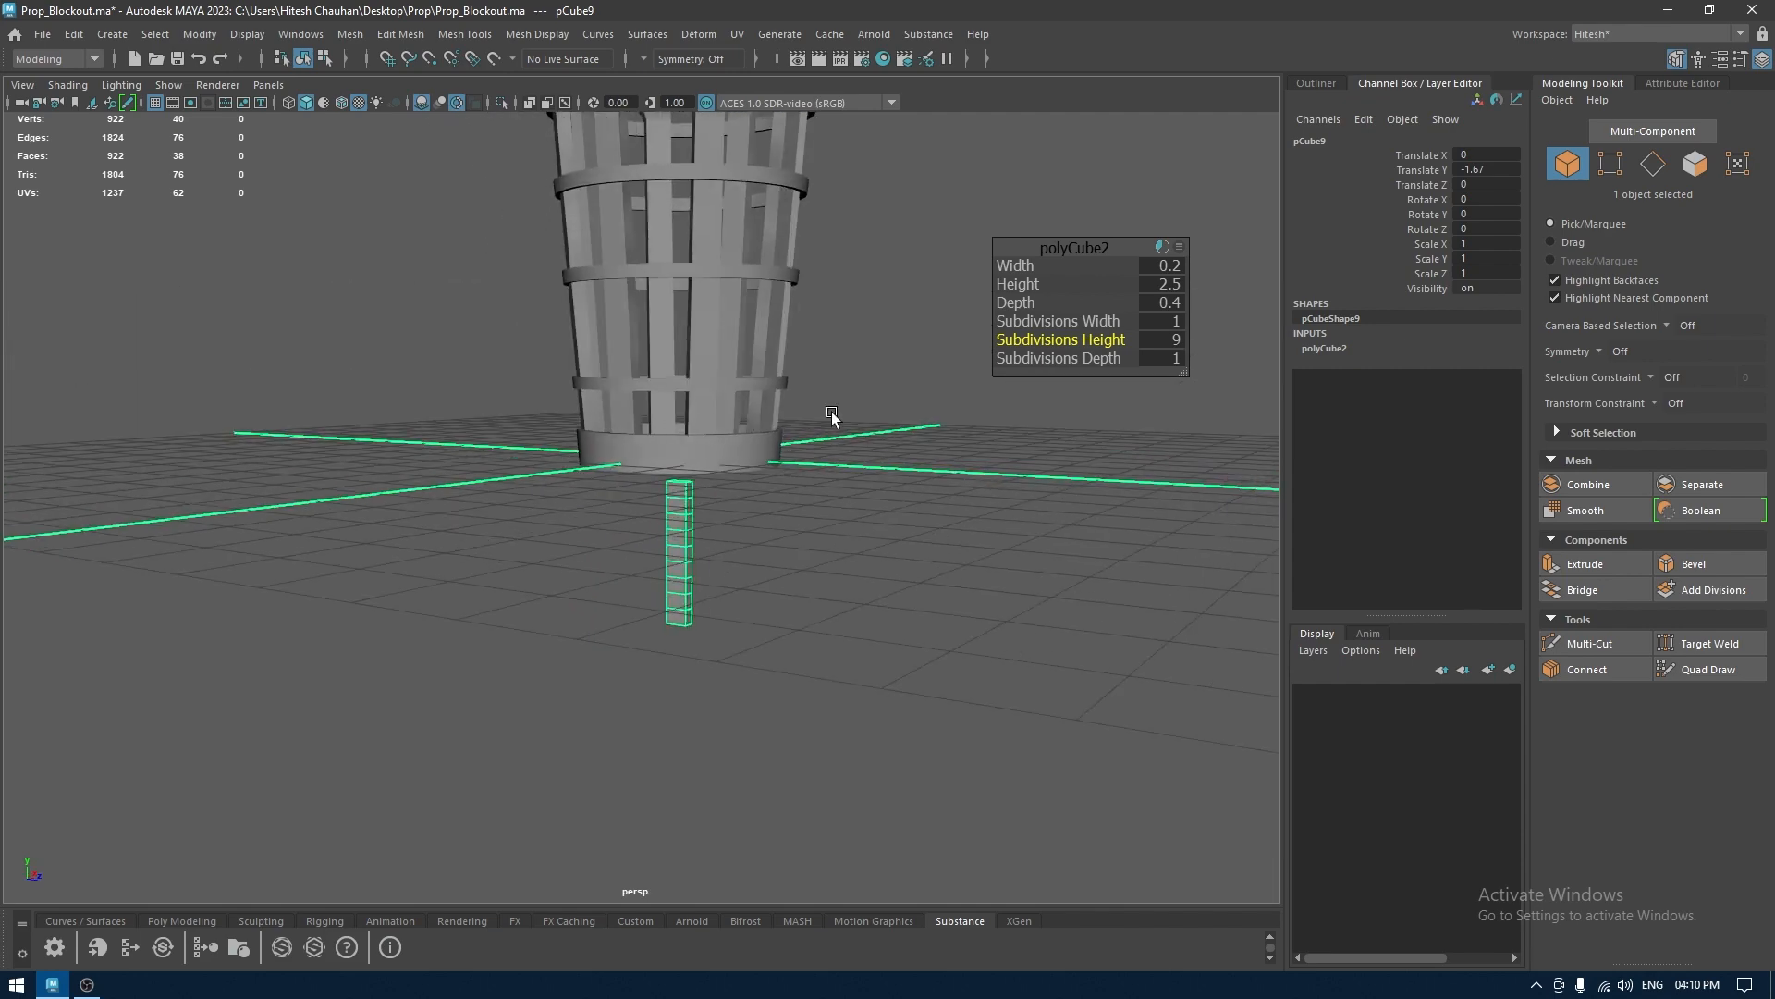
{"action": "key", "text": "w"}
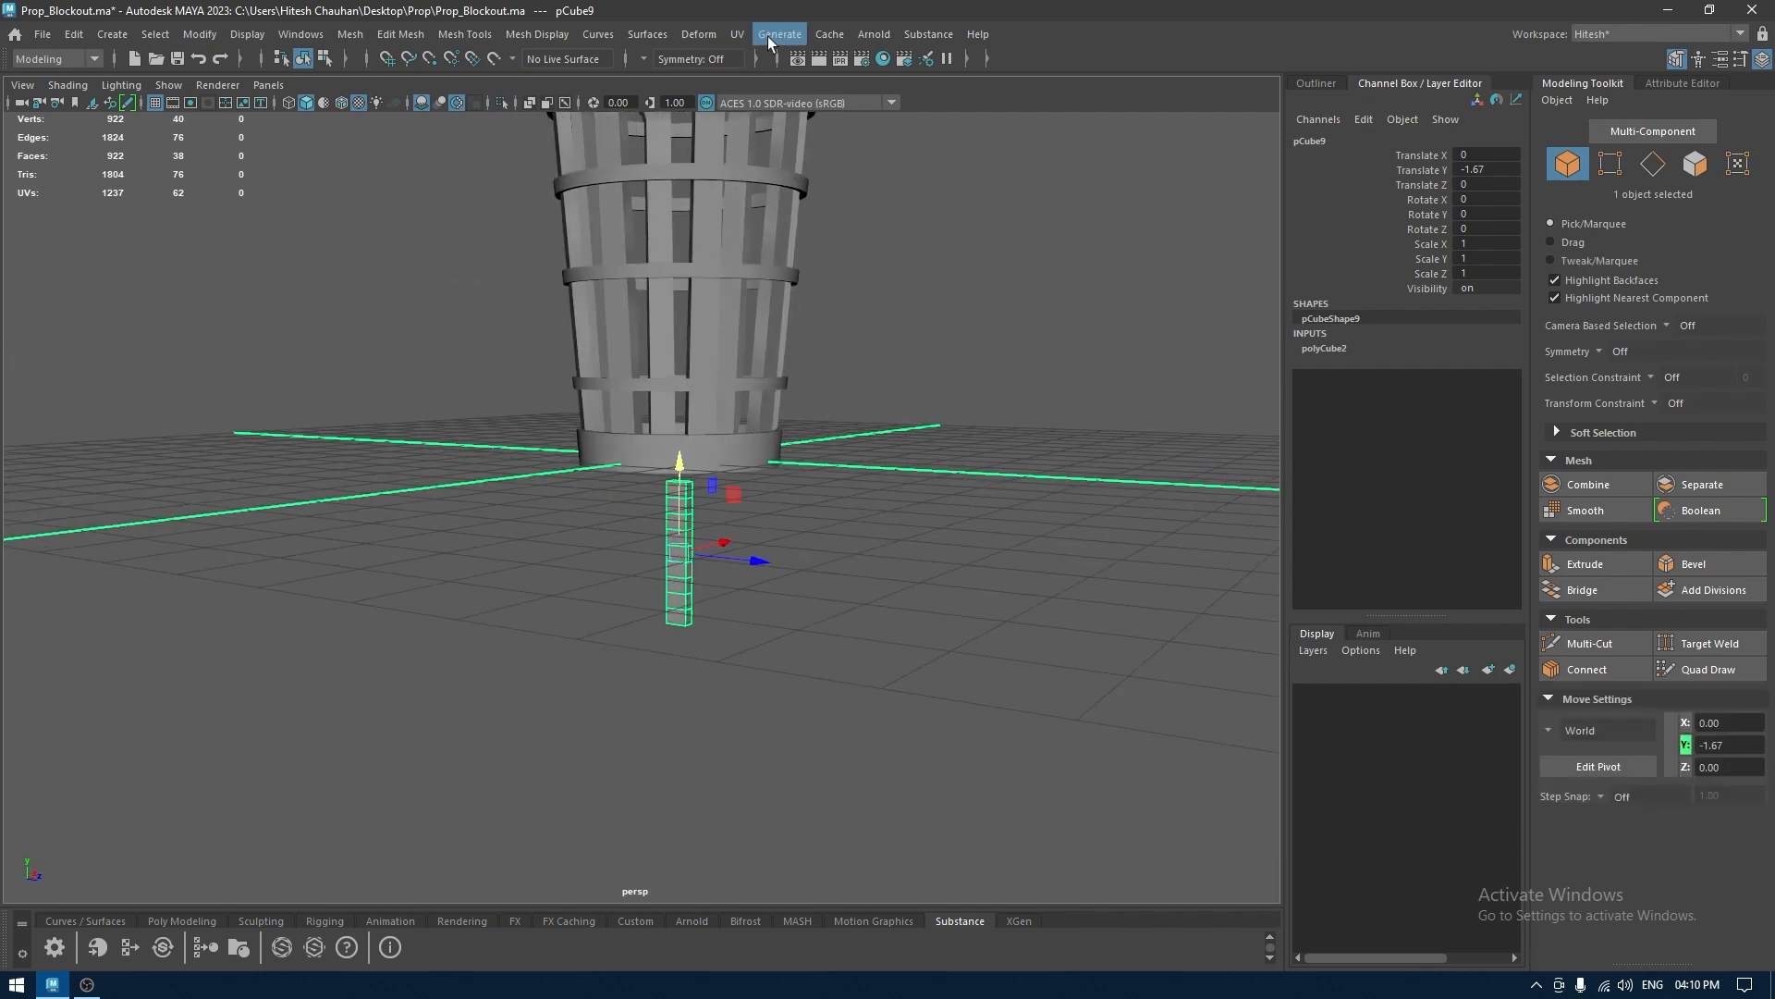
Apply a nonlinear Bend deformer to the subdivided bar
{"action": "key", "text": "f"}
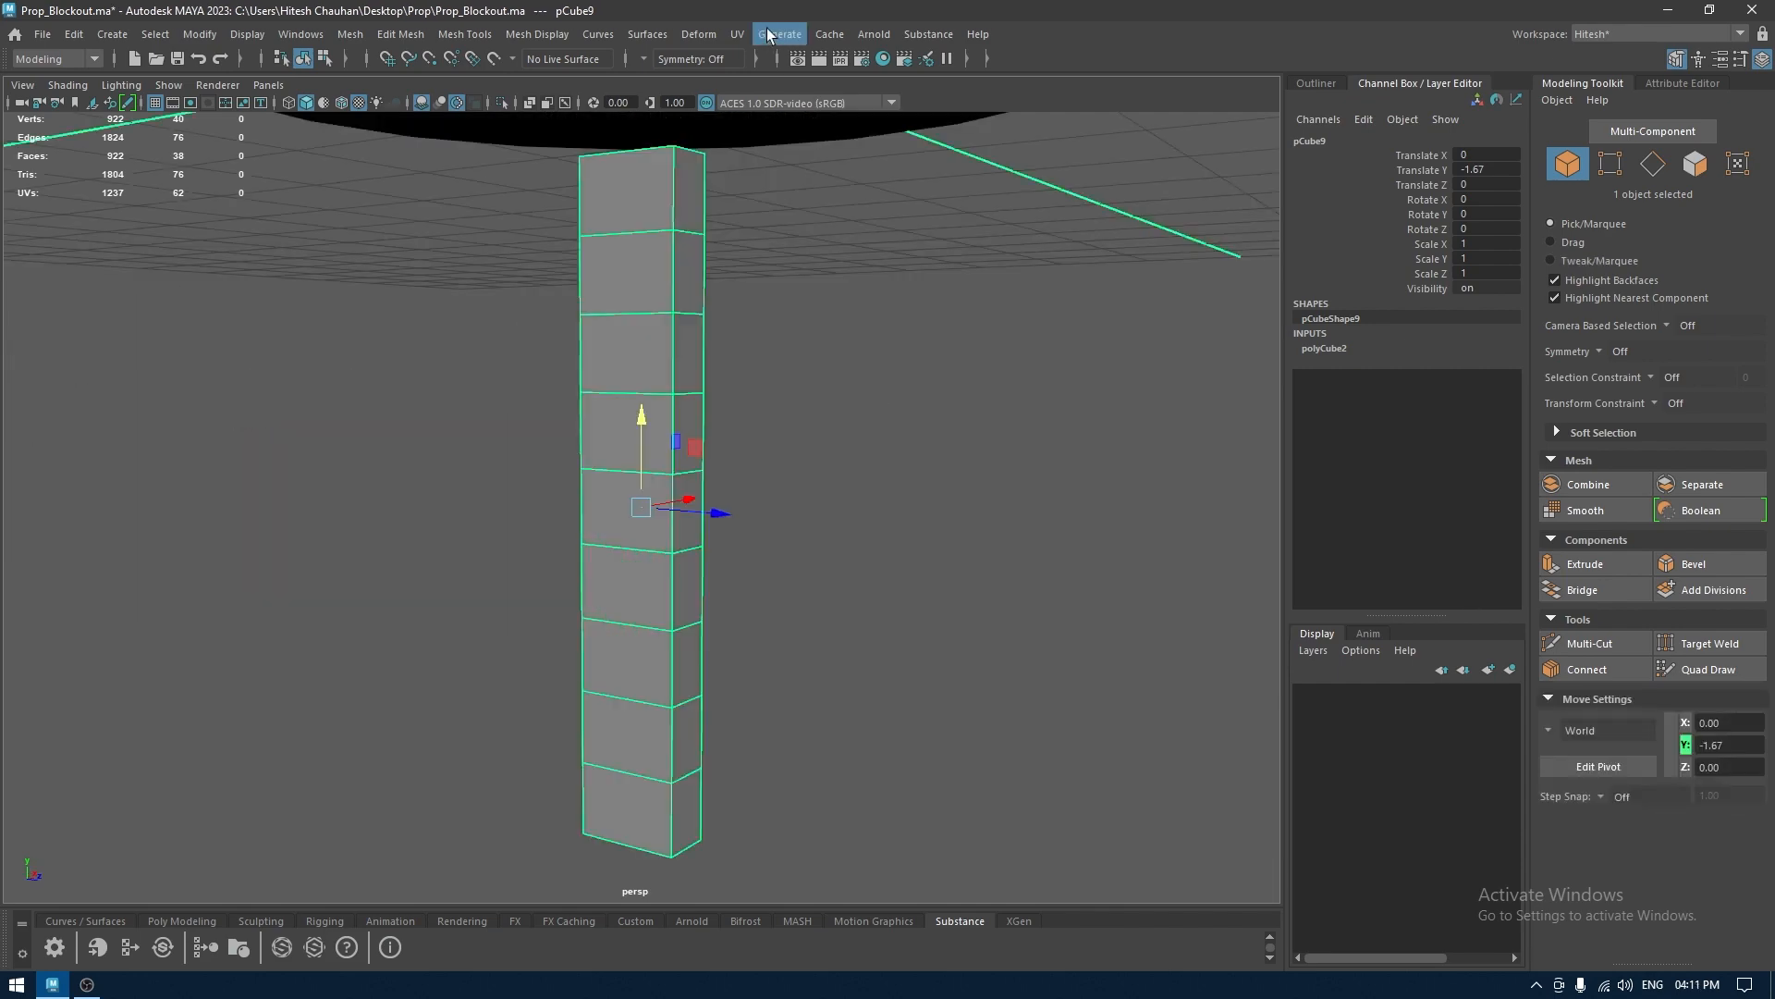
{"action": "left_click", "coordinate": [698, 33]}
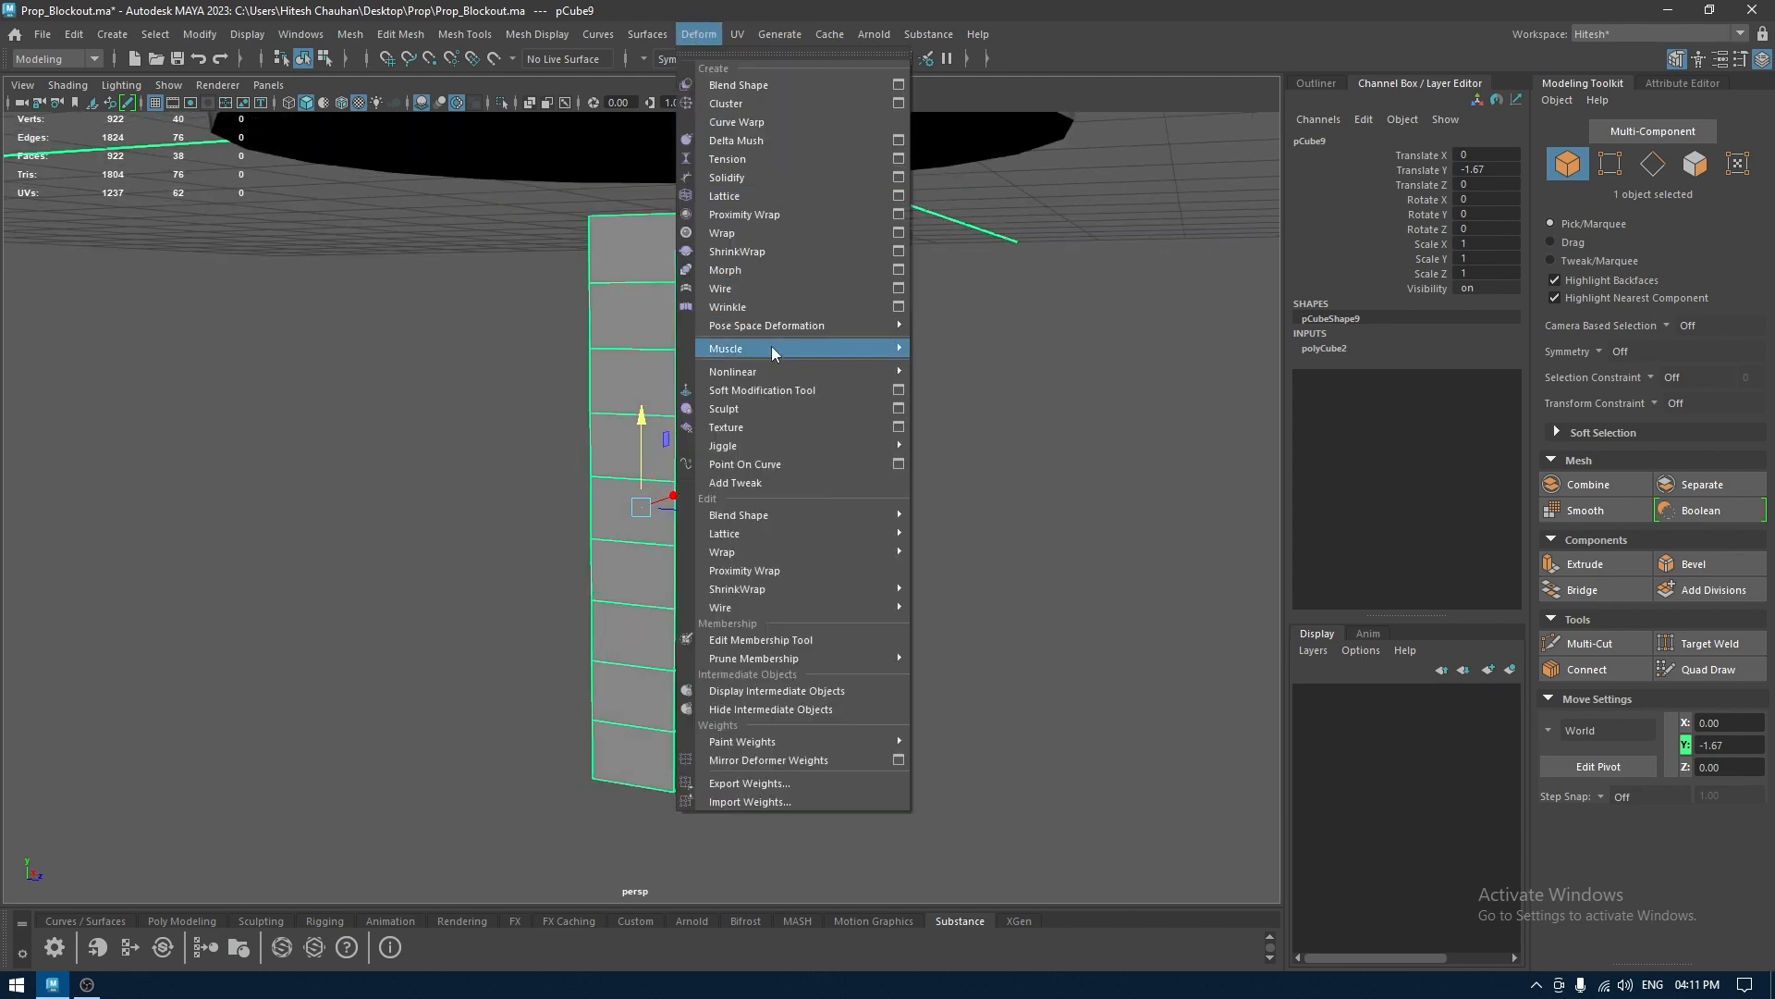
{"action": "mouse_move", "coordinate": [862, 371]}
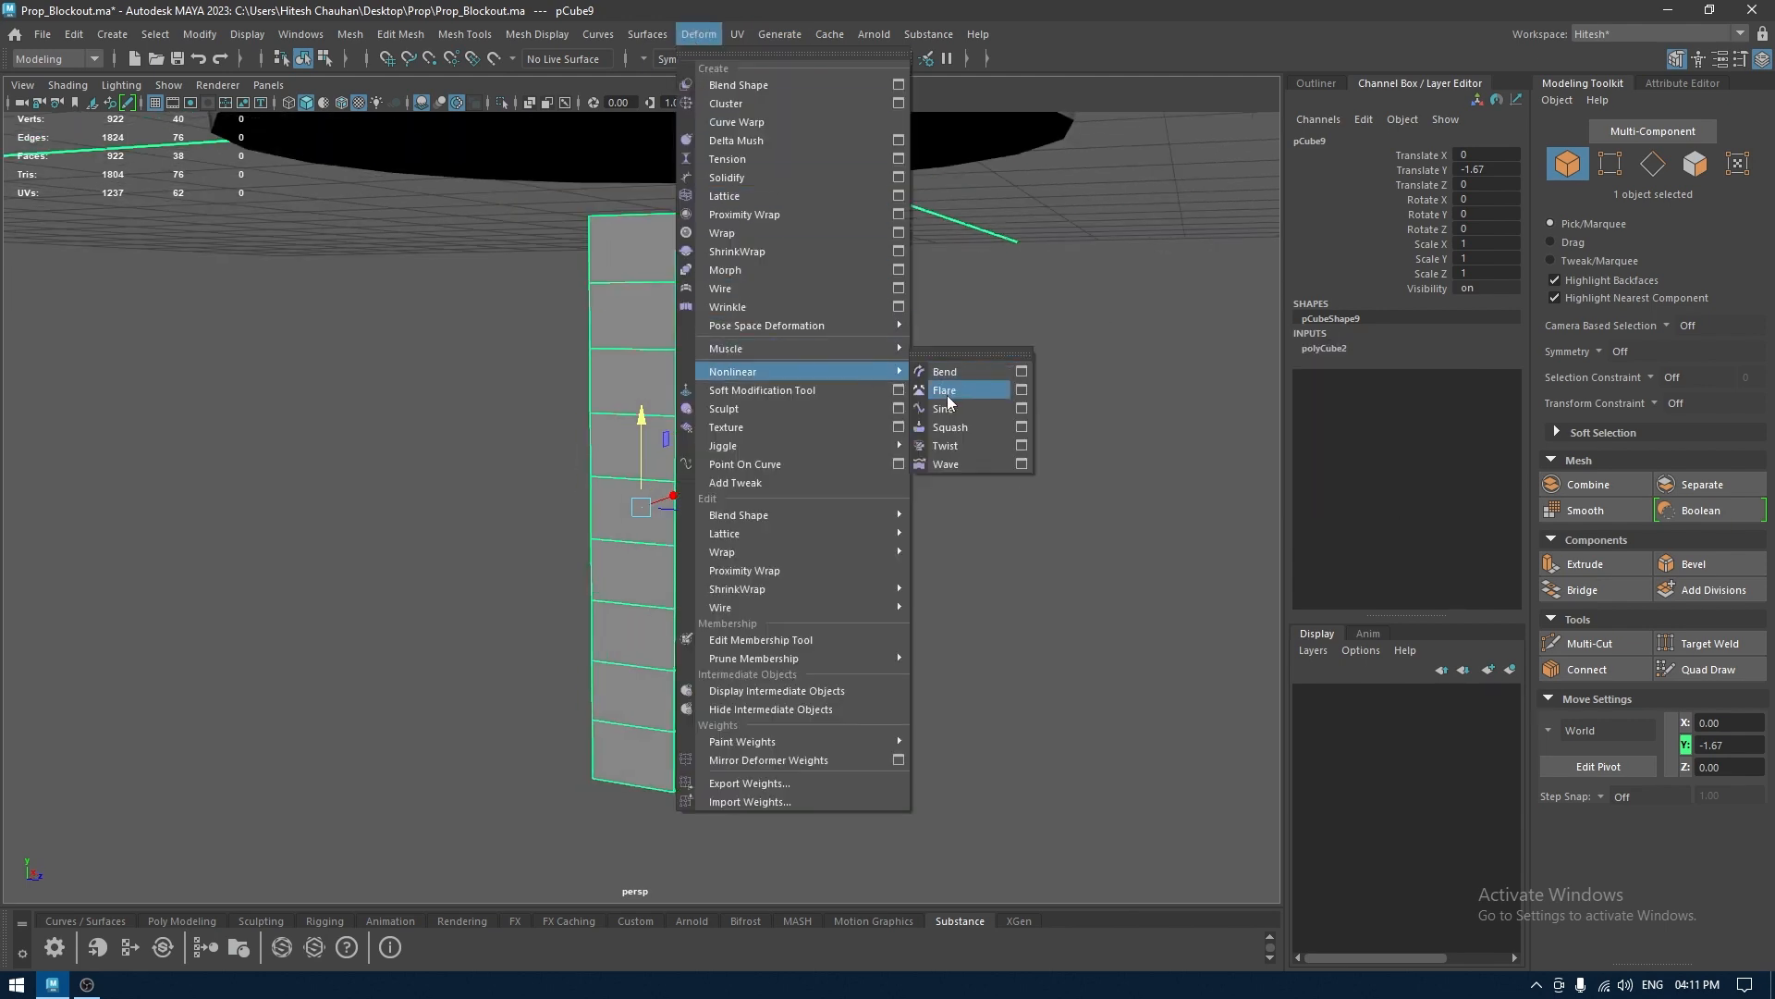
{"action": "left_click", "coordinate": [942, 374]}
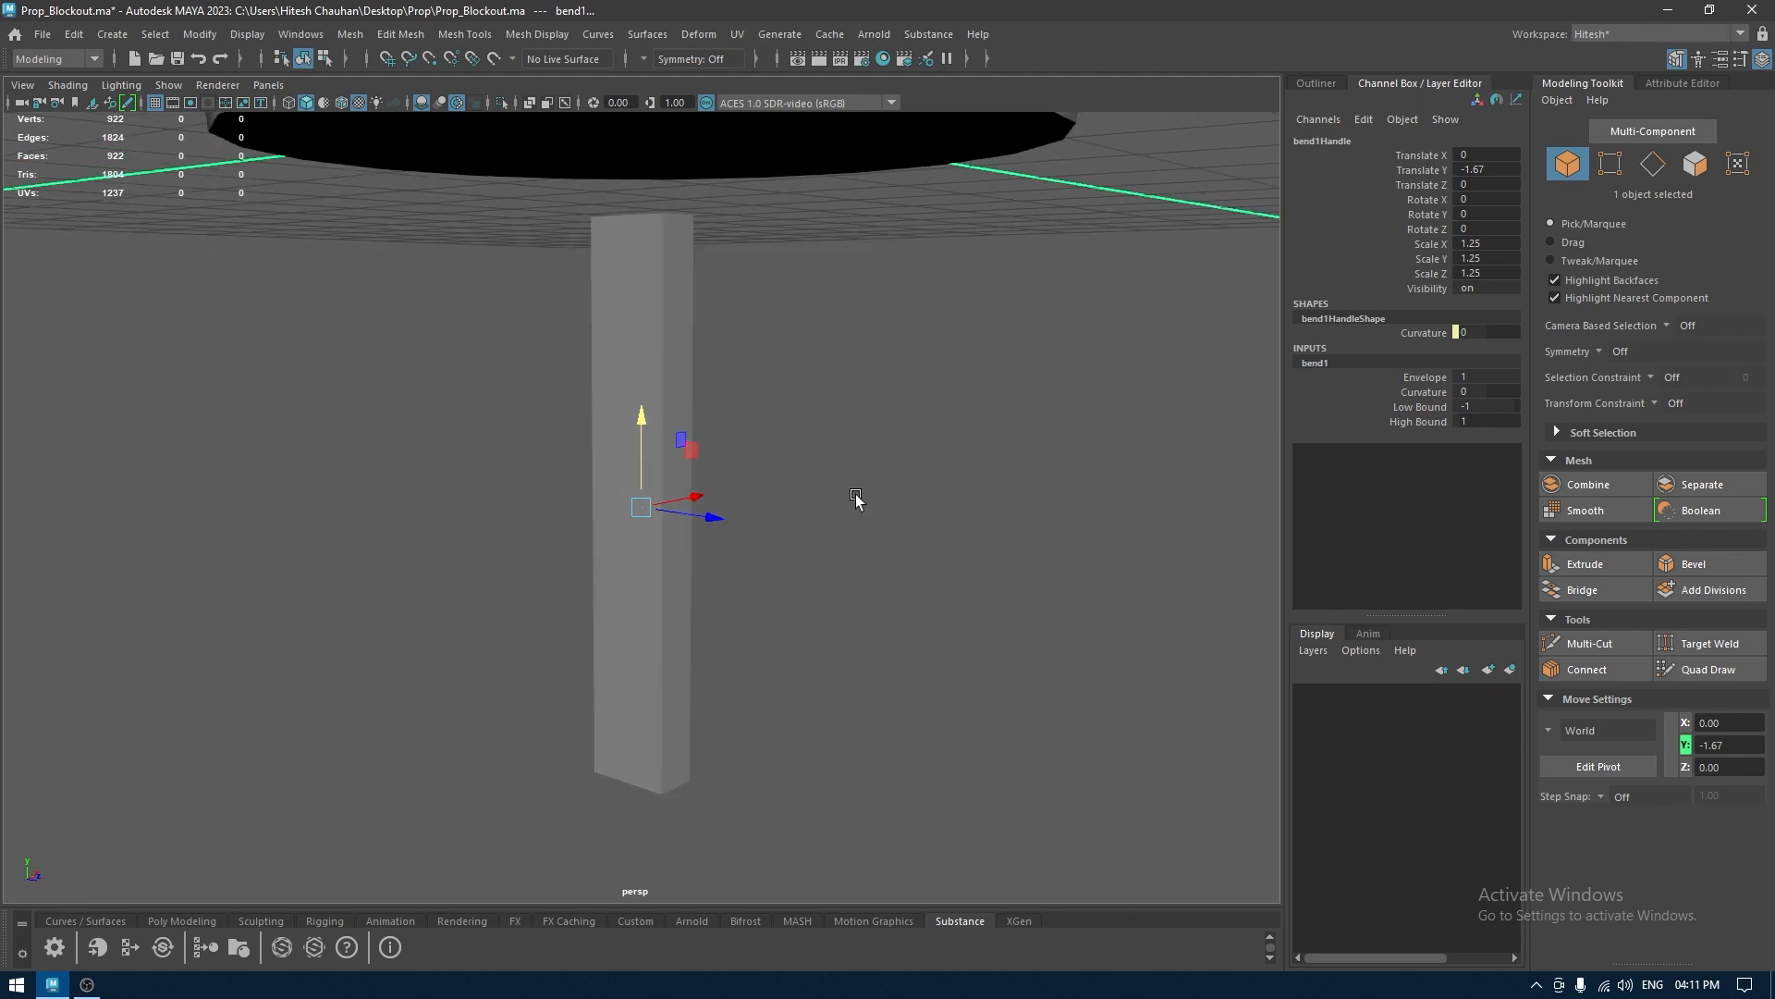
Set the bend deformer's curvature to about -90.642 to curl the bar into a C shape
{"action": "key", "text": "4"}
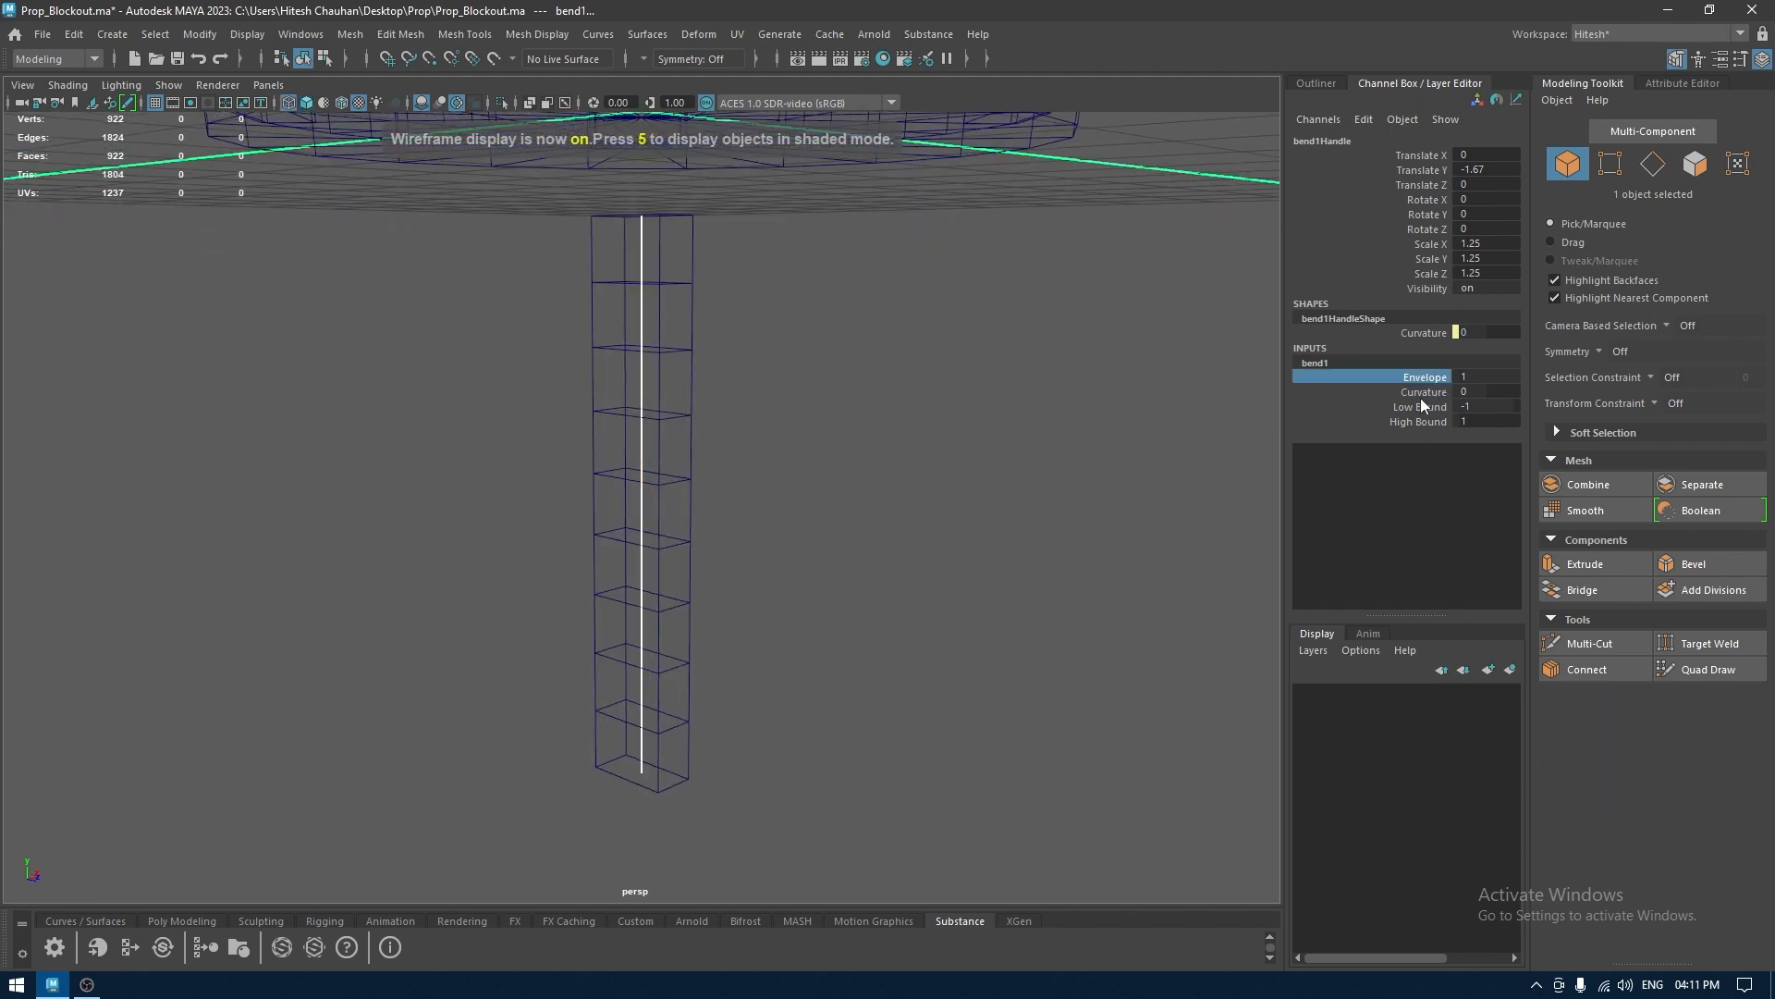
{"action": "left_click", "coordinate": [1422, 392]}
{"action": "middle_click_drag", "start_coordinate": [915, 436], "coordinate": [185, 622]}
{"action": "key", "text": "5"}
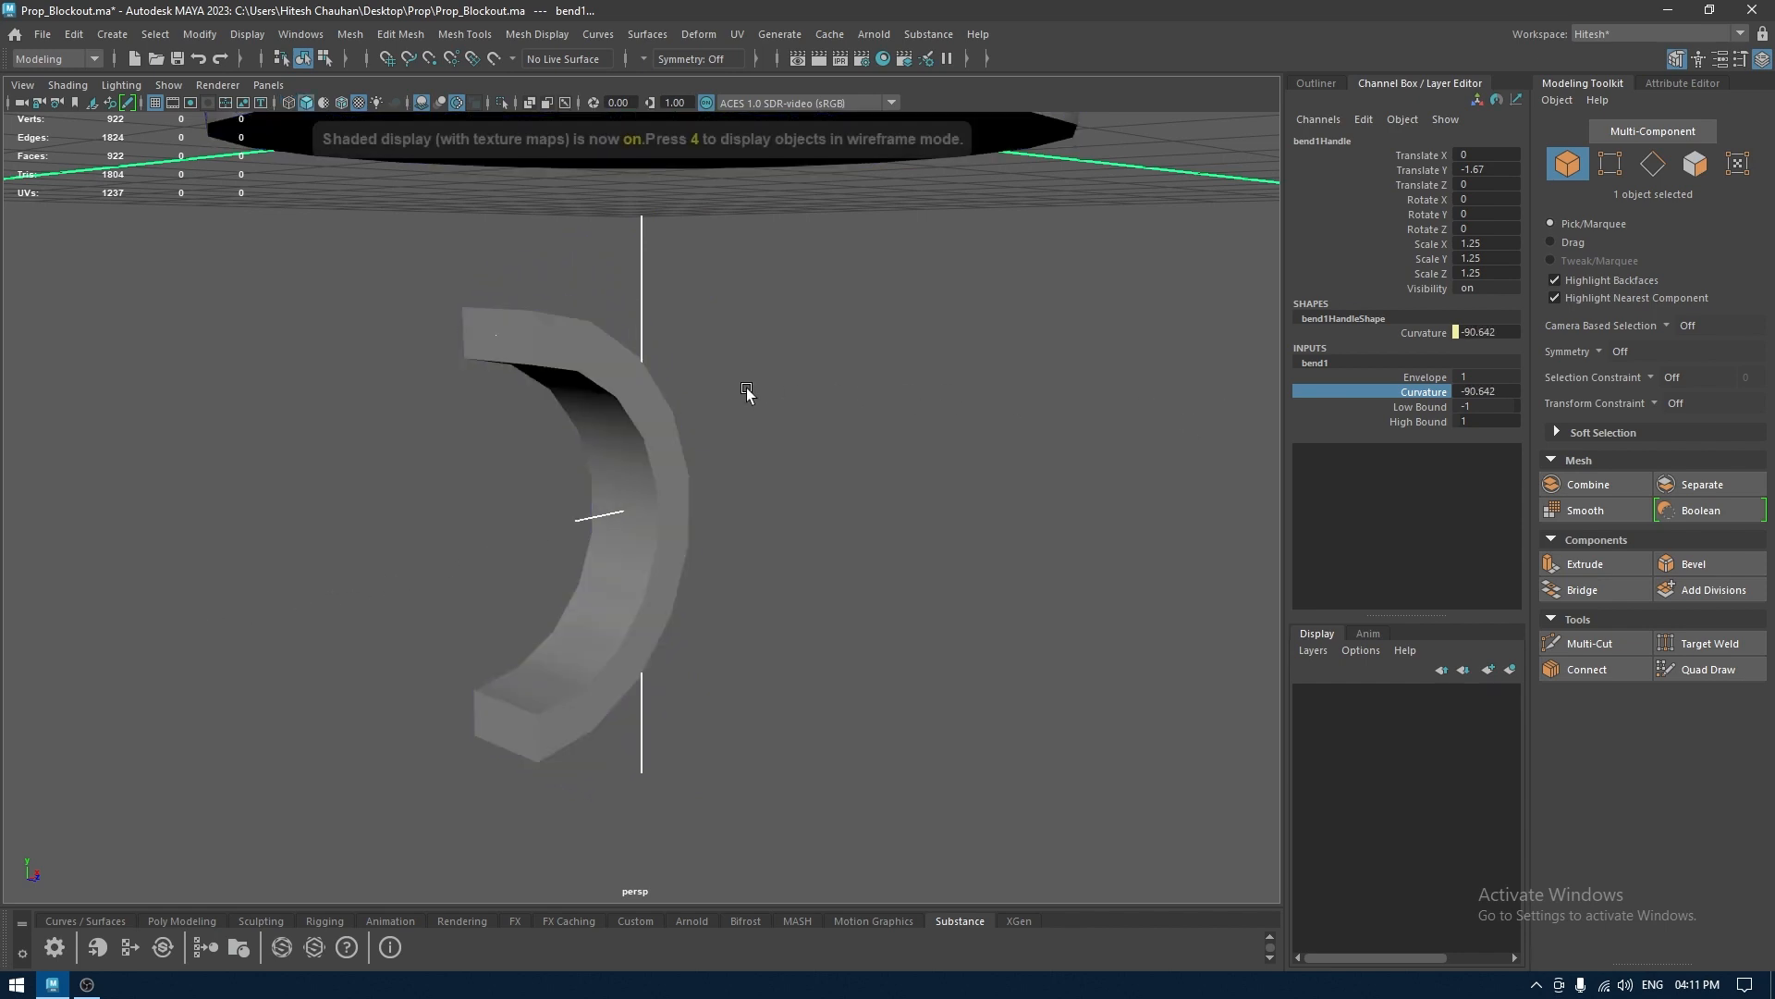
{"action": "key", "text": "w"}
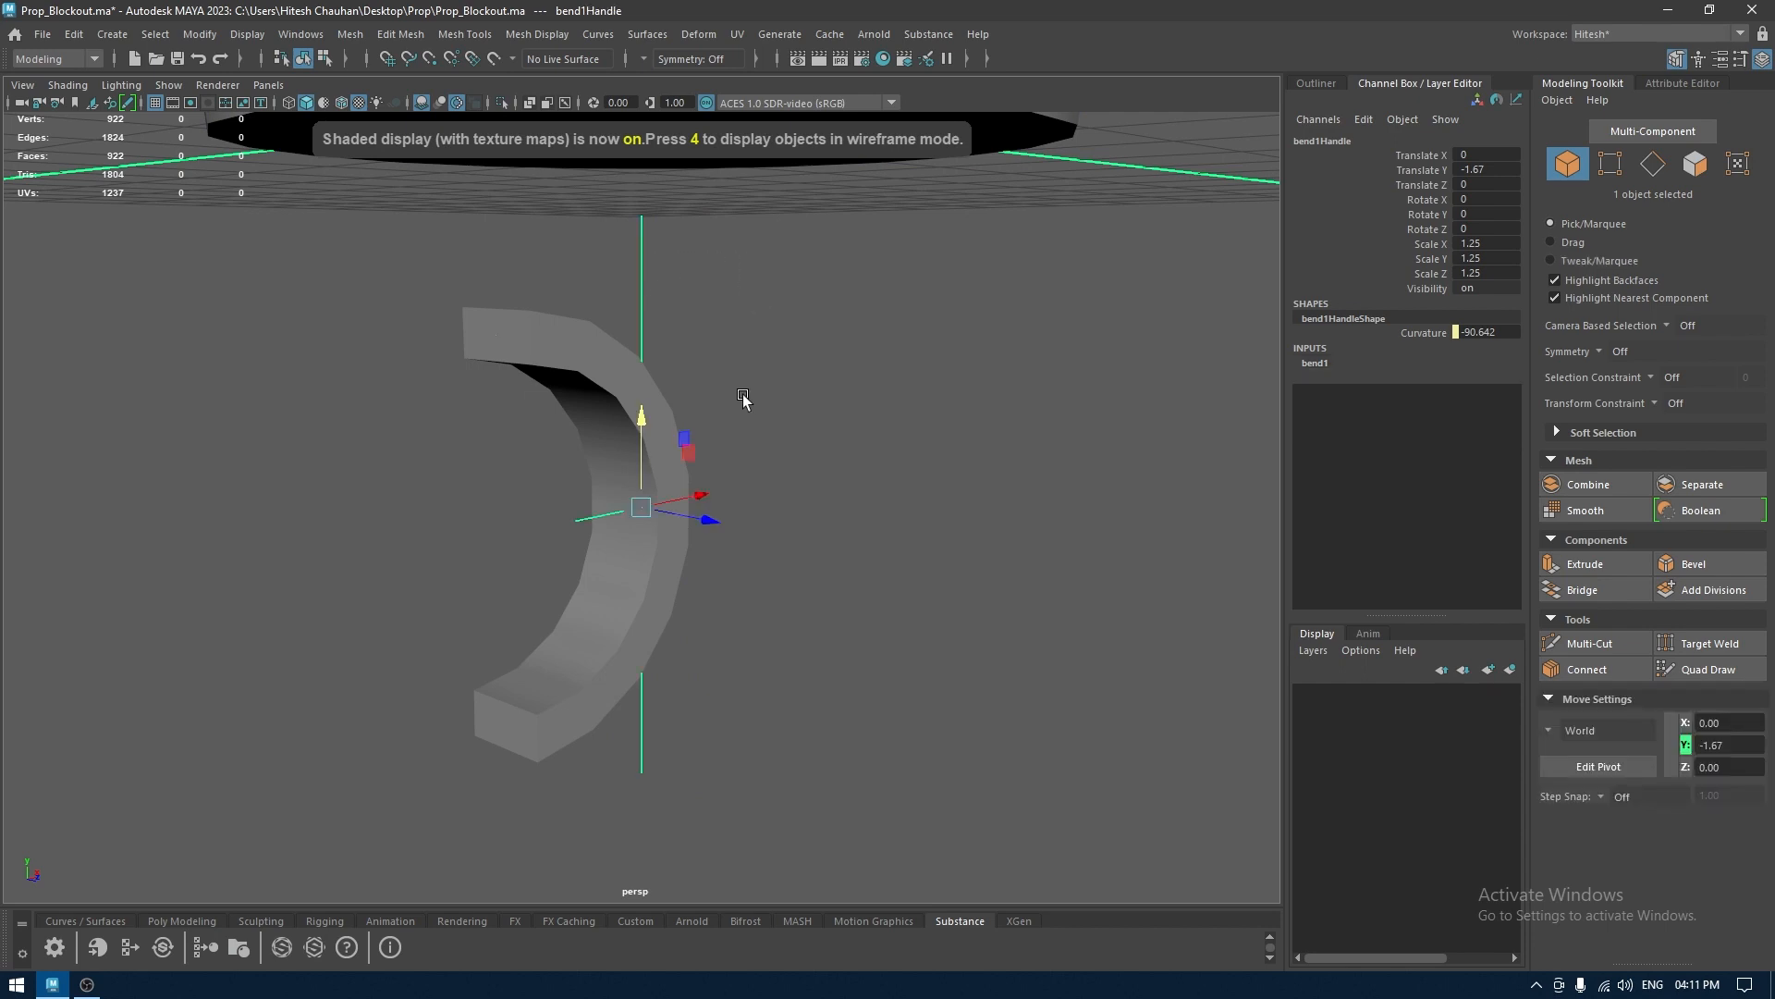
Raise the bend handle to about -1.297 in Y, working in the front view, to shift the curve along the bar
{"action": "mouse_move", "coordinate": [646, 418]}
{"action": "left_mouse_down"}
{"action": "mouse_move", "coordinate": [643, 448]}
{"action": "mouse_move", "coordinate": [652, 359]}
{"action": "left_mouse_up"}
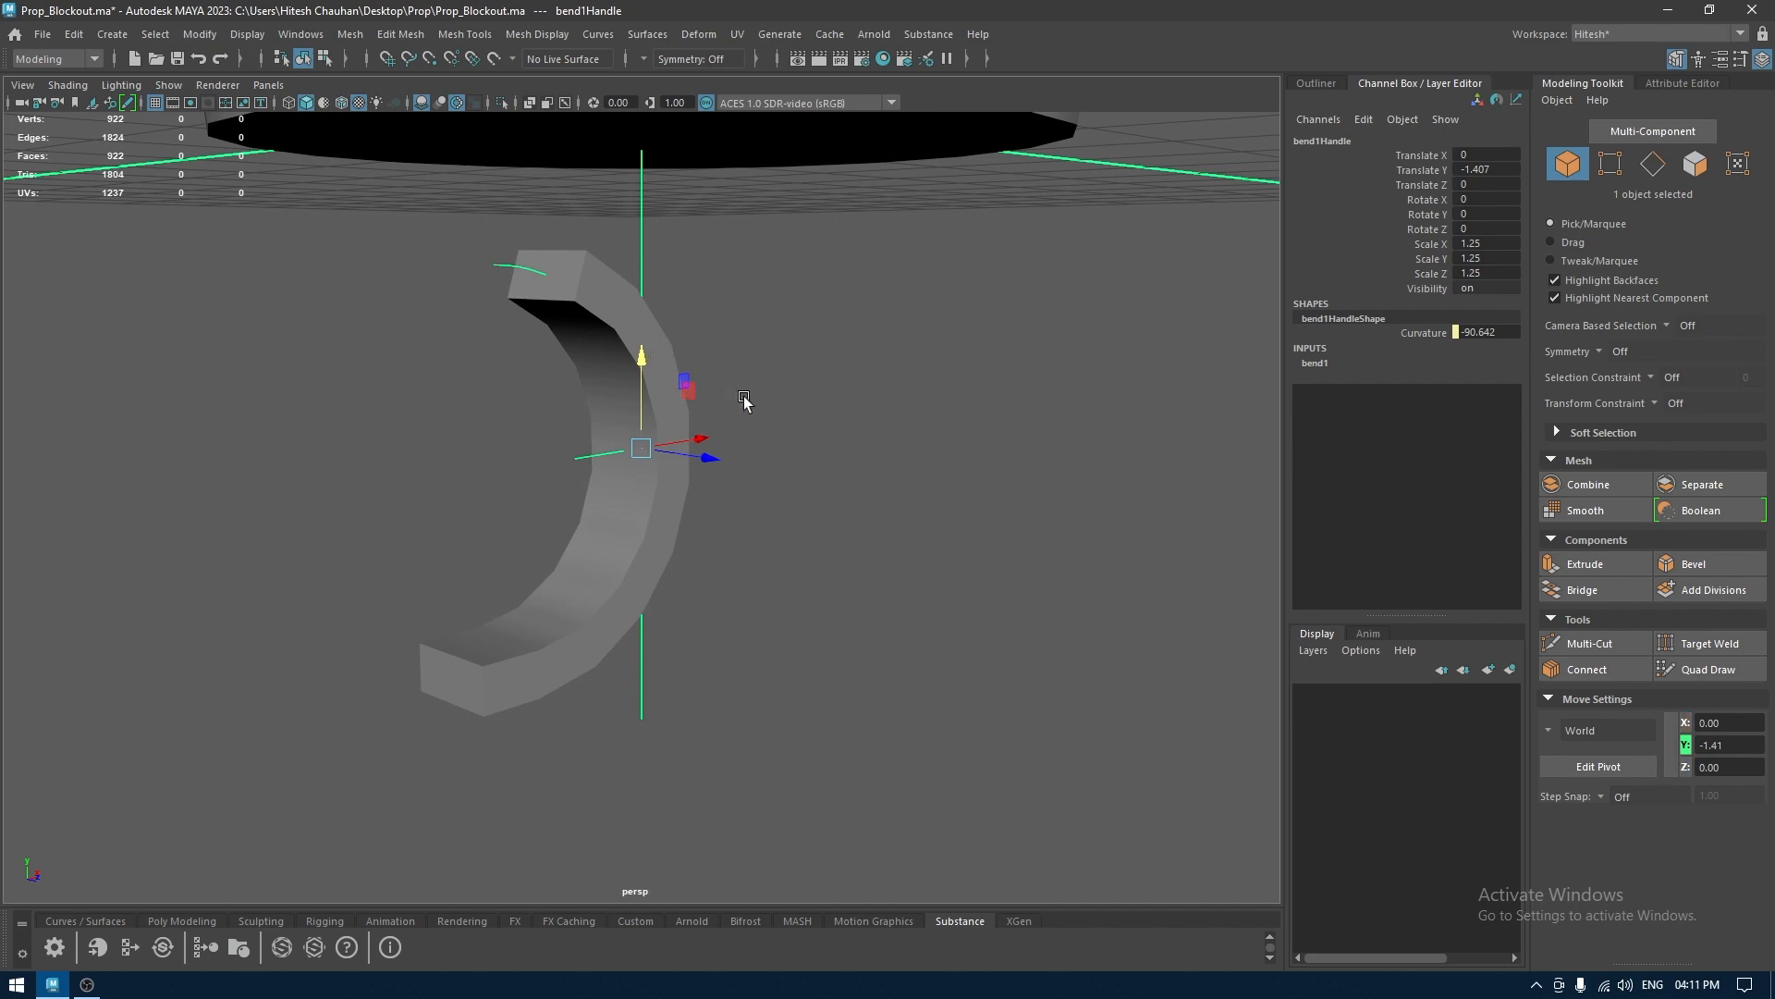
{"action": "left_click_drag", "start_coordinate": [744, 400], "coordinate": [828, 402], "text": "alt"}
{"action": "key", "text": "space"}
{"action": "scroll", "coordinate": [795, 428], "scroll_direction": "up", "scroll_amount": 1}
{"action": "middle_click_drag", "start_coordinate": [772, 652], "coordinate": [842, 455], "text": "alt"}
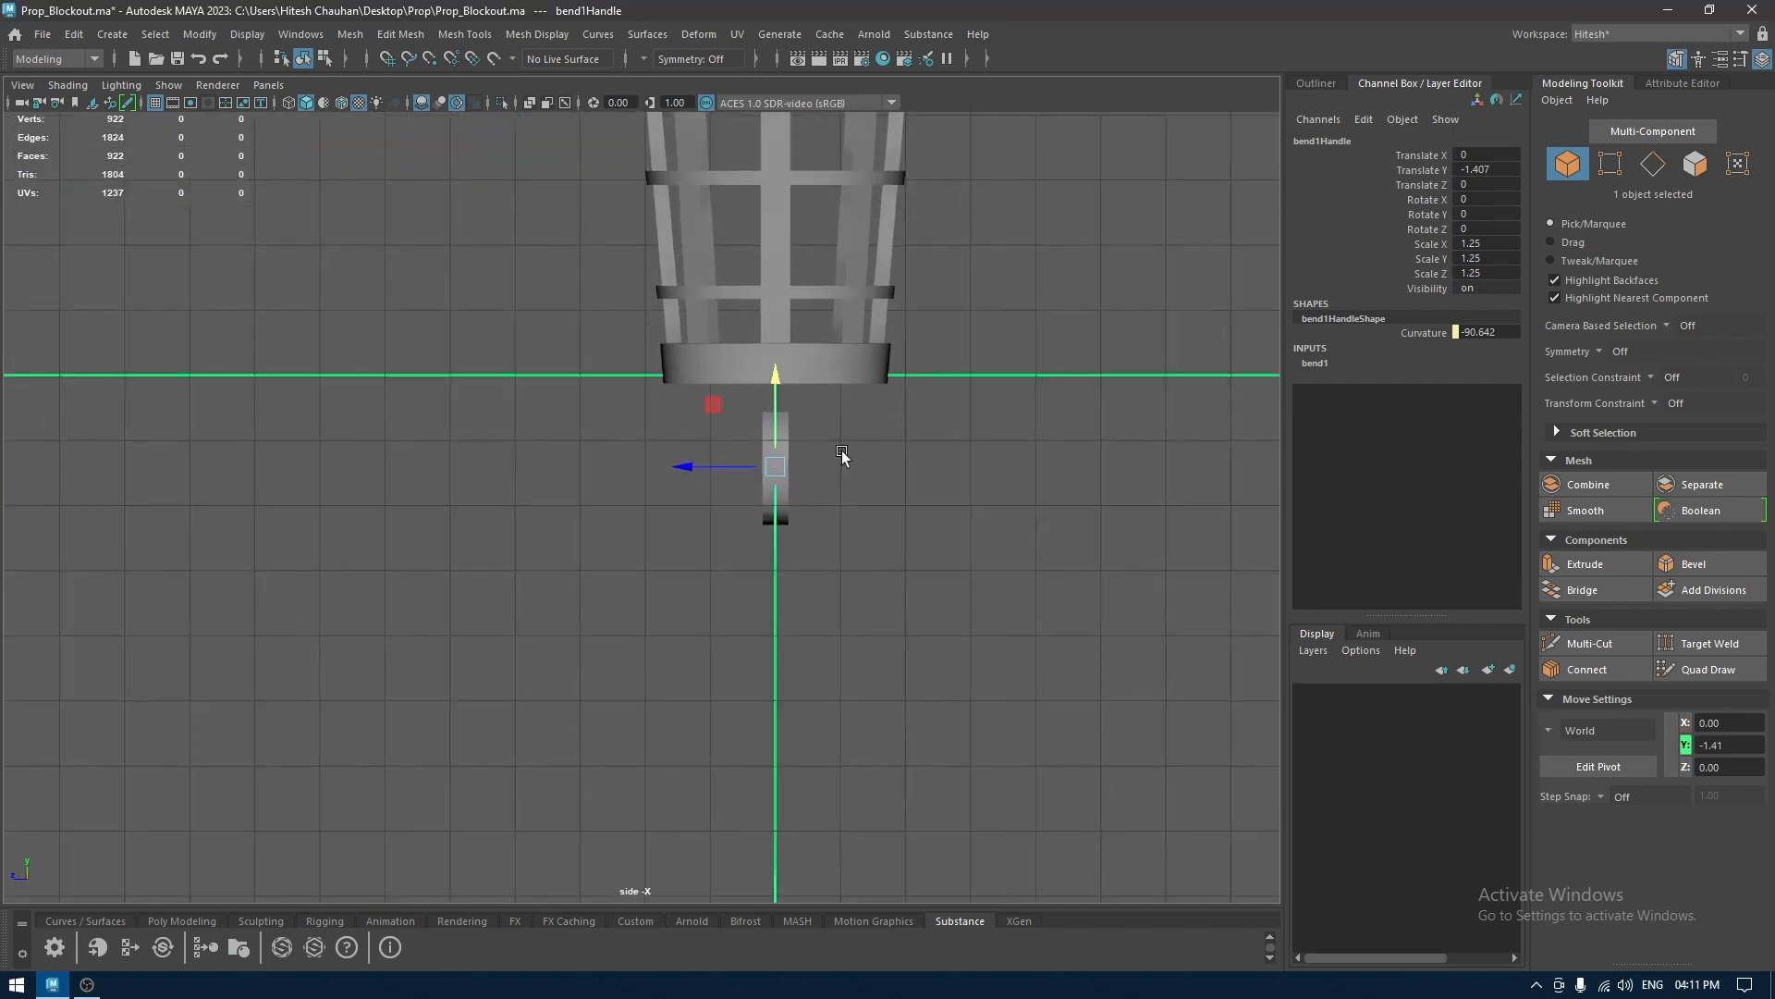
{"action": "key", "text": "space"}
{"action": "left_click_drag", "start_coordinate": [851, 468], "coordinate": [845, 483]}
{"action": "scroll", "coordinate": [864, 510], "scroll_direction": "down", "scroll_amount": 6}
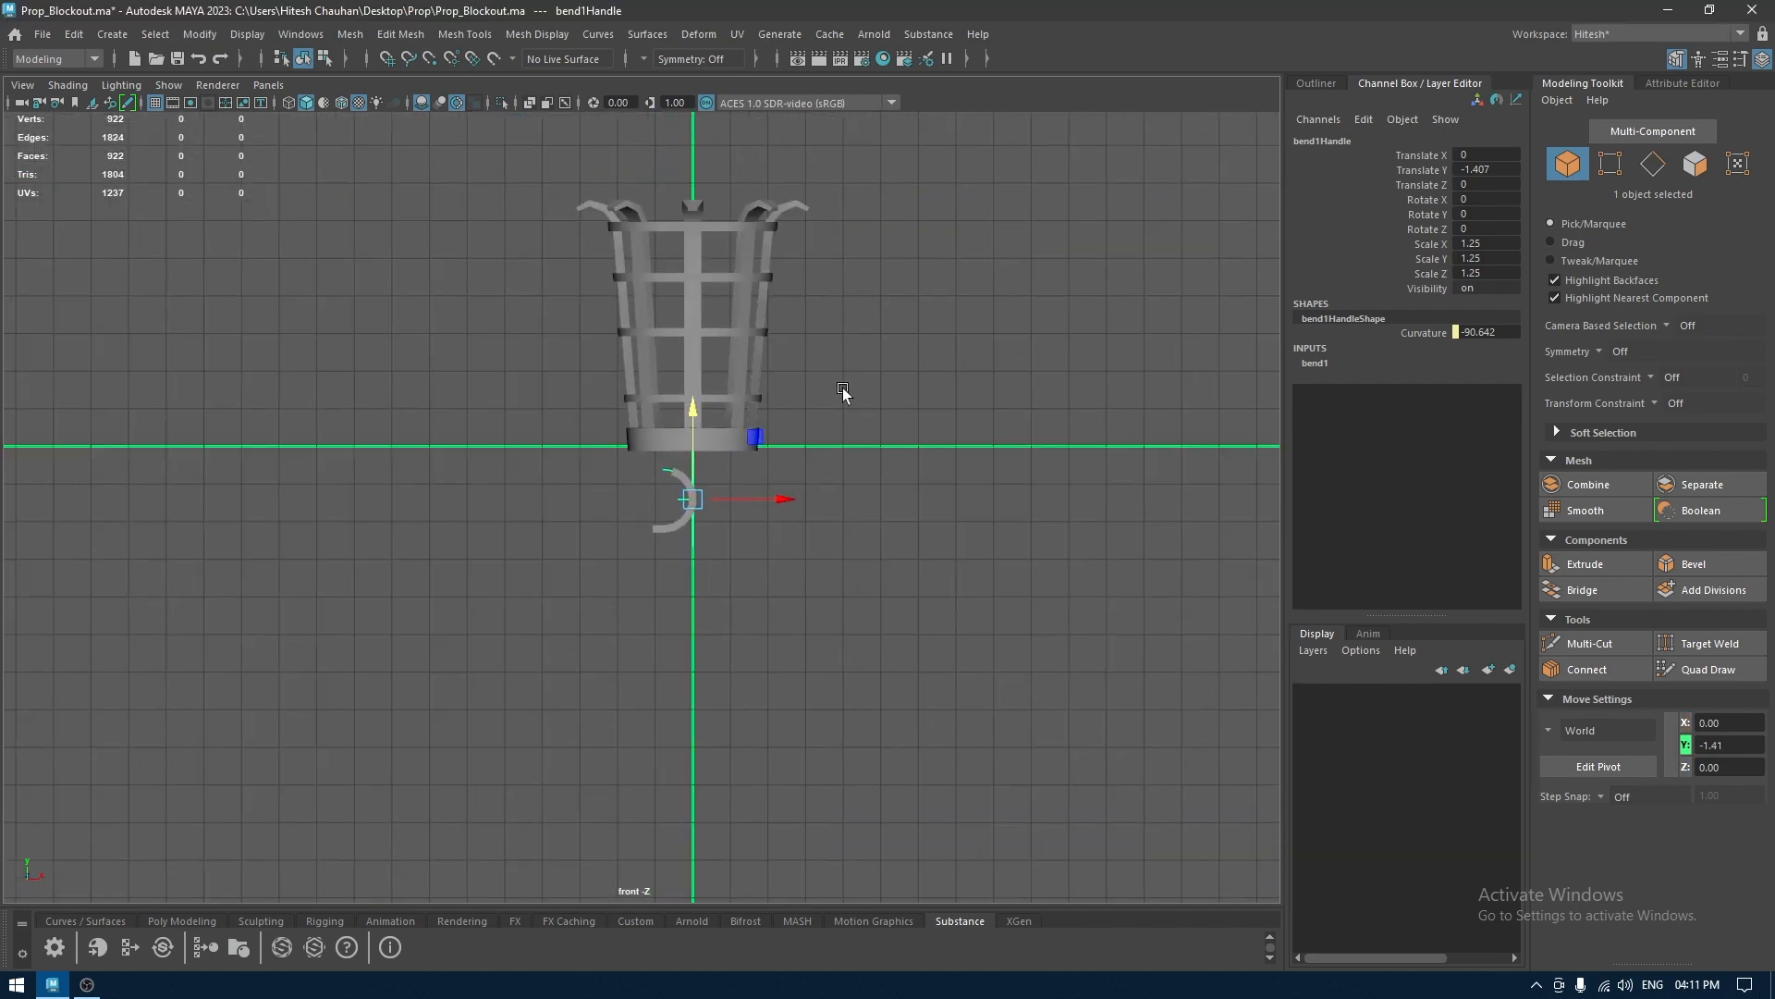
{"action": "right_click_drag", "start_coordinate": [842, 387], "coordinate": [943, 781], "text": "alt"}
{"action": "middle_click_drag", "start_coordinate": [943, 780], "coordinate": [924, 690], "text": "alt"}
{"action": "left_click_drag", "start_coordinate": [851, 290], "coordinate": [850, 274]}
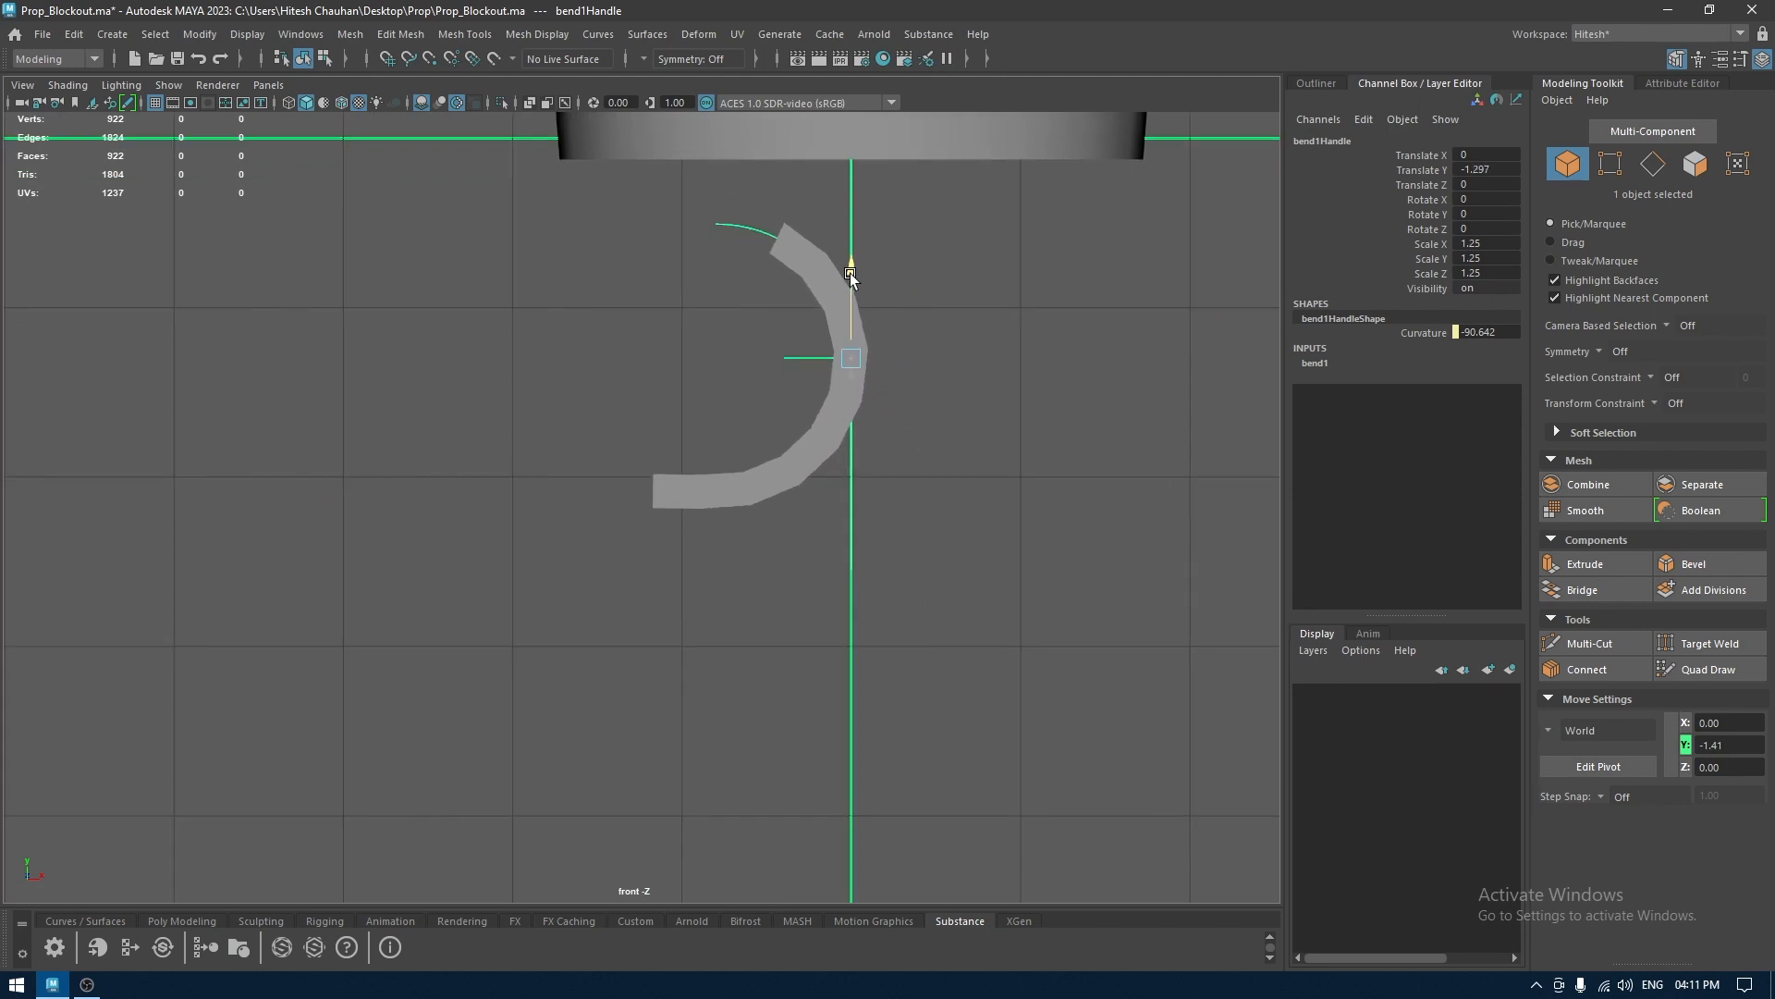
Refine the bend to a curvature of about -85.371 with its handle at about -1.434 in Y
{"action": "left_click", "coordinate": [1411, 330]}
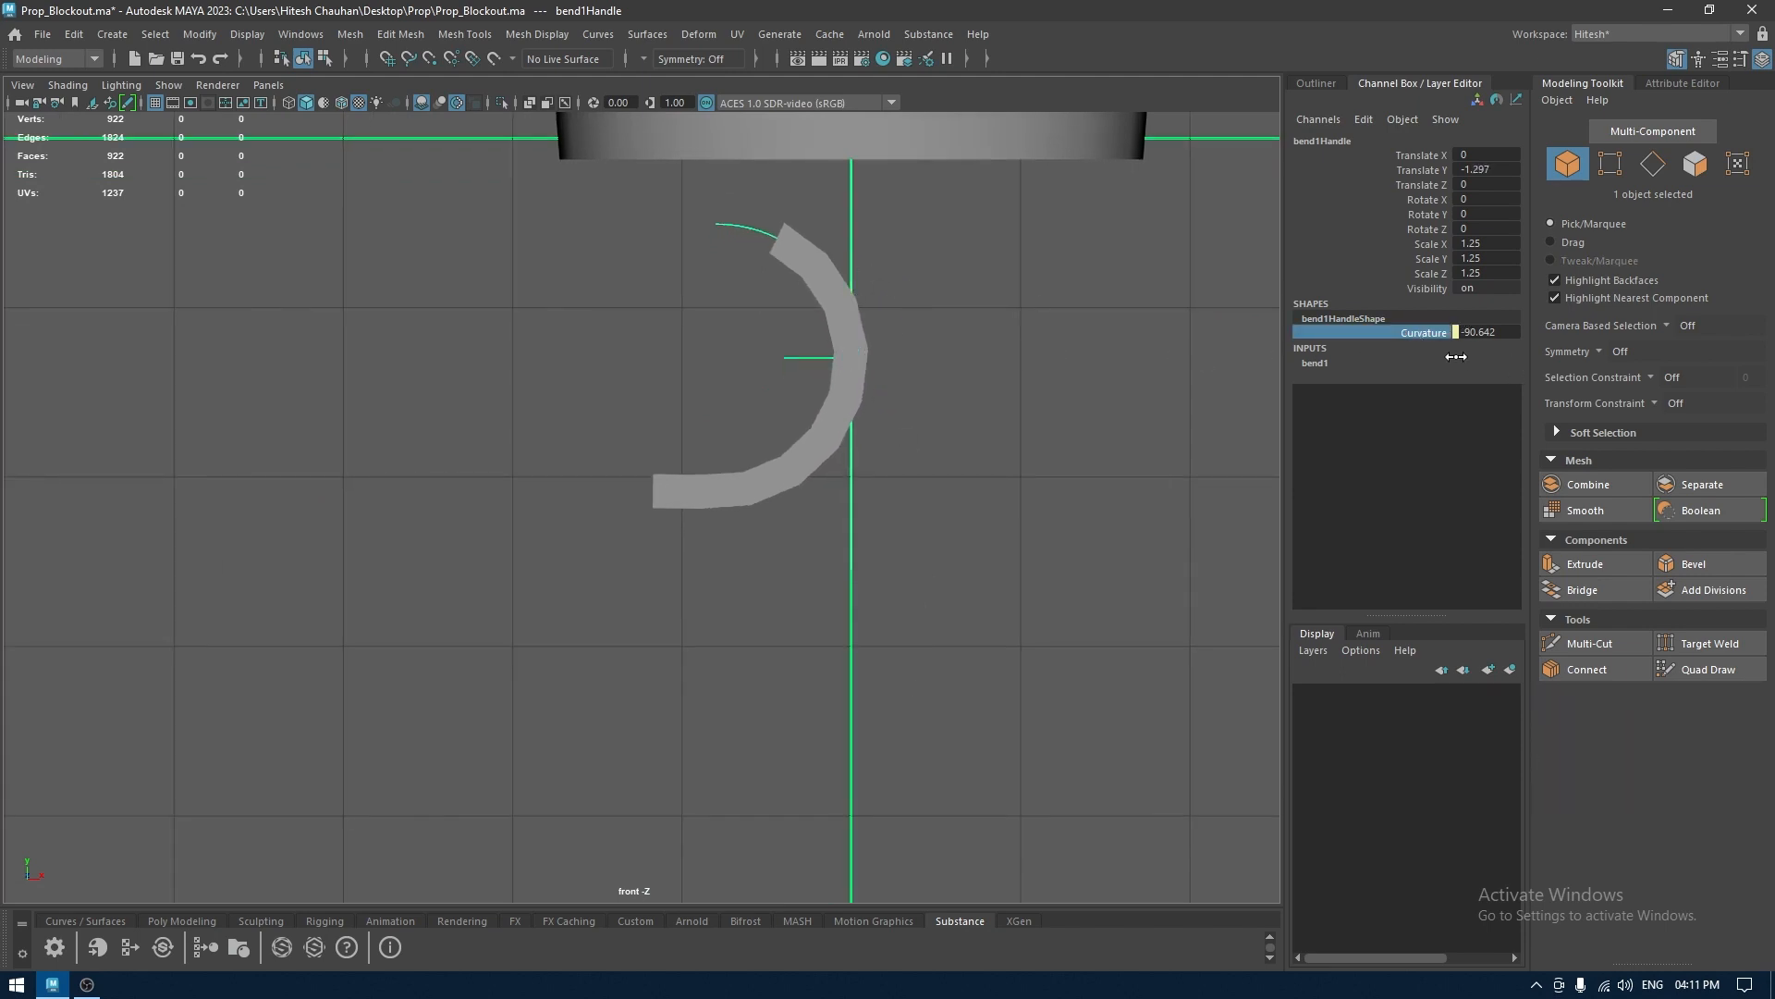
{"action": "left_click", "coordinate": [1347, 363]}
{"action": "left_click", "coordinate": [1445, 392]}
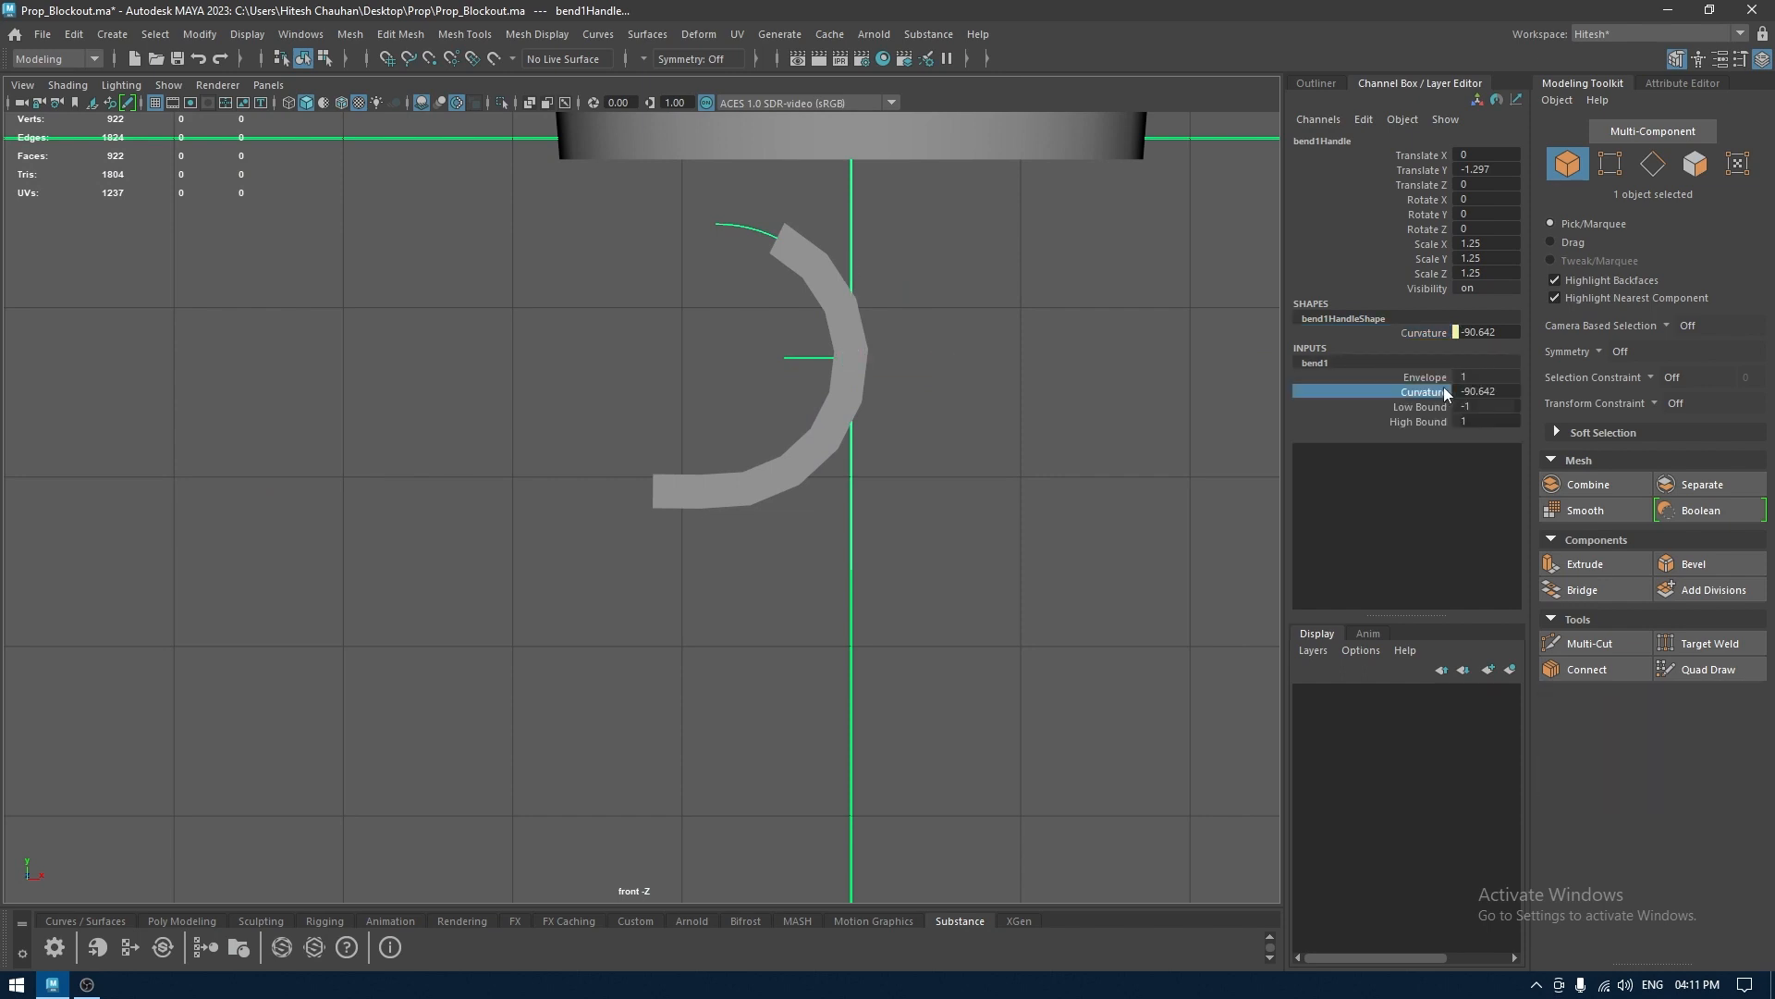
{"action": "middle_click_drag", "start_coordinate": [1075, 371], "coordinate": [1190, 369]}
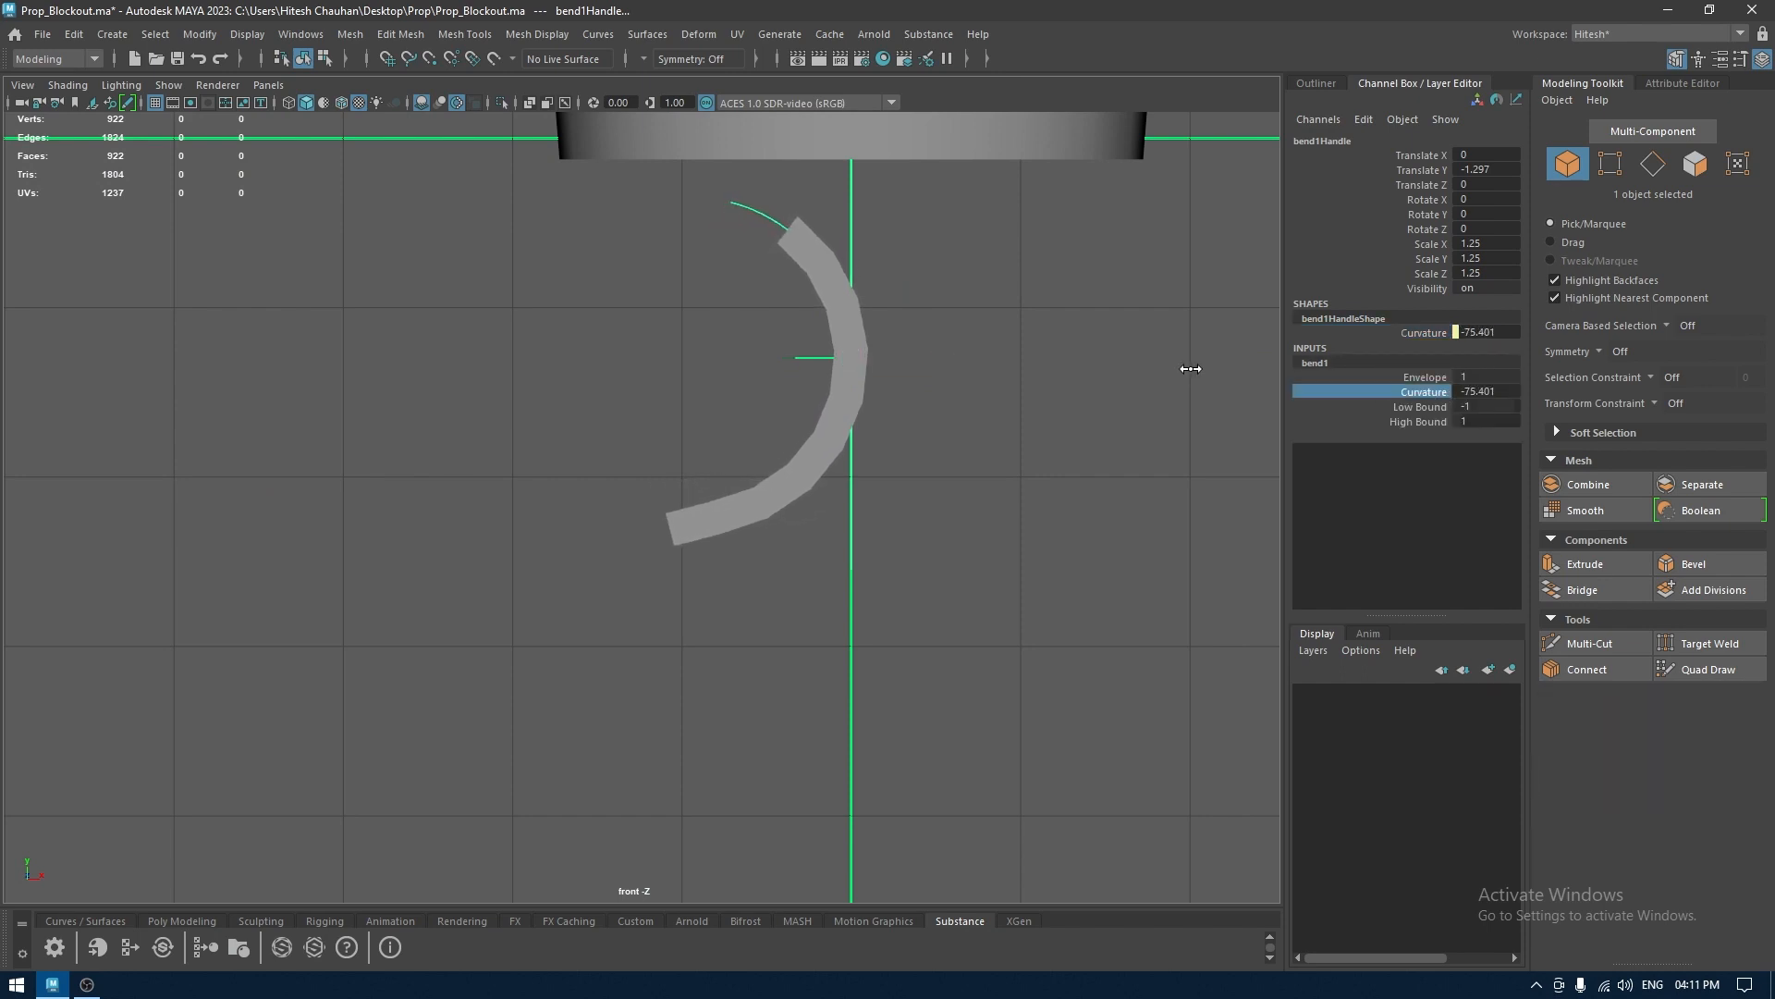
{"action": "key", "text": "w"}
{"action": "mouse_move", "coordinate": [848, 282]}
{"action": "left_mouse_down"}
{"action": "mouse_move", "coordinate": [863, 224]}
{"action": "mouse_move", "coordinate": [844, 314]}
{"action": "mouse_move", "coordinate": [848, 286]}
{"action": "left_mouse_up"}
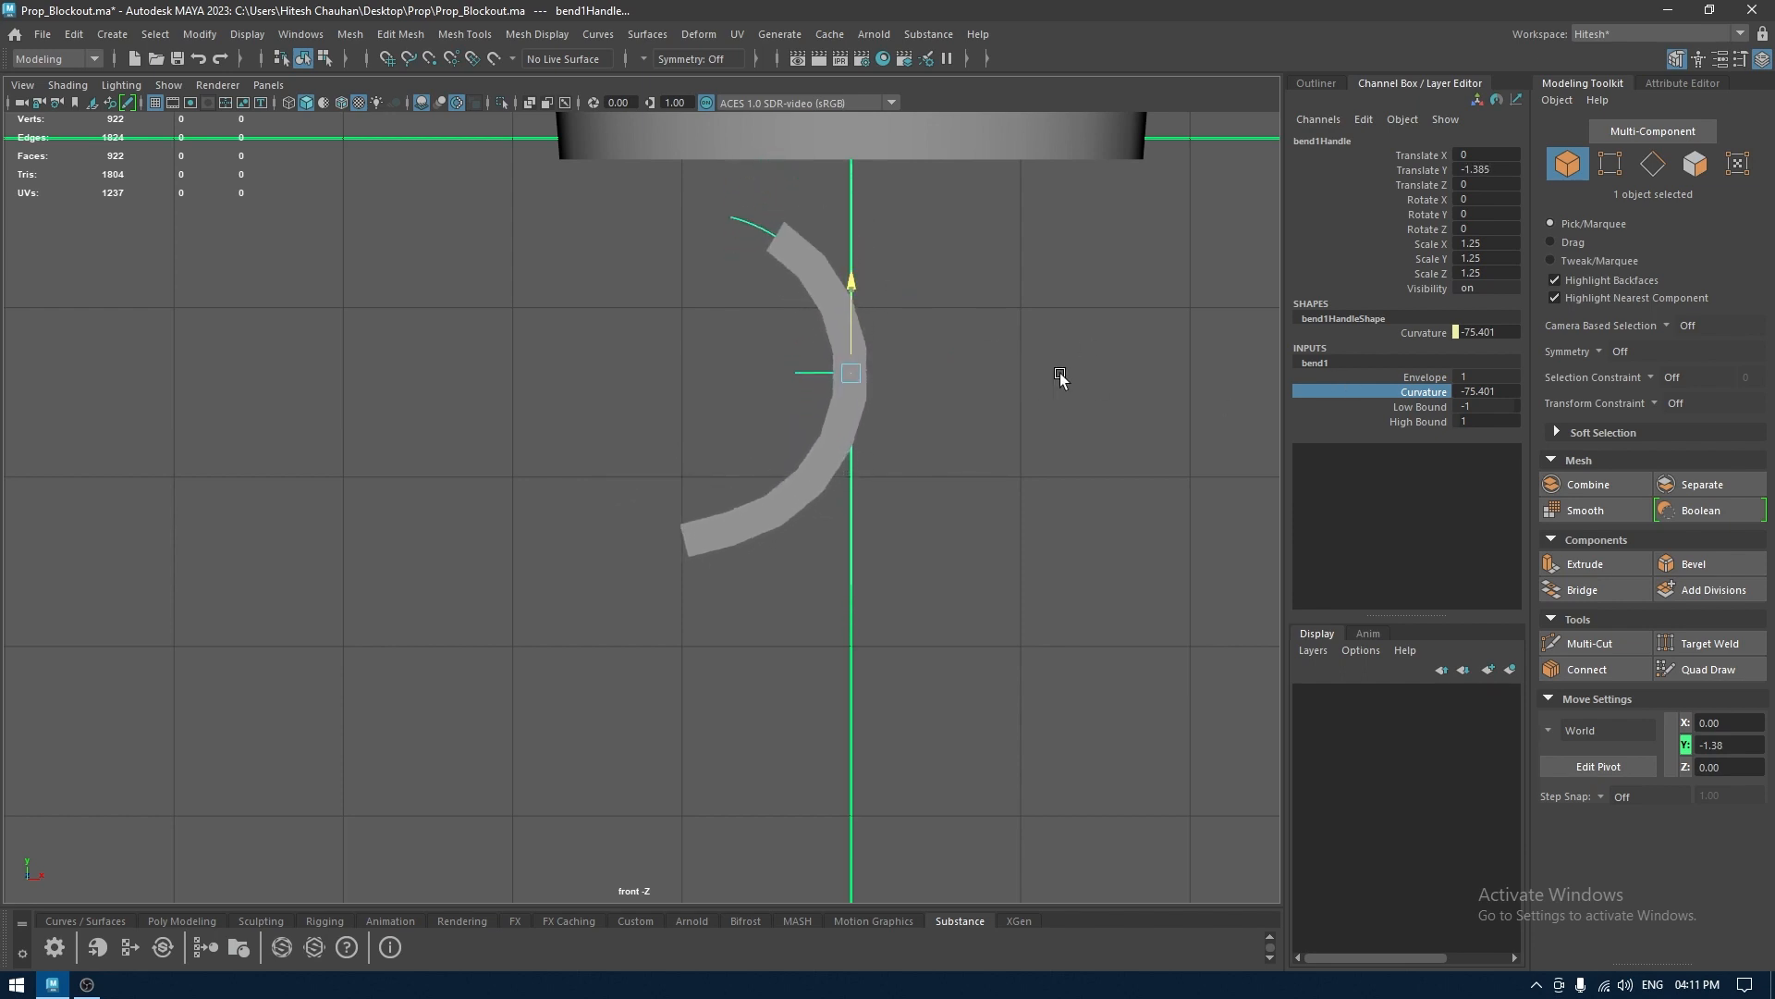
{"action": "middle_click_drag", "start_coordinate": [1060, 374], "coordinate": [876, 418]}
{"action": "left_click", "coordinate": [1385, 394]}
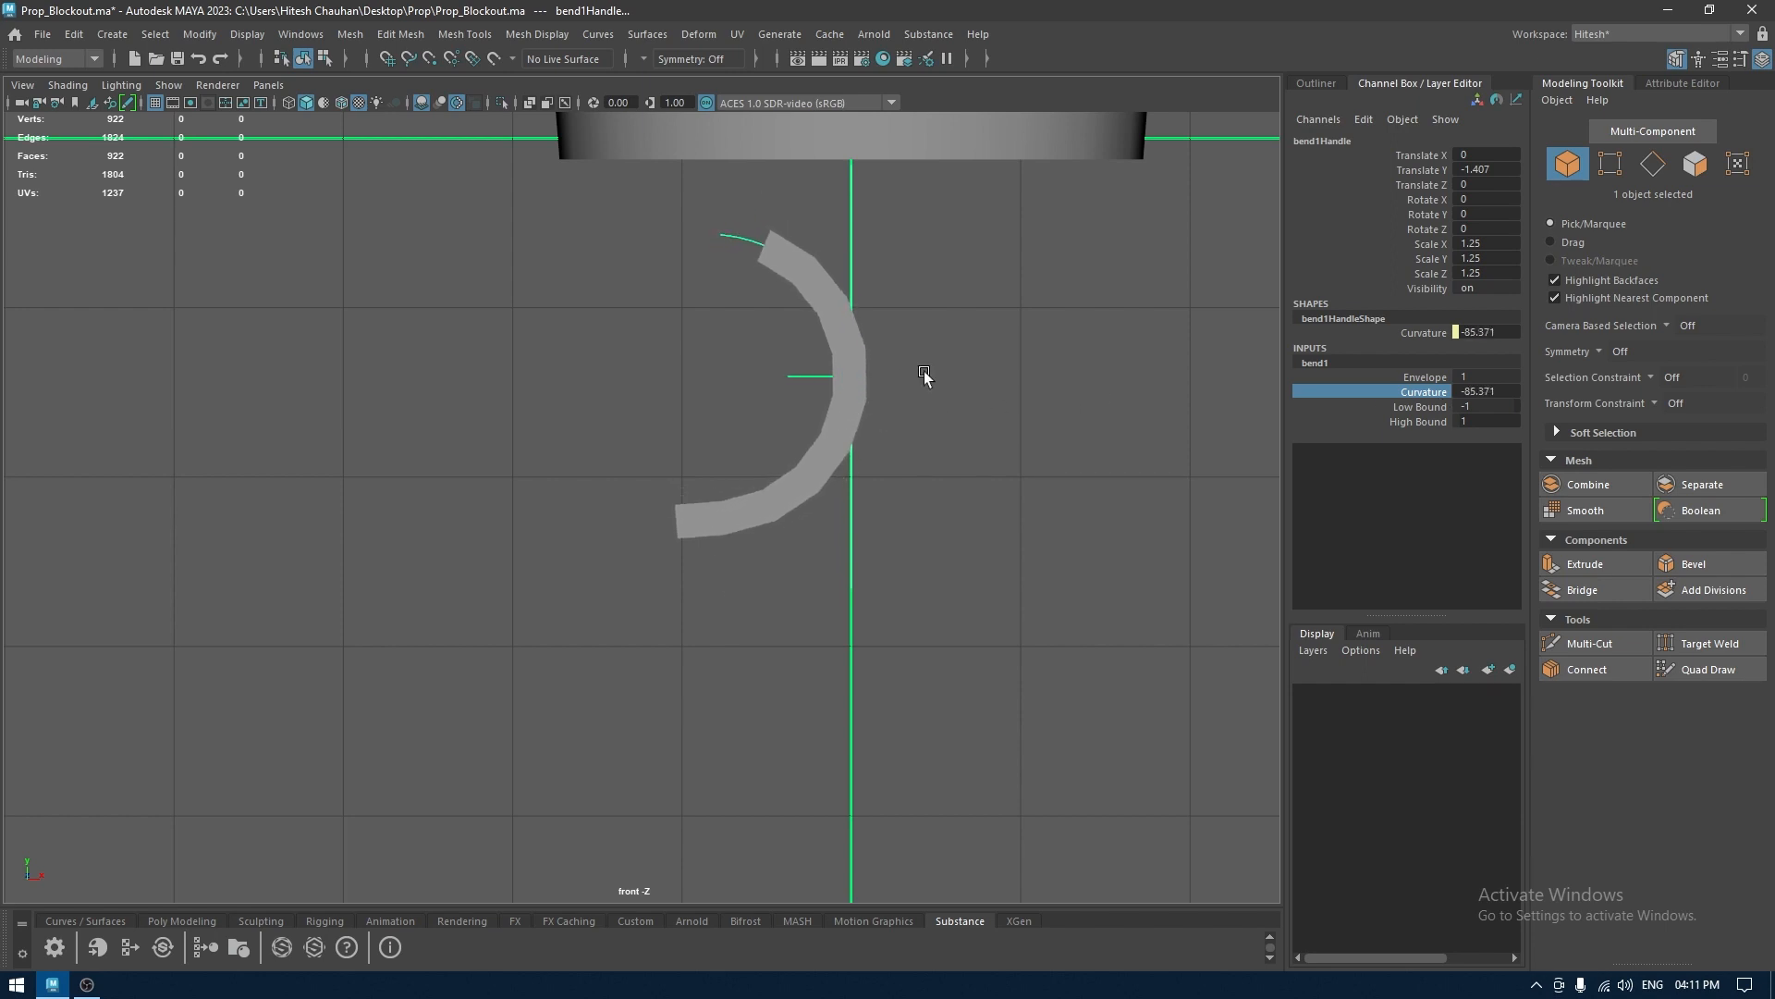
{"action": "key", "text": "w"}
{"action": "mouse_move", "coordinate": [867, 282]}
{"action": "left_mouse_down"}
{"action": "mouse_move", "coordinate": [862, 262]}
{"action": "mouse_move", "coordinate": [864, 287]}
{"action": "left_mouse_up"}
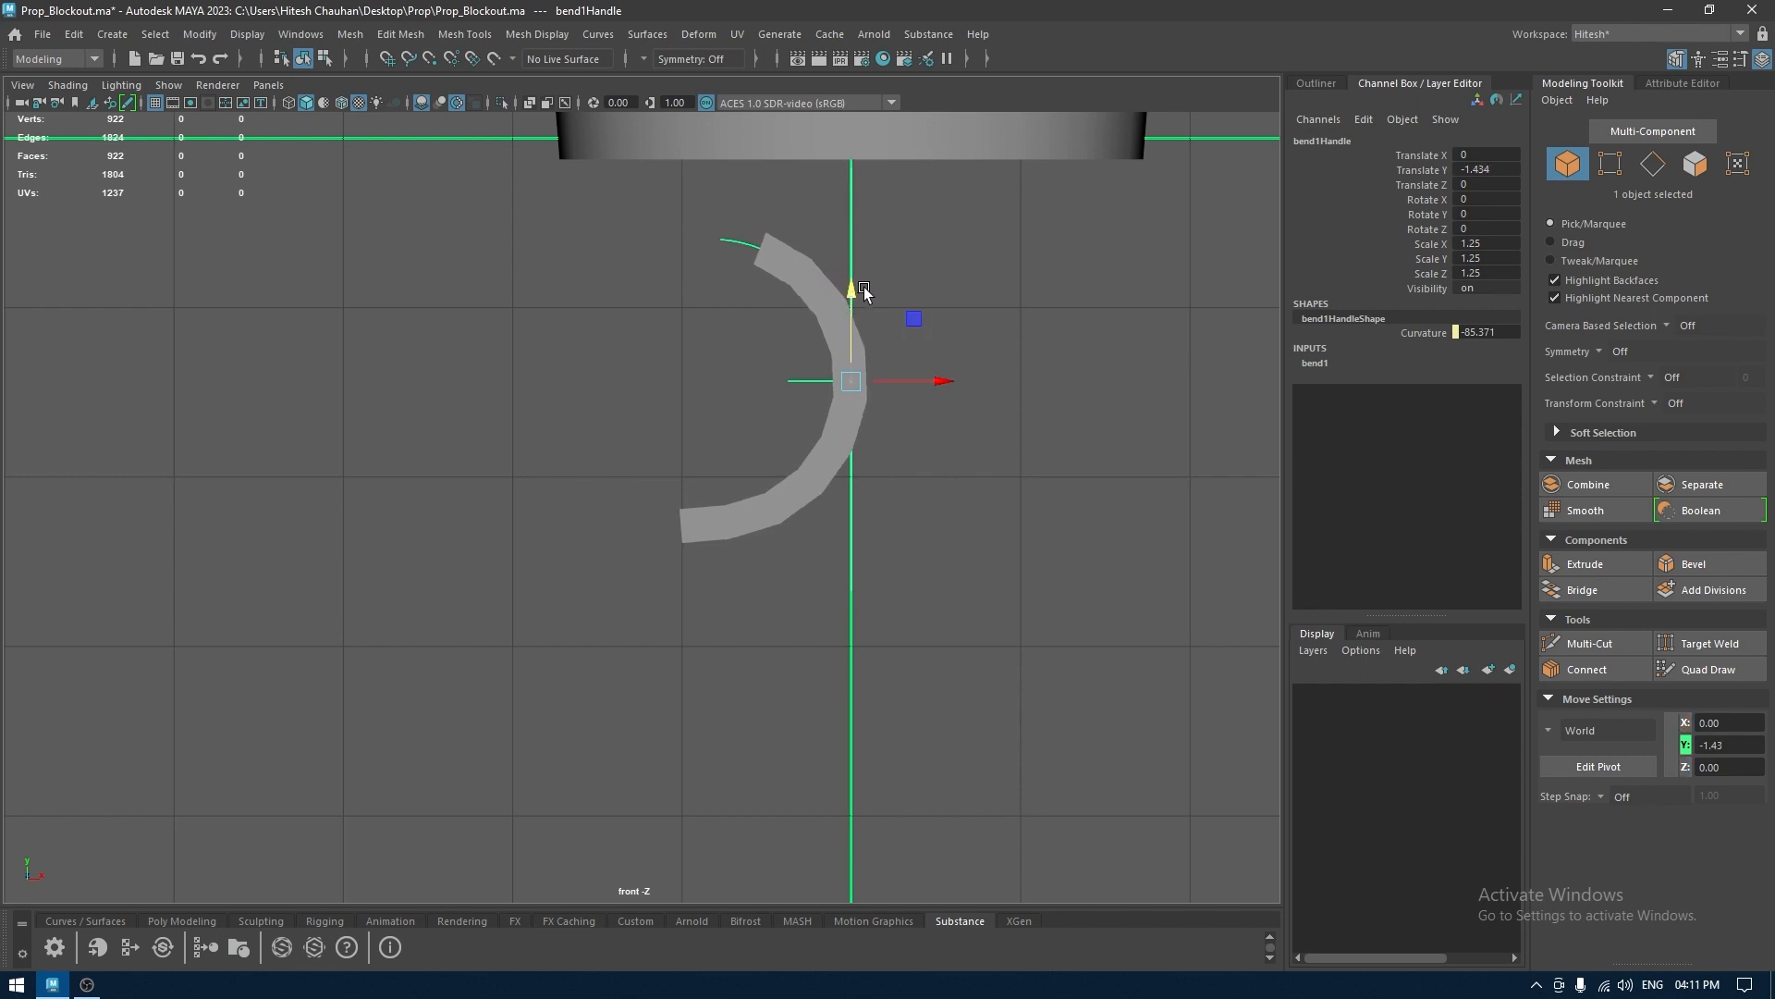
Select the curved bar and delete its construction history
{"action": "left_click", "coordinate": [815, 283]}
{"action": "left_click", "coordinate": [80, 37]}
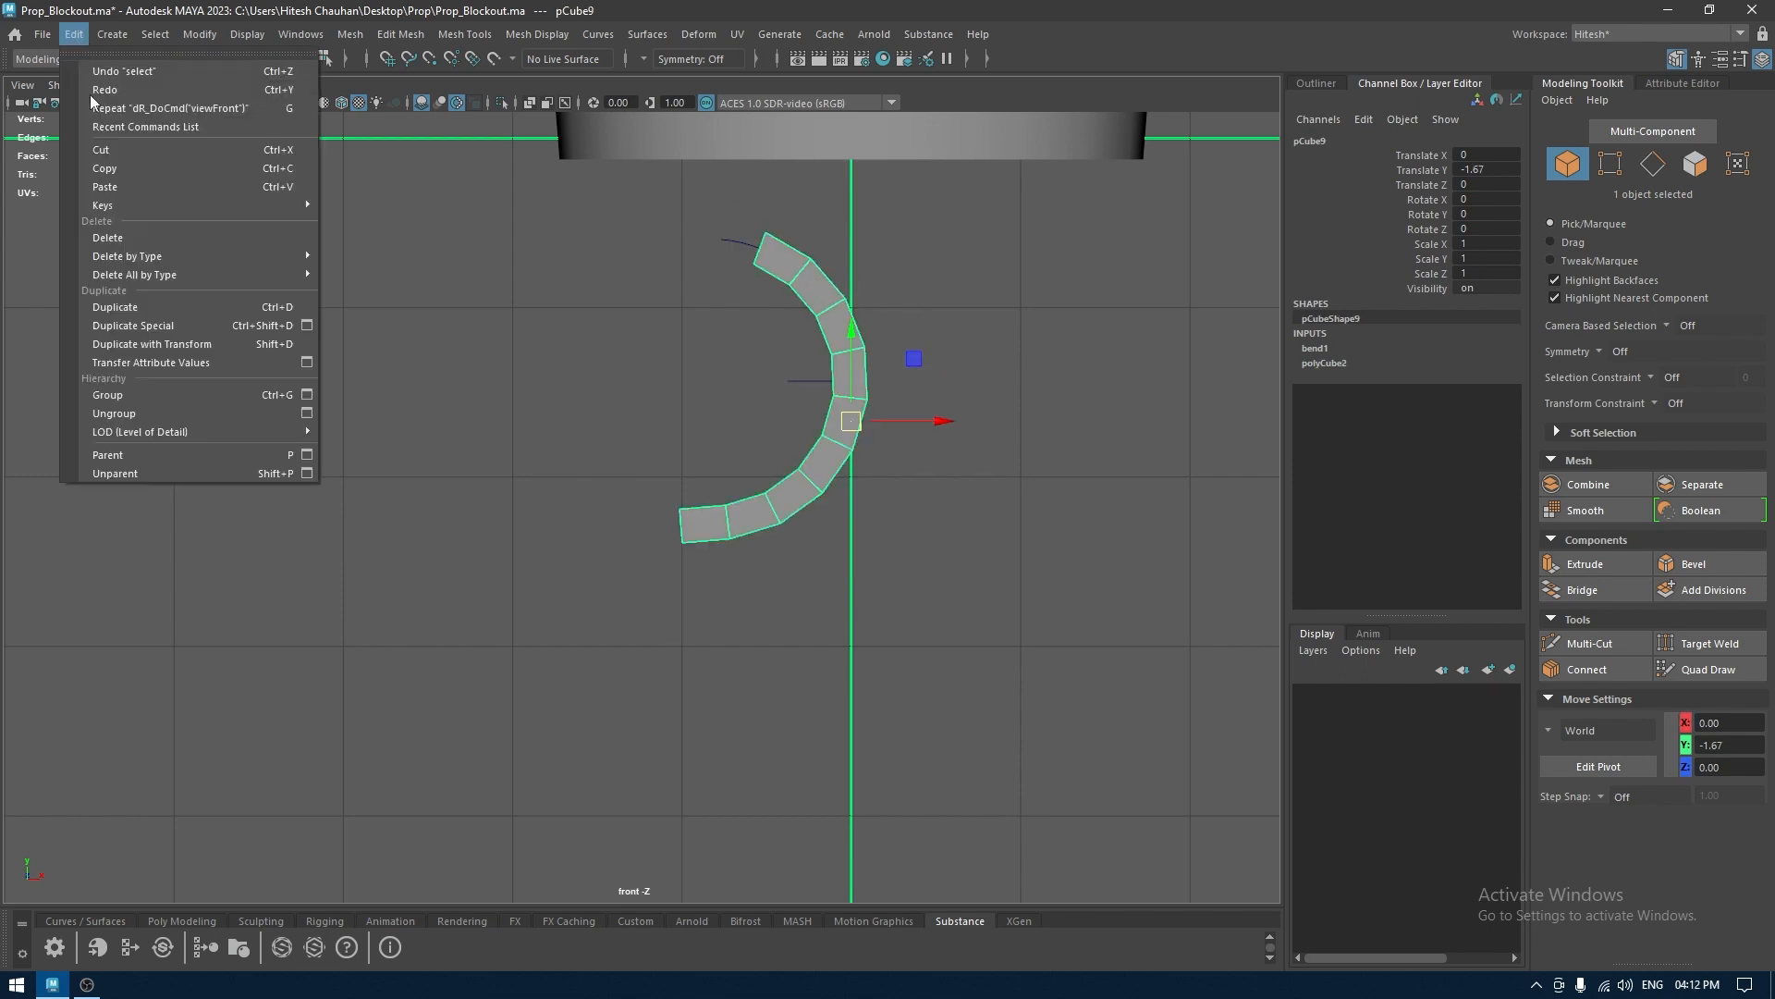
{"action": "mouse_move", "coordinate": [169, 266]}
{"action": "left_click", "coordinate": [444, 259]}
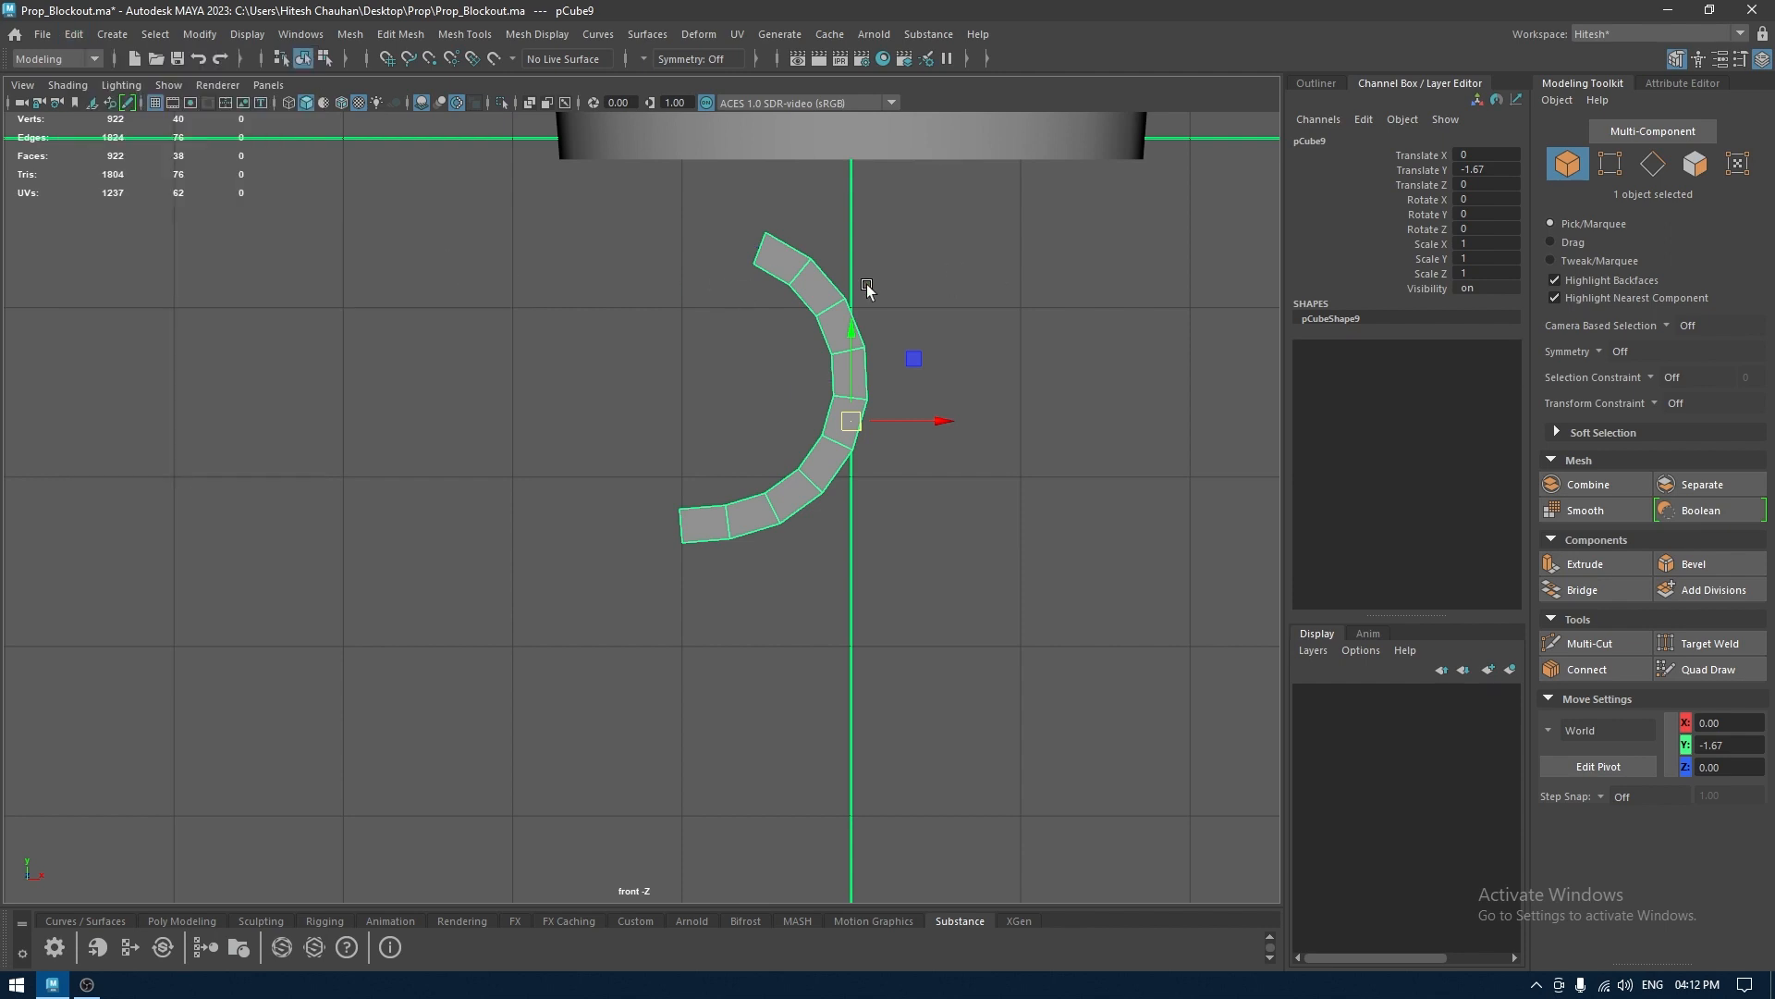
Scale the curved bar uniformly to about 0.83 in the side view
{"action": "key", "text": "space"}
{"action": "left_click_drag", "start_coordinate": [867, 284], "coordinate": [957, 284]}
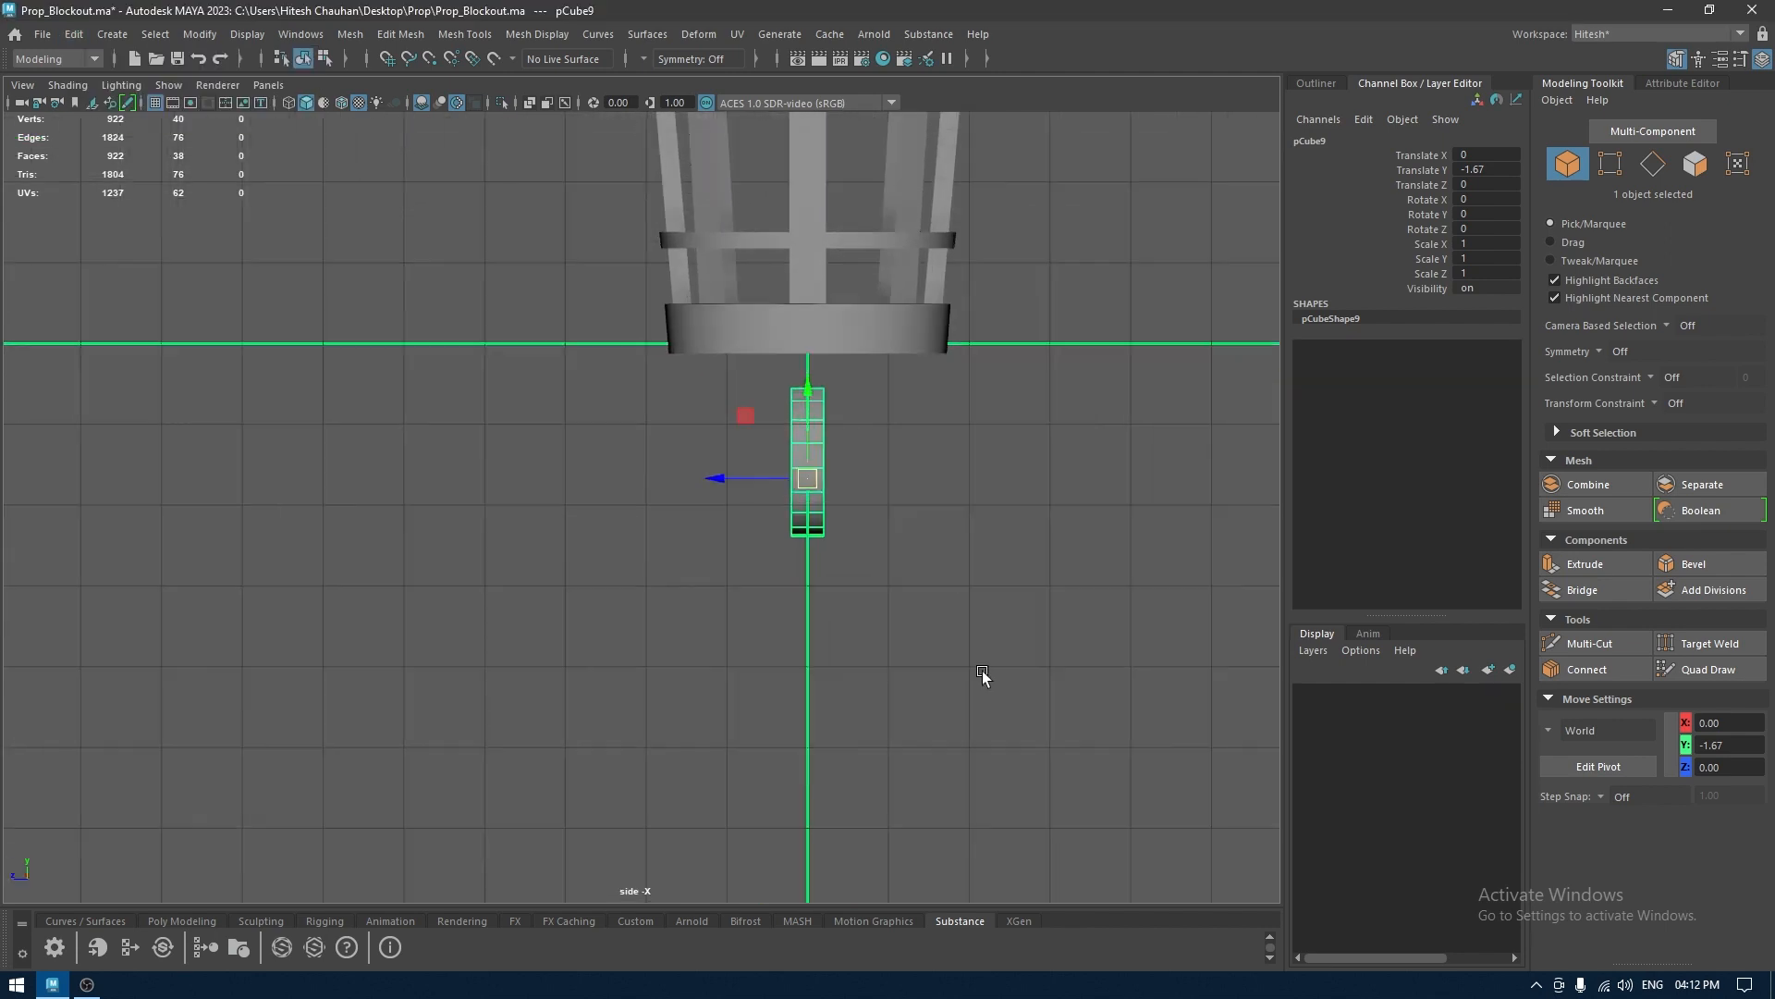
{"action": "scroll", "coordinate": [940, 558], "scroll_direction": "up", "scroll_amount": 2}
{"action": "mouse_move", "coordinate": [745, 475]}
{"action": "left_mouse_down"}
{"action": "mouse_move", "coordinate": [828, 474]}
{"action": "mouse_move", "coordinate": [767, 479]}
{"action": "left_mouse_up"}
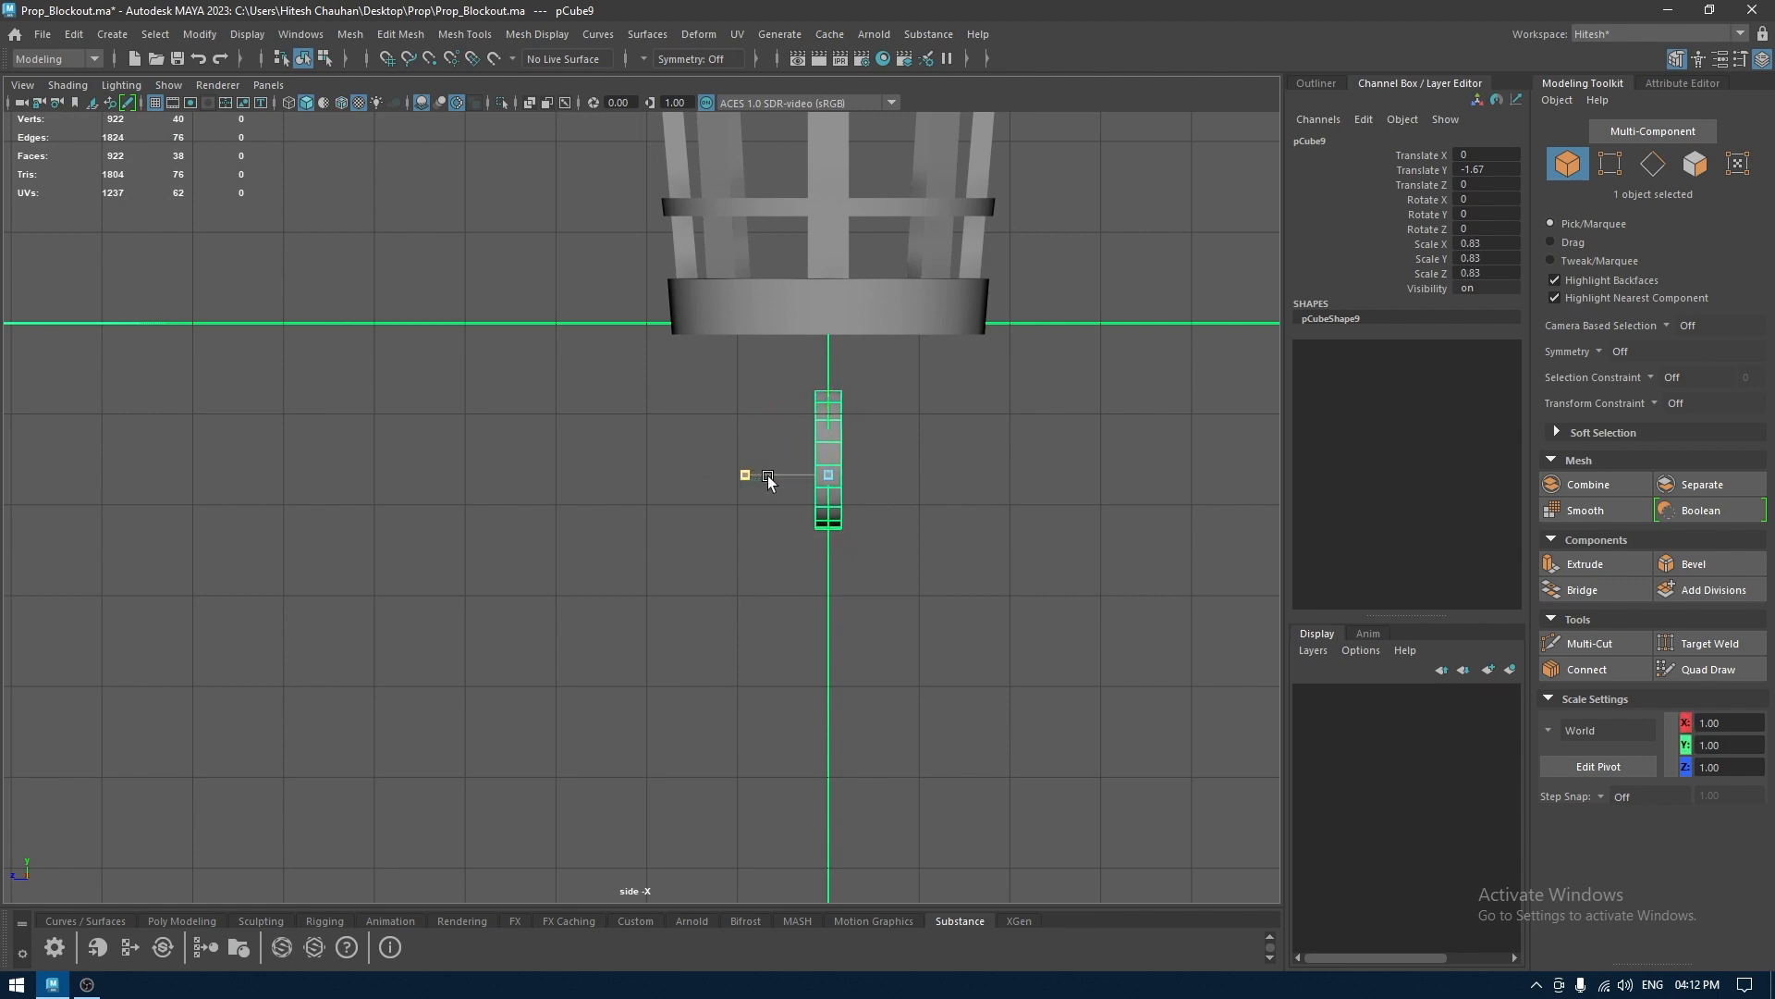
Move the curved bar to about -1.059 in Y beneath the base and to about -0.654 in X
{"action": "key", "text": "w"}
{"action": "left_click_drag", "start_coordinate": [830, 398], "coordinate": [830, 347]}
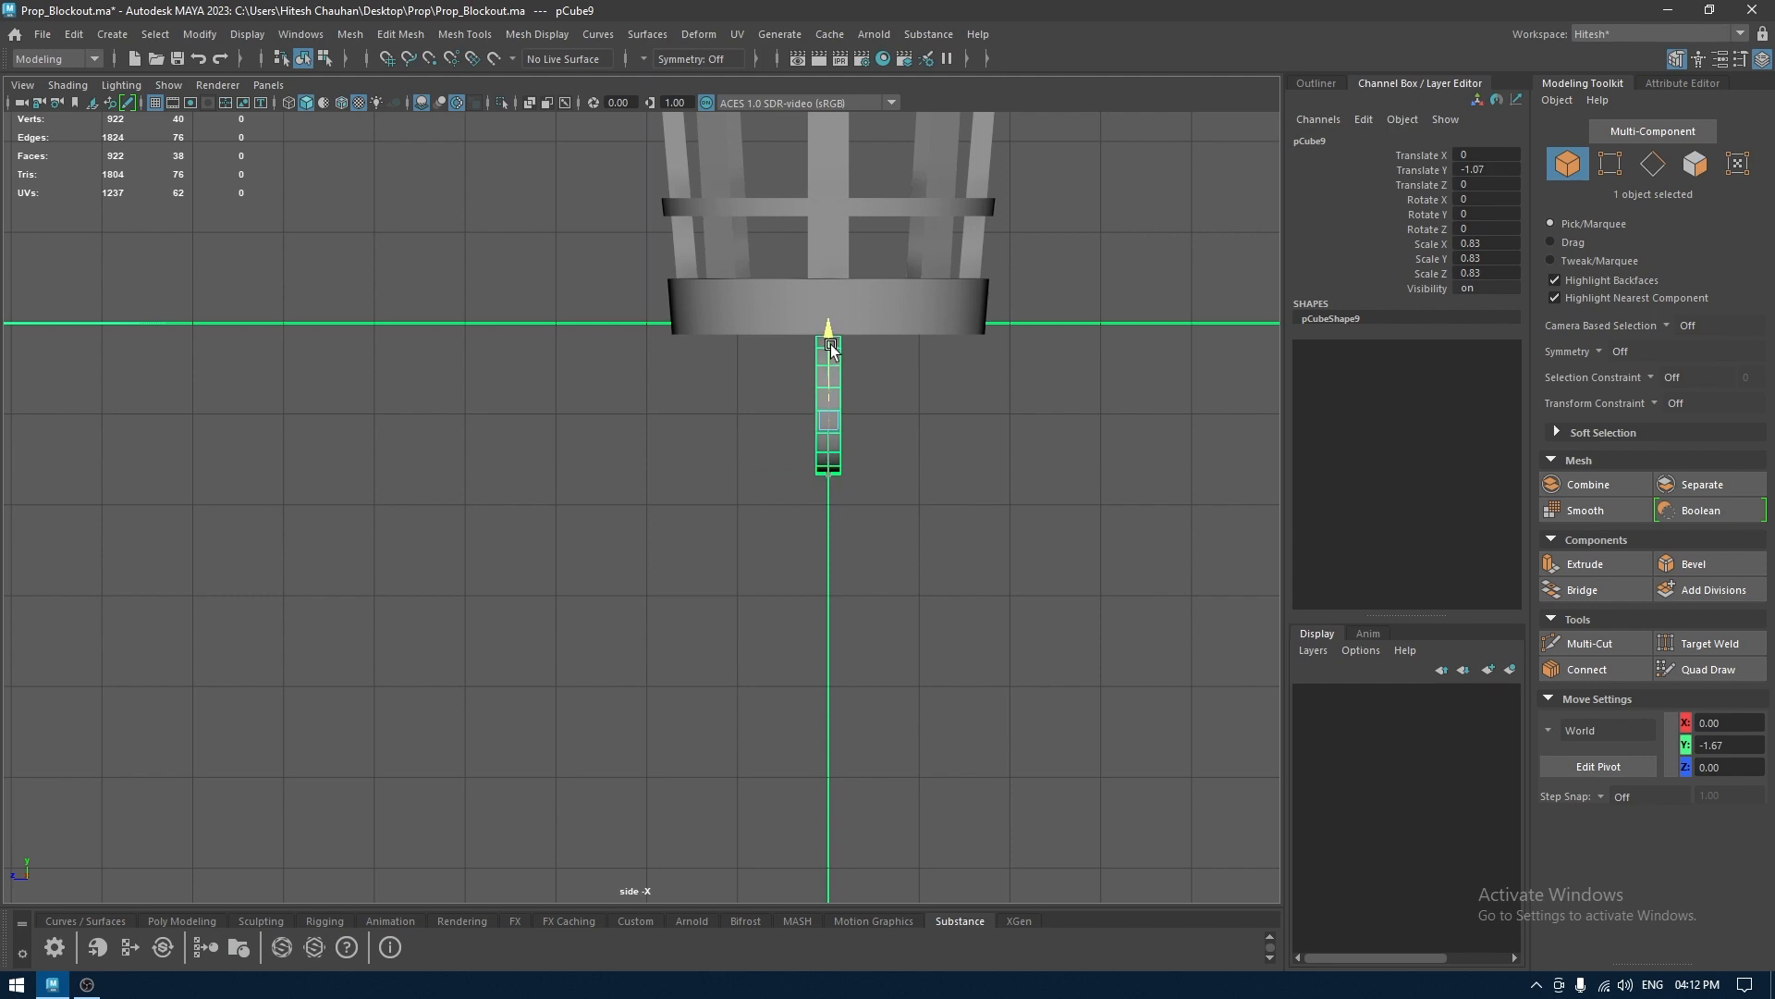
{"action": "key", "text": "space"}
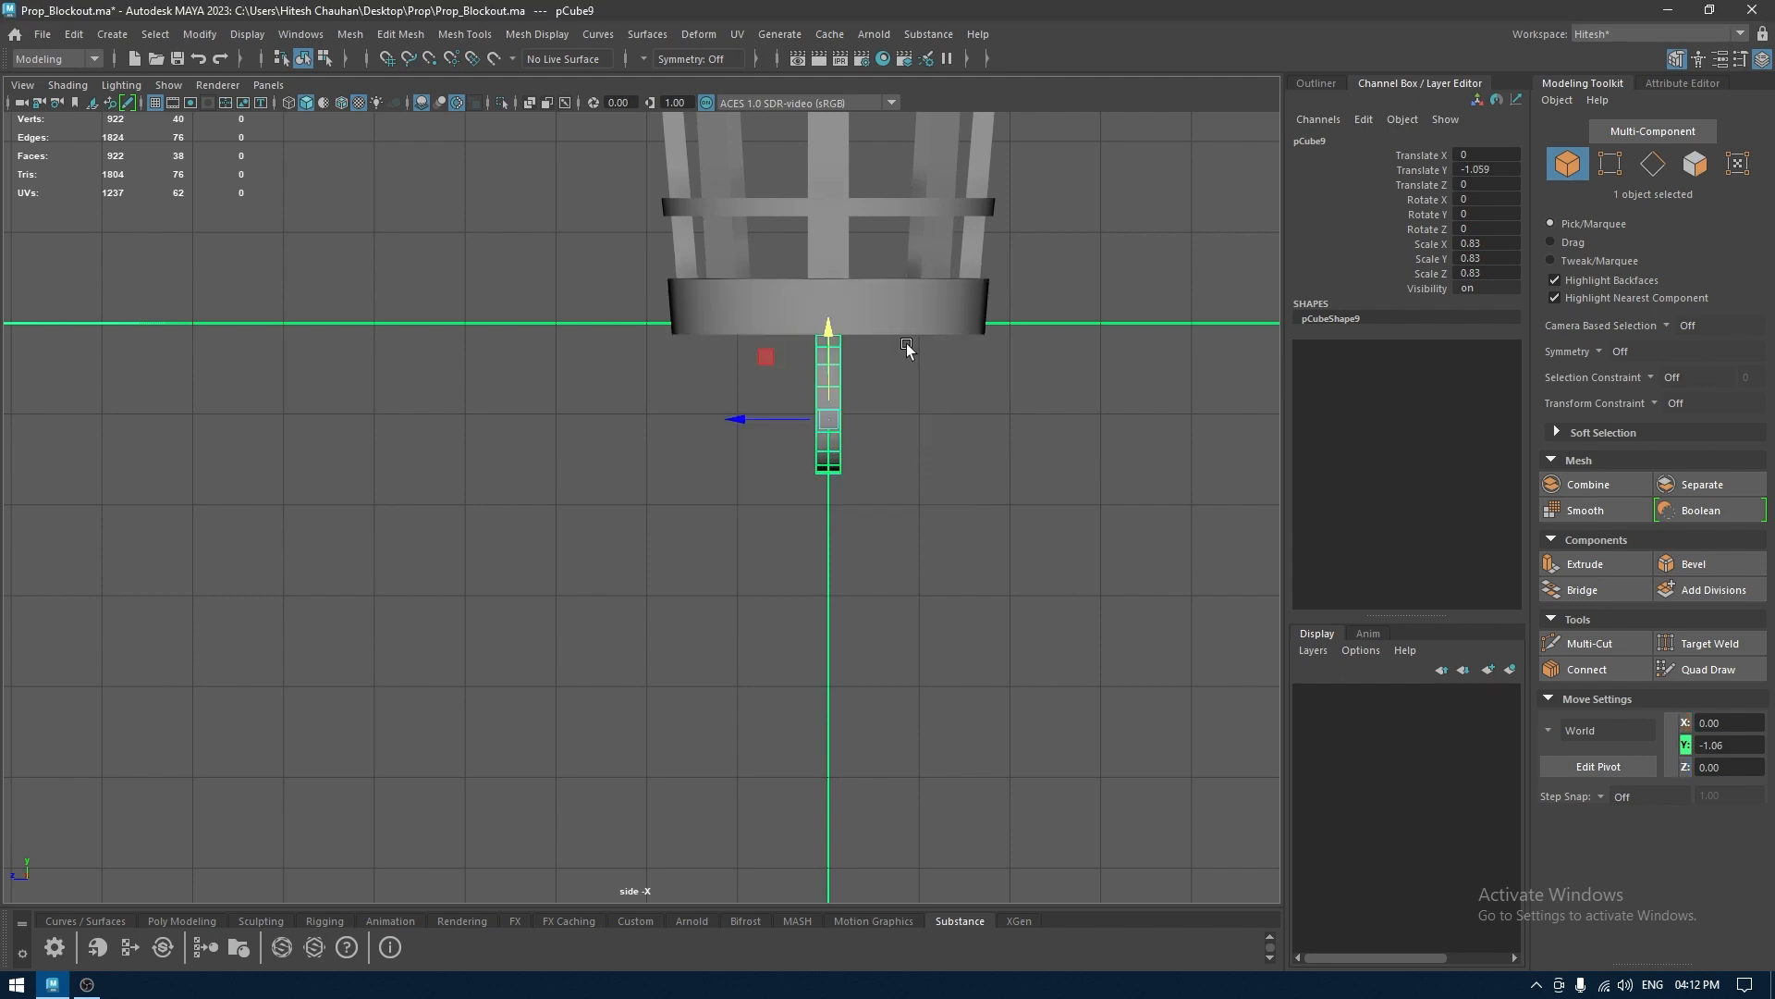
{"action": "key", "text": "space"}
{"action": "left_click_drag", "start_coordinate": [998, 360], "coordinate": [997, 396]}
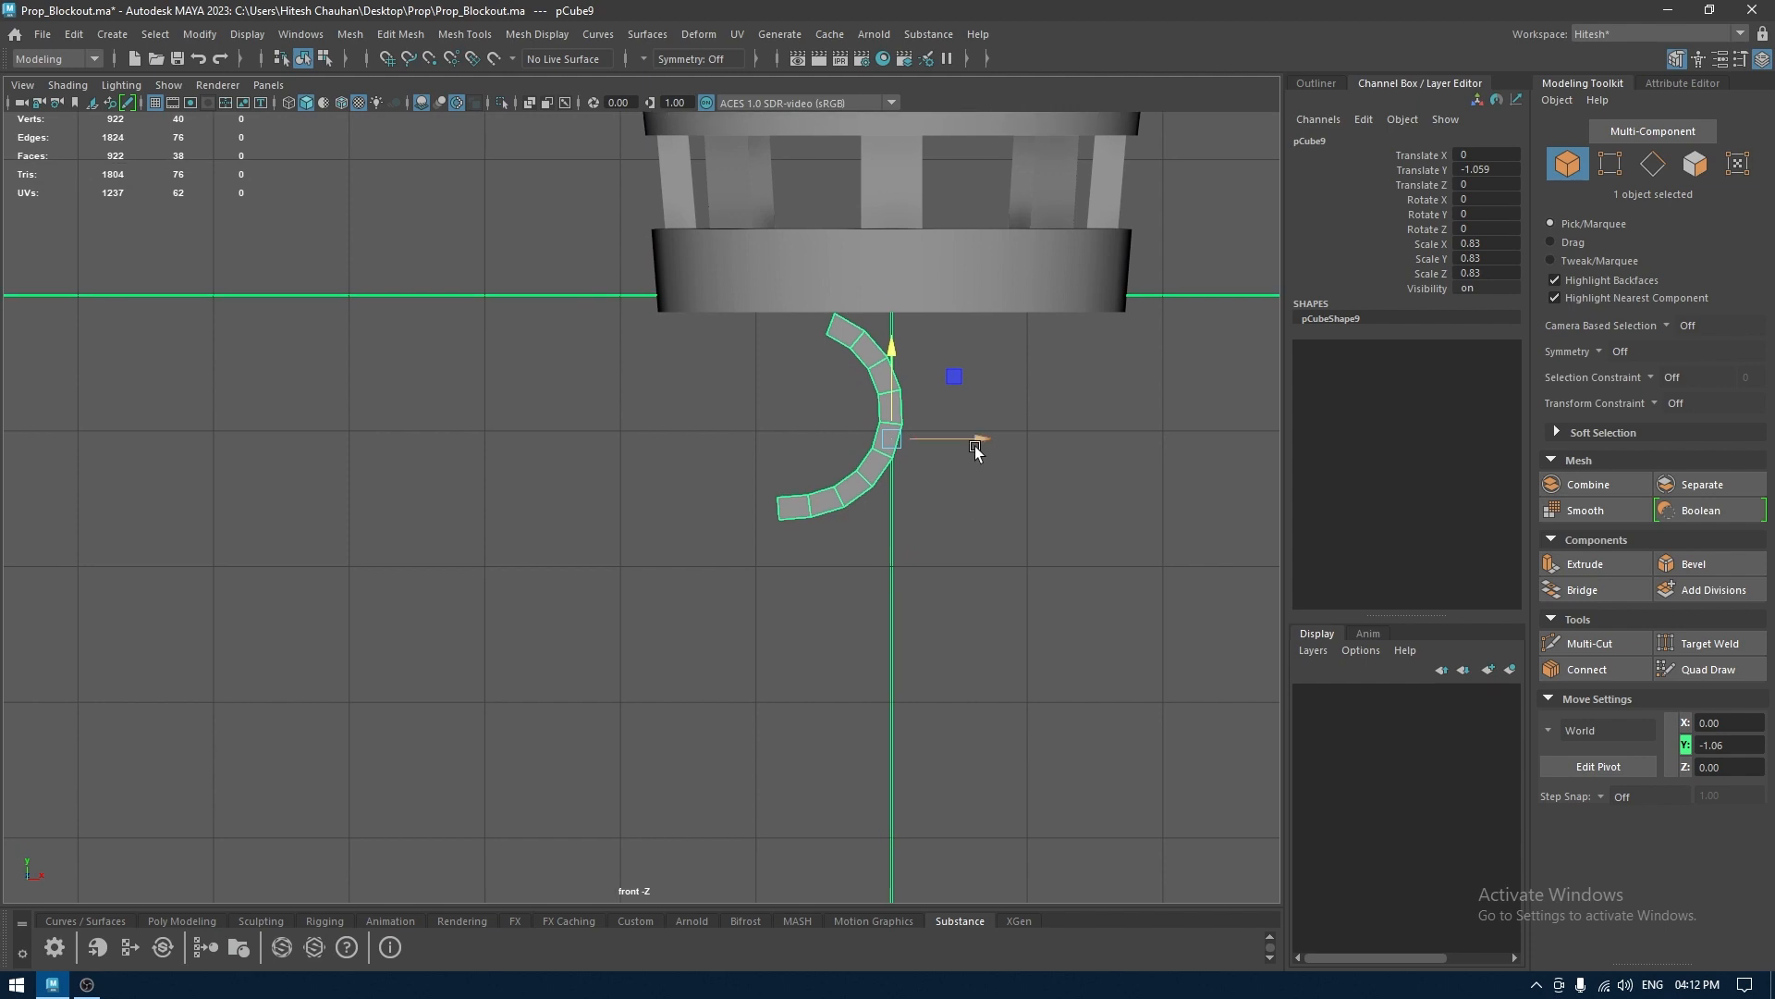
{"action": "left_click_drag", "start_coordinate": [975, 451], "coordinate": [886, 437]}
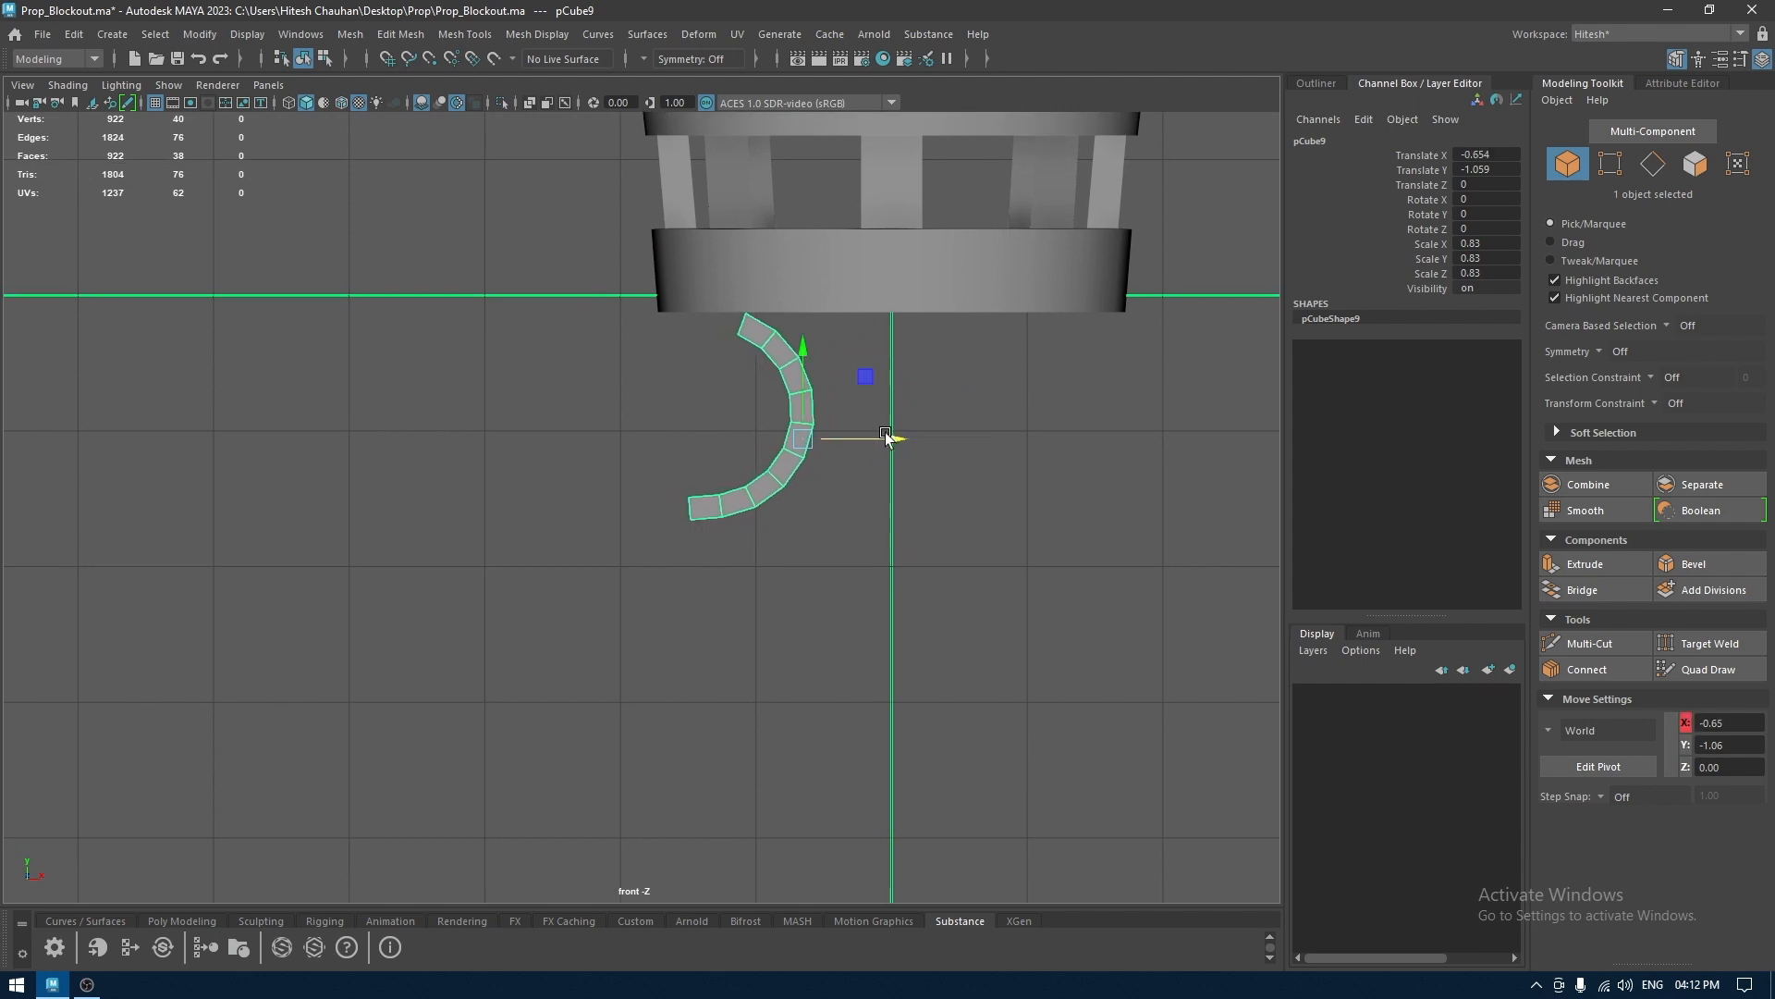
Extrude the end face at the curved bar's upper tip outward by about -0.203 in X
{"action": "middle_click_drag", "start_coordinate": [750, 299], "coordinate": [869, 384], "text": "alt"}
{"action": "right_click_drag", "start_coordinate": [869, 384], "coordinate": [998, 507], "text": "alt"}
{"action": "middle_click_drag", "start_coordinate": [999, 507], "coordinate": [923, 521], "text": "alt"}
{"action": "right_click_drag", "start_coordinate": [904, 442], "coordinate": [903, 490]}
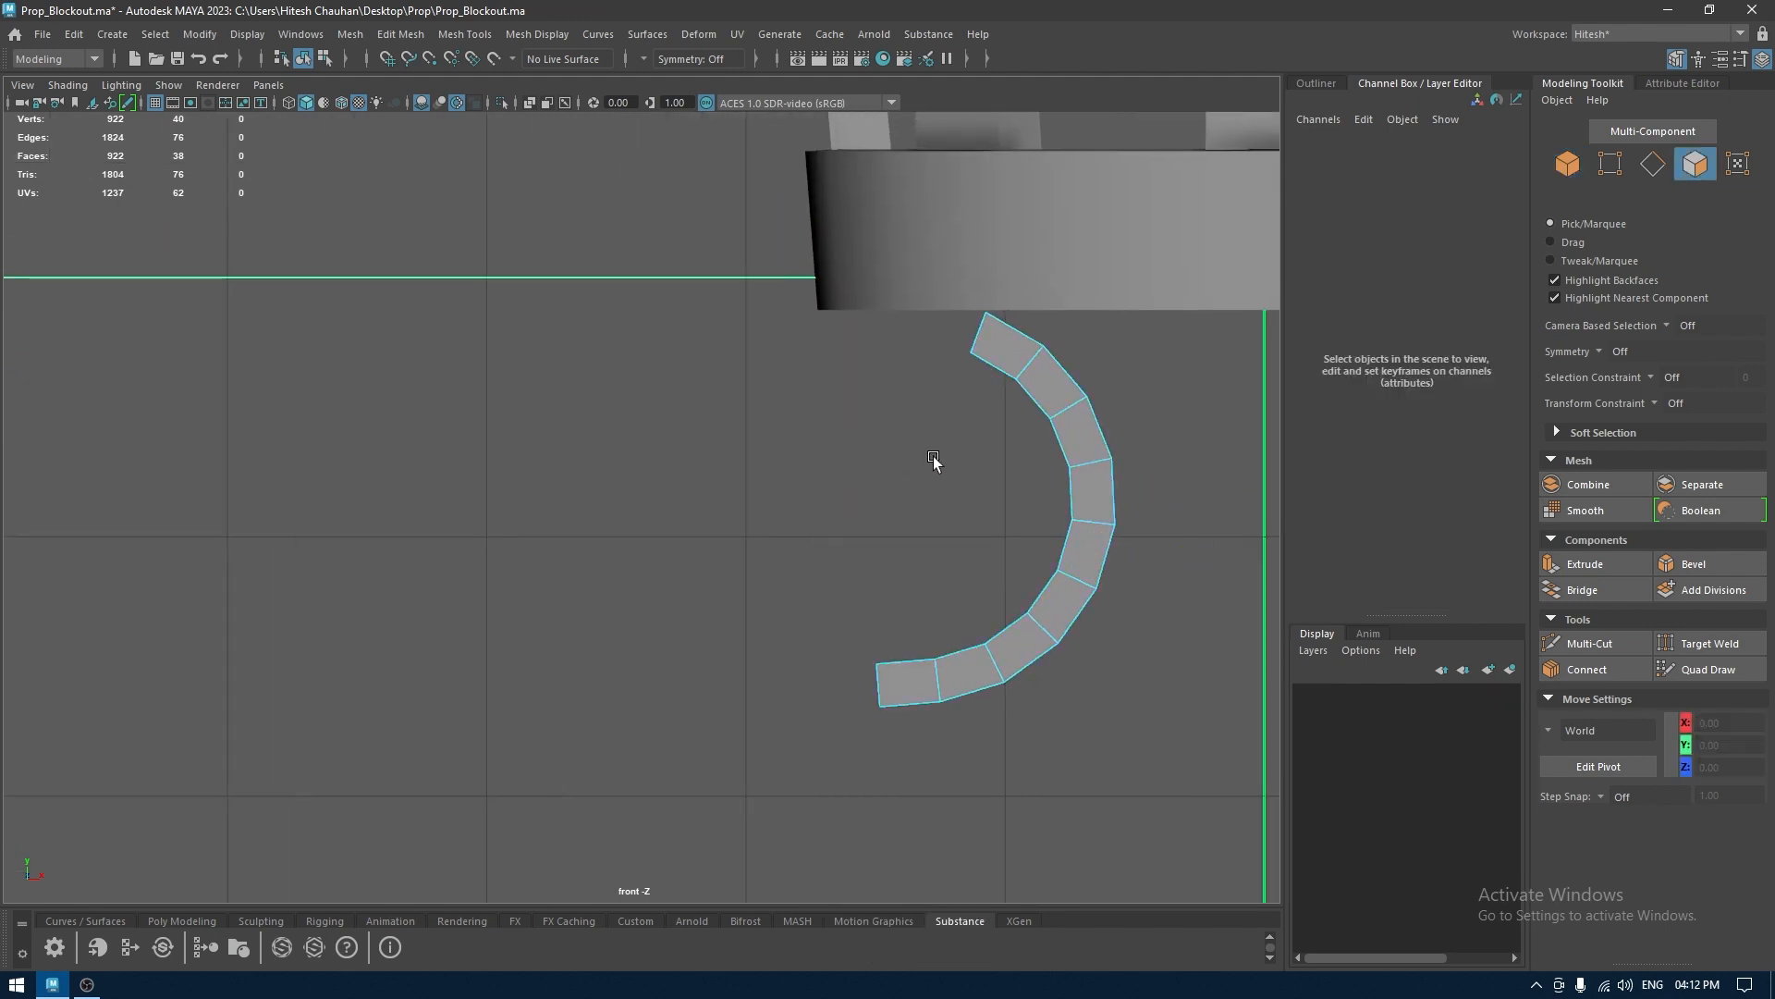
{"action": "left_click", "coordinate": [996, 330]}
{"action": "left_click_drag", "start_coordinate": [1063, 321], "coordinate": [1065, 320], "text": "ctrl"}
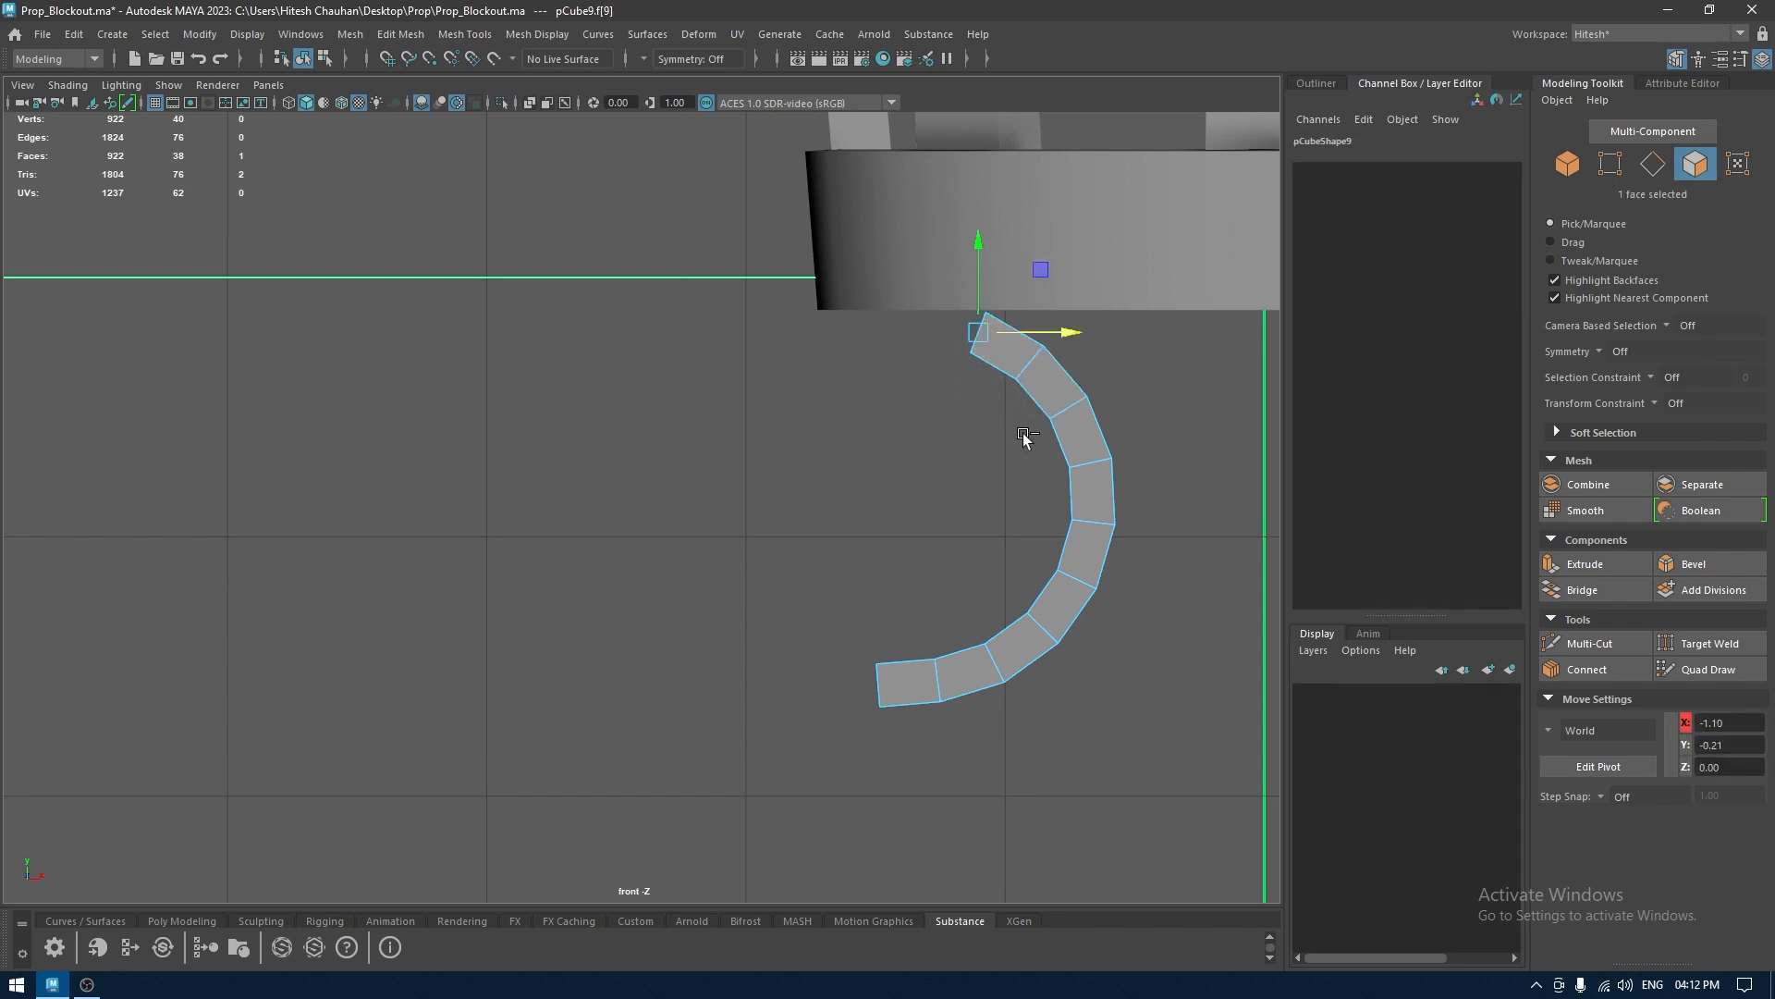
{"action": "key", "text": "ctrl+e"}
{"action": "left_click", "coordinate": [1088, 214]}
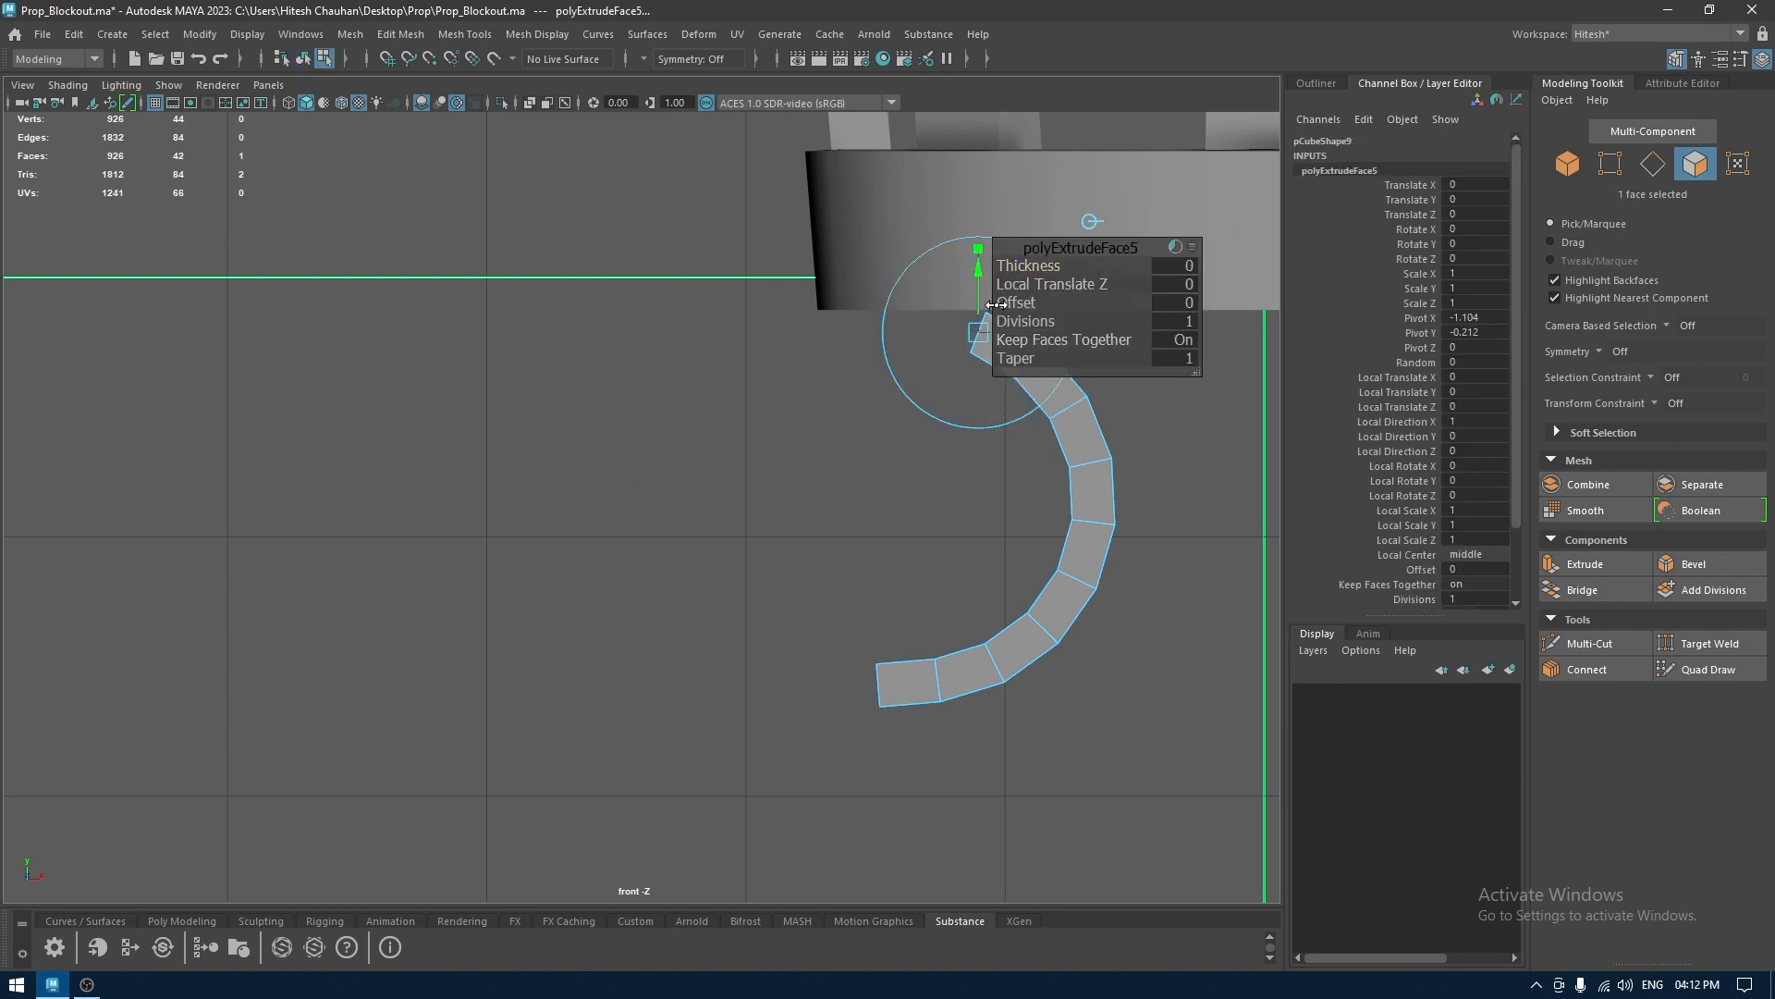
{"action": "left_click_drag", "start_coordinate": [1028, 331], "coordinate": [976, 342]}
Rotate the extruded end face in the front view and push it outward to about -1.38 in X
{"action": "key", "text": "e"}
{"action": "left_click_drag", "start_coordinate": [966, 407], "coordinate": [997, 418]}
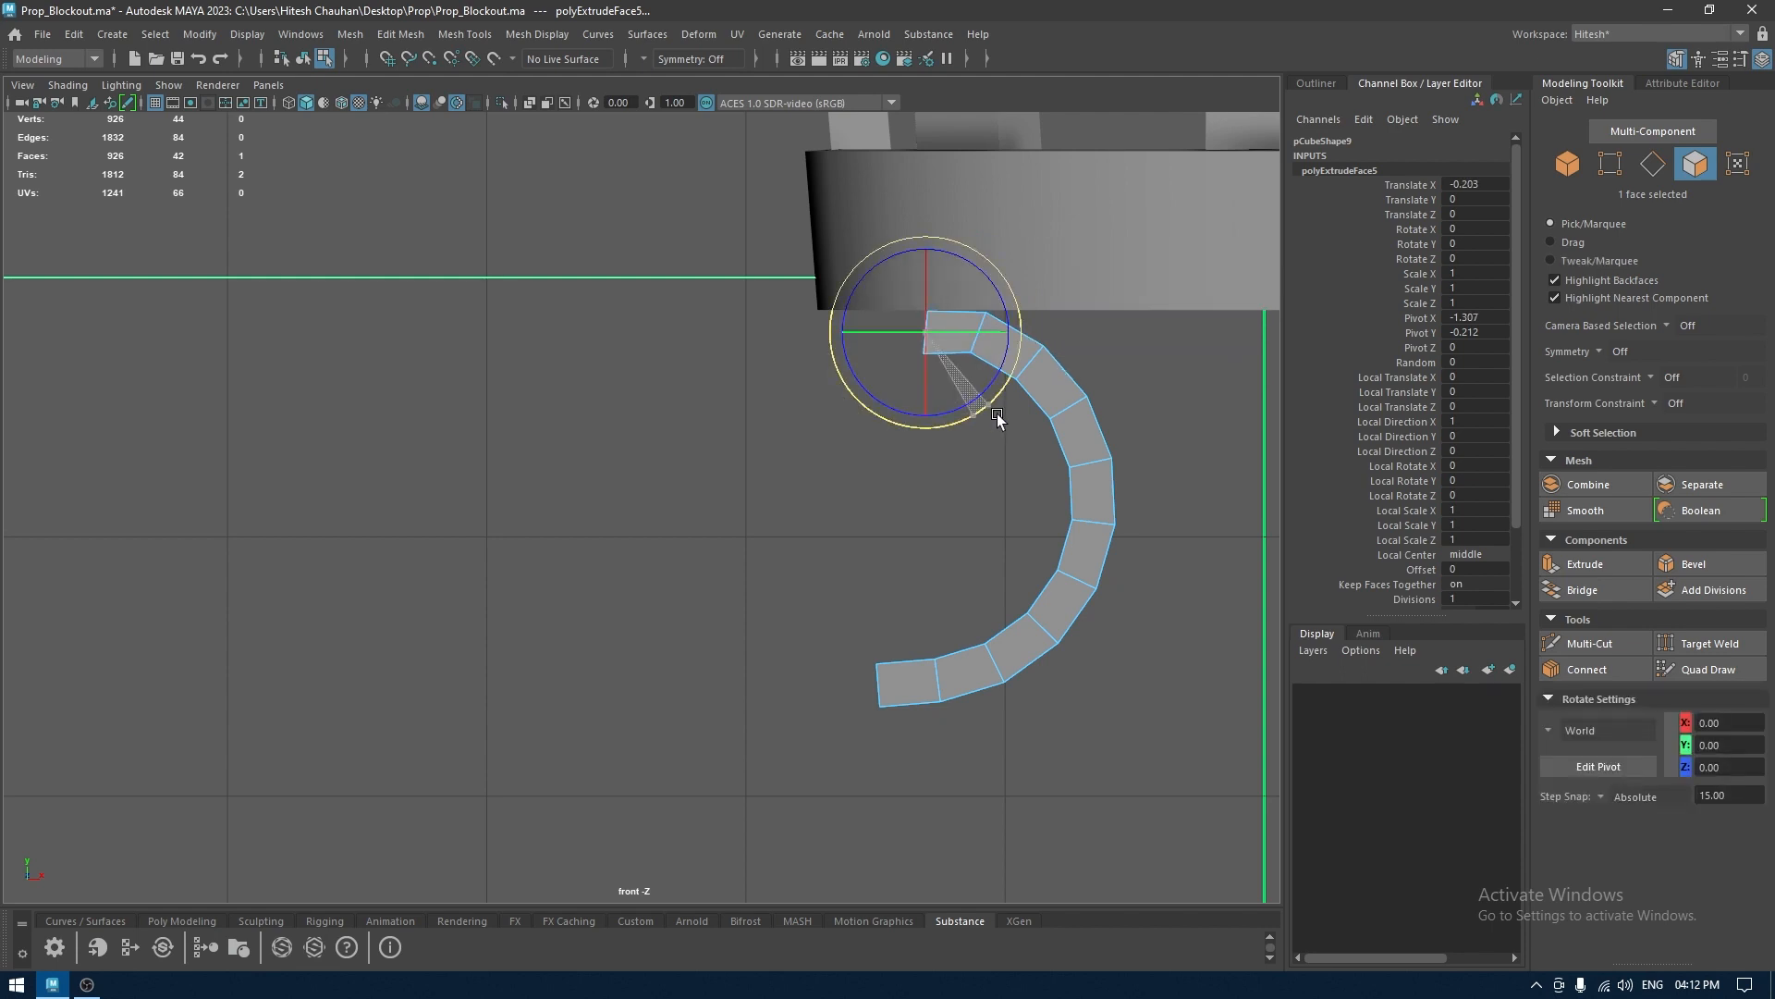
{"action": "key", "text": "w"}
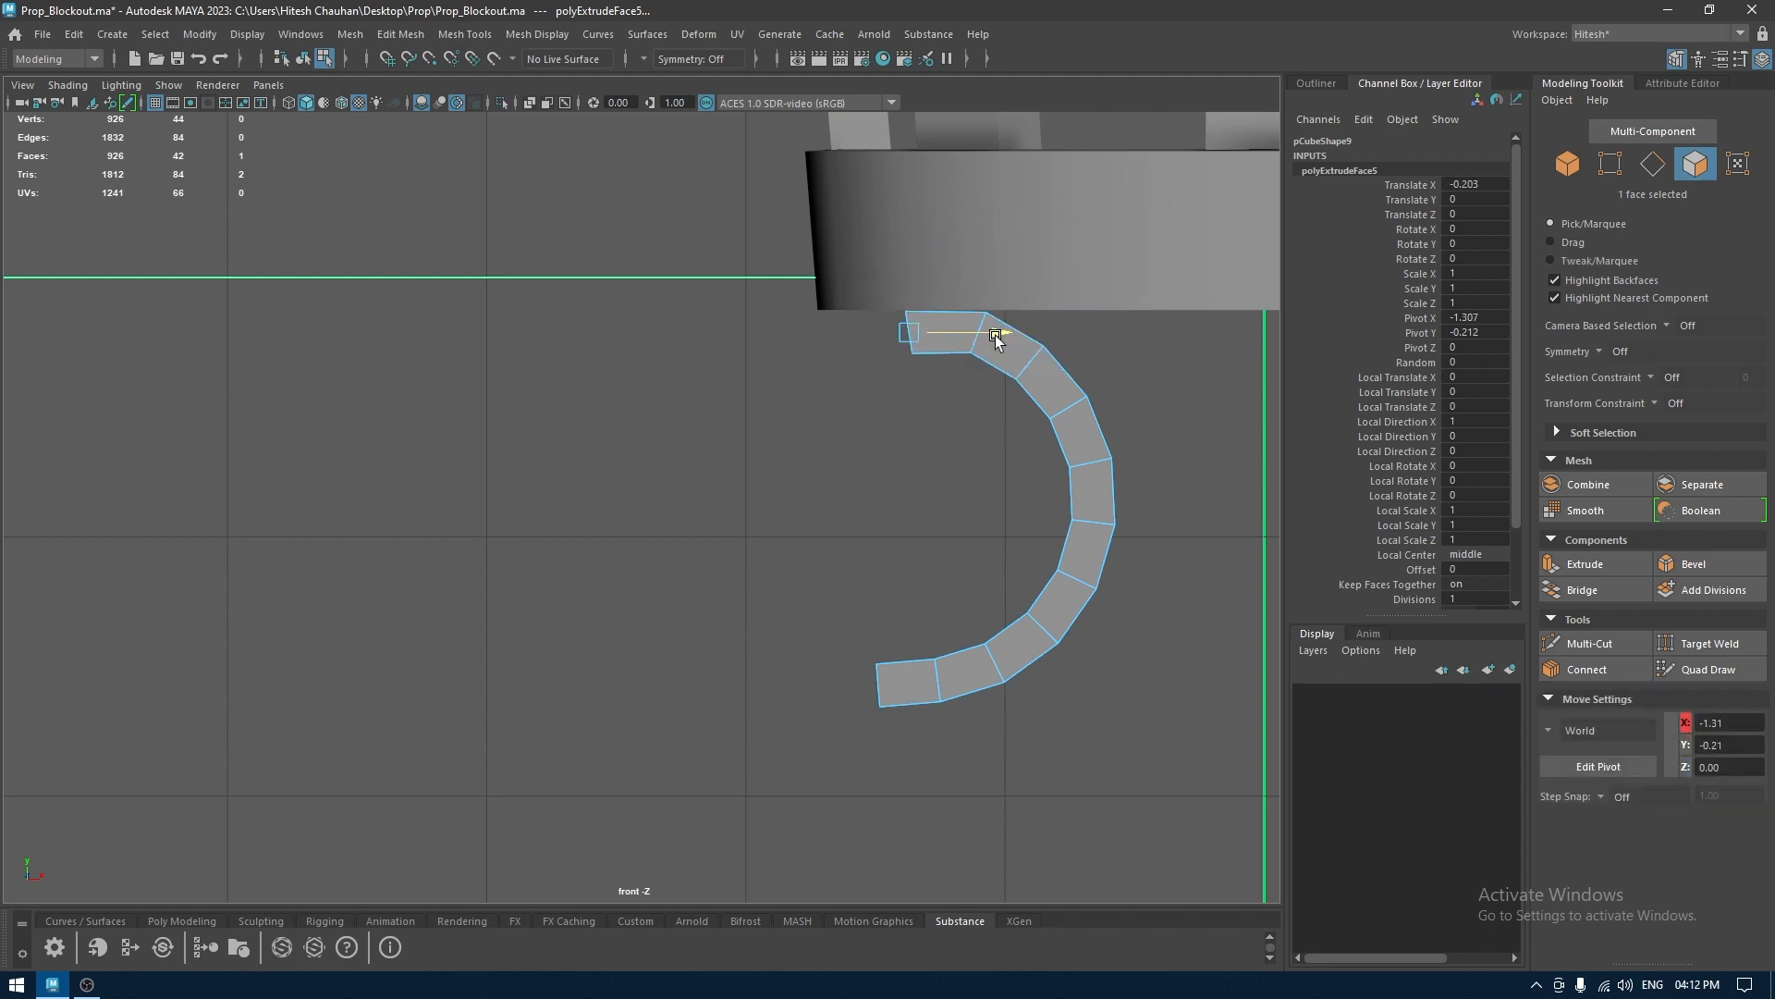
{"action": "left_click_drag", "start_coordinate": [994, 334], "coordinate": [992, 335]}
{"action": "right_click_drag", "start_coordinate": [992, 339], "coordinate": [1105, 302]}
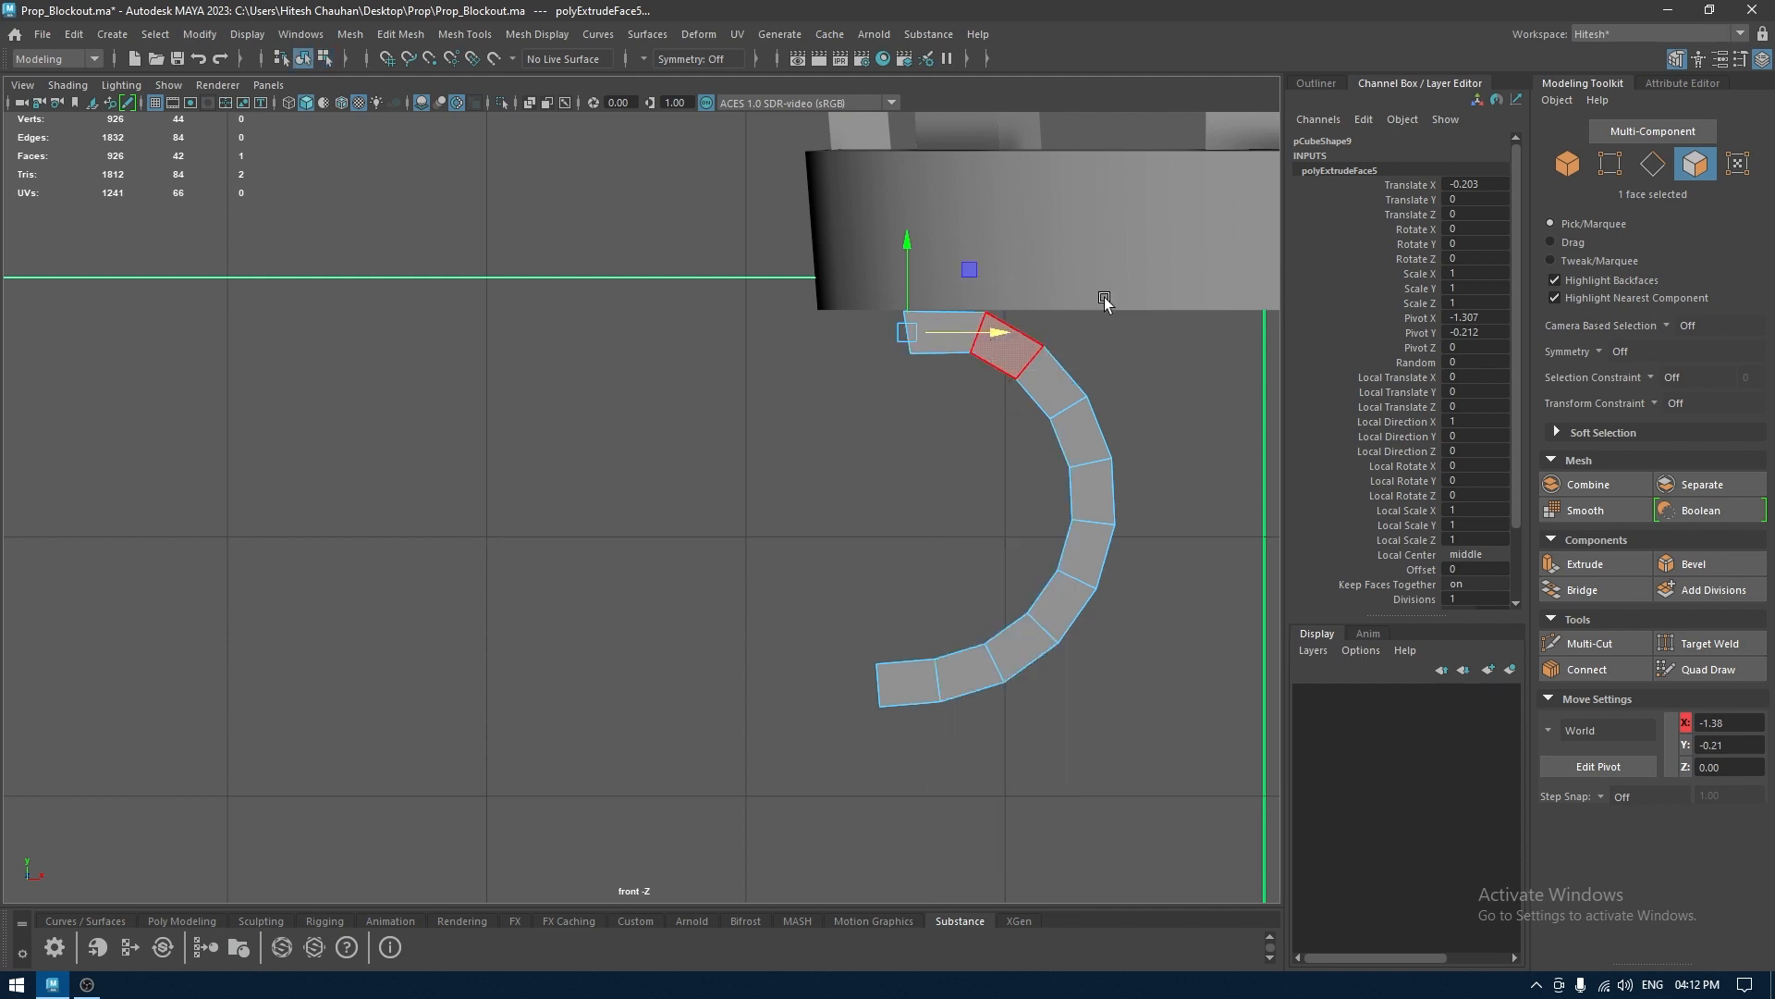
{"action": "middle_click_drag", "start_coordinate": [1070, 388], "coordinate": [815, 363], "text": "alt"}
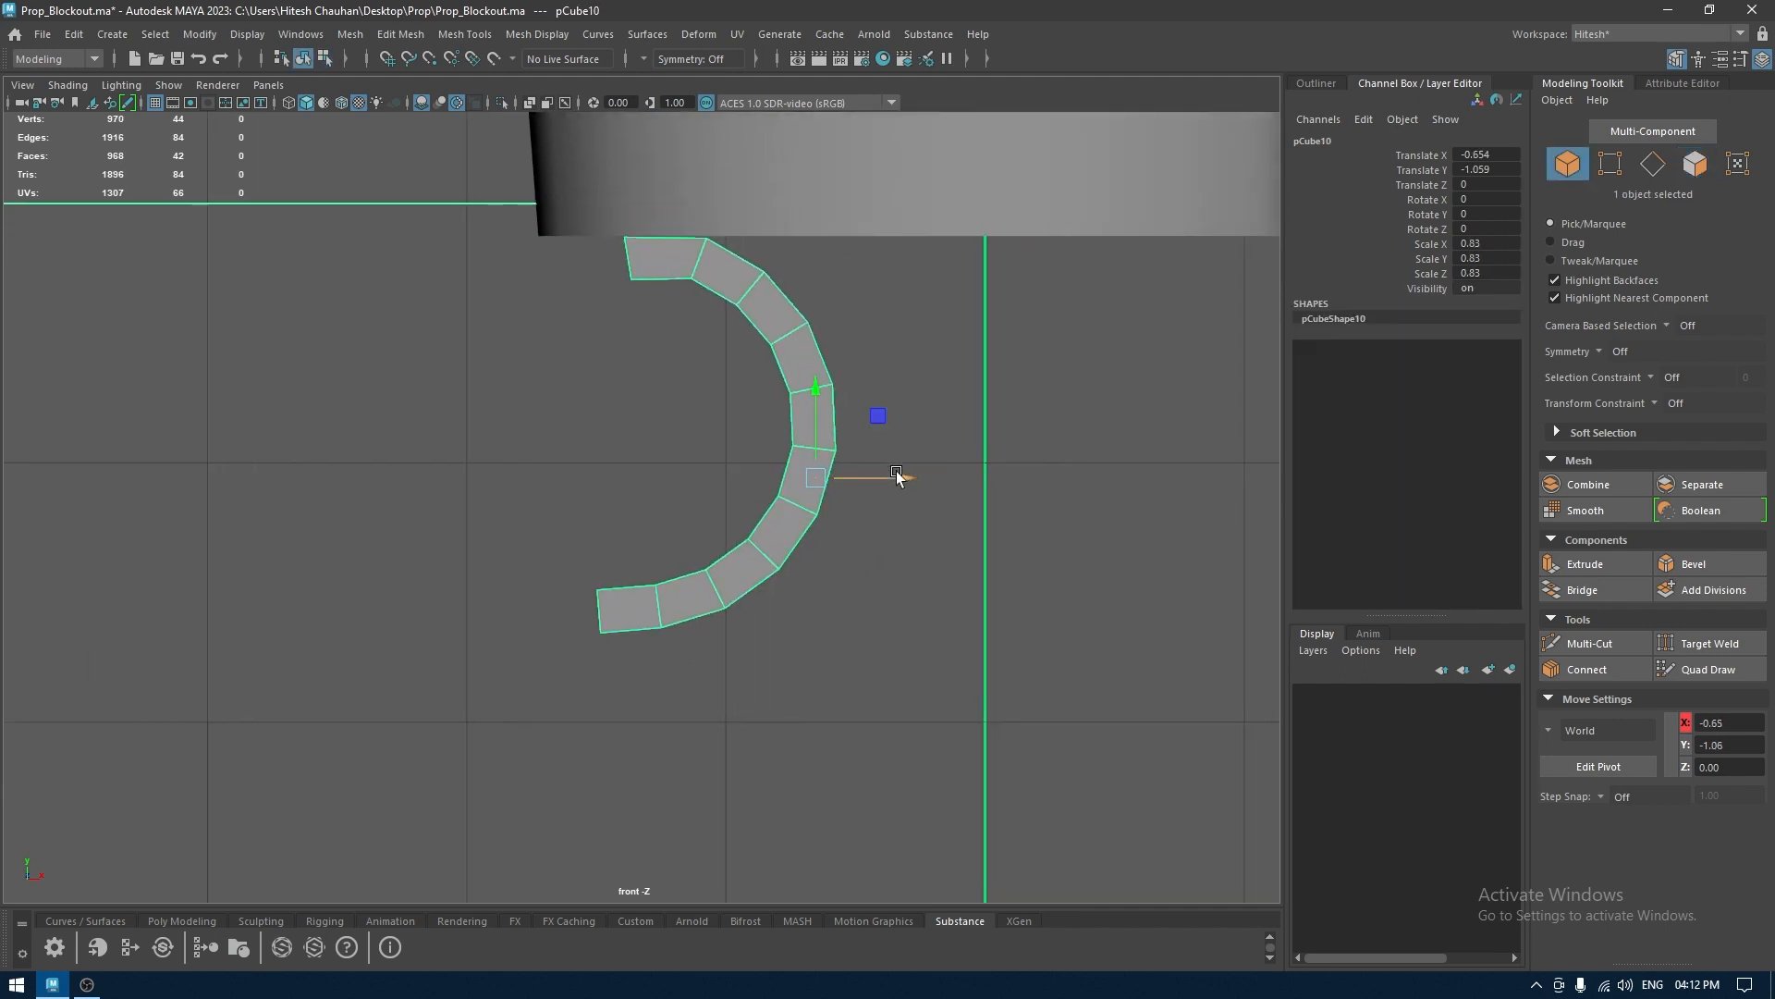
{"action": "left_click_drag", "start_coordinate": [896, 475], "coordinate": [1022, 481]}
{"action": "key", "text": "ctrl+z"}
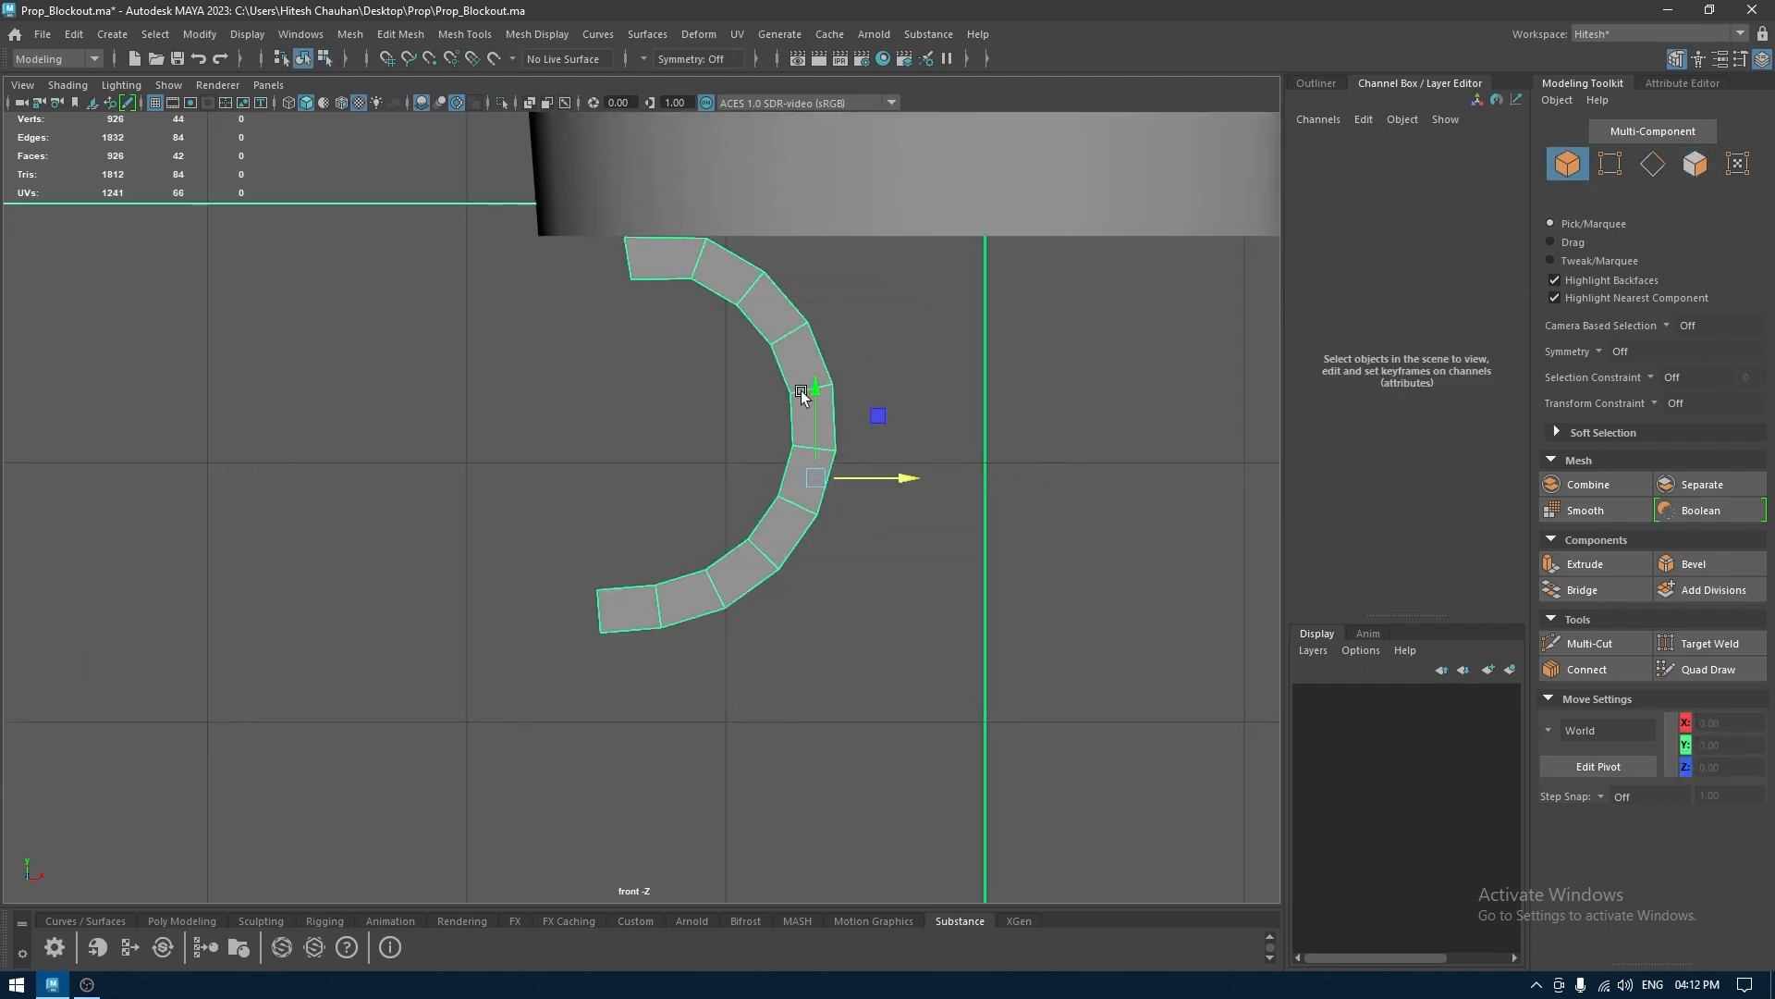
{"action": "key", "text": "ctrl+z"}
Shift the curved leg to about -0.608 in X and move its pivot onto the prop's central vertical axis
{"action": "mouse_move", "coordinate": [910, 479]}
{"action": "left_mouse_down"}
{"action": "mouse_move", "coordinate": [1034, 486]}
{"action": "mouse_move", "coordinate": [918, 483]}
{"action": "left_mouse_up"}
{"action": "middle_click_drag", "start_coordinate": [918, 487], "coordinate": [834, 494], "text": "alt"}
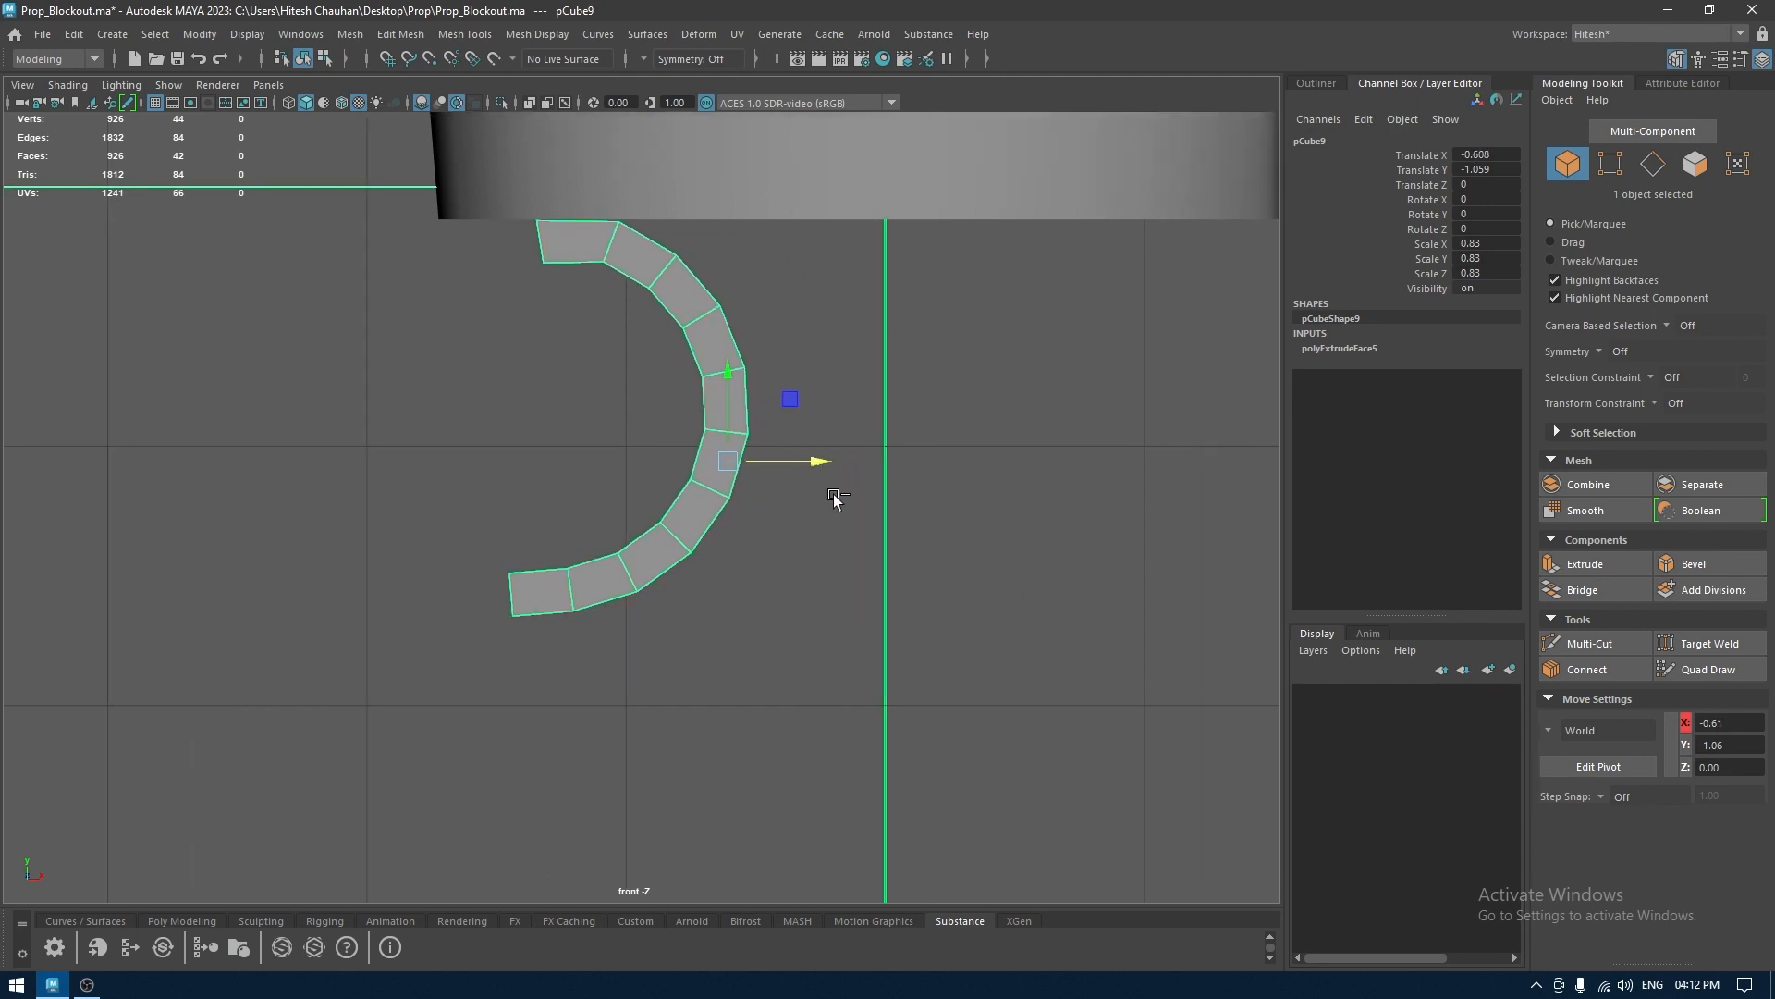
{"action": "key", "text": "d"}
{"action": "left_click_drag", "start_coordinate": [820, 474], "coordinate": [691, 479]}
Duplicate the curved leg three times around the central axis, rotating the copies to -180, -90 and 90 degrees in Y
{"action": "key", "text": "ctrl+d"}
{"action": "key", "text": "e"}
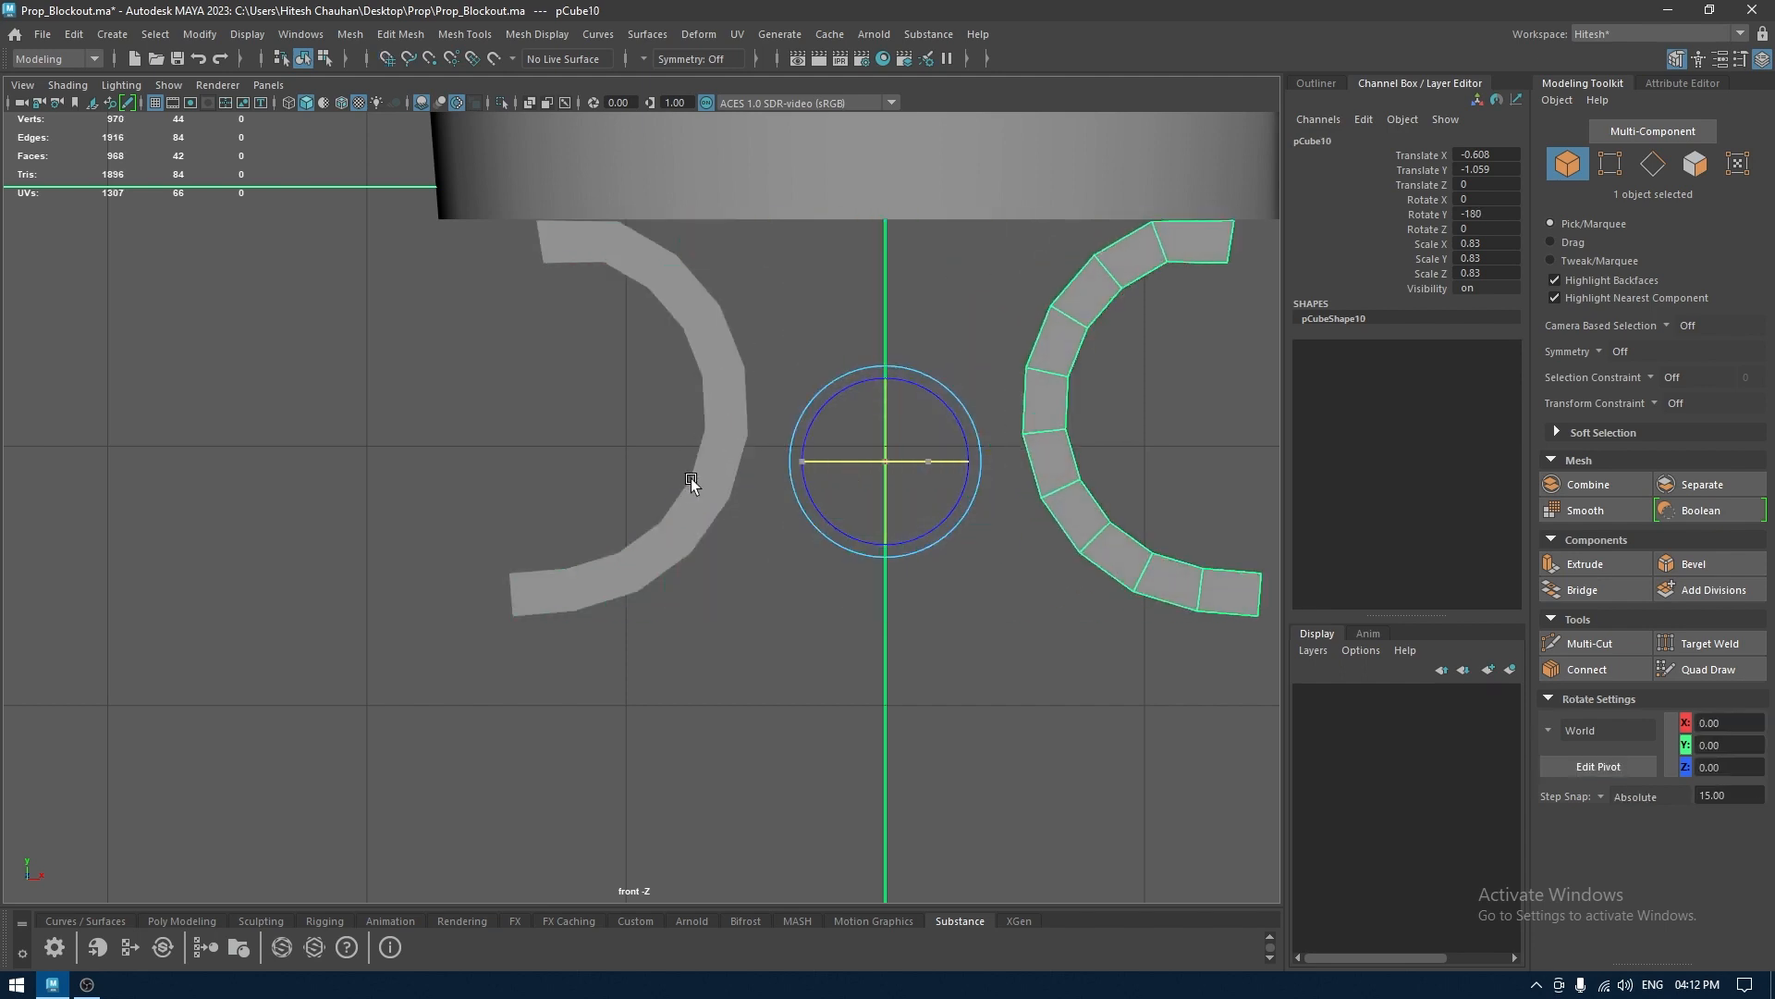
{"action": "key", "text": "space"}
{"action": "left_click_drag", "start_coordinate": [822, 490], "coordinate": [814, 454]}
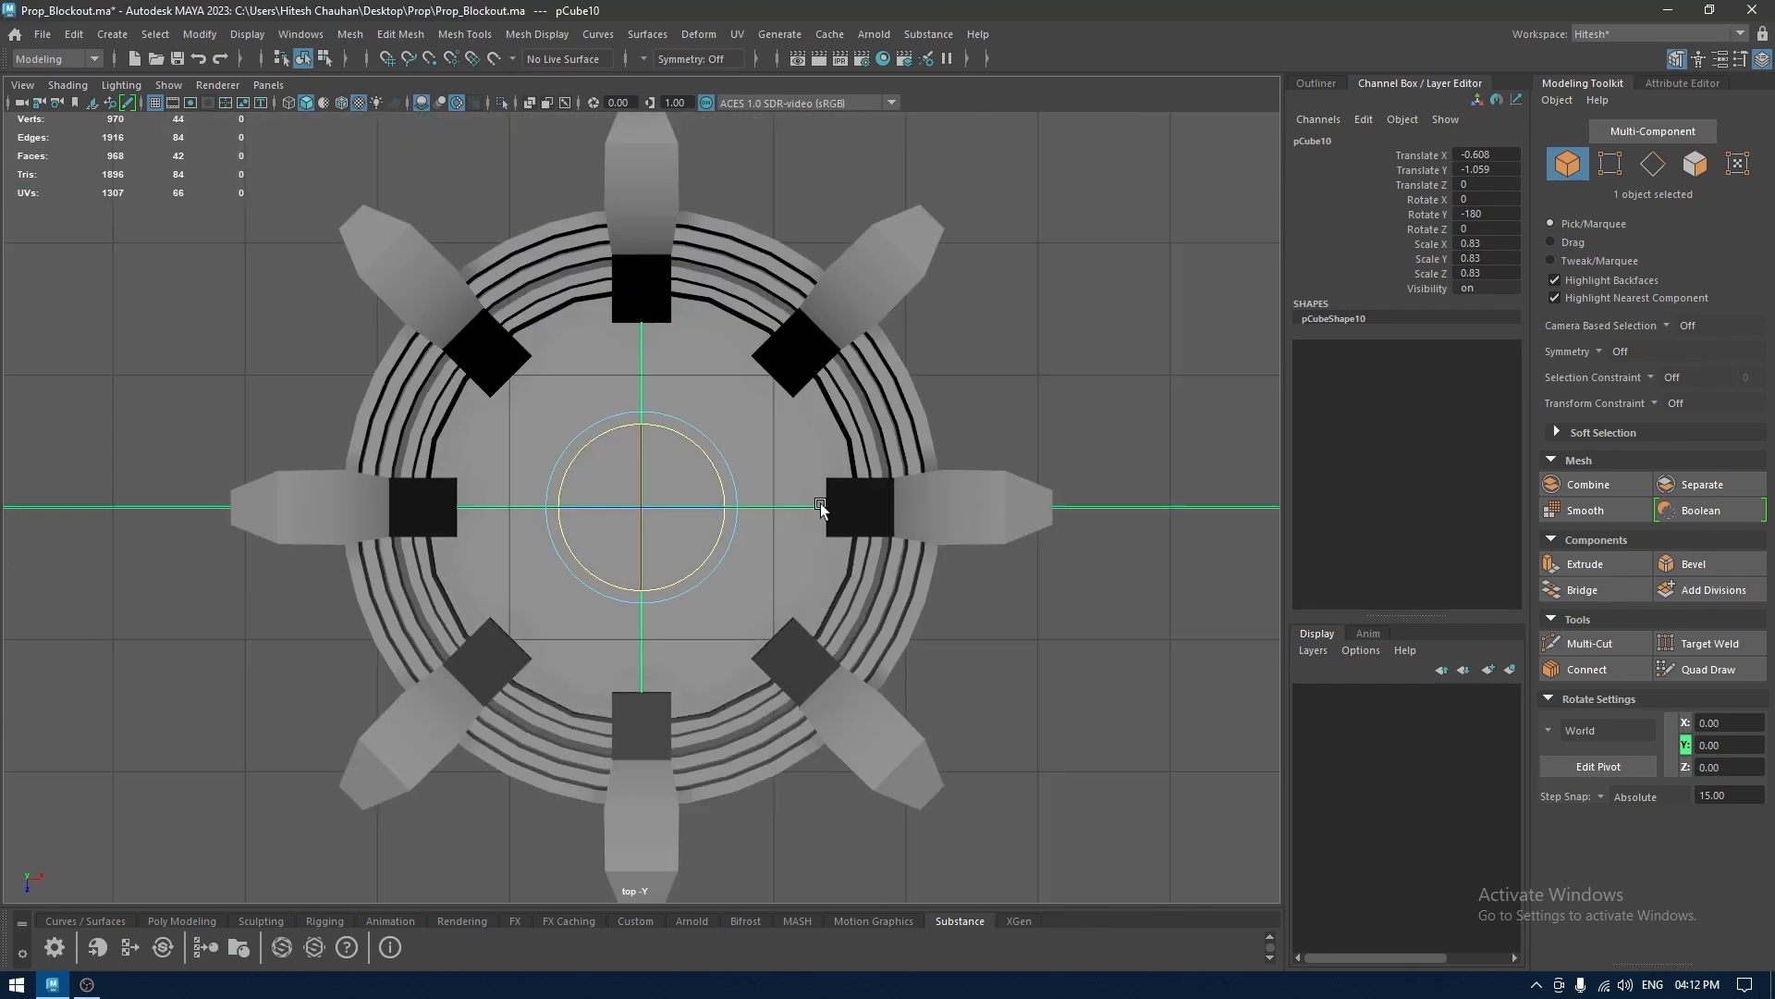
{"action": "key", "text": "4"}
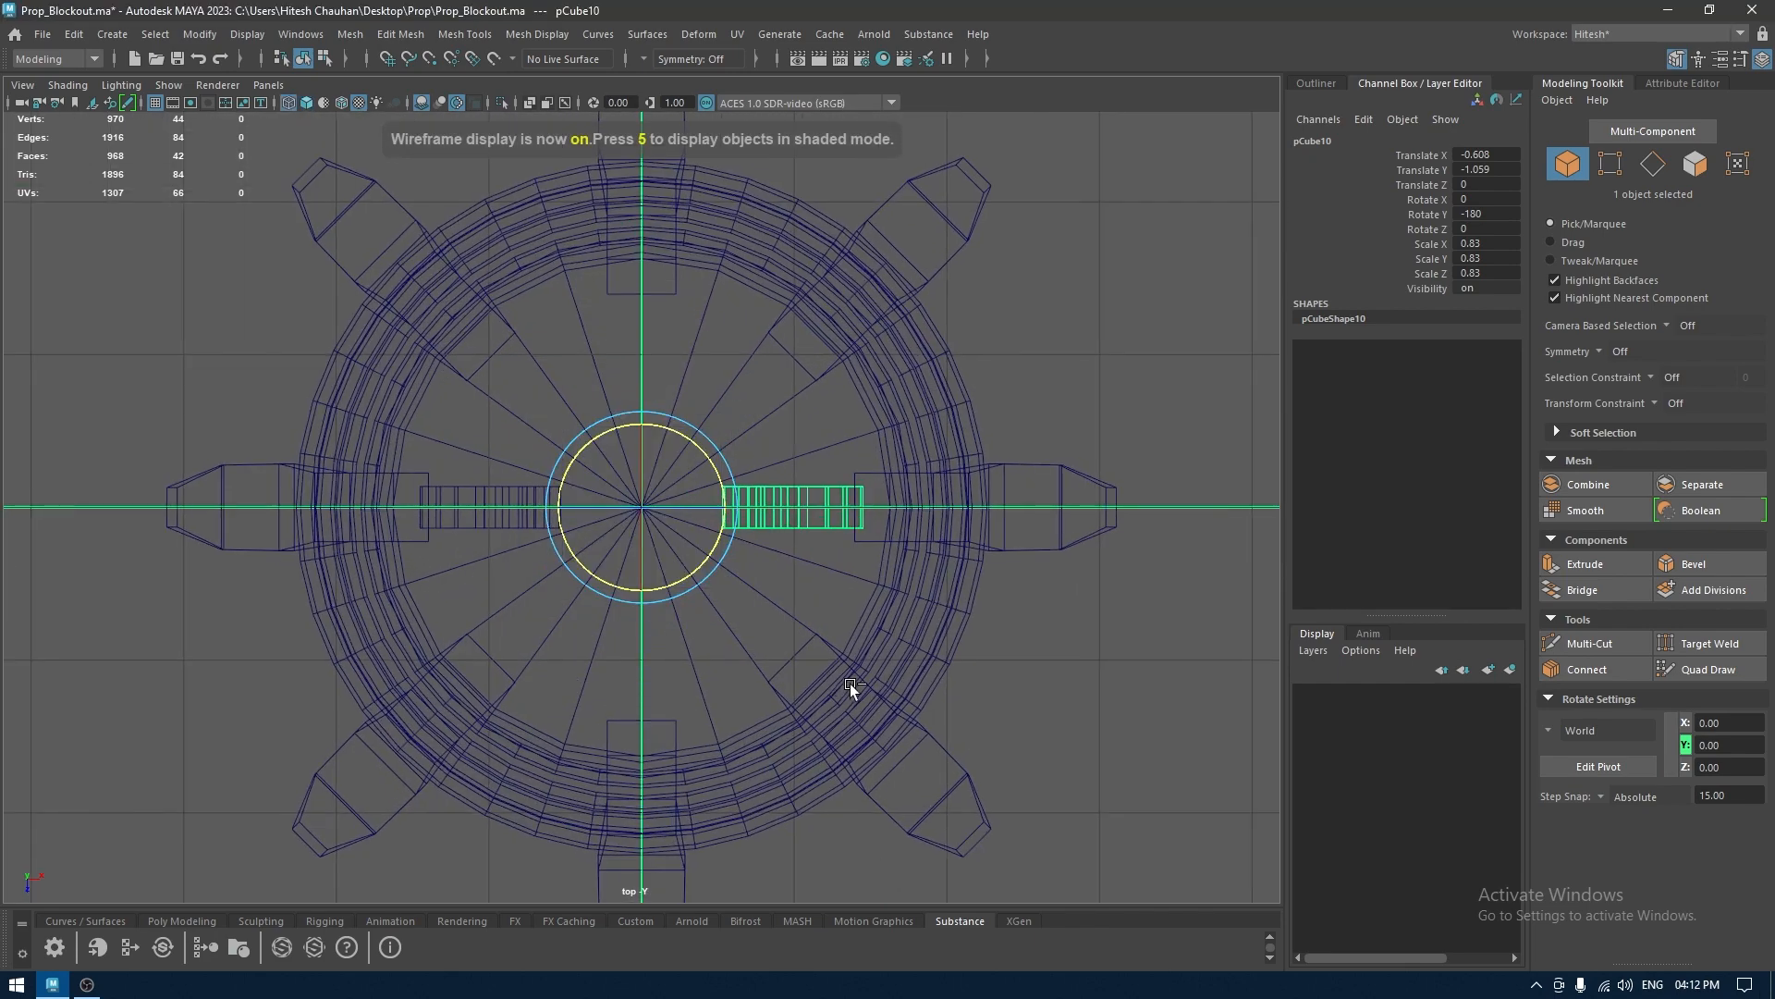
{"action": "key", "text": "ctrl+d"}
{"action": "left_click_drag", "start_coordinate": [691, 592], "coordinate": [757, 544]}
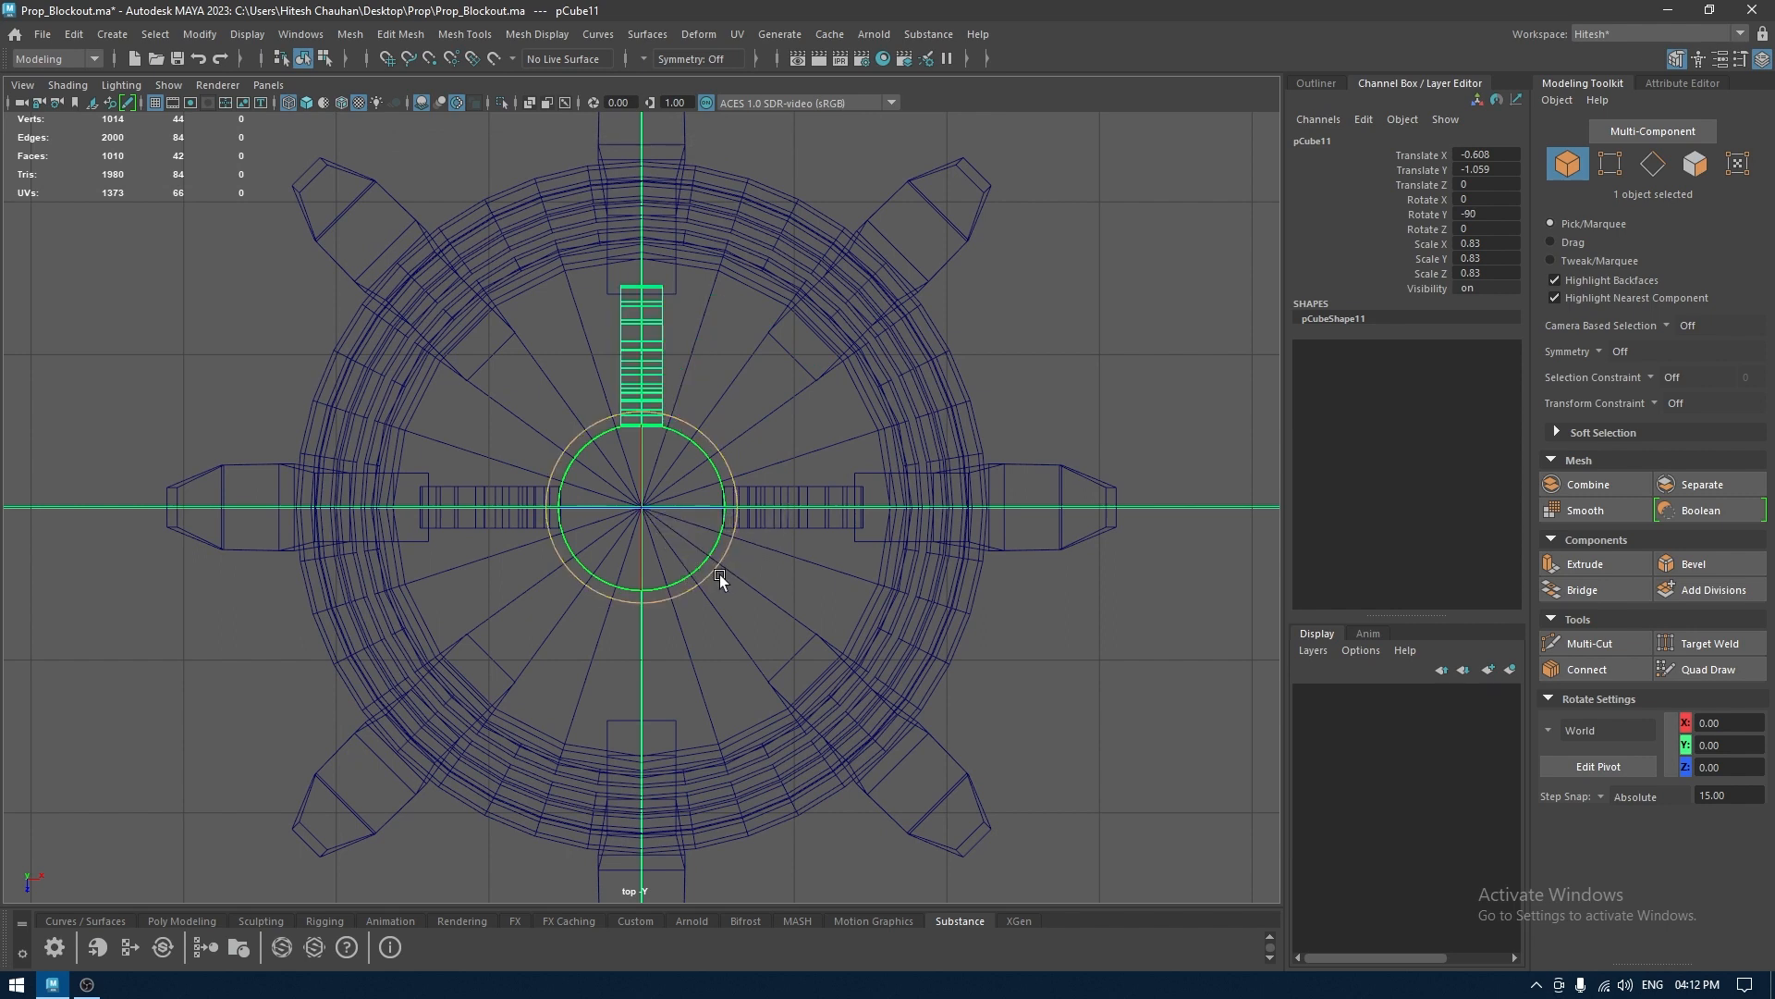
{"action": "key", "text": "ctrl+d"}
{"action": "left_click_drag", "start_coordinate": [688, 591], "coordinate": [812, 314]}
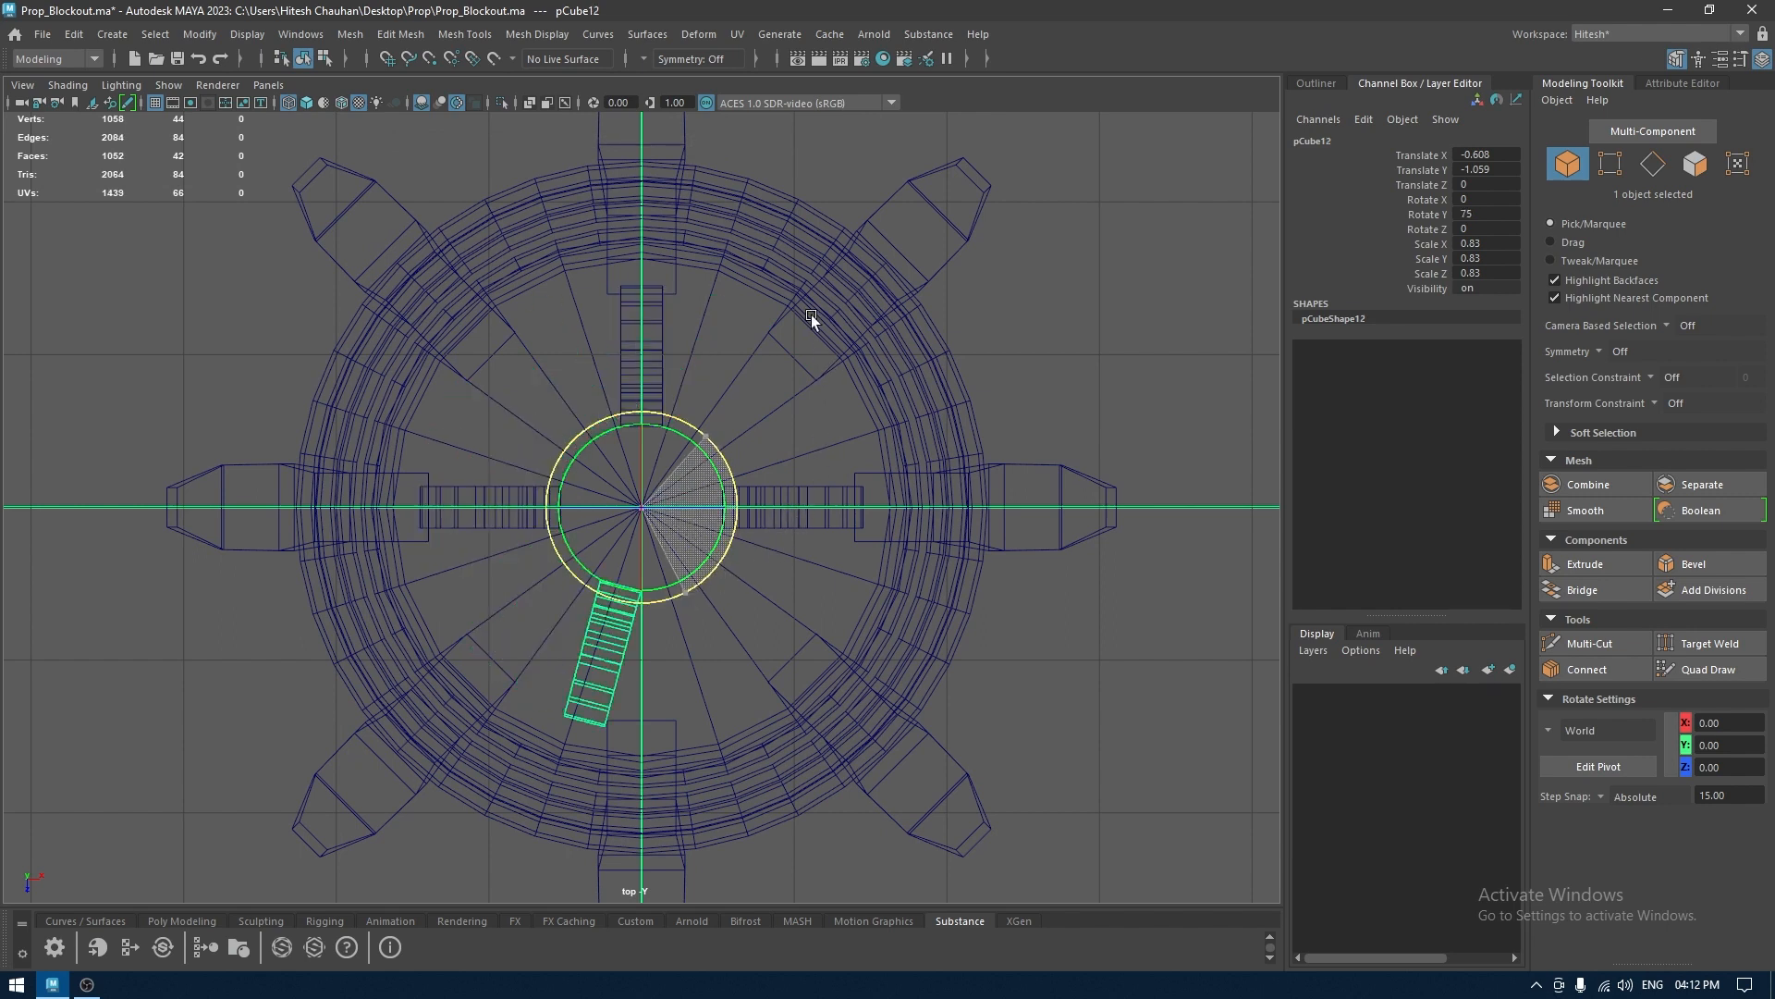
{"action": "left_click_drag", "start_coordinate": [701, 584], "coordinate": [713, 458]}
Return to the shaded perspective view and save the scene
{"action": "key", "text": "w"}
{"action": "key", "text": "space"}
{"action": "key", "text": "6"}
{"action": "key", "text": "ctrl+s"}
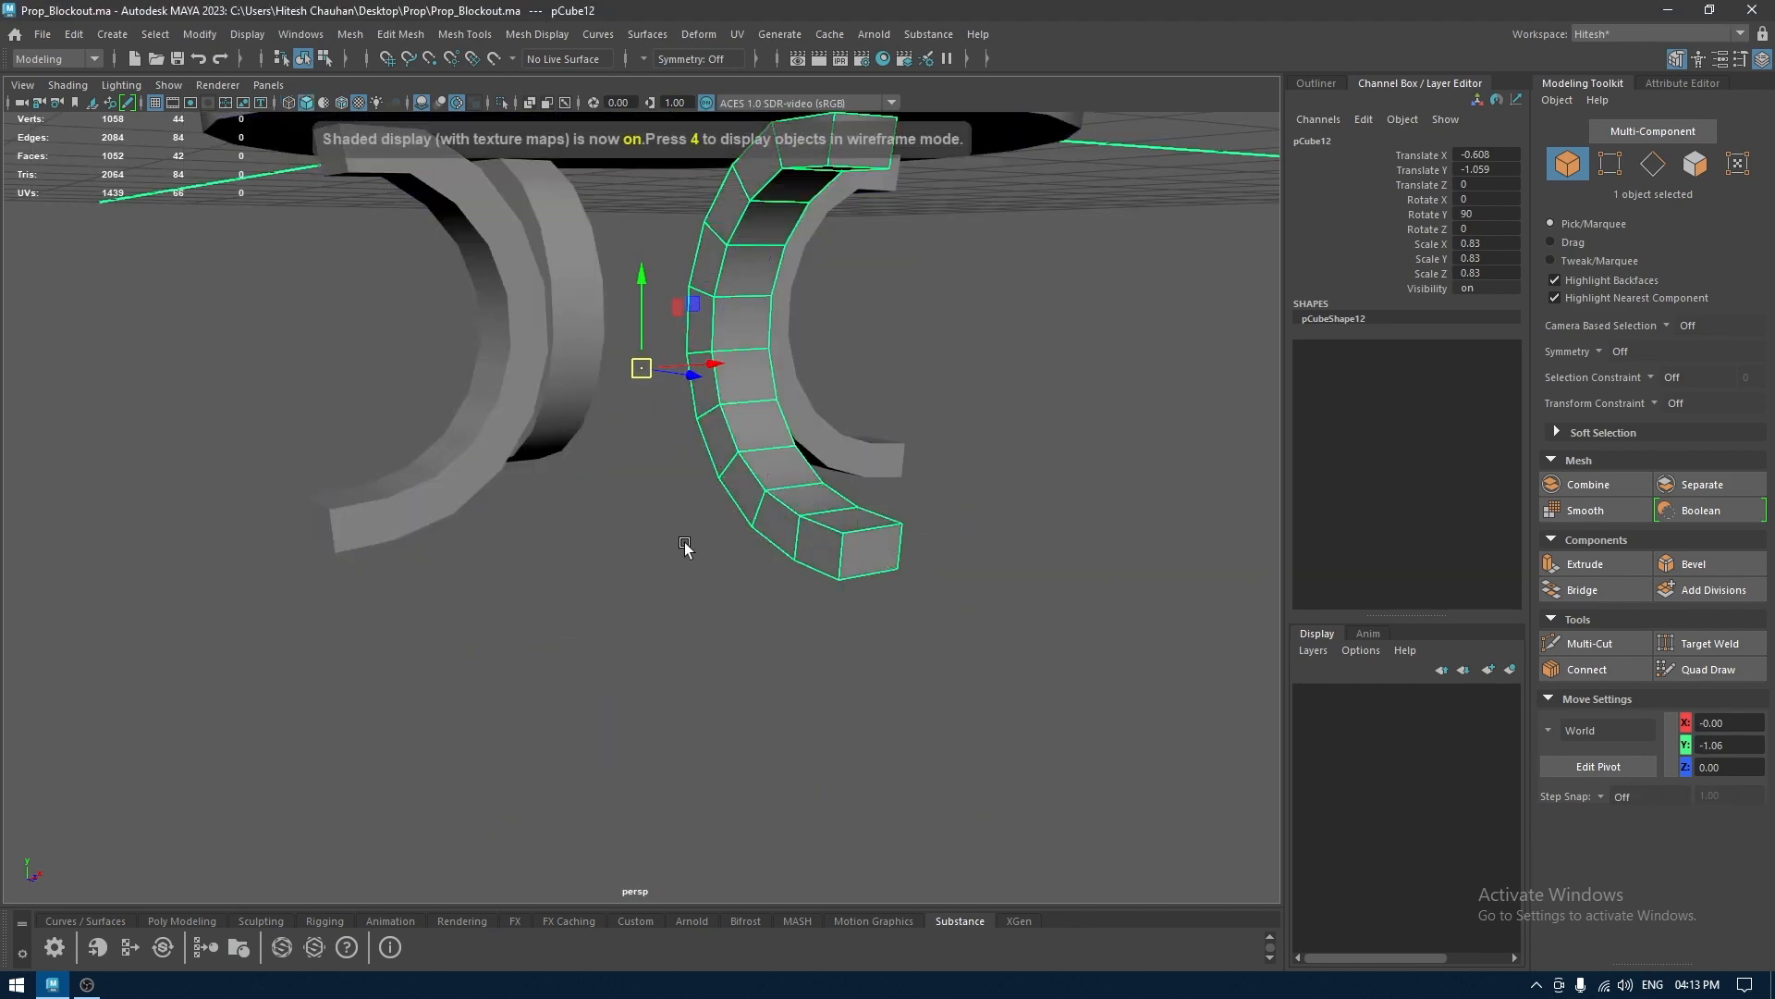
Combine the four curved legs beneath the base into one mesh
{"action": "left_click", "coordinate": [685, 548]}
{"action": "left_click_drag", "start_coordinate": [682, 543], "coordinate": [520, 386], "text": "alt"}
{"action": "left_click_drag", "start_coordinate": [520, 386], "coordinate": [464, 403], "text": "alt"}
{"action": "right_click", "coordinate": [572, 380], "text": "shift"}
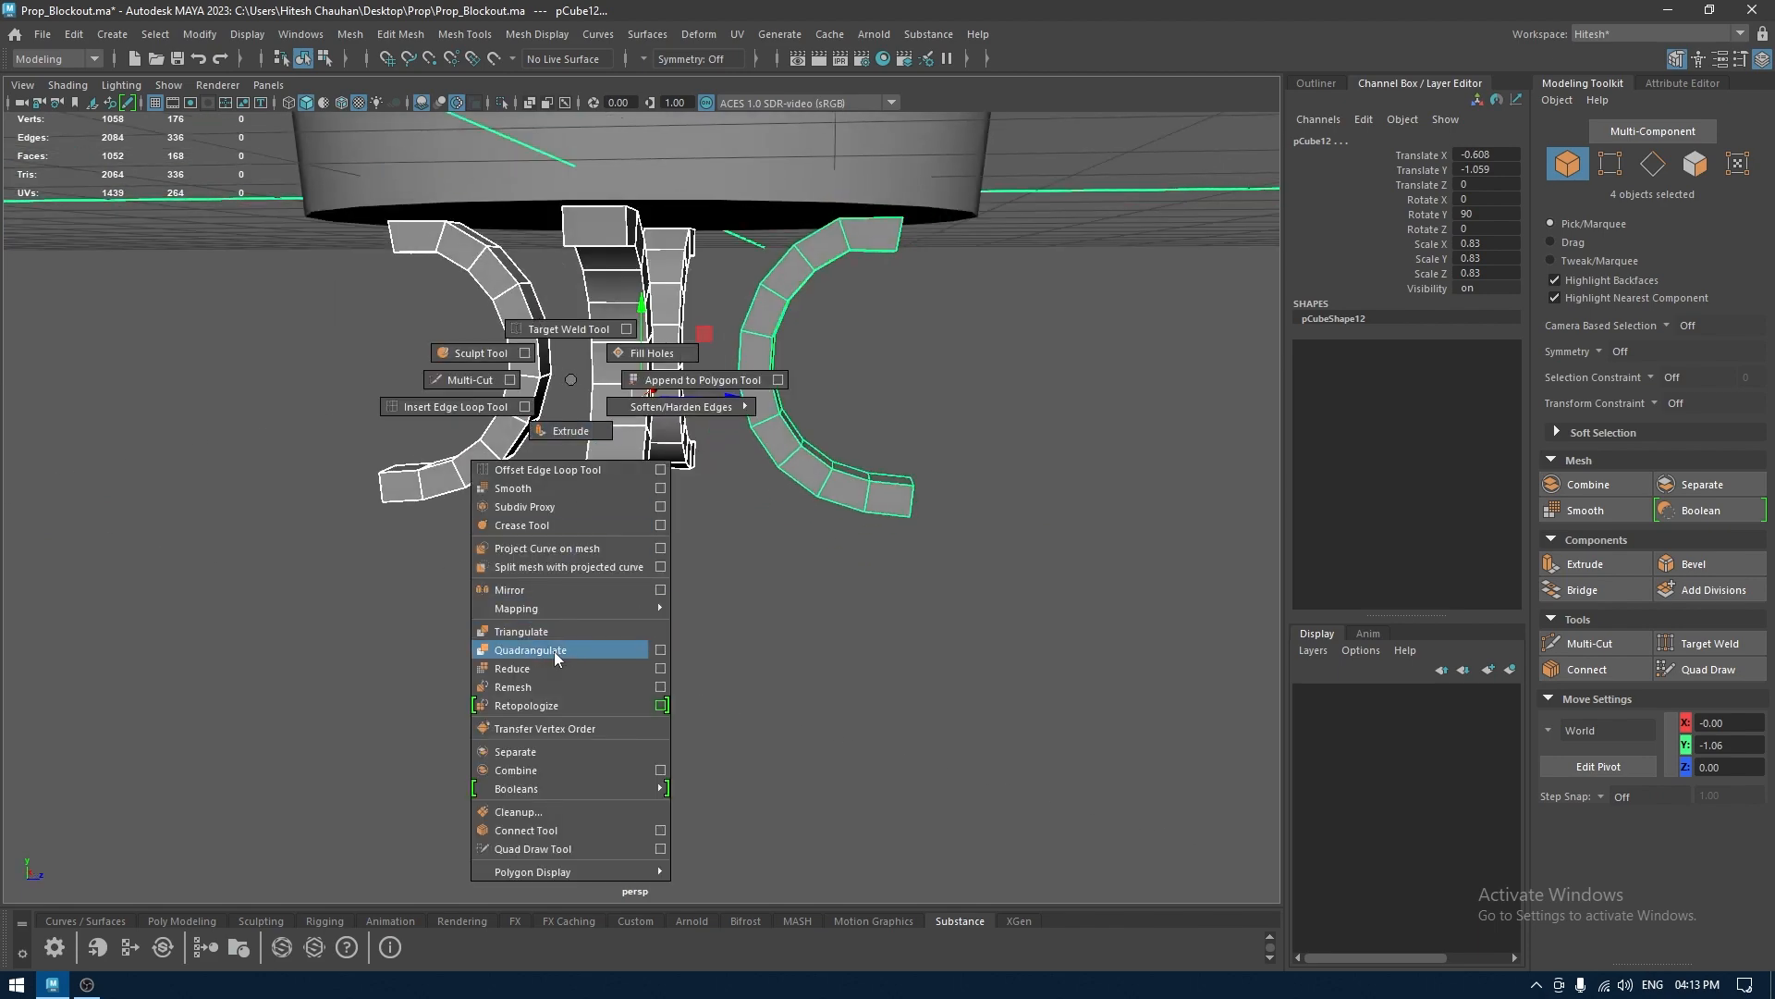
{"action": "left_click", "coordinate": [537, 764]}
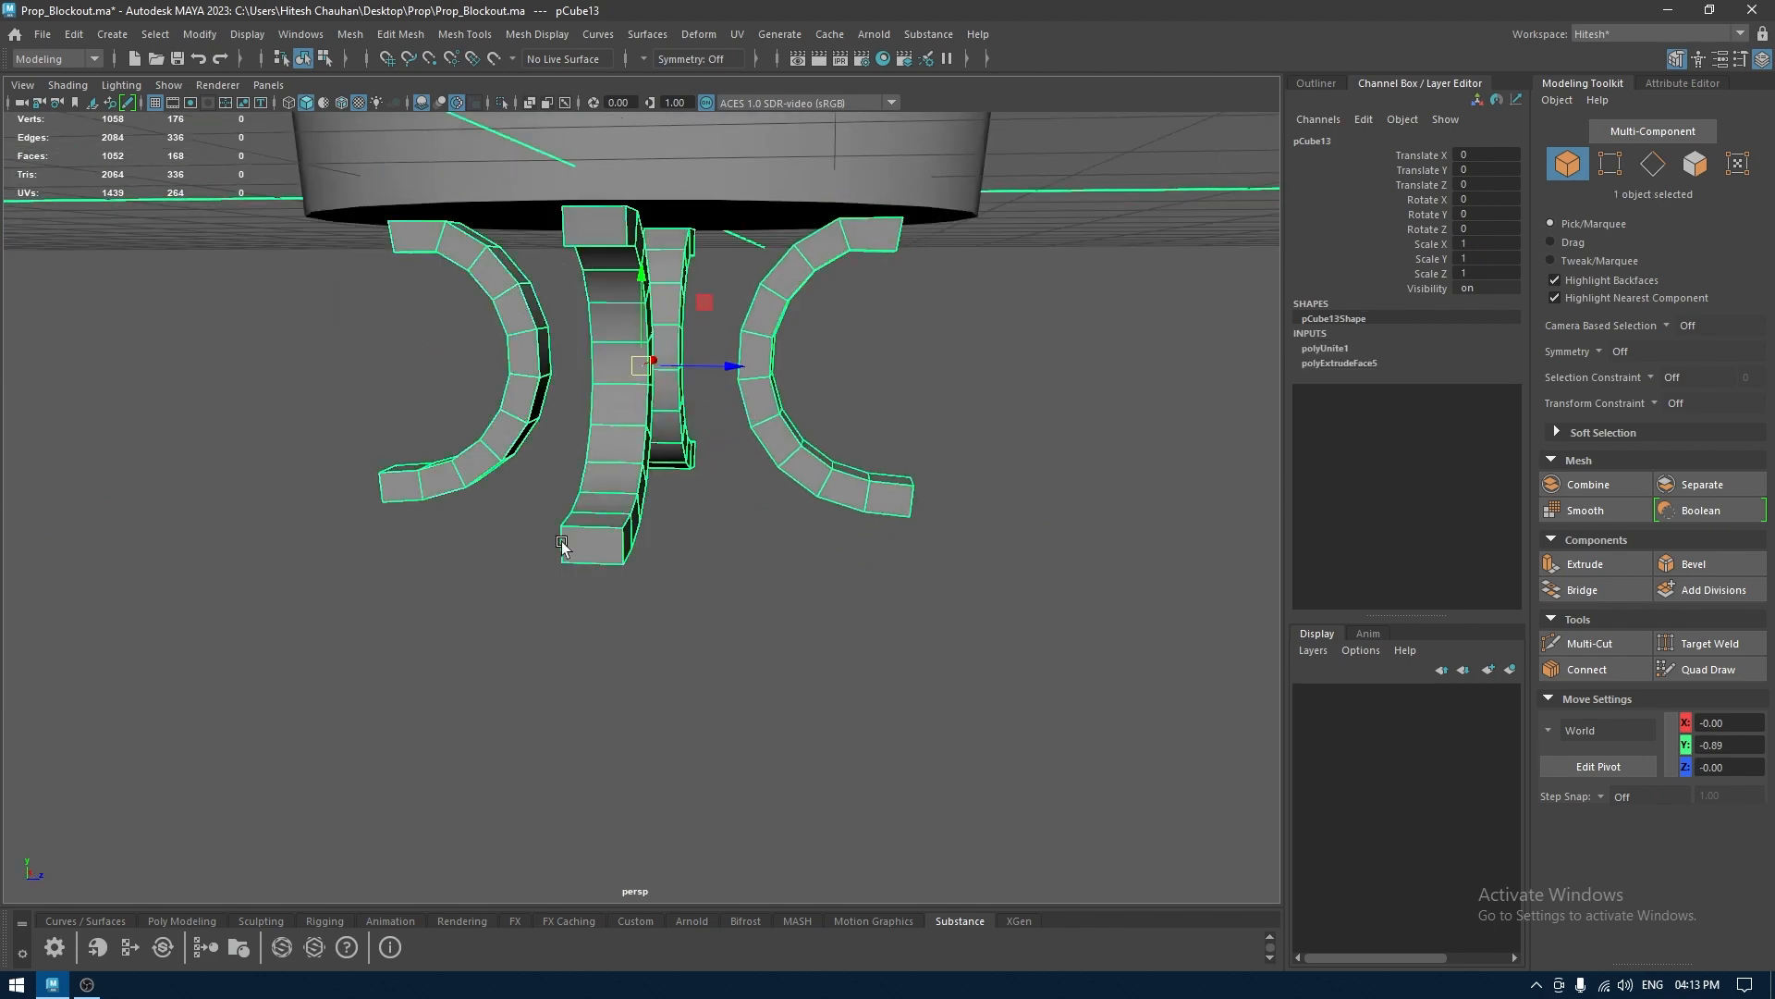
Switch the combined legs to edge selection and select the edge loop around the middle of one leg
{"action": "left_click_drag", "start_coordinate": [562, 541], "coordinate": [939, 379], "text": "alt"}
{"action": "right_click_drag", "start_coordinate": [939, 381], "coordinate": [939, 330]}
{"action": "right_click", "coordinate": [953, 352]}
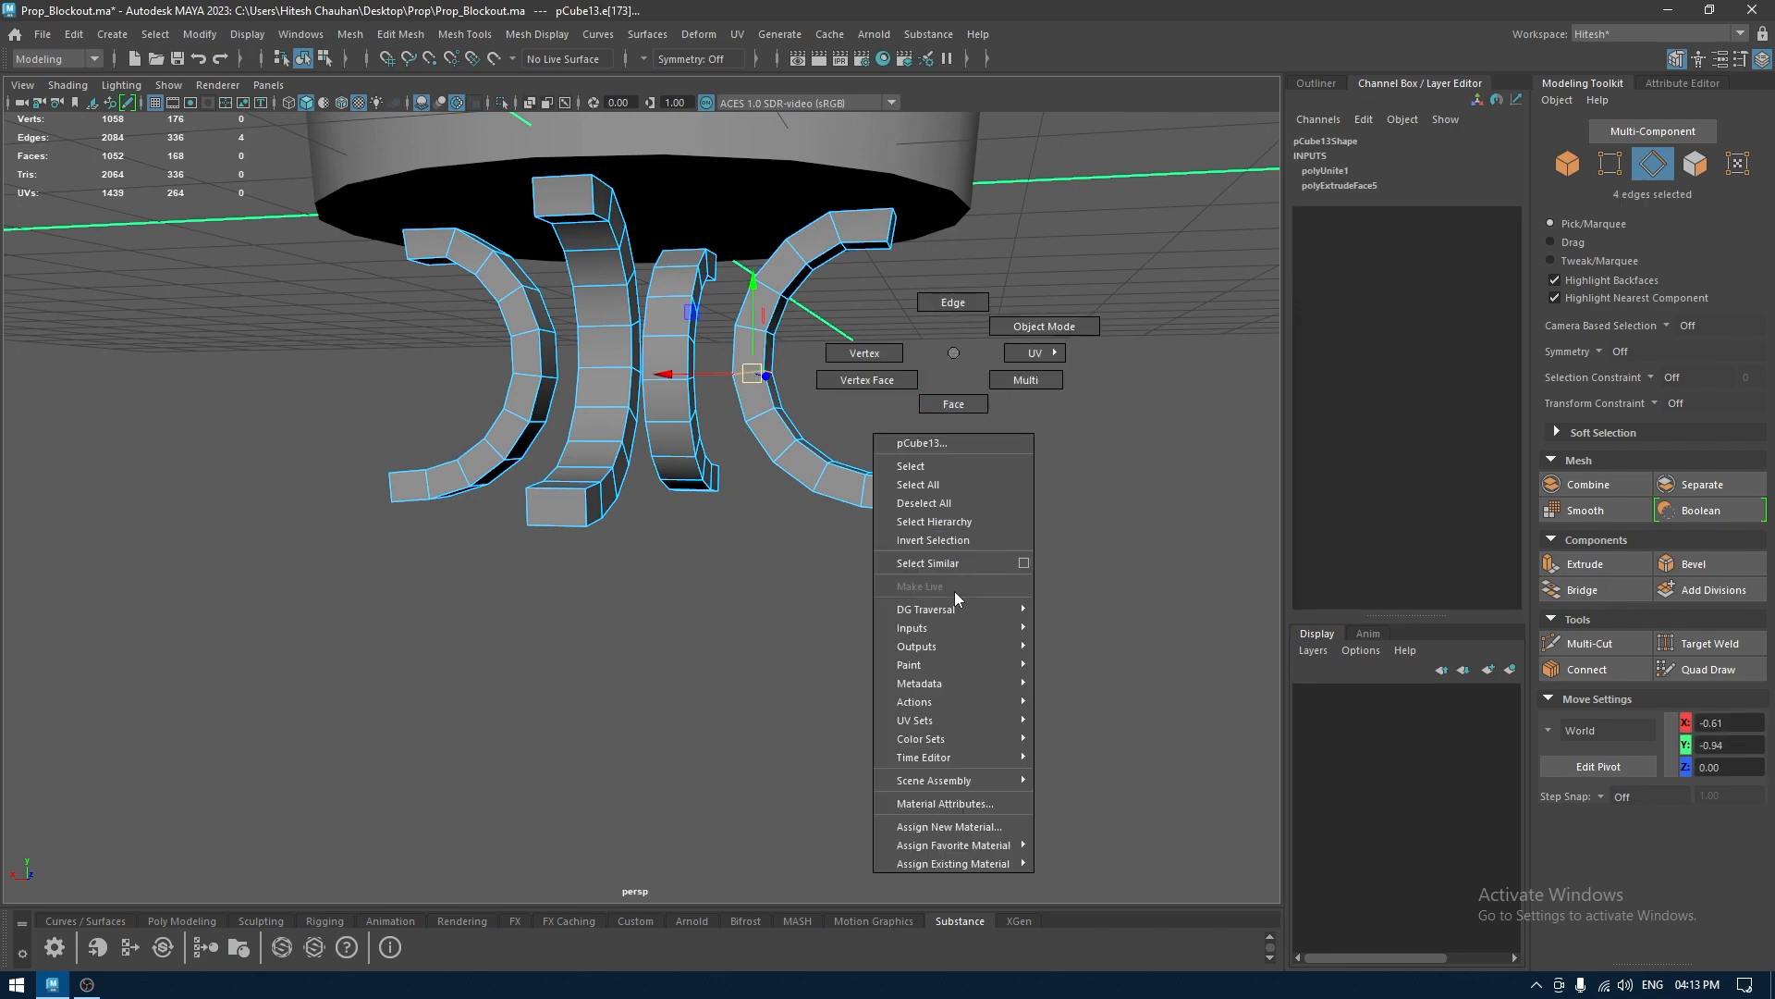
{"action": "left_click", "coordinate": [940, 563]}
{"action": "left_click_drag", "start_coordinate": [941, 563], "coordinate": [837, 407], "text": "alt"}
{"action": "key", "text": "ctrl+z"}
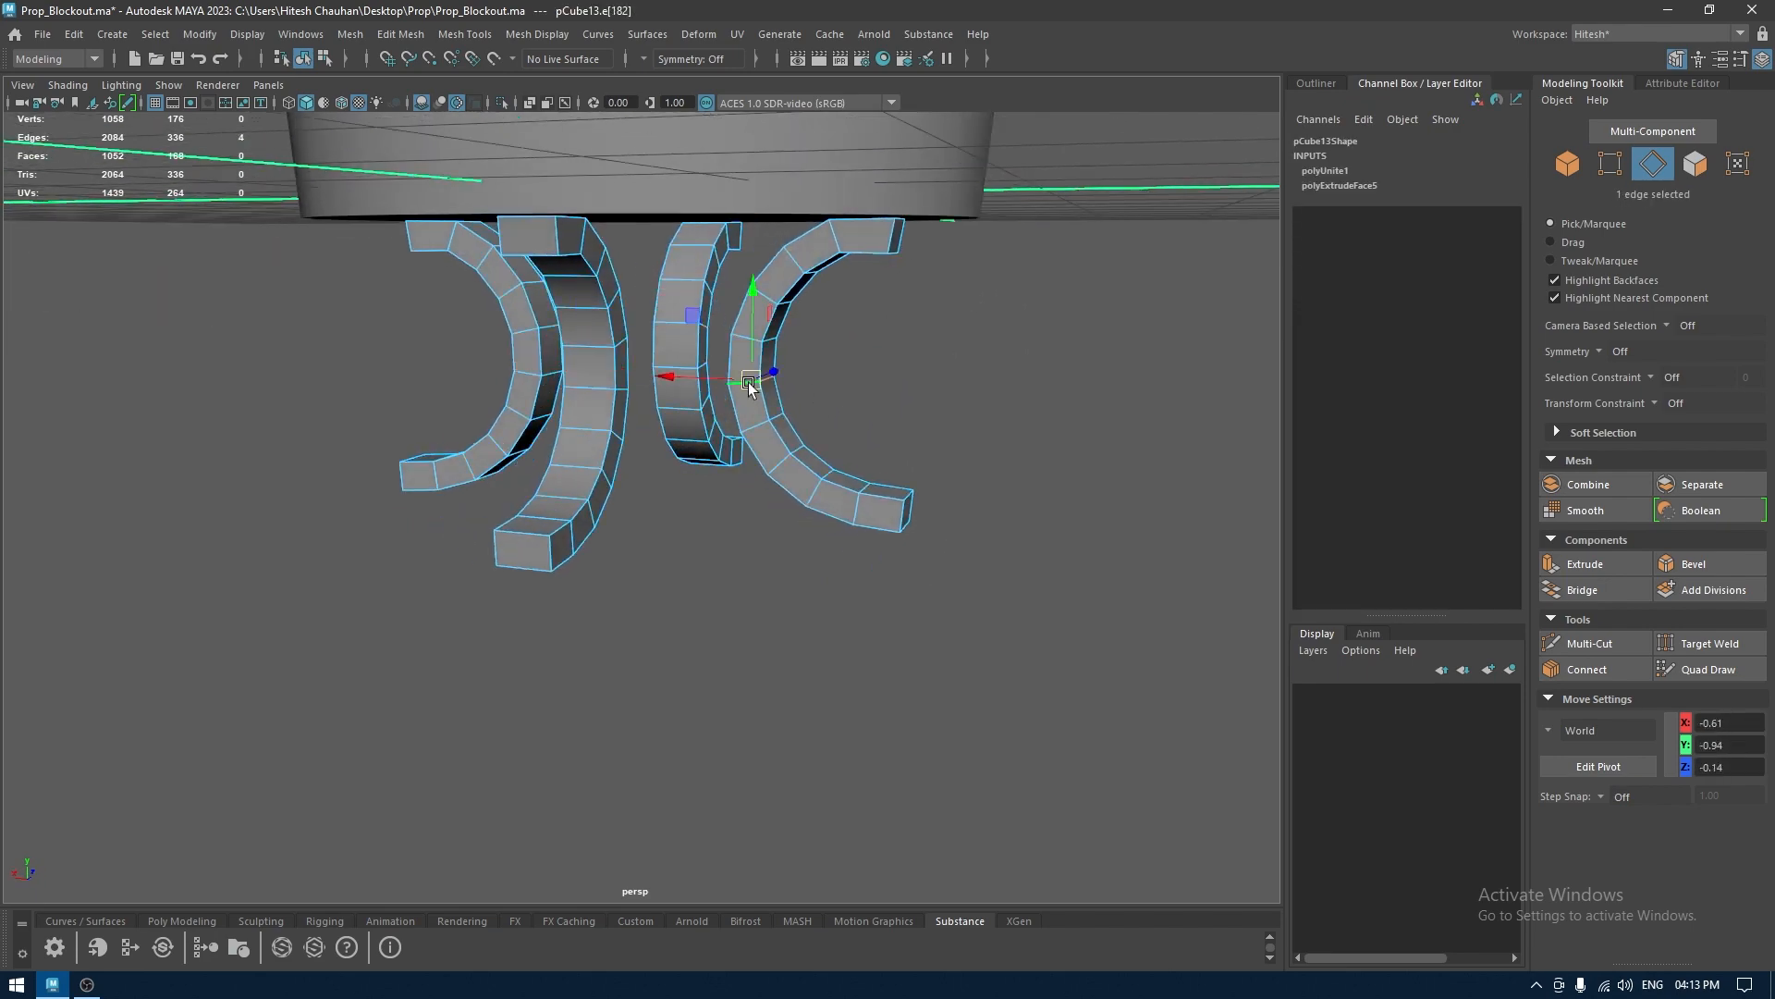
Add the middle edge loops of the other three legs to the selection and bevel them with a fraction of about 0.21
{"action": "double_click", "coordinate": [676, 366], "text": "shift"}
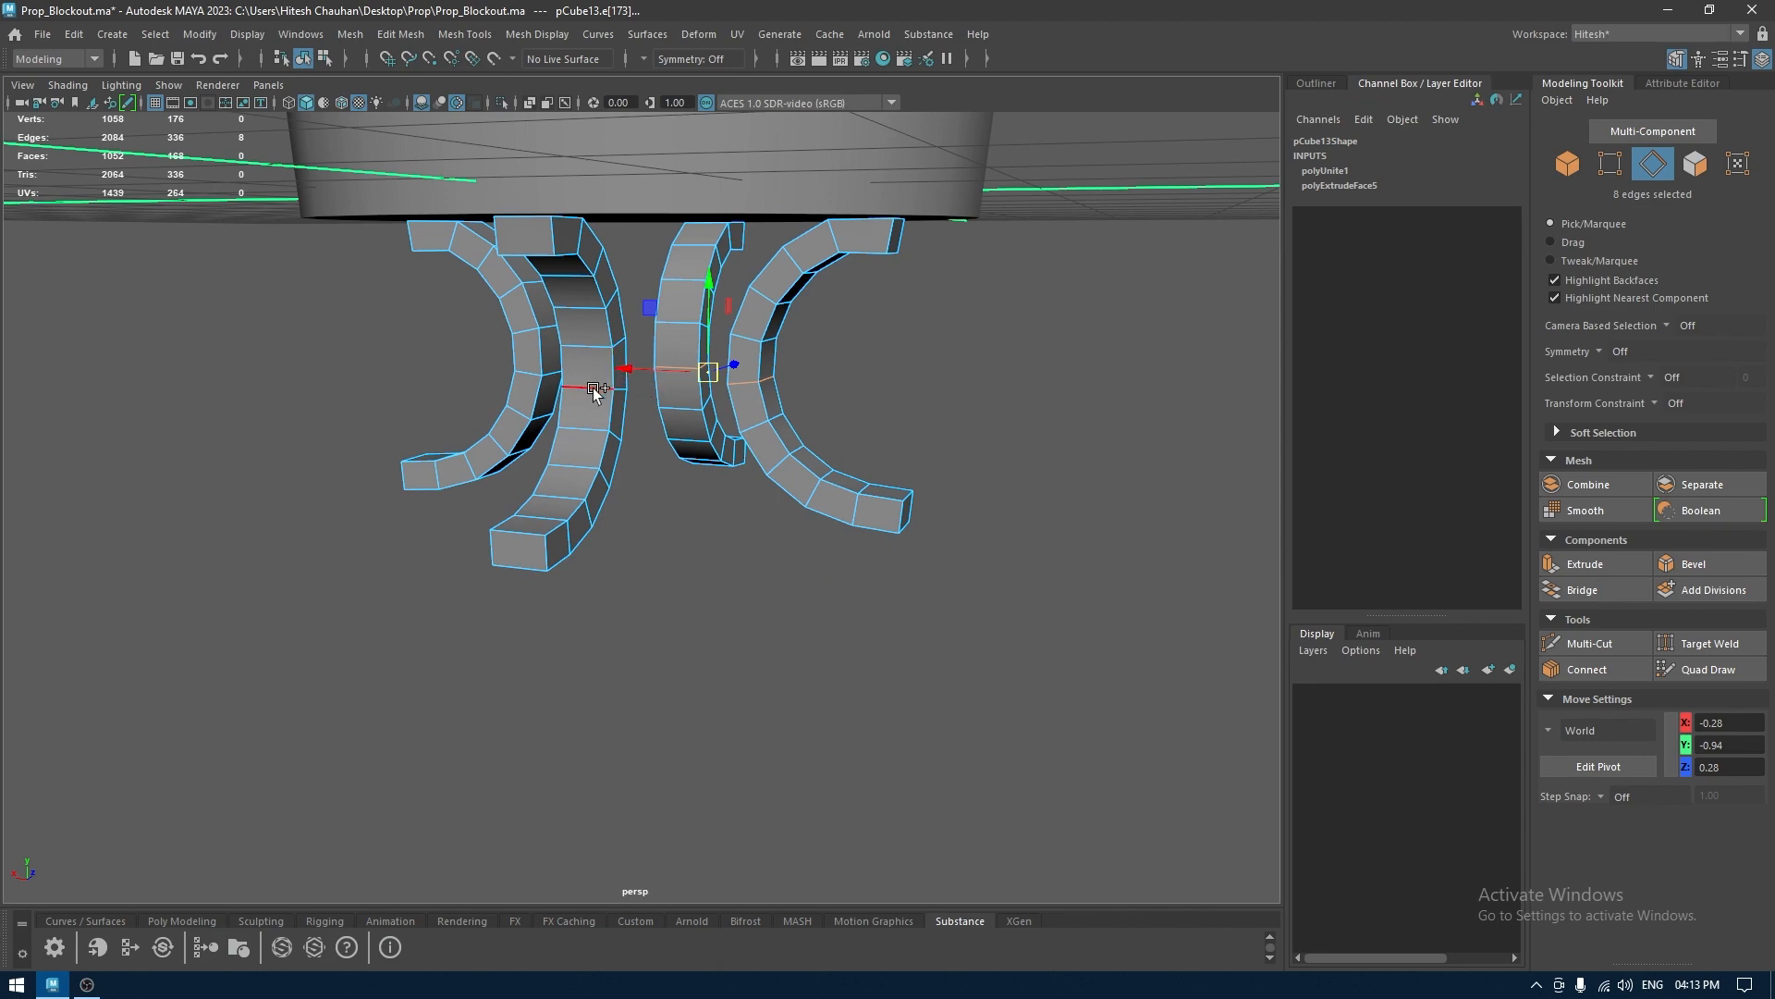
{"action": "double_click", "coordinate": [593, 388], "text": "shift"}
{"action": "double_click", "coordinate": [530, 375], "text": "shift"}
{"action": "left_click_drag", "start_coordinate": [530, 374], "coordinate": [1068, 271], "text": "alt"}
{"action": "key", "text": "ctrl+b"}
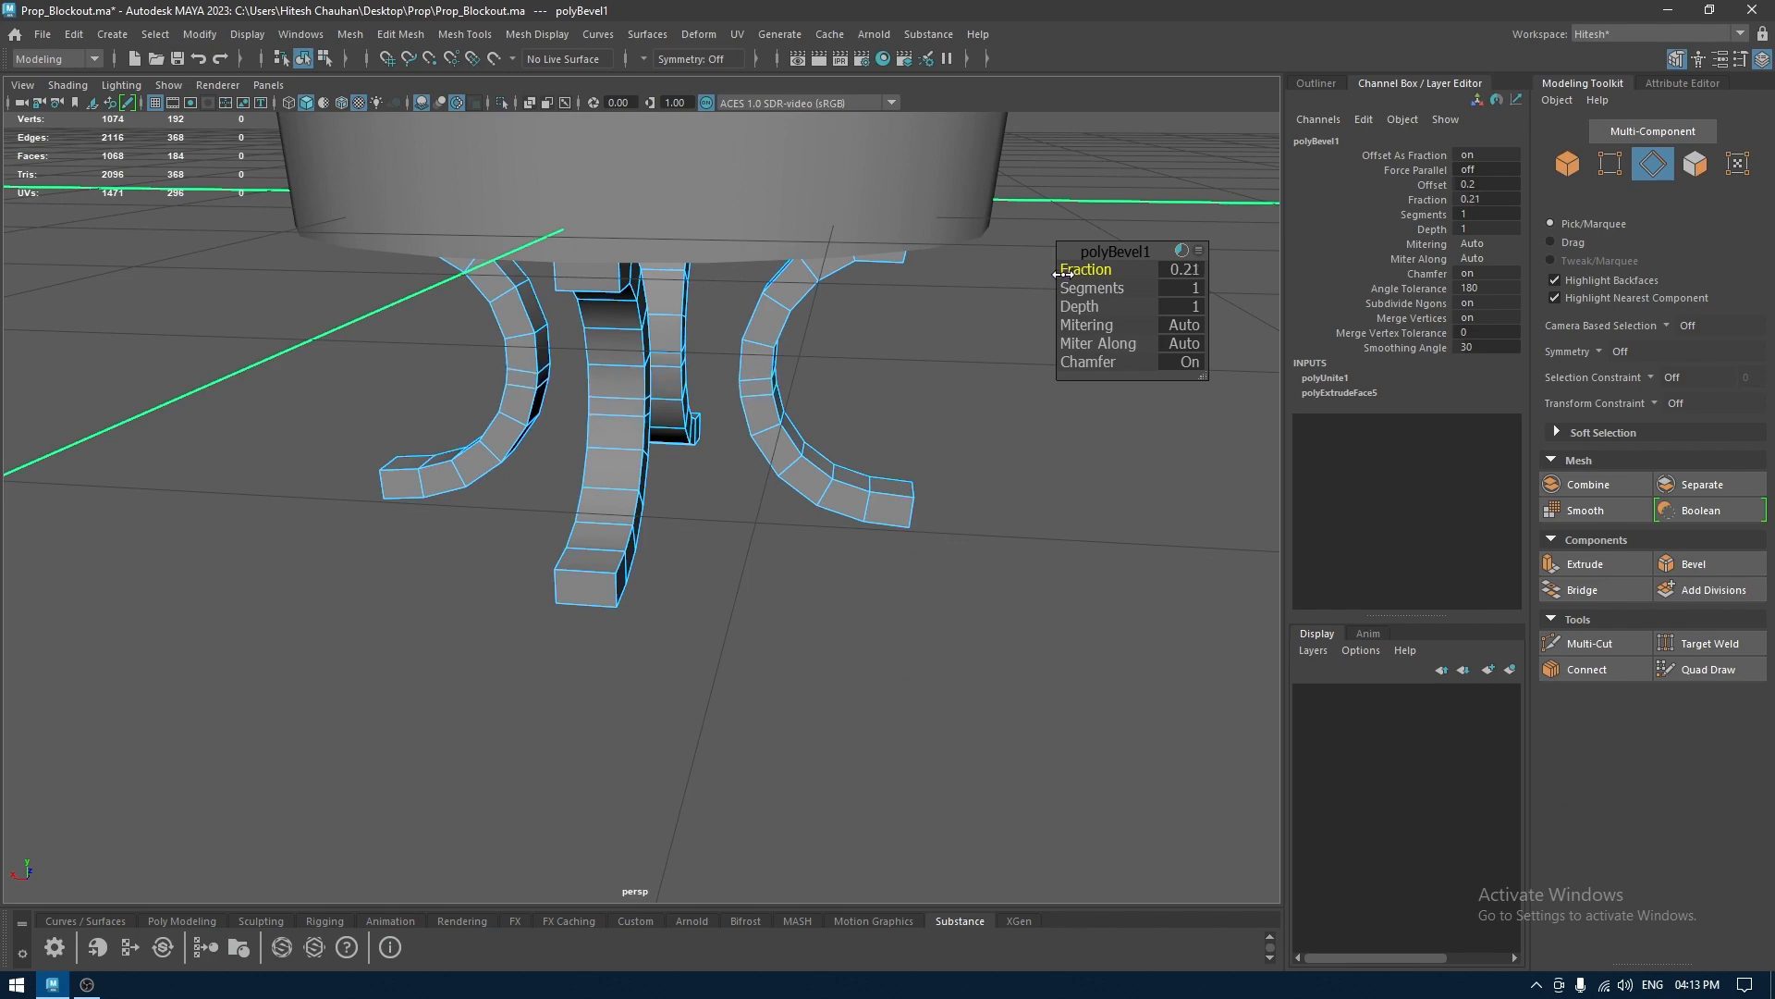
{"action": "key", "text": "w"}
Select the narrow bevelled face on the inner side of each of the four legs
{"action": "left_click_drag", "start_coordinate": [777, 407], "coordinate": [613, 370], "text": "alt"}
{"action": "left_click", "coordinate": [701, 405]}
{"action": "left_click", "coordinate": [686, 388], "text": "shift"}
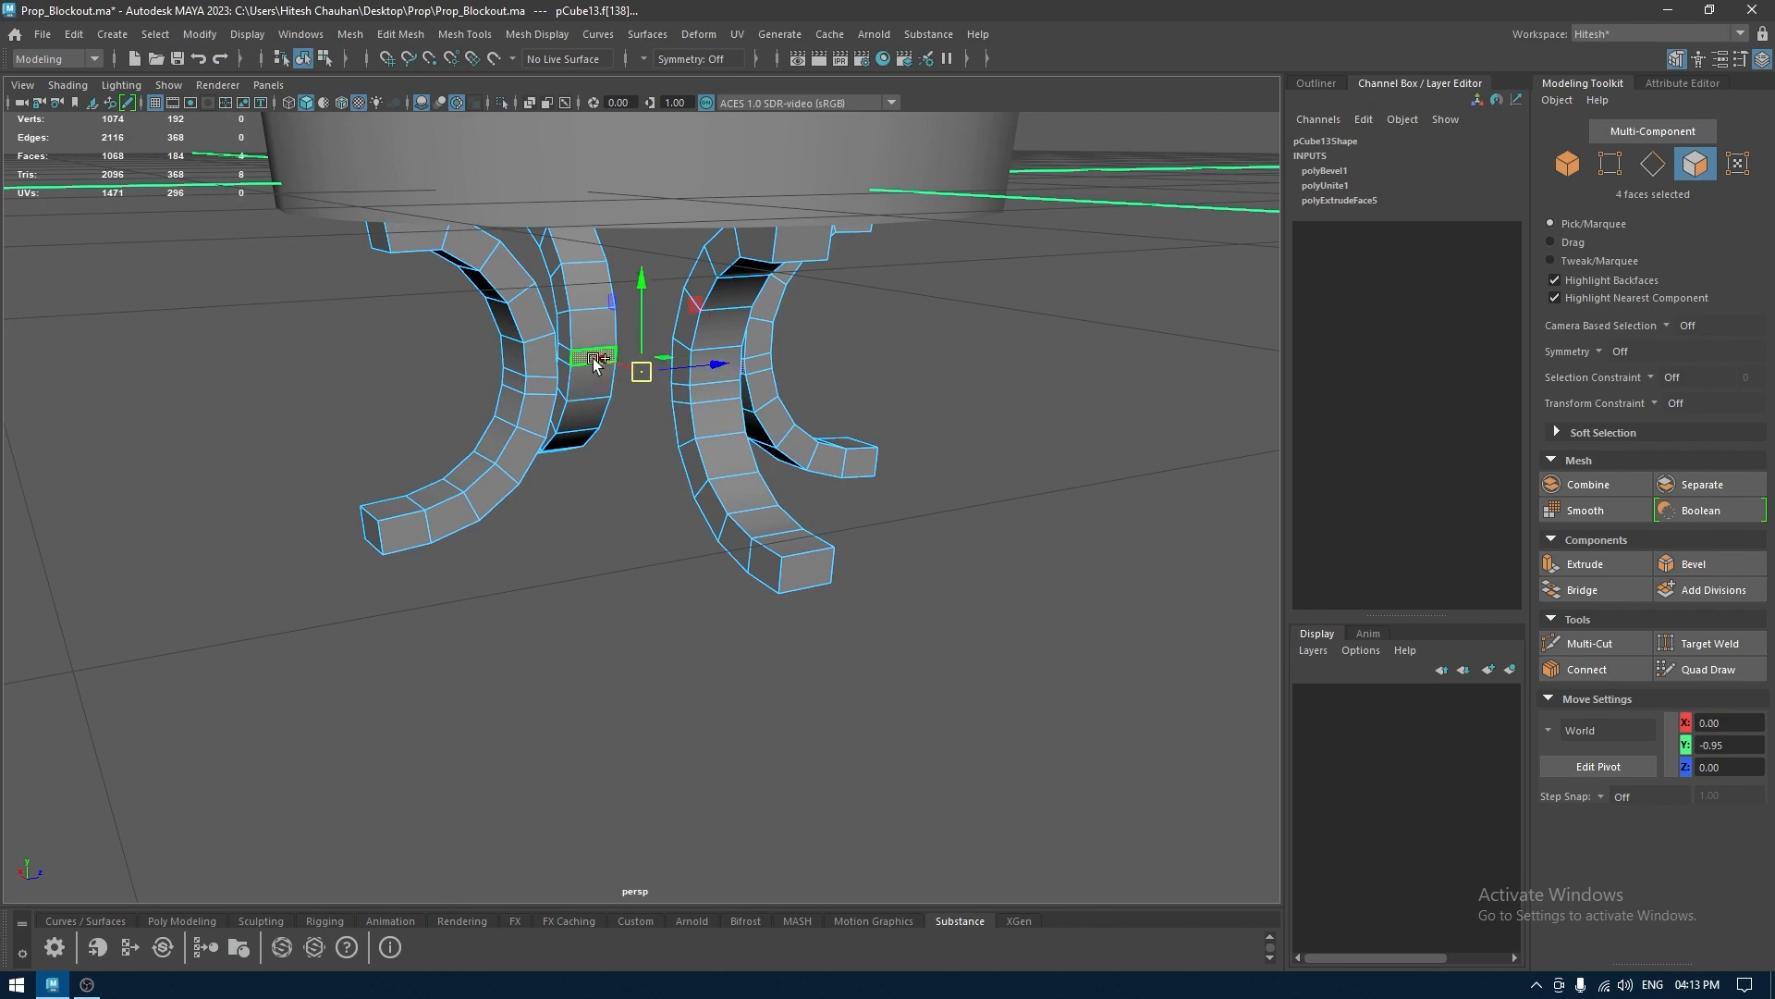
{"action": "right_click_drag", "start_coordinate": [594, 363], "coordinate": [602, 634], "text": "shift"}
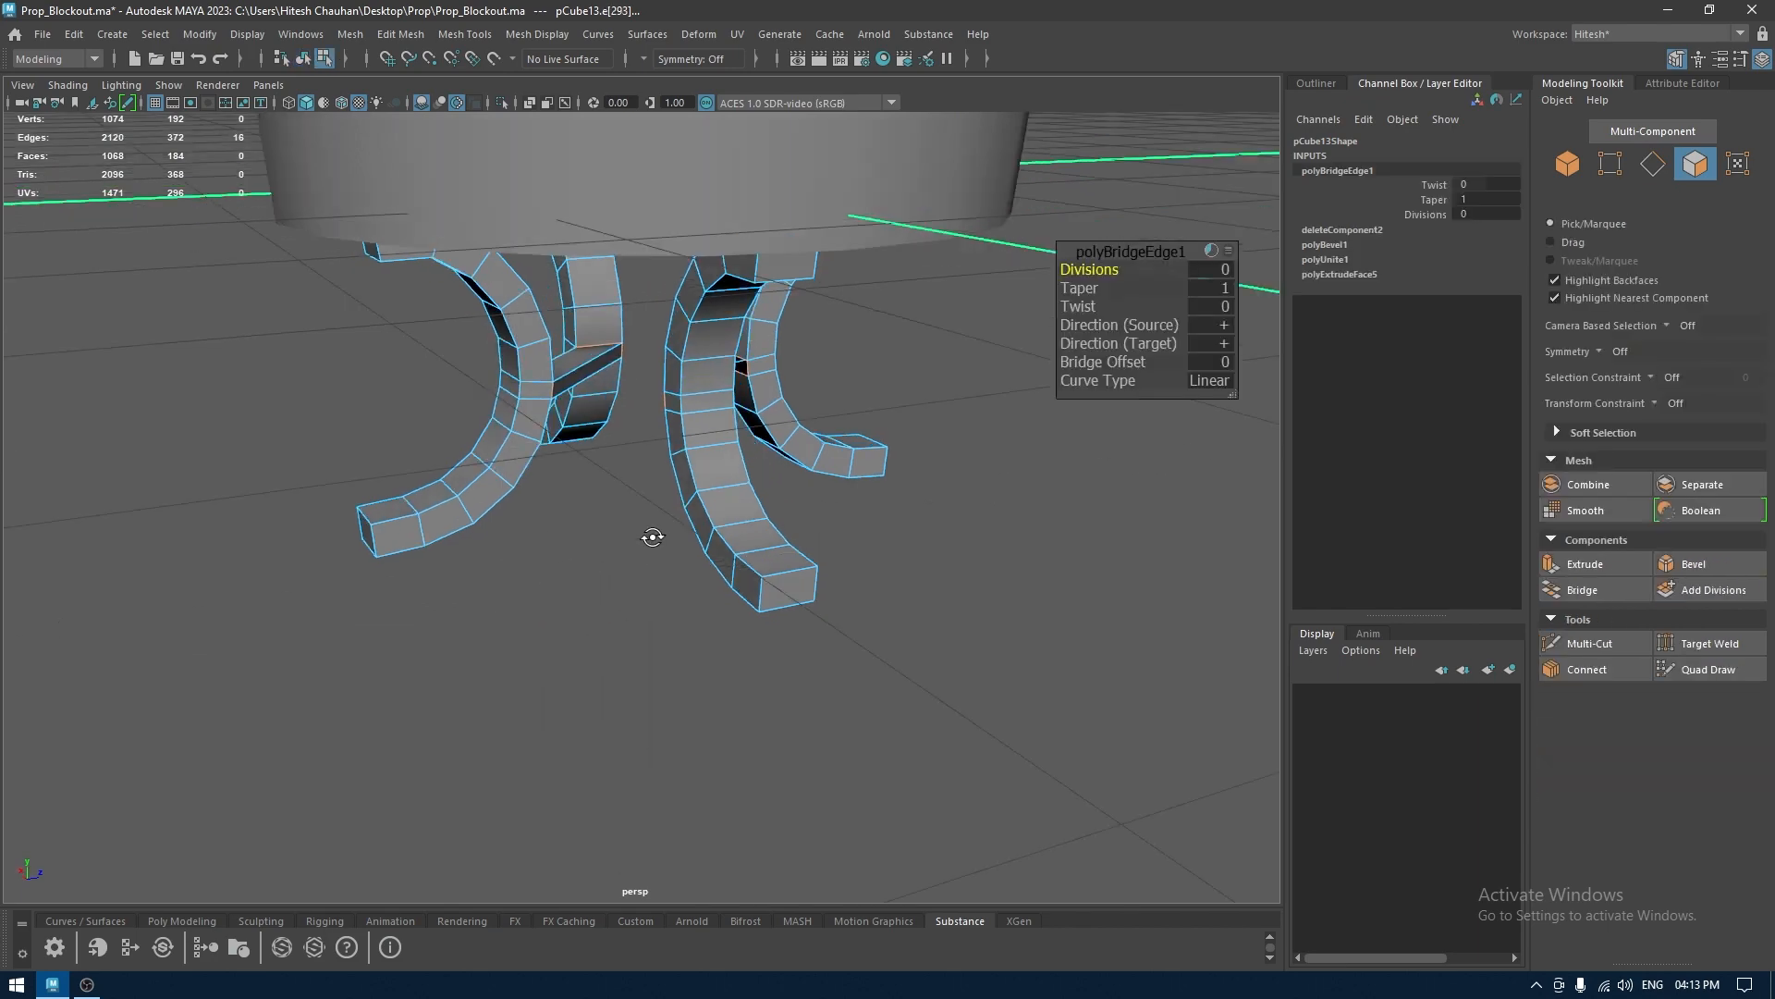
{"action": "left_click_drag", "start_coordinate": [652, 536], "coordinate": [951, 474], "text": "alt"}
{"action": "key", "text": "ctrl+z"}
Delete the selected inner bevelled faces of the four legs
{"action": "left_click_drag", "start_coordinate": [1047, 382], "coordinate": [1126, 401], "text": "alt"}
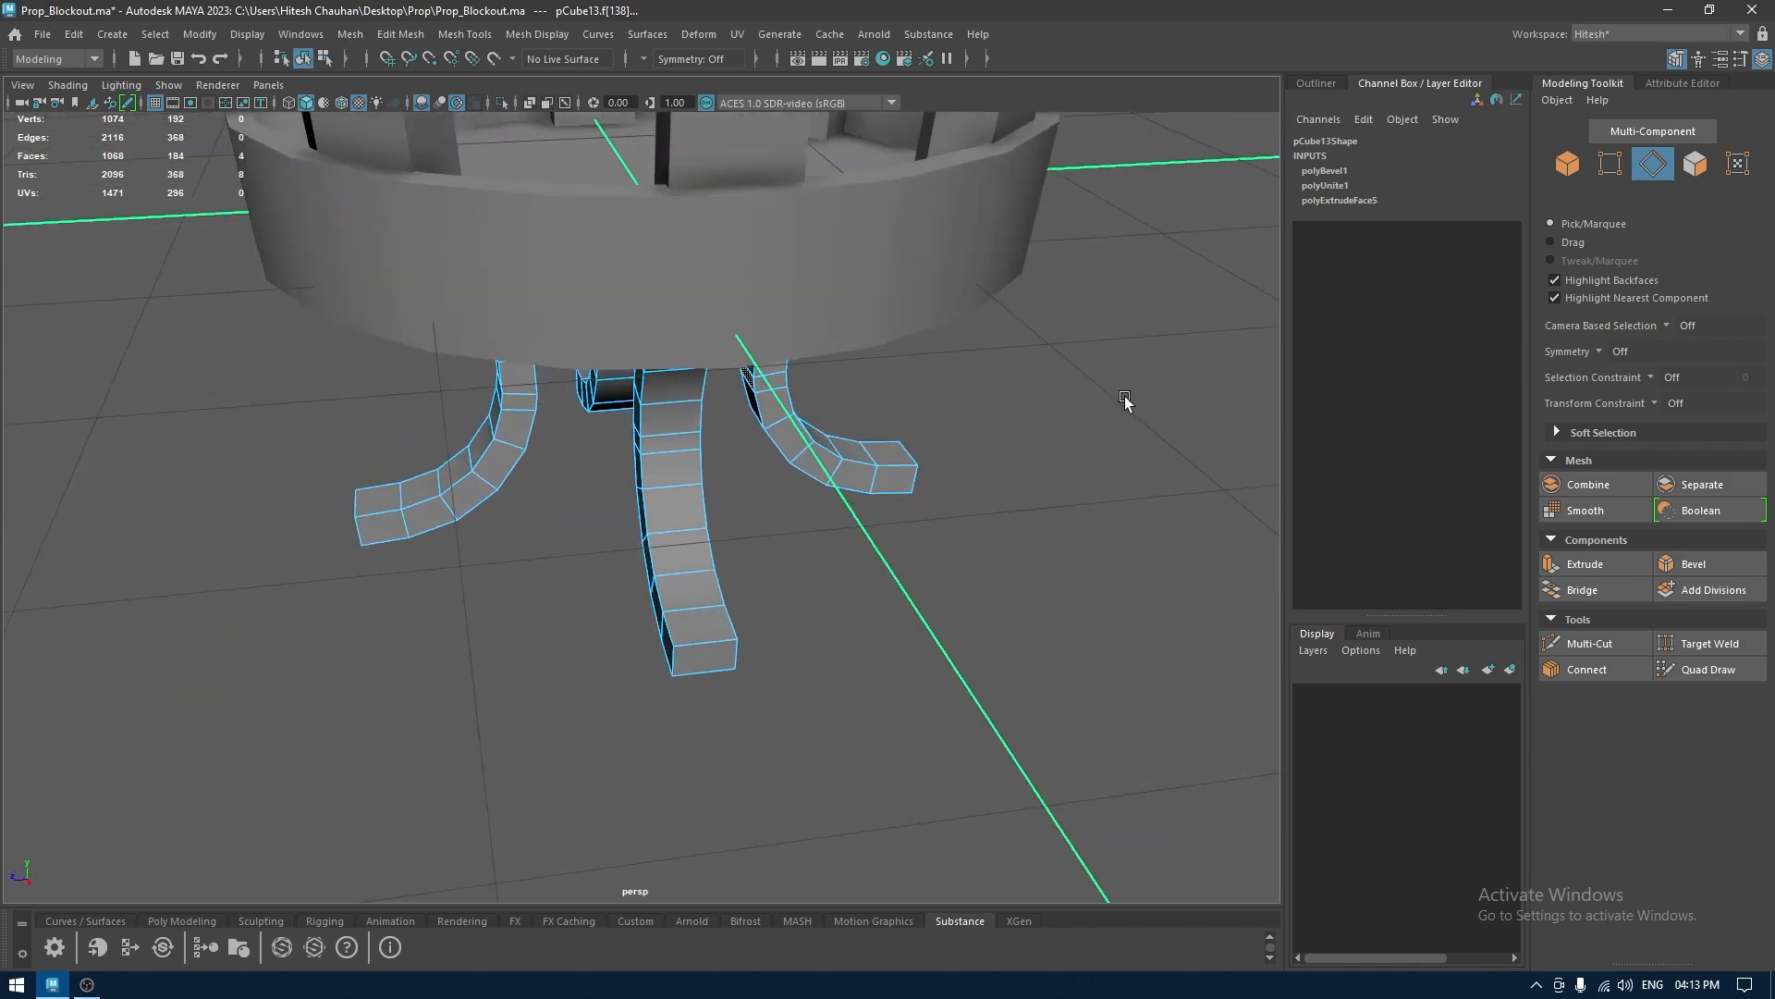
{"action": "left_click", "coordinate": [1124, 403]}
{"action": "left_click_drag", "start_coordinate": [979, 377], "coordinate": [878, 356], "text": "alt"}
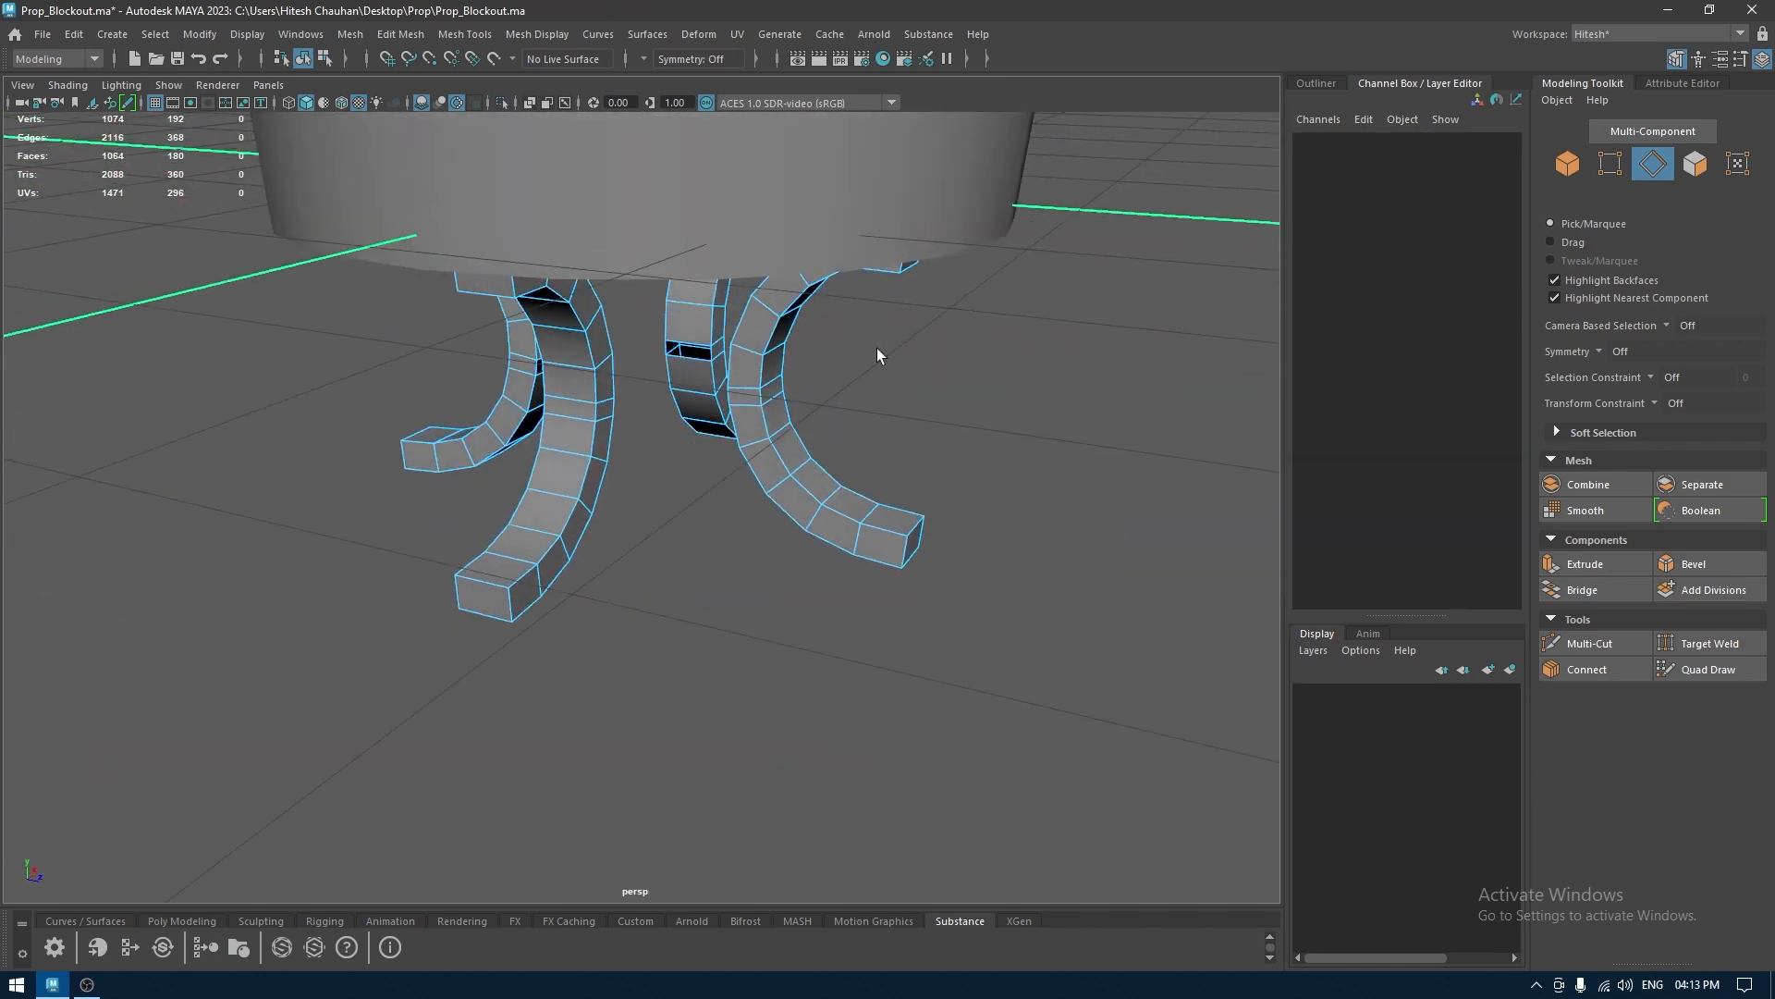
Bridge the open borders of the two opposite legs along X into a straight crossbar with 0 divisions
{"action": "double_click", "coordinate": [692, 346]}
{"action": "key", "text": "w"}
{"action": "left_click_drag", "start_coordinate": [689, 370], "coordinate": [395, 379], "text": "alt"}
{"action": "left_click", "coordinate": [592, 353], "text": "shift"}
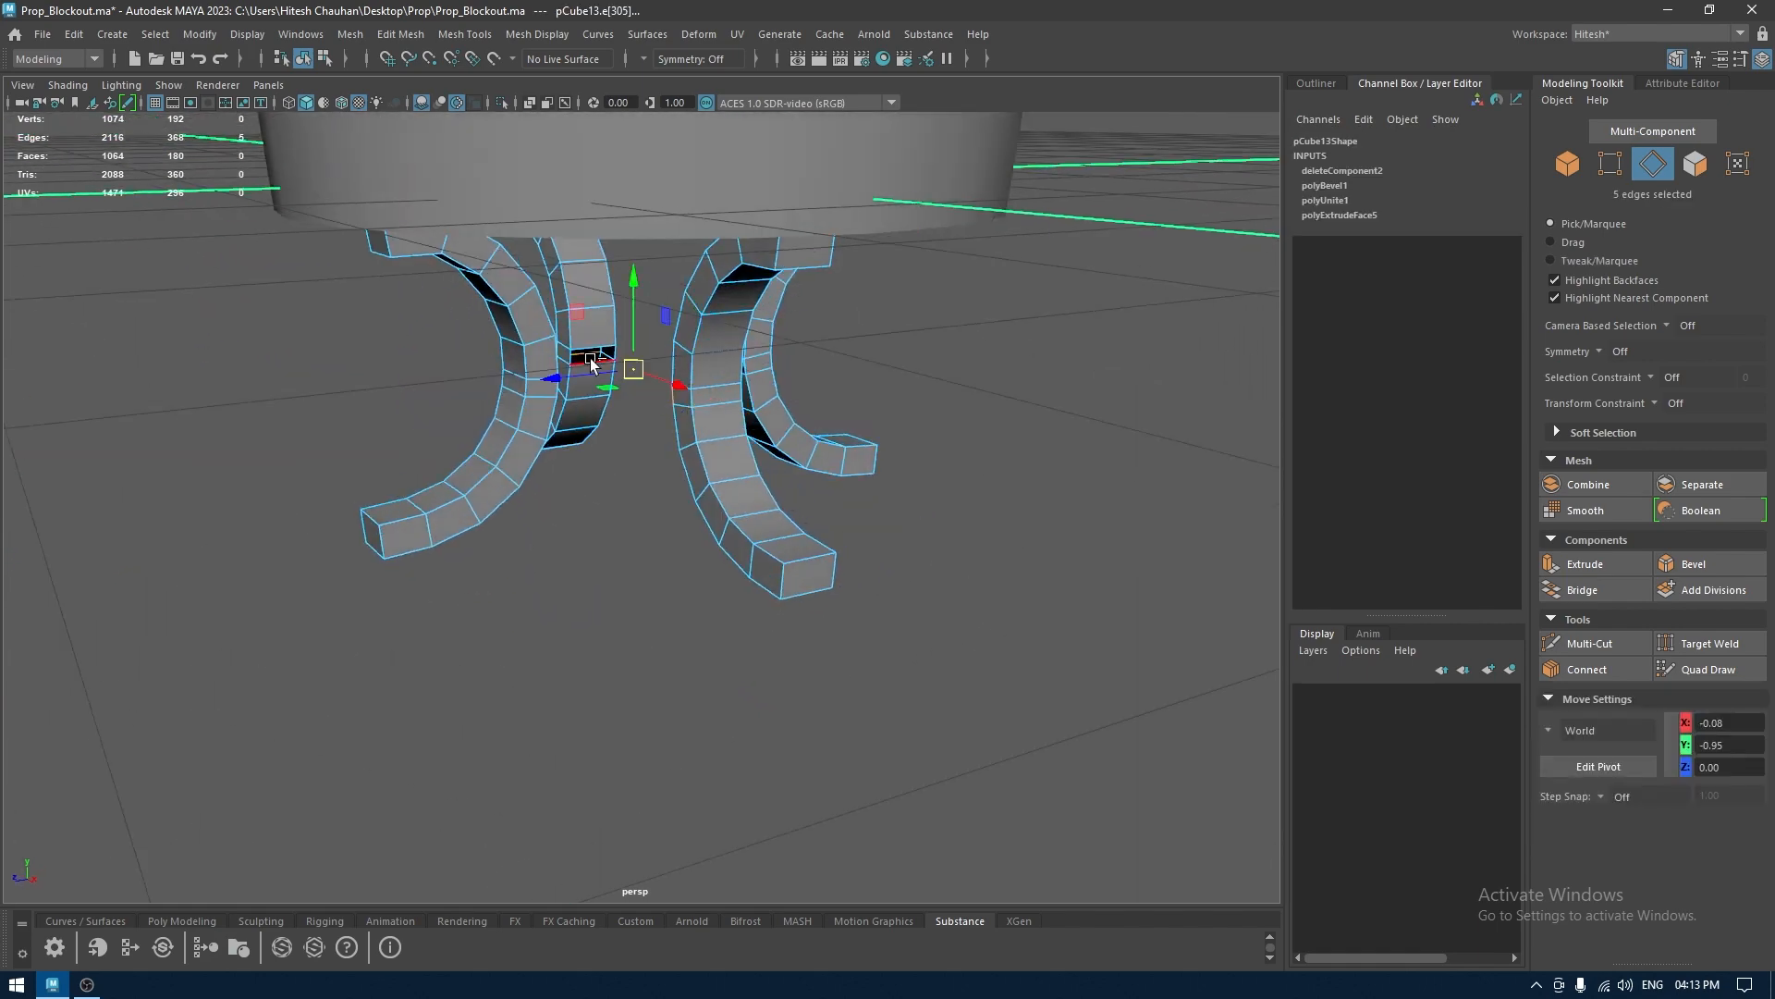
{"action": "key", "text": "ctrl+z"}
{"action": "double_click", "coordinate": [597, 353], "text": "shift"}
{"action": "key", "text": "ctrl+z"}
{"action": "key", "text": "ctrl+z"}
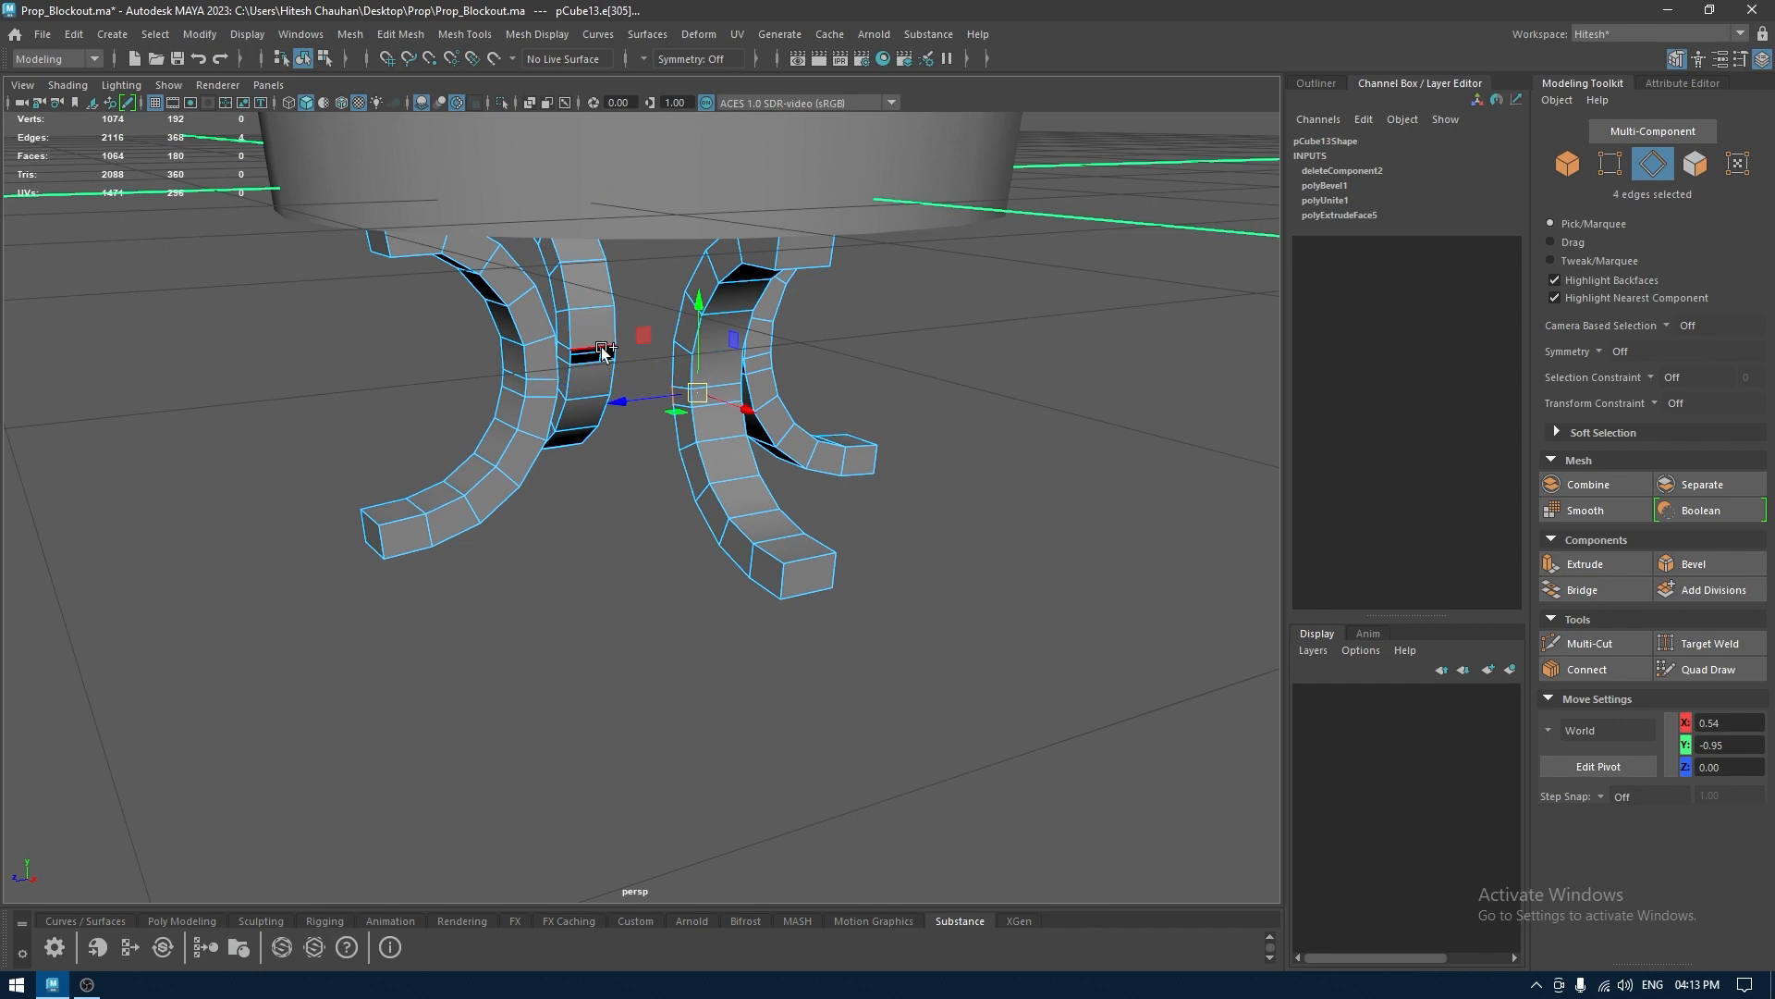
{"action": "left_click", "coordinate": [603, 351], "text": "shift"}
{"action": "right_click_drag", "start_coordinate": [634, 375], "coordinate": [619, 592], "text": "shift"}
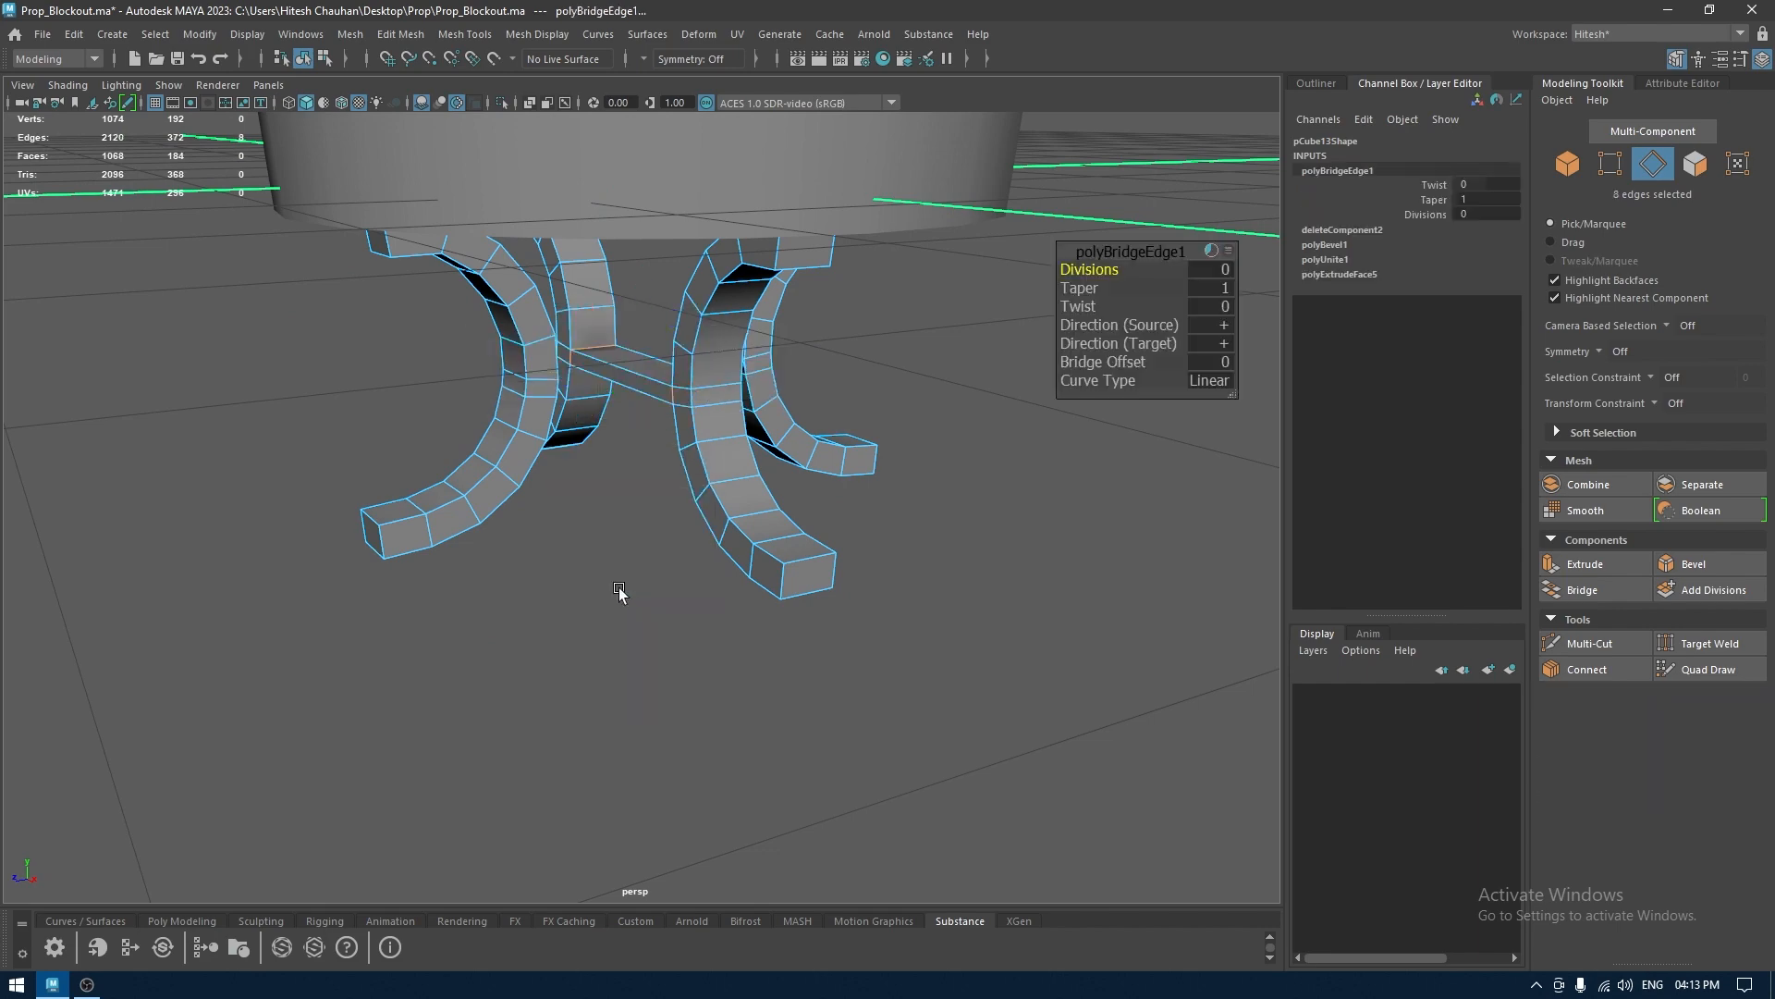
Split the crossbar across its centre with a new edge loop using the Edge Ring and Split command
{"action": "key", "text": "w"}
{"action": "mouse_move", "coordinate": [634, 475]}
{"action": "left_mouse_down", "text": "alt"}
{"action": "mouse_move", "coordinate": [468, 486]}
{"action": "mouse_move", "coordinate": [612, 413]}
{"action": "mouse_move", "coordinate": [610, 444]}
{"action": "mouse_move", "coordinate": [594, 441]}
{"action": "mouse_move", "coordinate": [630, 446]}
{"action": "left_mouse_up", "text": "alt"}
{"action": "right_click_drag", "start_coordinate": [641, 442], "coordinate": [644, 471]}
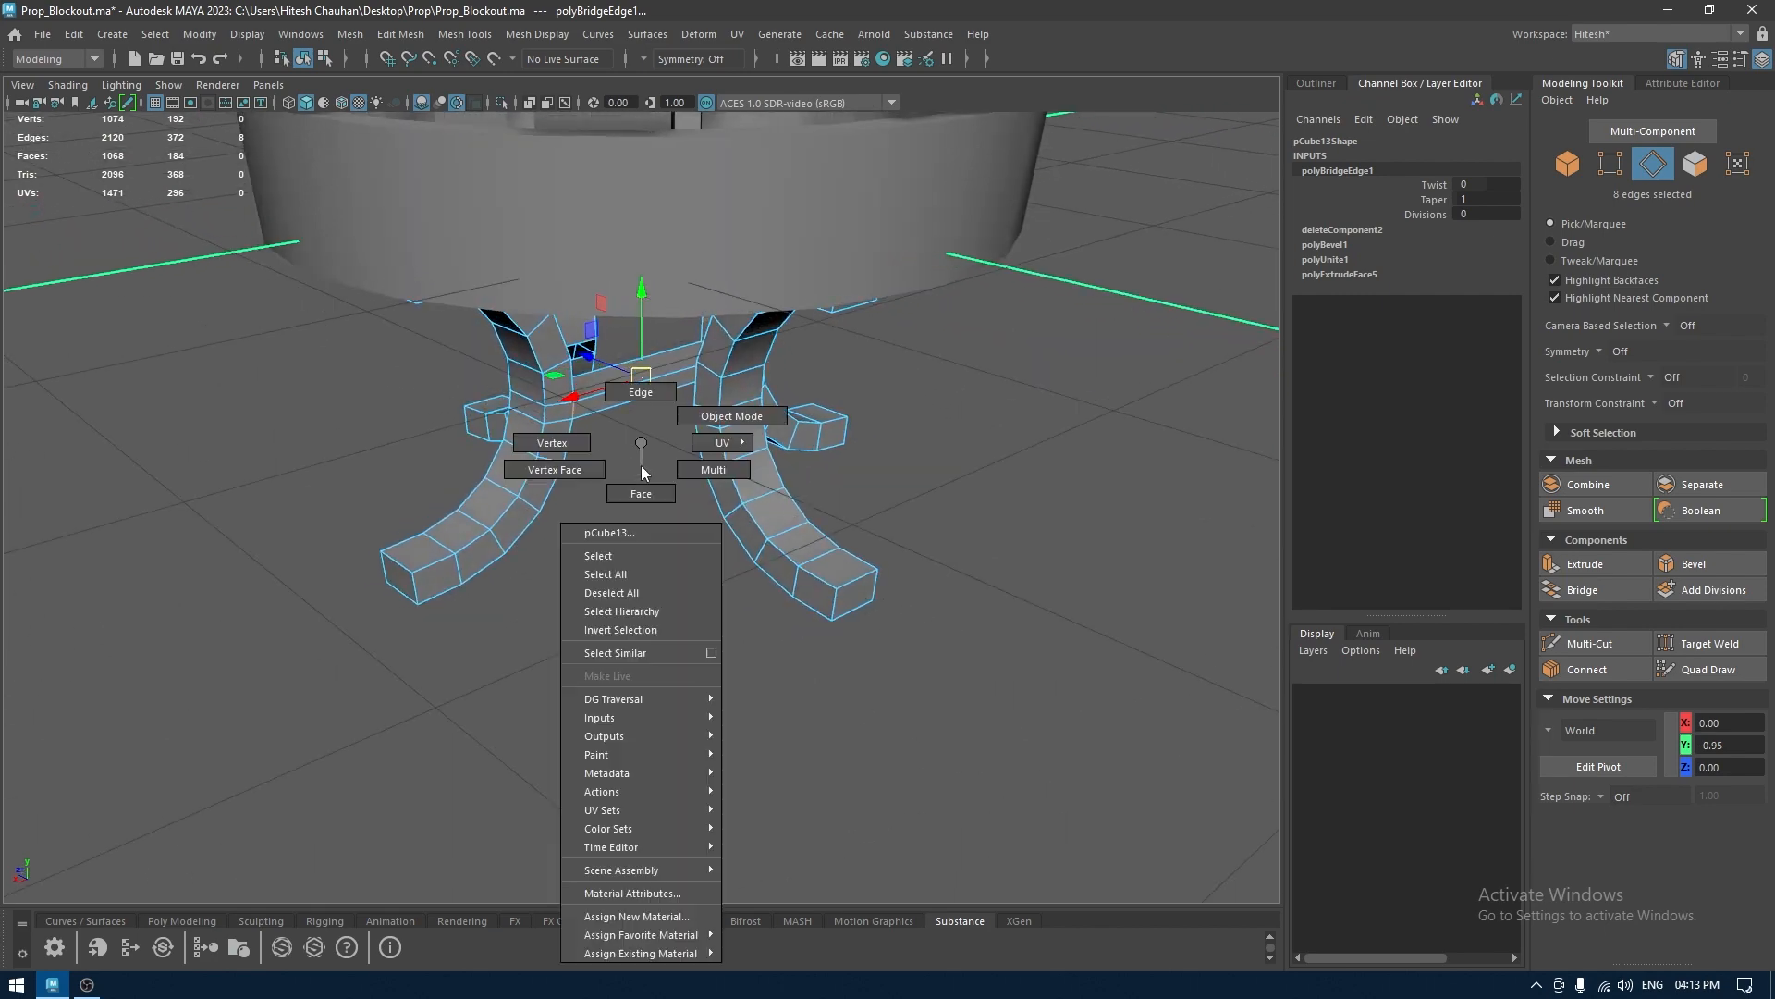
{"action": "right_click_drag", "start_coordinate": [644, 396], "coordinate": [644, 393]}
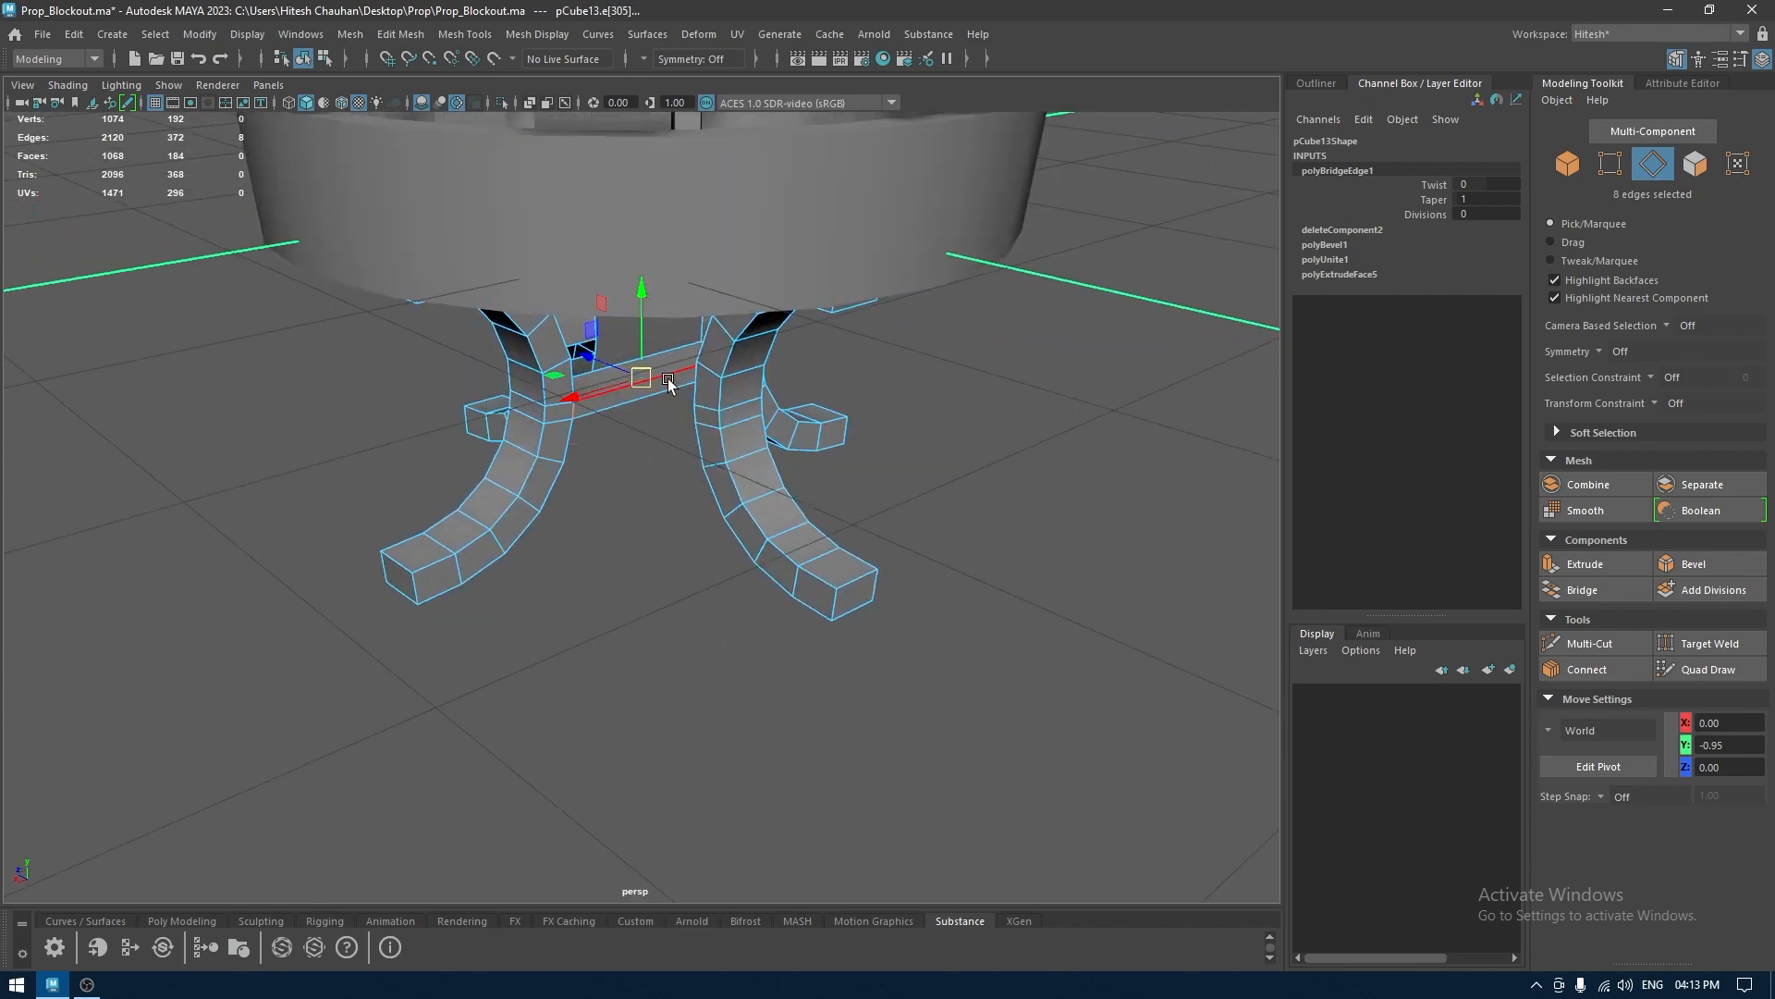
{"action": "left_click", "coordinate": [669, 381]}
{"action": "left_click_drag", "start_coordinate": [668, 393], "coordinate": [575, 397], "text": "alt"}
{"action": "key", "text": "space"}
{"action": "left_click_drag", "start_coordinate": [580, 397], "coordinate": [588, 434]}
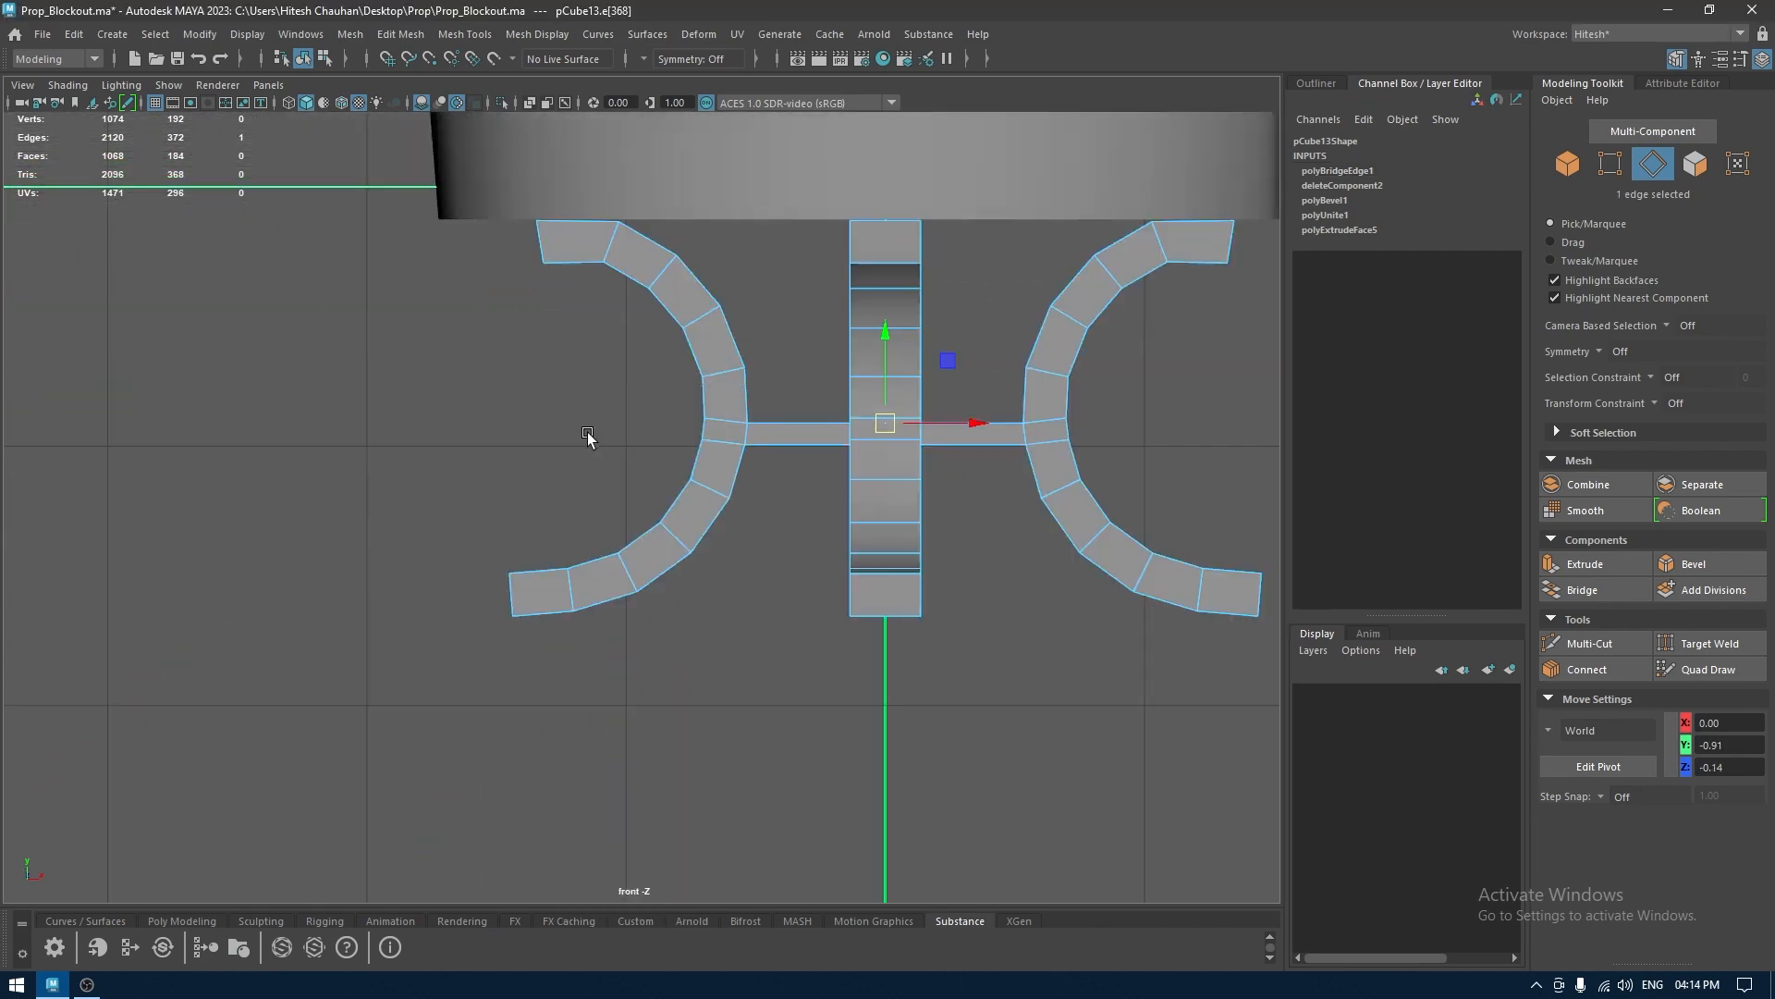
{"action": "right_click_drag", "start_coordinate": [652, 399], "coordinate": [952, 829], "text": "alt"}
{"action": "middle_click_drag", "start_coordinate": [872, 602], "coordinate": [536, 649], "text": "alt"}
{"action": "right_click_drag", "start_coordinate": [537, 649], "coordinate": [606, 693], "text": "alt"}
{"action": "right_click", "coordinate": [1065, 294], "text": "ctrl"}
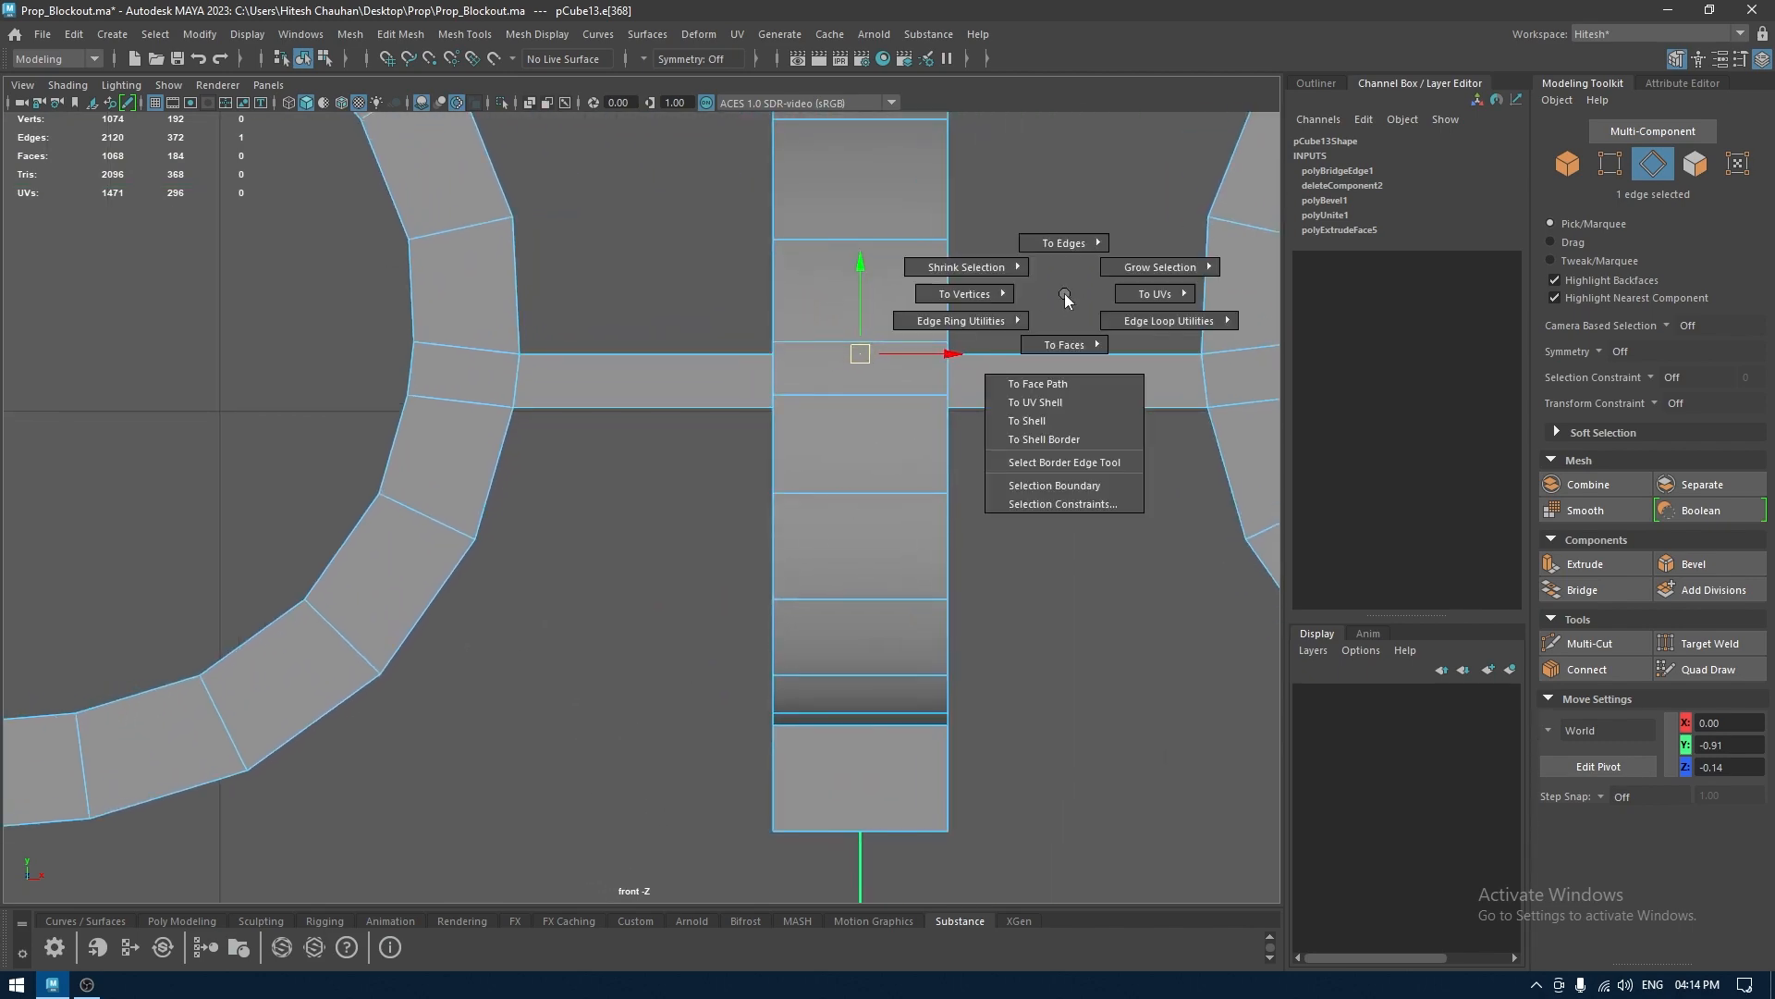
{"action": "right_click_drag", "start_coordinate": [1064, 294], "coordinate": [1032, 448], "text": "ctrl"}
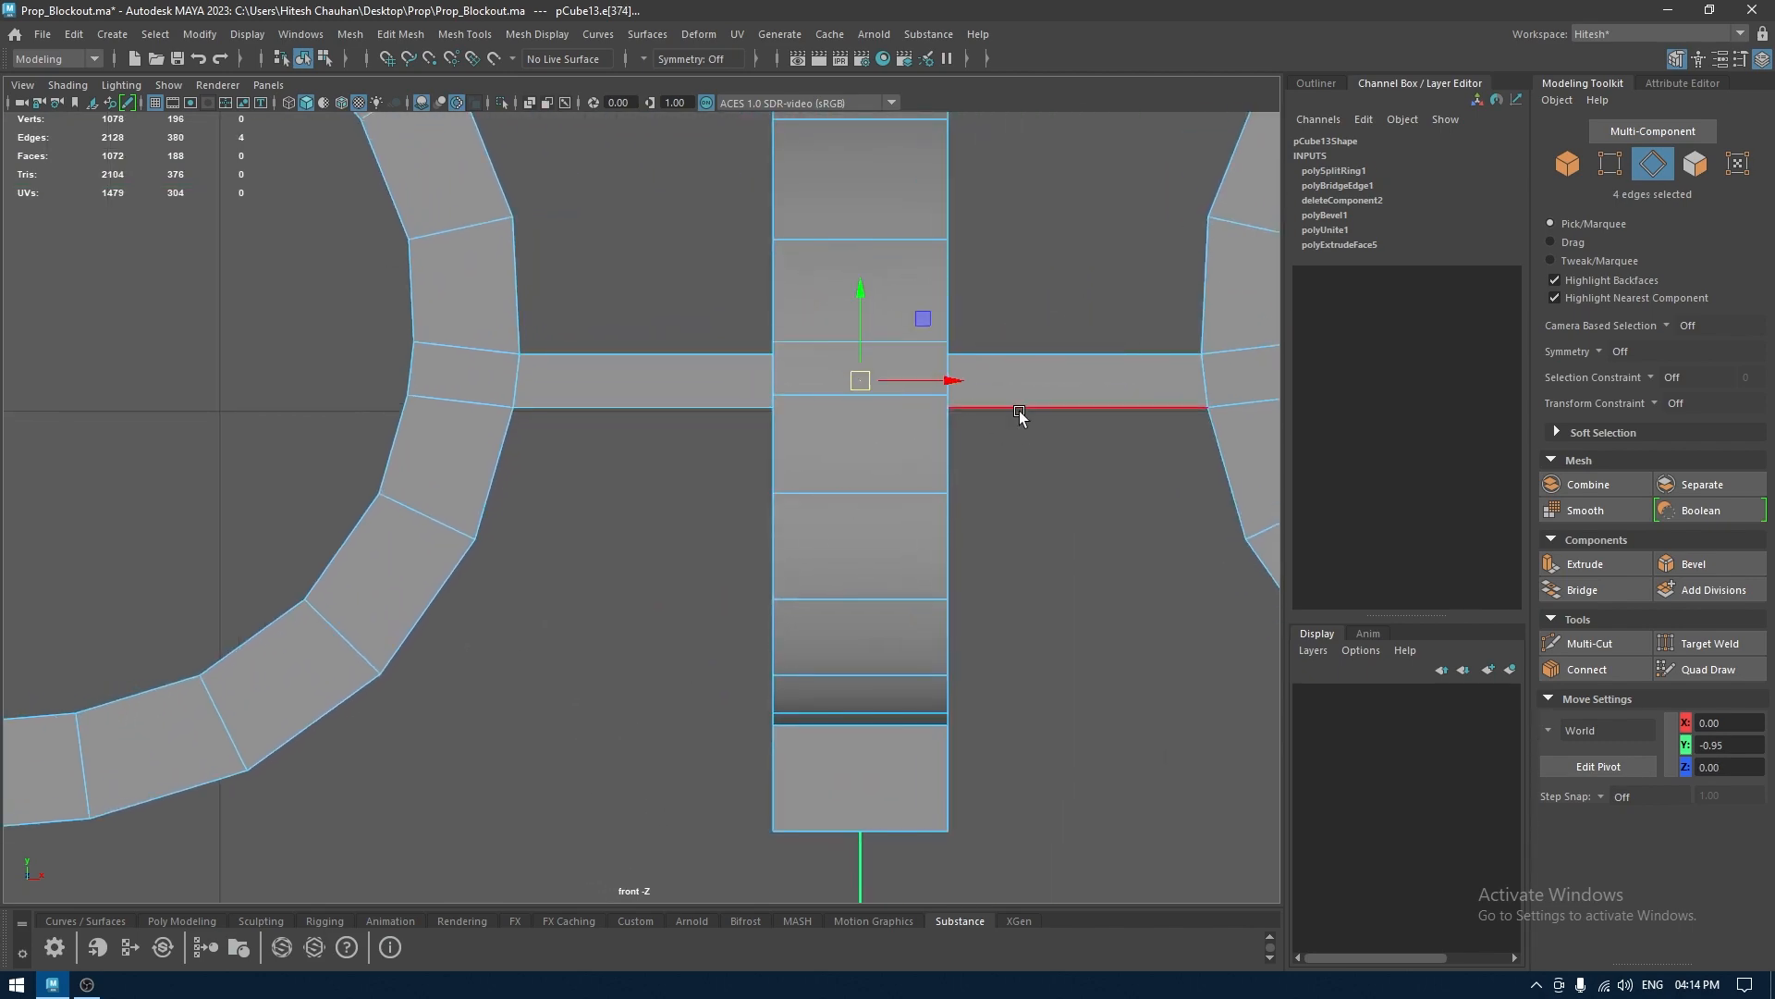
Bevel the crossbar's centre edge loop with a fraction of 0.255, matching the leg width in the front wireframe view
{"action": "key", "text": "4"}
{"action": "key", "text": "space"}
{"action": "left_click_drag", "start_coordinate": [1019, 410], "coordinate": [1022, 320]}
{"action": "left_click_drag", "start_coordinate": [1024, 426], "coordinate": [939, 498], "text": "alt"}
{"action": "key", "text": "space"}
{"action": "right_click_drag", "start_coordinate": [869, 412], "coordinate": [925, 588], "text": "alt"}
{"action": "middle_click_drag", "start_coordinate": [925, 588], "coordinate": [789, 610], "text": "alt"}
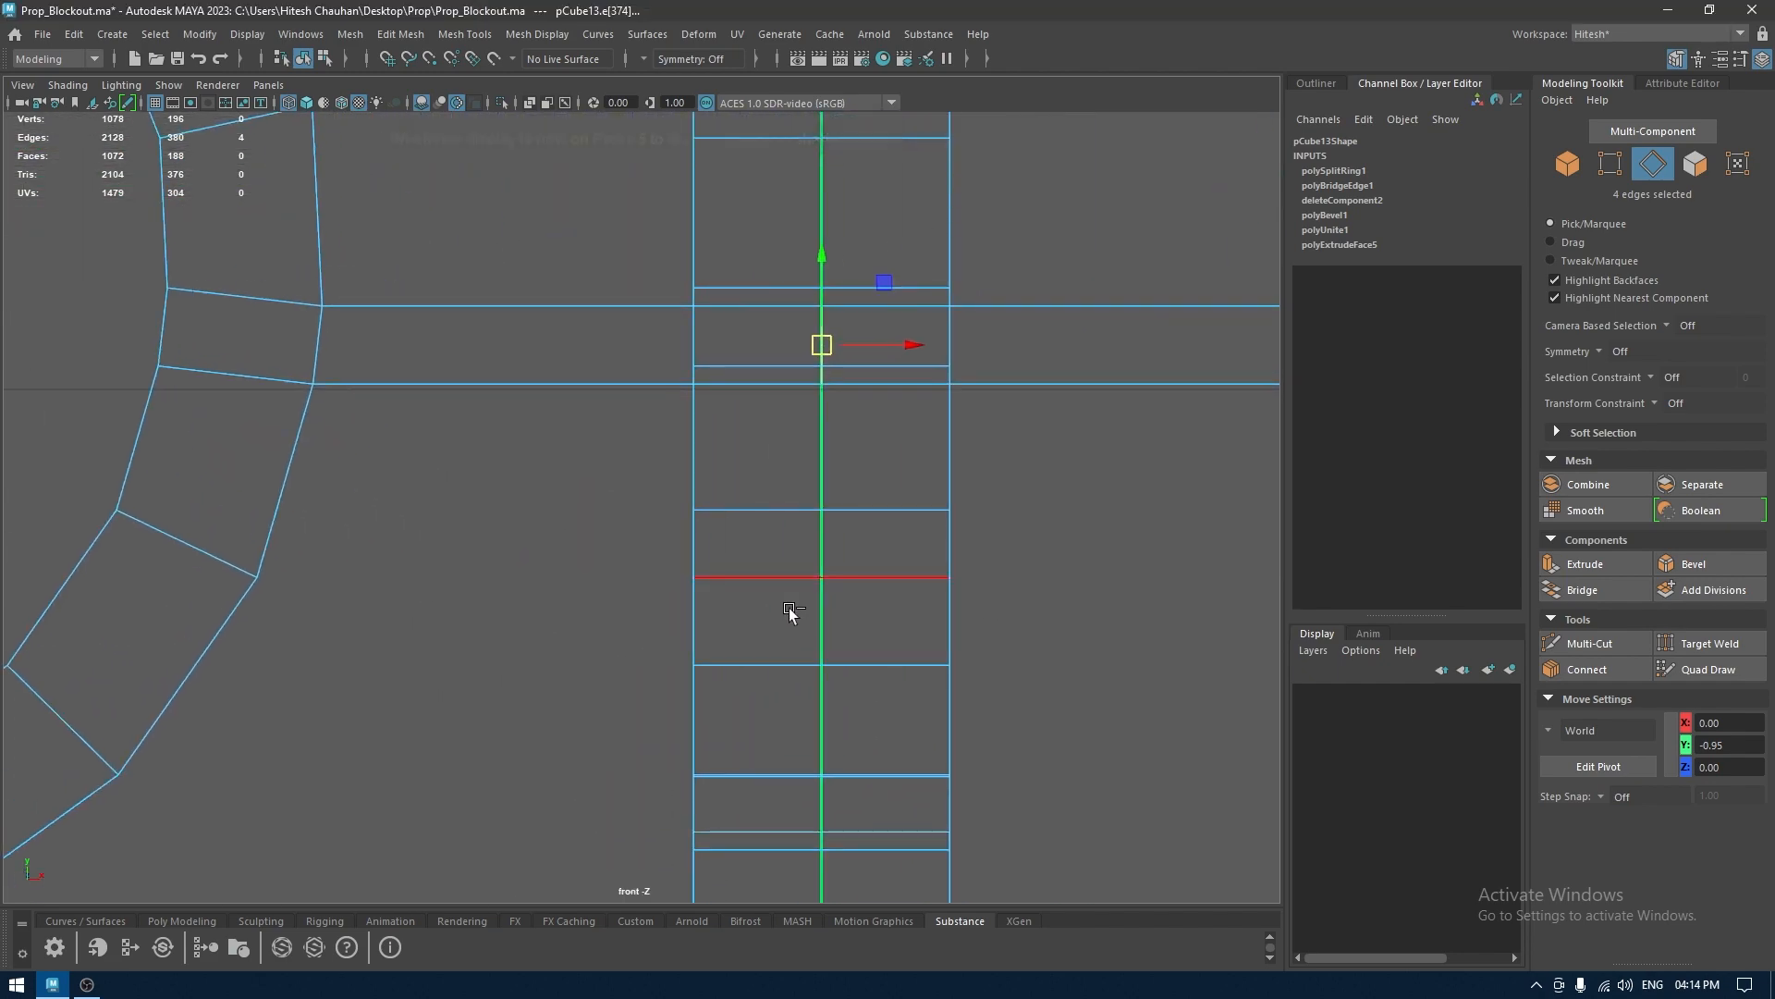
{"action": "key", "text": "ctrl+b"}
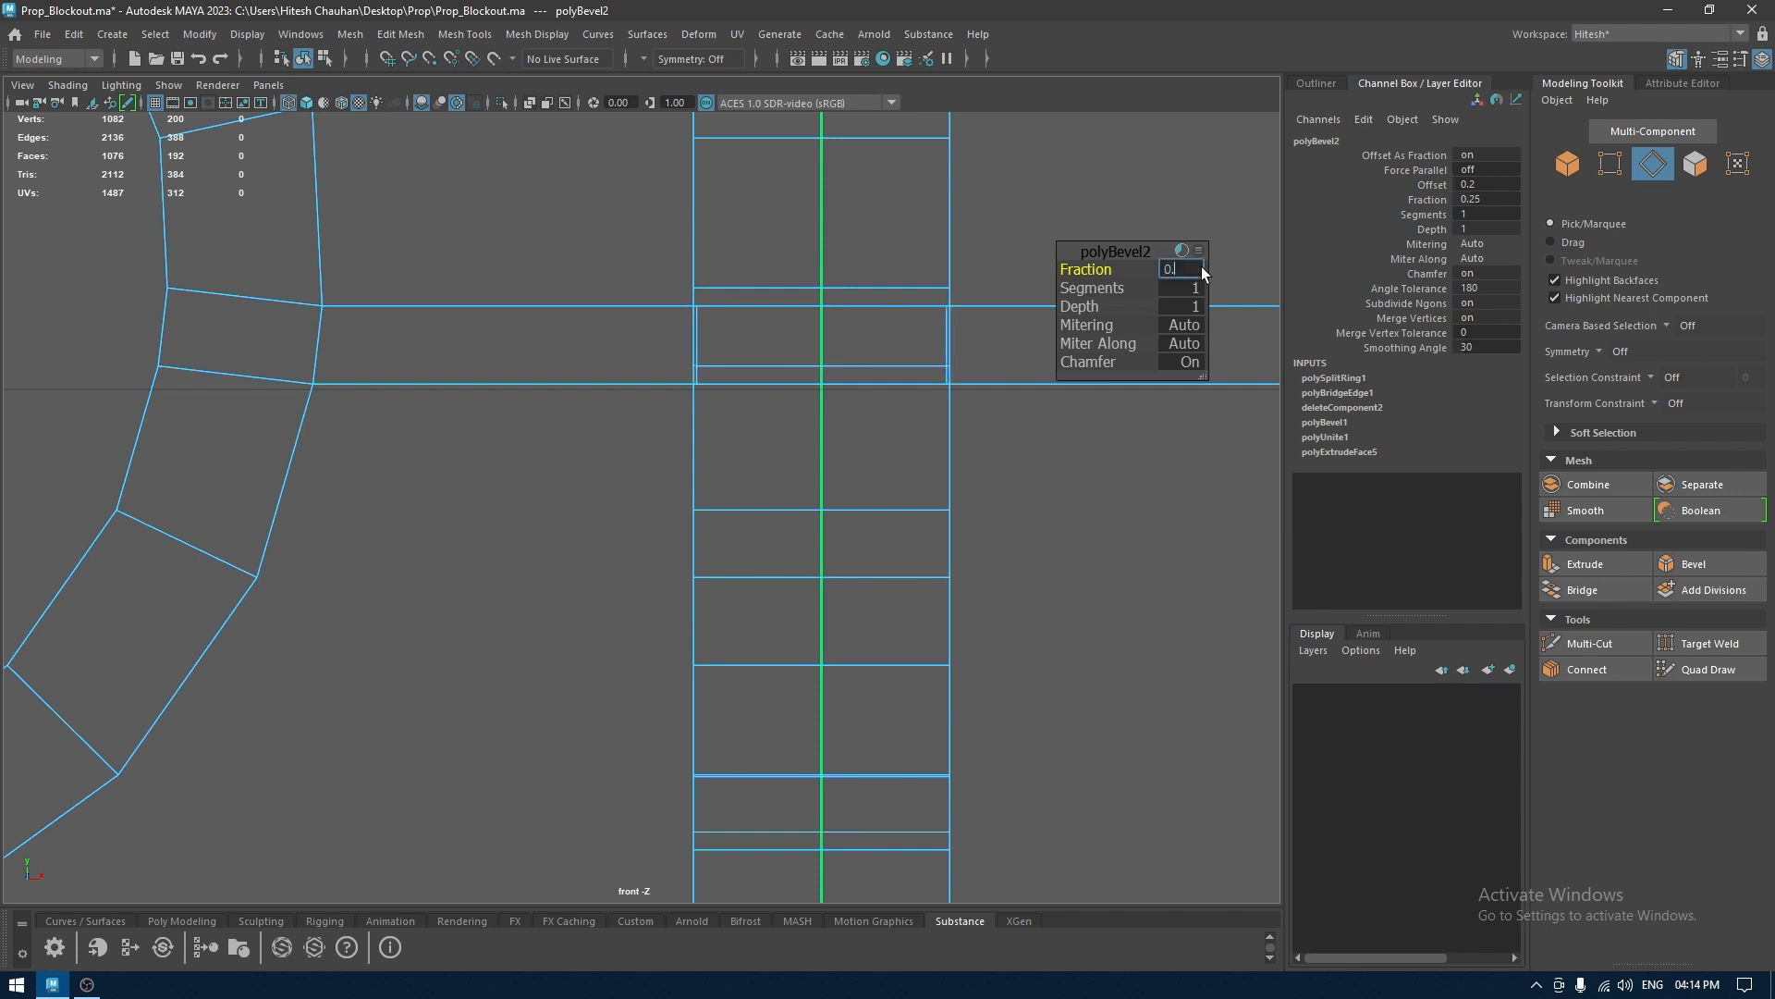
{"action": "type", "text": "2"}
{"action": "key", "text": "Return"}
{"action": "type", "text": "4"}
{"action": "key", "text": "Return"}
{"action": "type", "text": "0.23"}
{"action": "key", "text": "Return"}
{"action": "type", "text": "0.22"}
{"action": "key", "text": "Return"}
{"action": "type", "text": "0.25"}
{"action": "key", "text": "Return"}
{"action": "type", "text": "4"}
{"action": "key", "text": "Return"}
{"action": "type", "text": "0.255"}
{"action": "key", "text": "Return"}
{"action": "key", "text": "w"}
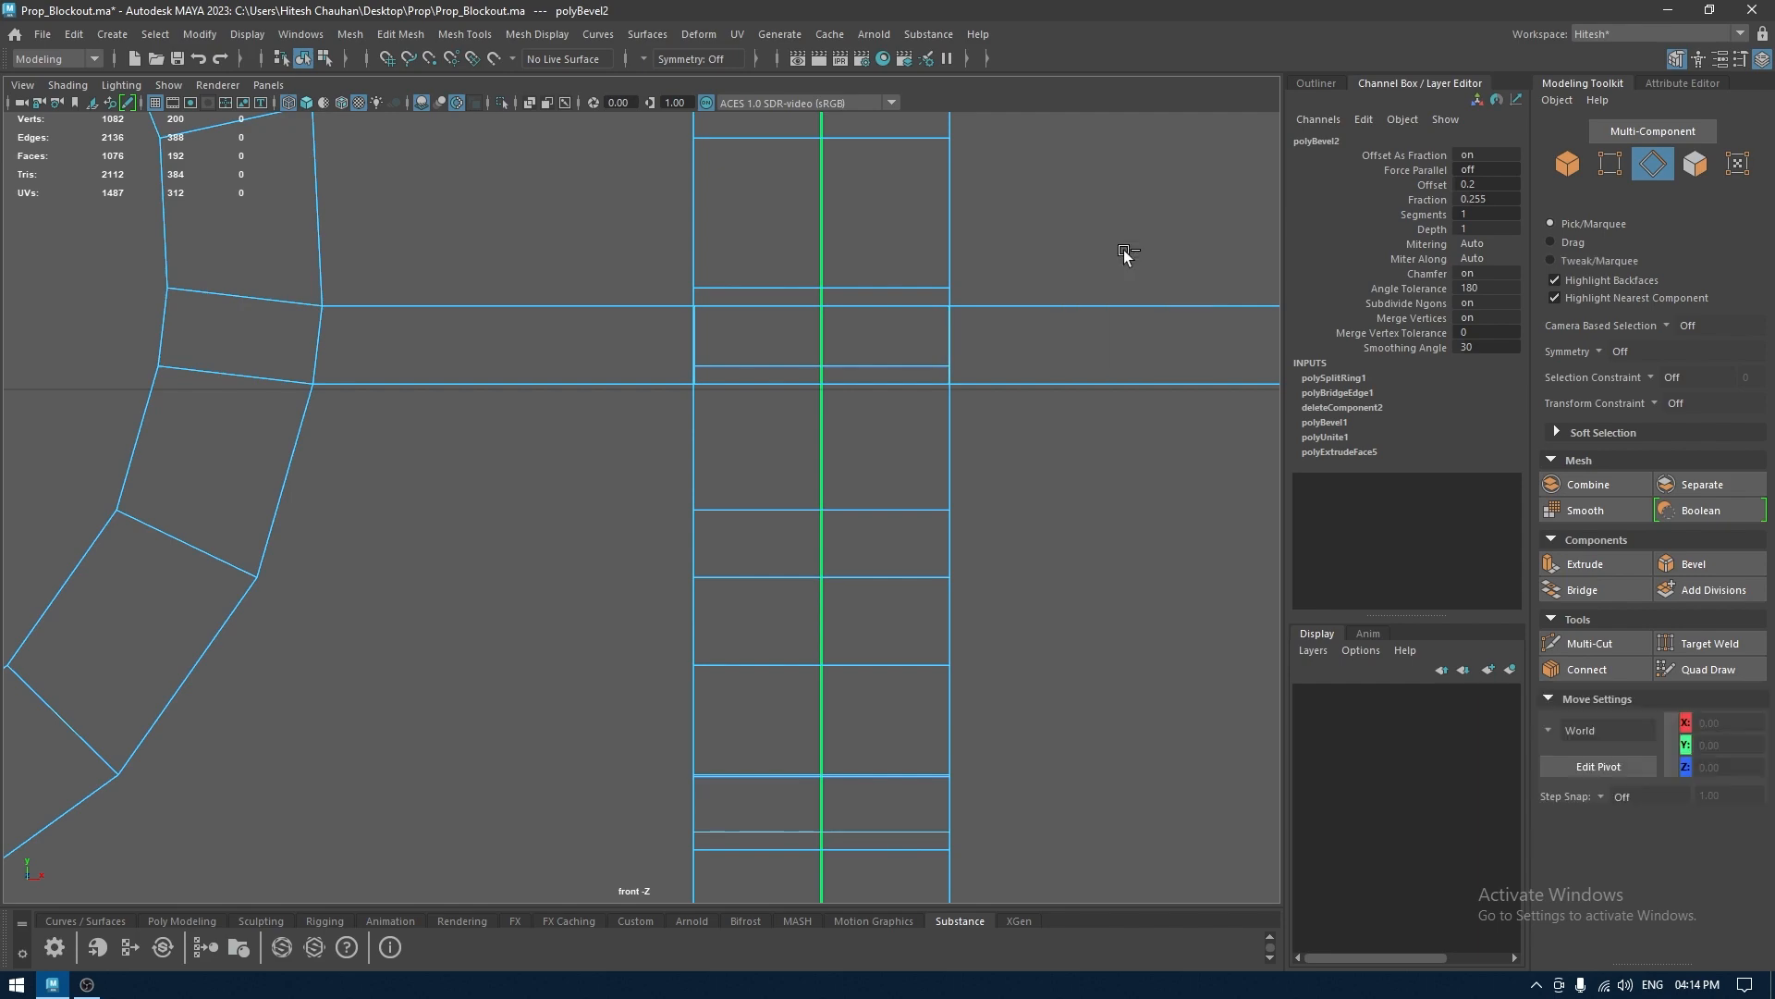
Select the two opposite side faces of the crossbar's central section, facing the two unconnected legs
{"action": "key", "text": "space"}
{"action": "key", "text": "space"}
{"action": "key", "text": "a"}
{"action": "key", "text": "6"}
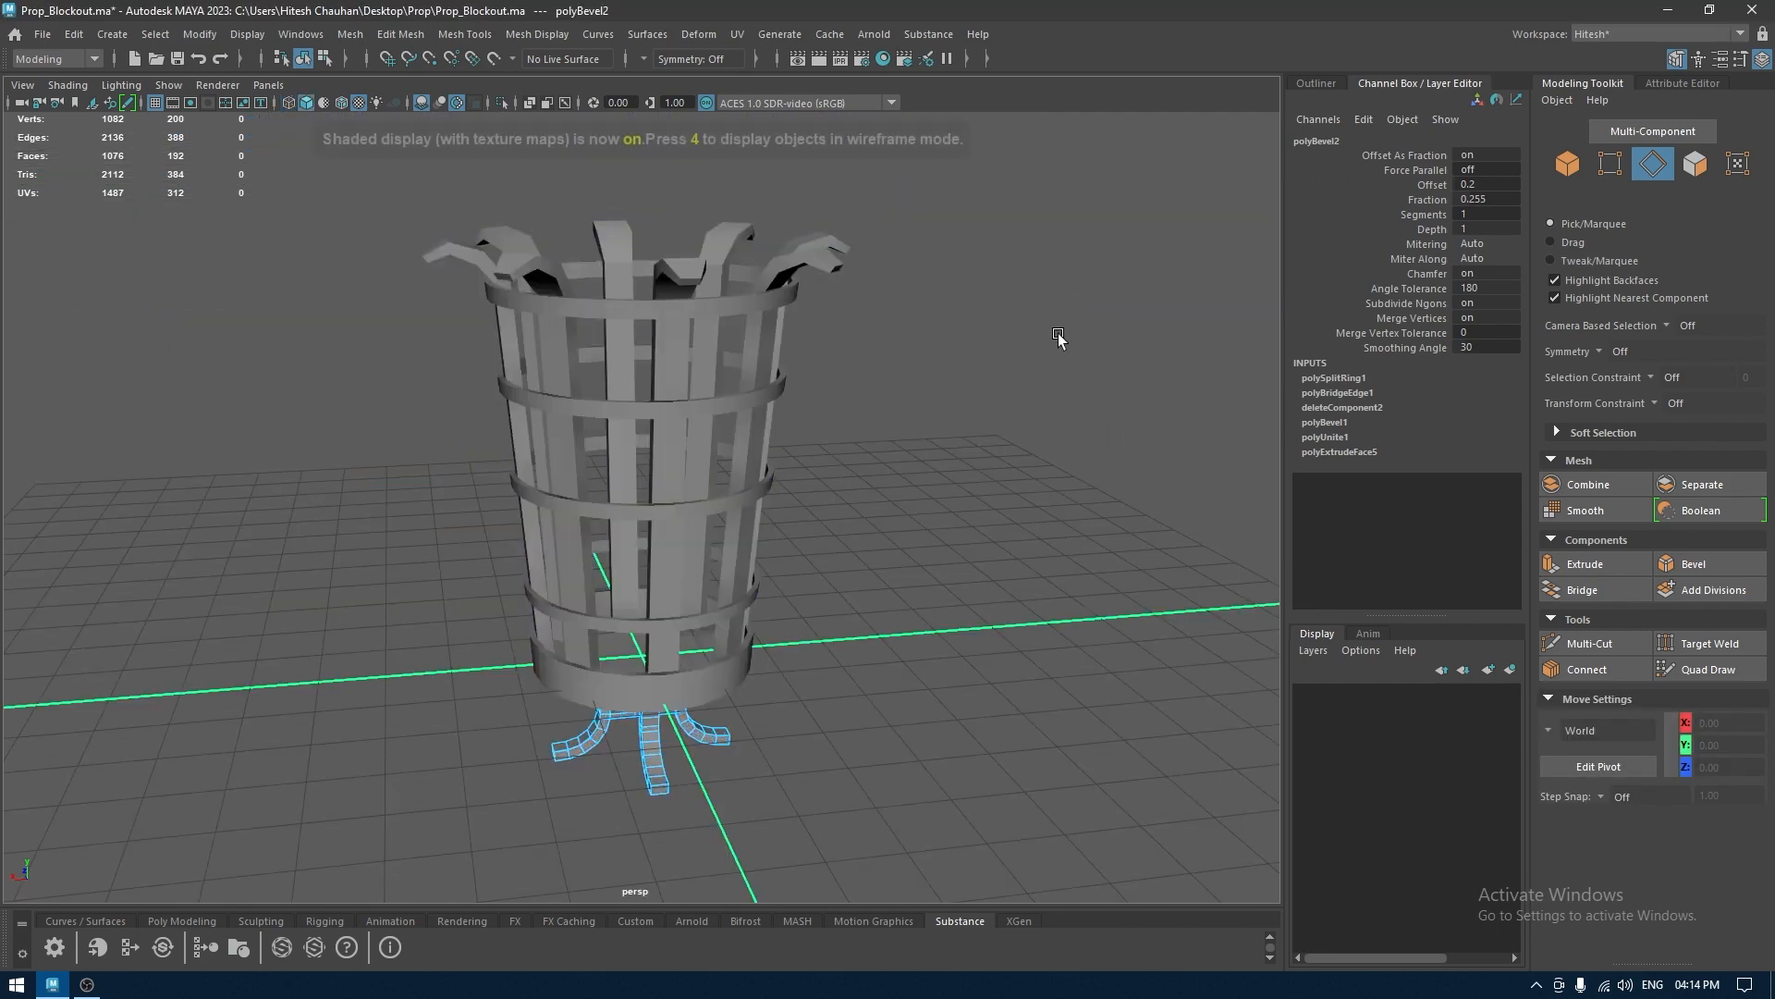
{"action": "key", "text": "F8"}
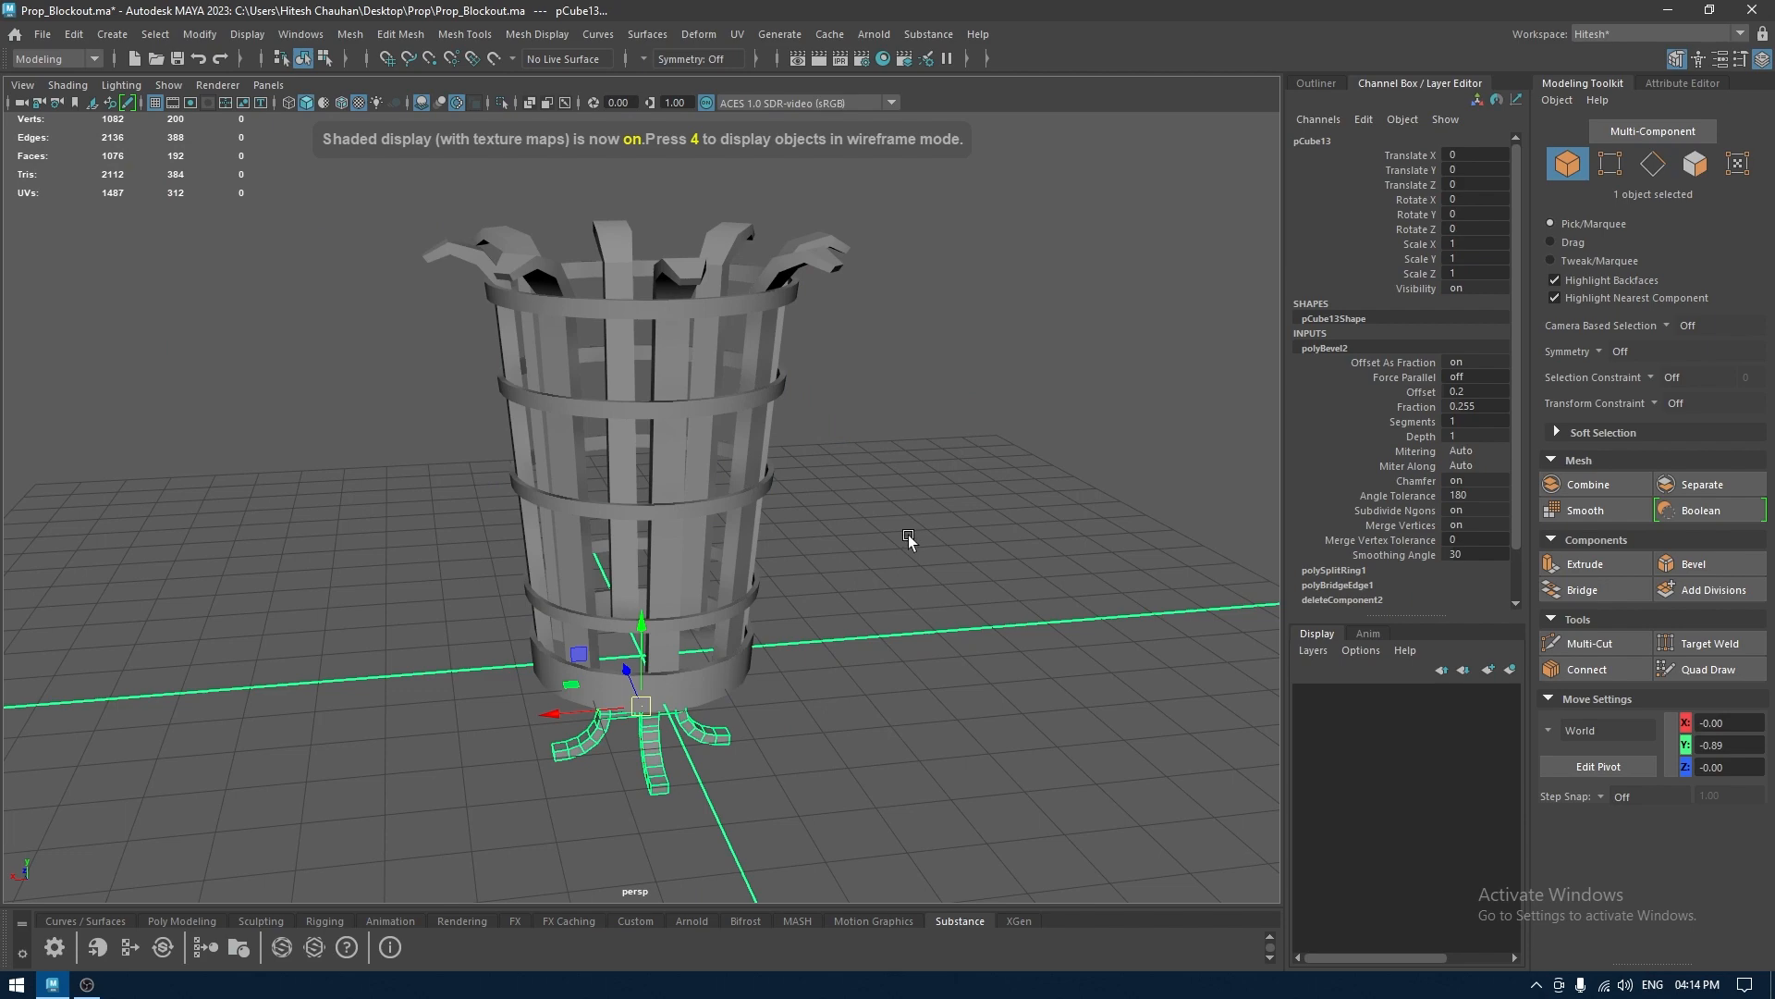
{"action": "key", "text": "f"}
{"action": "left_click_drag", "start_coordinate": [814, 647], "coordinate": [1010, 518], "text": "alt"}
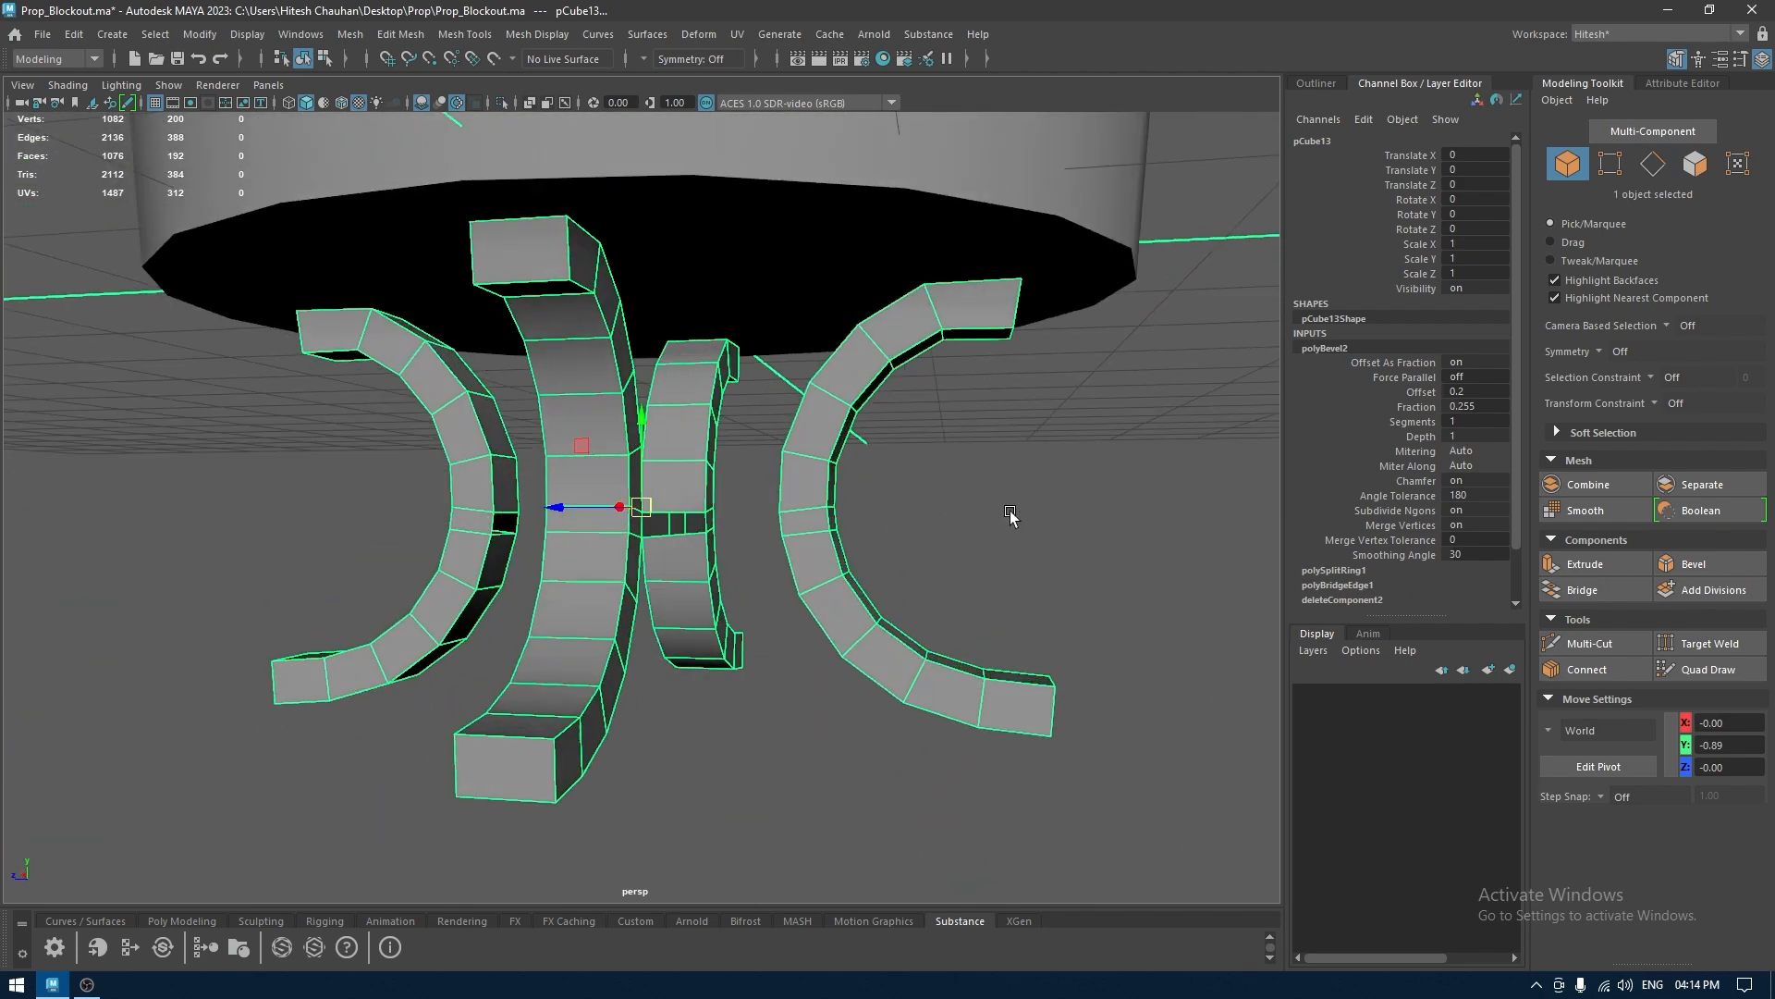
{"action": "right_click_drag", "start_coordinate": [1011, 515], "coordinate": [1056, 508]}
{"action": "left_click", "coordinate": [674, 526]}
{"action": "left_click_drag", "start_coordinate": [674, 525], "coordinate": [877, 576], "text": "alt"}
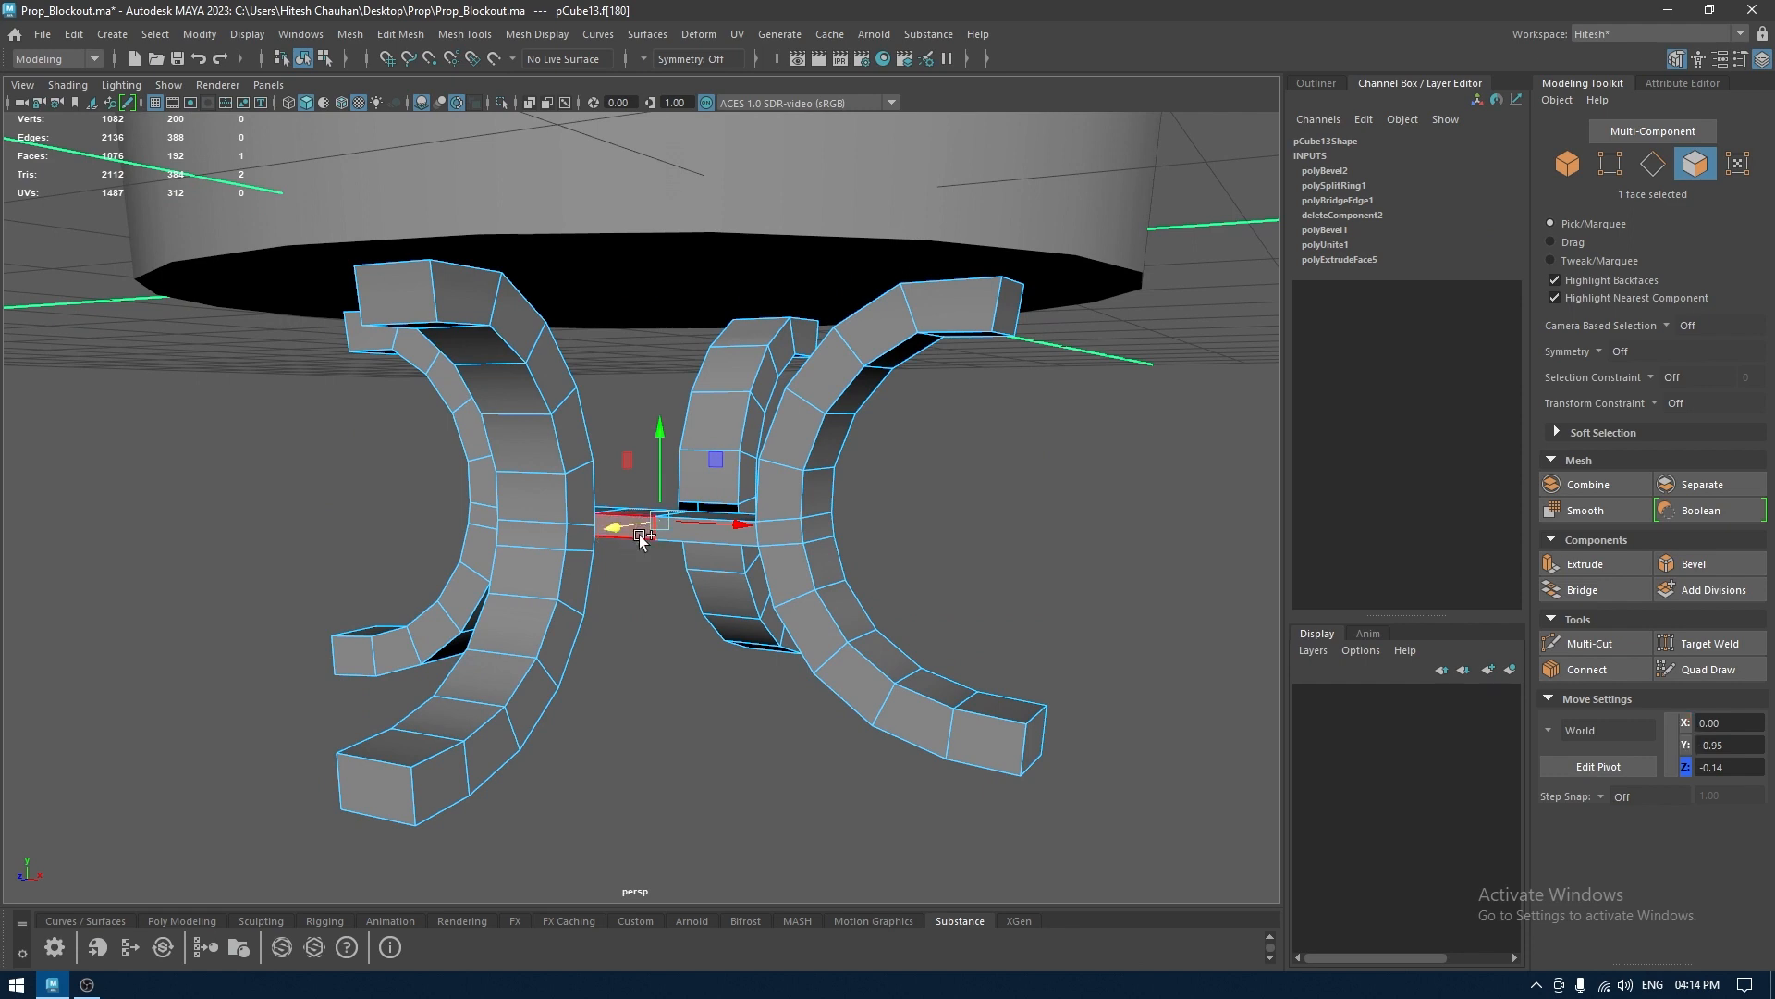
{"action": "left_click", "coordinate": [640, 537], "text": "shift"}
{"action": "right_click_drag", "start_coordinate": [640, 521], "coordinate": [640, 536], "text": "shift"}
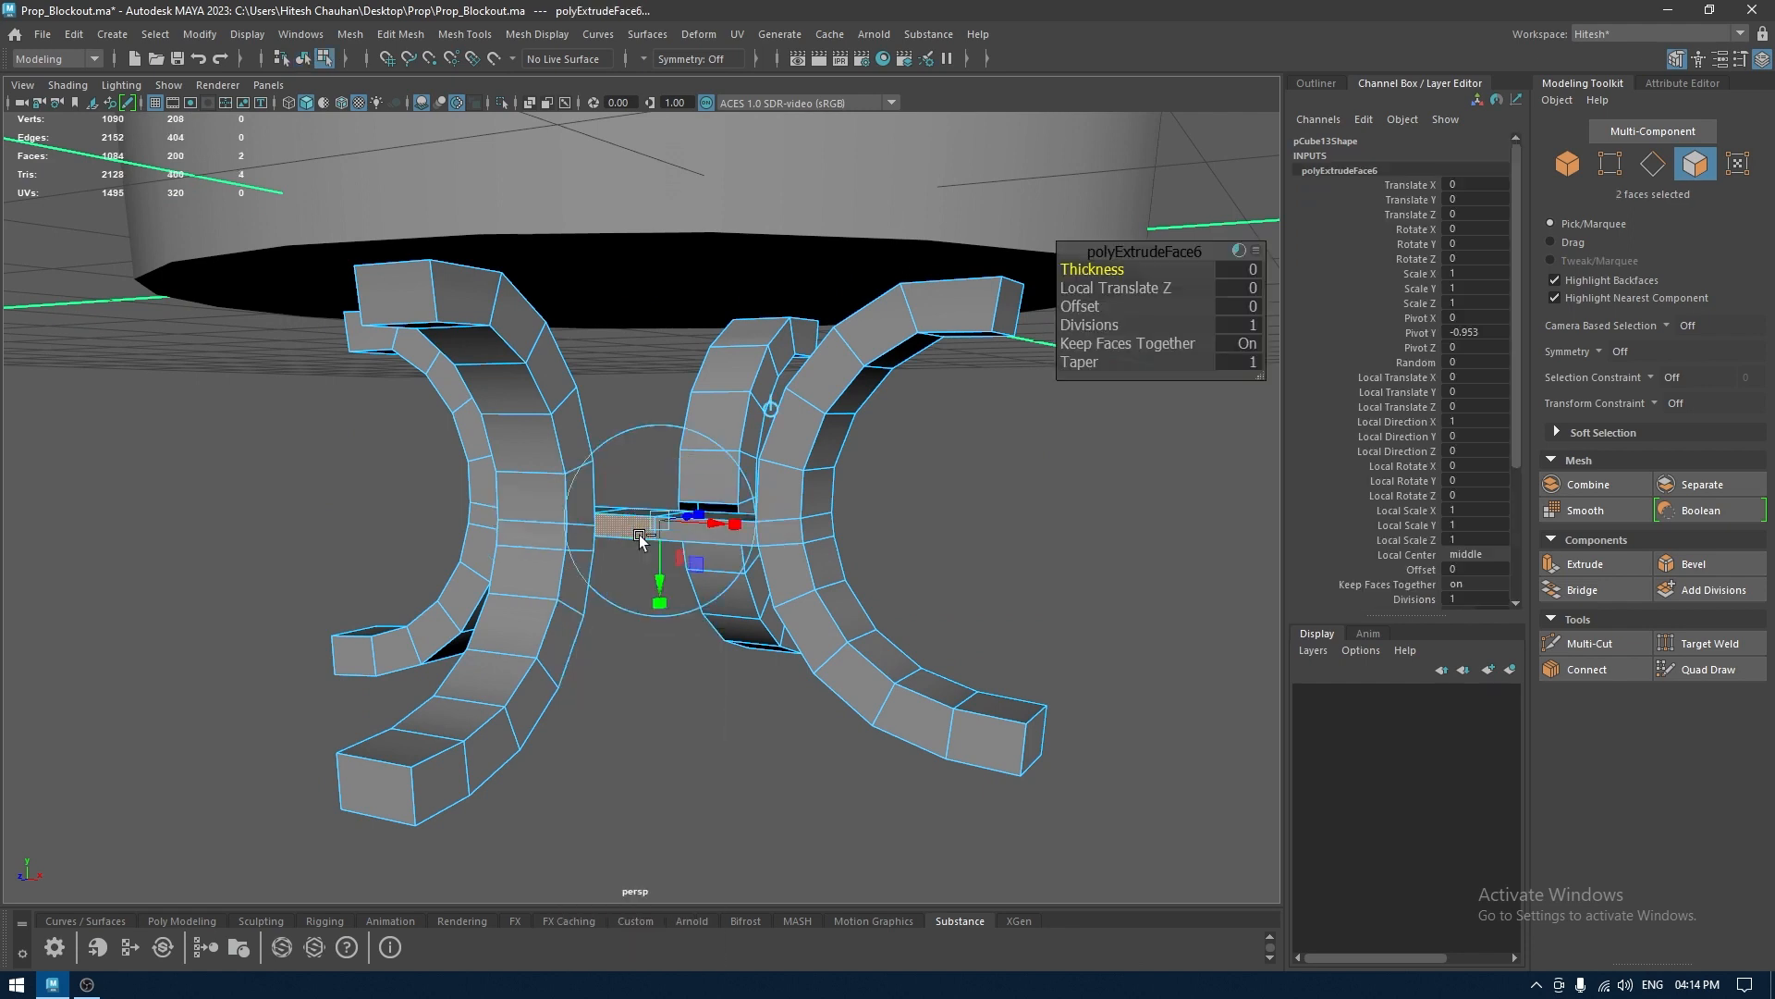
{"action": "key", "text": "ctrl+z"}
{"action": "key", "text": "ctrl+z"}
Delete the two selected side faces and bridge one opening to the facing leg's open border with 0 divisions
{"action": "key", "text": "Delete"}
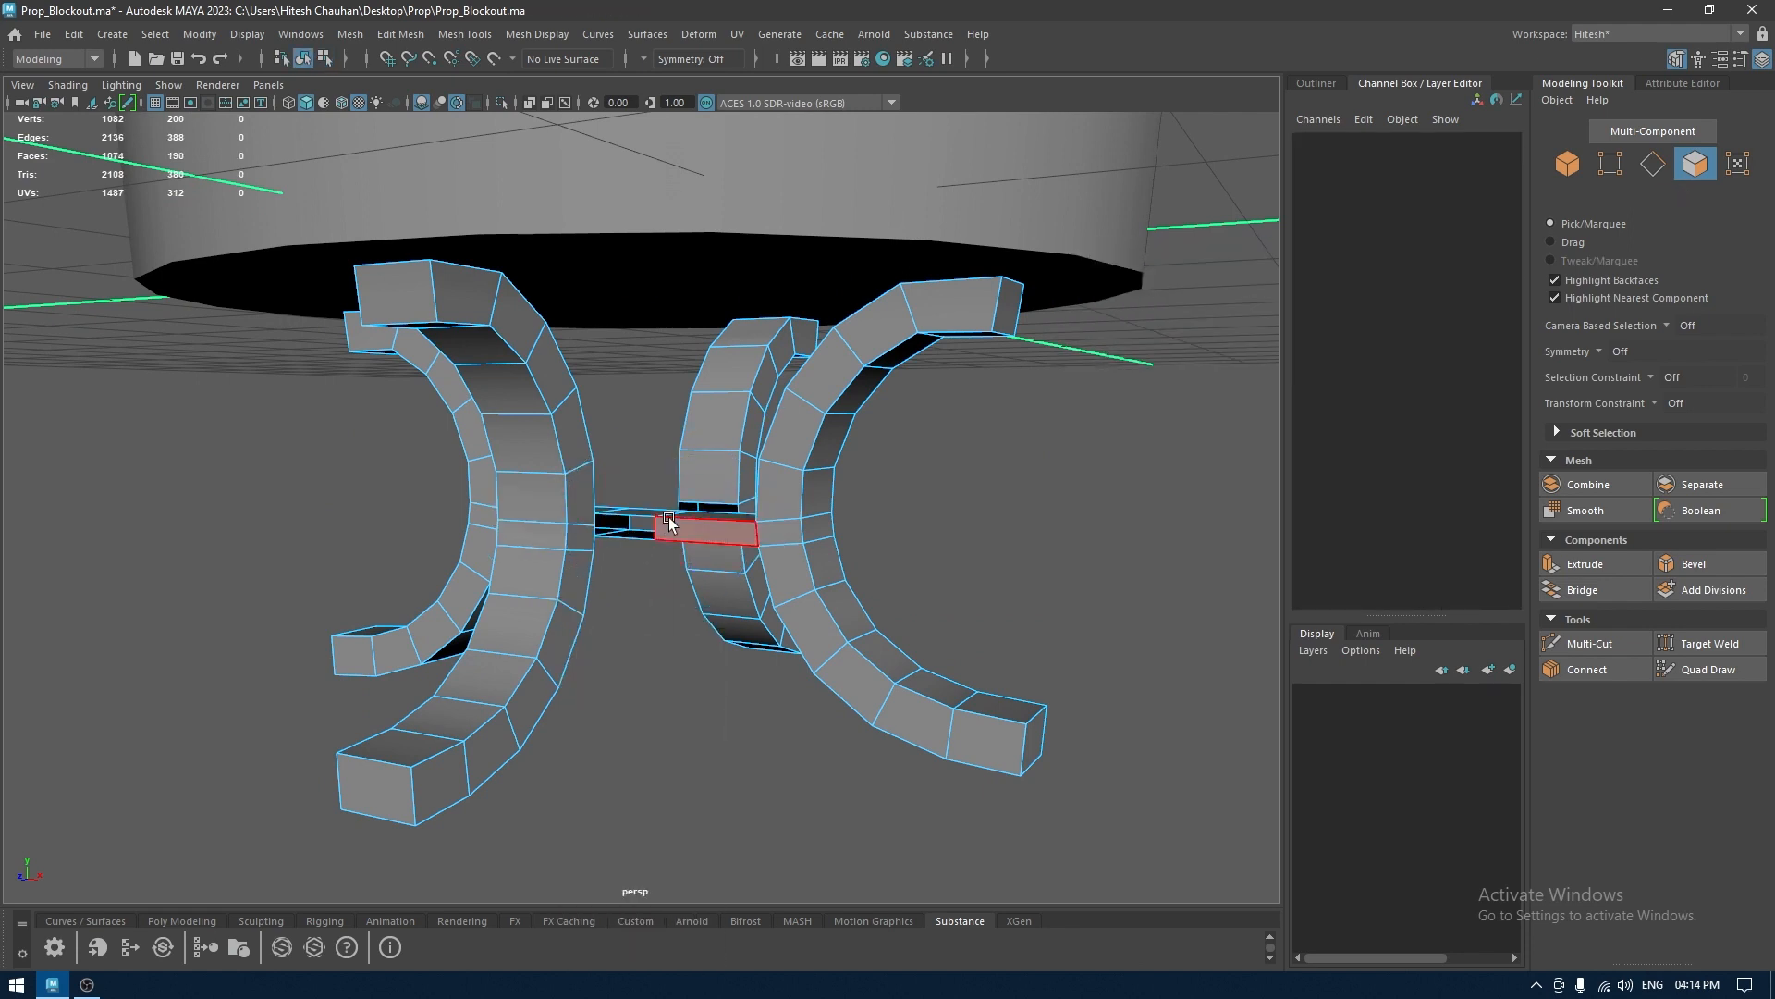
{"action": "right_click_drag", "start_coordinate": [668, 518], "coordinate": [691, 351]}
{"action": "double_click", "coordinate": [640, 520]}
{"action": "left_click_drag", "start_coordinate": [641, 520], "coordinate": [559, 505], "text": "alt"}
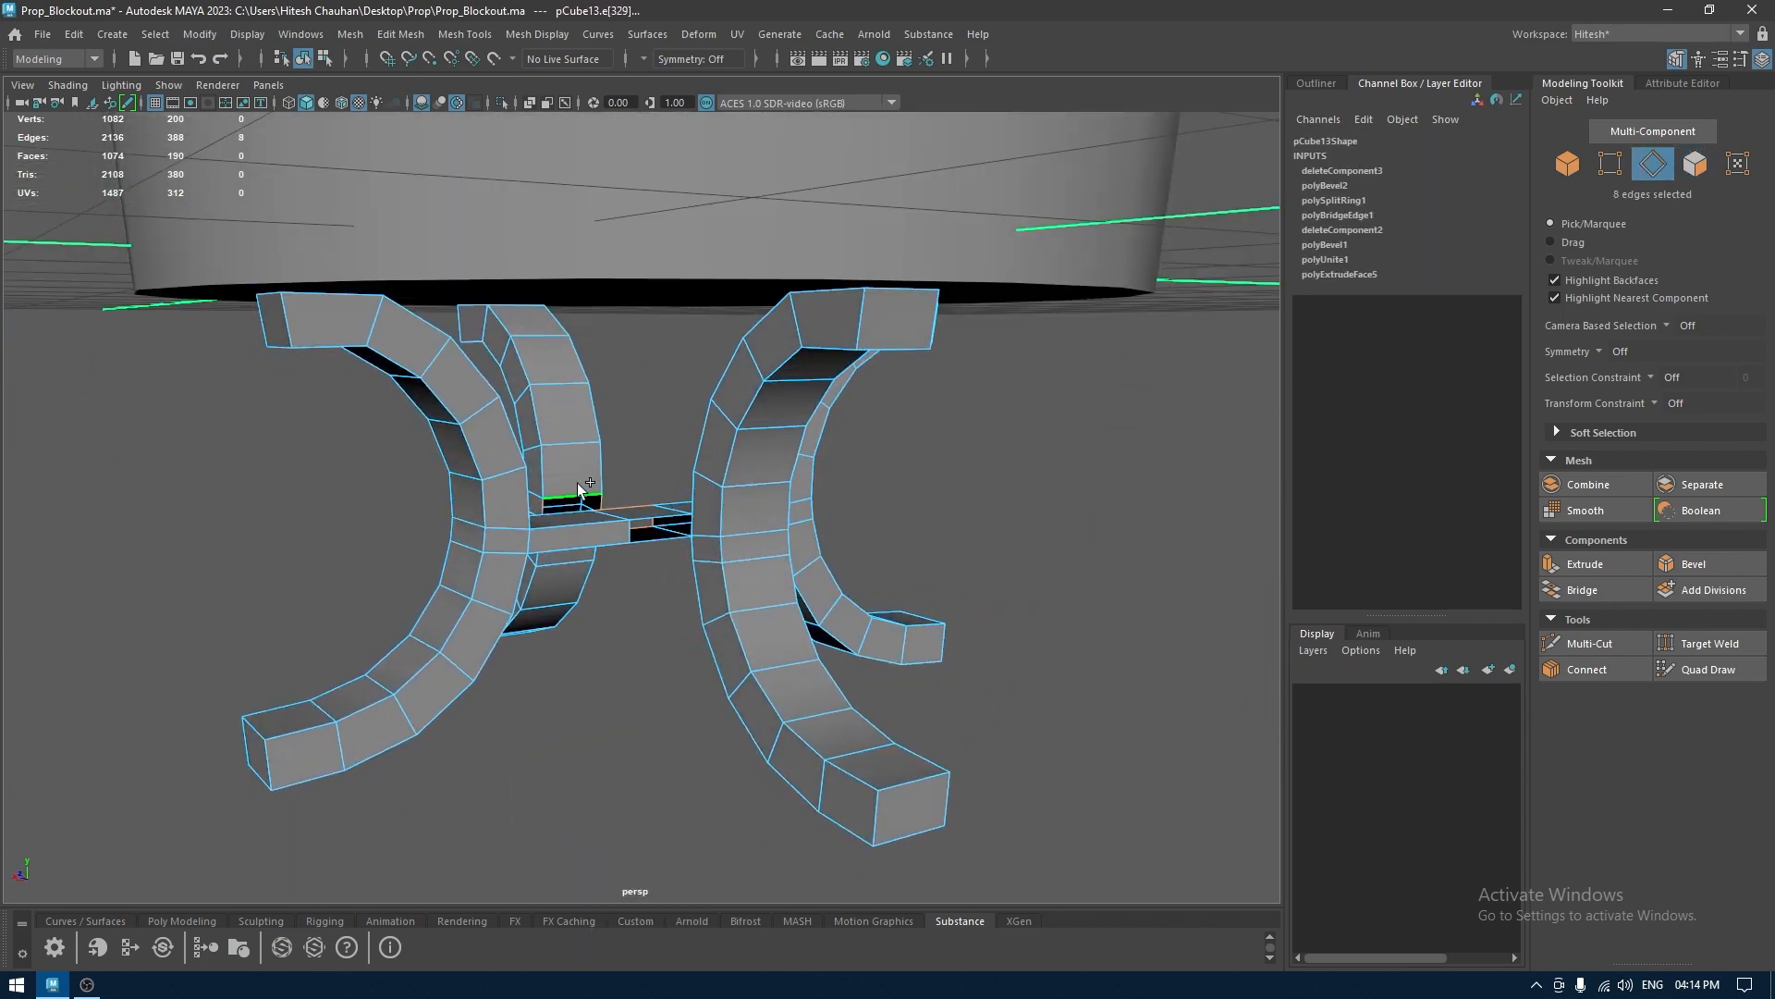
{"action": "right_click_drag", "start_coordinate": [577, 483], "coordinate": [562, 702], "text": "shift"}
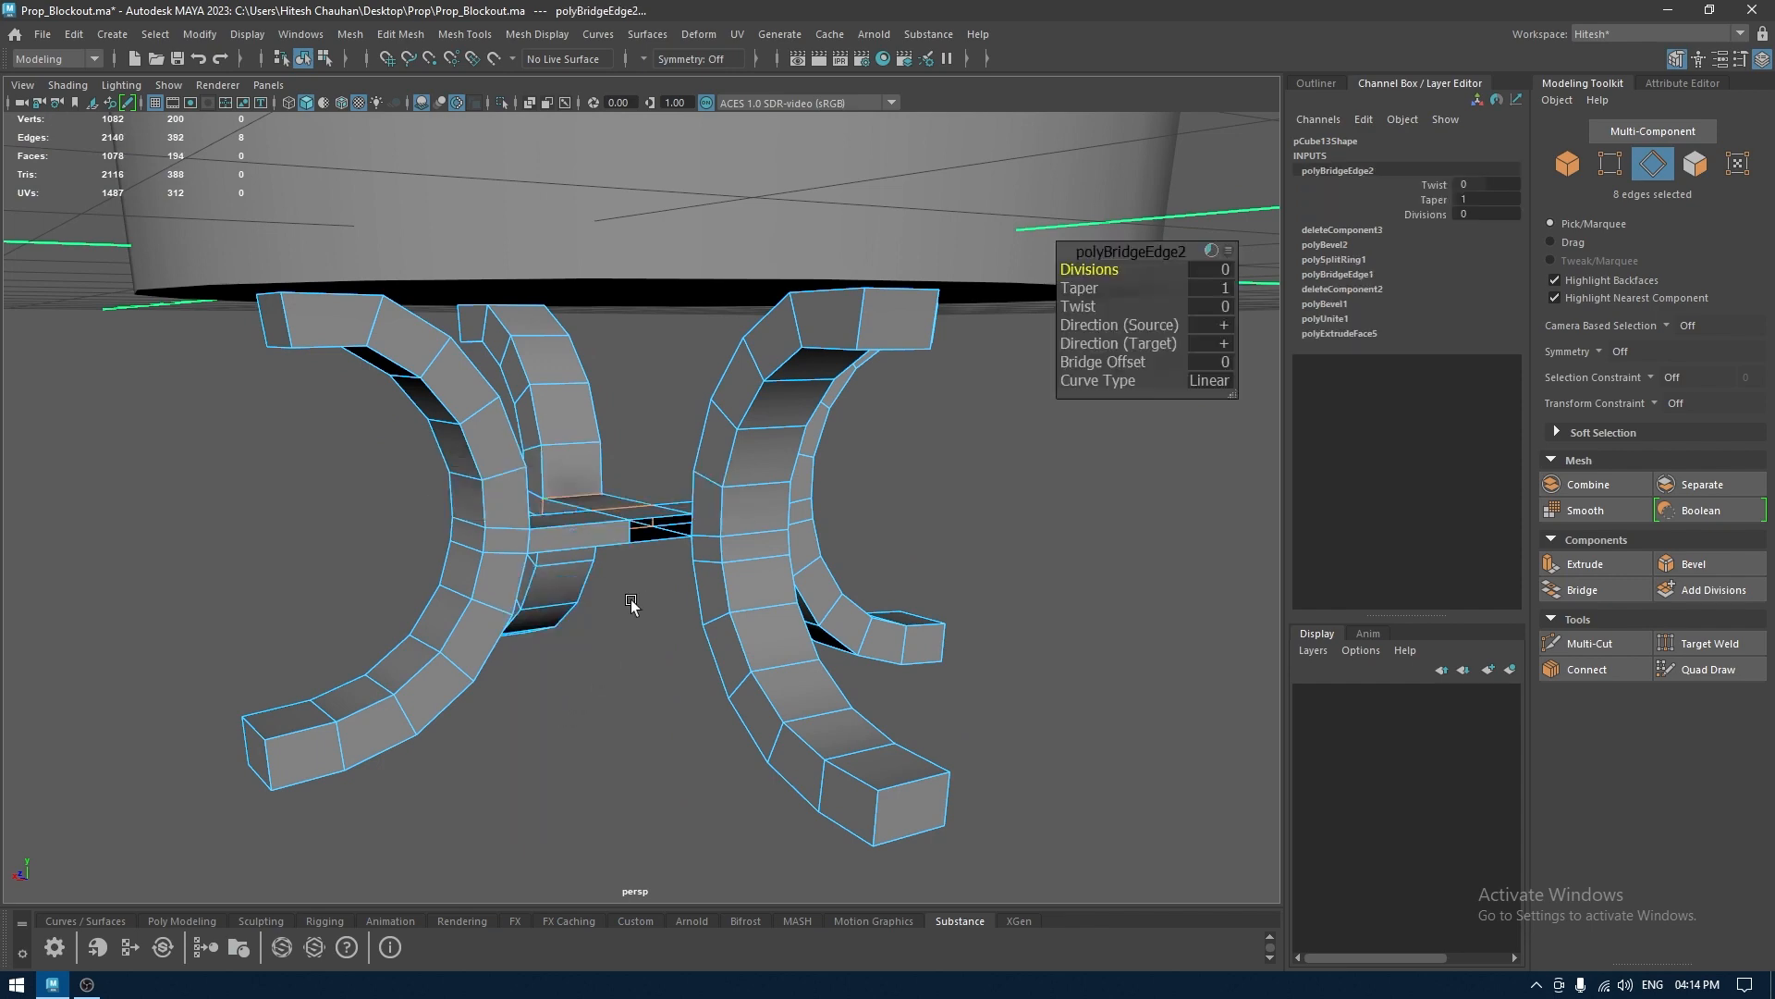
{"action": "key", "text": "w"}
Bridge the crossbar's remaining side opening to the open border of the last unconnected leg with 0 divisions
{"action": "left_click_drag", "start_coordinate": [631, 604], "coordinate": [711, 515], "text": "alt"}
{"action": "double_click", "coordinate": [654, 529]}
{"action": "double_click", "coordinate": [704, 484], "text": "shift"}
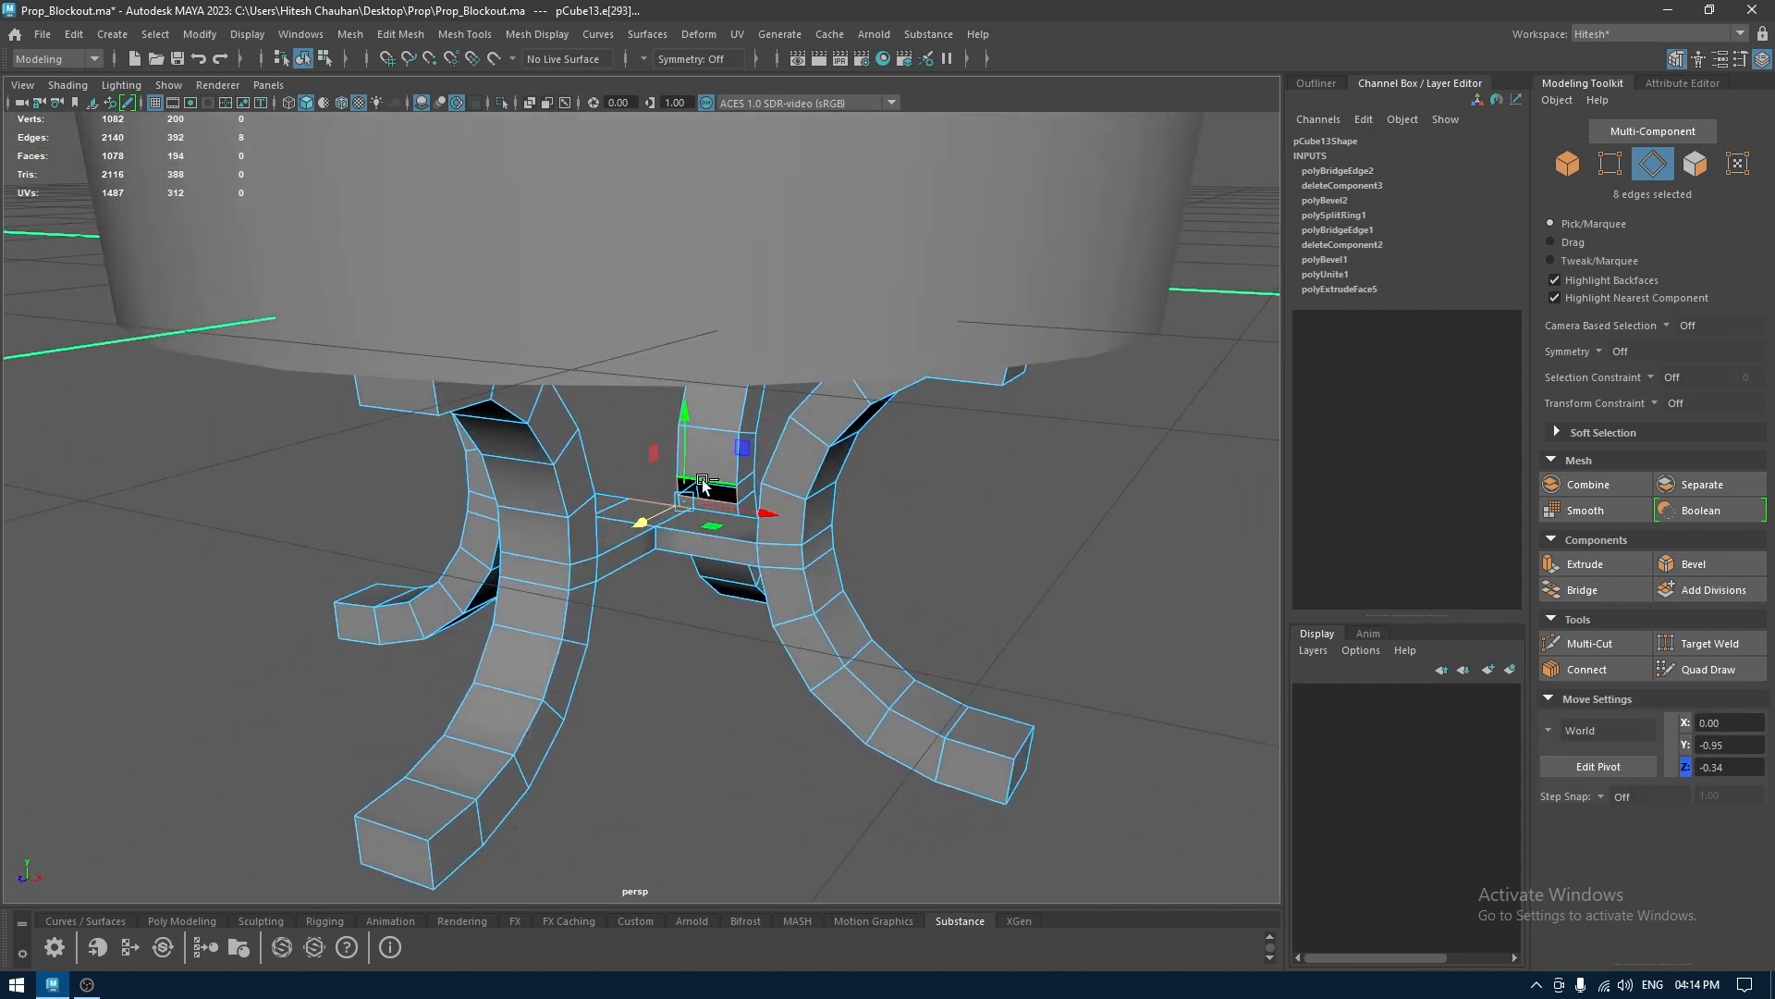
{"action": "right_click_drag", "start_coordinate": [705, 484], "coordinate": [705, 488], "text": "shift"}
{"action": "right_click_drag", "start_coordinate": [696, 699], "coordinate": [696, 702], "text": "shift"}
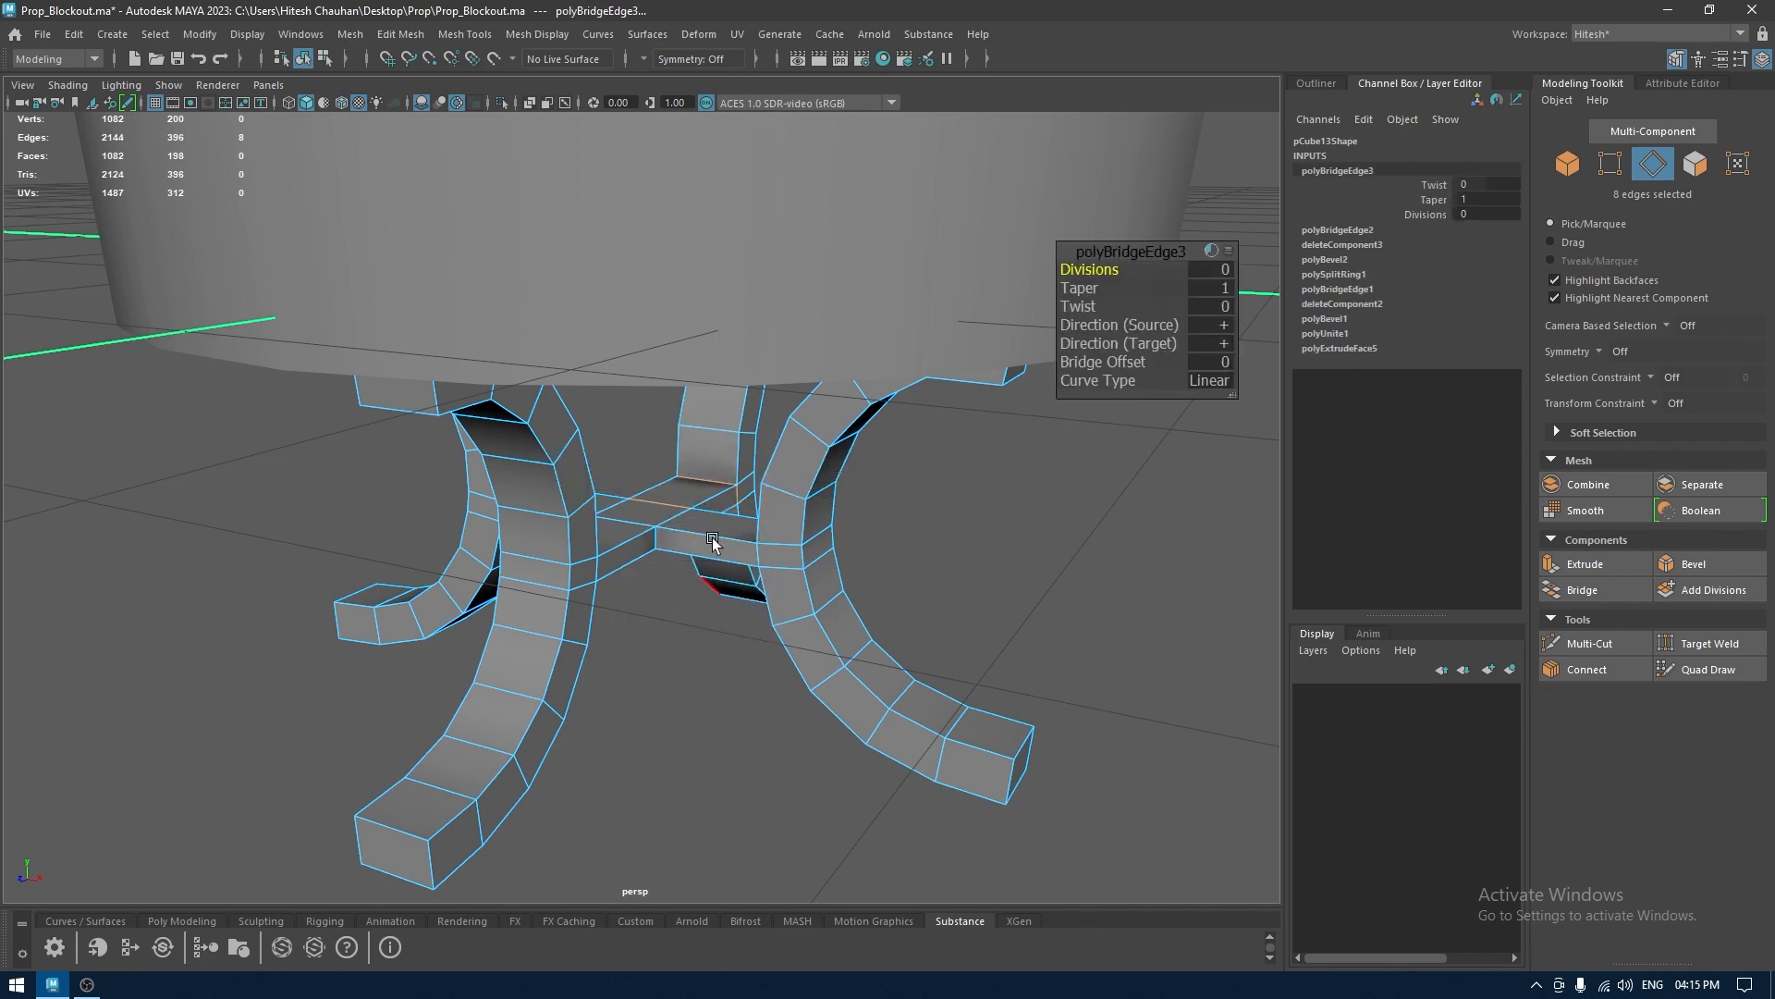
{"action": "key", "text": "w"}
Return the leg stand to object mode and save the scene
{"action": "right_click_drag", "start_coordinate": [690, 442], "coordinate": [774, 418]}
{"action": "key", "text": "ctrl+s"}
{"action": "left_click", "coordinate": [962, 515]}
{"action": "left_click_drag", "start_coordinate": [962, 518], "coordinate": [669, 559], "text": "alt"}
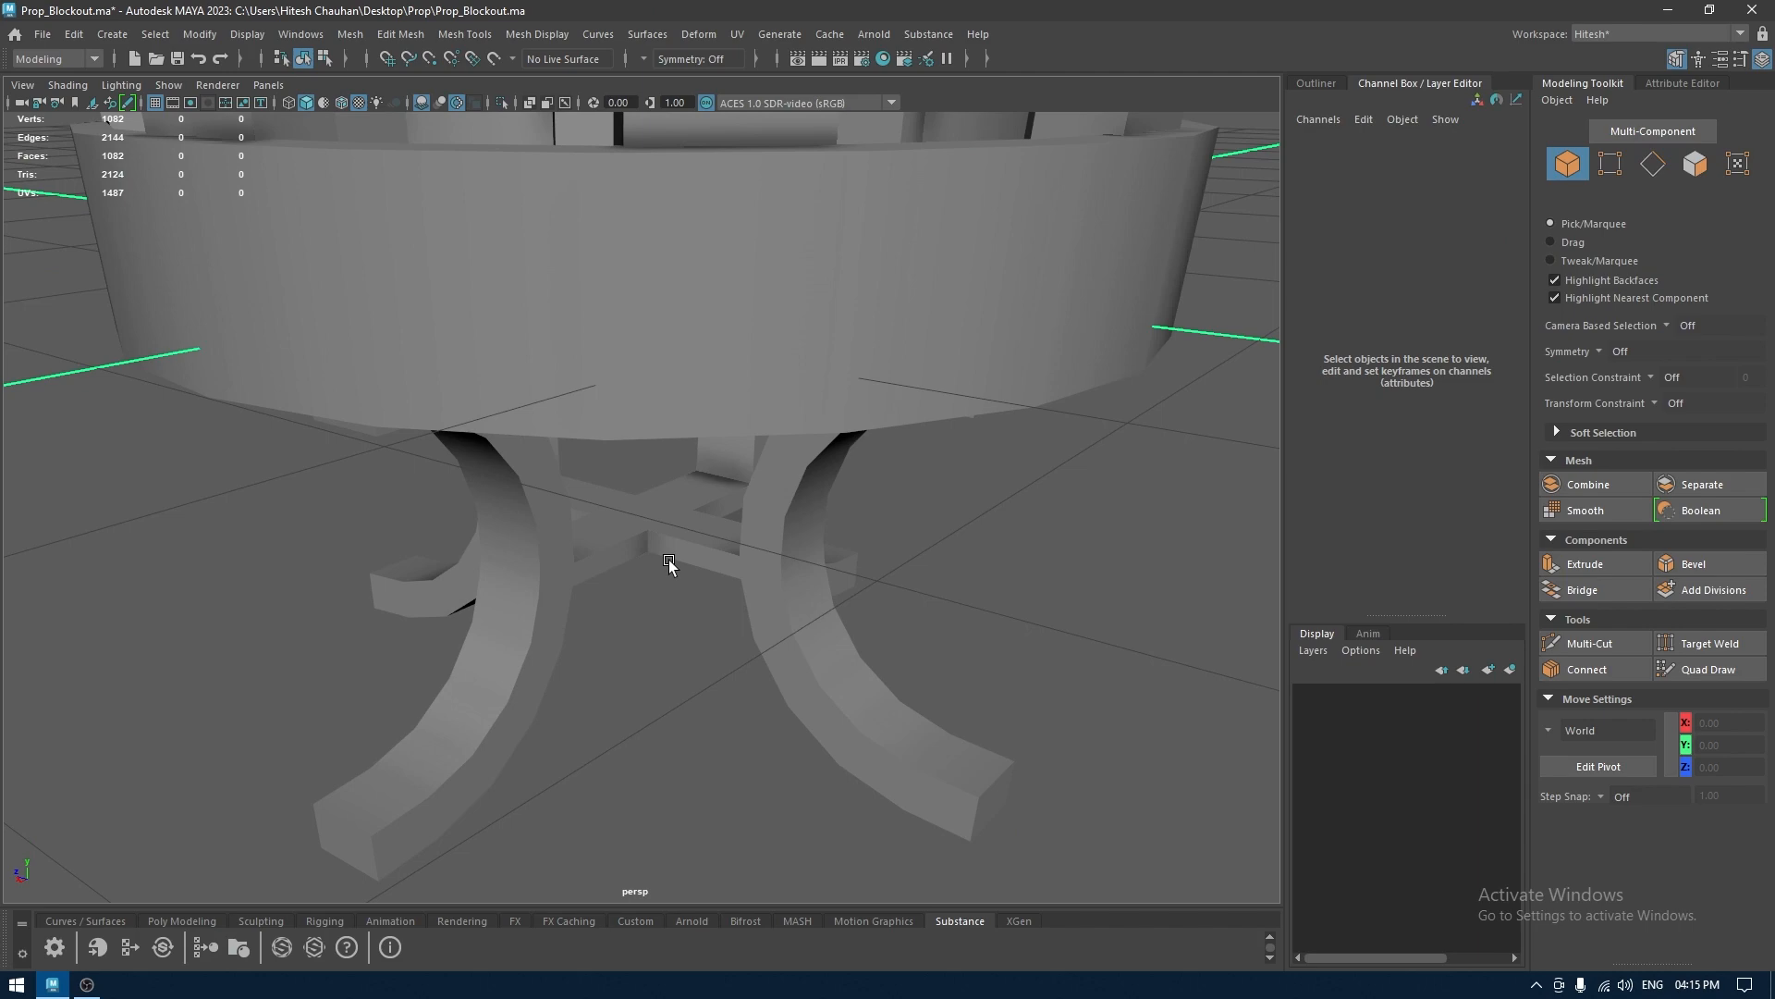
{"action": "left_click", "coordinate": [668, 558]}
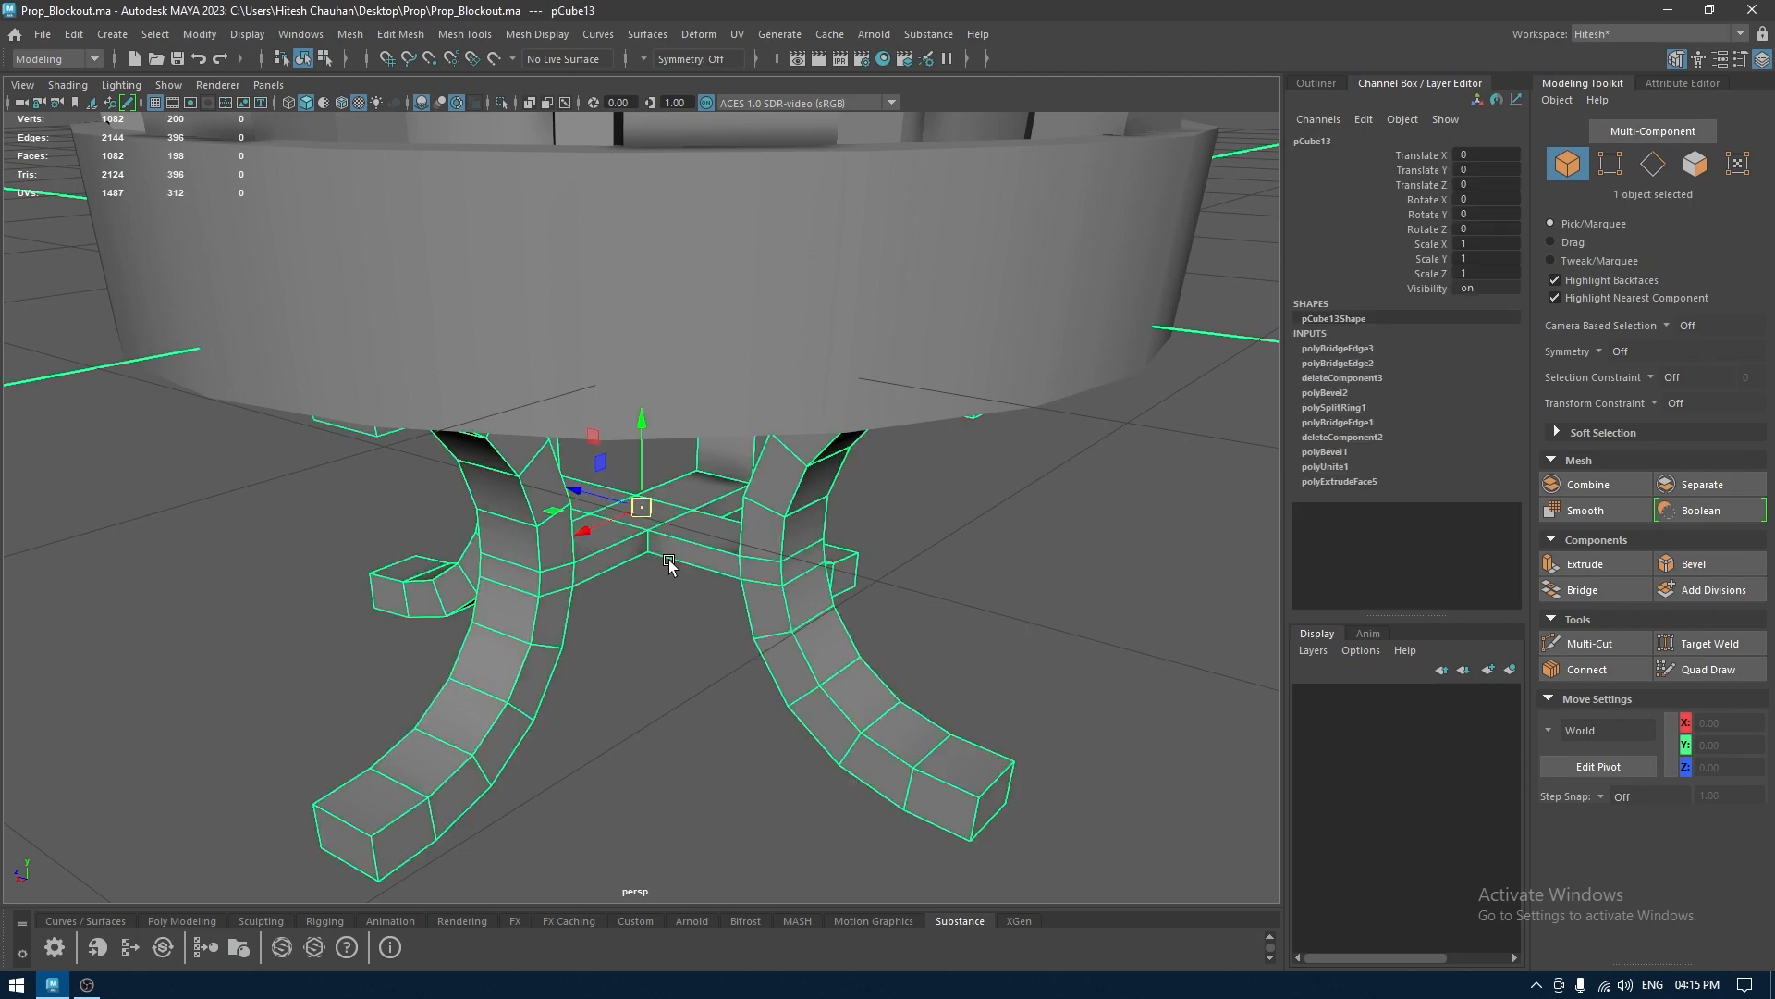
{"action": "left_click_drag", "start_coordinate": [669, 558], "coordinate": [741, 464], "text": "alt"}
{"action": "middle_click_drag", "start_coordinate": [741, 464], "coordinate": [757, 532], "text": "alt"}
{"action": "right_click_drag", "start_coordinate": [758, 532], "coordinate": [719, 358], "text": "alt"}
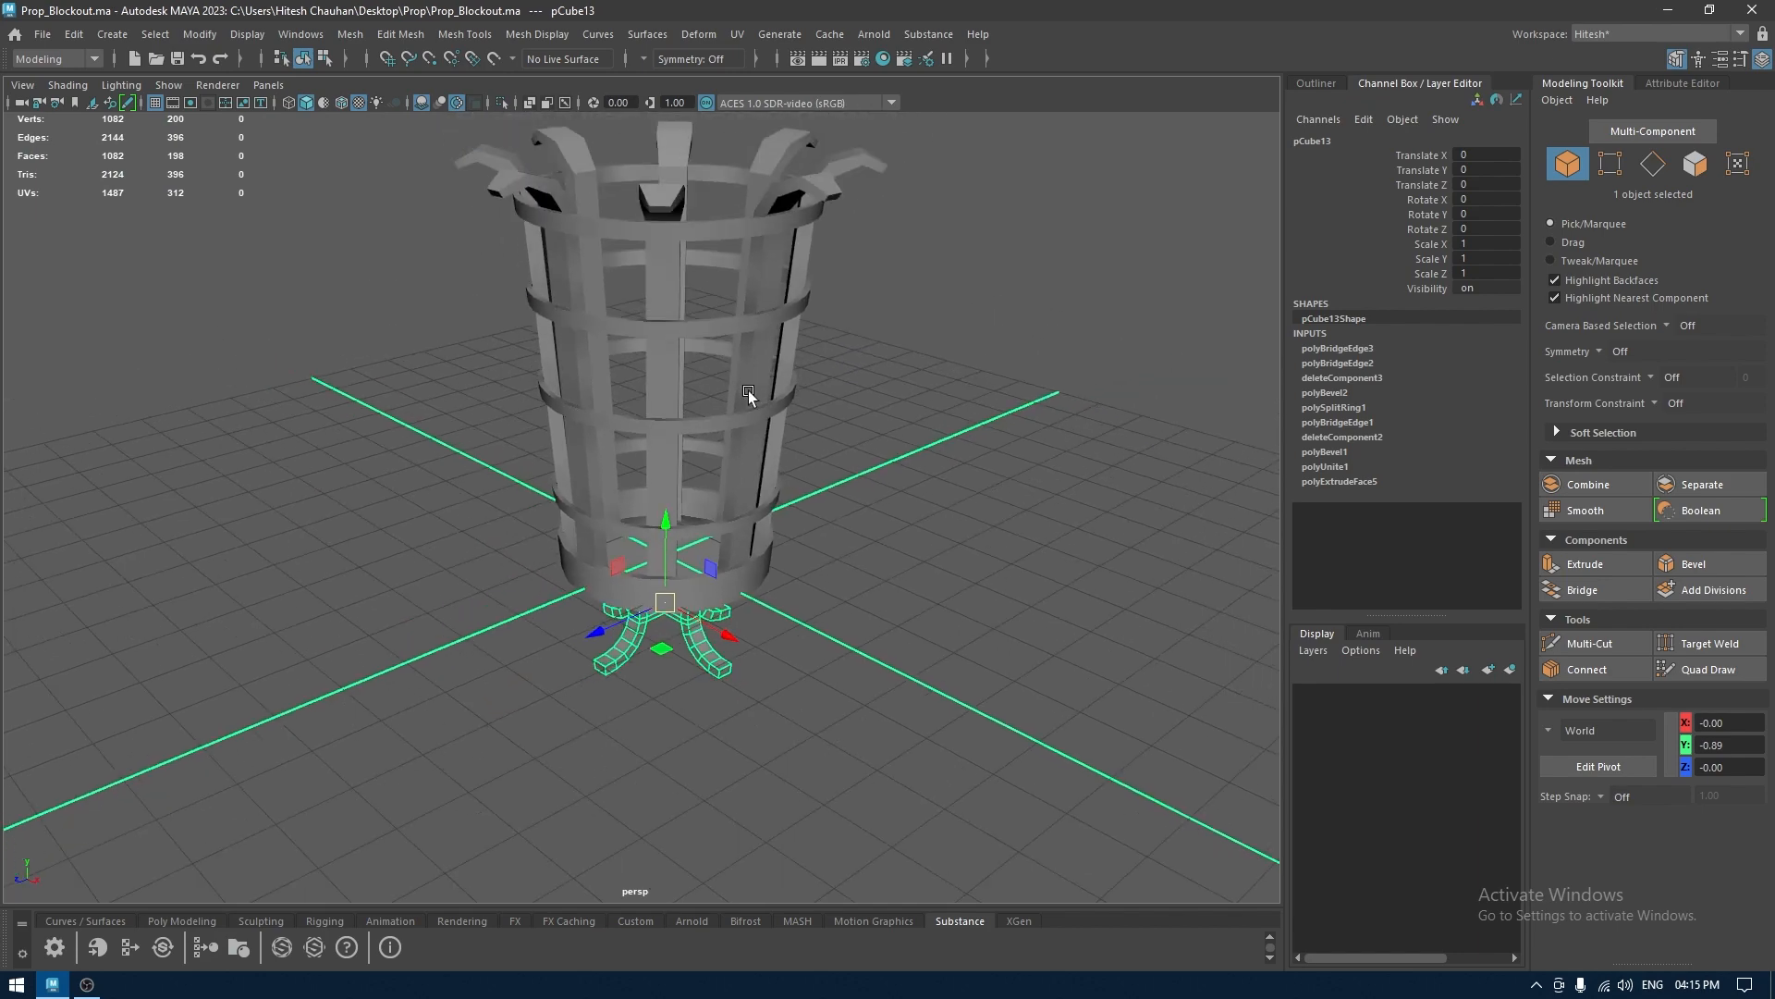
{"action": "left_click_drag", "start_coordinate": [749, 392], "coordinate": [752, 482], "text": "alt"}
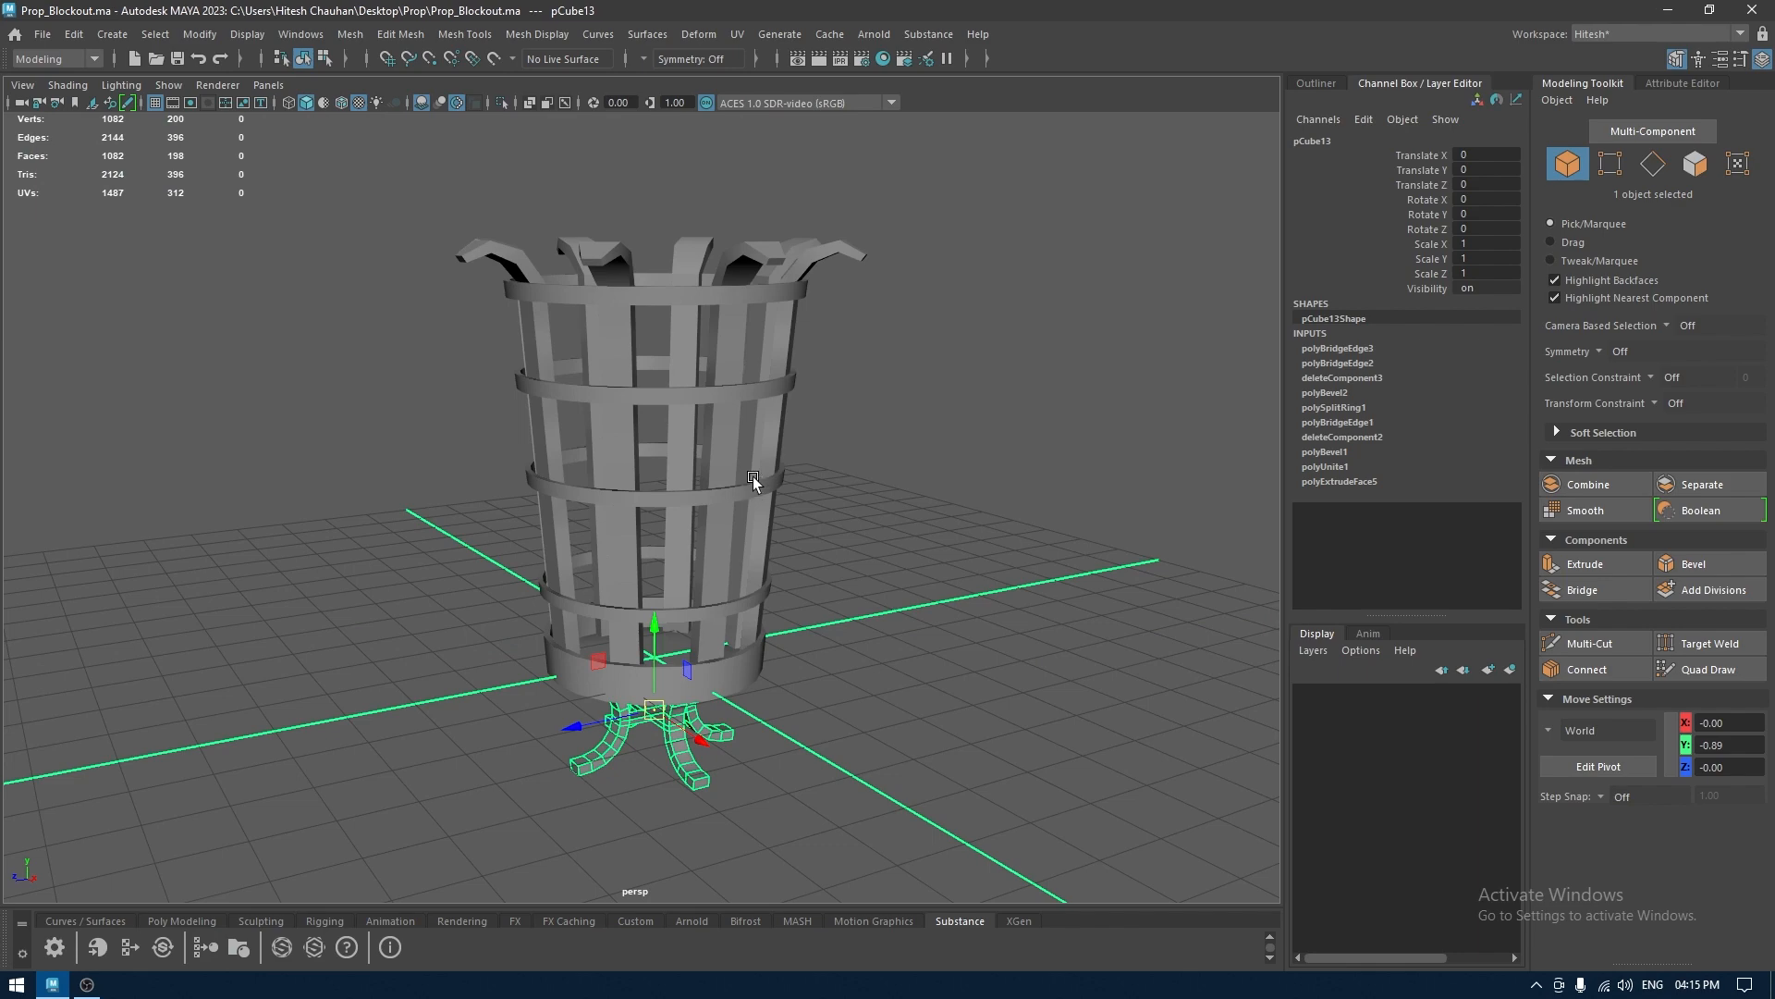
Scale the leg stand uniformly to about 1.092 and lower it to a Translate Y of about -0.055
{"action": "left_click", "coordinate": [940, 614]}
{"action": "left_click_drag", "start_coordinate": [940, 614], "coordinate": [907, 428], "text": "alt"}
{"action": "key", "text": "space"}
{"action": "right_click_drag", "start_coordinate": [852, 435], "coordinate": [787, 261], "text": "alt"}
{"action": "scroll", "coordinate": [627, 492], "scroll_direction": "up", "scroll_amount": 5}
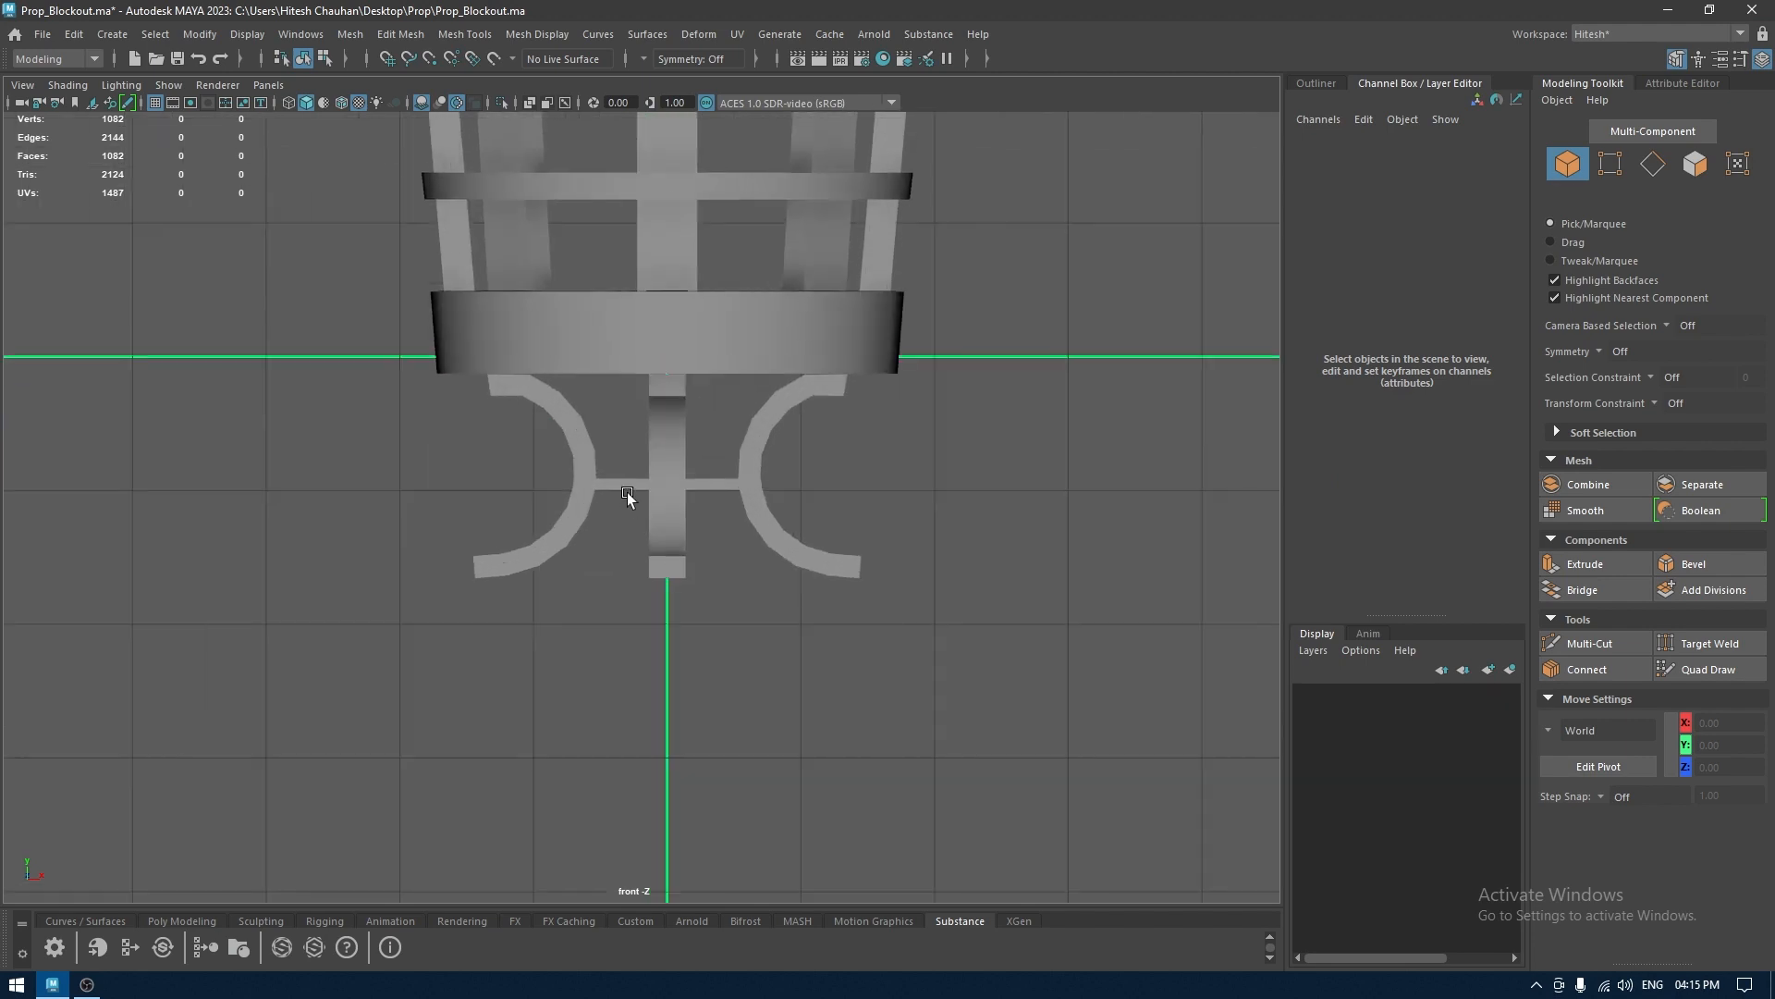
{"action": "left_click", "coordinate": [682, 433]}
{"action": "key", "text": "r"}
{"action": "left_click_drag", "start_coordinate": [678, 480], "coordinate": [731, 479]}
{"action": "key", "text": "w"}
{"action": "left_click_drag", "start_coordinate": [667, 393], "coordinate": [682, 301]}
{"action": "key", "text": "space"}
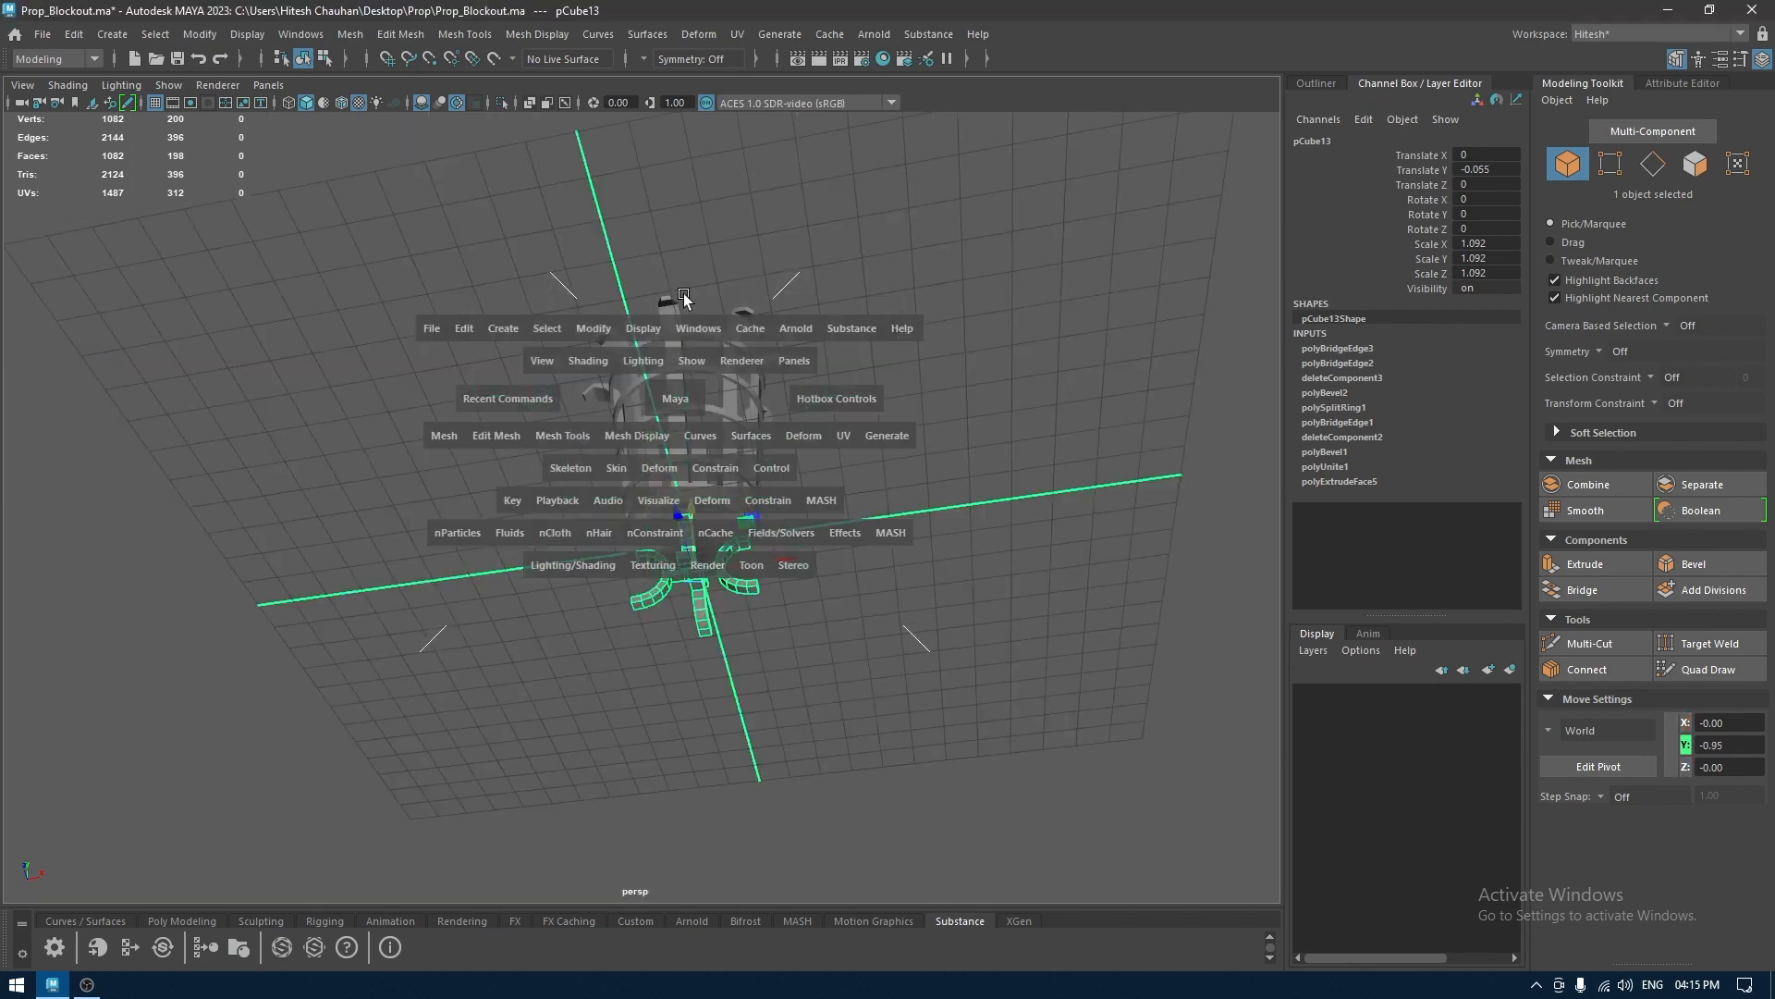
Combine the basket's base tray, rings and hooked posts into one mesh, leaving out the leg stand
{"action": "left_click", "coordinate": [812, 426]}
{"action": "left_click_drag", "start_coordinate": [812, 425], "coordinate": [828, 595], "text": "alt"}
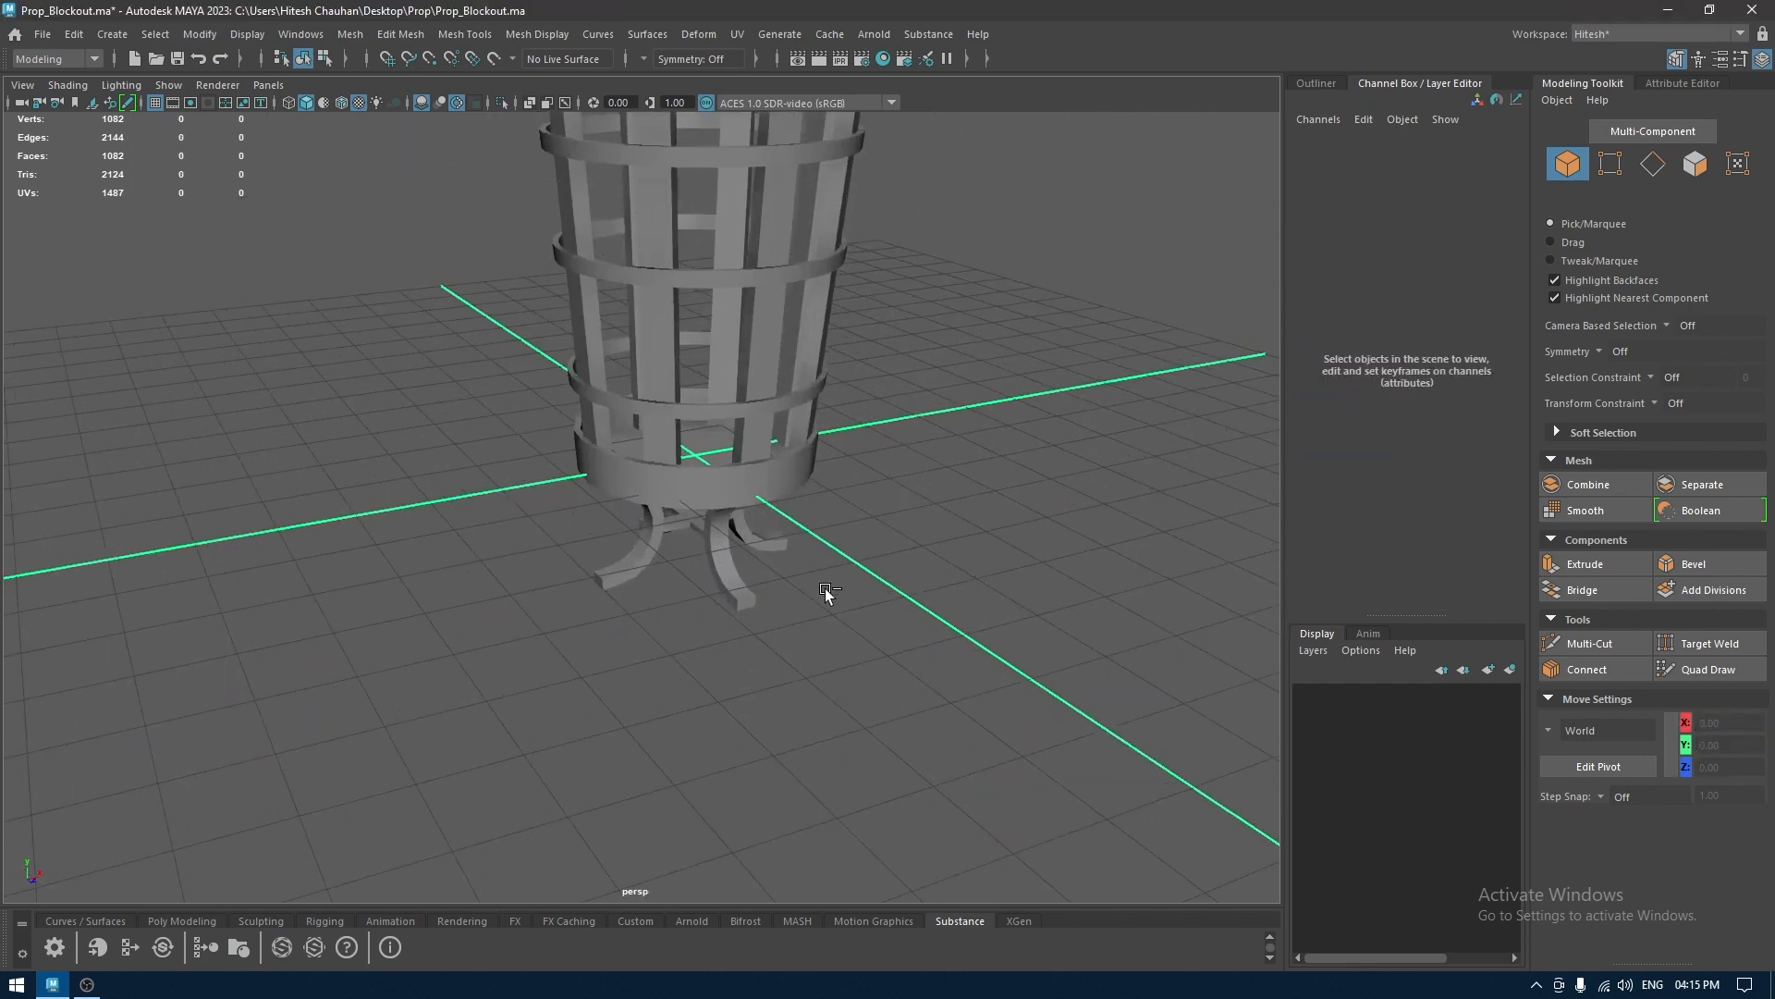
{"action": "left_click_drag", "start_coordinate": [820, 524], "coordinate": [826, 635], "text": "alt"}
{"action": "right_click_drag", "start_coordinate": [825, 635], "coordinate": [807, 571], "text": "alt"}
{"action": "left_click", "coordinate": [780, 599]}
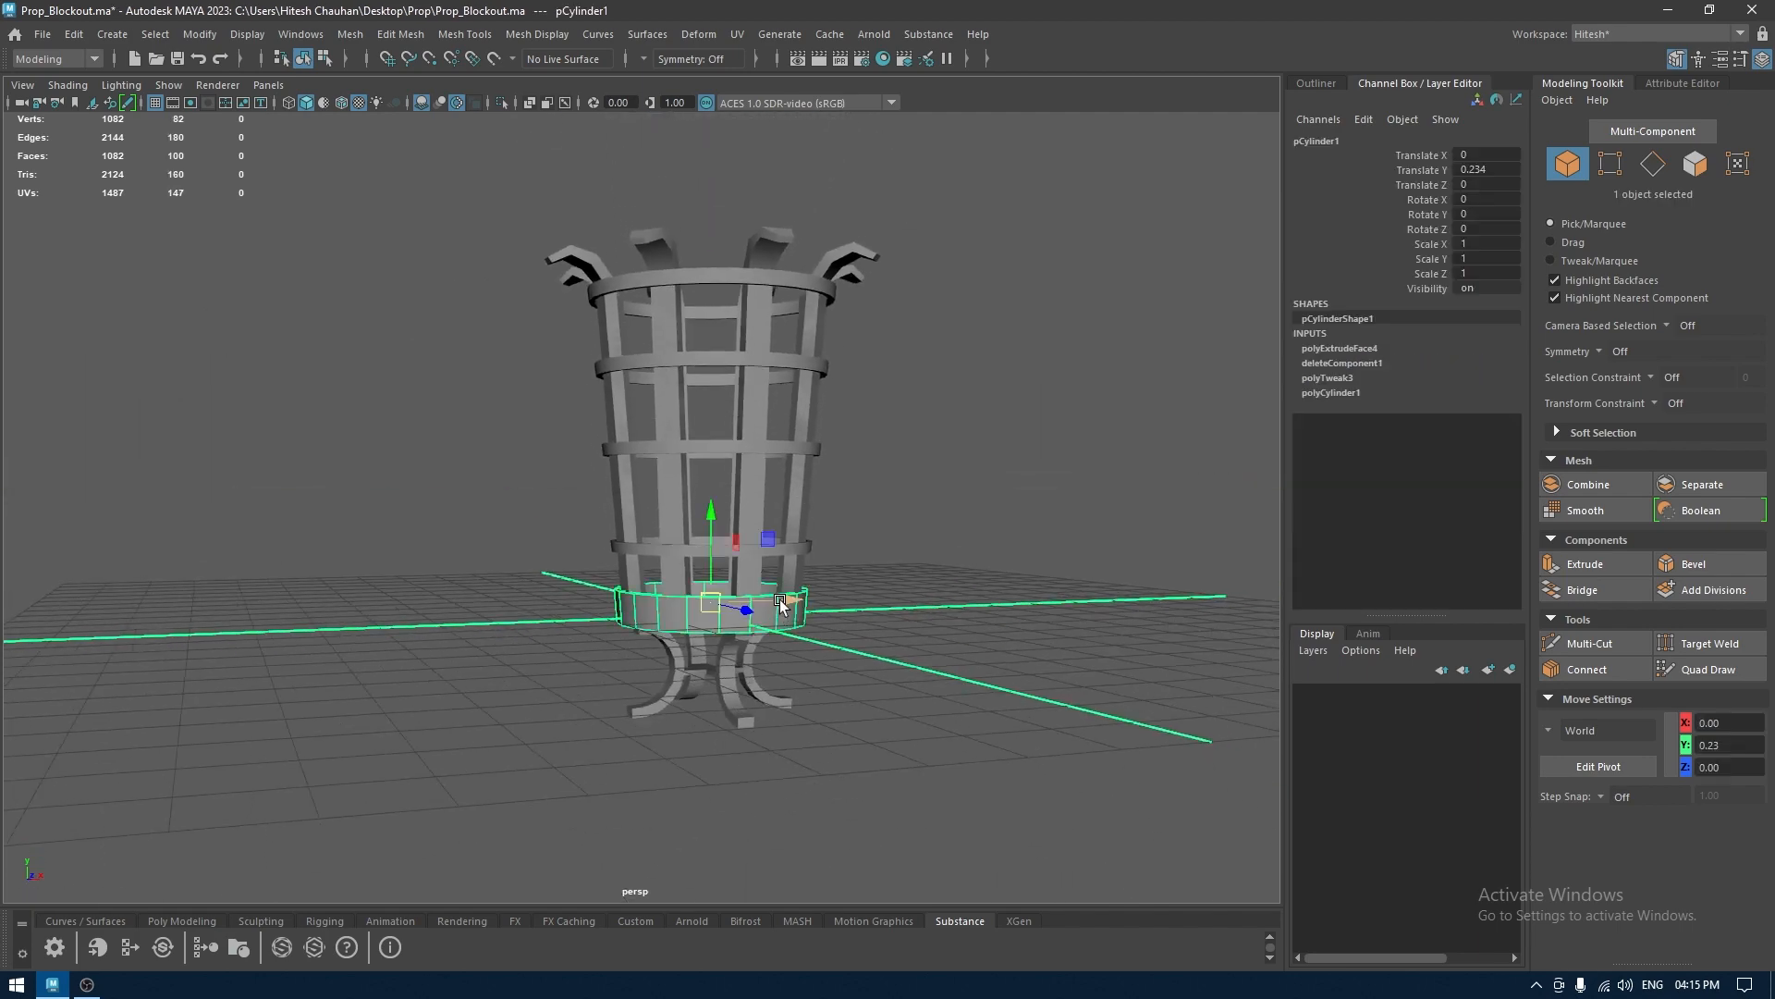
{"action": "key", "text": "space"}
{"action": "left_click_drag", "start_coordinate": [780, 599], "coordinate": [829, 512]}
{"action": "scroll", "coordinate": [829, 511], "scroll_direction": "down", "scroll_amount": 3}
{"action": "left_click_drag", "start_coordinate": [930, 231], "coordinate": [487, 581]}
{"action": "right_click_drag", "start_coordinate": [971, 296], "coordinate": [938, 652], "text": "shift"}
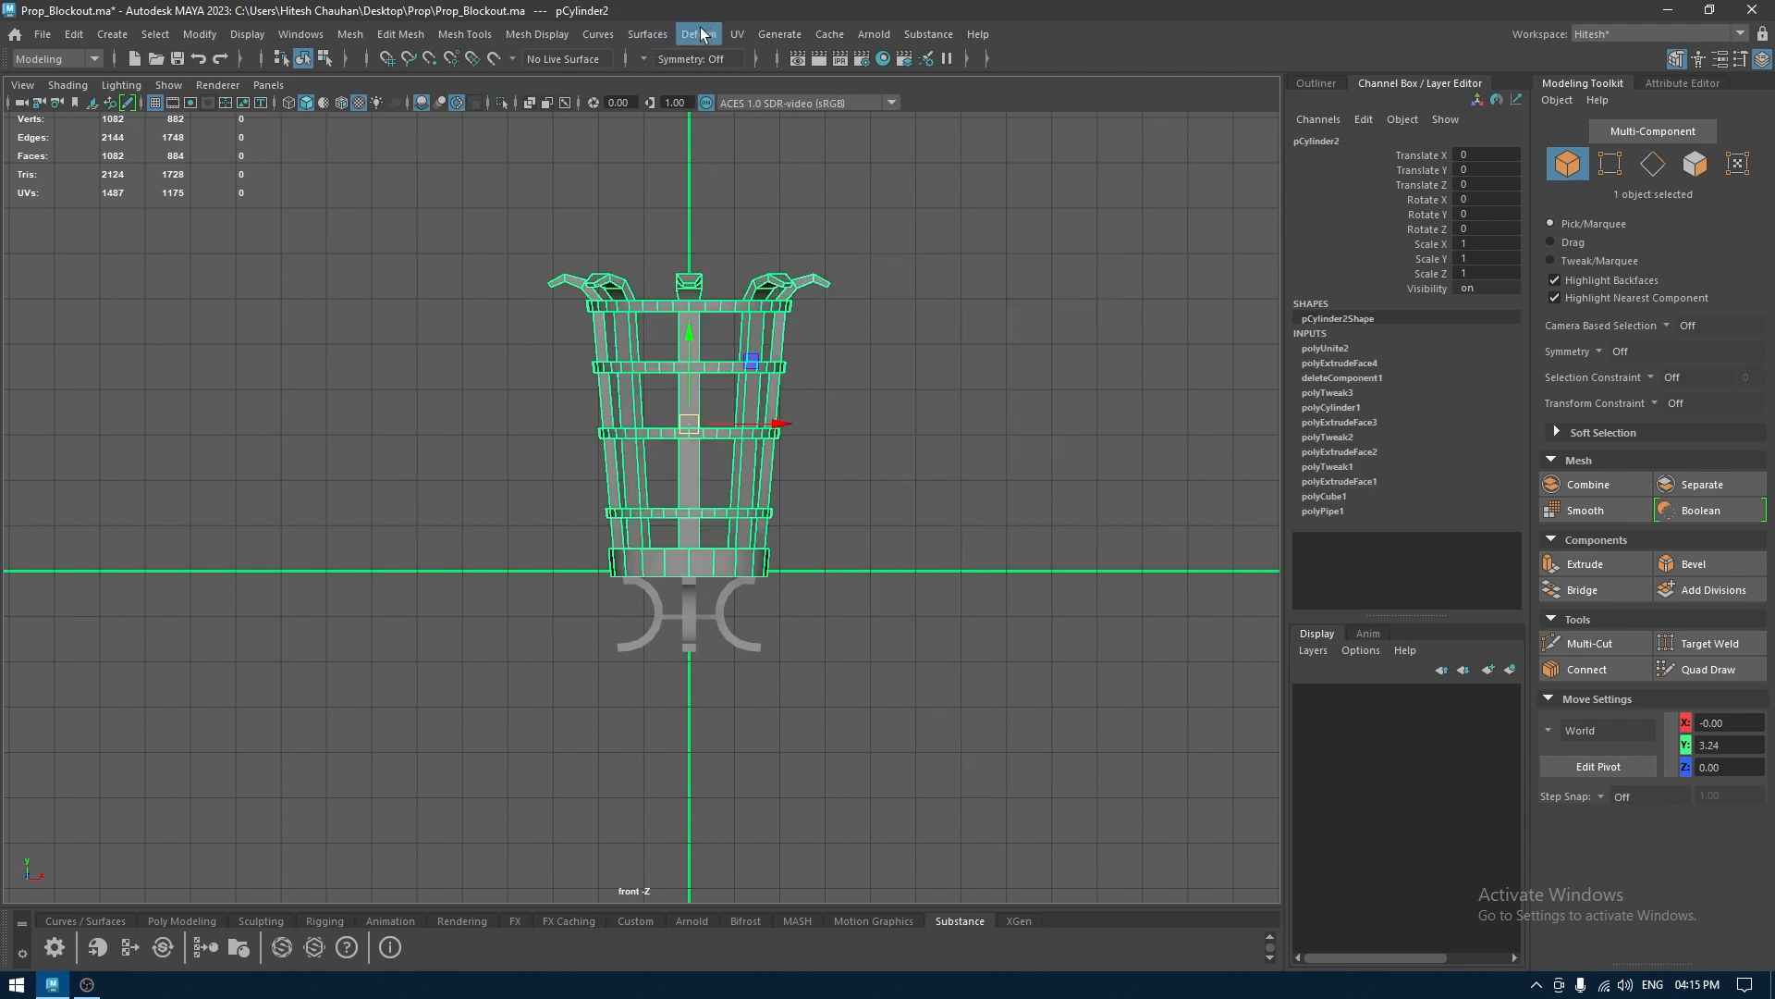
Add a lattice deformer to the combined basket and reduce its T Divisions to 2
{"action": "left_click", "coordinate": [701, 34]}
{"action": "left_click", "coordinate": [735, 185]}
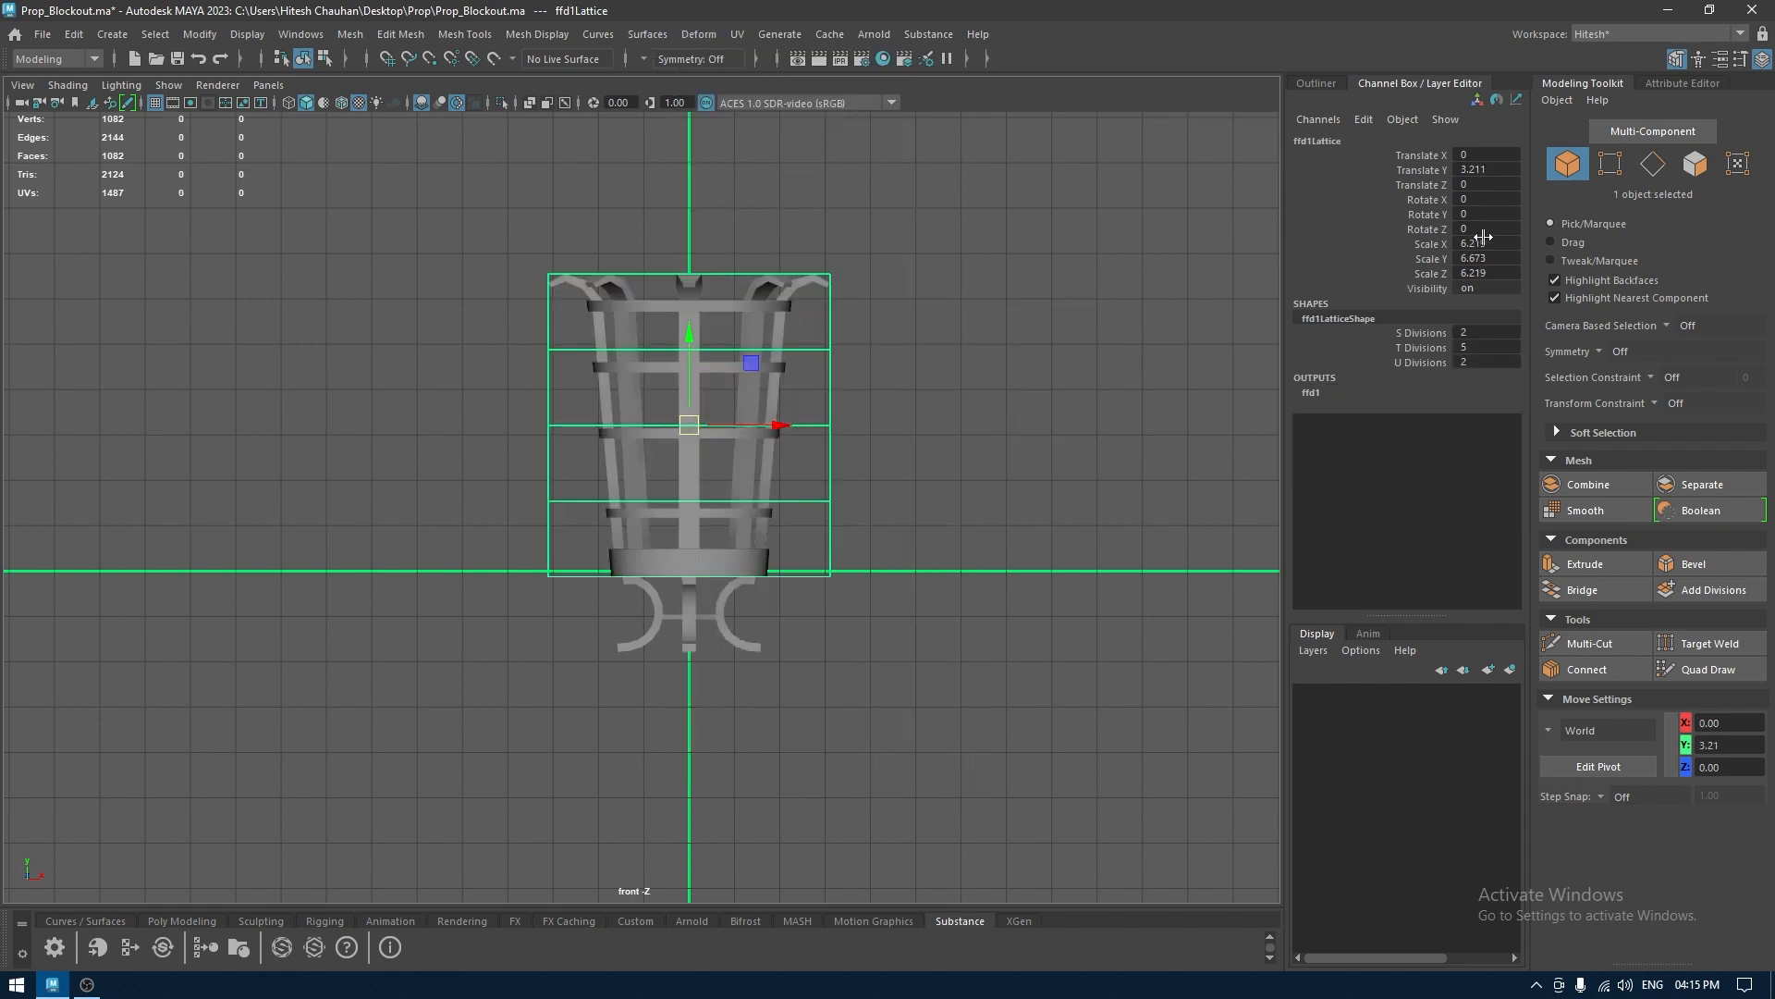
{"action": "left_click", "coordinate": [1429, 346]}
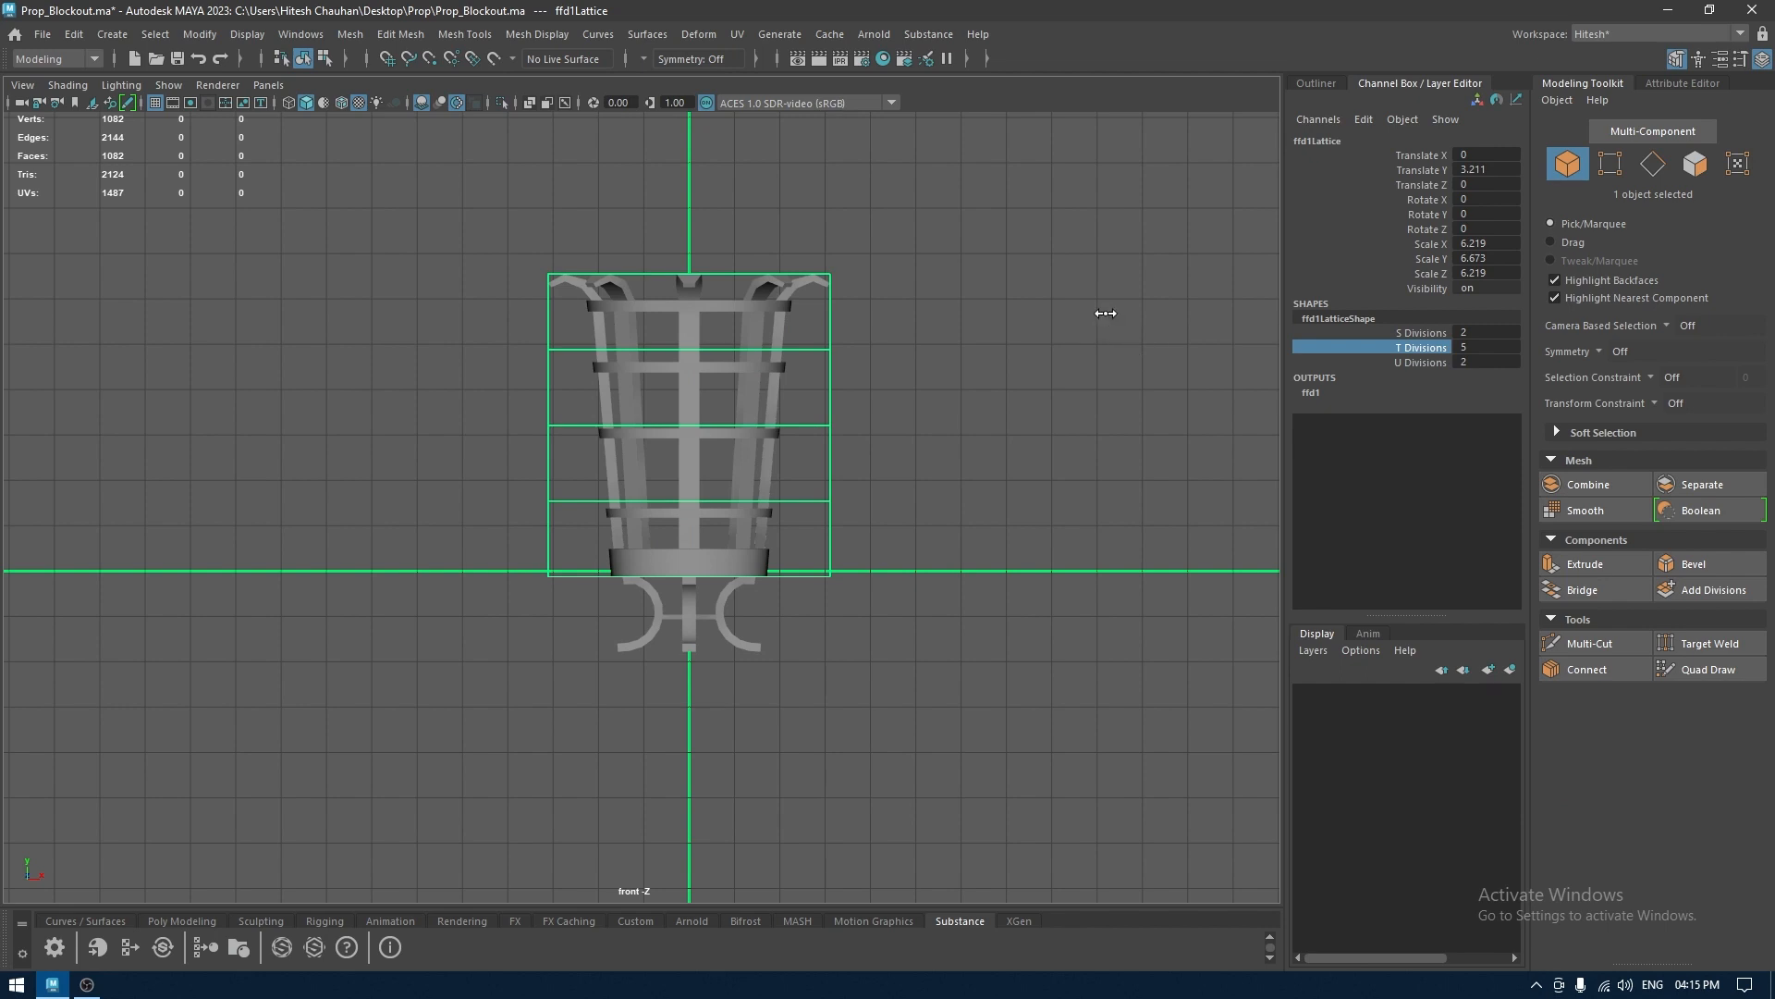
{"action": "middle_click_drag", "start_coordinate": [1105, 313], "coordinate": [574, 319]}
Select the lattice's upper points and scale them outward uniformly to widen the basket's rim slightly
{"action": "right_click_drag", "start_coordinate": [874, 196], "coordinate": [760, 142]}
{"action": "key", "text": "r"}
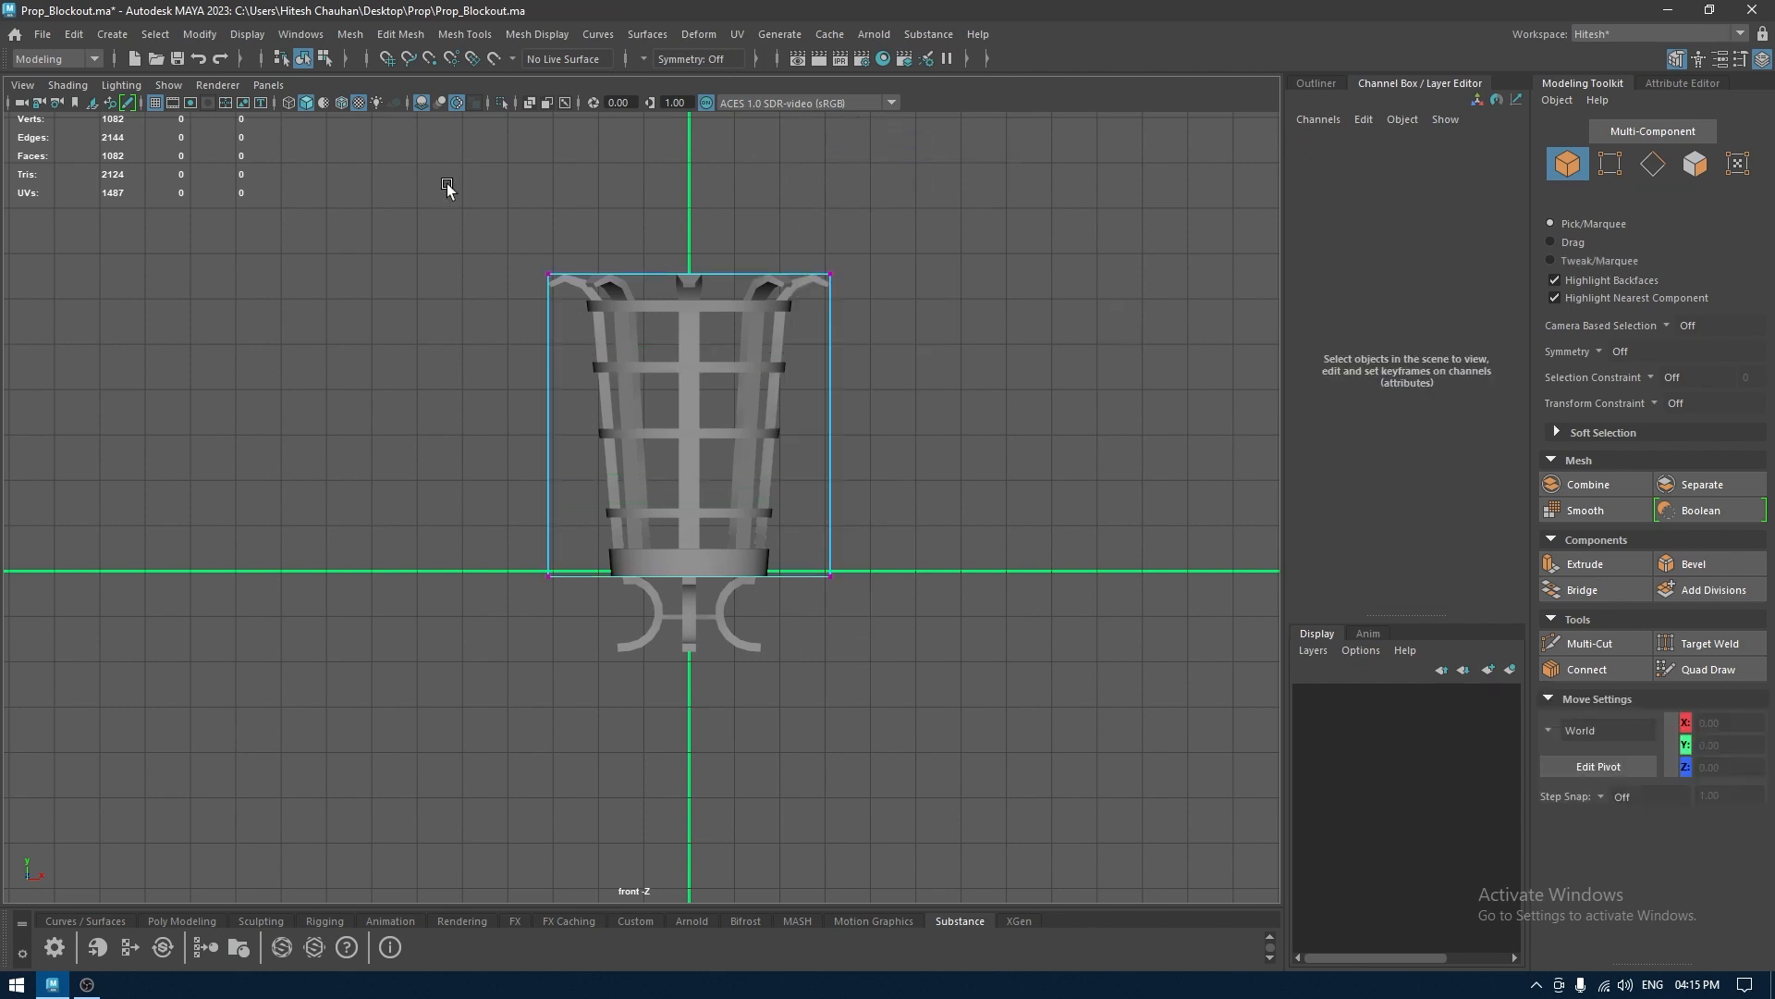
{"action": "left_click_drag", "start_coordinate": [445, 188], "coordinate": [911, 347]}
{"action": "left_click_drag", "start_coordinate": [692, 282], "coordinate": [725, 206]}
{"action": "key", "text": "space"}
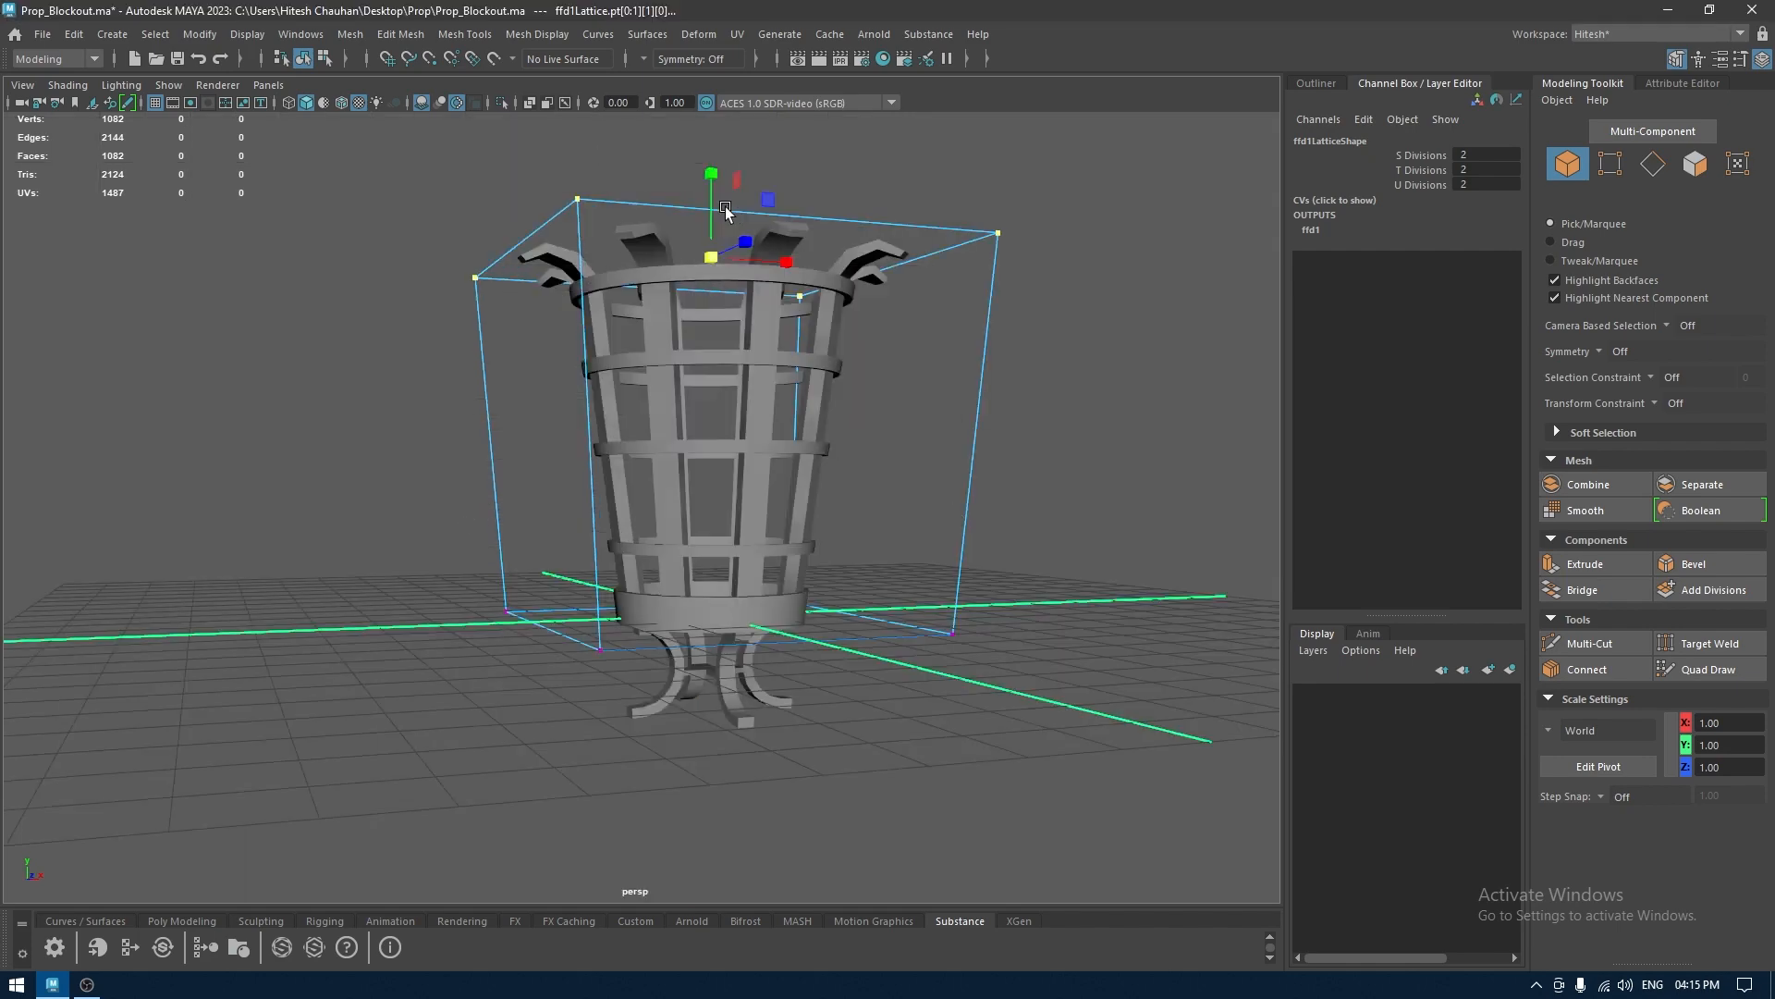
Delete the basket mesh's construction history to bake in the lattice deformation, and reselect the basket
{"action": "left_click_drag", "start_coordinate": [739, 319], "coordinate": [684, 334], "text": "alt"}
{"action": "key", "text": "f"}
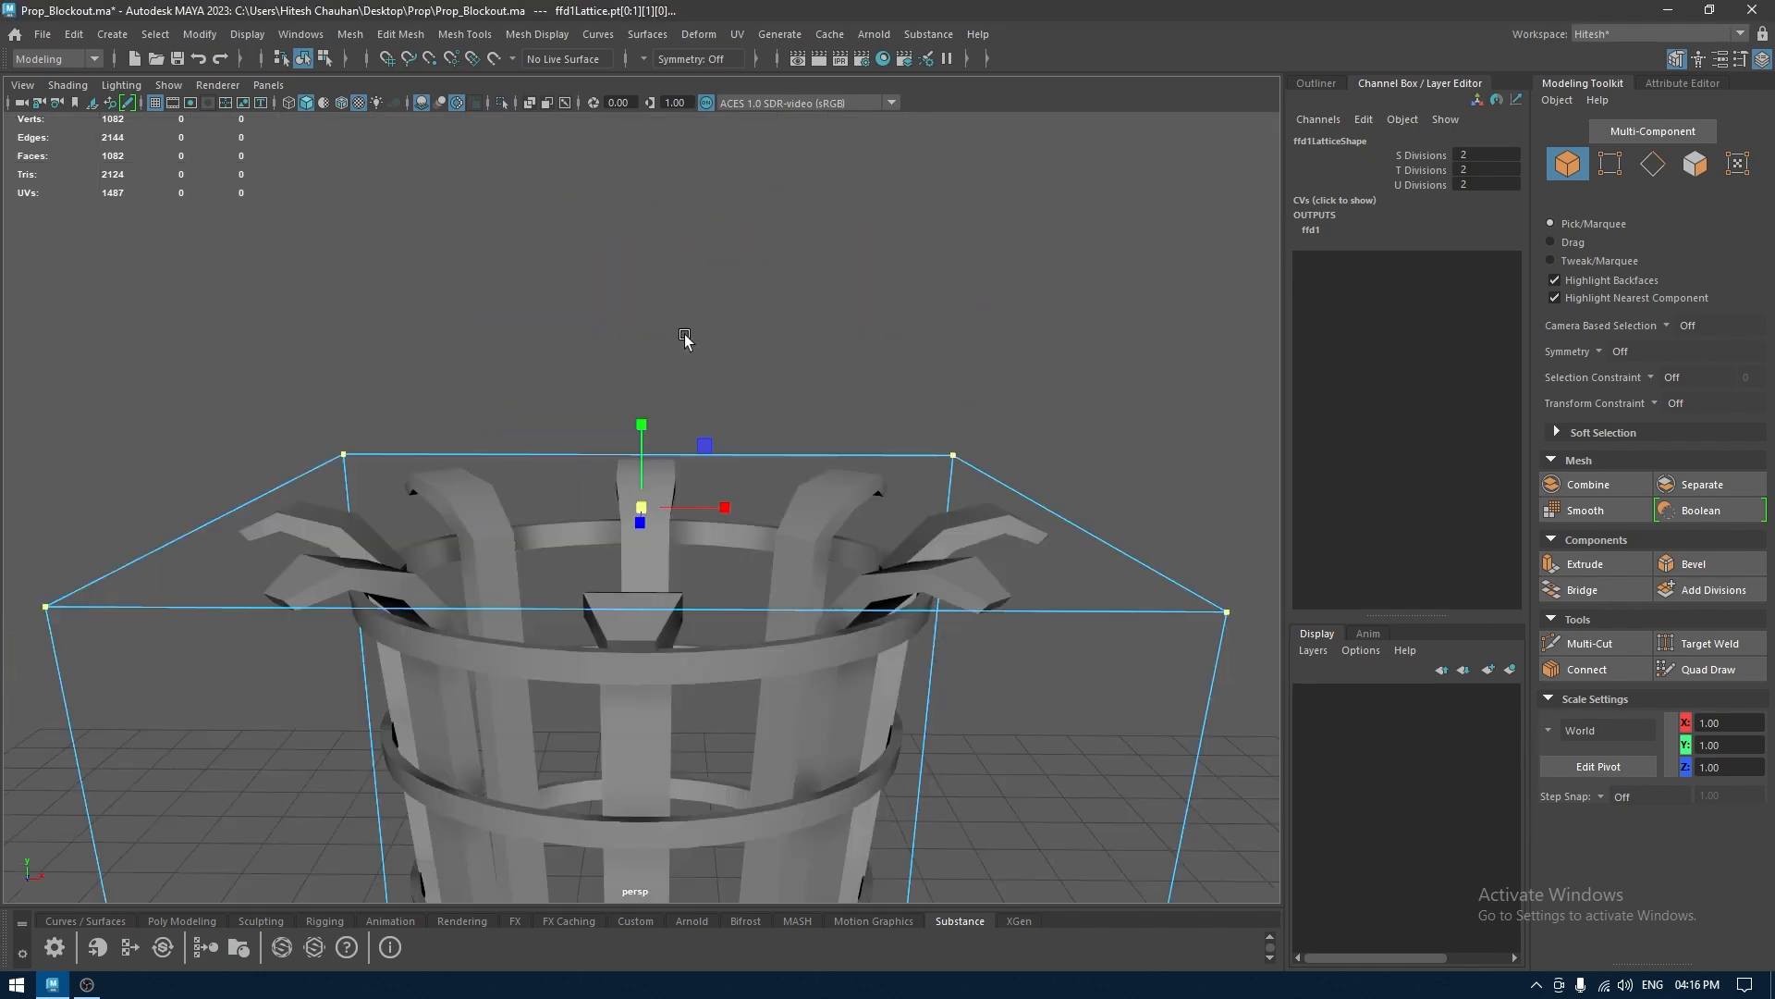
{"action": "right_click_drag", "start_coordinate": [729, 418], "coordinate": [816, 393]}
{"action": "left_click", "coordinate": [834, 504]}
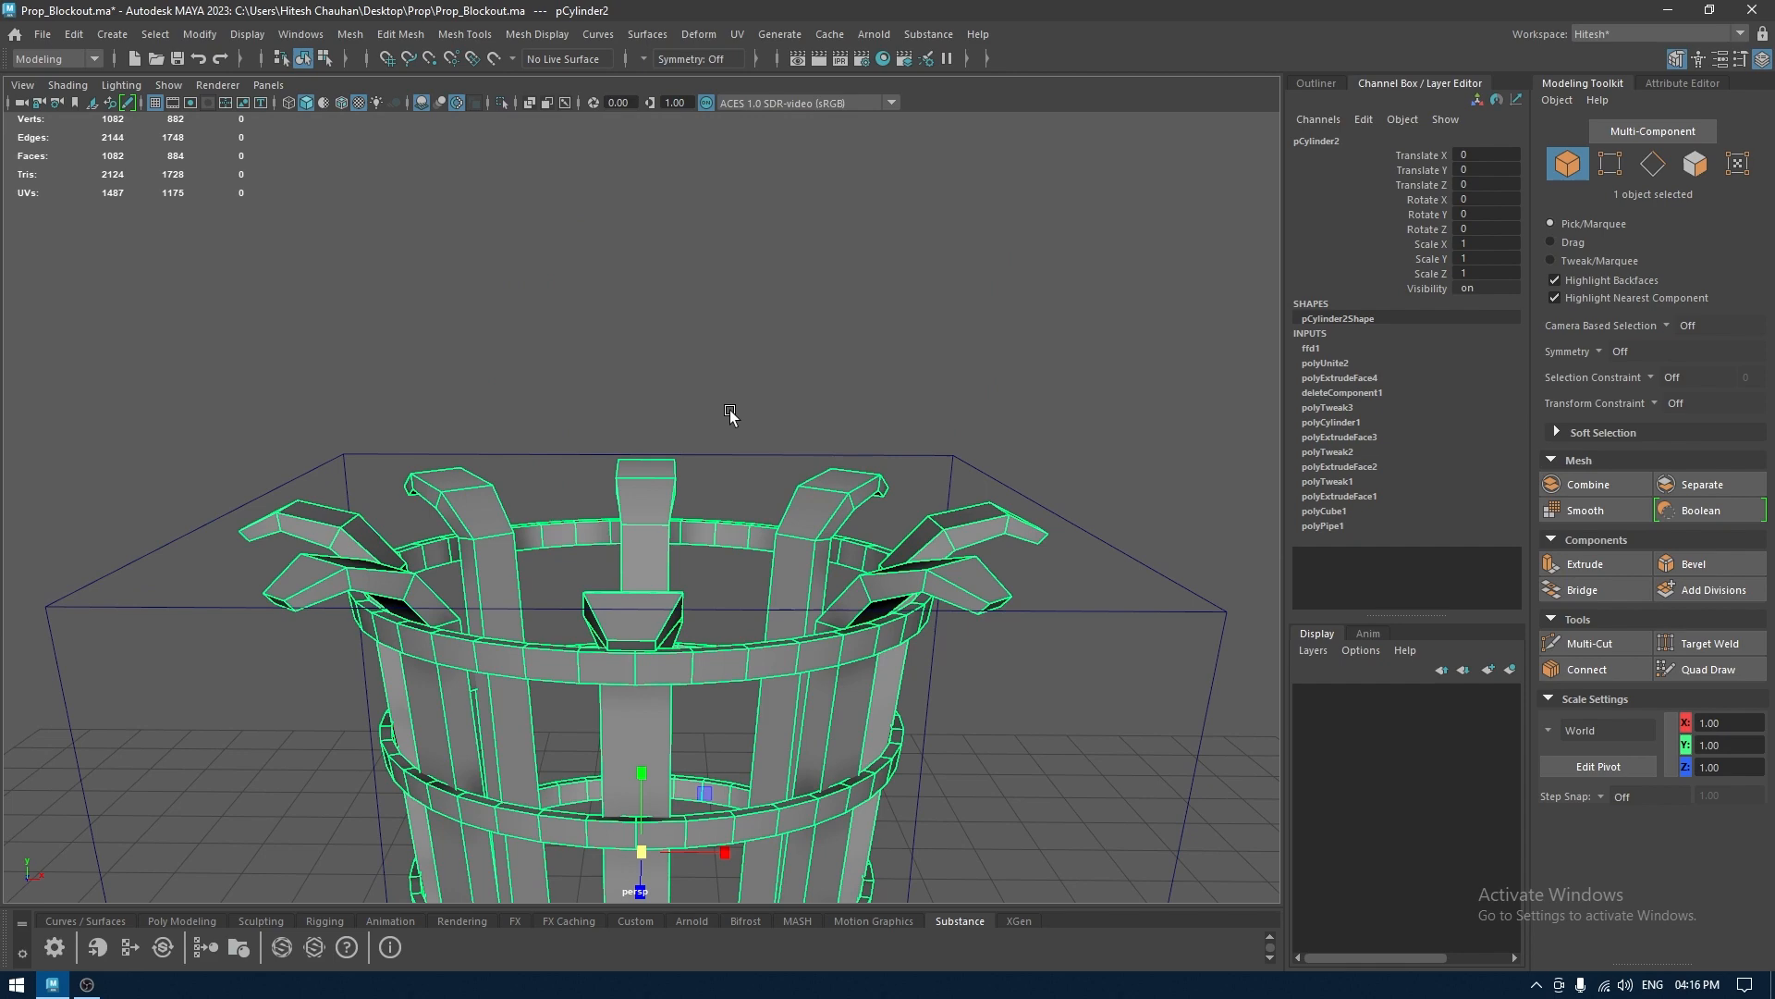
{"action": "left_click", "coordinate": [86, 37]}
{"action": "mouse_move", "coordinate": [181, 252]}
{"action": "left_click", "coordinate": [379, 255]}
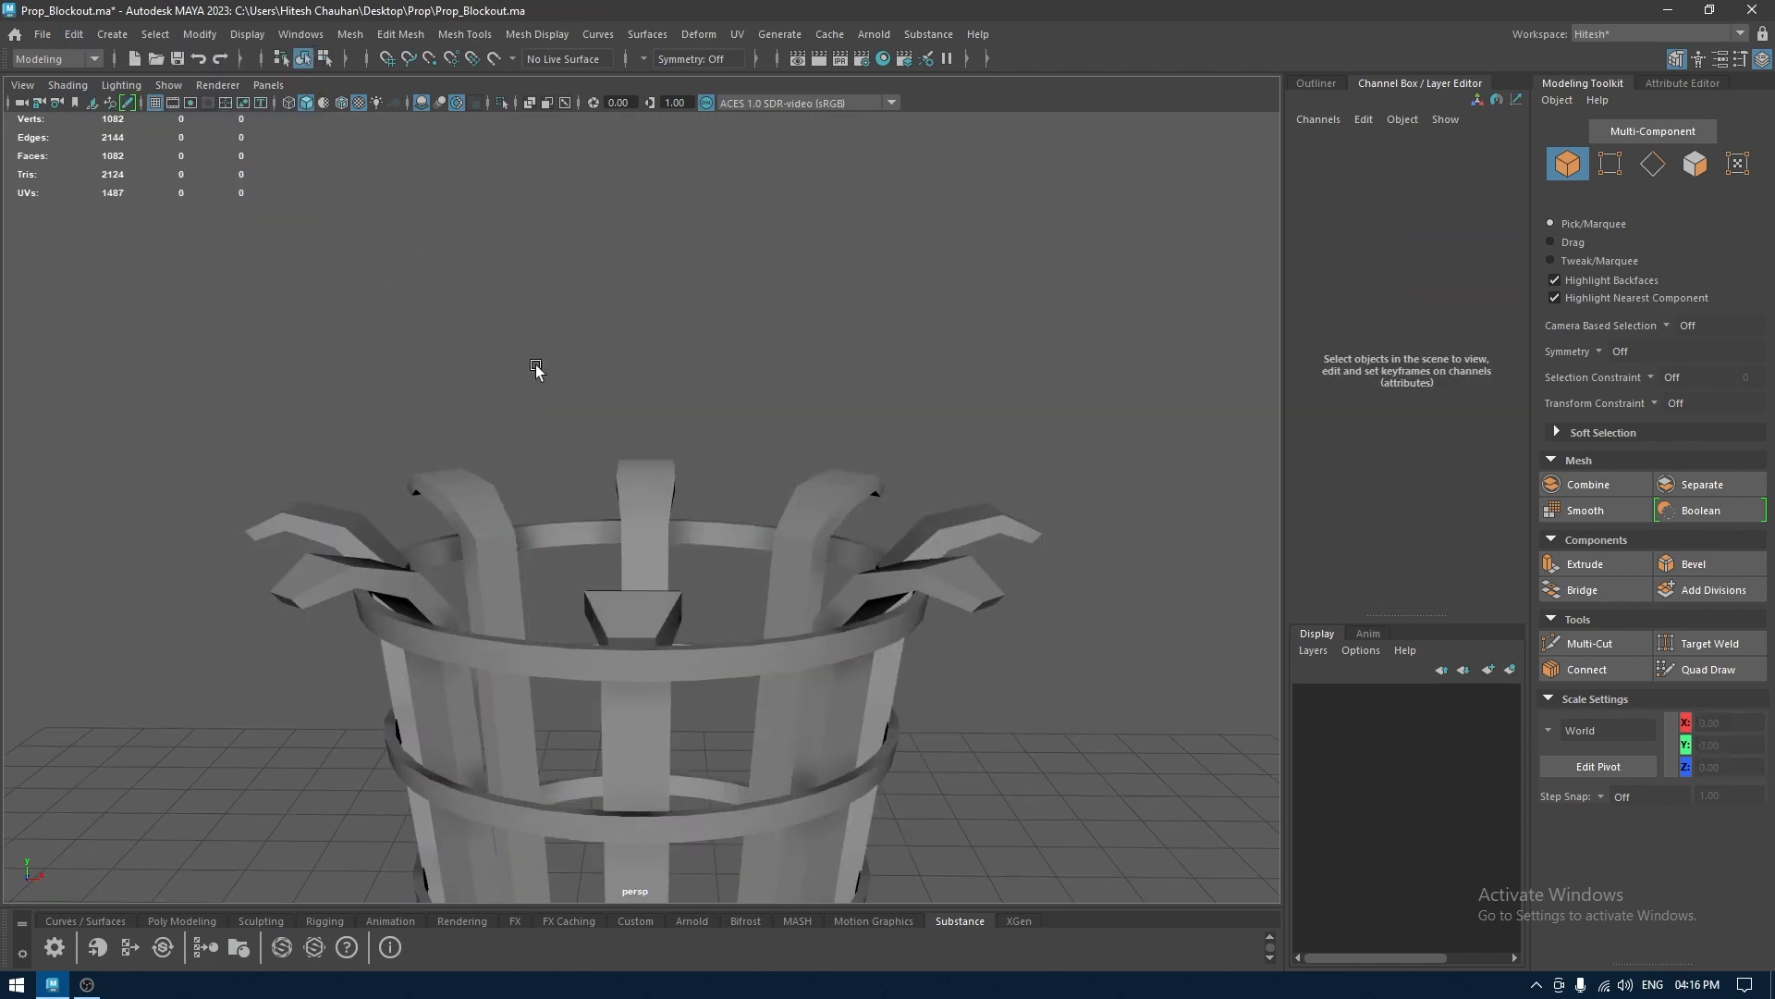
{"action": "left_click_drag", "start_coordinate": [535, 369], "coordinate": [682, 556], "text": "alt"}
{"action": "left_click", "coordinate": [655, 407]}
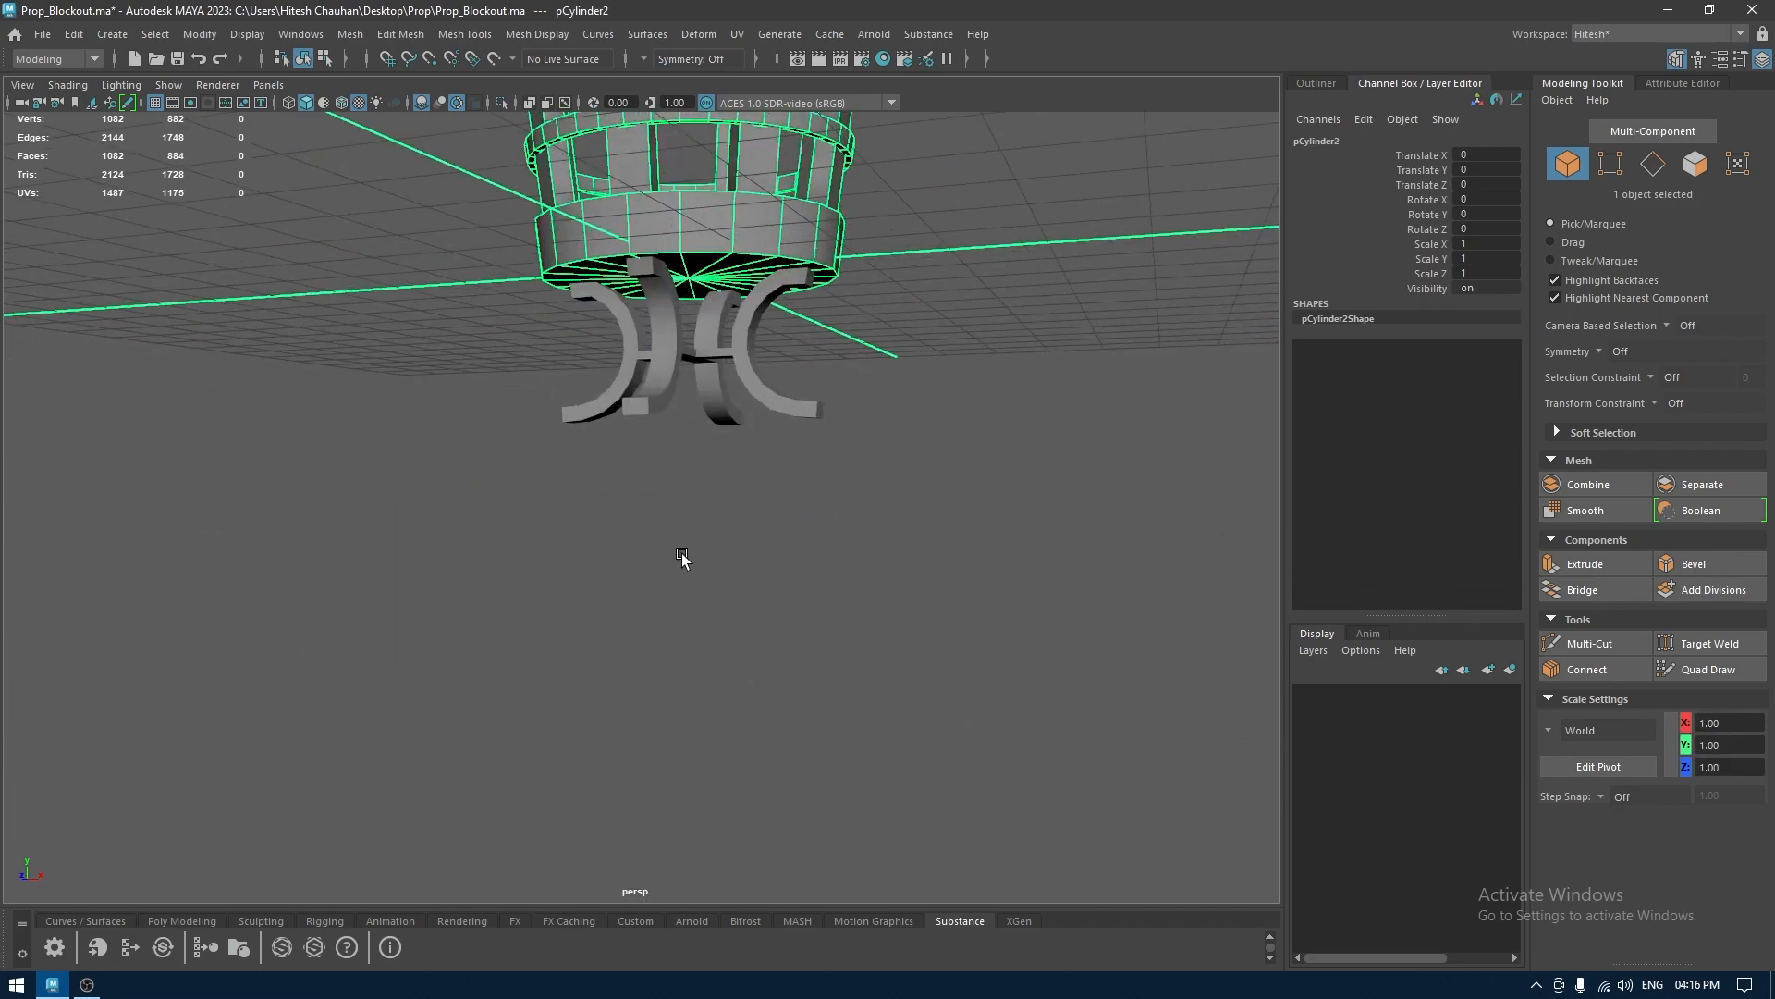
Save the scene and hide every object except the four-legged stand
{"action": "left_click", "coordinate": [665, 333]}
{"action": "key", "text": "f"}
{"action": "key", "text": "ctrl+s"}
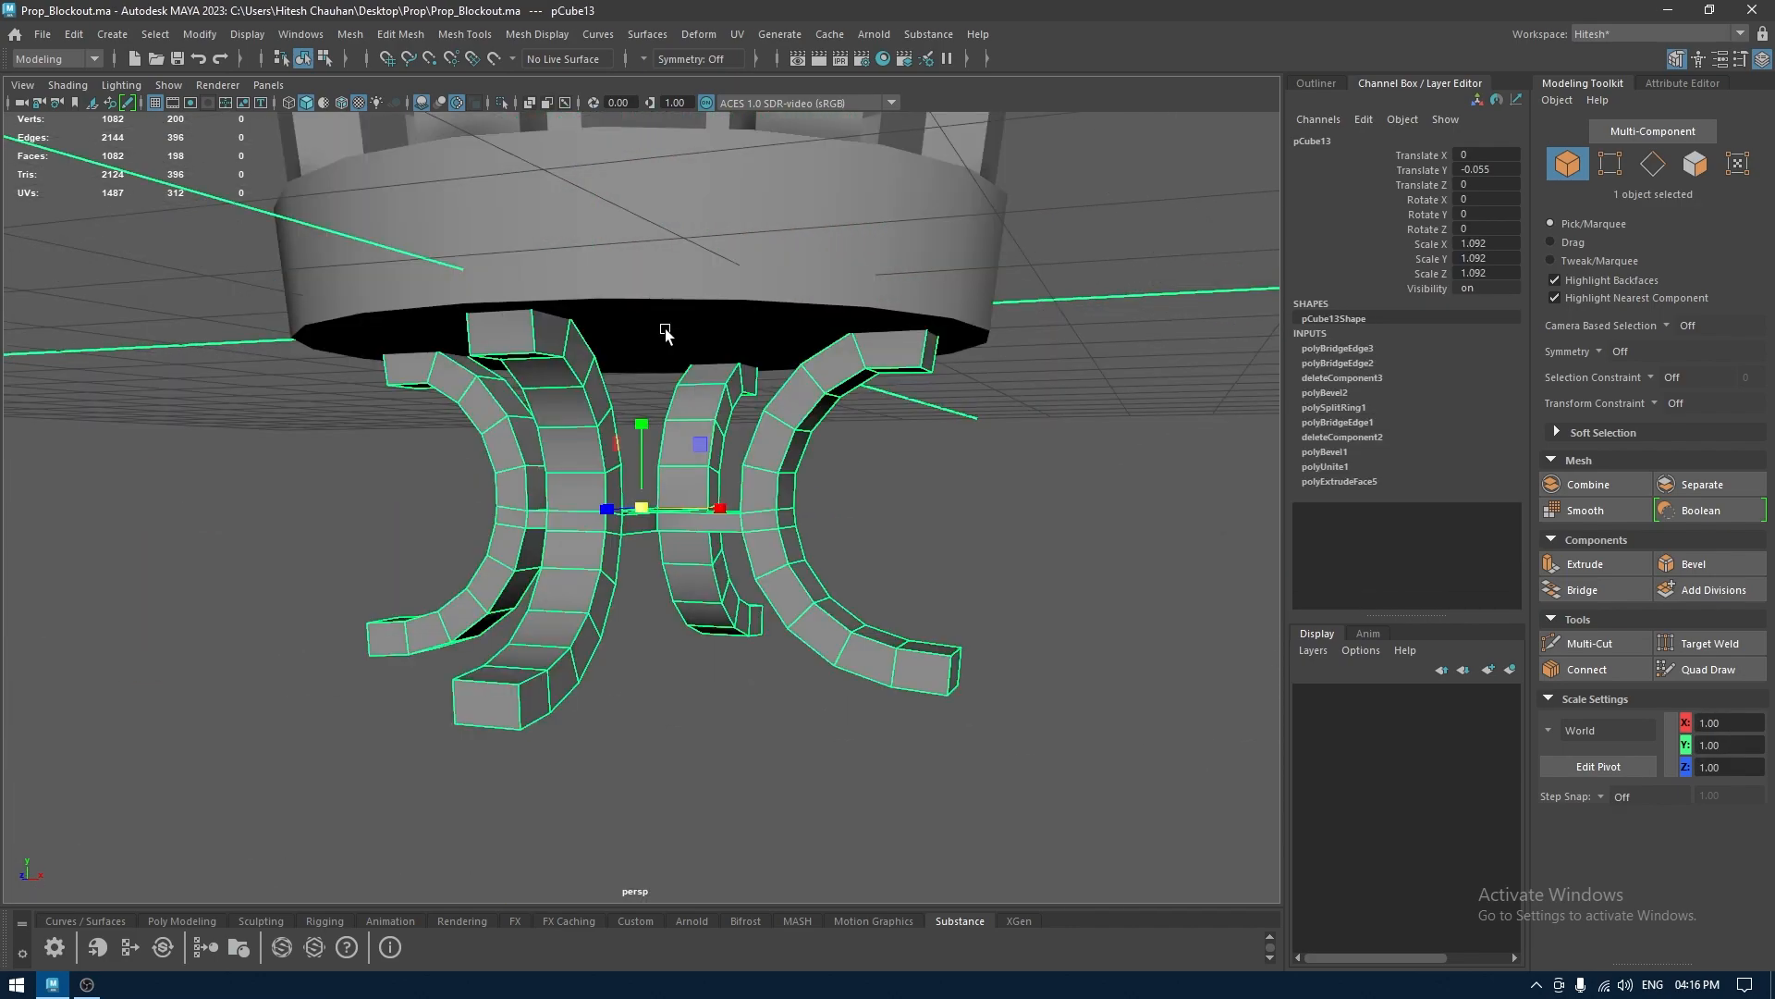
{"action": "key", "text": "alt+h"}
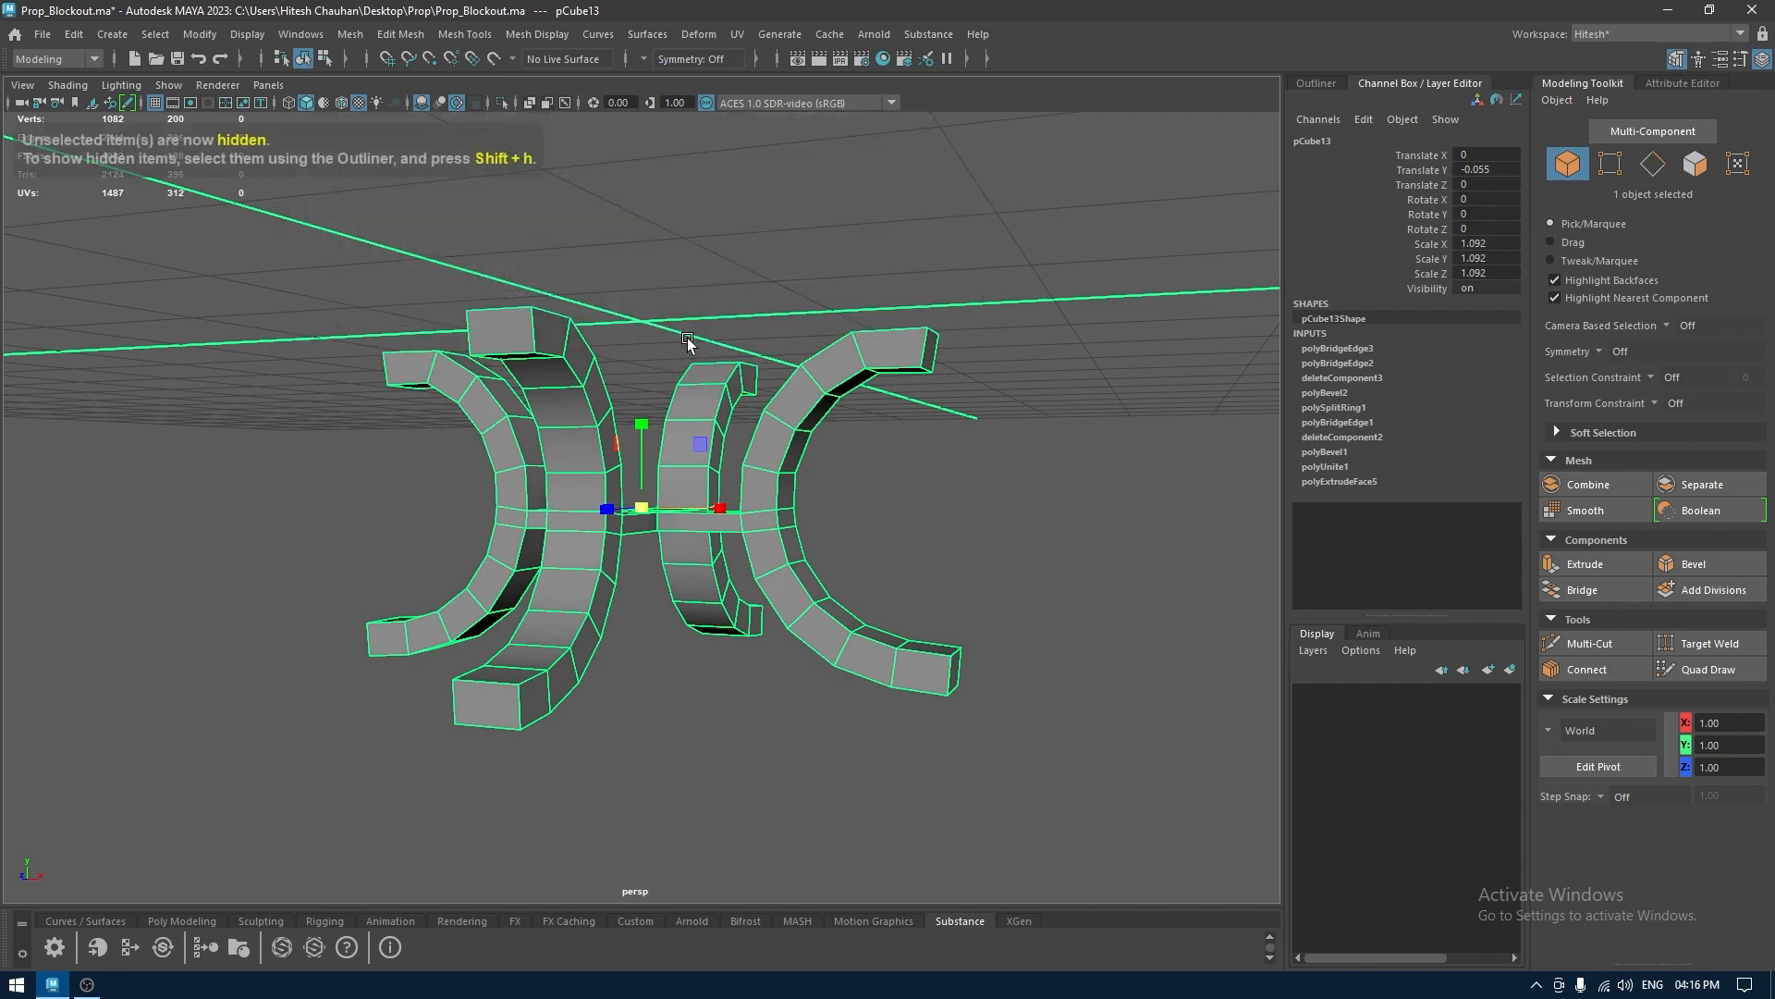
In edge mode, select the first lengthwise corner edge loops along the curved legs of the stand
{"action": "left_click_drag", "start_coordinate": [686, 336], "coordinate": [956, 255], "text": "alt"}
{"action": "right_click_drag", "start_coordinate": [956, 252], "coordinate": [962, 129]}
{"action": "left_click_drag", "start_coordinate": [860, 257], "coordinate": [885, 186], "text": "alt"}
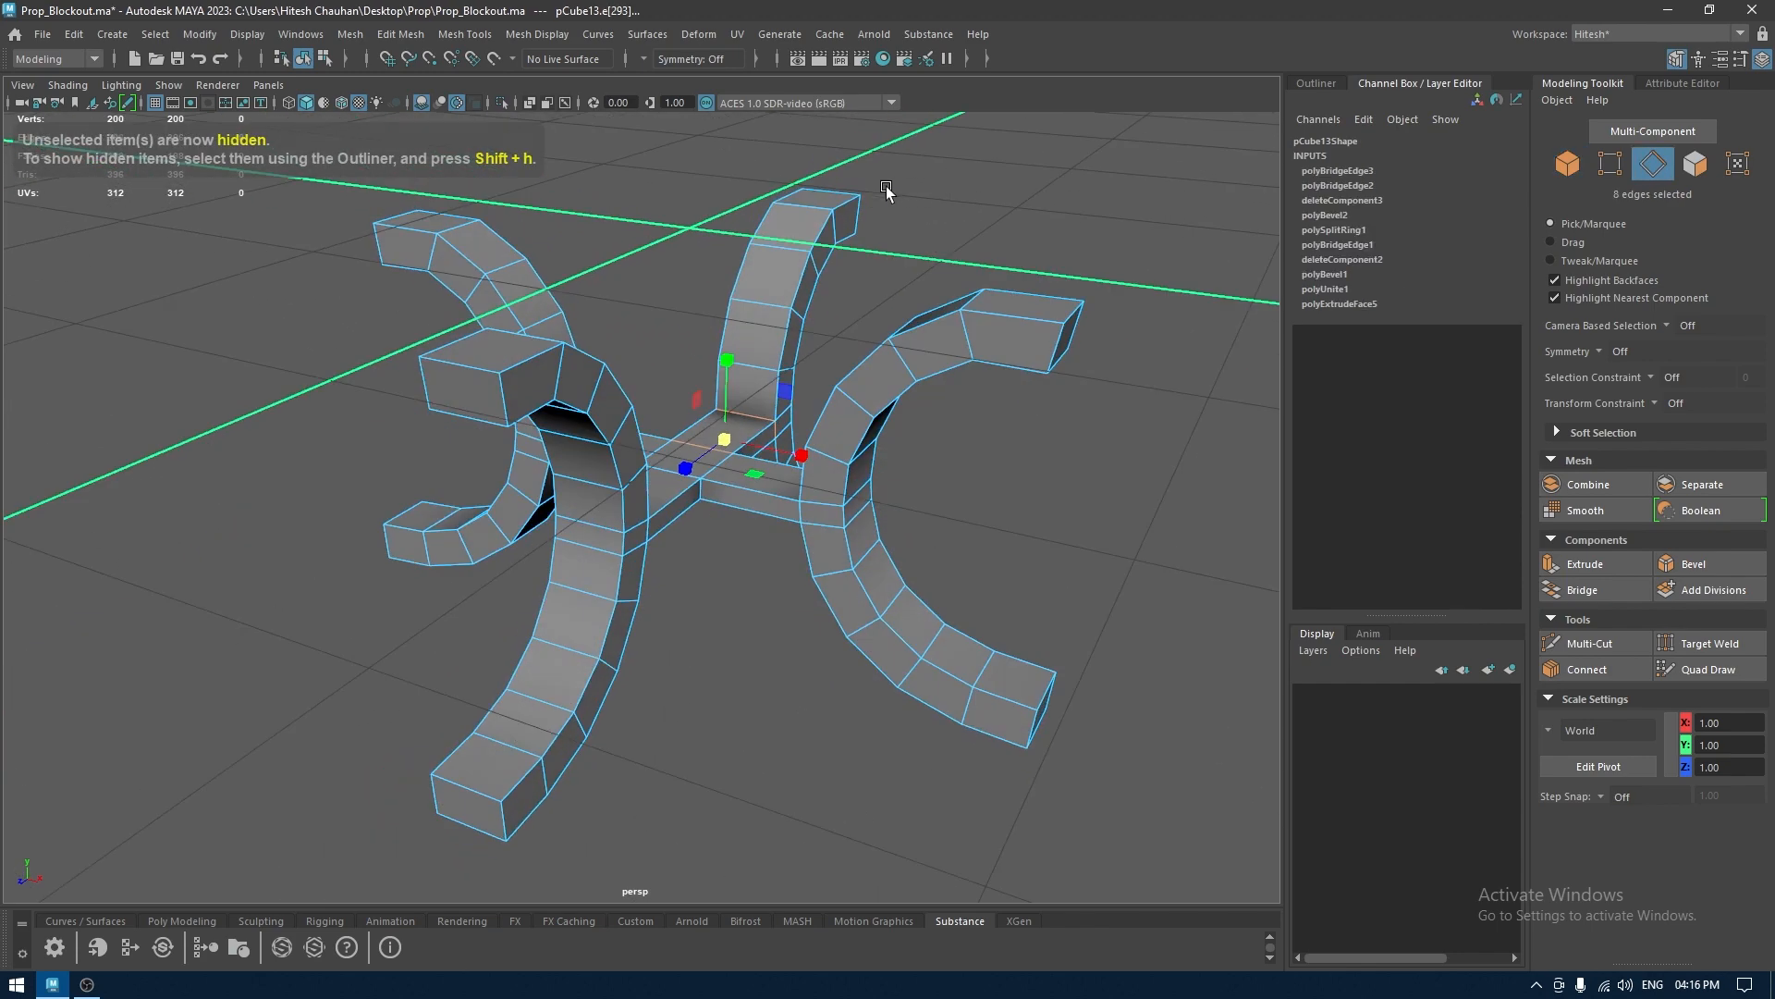
{"action": "double_click", "coordinate": [768, 216], "text": "shift"}
{"action": "right_click_drag", "start_coordinate": [769, 216], "coordinate": [767, 431]}
{"action": "left_click_drag", "start_coordinate": [767, 431], "coordinate": [873, 358], "text": "alt"}
{"action": "double_click", "coordinate": [871, 355], "text": "shift"}
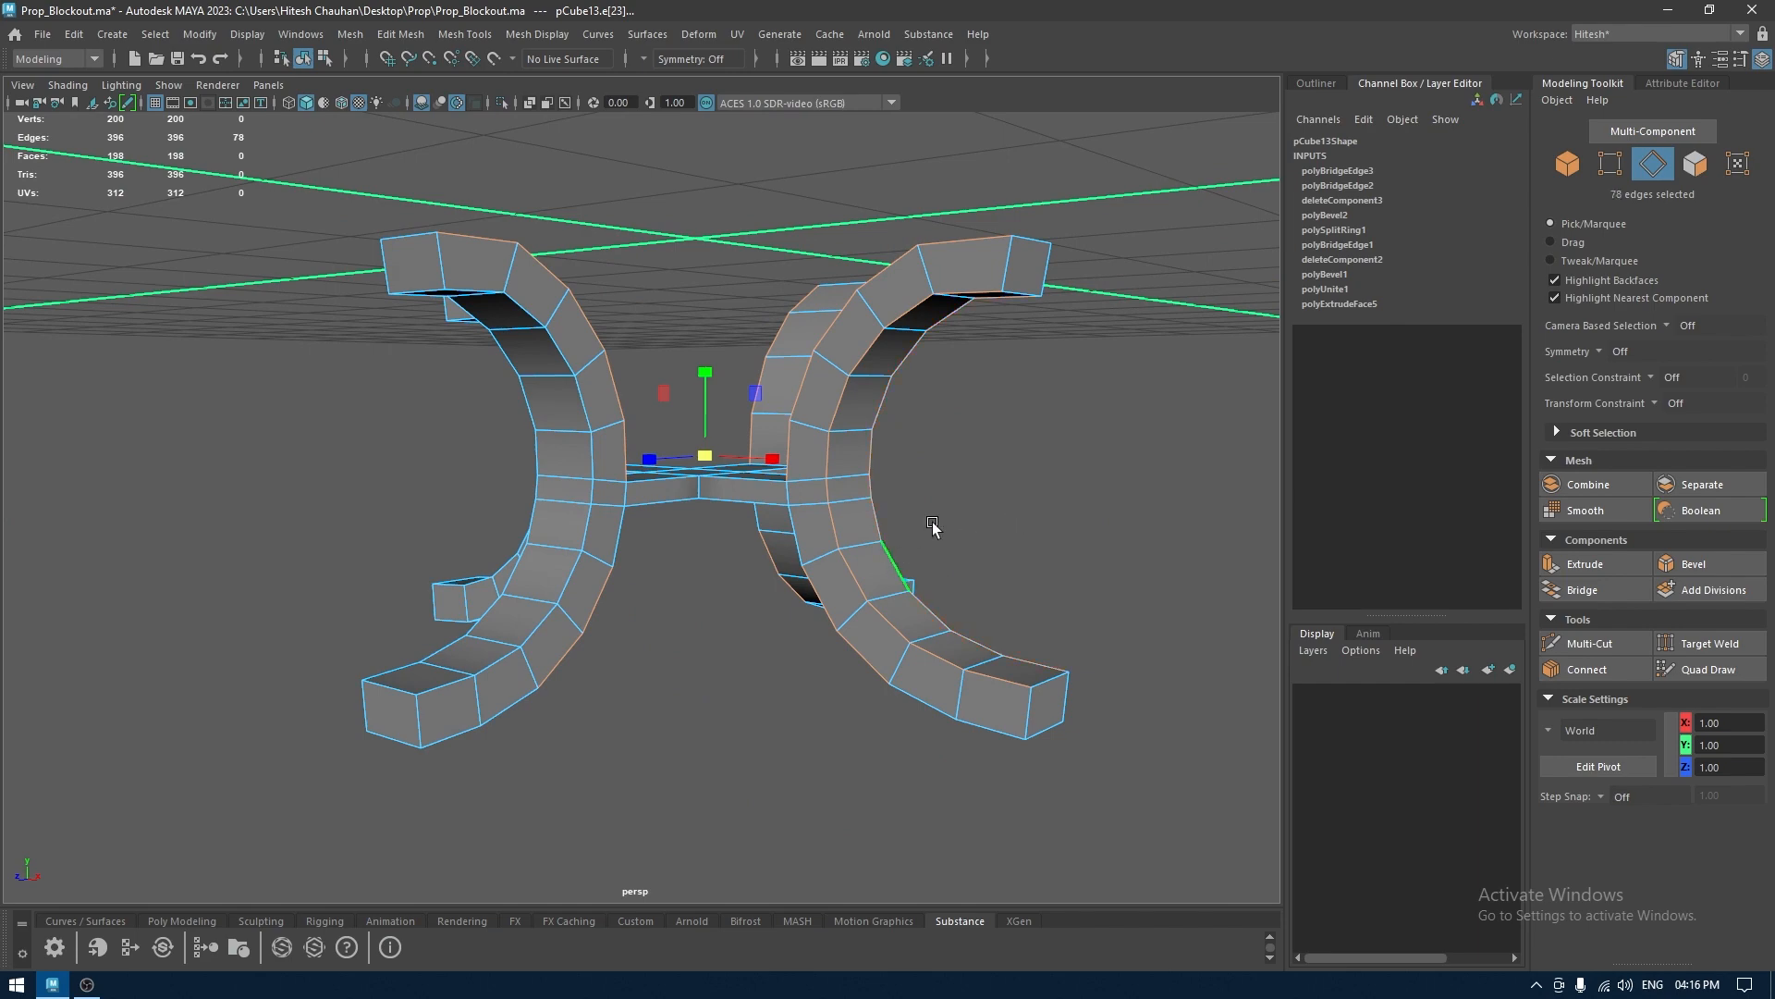
Try inverting the stand's edge selection, and return to the lengthwise leg loops
{"action": "right_click_drag", "start_coordinate": [1012, 458], "coordinate": [970, 614]}
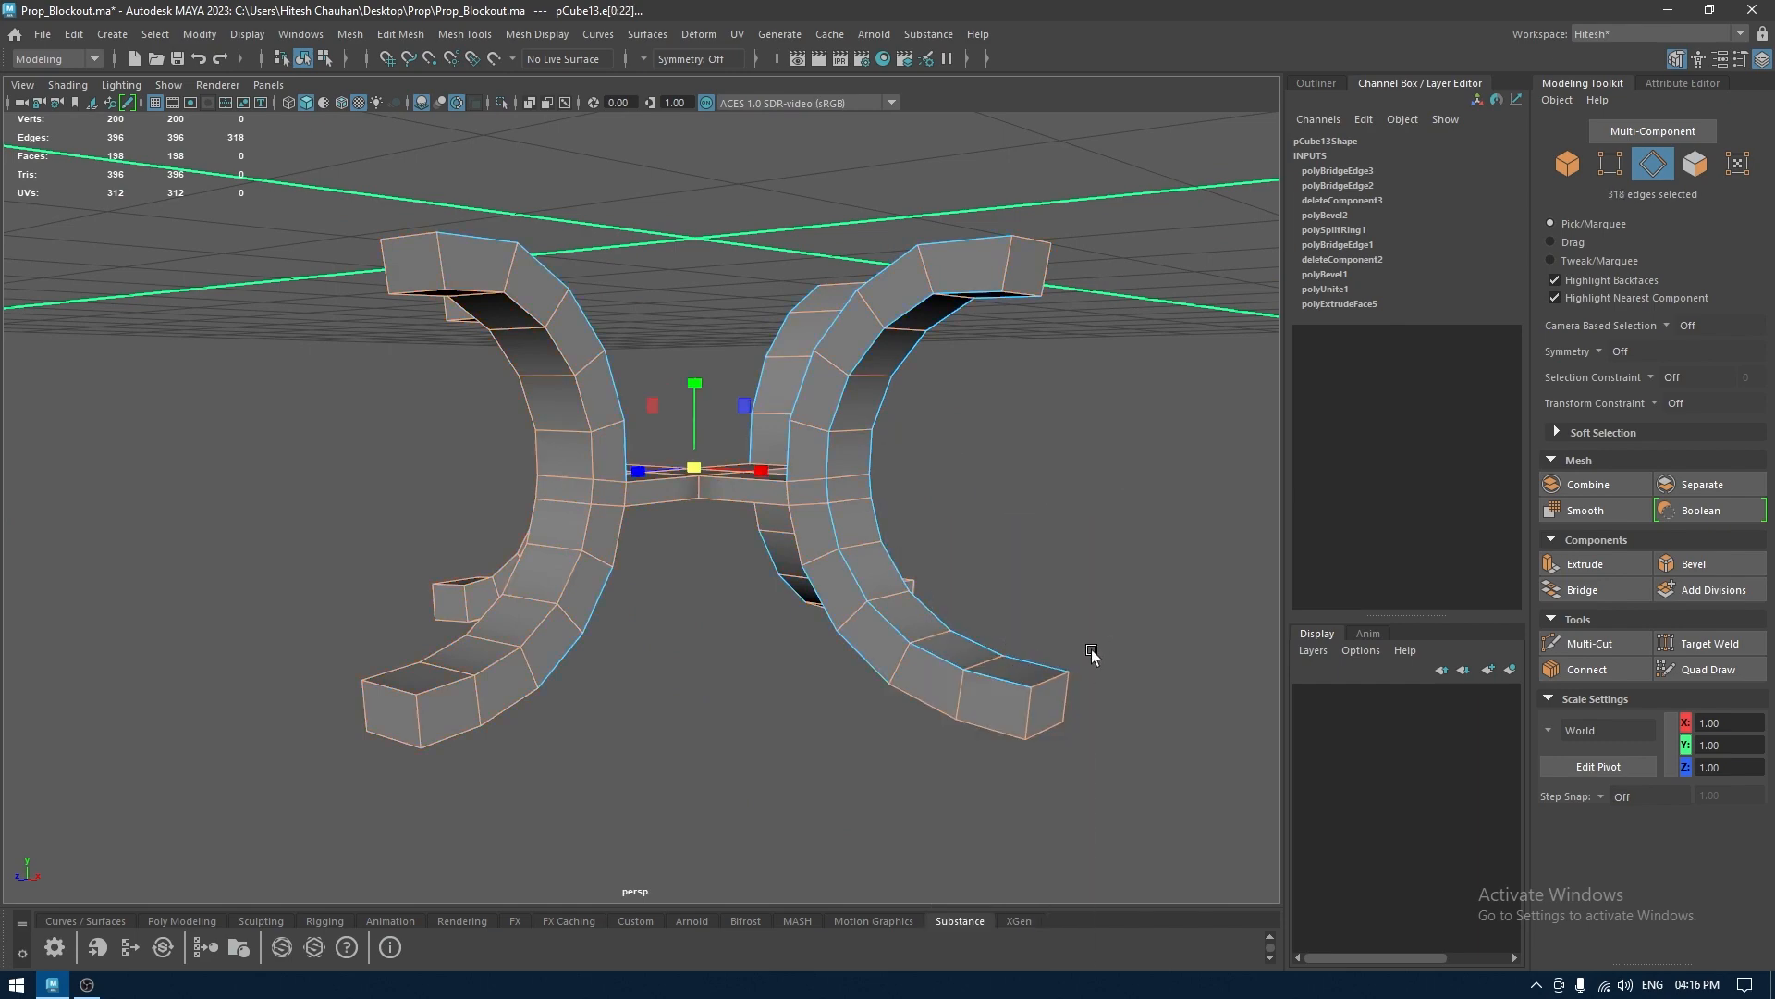
{"action": "left_click_drag", "start_coordinate": [1092, 653], "coordinate": [795, 555], "text": "alt"}
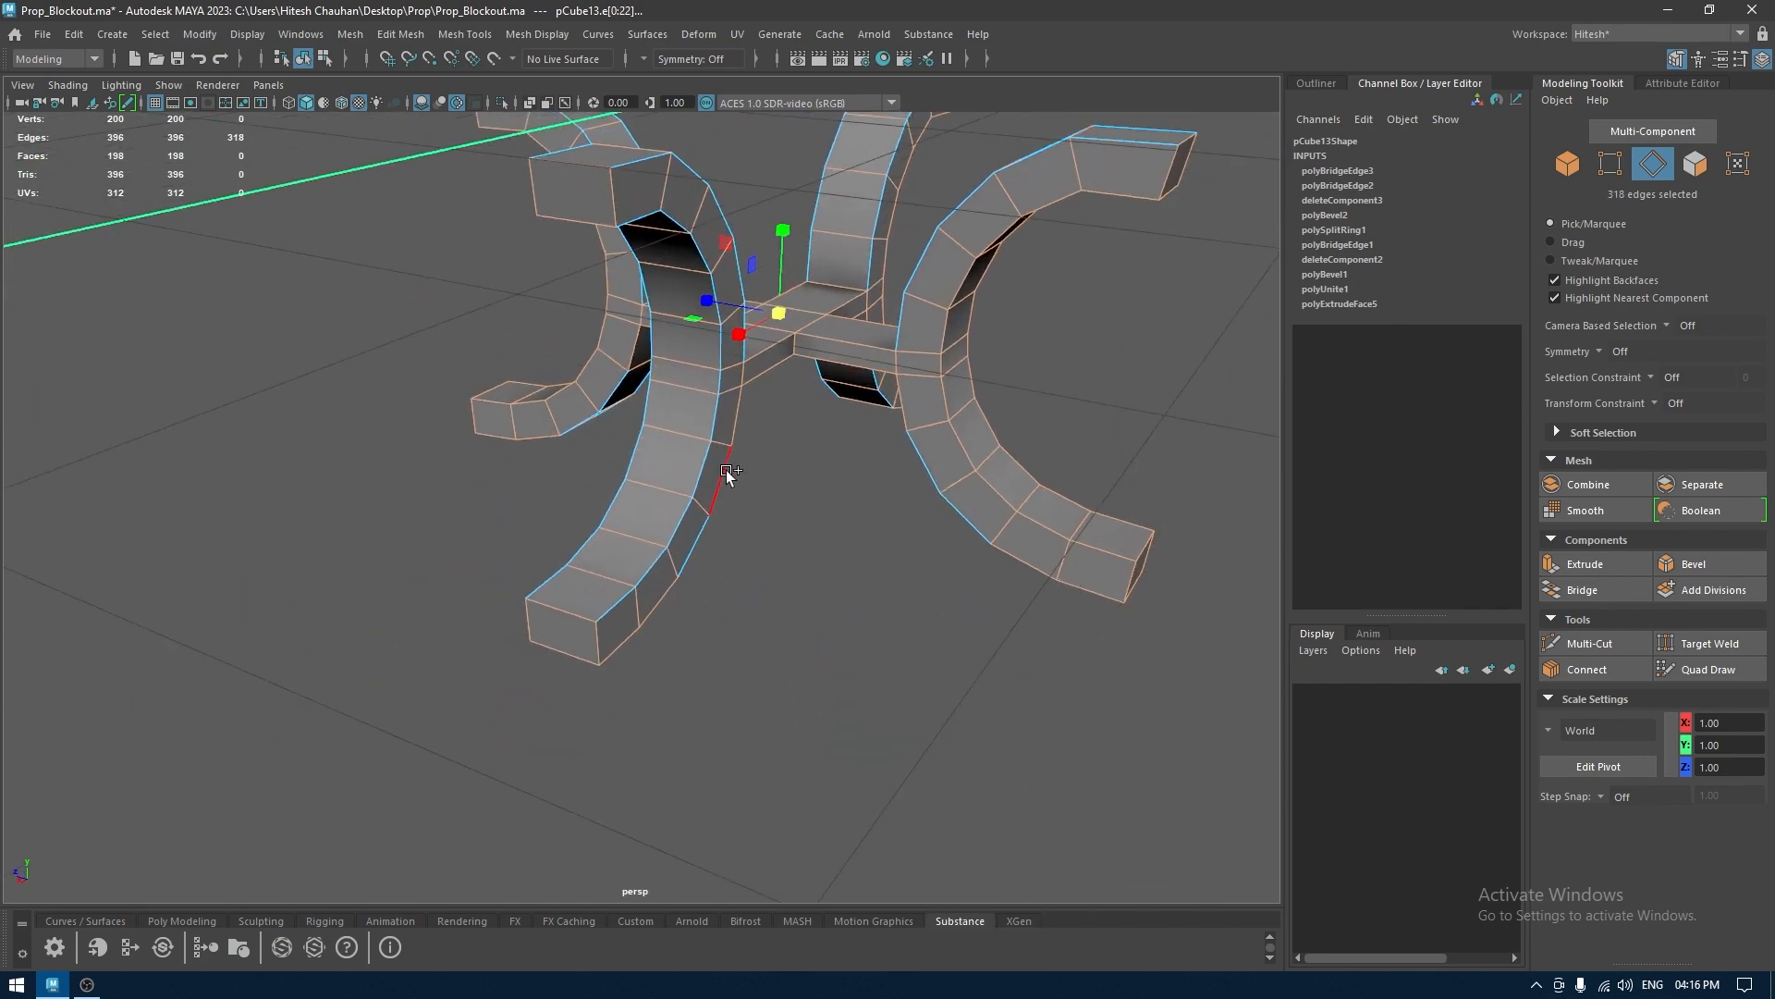
{"action": "double_click", "coordinate": [710, 466]}
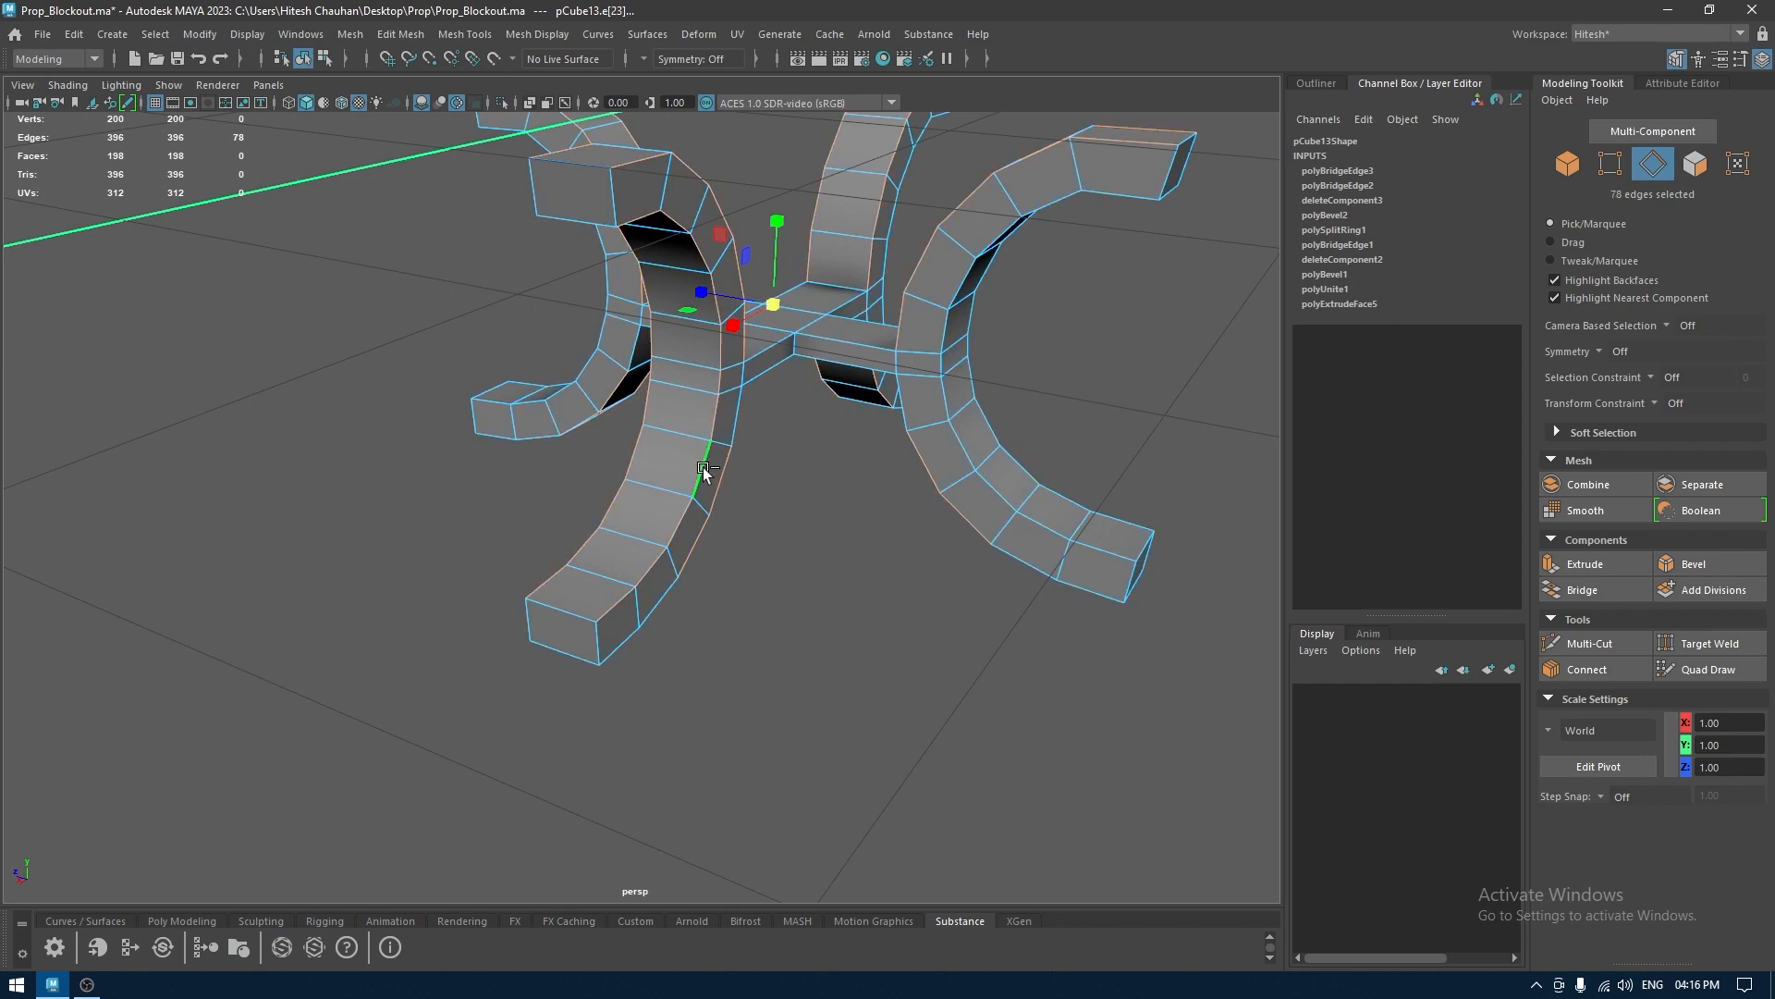
Add the remaining lengthwise corner loops of the curved legs to the edge selection
{"action": "left_click_drag", "start_coordinate": [692, 368], "coordinate": [885, 357], "text": "alt"}
{"action": "right_click_drag", "start_coordinate": [992, 335], "coordinate": [990, 545]}
{"action": "left_click_drag", "start_coordinate": [962, 524], "coordinate": [497, 552], "text": "alt"}
{"action": "double_click", "coordinate": [330, 539], "text": "shift"}
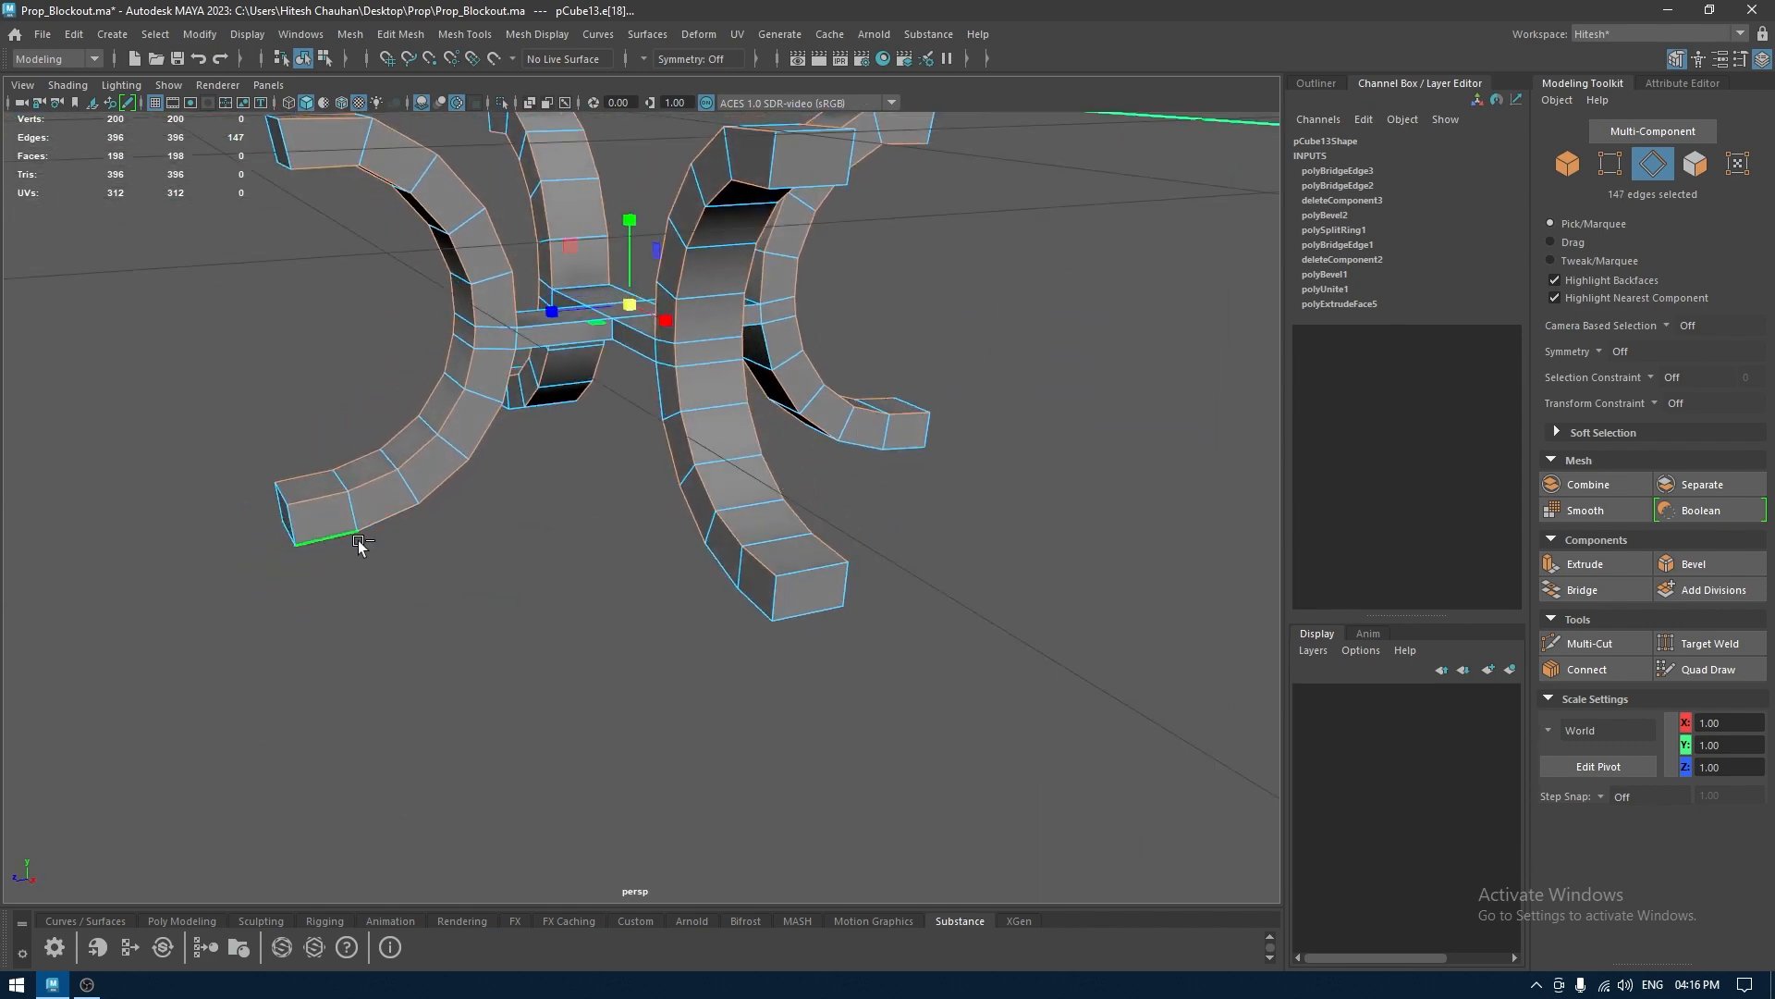
{"action": "double_click", "coordinate": [758, 606], "text": "shift"}
{"action": "left_click_drag", "start_coordinate": [758, 606], "coordinate": [669, 571], "text": "alt"}
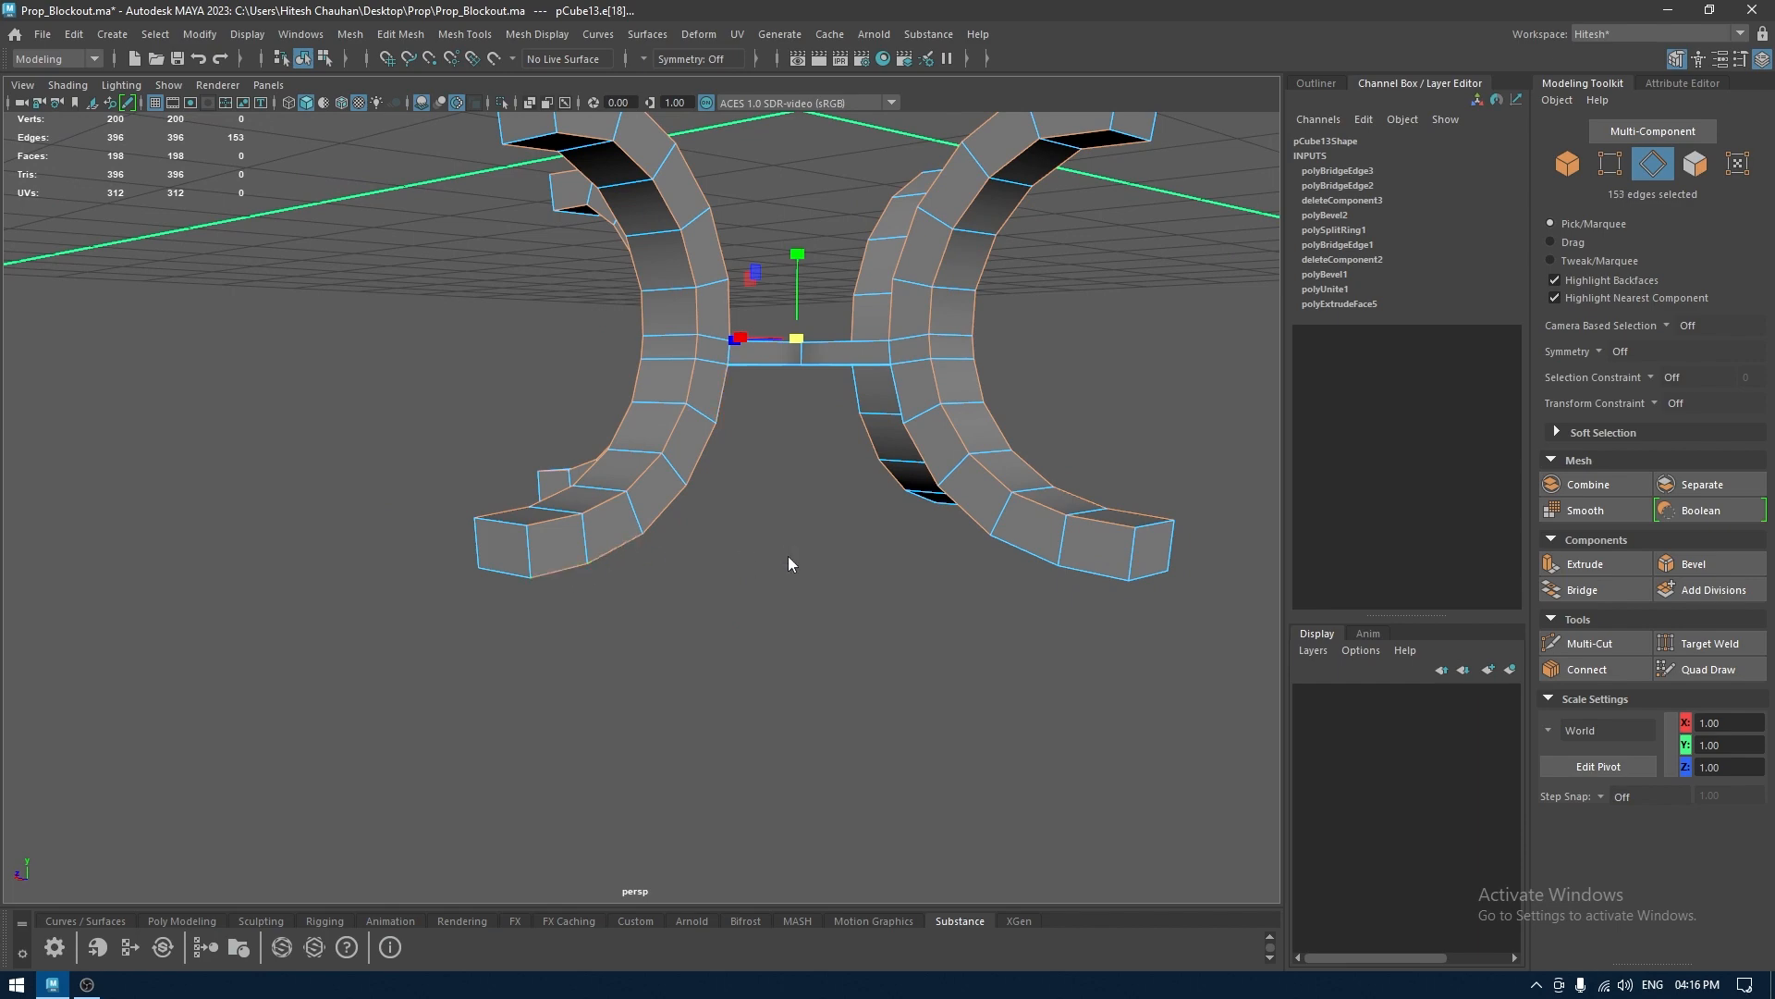
Add the border edges of the legs' end faces to the edge selection
{"action": "right_click_drag", "start_coordinate": [788, 562], "coordinate": [773, 654], "text": "shift"}
{"action": "left_click_drag", "start_coordinate": [765, 594], "coordinate": [985, 501], "text": "alt"}
{"action": "left_click_drag", "start_coordinate": [876, 560], "coordinate": [939, 357], "text": "shift"}
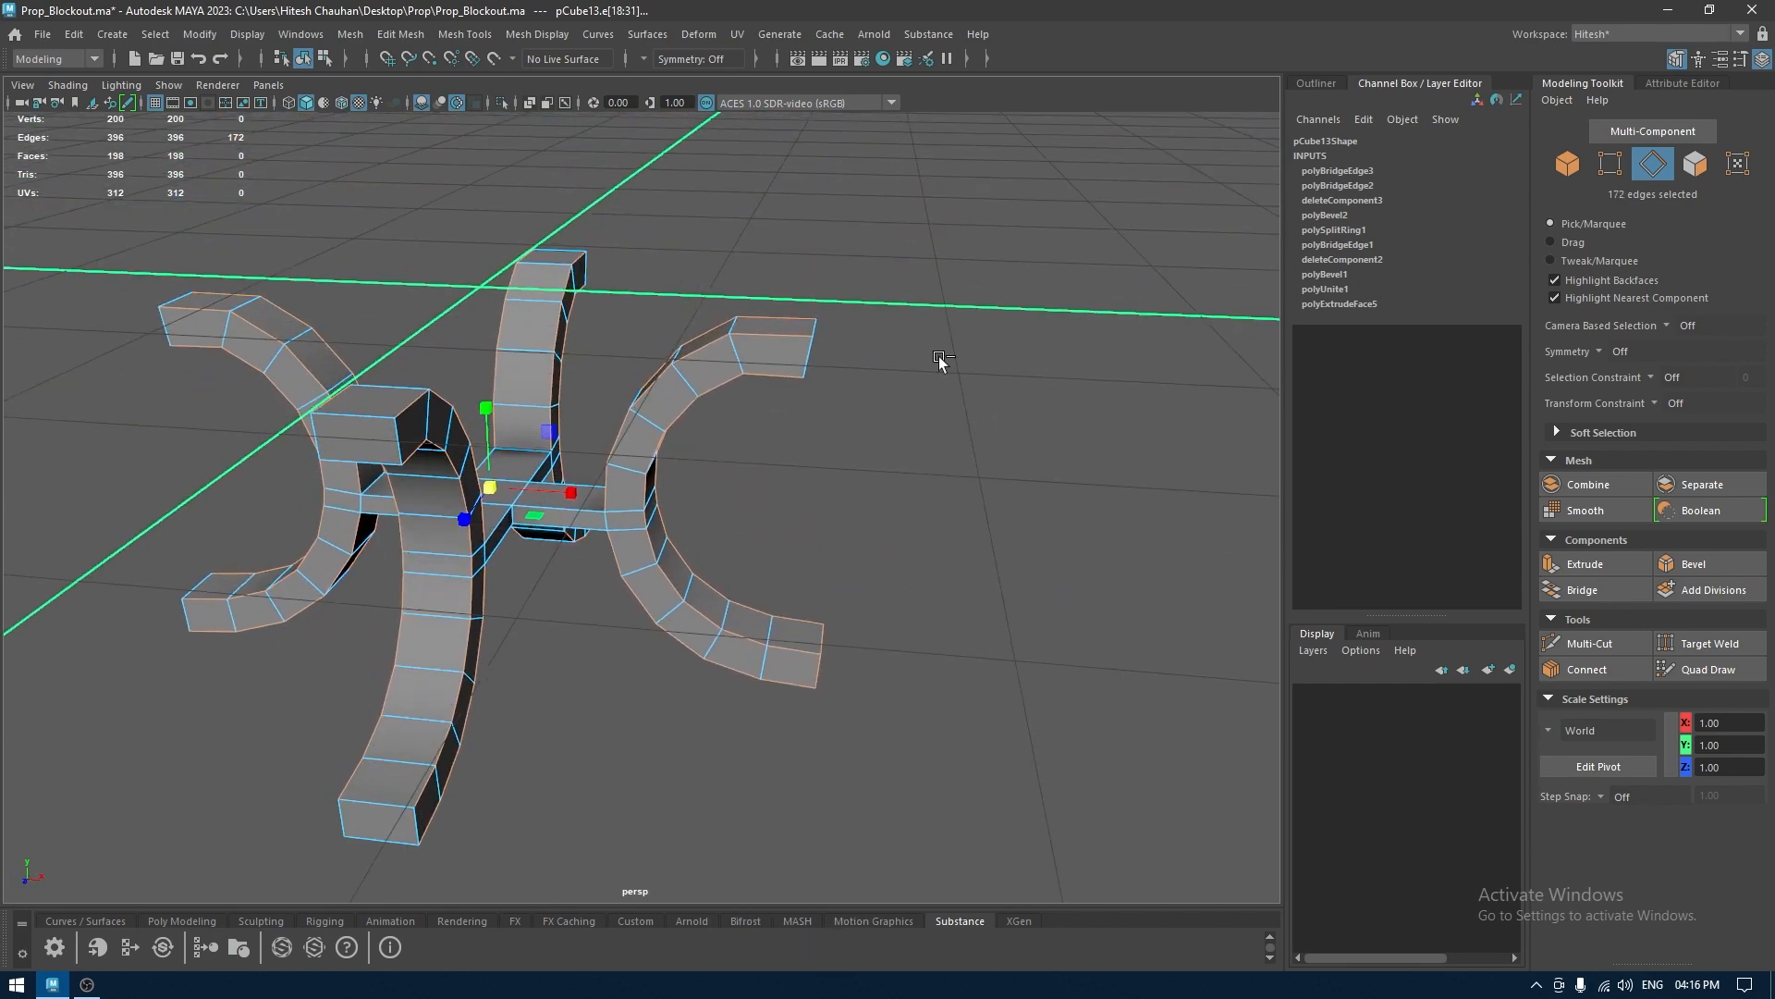
{"action": "left_click_drag", "start_coordinate": [813, 384], "coordinate": [807, 386], "text": "shift"}
{"action": "right_click_drag", "start_coordinate": [891, 338], "coordinate": [878, 548], "text": "shift"}
Add edges along the crossed bars and at their joints with the legs, including those underneath, to the selection
{"action": "left_click_drag", "start_coordinate": [888, 446], "coordinate": [758, 421], "text": "alt"}
{"action": "scroll", "coordinate": [758, 420], "scroll_direction": "up", "scroll_amount": 3}
{"action": "left_click", "coordinate": [544, 281], "text": "shift"}
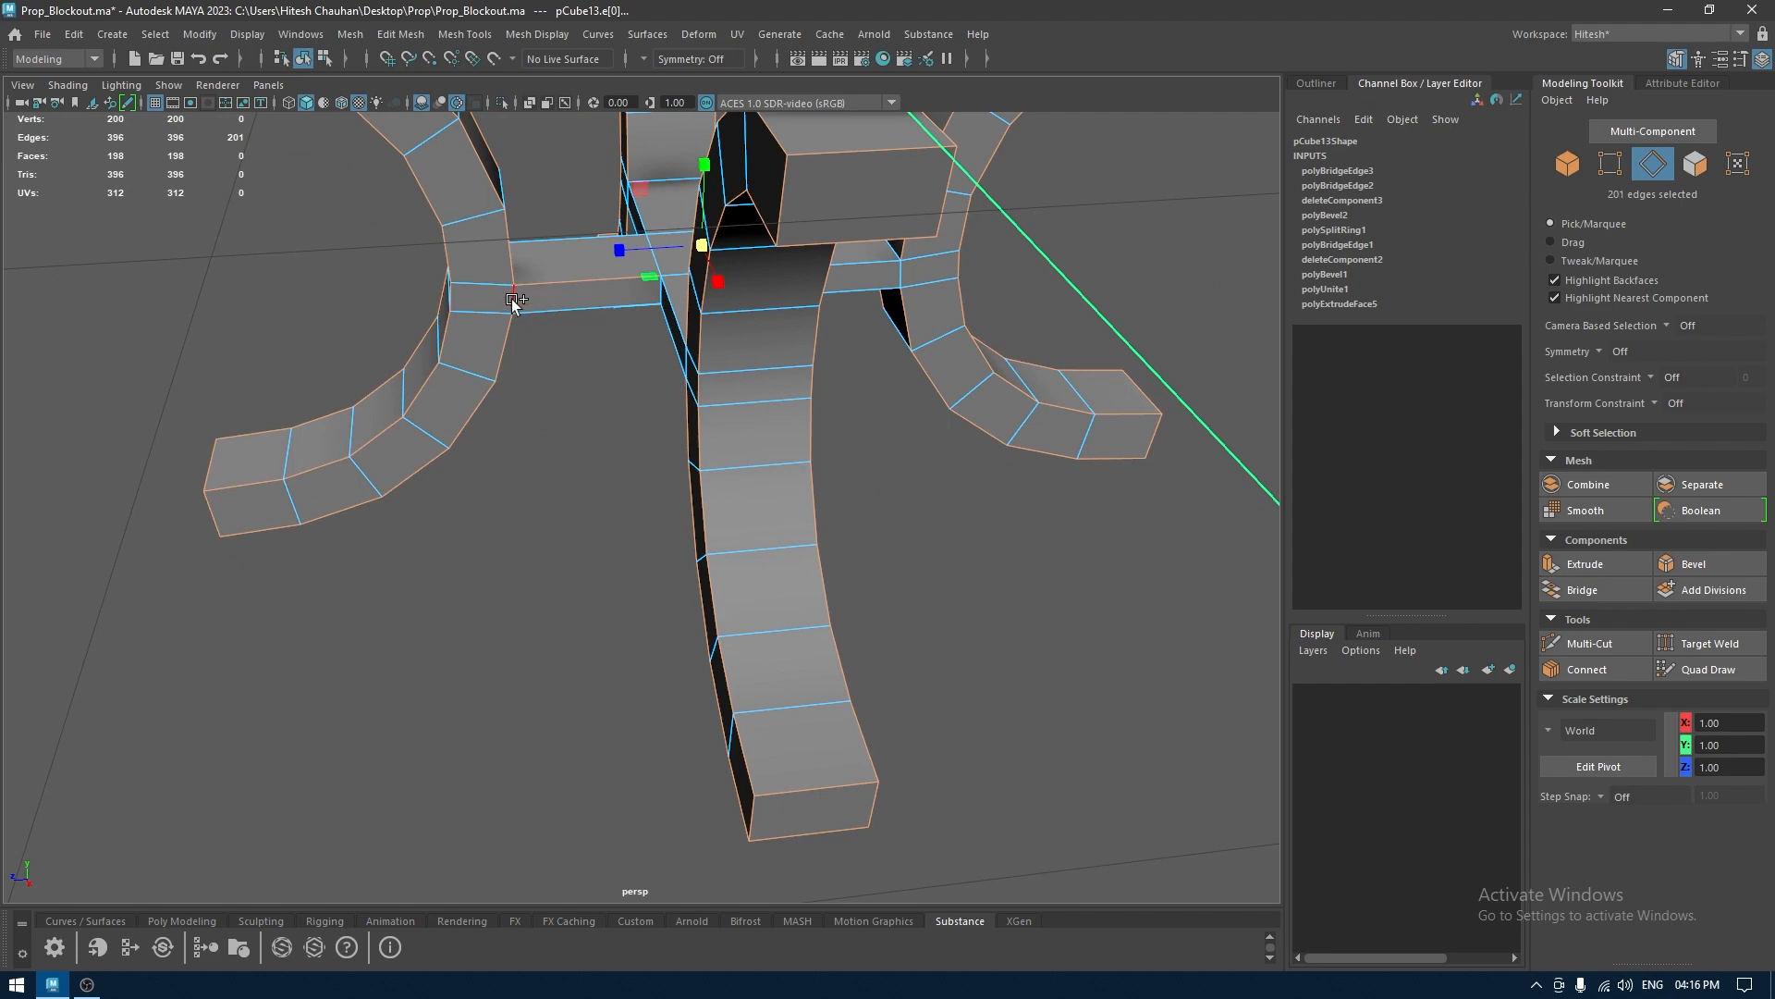
{"action": "left_click", "coordinate": [529, 313], "text": "shift"}
{"action": "scroll", "coordinate": [641, 541], "scroll_direction": "up", "scroll_amount": 4}
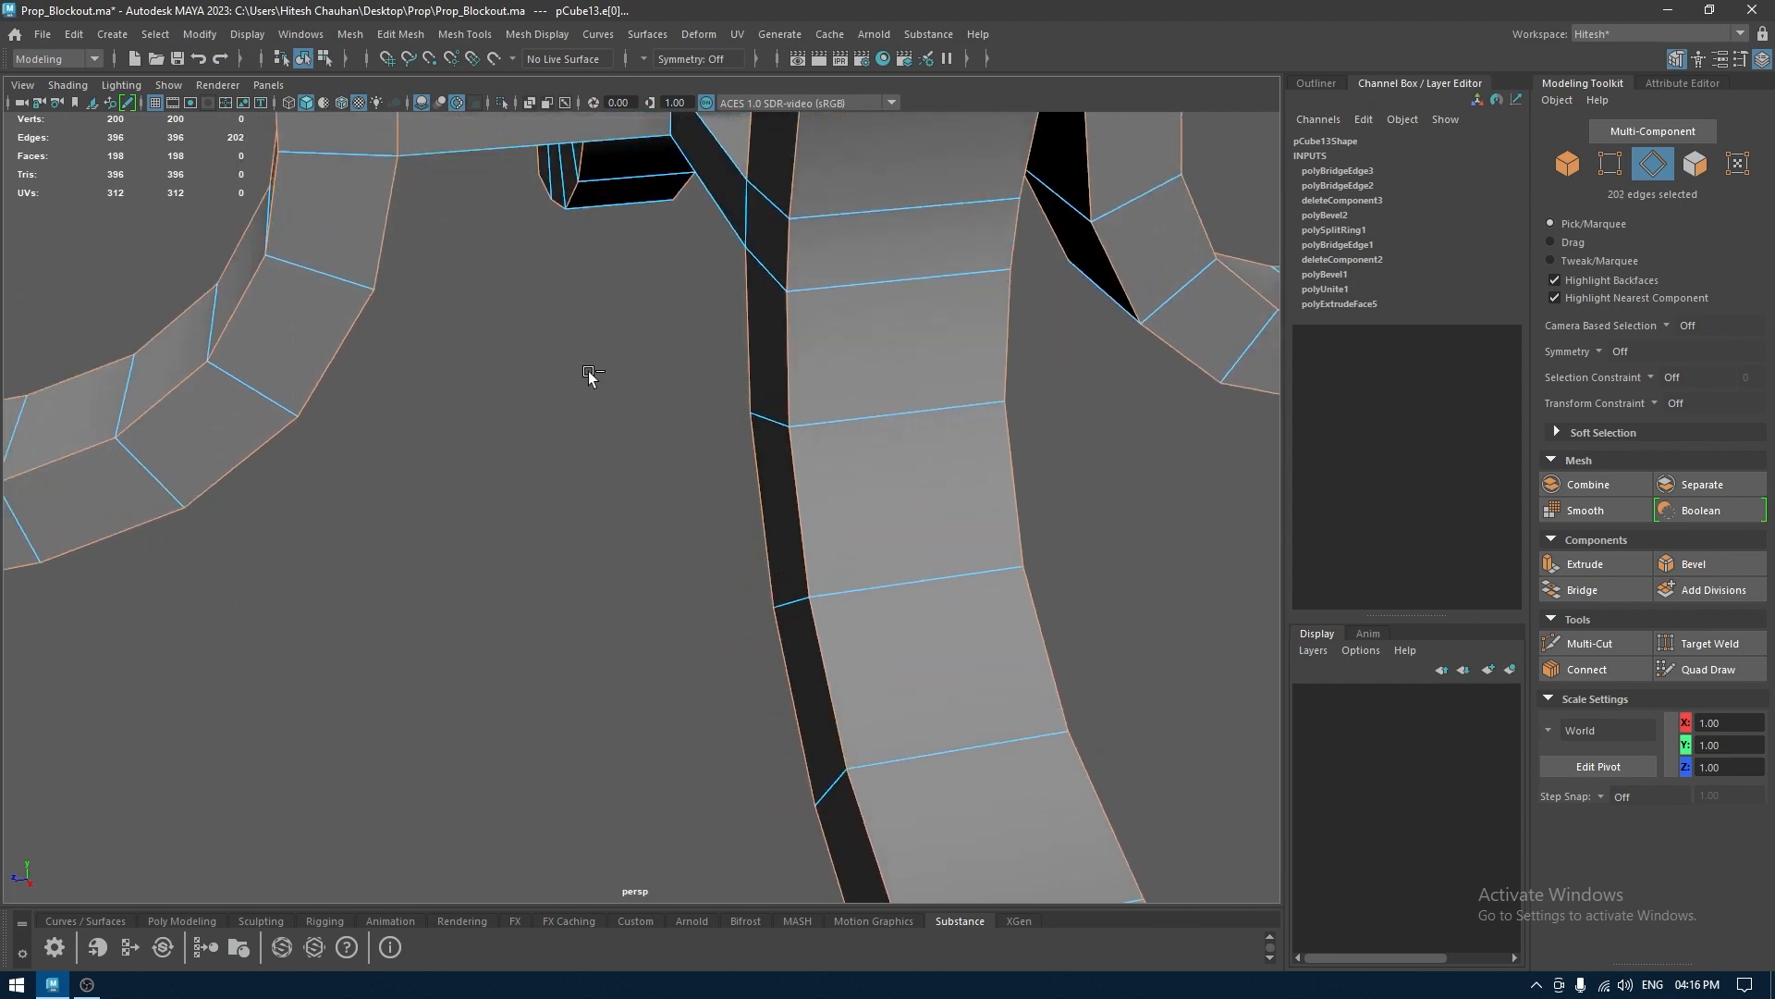
{"action": "scroll", "coordinate": [568, 261], "scroll_direction": "down", "scroll_amount": 4}
{"action": "left_click", "coordinate": [553, 416], "text": "shift"}
{"action": "left_click_drag", "start_coordinate": [553, 416], "coordinate": [742, 324], "text": "alt"}
{"action": "left_click", "coordinate": [734, 329], "text": "shift"}
{"action": "left_click_drag", "start_coordinate": [793, 418], "coordinate": [755, 353], "text": "alt"}
{"action": "left_click", "coordinate": [753, 354], "text": "shift"}
{"action": "left_click_drag", "start_coordinate": [763, 443], "coordinate": [696, 446], "text": "alt"}
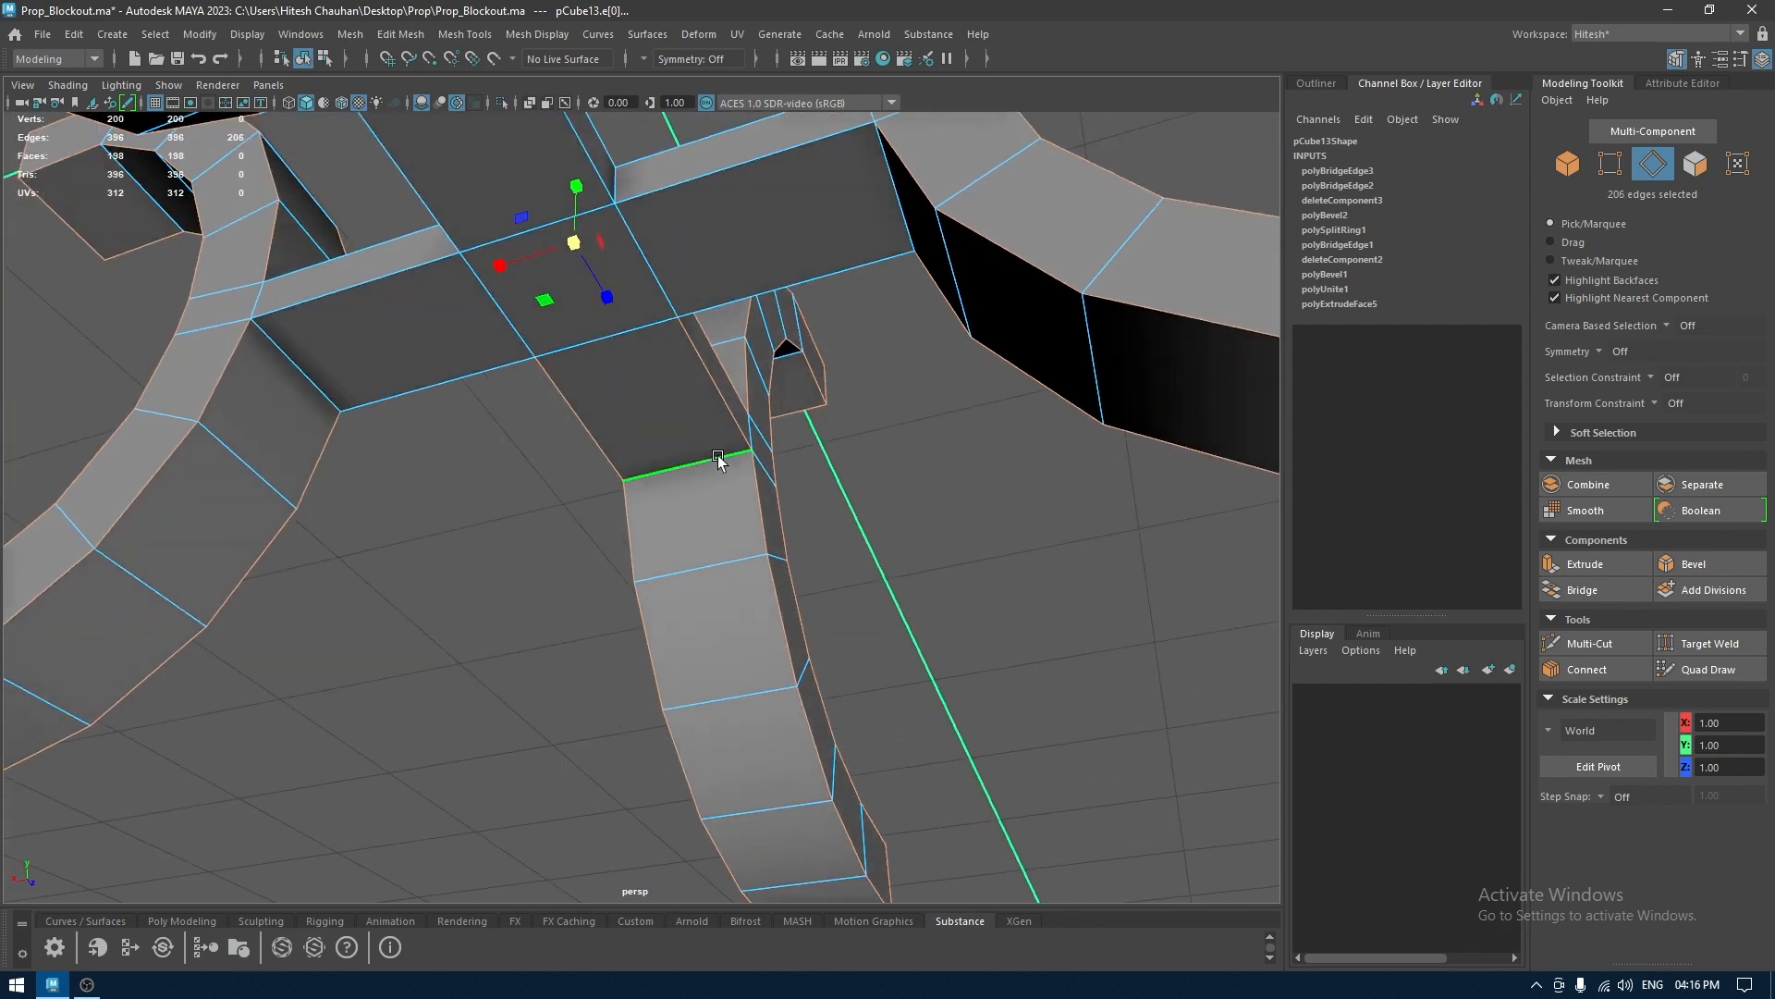
Add the long edges and leg-joint edges of the next crossbar arms to the edge selection
{"action": "right_click_drag", "start_coordinate": [682, 409], "coordinate": [683, 601], "text": "shift"}
{"action": "left_click", "coordinate": [451, 372], "text": "shift"}
{"action": "left_click", "coordinate": [342, 311], "text": "shift"}
{"action": "left_click", "coordinate": [281, 347], "text": "shift"}
{"action": "left_click_drag", "start_coordinate": [281, 349], "coordinate": [329, 433], "text": "alt"}
{"action": "left_click", "coordinate": [395, 513], "text": "shift"}
{"action": "left_click", "coordinate": [329, 433], "text": "shift"}
{"action": "left_click", "coordinate": [222, 481], "text": "shift"}
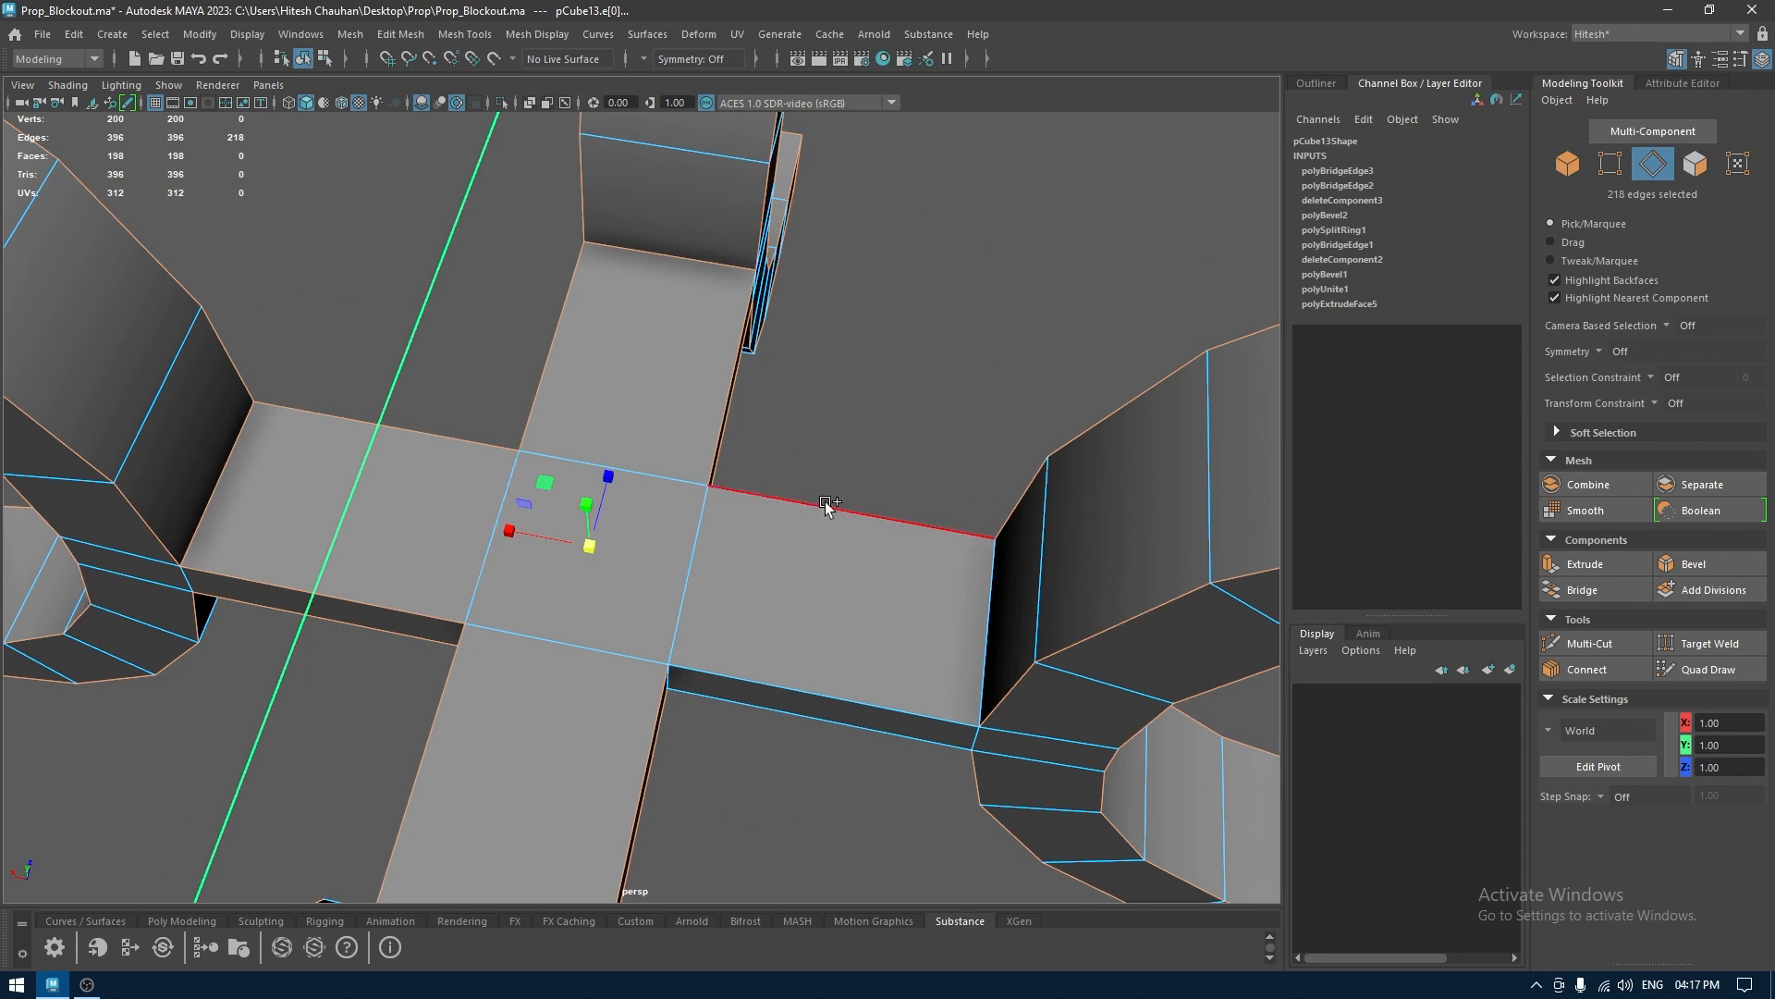
Complete the edge selection with the remaining crossbar edges, including those around the central crossing on top and underneath
{"action": "left_click", "coordinate": [795, 513], "text": "shift"}
{"action": "left_click", "coordinate": [599, 648], "text": "shift"}
{"action": "left_click", "coordinate": [475, 596], "text": "shift"}
{"action": "left_click", "coordinate": [679, 616], "text": "shift"}
{"action": "left_click_drag", "start_coordinate": [736, 637], "coordinate": [909, 599], "text": "alt"}
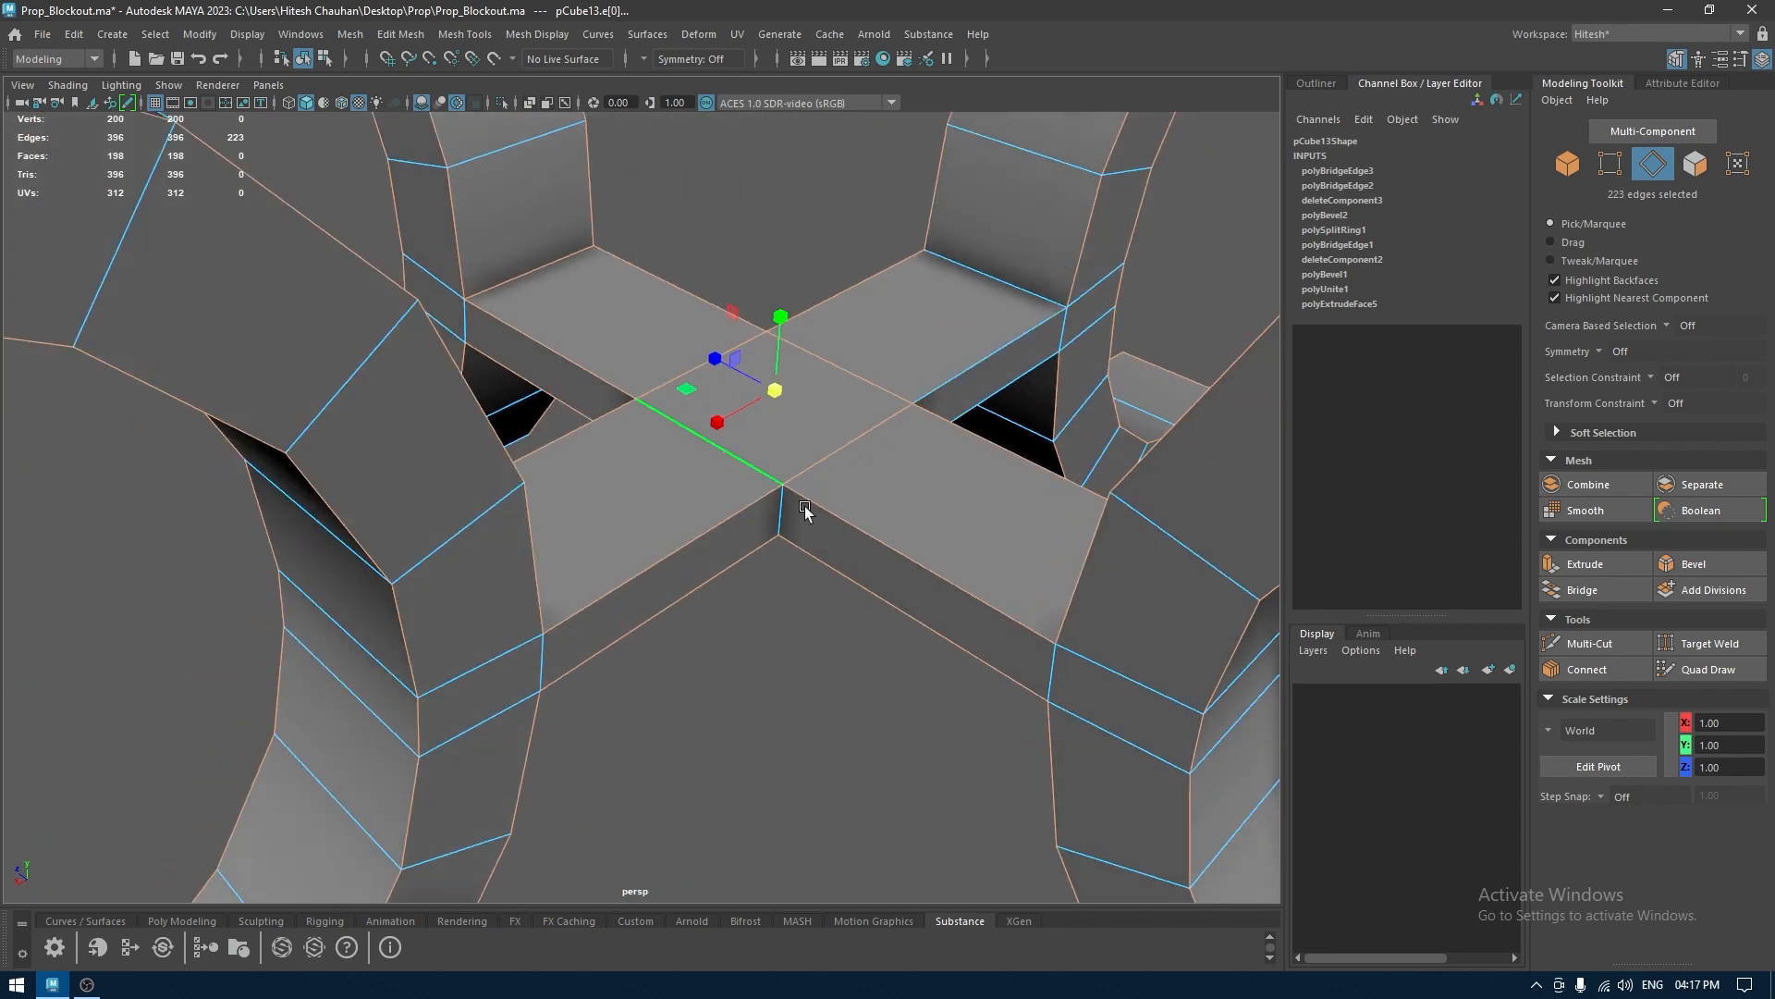
{"action": "left_click_drag", "start_coordinate": [903, 462], "coordinate": [907, 410], "text": "alt"}
{"action": "right_click_drag", "start_coordinate": [904, 418], "coordinate": [896, 619]}
{"action": "left_click_drag", "start_coordinate": [925, 488], "coordinate": [726, 475], "text": "alt"}
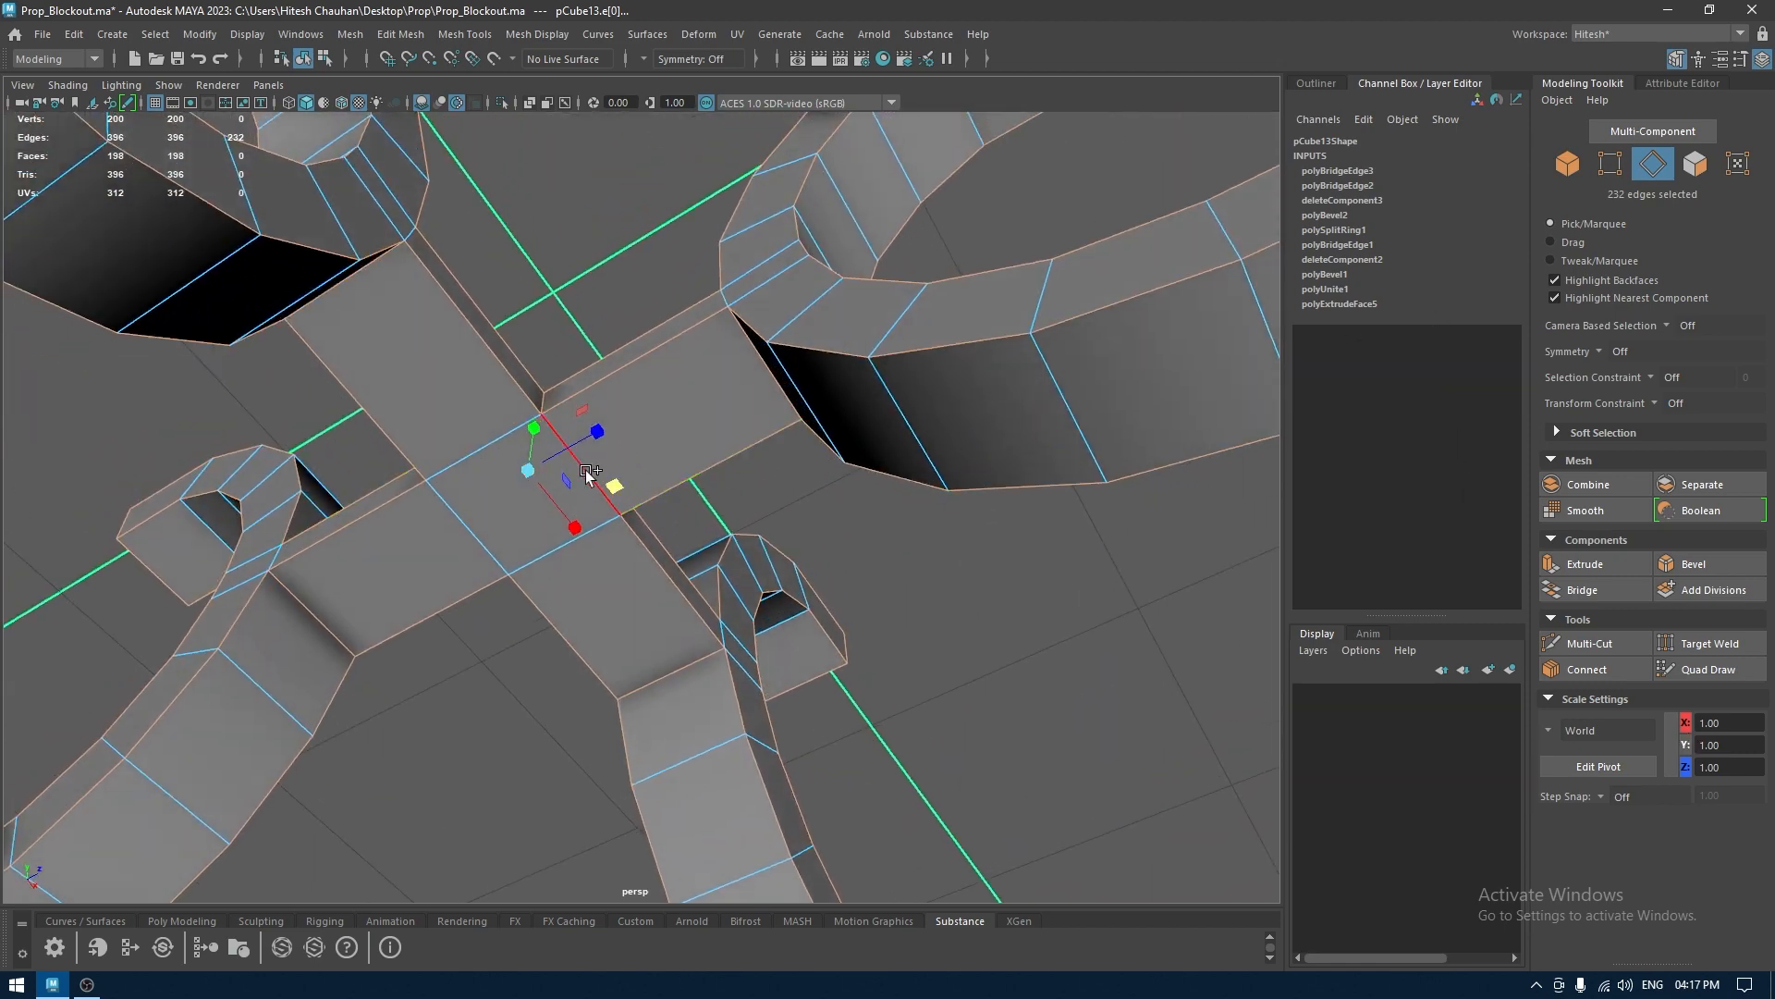
{"action": "left_click", "coordinate": [524, 545], "text": "shift"}
Try beveling the selected stand edges with 2 segments and a 0.25 fraction, and undo the bevel
{"action": "left_click_drag", "start_coordinate": [594, 606], "coordinate": [592, 452], "text": "alt"}
{"action": "key", "text": "ctrl+b"}
{"action": "middle_click_drag", "start_coordinate": [552, 540], "coordinate": [547, 565], "text": "alt"}
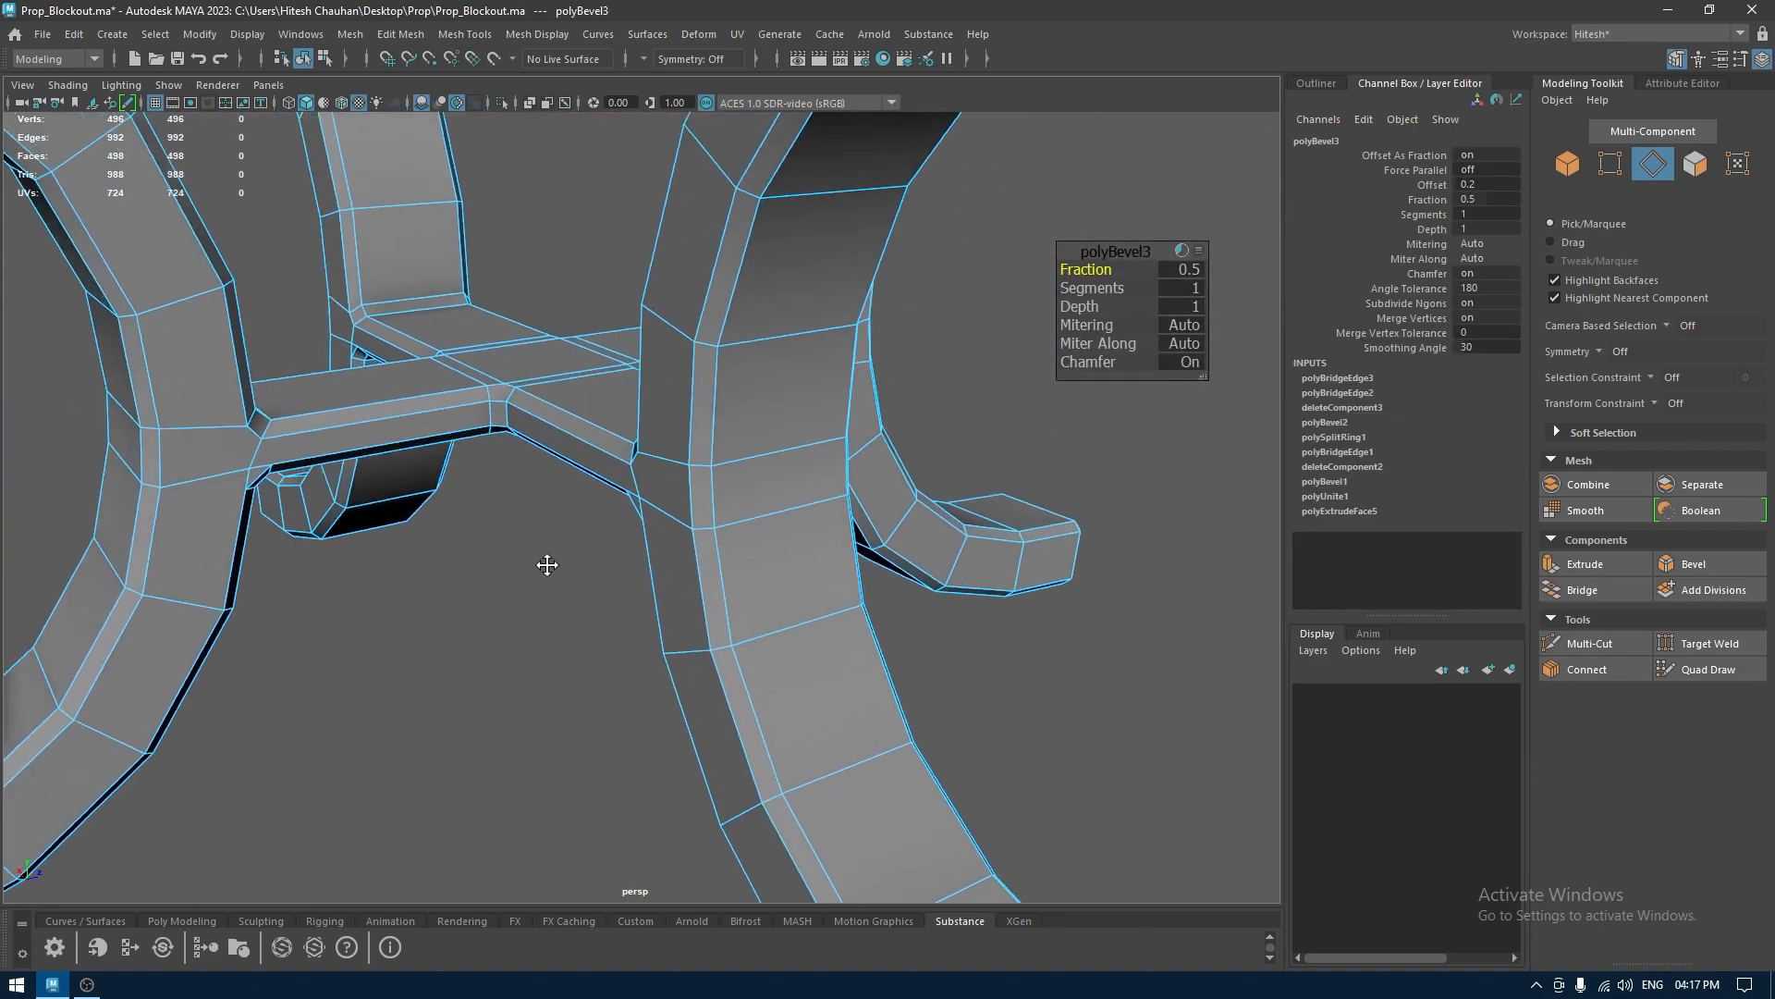
{"action": "left_click_drag", "start_coordinate": [547, 565], "coordinate": [767, 636], "text": "alt"}
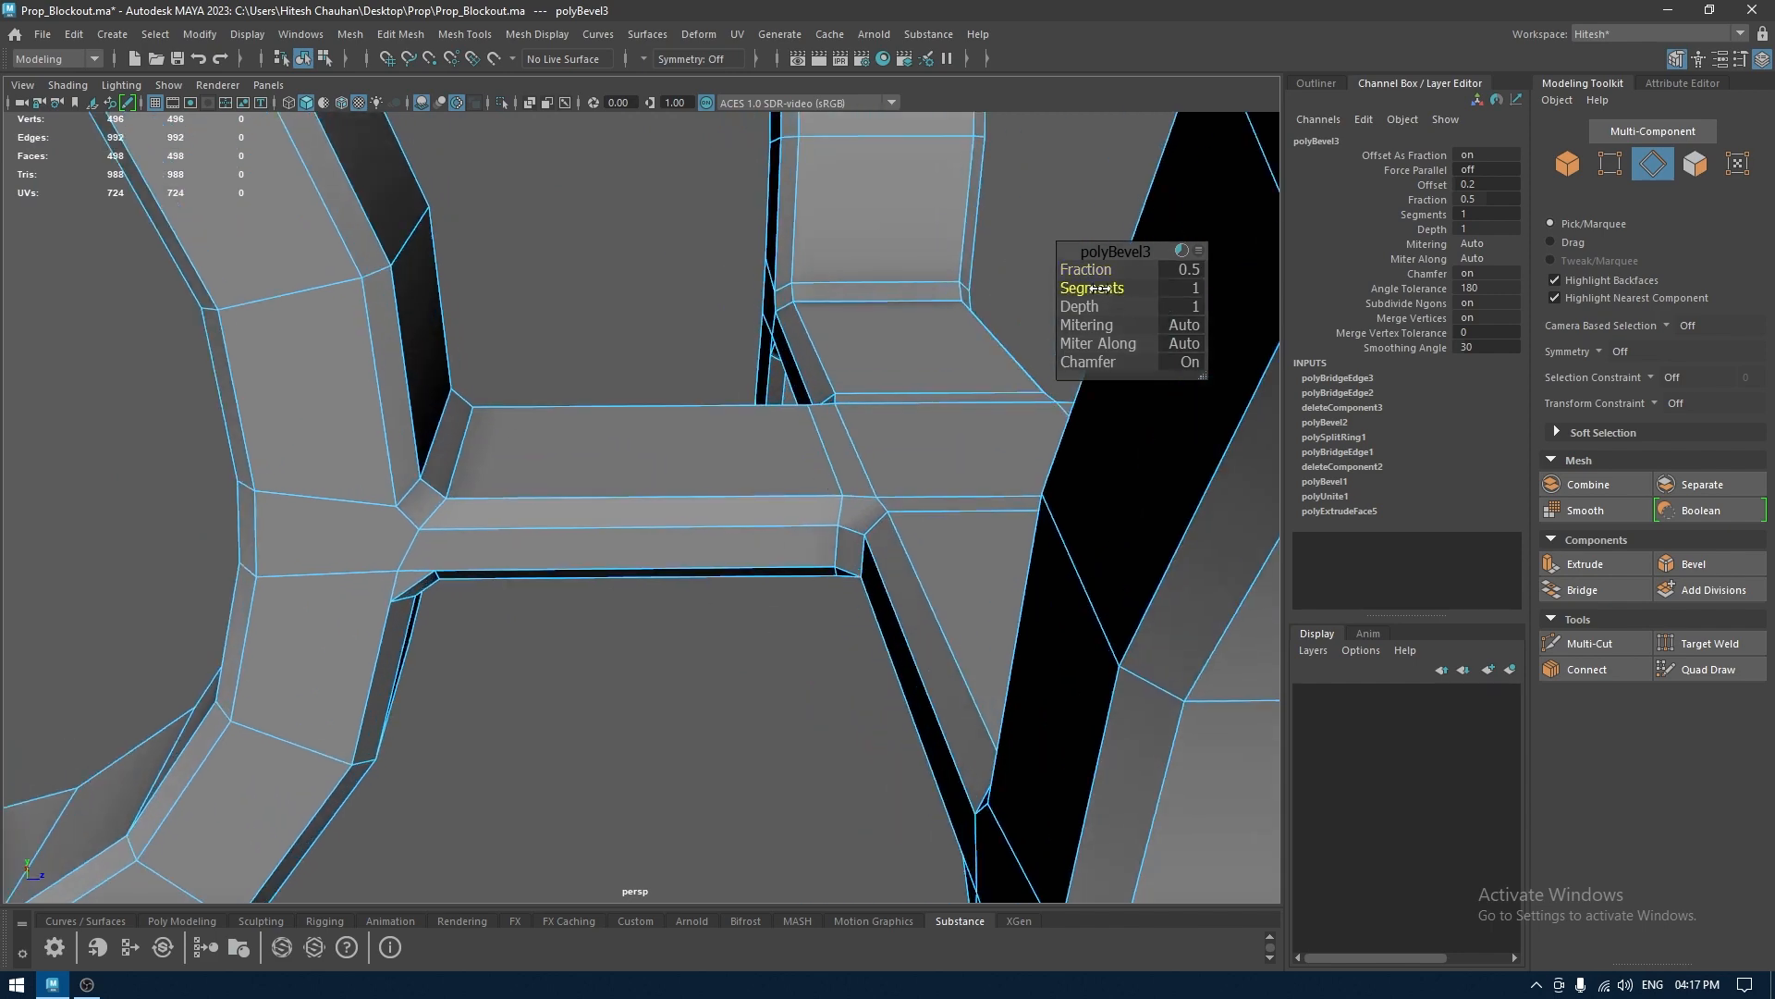
{"action": "left_click_drag", "start_coordinate": [1142, 289], "coordinate": [1166, 289]}
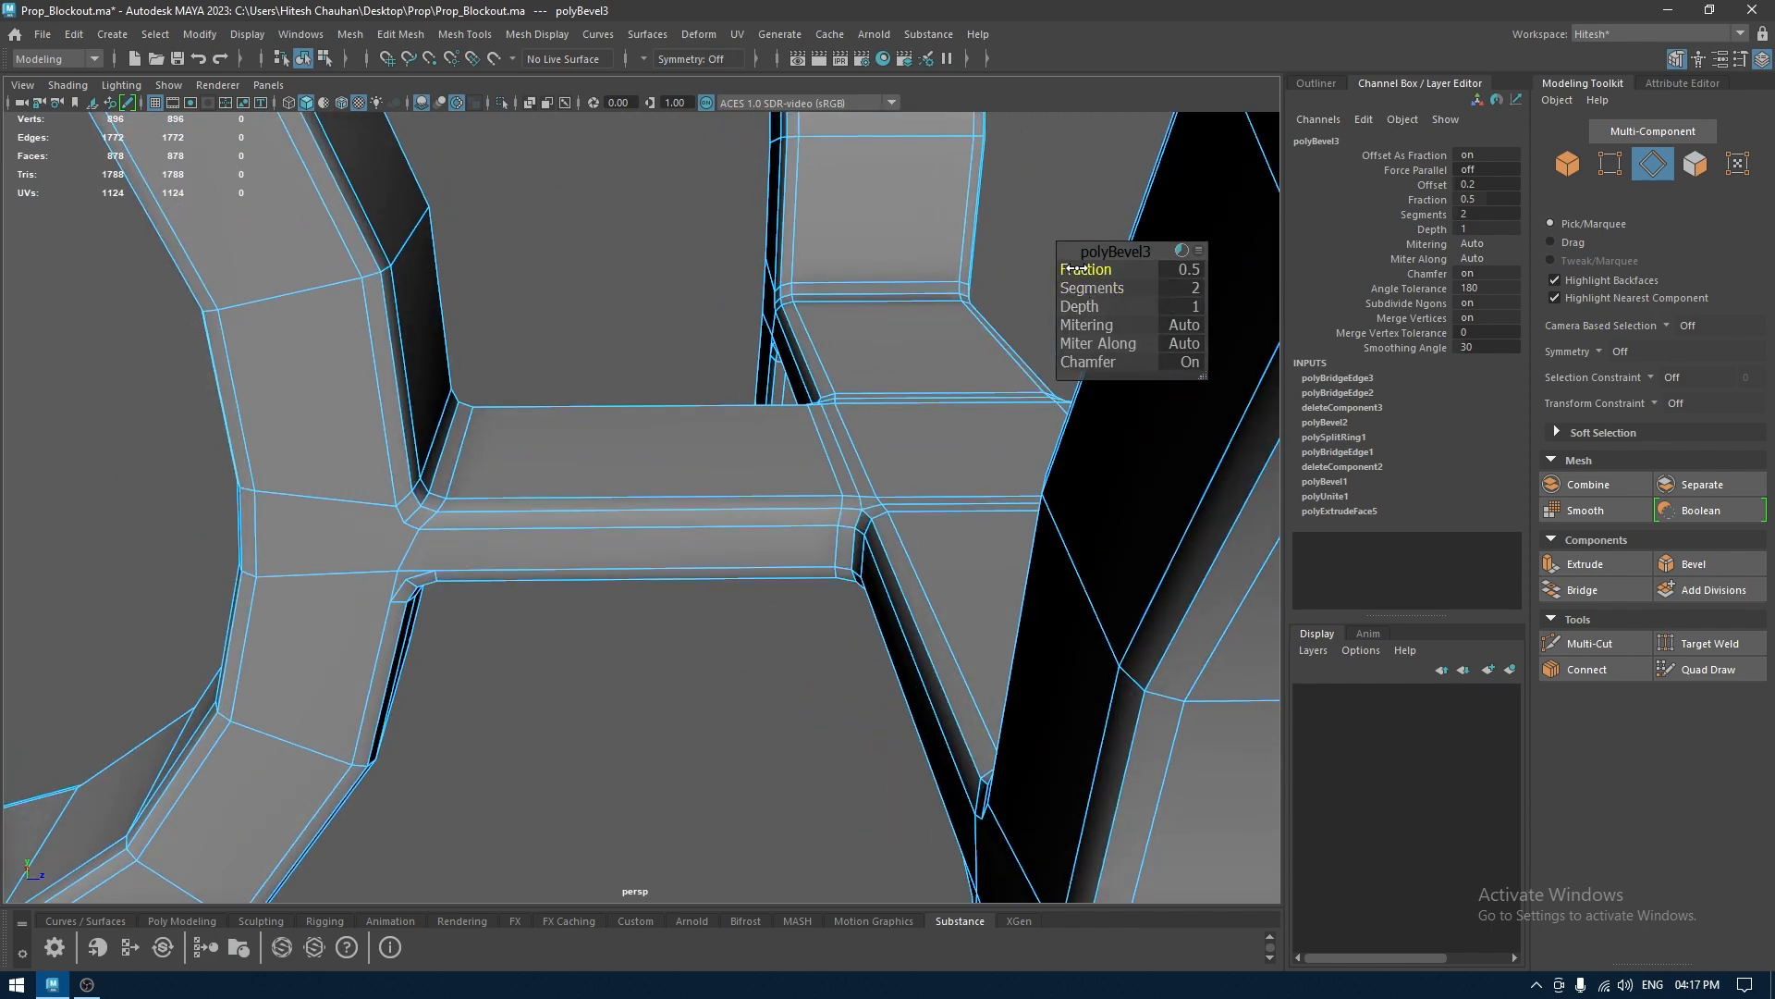
{"action": "left_click_drag", "start_coordinate": [1072, 268], "coordinate": [1053, 272]}
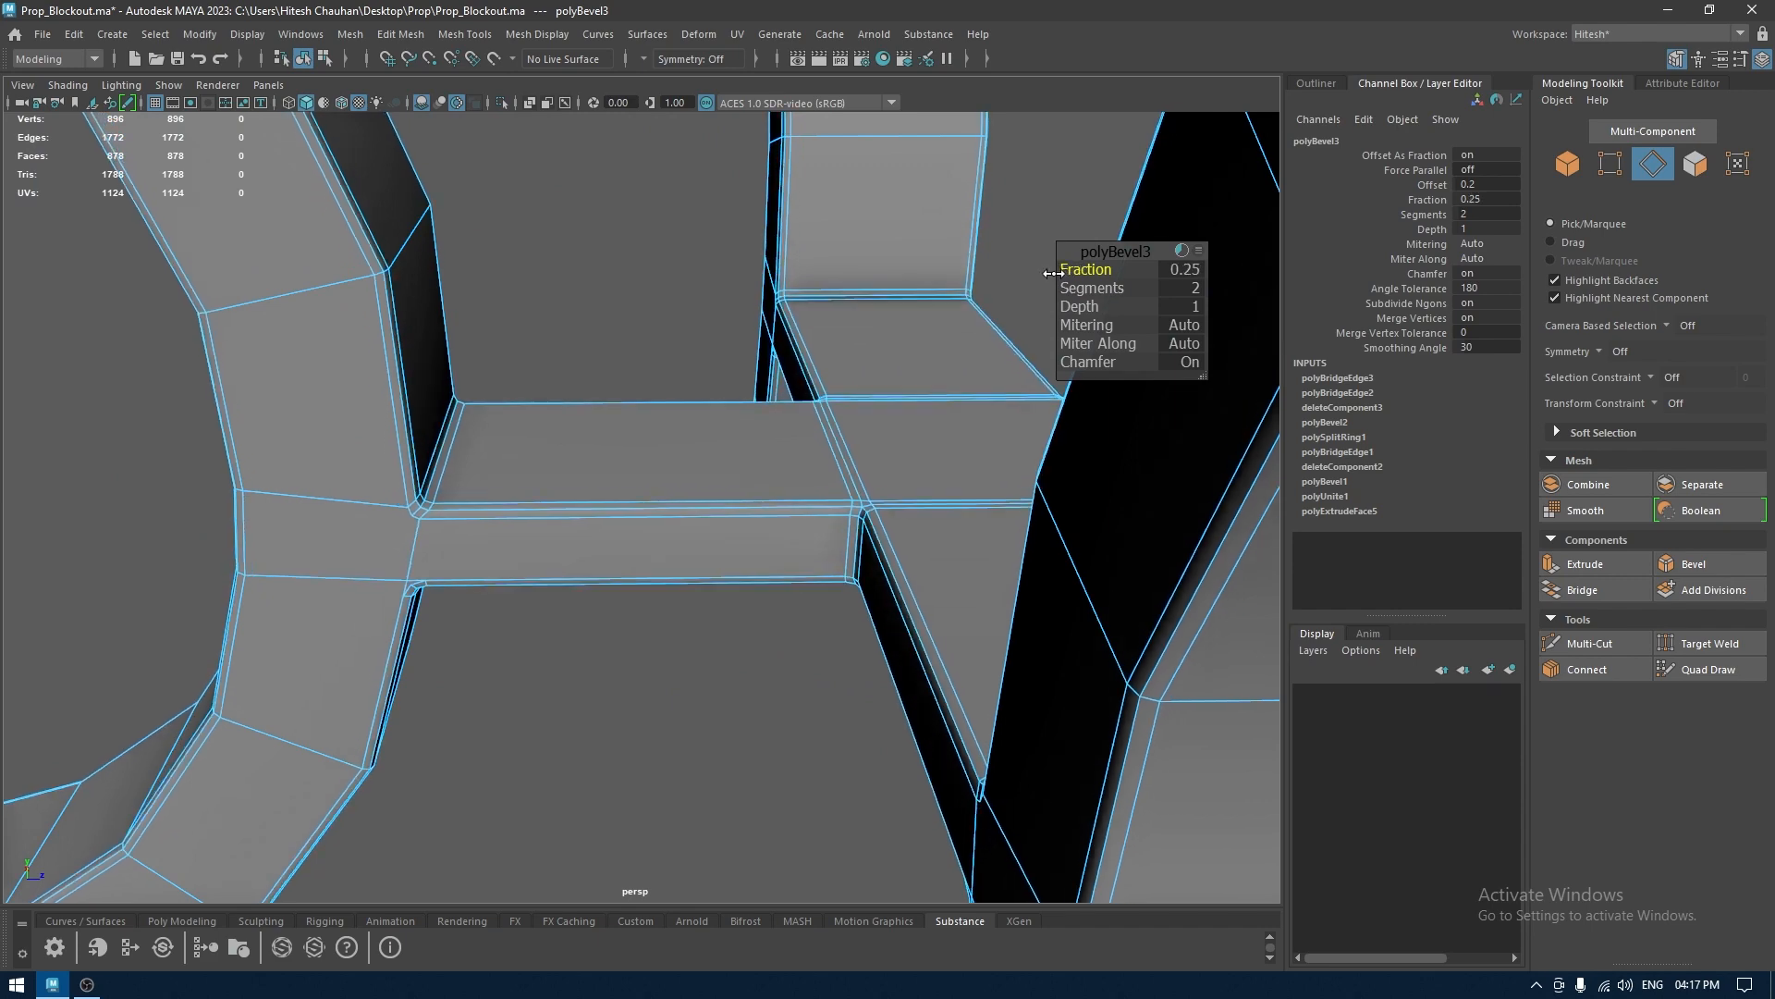
{"action": "left_click_drag", "start_coordinate": [717, 319], "coordinate": [670, 453], "text": "alt"}
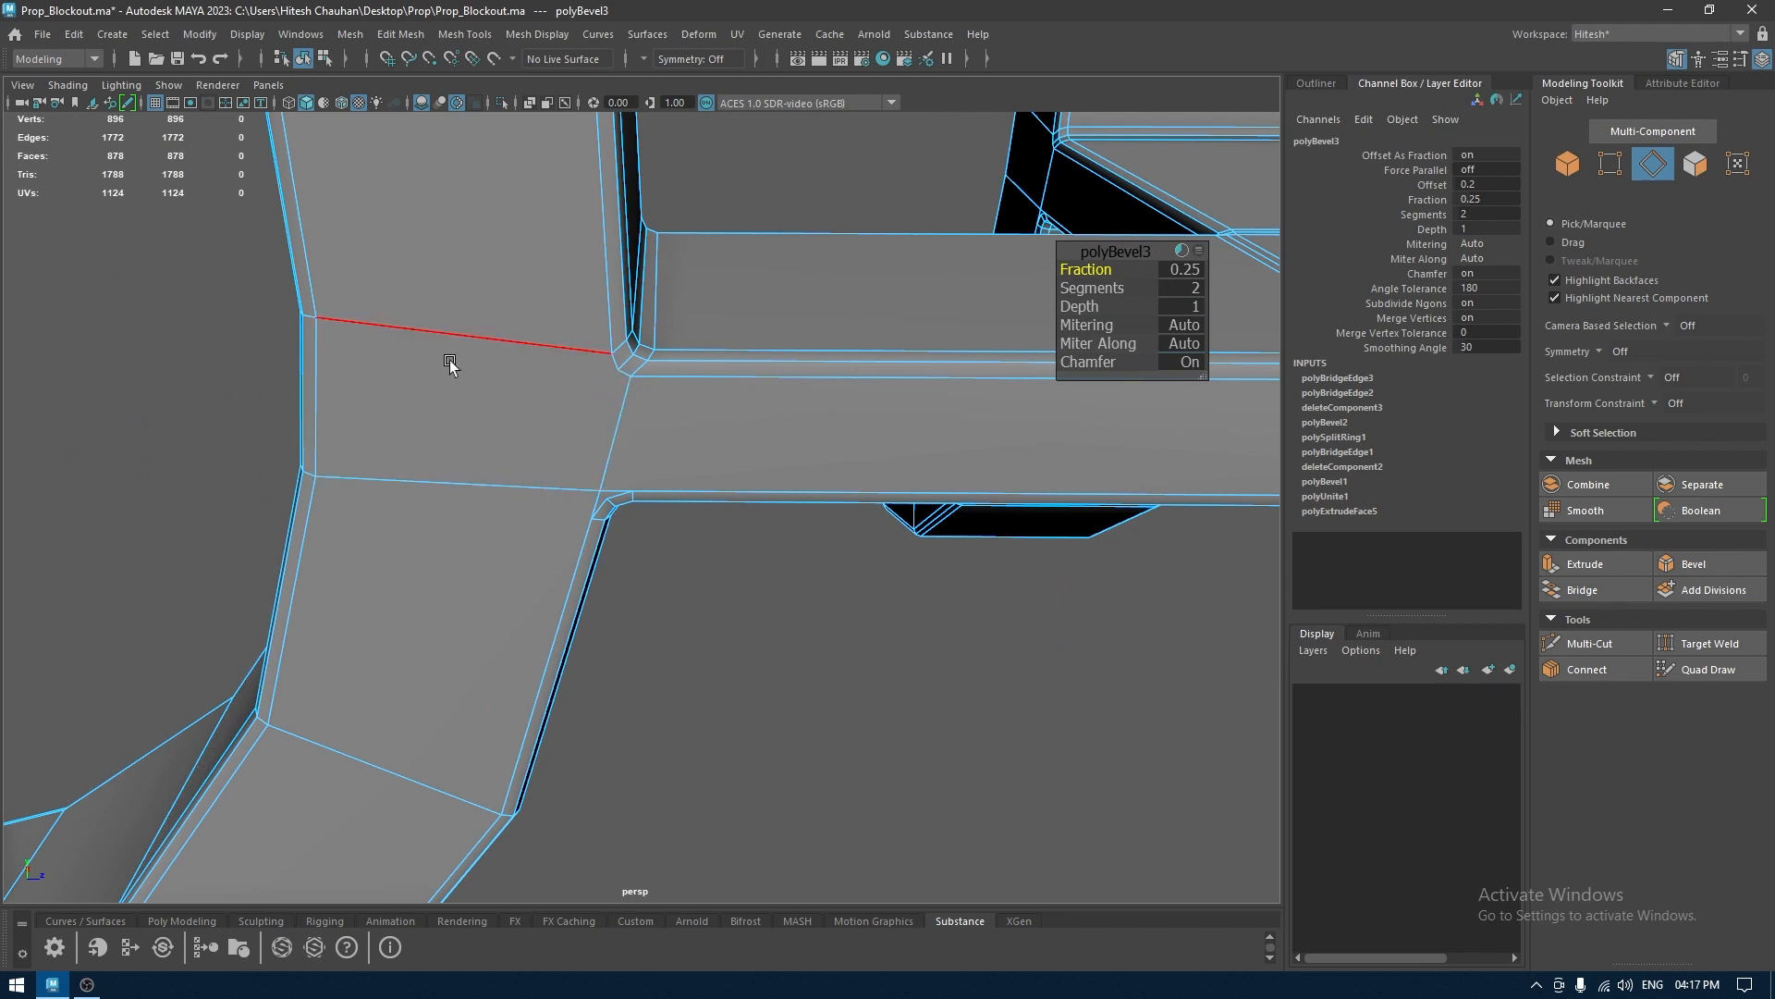
{"action": "key", "text": "w"}
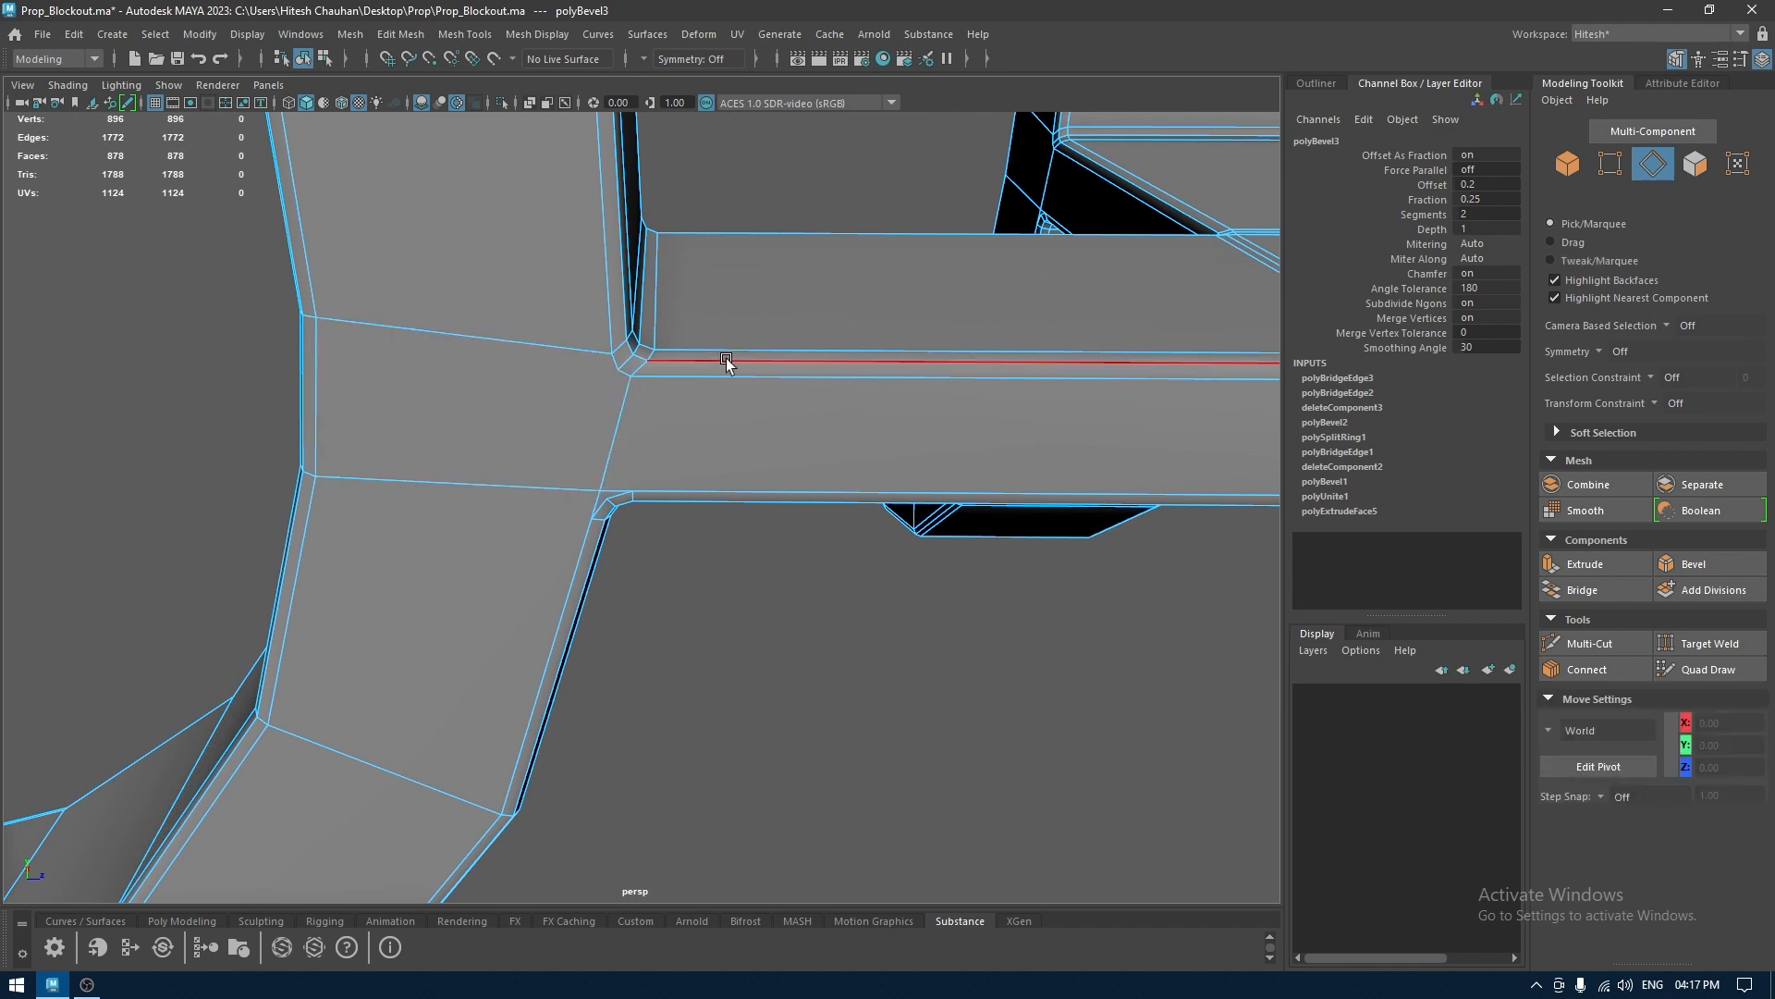
{"action": "key", "text": "ctrl+z"}
{"action": "key", "text": "ctrl+z"}
{"action": "key", "text": "ctrl+z"}
Add the short vertical edge where a crossbar meets its leg to the edge selection
{"action": "left_click_drag", "start_coordinate": [546, 387], "coordinate": [590, 398], "text": "alt"}
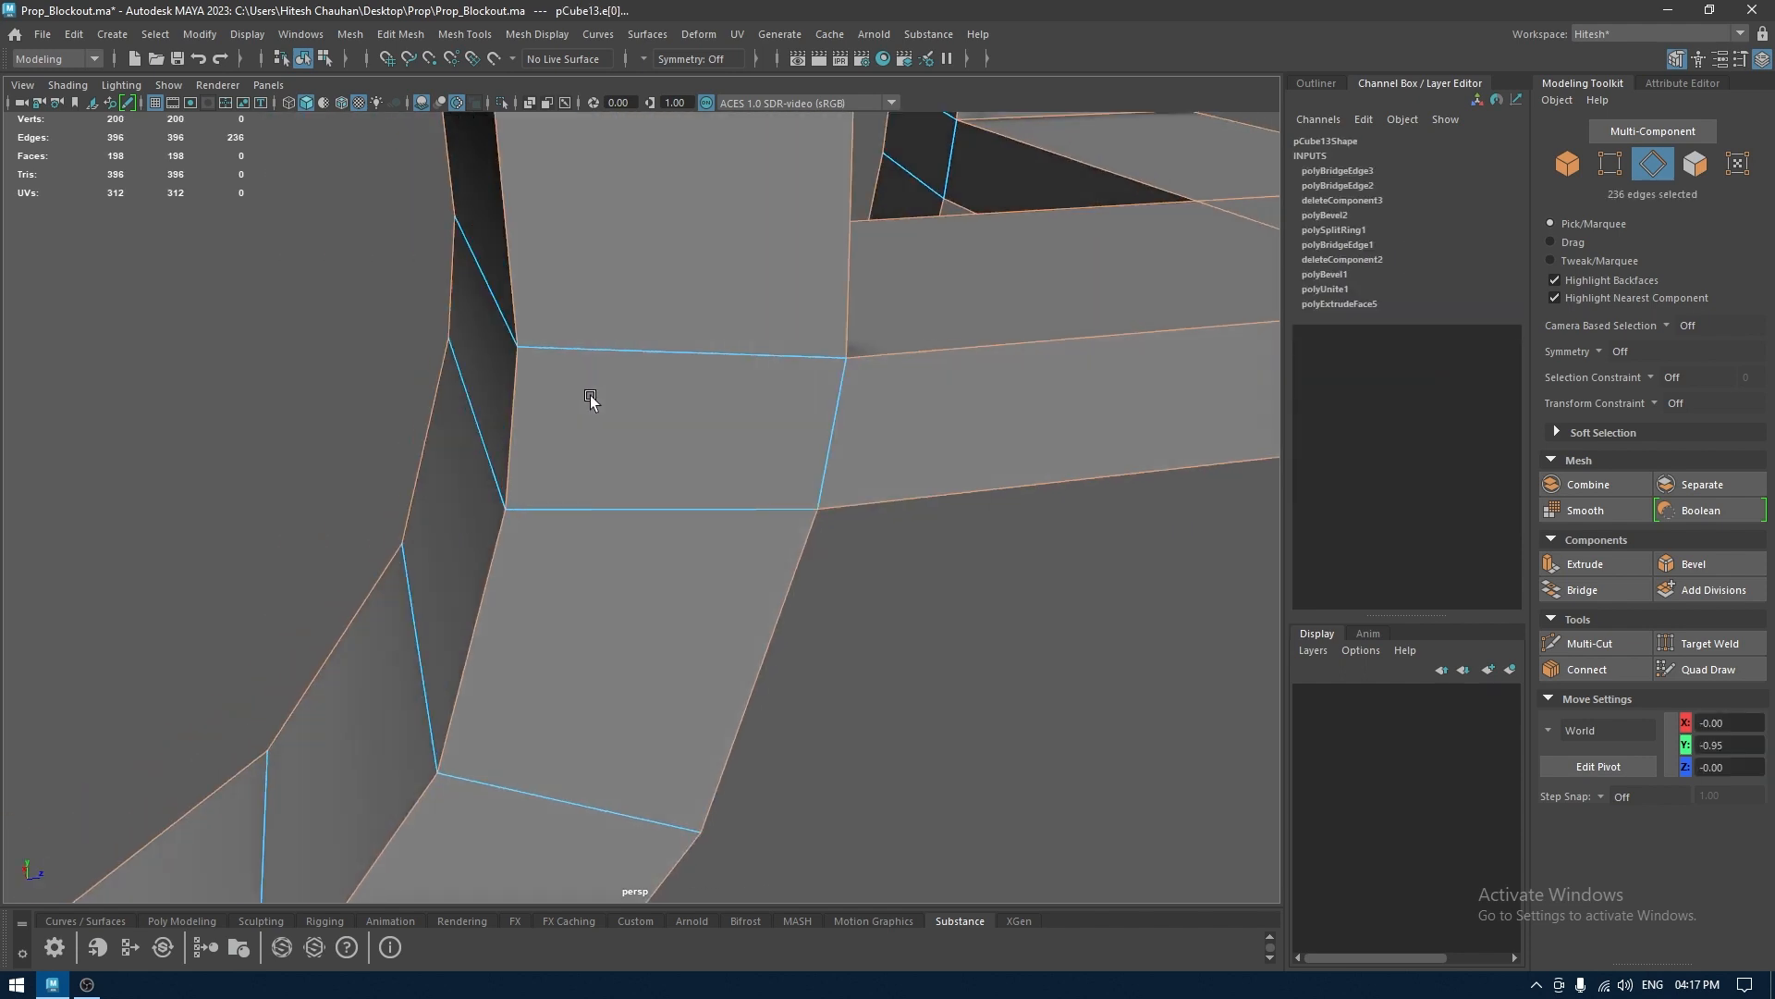
{"action": "double_click", "coordinate": [640, 479], "text": "shift"}
{"action": "left_click_drag", "start_coordinate": [852, 463], "coordinate": [729, 470], "text": "alt"}
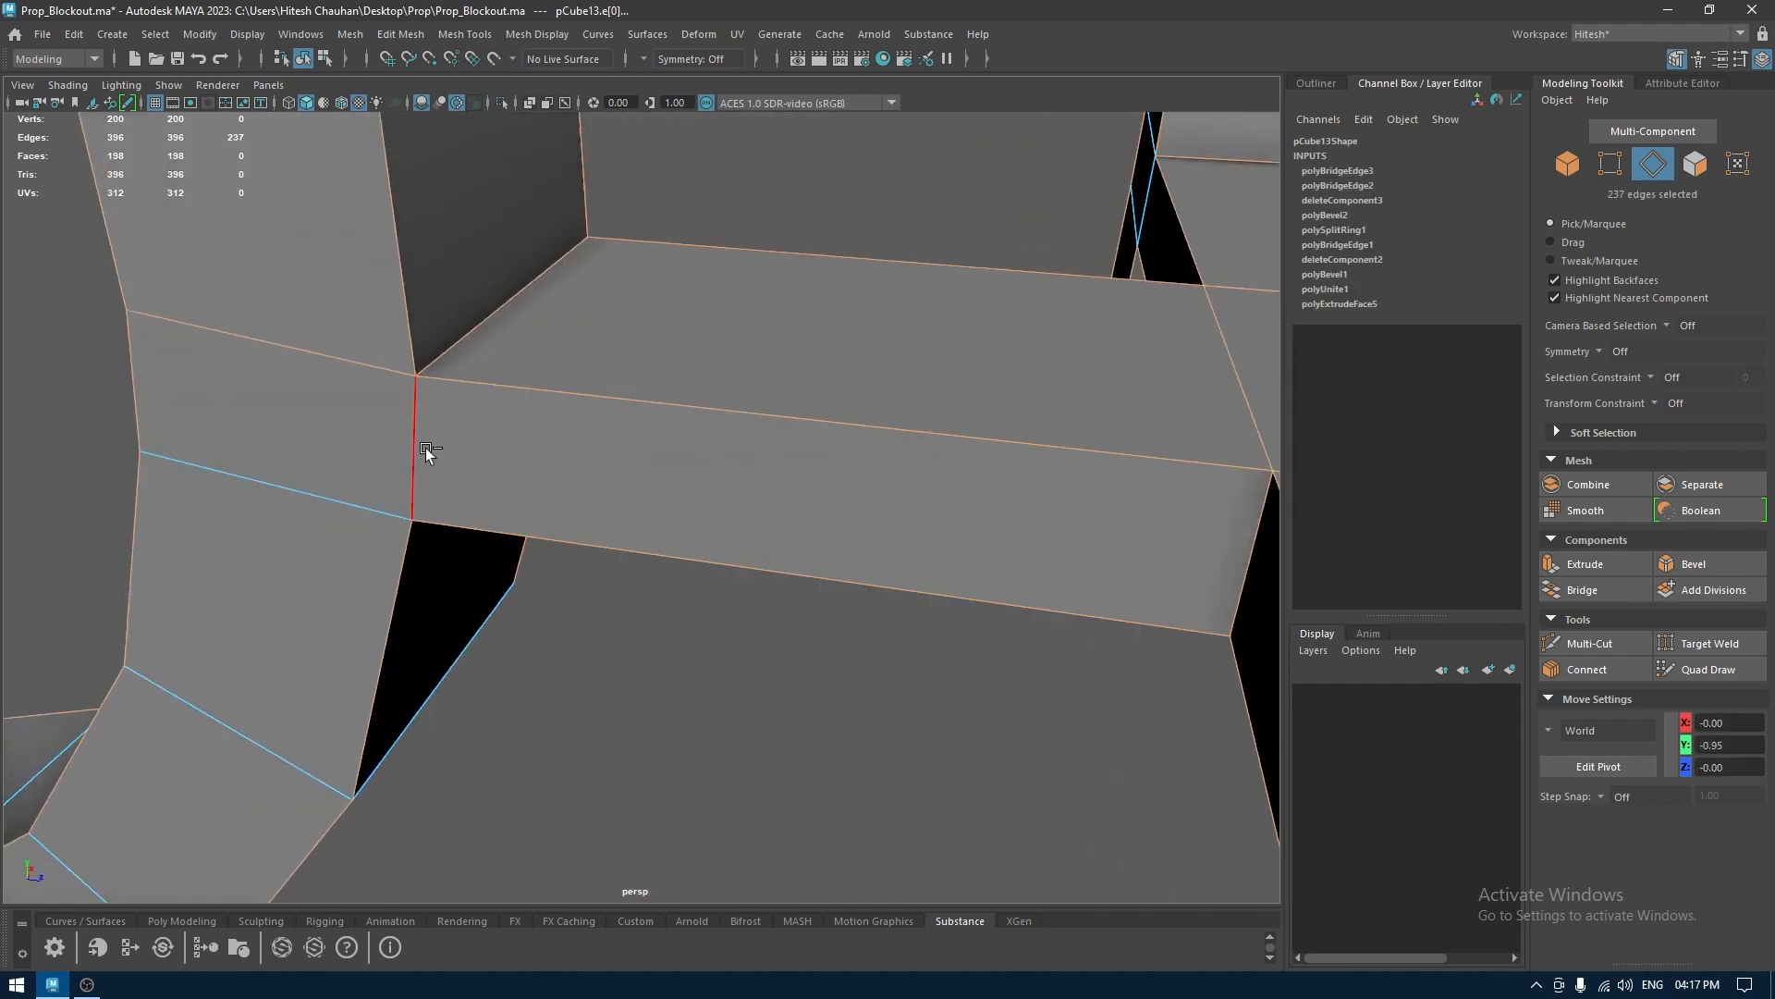
Try beveling the extended edge selection with 2 segments and a 0.33 fraction, and undo the bevel
{"action": "key", "text": "ctrl+b"}
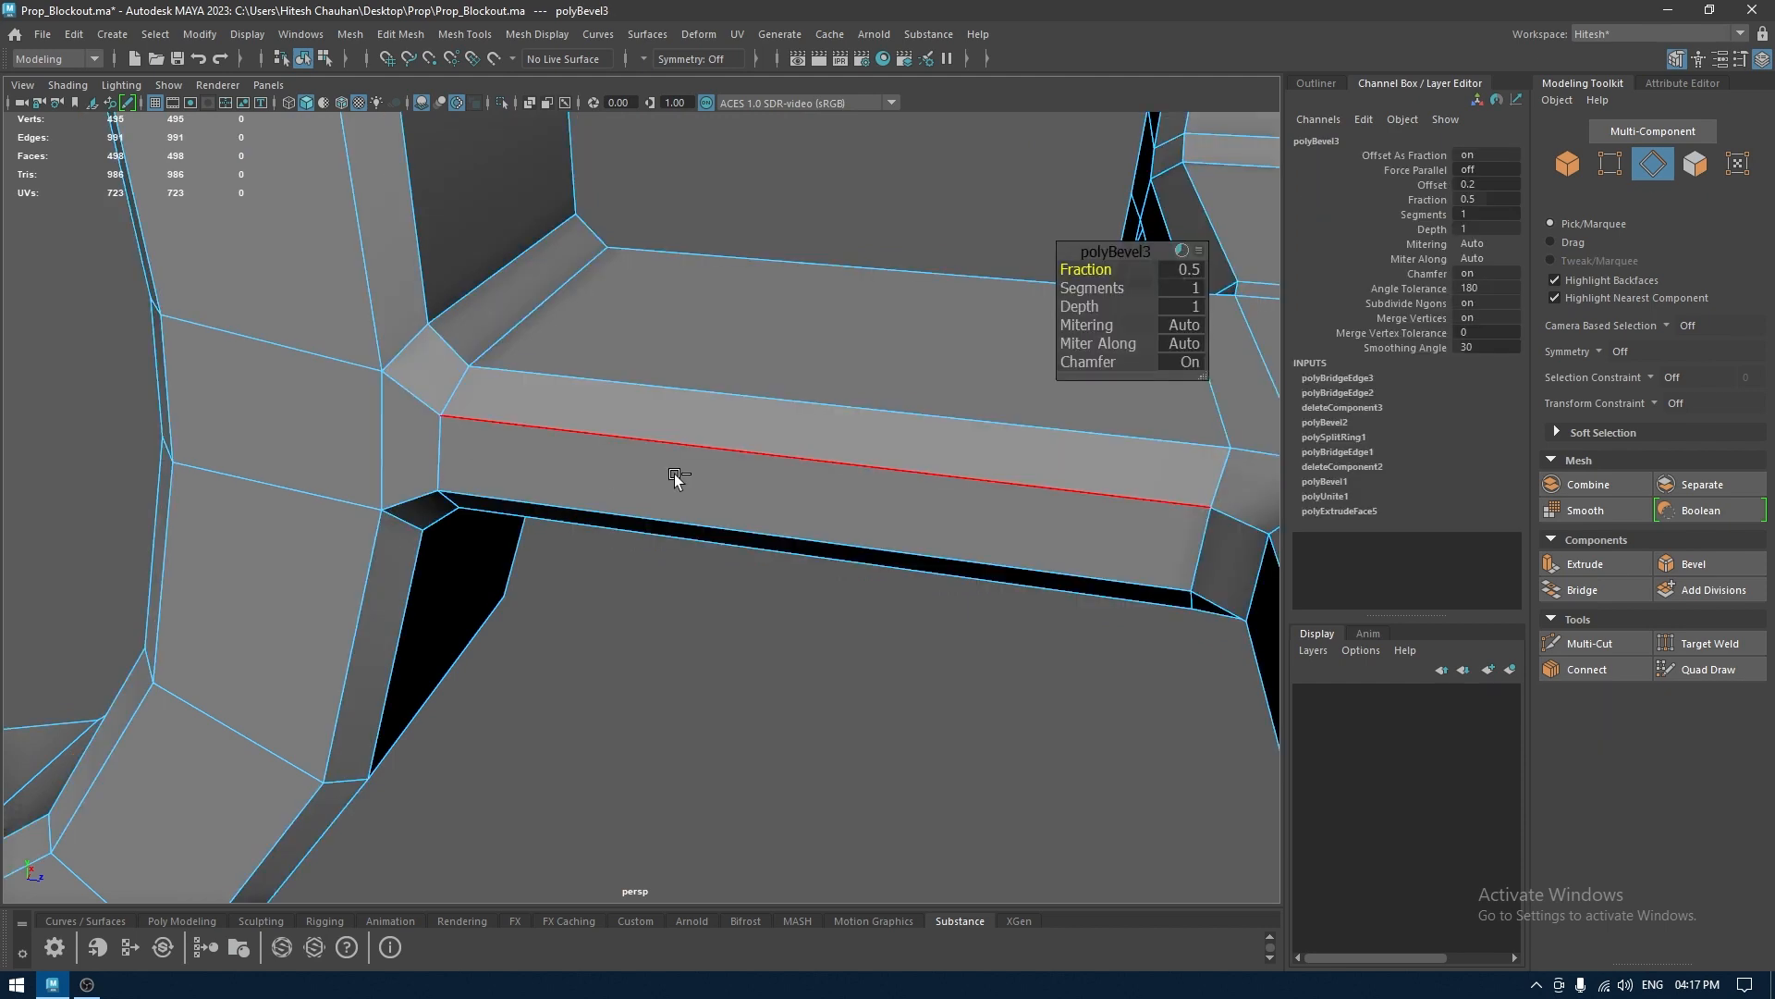
{"action": "left_click_drag", "start_coordinate": [1130, 291], "coordinate": [1139, 291]}
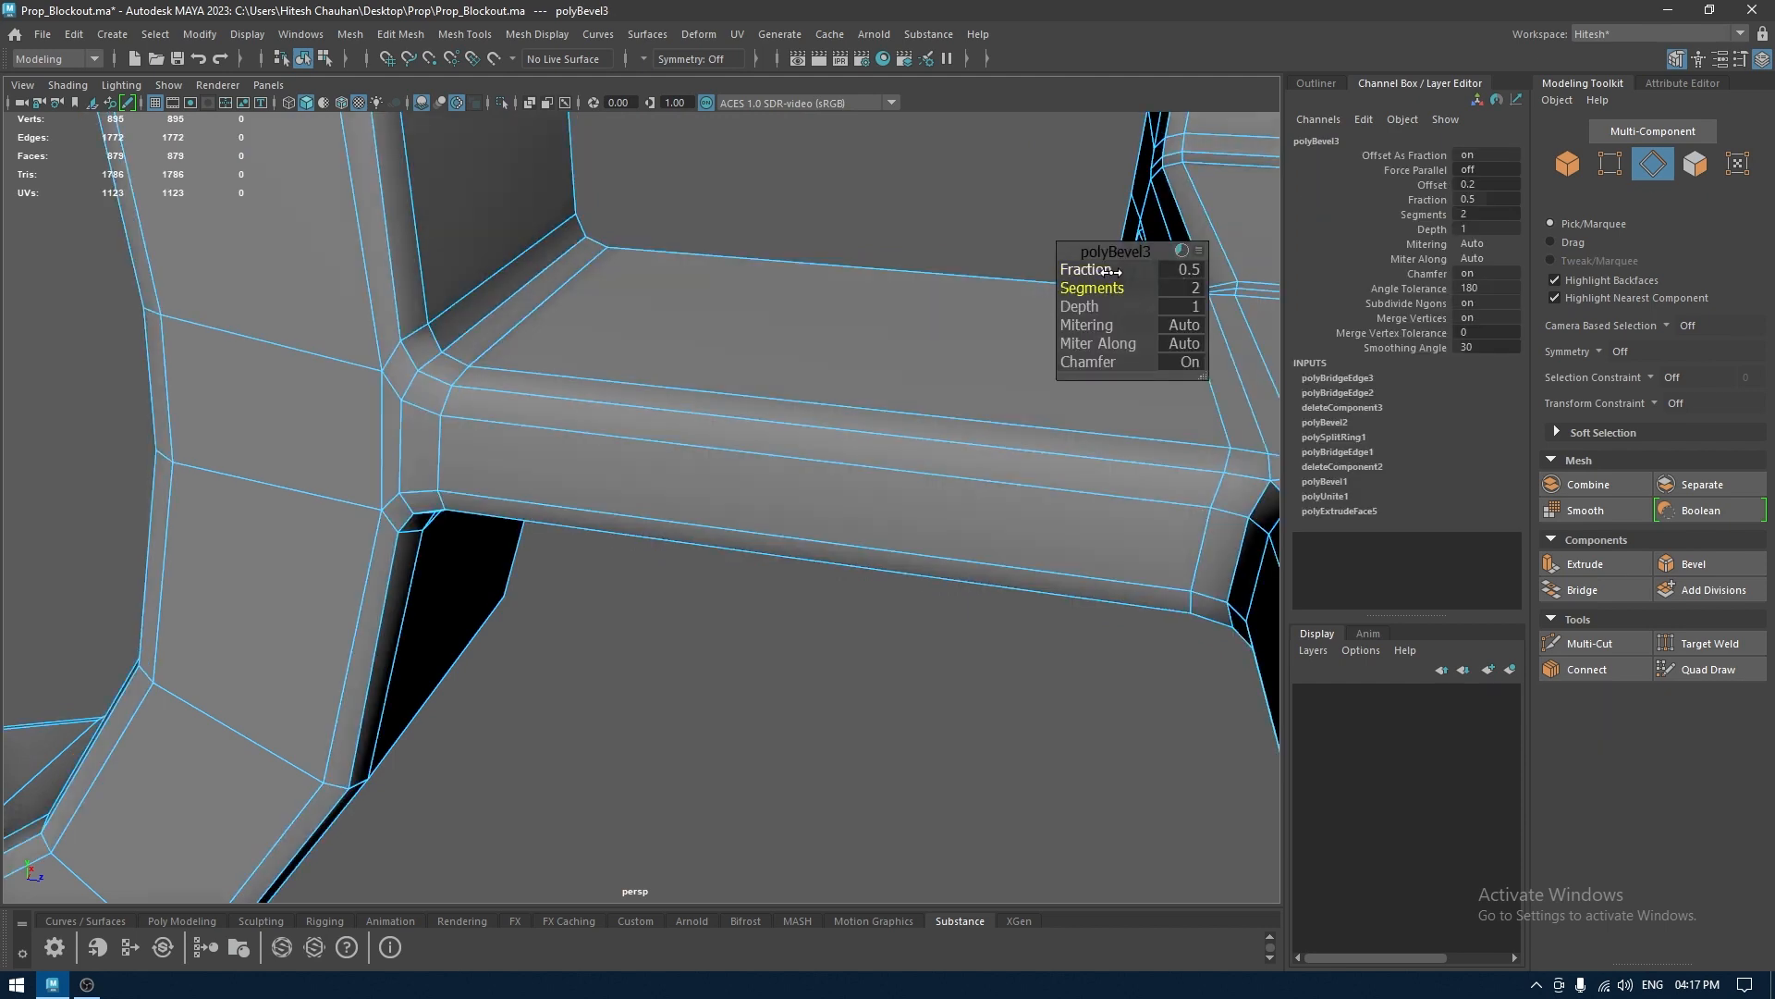
{"action": "key", "text": "w"}
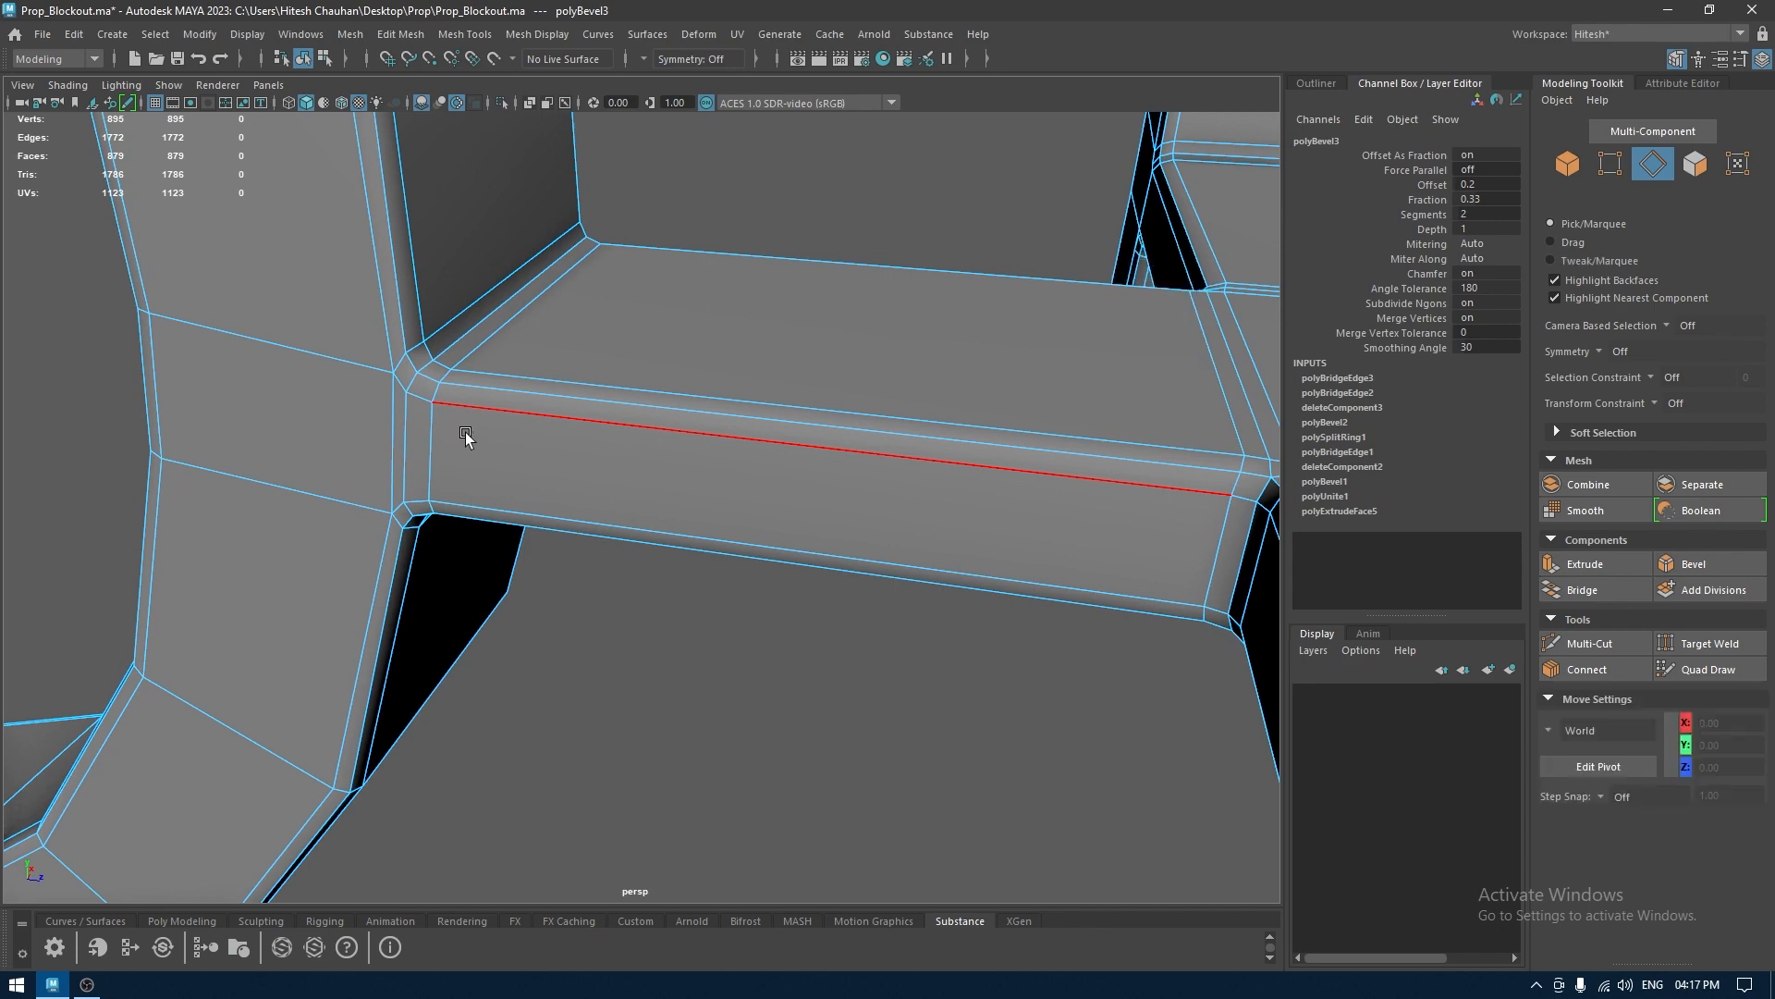
{"action": "key", "text": "ctrl+z"}
Add the short vertical edges at the other crossbar-to-leg joints to the edge selection
{"action": "left_click_drag", "start_coordinate": [606, 447], "coordinate": [475, 412], "text": "alt"}
{"action": "left_click", "coordinate": [1025, 233], "text": "shift"}
{"action": "left_click", "coordinate": [514, 366], "text": "shift"}
{"action": "left_click", "coordinate": [724, 446], "text": "shift"}
{"action": "left_click", "coordinate": [413, 402], "text": "shift"}
{"action": "left_click", "coordinate": [207, 411], "text": "shift"}
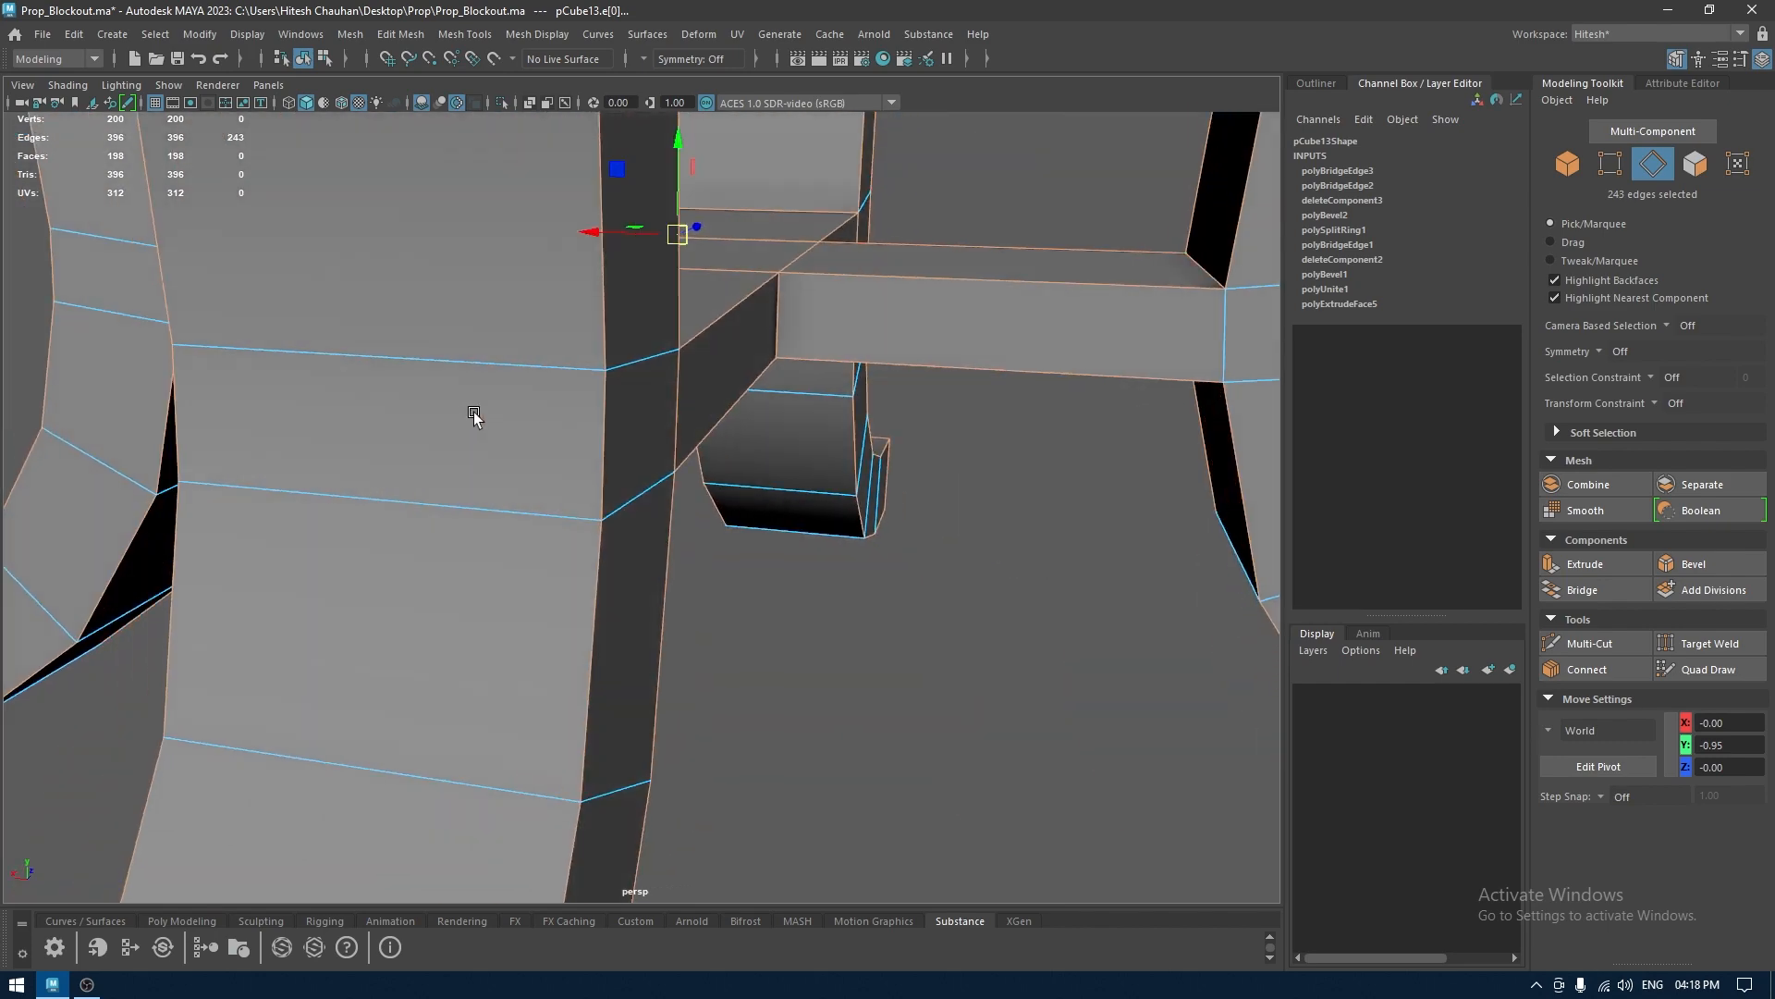
{"action": "left_click", "coordinate": [1214, 335], "text": "shift"}
Bevel the selected stand edges with 2 segments and a 0.2 fraction, and return to object mode
{"action": "left_click_drag", "start_coordinate": [1090, 365], "coordinate": [772, 427], "text": "alt"}
{"action": "scroll", "coordinate": [647, 407], "scroll_direction": "up", "scroll_amount": 3}
{"action": "key", "text": "ctrl+b"}
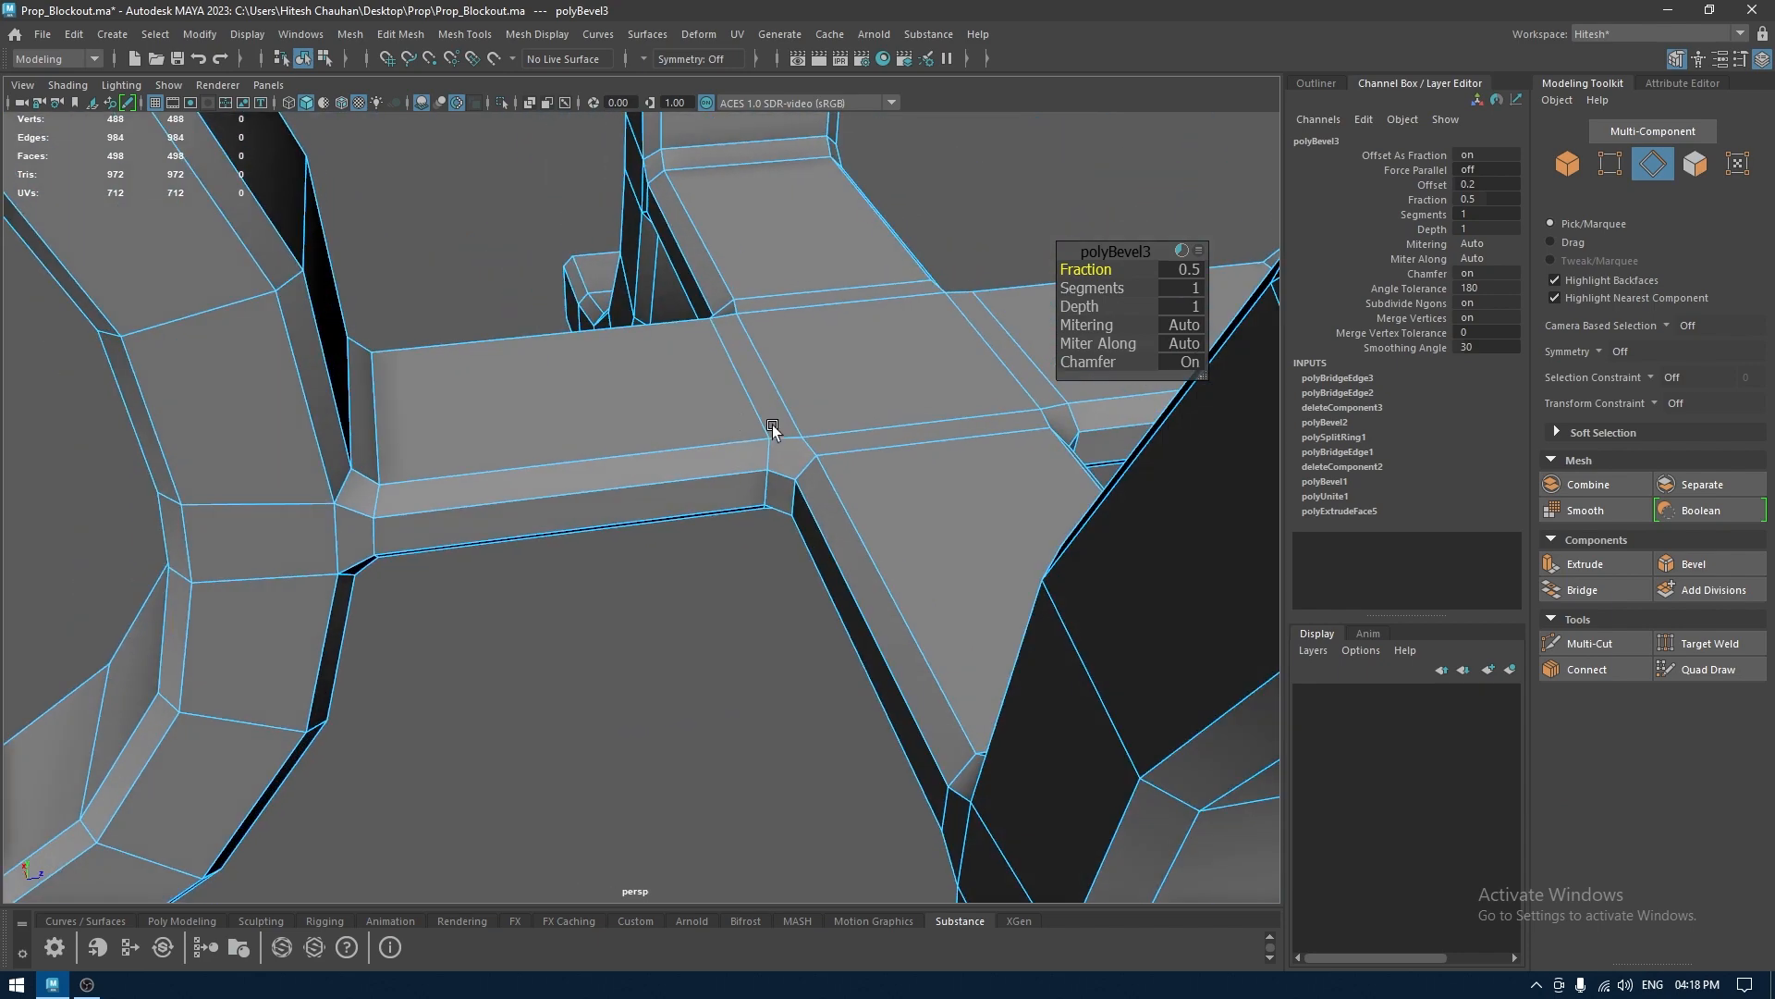
{"action": "scroll", "coordinate": [773, 433], "scroll_direction": "up", "scroll_amount": 1}
{"action": "mouse_move", "coordinate": [1087, 290]}
{"action": "left_mouse_down"}
{"action": "mouse_move", "coordinate": [1148, 294]}
{"action": "mouse_move", "coordinate": [1069, 274]}
{"action": "left_mouse_up"}
{"action": "right_click_drag", "start_coordinate": [656, 383], "coordinate": [787, 325]}
Turn on smooth mesh preview for the beveled leg stand and inspect its shape from several sides
{"action": "key", "text": "f"}
{"action": "right_click_drag", "start_coordinate": [718, 566], "coordinate": [682, 158], "text": "alt"}
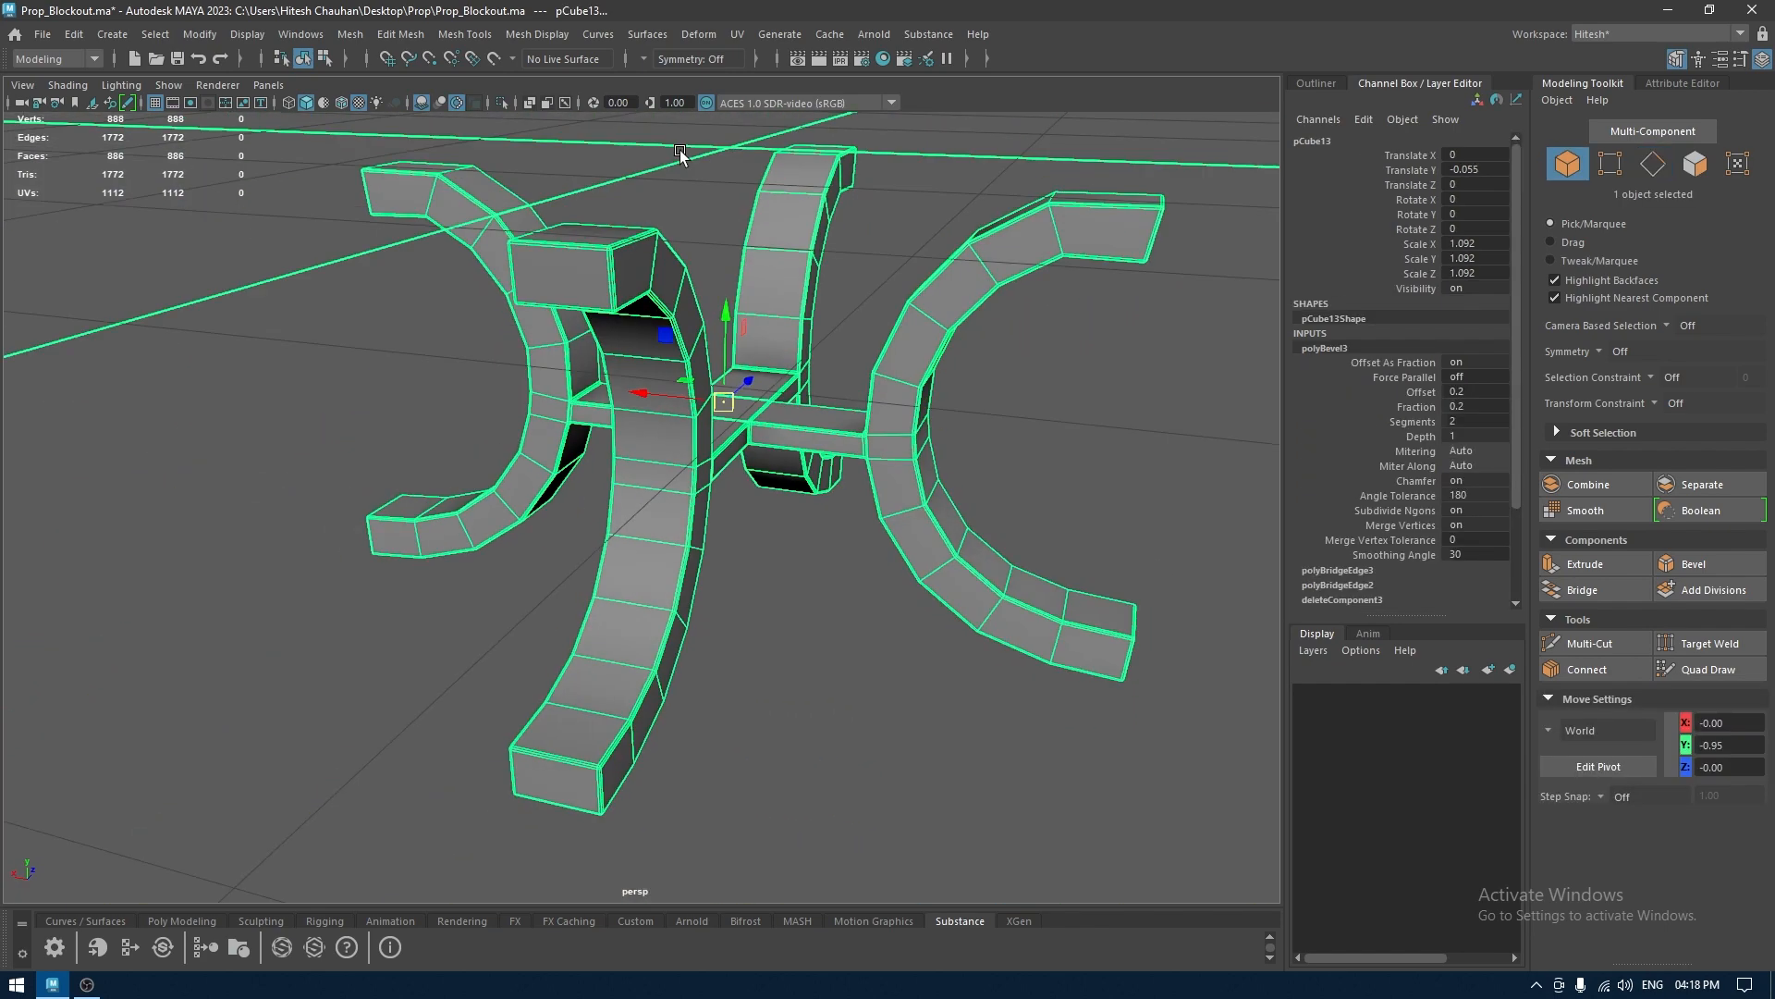
{"action": "left_click_drag", "start_coordinate": [681, 158], "coordinate": [951, 261], "text": "alt"}
{"action": "left_click", "coordinate": [932, 197]}
{"action": "left_click", "coordinate": [813, 255]}
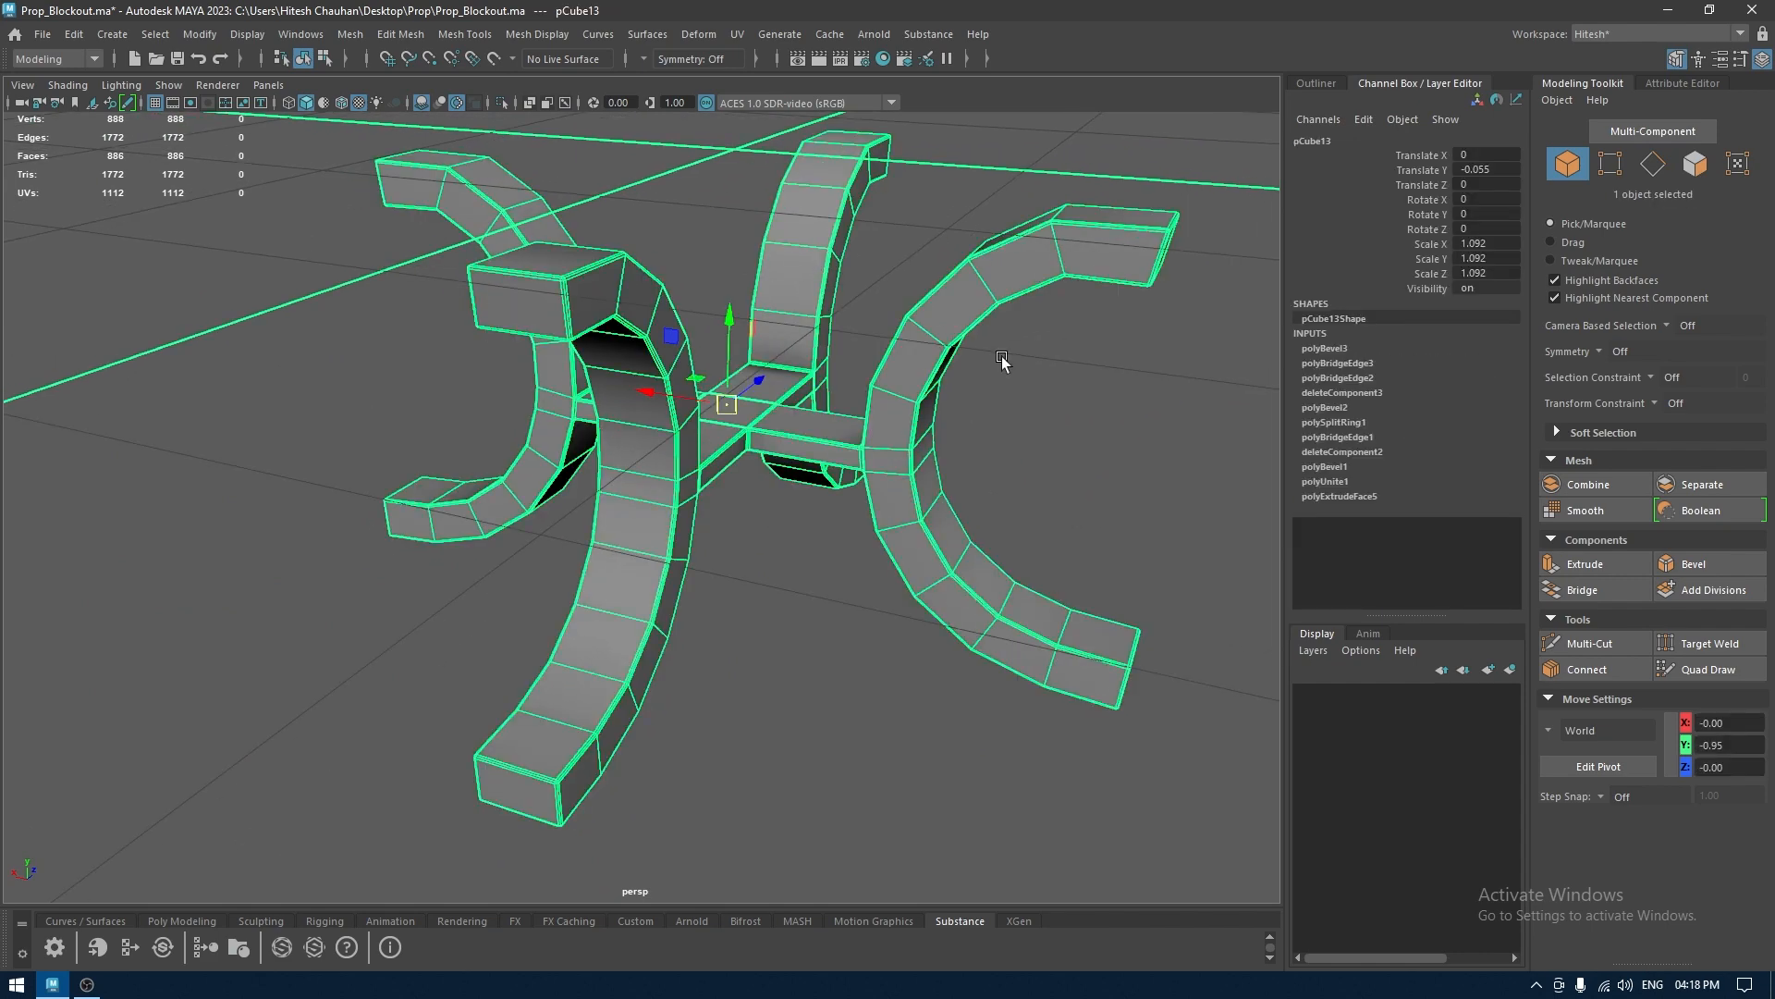
{"action": "key", "text": "3"}
{"action": "left_click", "coordinate": [1104, 441]}
{"action": "left_click_drag", "start_coordinate": [1104, 441], "coordinate": [892, 504], "text": "alt"}
{"action": "right_click_drag", "start_coordinate": [892, 504], "coordinate": [730, 361], "text": "alt"}
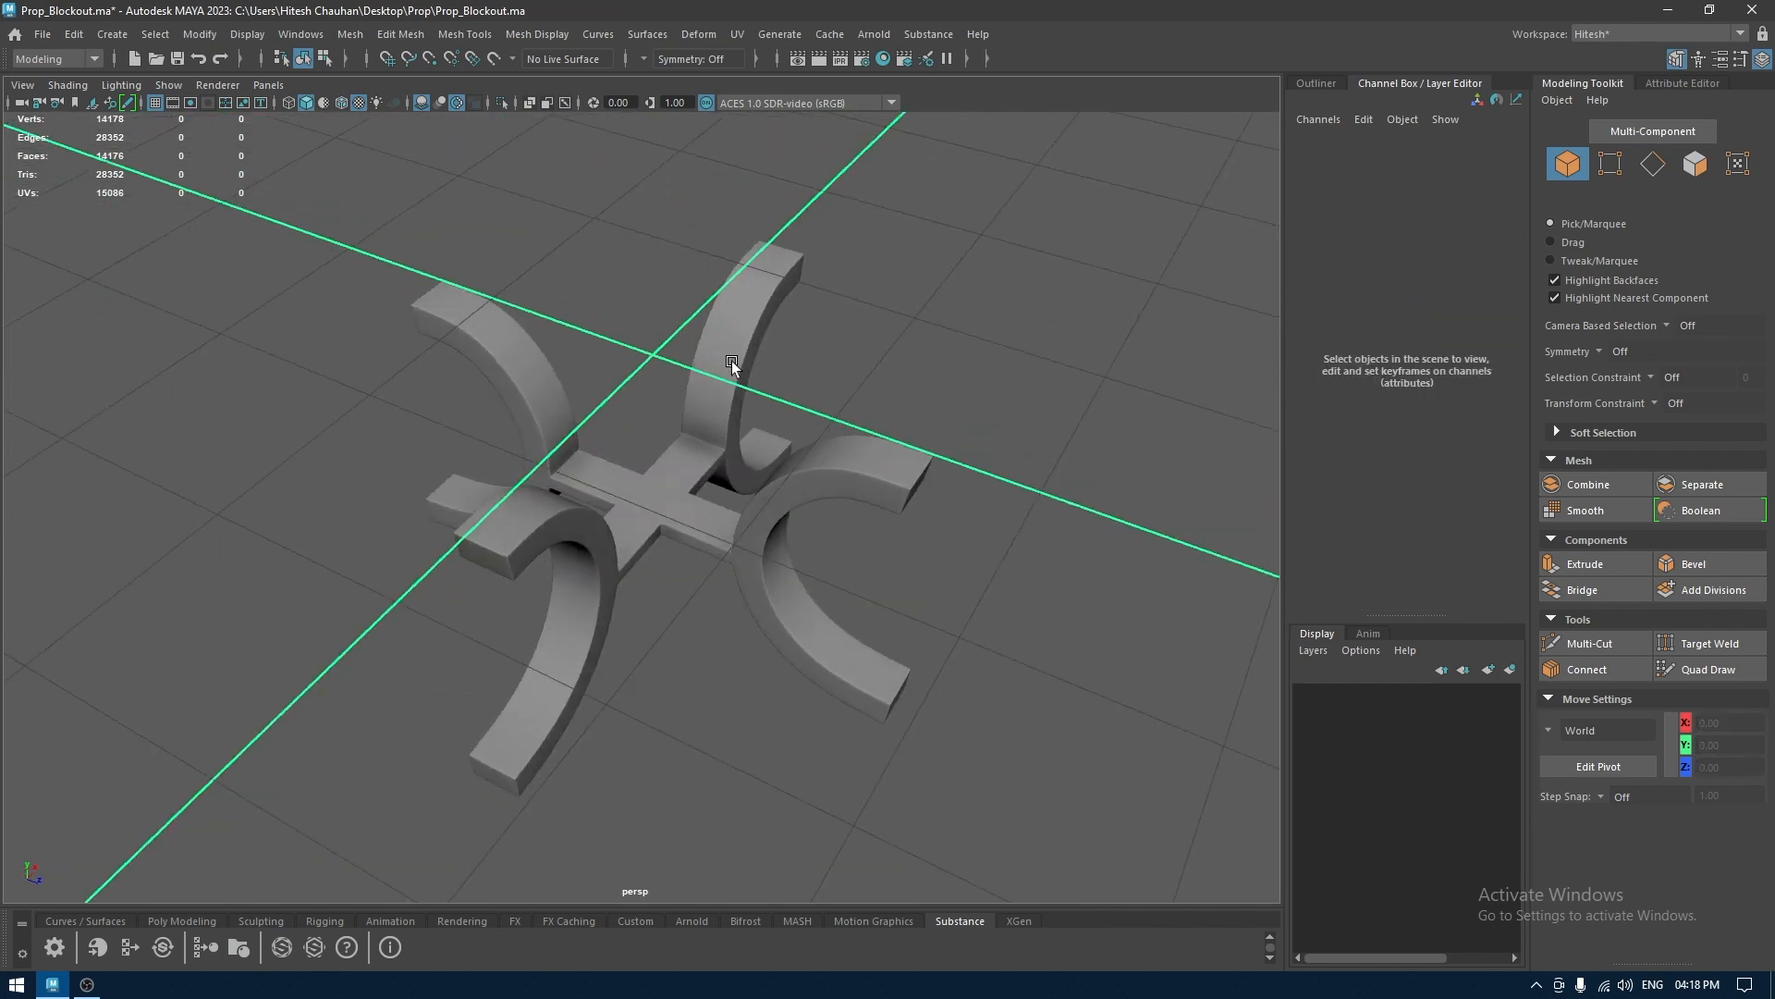
{"action": "left_click_drag", "start_coordinate": [730, 361], "coordinate": [916, 346], "text": "alt"}
Show the hidden basket again and separate its combined mesh into individual pieces
{"action": "key", "text": "ctrl+shift+h"}
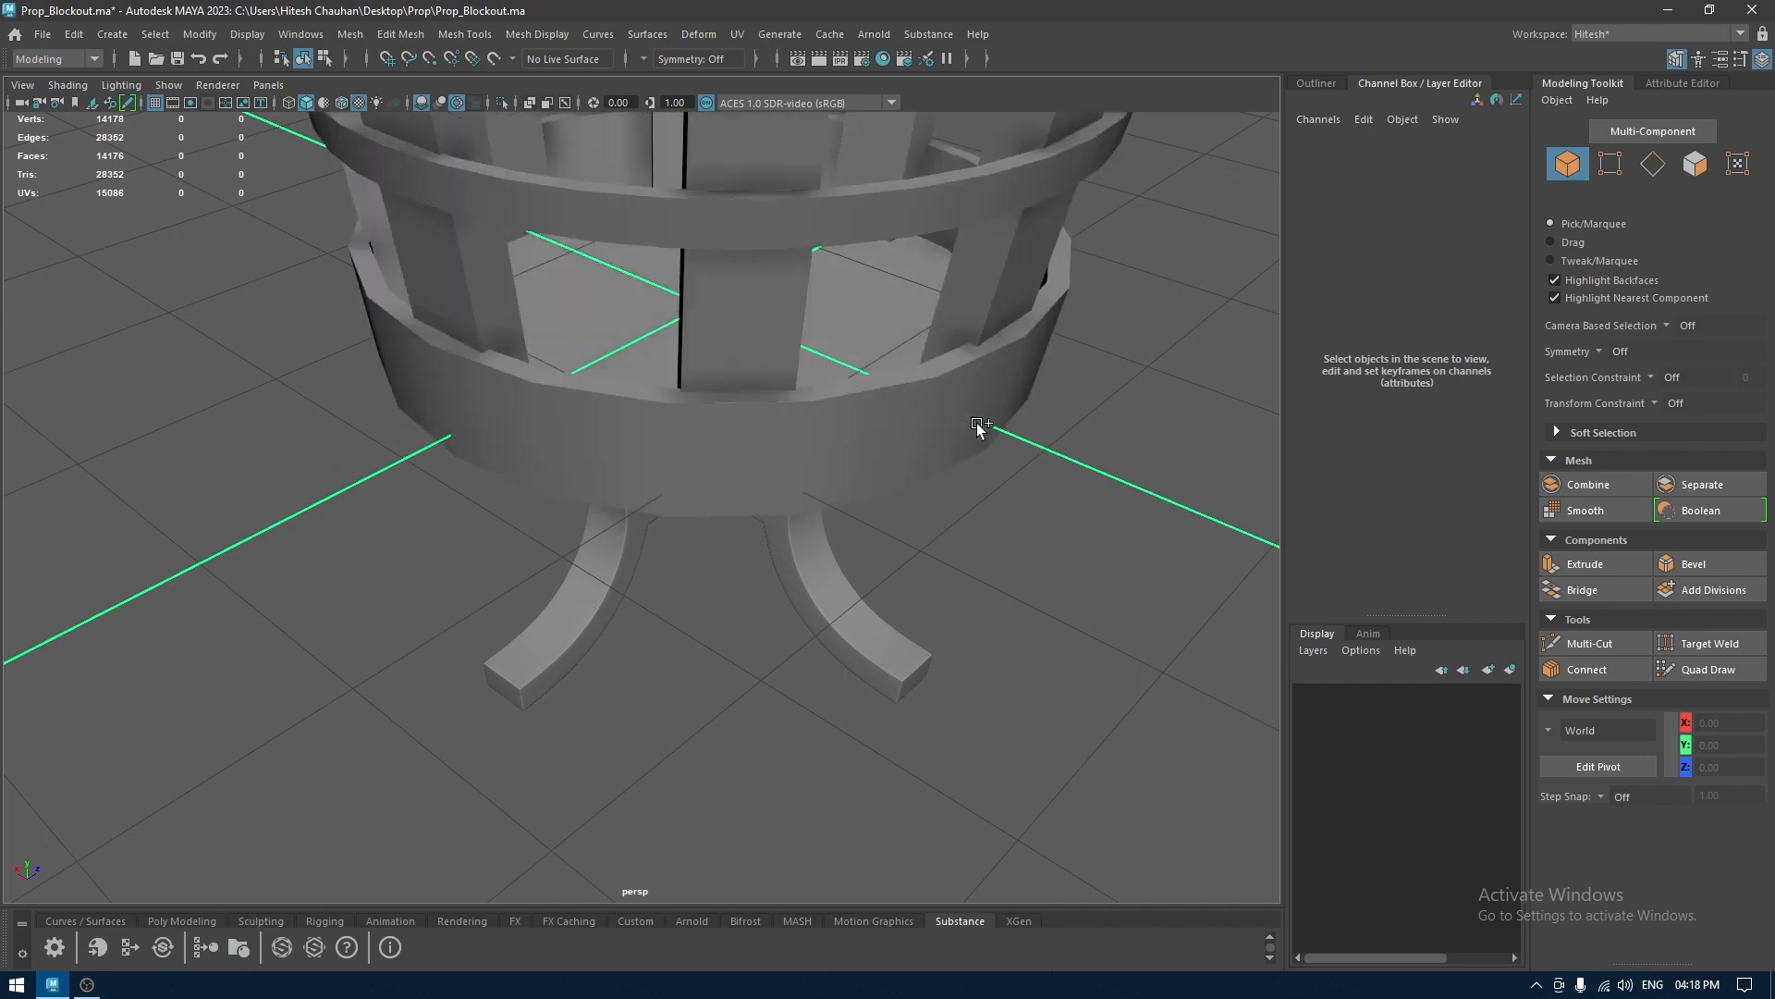
{"action": "left_click_drag", "start_coordinate": [977, 424], "coordinate": [689, 456], "text": "alt"}
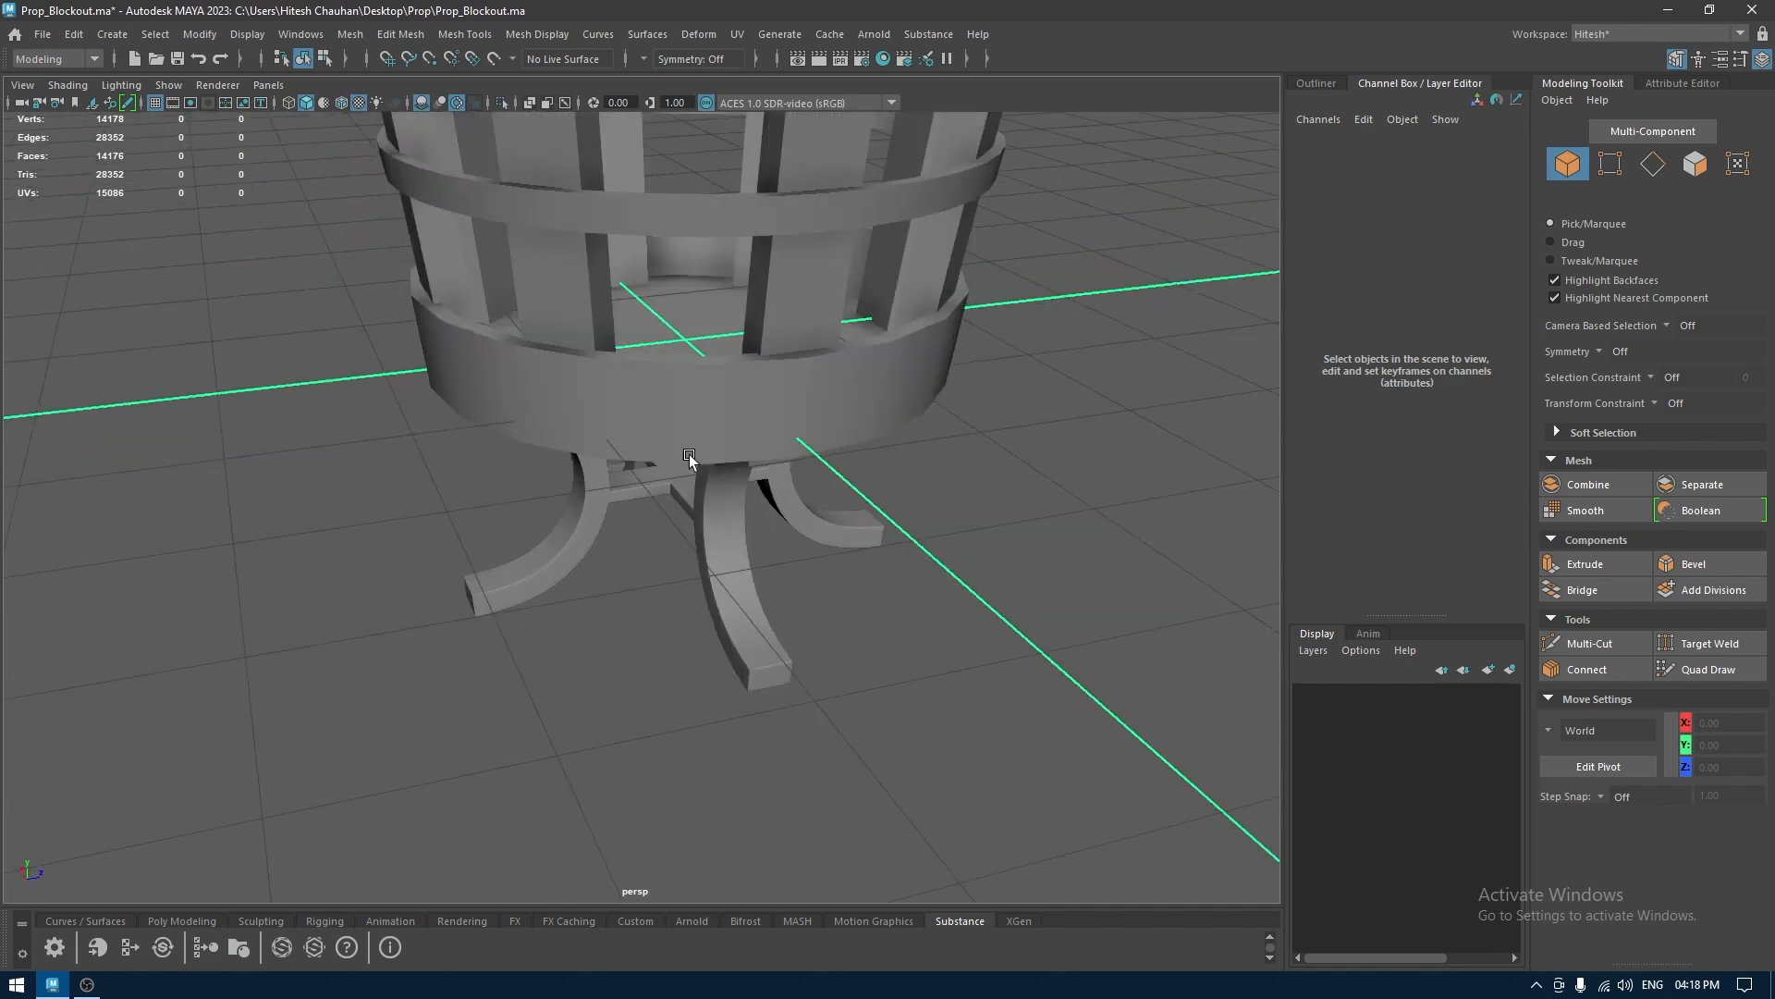
{"action": "right_click_drag", "start_coordinate": [689, 455], "coordinate": [567, 201], "text": "alt"}
{"action": "left_click_drag", "start_coordinate": [567, 201], "coordinate": [670, 320], "text": "alt"}
{"action": "left_click", "coordinate": [658, 331]}
{"action": "right_click_drag", "start_coordinate": [671, 320], "coordinate": [649, 692], "text": "shift"}
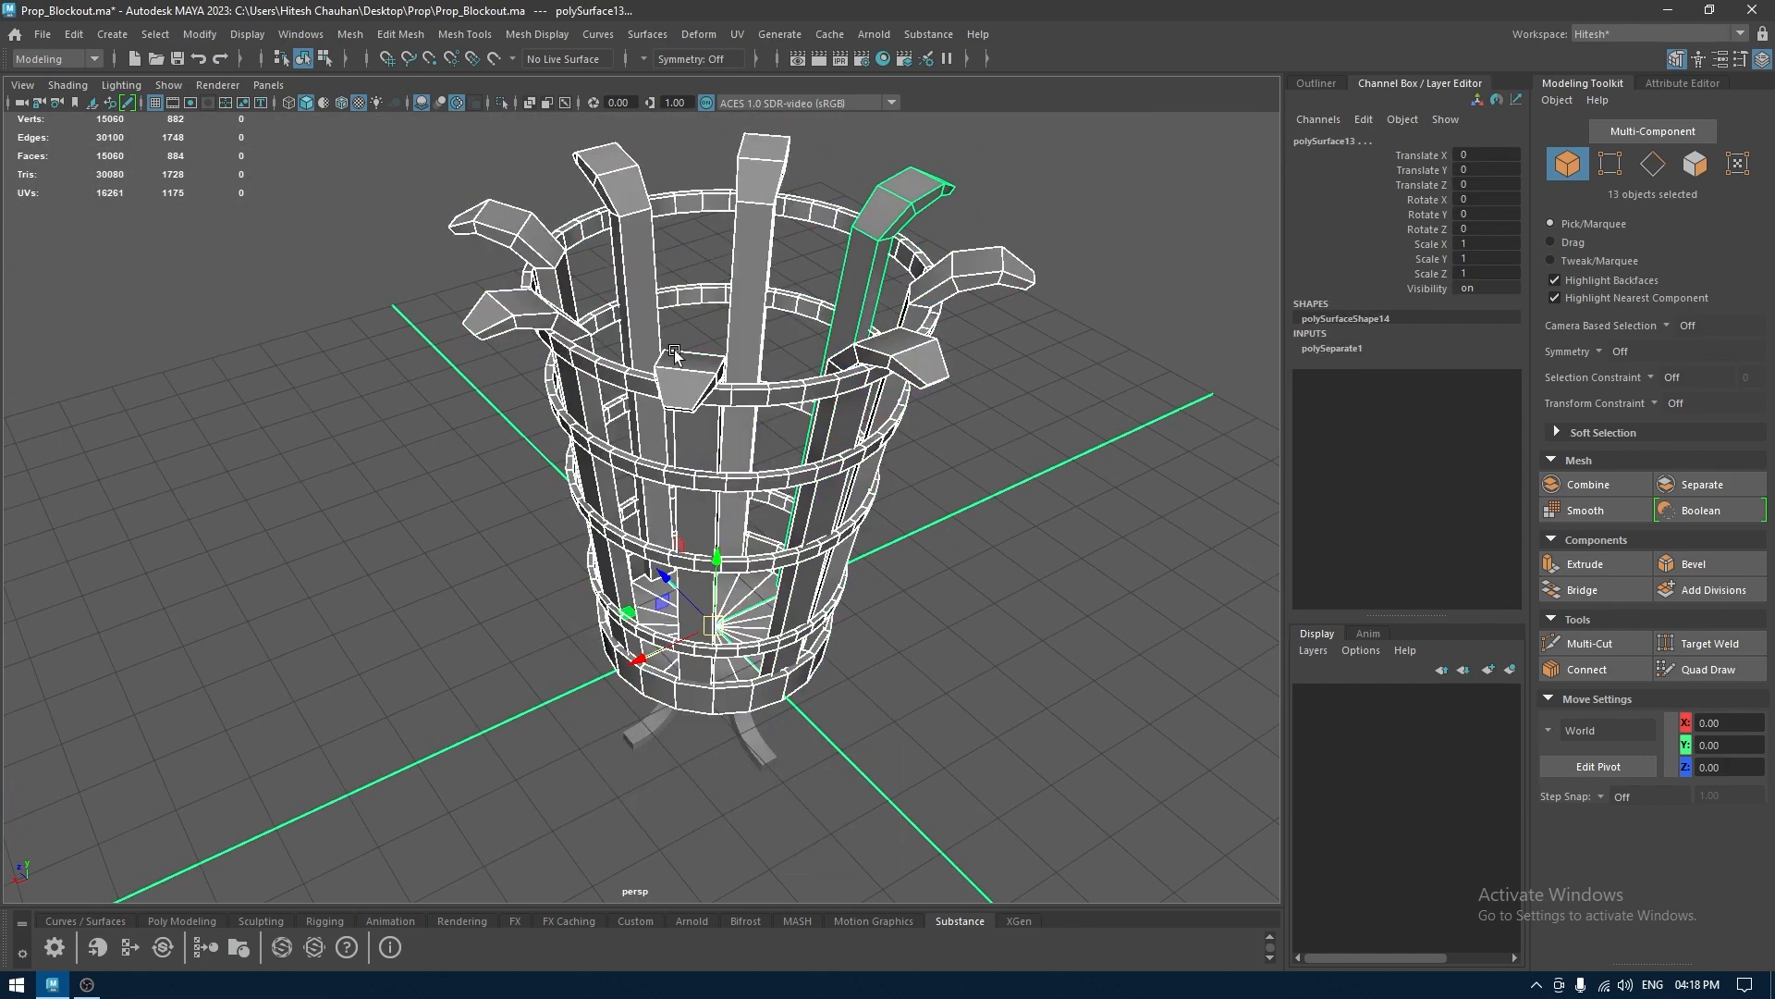
Select all the basket pieces, exclude the hoops and the solid base, and combine the eight vertical slats into one mesh
{"action": "left_click", "coordinate": [711, 351]}
{"action": "right_click_drag", "start_coordinate": [712, 351], "coordinate": [691, 561]}
{"action": "left_click_drag", "start_coordinate": [869, 458], "coordinate": [870, 387], "text": "alt"}
{"action": "left_click", "coordinate": [765, 638], "text": "ctrl"}
{"action": "left_click", "coordinate": [771, 556], "text": "ctrl"}
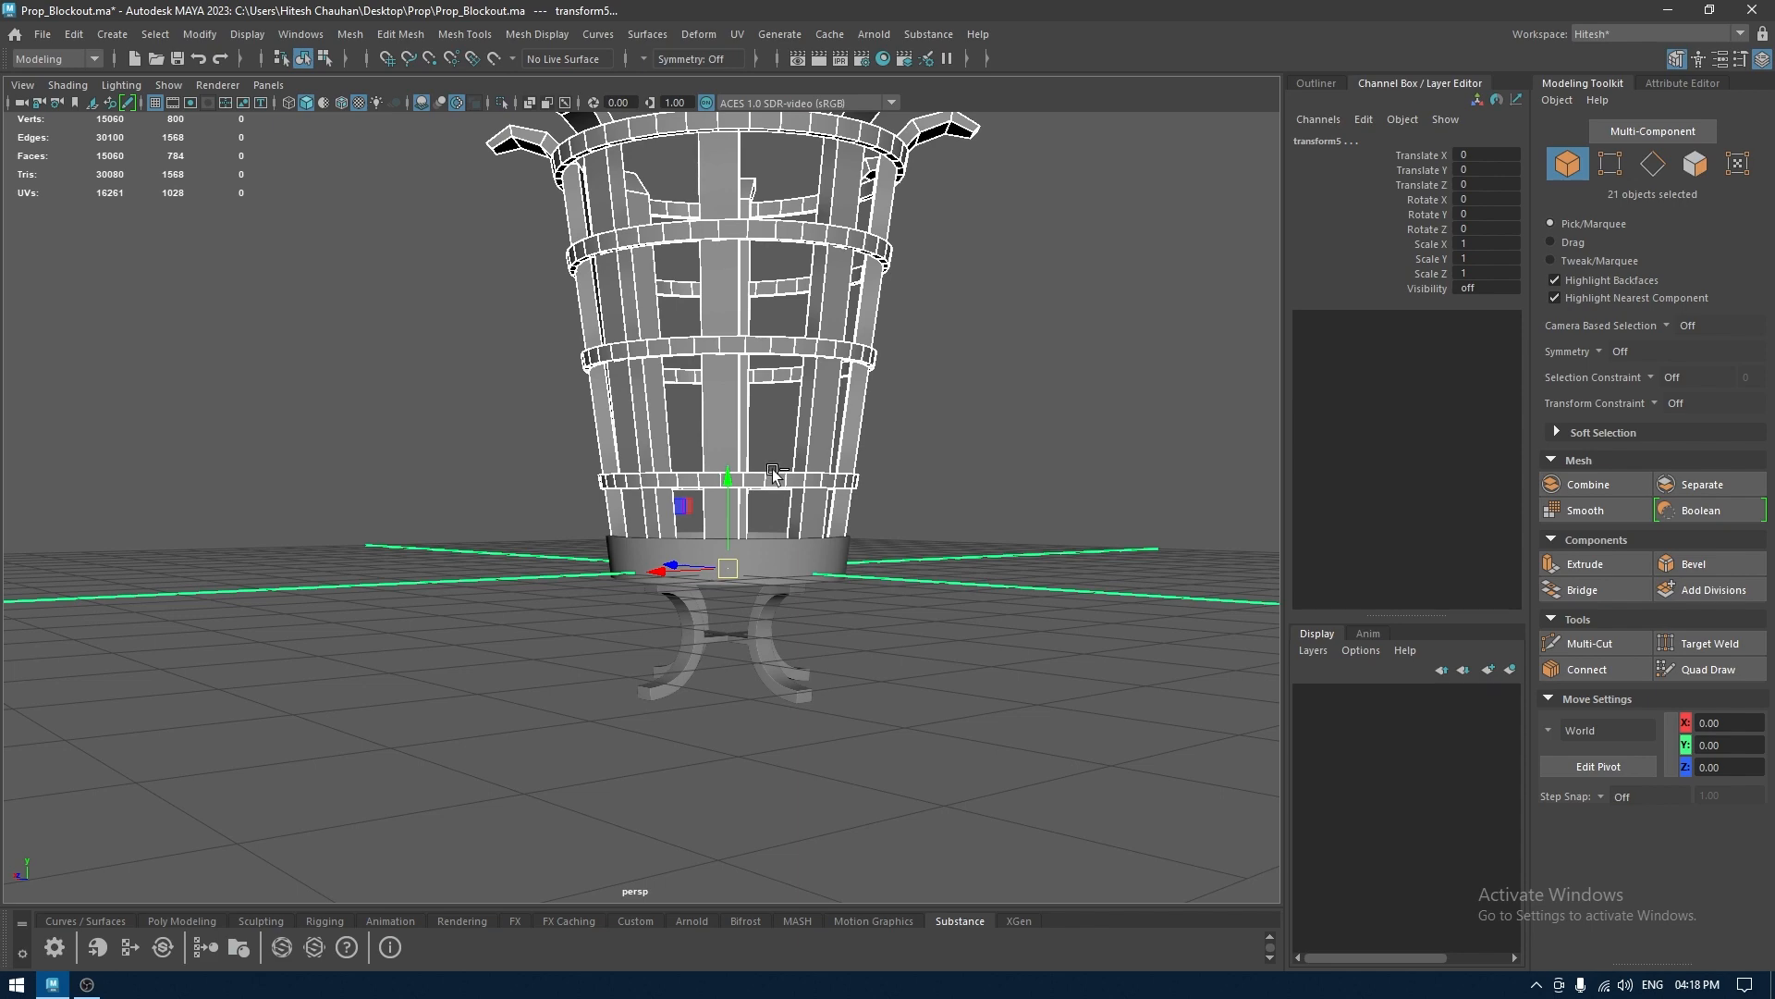
{"action": "left_click", "coordinate": [775, 477], "text": "ctrl"}
{"action": "left_click", "coordinate": [787, 352], "text": "ctrl"}
{"action": "left_click", "coordinate": [784, 250], "text": "ctrl"}
{"action": "left_click_drag", "start_coordinate": [784, 250], "coordinate": [925, 379], "text": "alt"}
{"action": "left_click", "coordinate": [801, 342], "text": "ctrl"}
{"action": "right_click_drag", "start_coordinate": [1062, 341], "coordinate": [1011, 731], "text": "shift"}
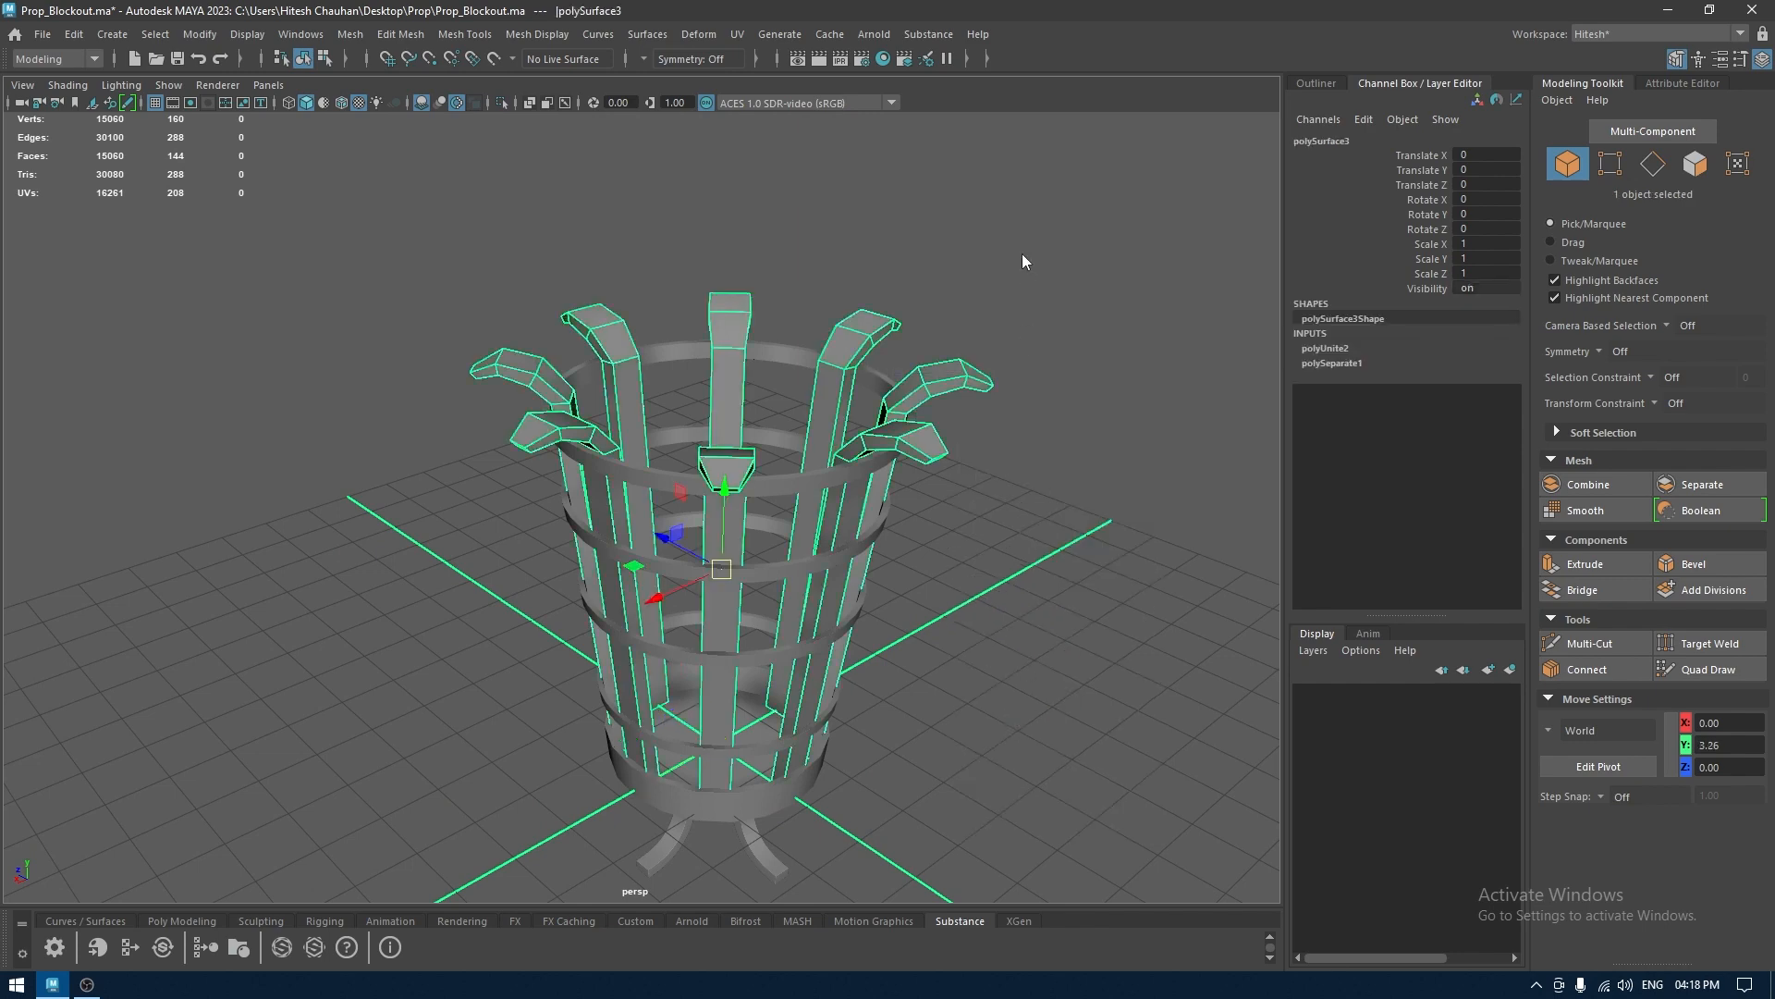
Select the lengthwise border edges of the front slat in edge mode, including those around its curled tip
{"action": "key", "text": "F10"}
{"action": "scroll", "coordinate": [835, 380], "scroll_direction": "up", "scroll_amount": 3}
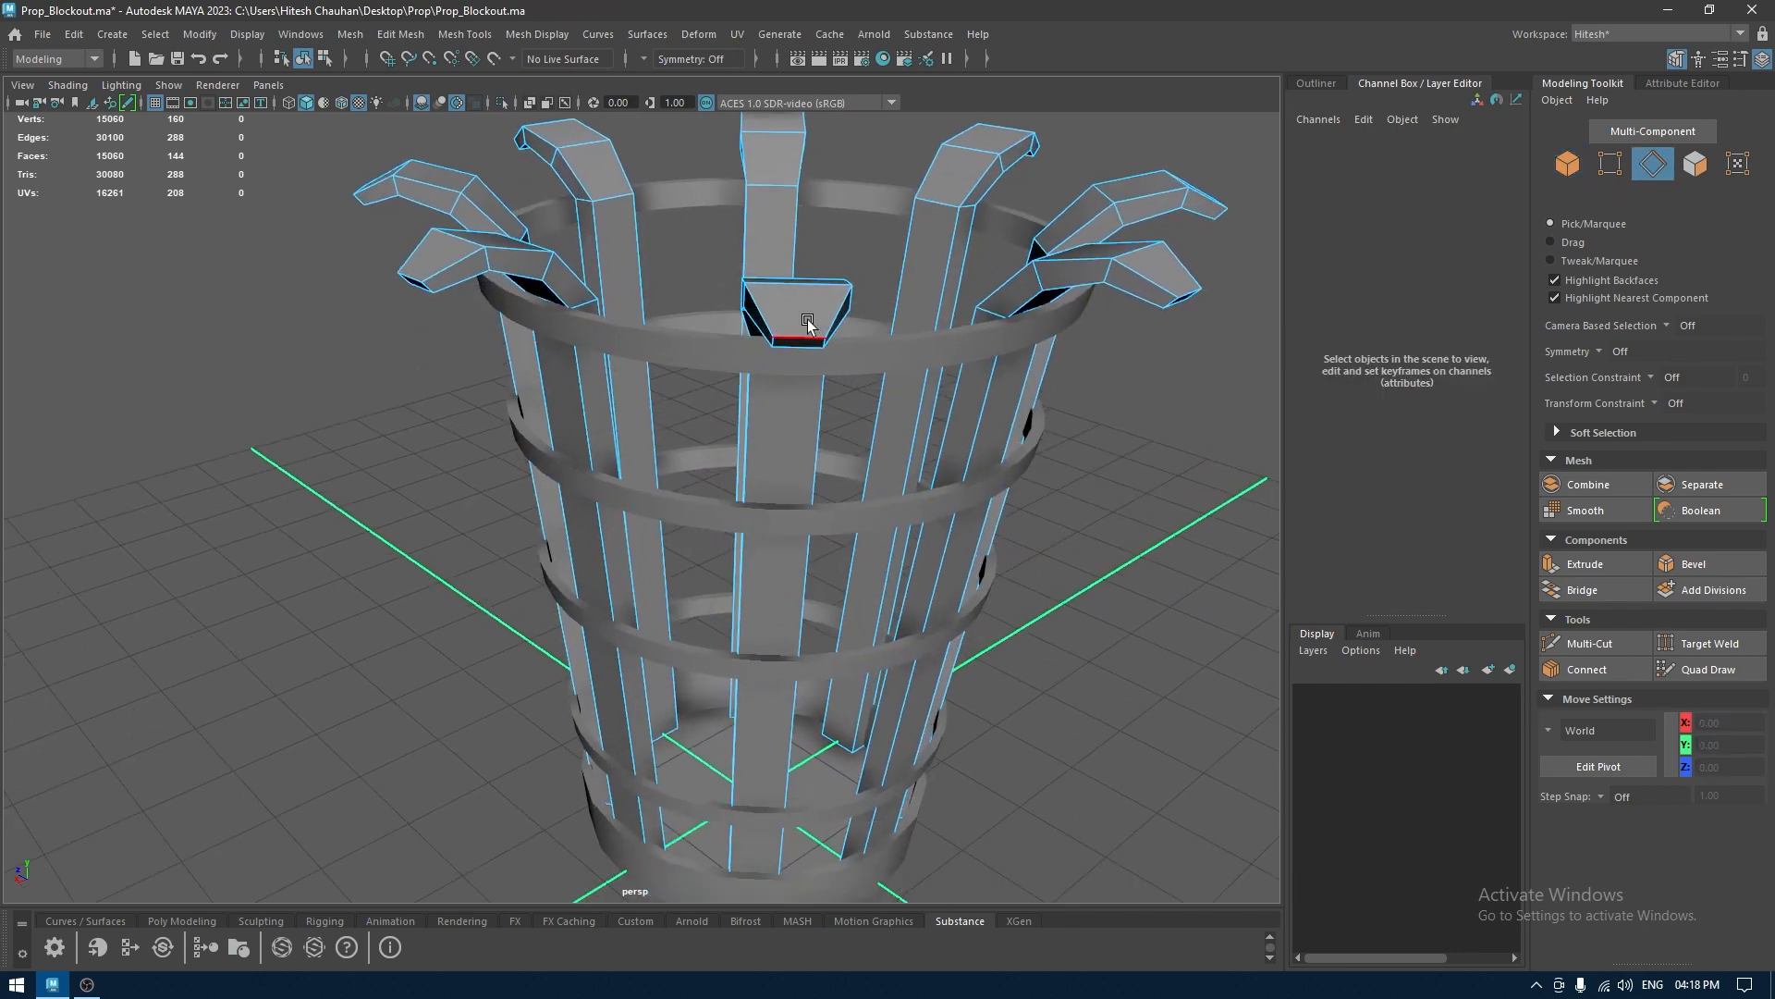
{"action": "left_click", "coordinate": [804, 338]}
{"action": "double_click", "coordinate": [830, 314]}
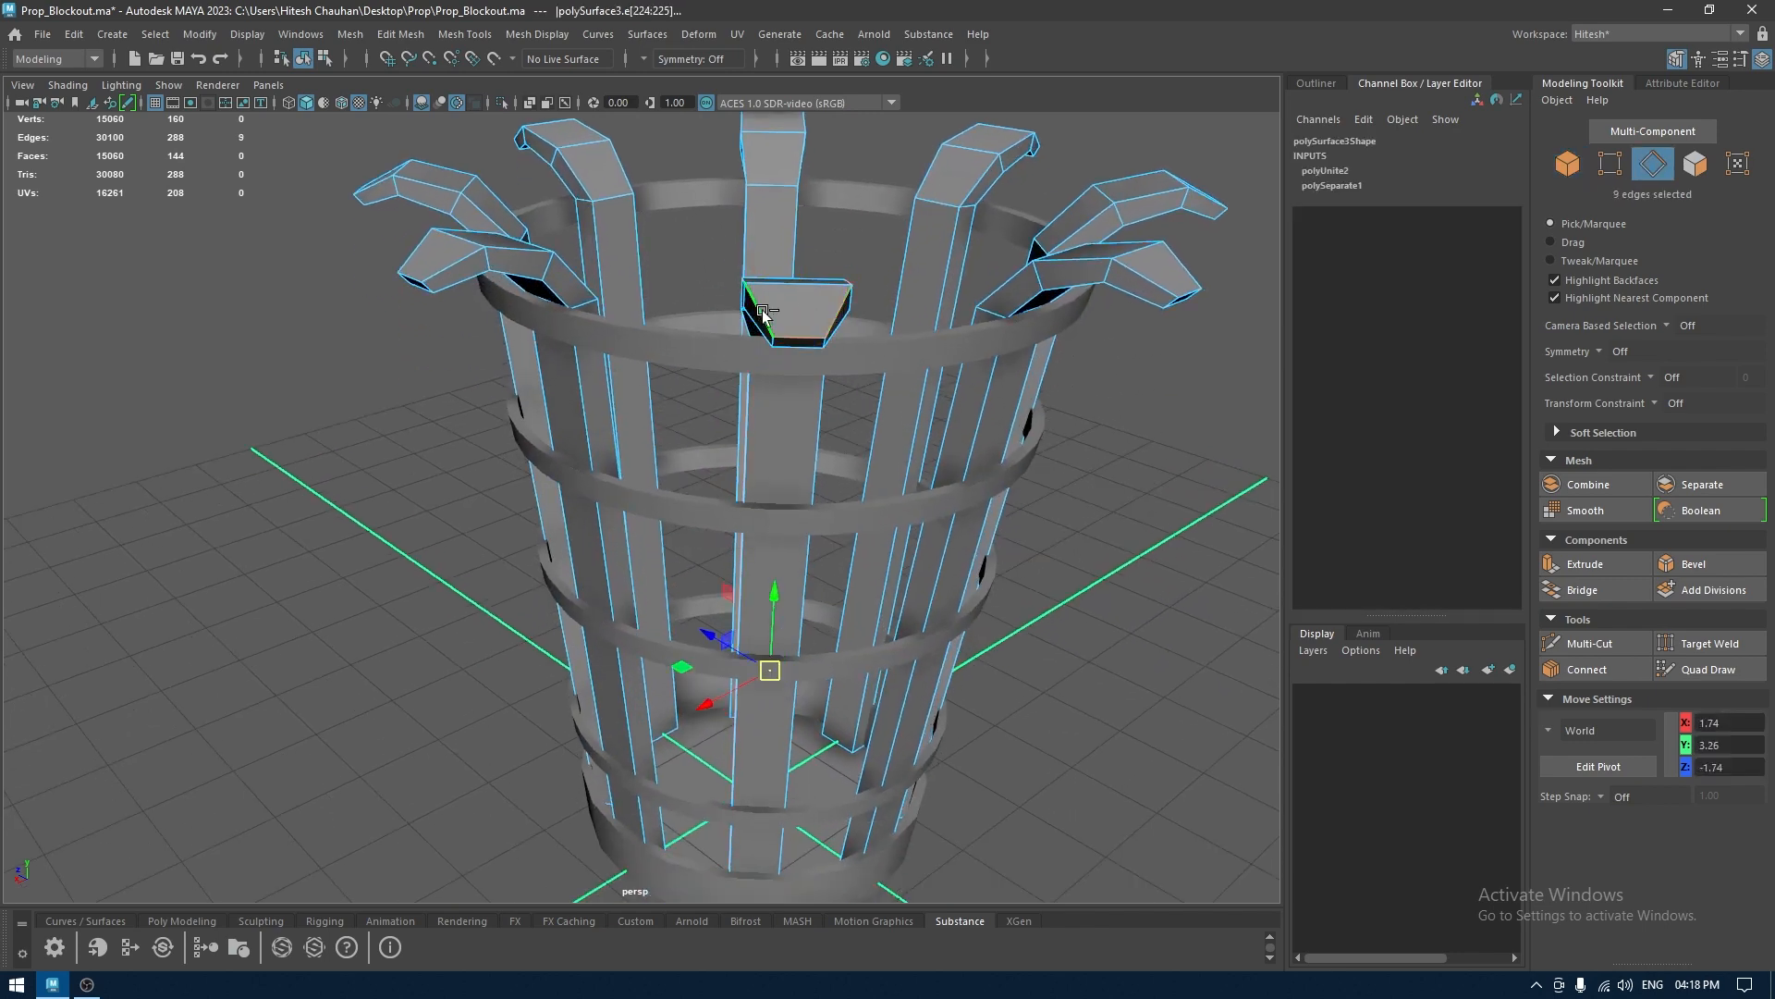
{"action": "double_click", "coordinate": [765, 344], "text": "shift"}
{"action": "left_click", "coordinate": [826, 344], "text": "shift"}
Add the front slat's bottom end edges and extend the selection to the matching edges on all the slats
{"action": "left_click_drag", "start_coordinate": [799, 383], "coordinate": [856, 527], "text": "alt"}
{"action": "key", "text": "4"}
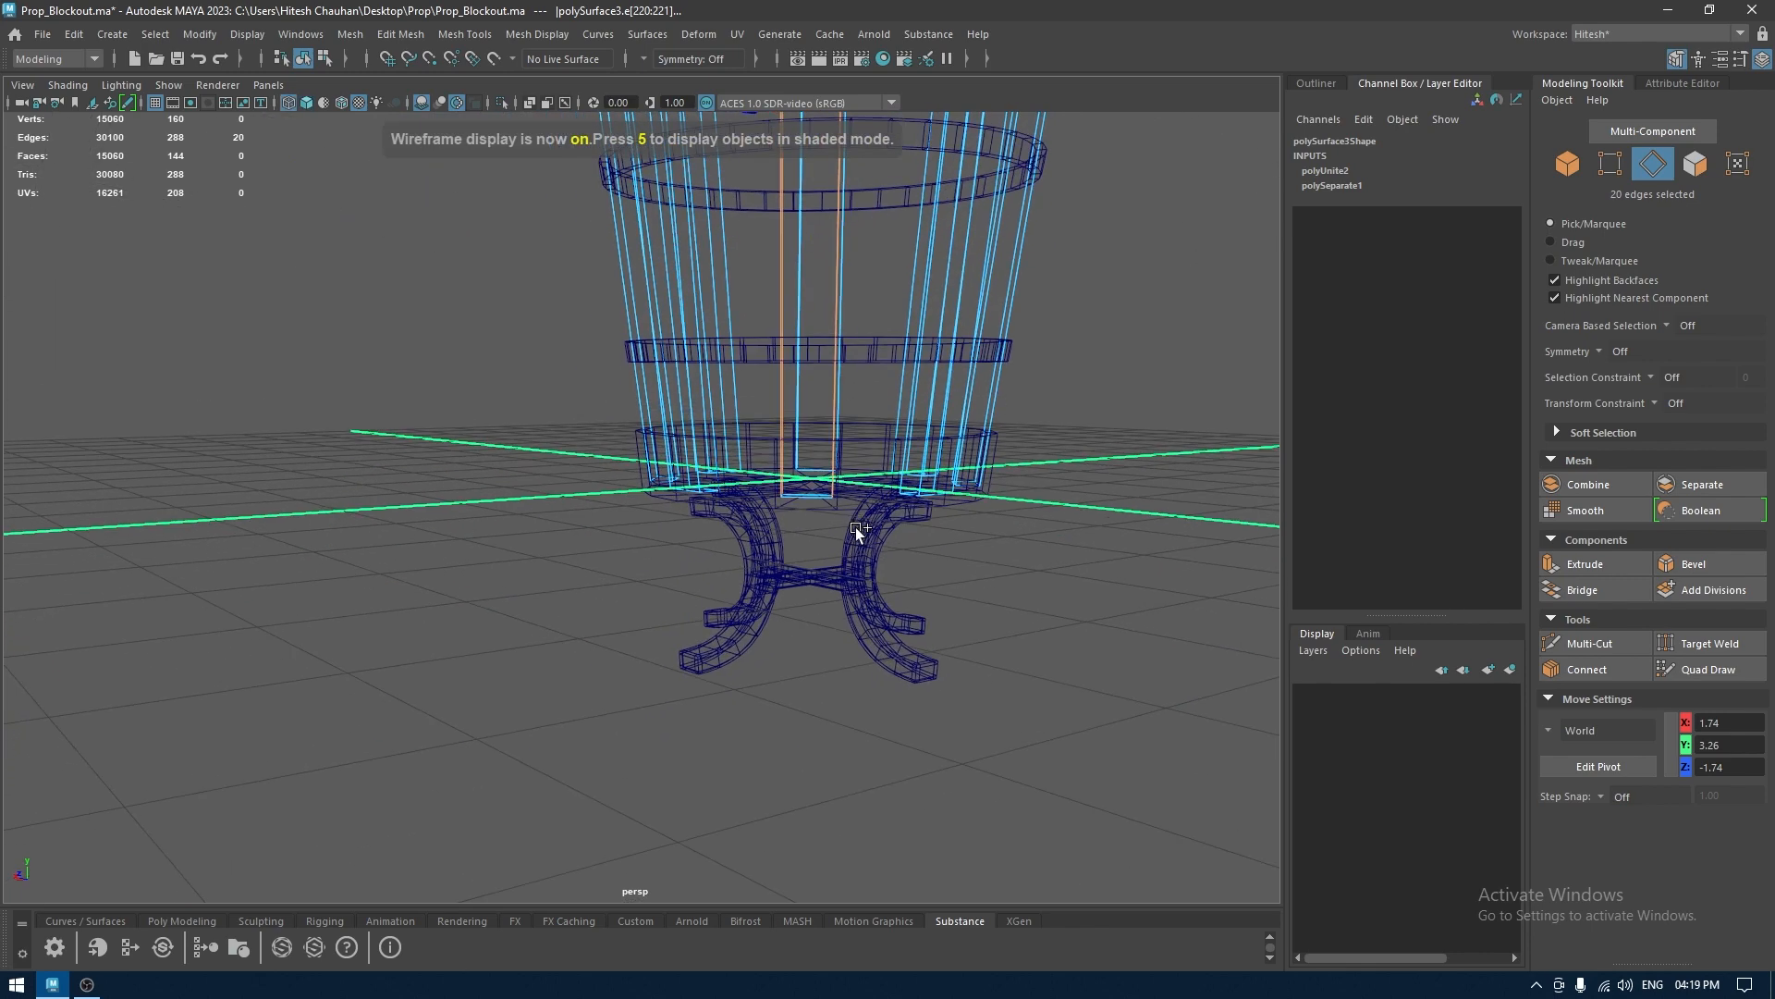
{"action": "left_click_drag", "start_coordinate": [779, 481], "coordinate": [781, 483], "text": "shift"}
{"action": "right_click_drag", "start_coordinate": [814, 445], "coordinate": [802, 653]}
{"action": "mouse_move", "coordinate": [828, 492]}
{"action": "left_mouse_down", "text": "alt"}
{"action": "mouse_move", "coordinate": [773, 436]}
{"action": "mouse_move", "coordinate": [779, 470]}
{"action": "left_mouse_up", "text": "alt"}
{"action": "key", "text": "6"}
{"action": "left_click_drag", "start_coordinate": [773, 405], "coordinate": [745, 397], "text": "alt"}
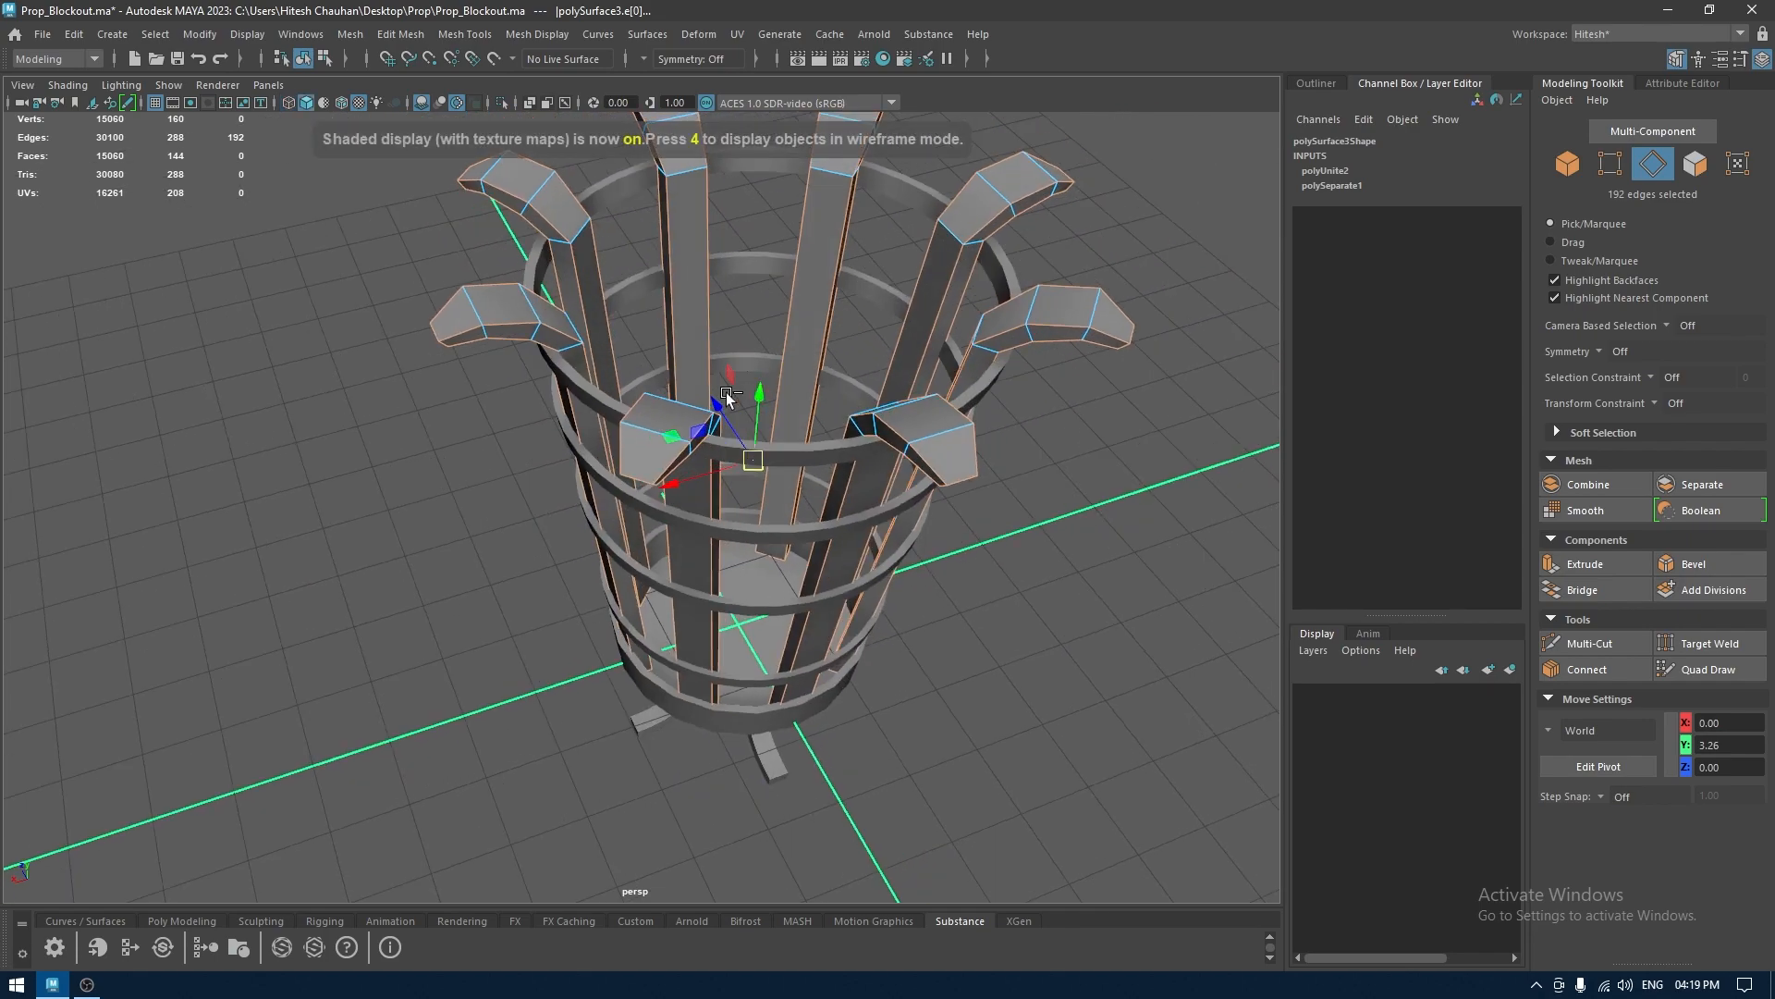
Bevel the selected slat edges with 2 segments and a fraction of 0.35
{"action": "key", "text": "ctrl+b"}
{"action": "middle_click_drag", "start_coordinate": [741, 384], "coordinate": [800, 301], "text": "alt"}
{"action": "right_click_drag", "start_coordinate": [801, 301], "coordinate": [1175, 277], "text": "alt"}
{"action": "middle_click_drag", "start_coordinate": [1174, 277], "coordinate": [1093, 392], "text": "alt"}
{"action": "left_click_drag", "start_coordinate": [1109, 286], "coordinate": [1133, 287]}
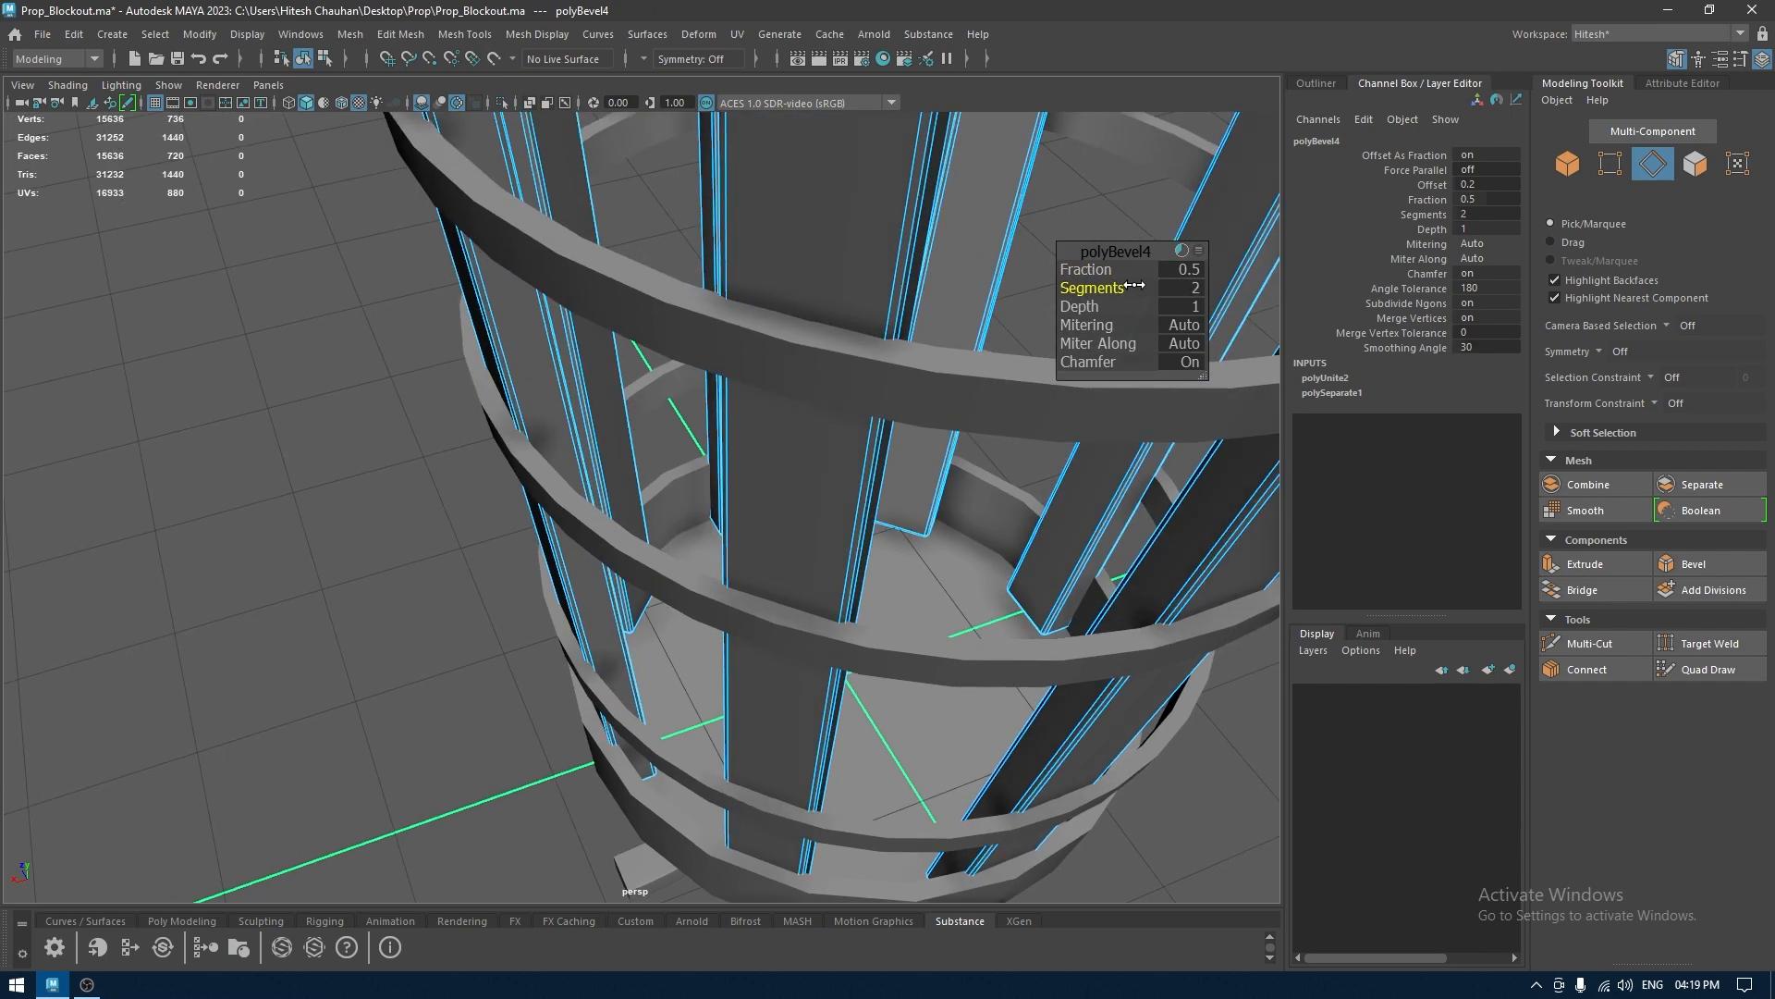
{"action": "right_click_drag", "start_coordinate": [927, 402], "coordinate": [753, 279], "text": "alt"}
{"action": "left_click_drag", "start_coordinate": [752, 279], "coordinate": [788, 319], "text": "alt"}
{"action": "right_click_drag", "start_coordinate": [788, 319], "coordinate": [971, 282], "text": "alt"}
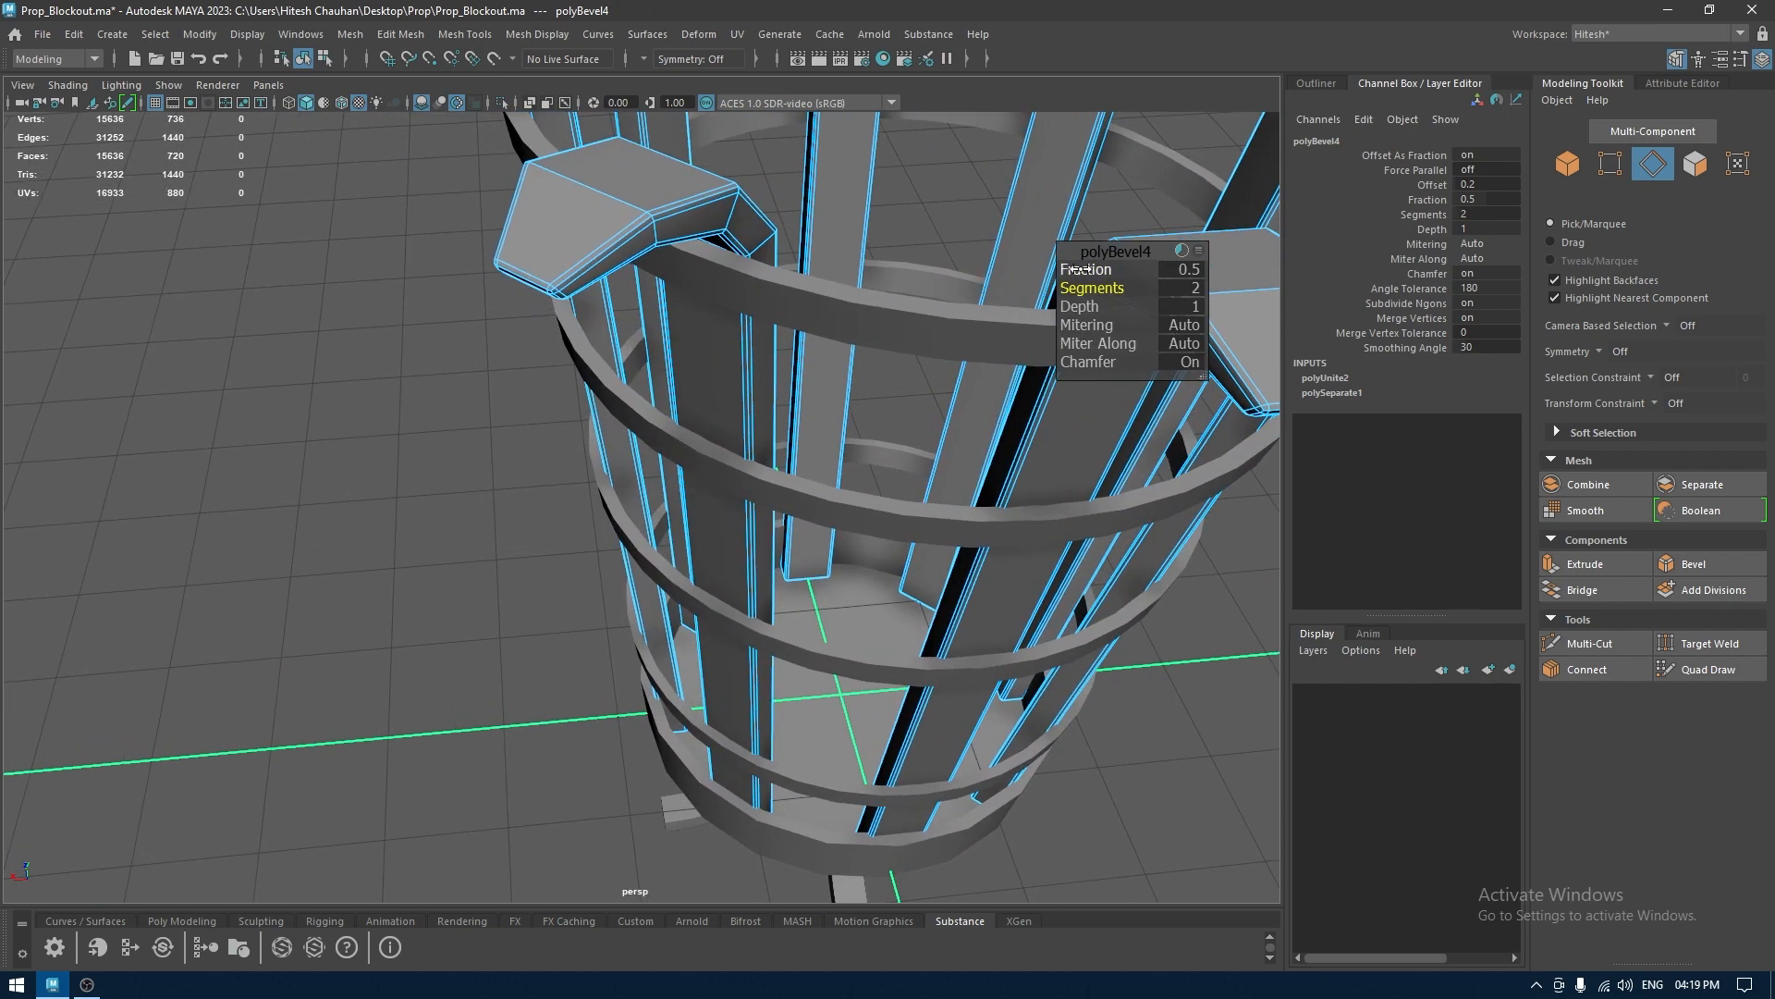
{"action": "left_click_drag", "start_coordinate": [1095, 270], "coordinate": [1085, 270]}
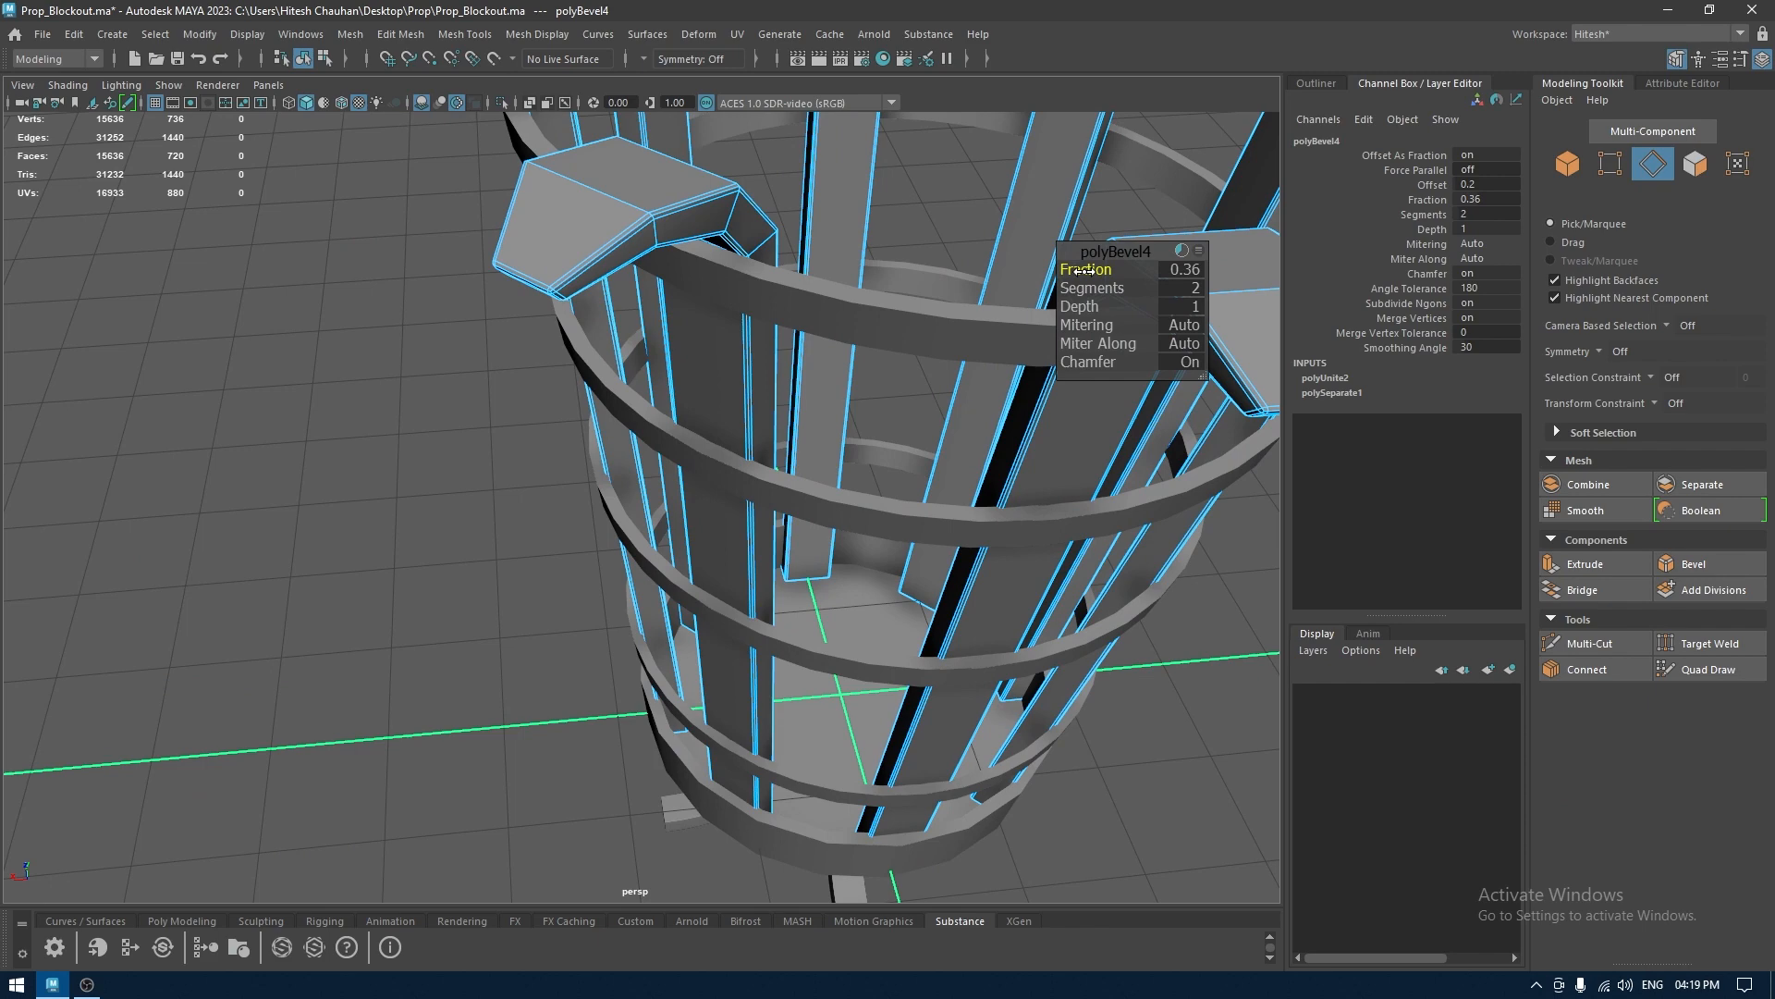
{"action": "key", "text": "w"}
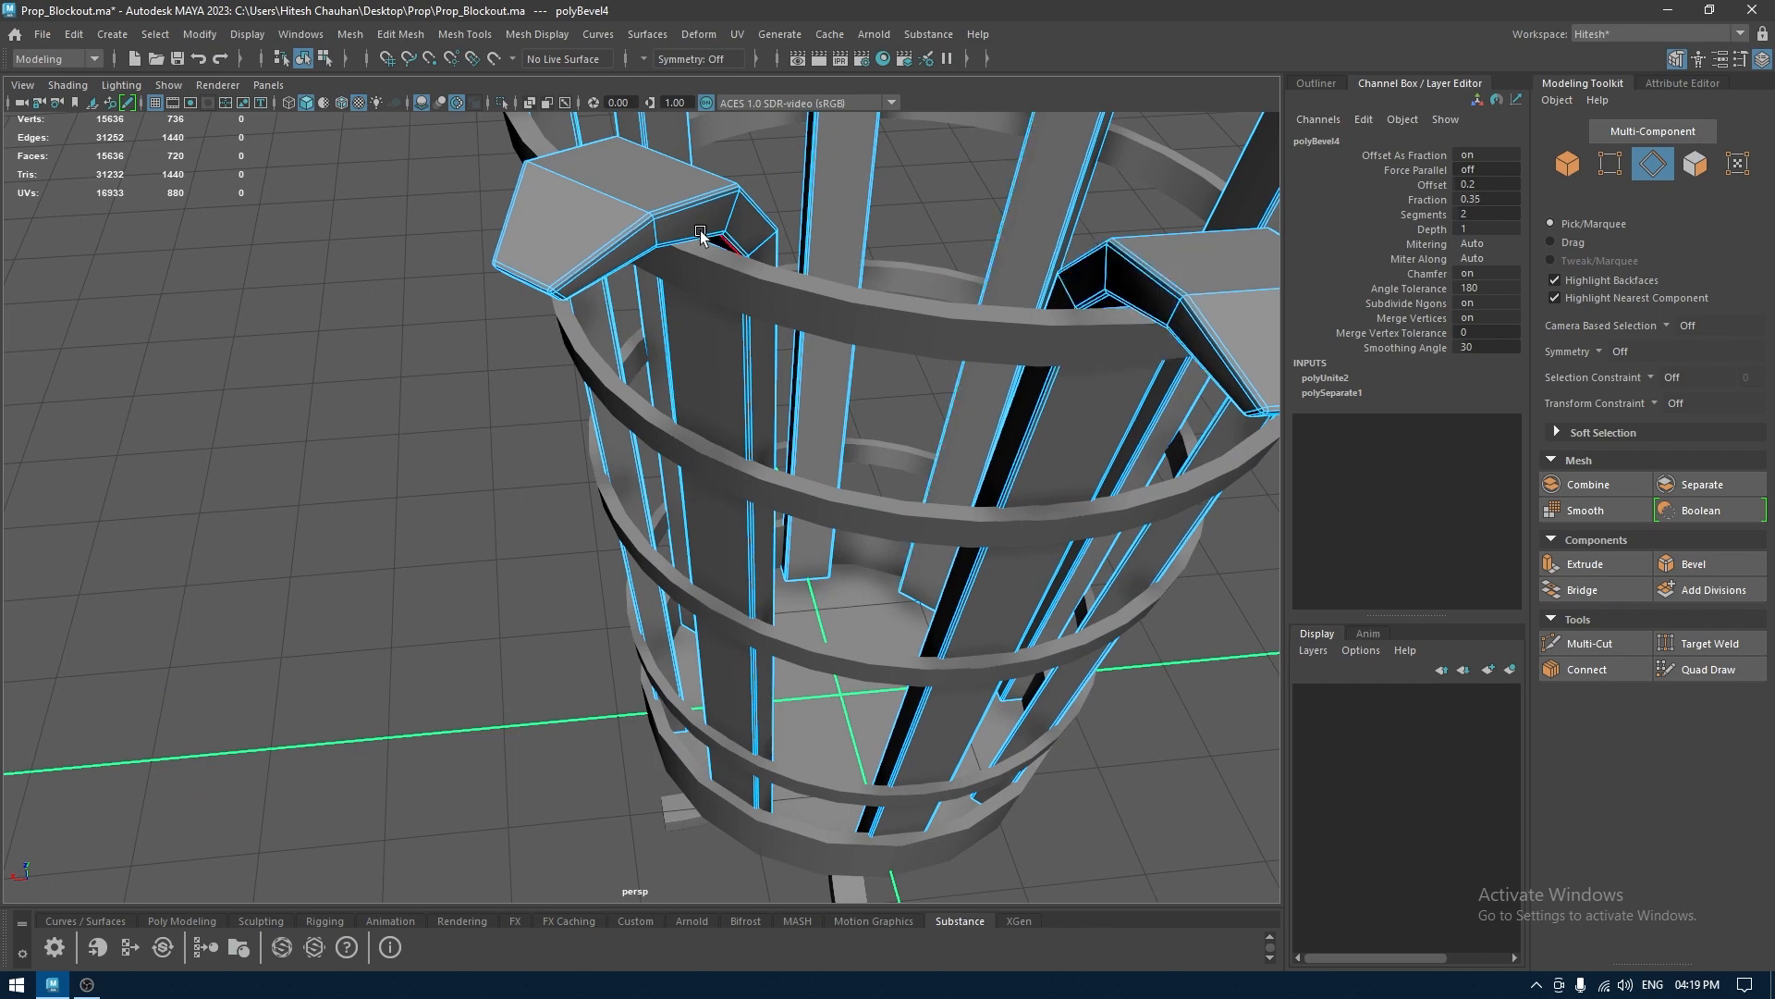
Return to object mode, turn on smooth mesh preview for the slats, and save the scene
{"action": "right_click_drag", "start_coordinate": [662, 224], "coordinate": [840, 165]}
{"action": "key", "text": "3"}
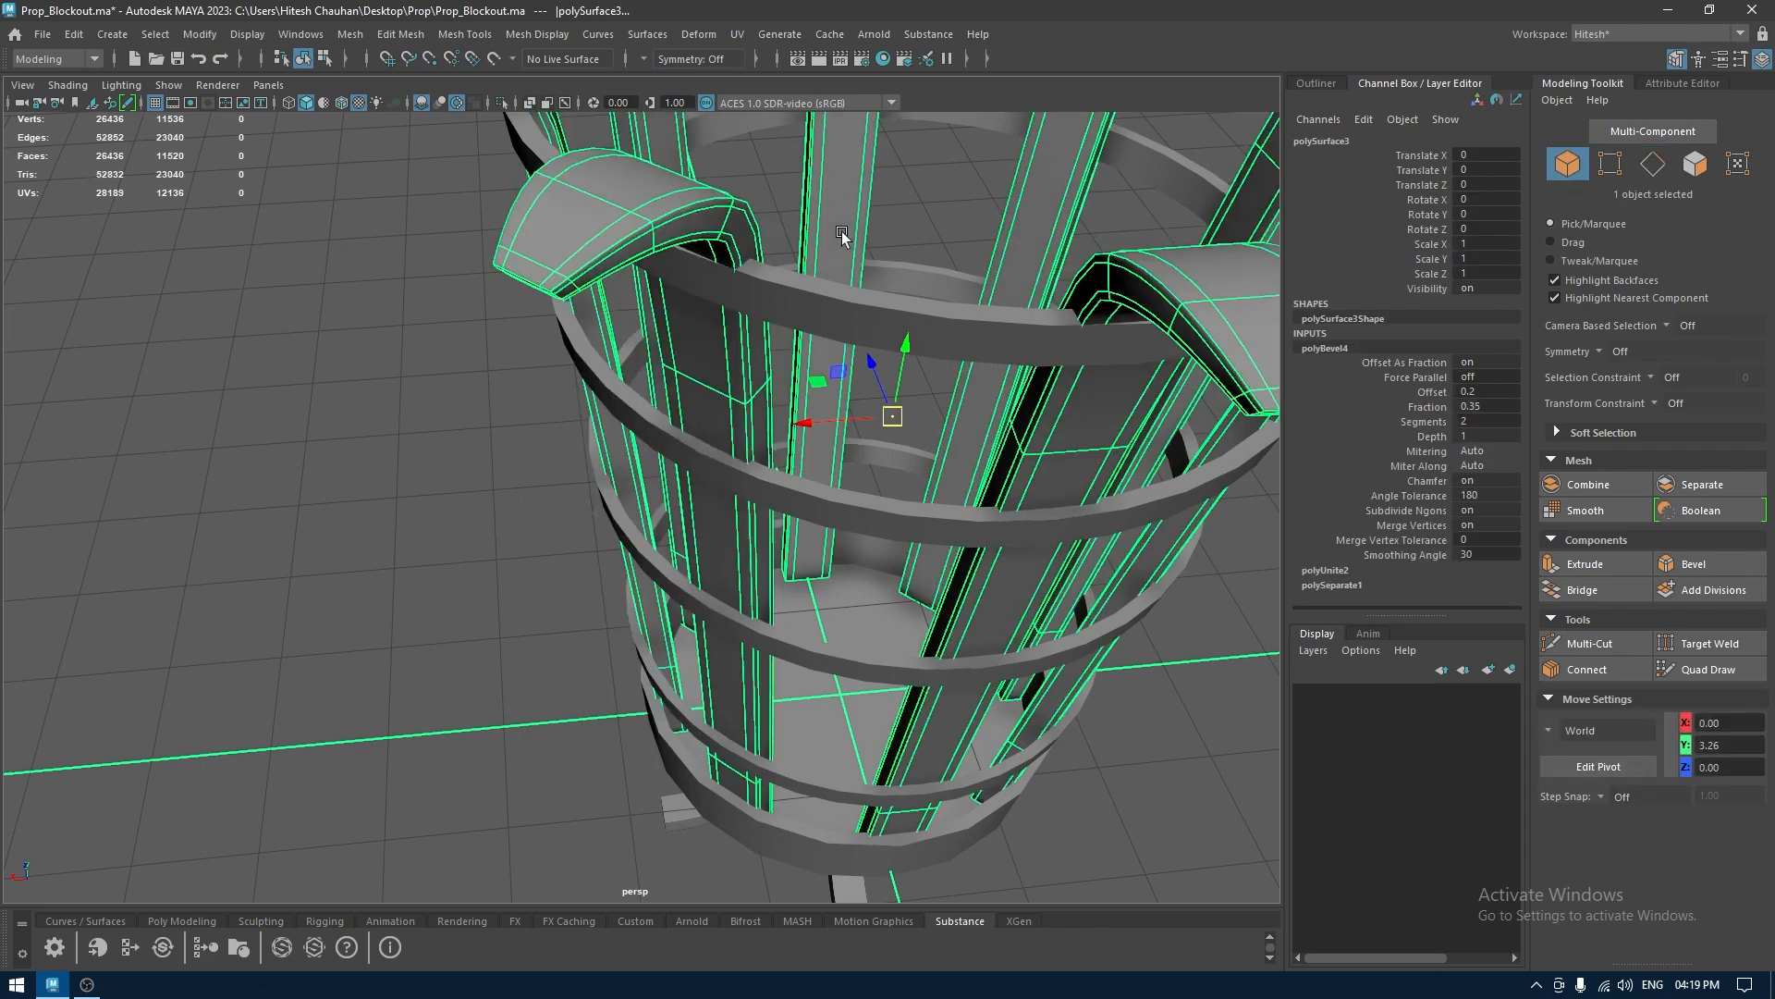
{"action": "left_click", "coordinate": [435, 436]}
{"action": "right_click_drag", "start_coordinate": [448, 615], "coordinate": [480, 341], "text": "alt"}
{"action": "left_click_drag", "start_coordinate": [481, 340], "coordinate": [520, 348], "text": "alt"}
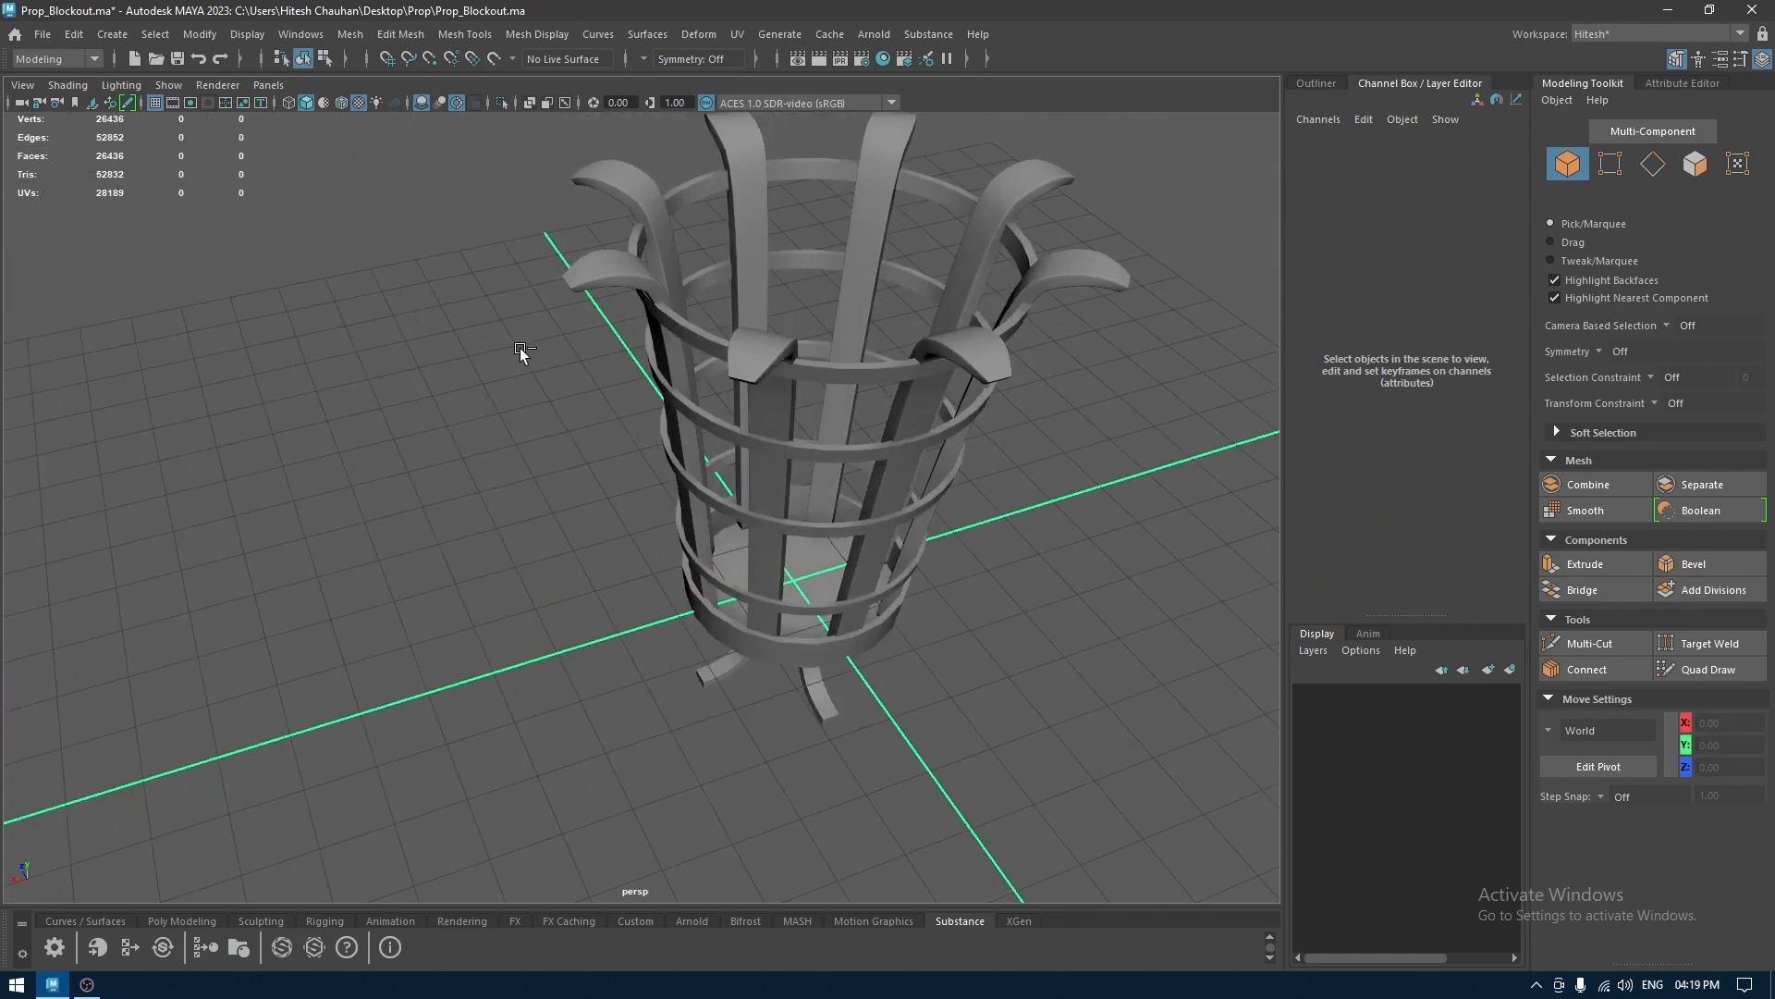
{"action": "key", "text": "ctrl+s"}
Select the four thin hoops around the basket and combine them into one mesh
{"action": "left_click_drag", "start_coordinate": [713, 397], "coordinate": [660, 463], "text": "alt"}
{"action": "left_click", "coordinate": [612, 428]}
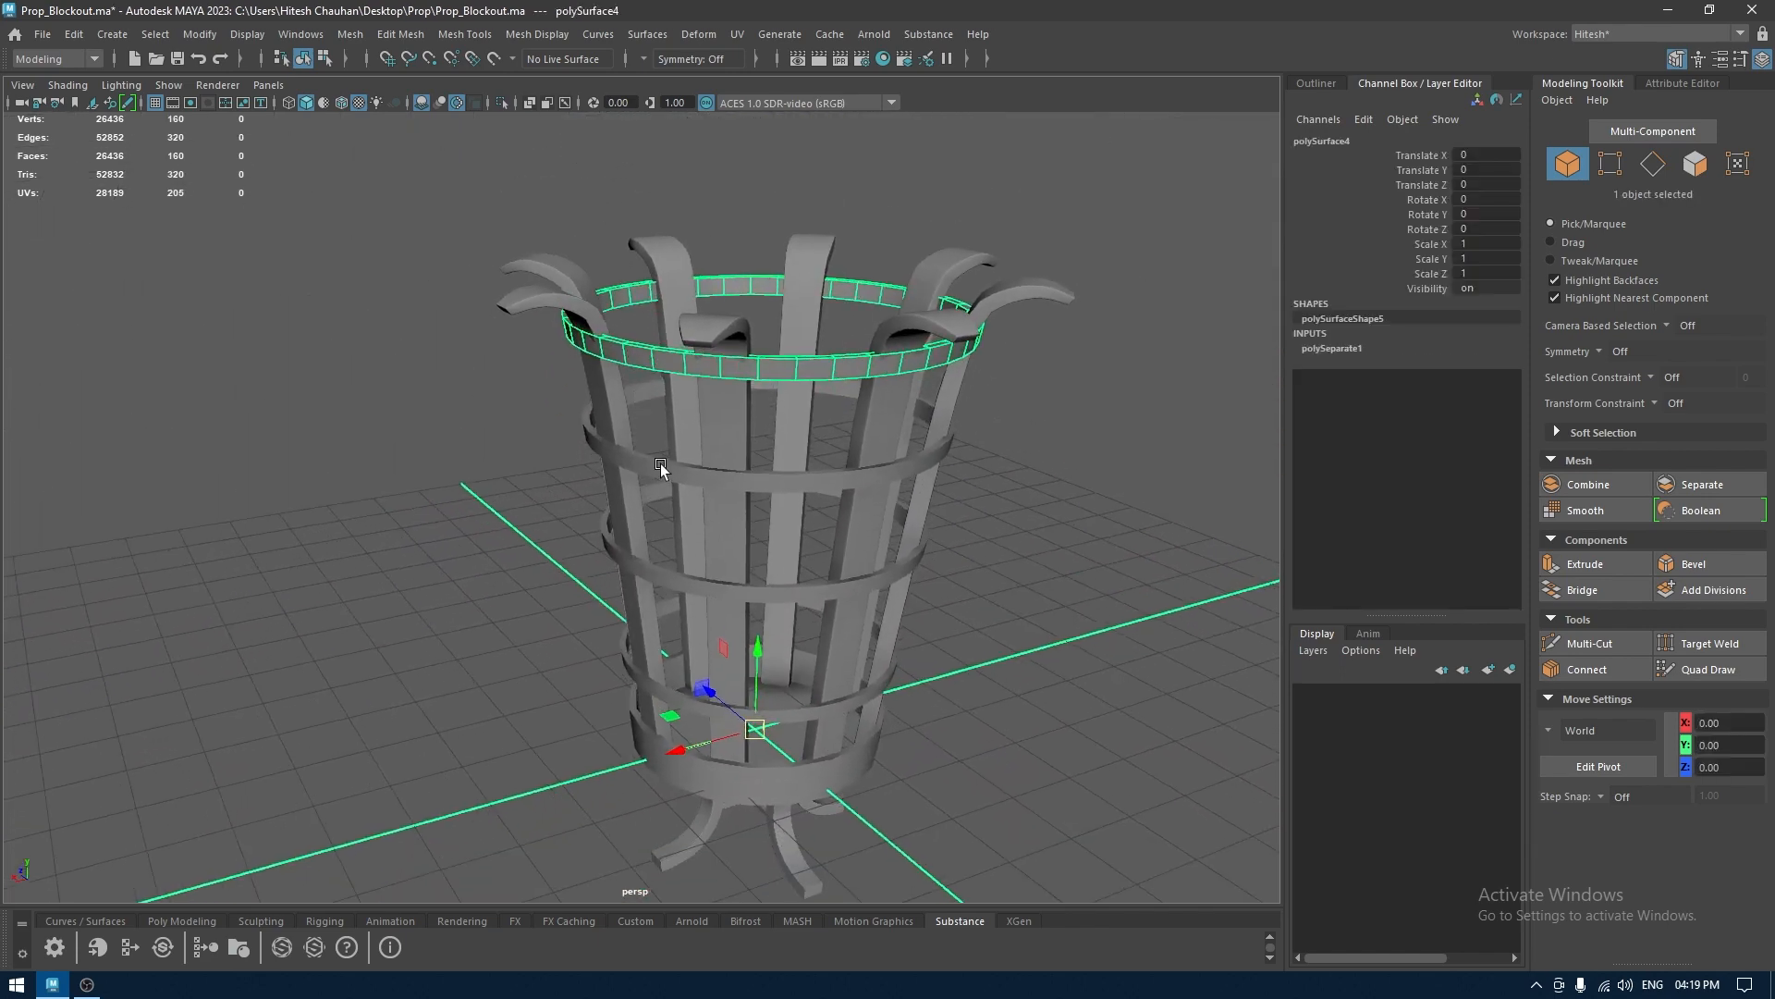
{"action": "left_click", "coordinate": [662, 466], "text": "shift"}
{"action": "left_click", "coordinate": [673, 570], "text": "shift"}
{"action": "left_click", "coordinate": [672, 693], "text": "shift"}
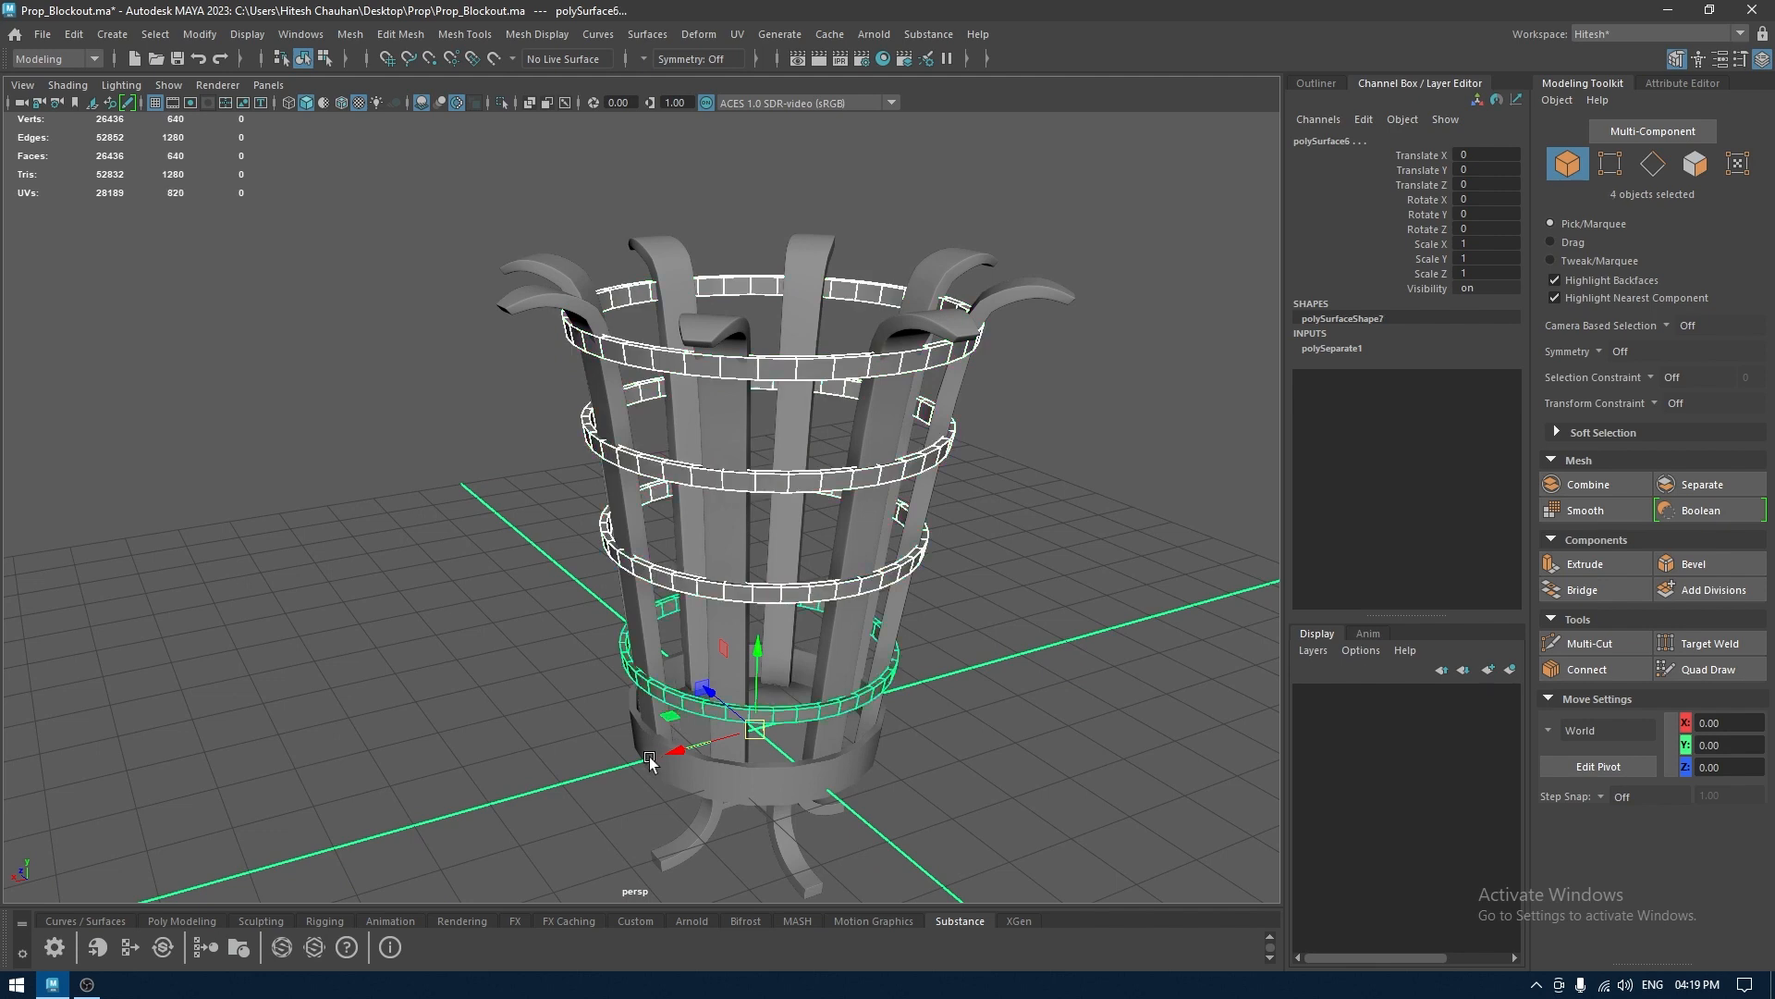
{"action": "right_click_drag", "start_coordinate": [507, 532], "coordinate": [474, 851], "text": "shift"}
Switch to edge mode and select the inner and outer border edge loops around the top hoop
{"action": "right_click_drag", "start_coordinate": [476, 444], "coordinate": [468, 359]}
{"action": "scroll", "coordinate": [623, 427], "scroll_direction": "up", "scroll_amount": 4}
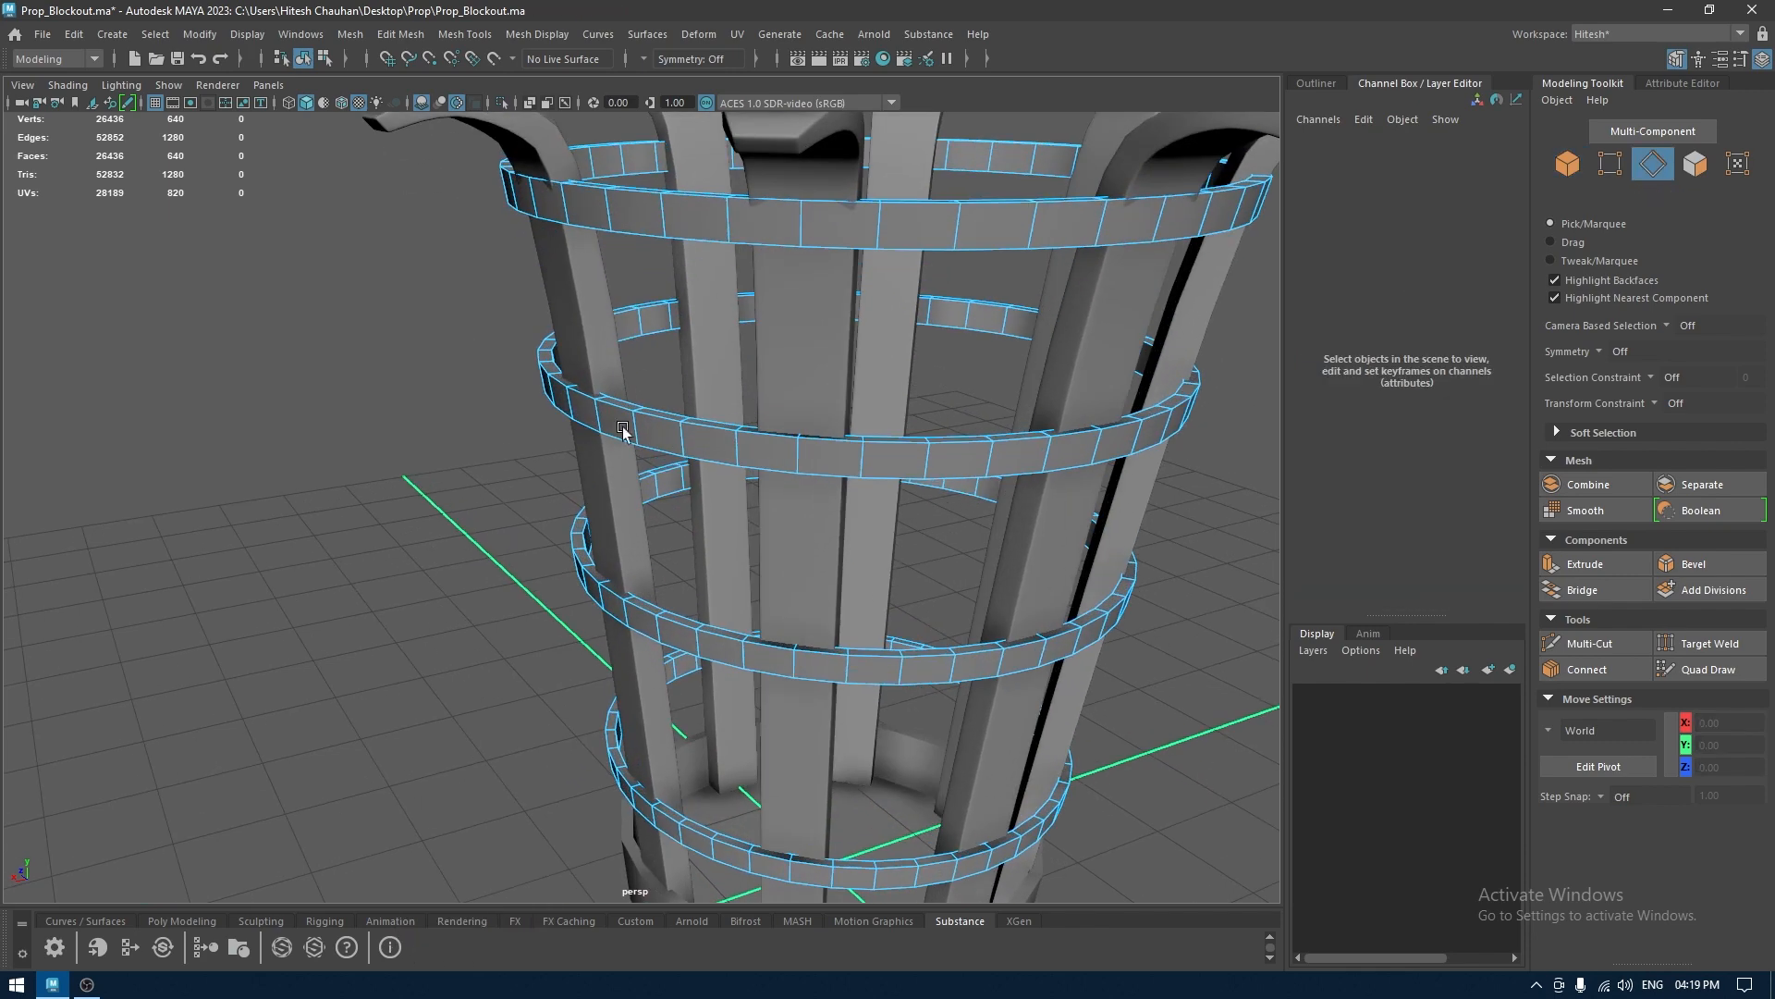
{"action": "left_click_drag", "start_coordinate": [638, 290], "coordinate": [638, 303], "text": "alt"}
{"action": "double_click", "coordinate": [637, 278]}
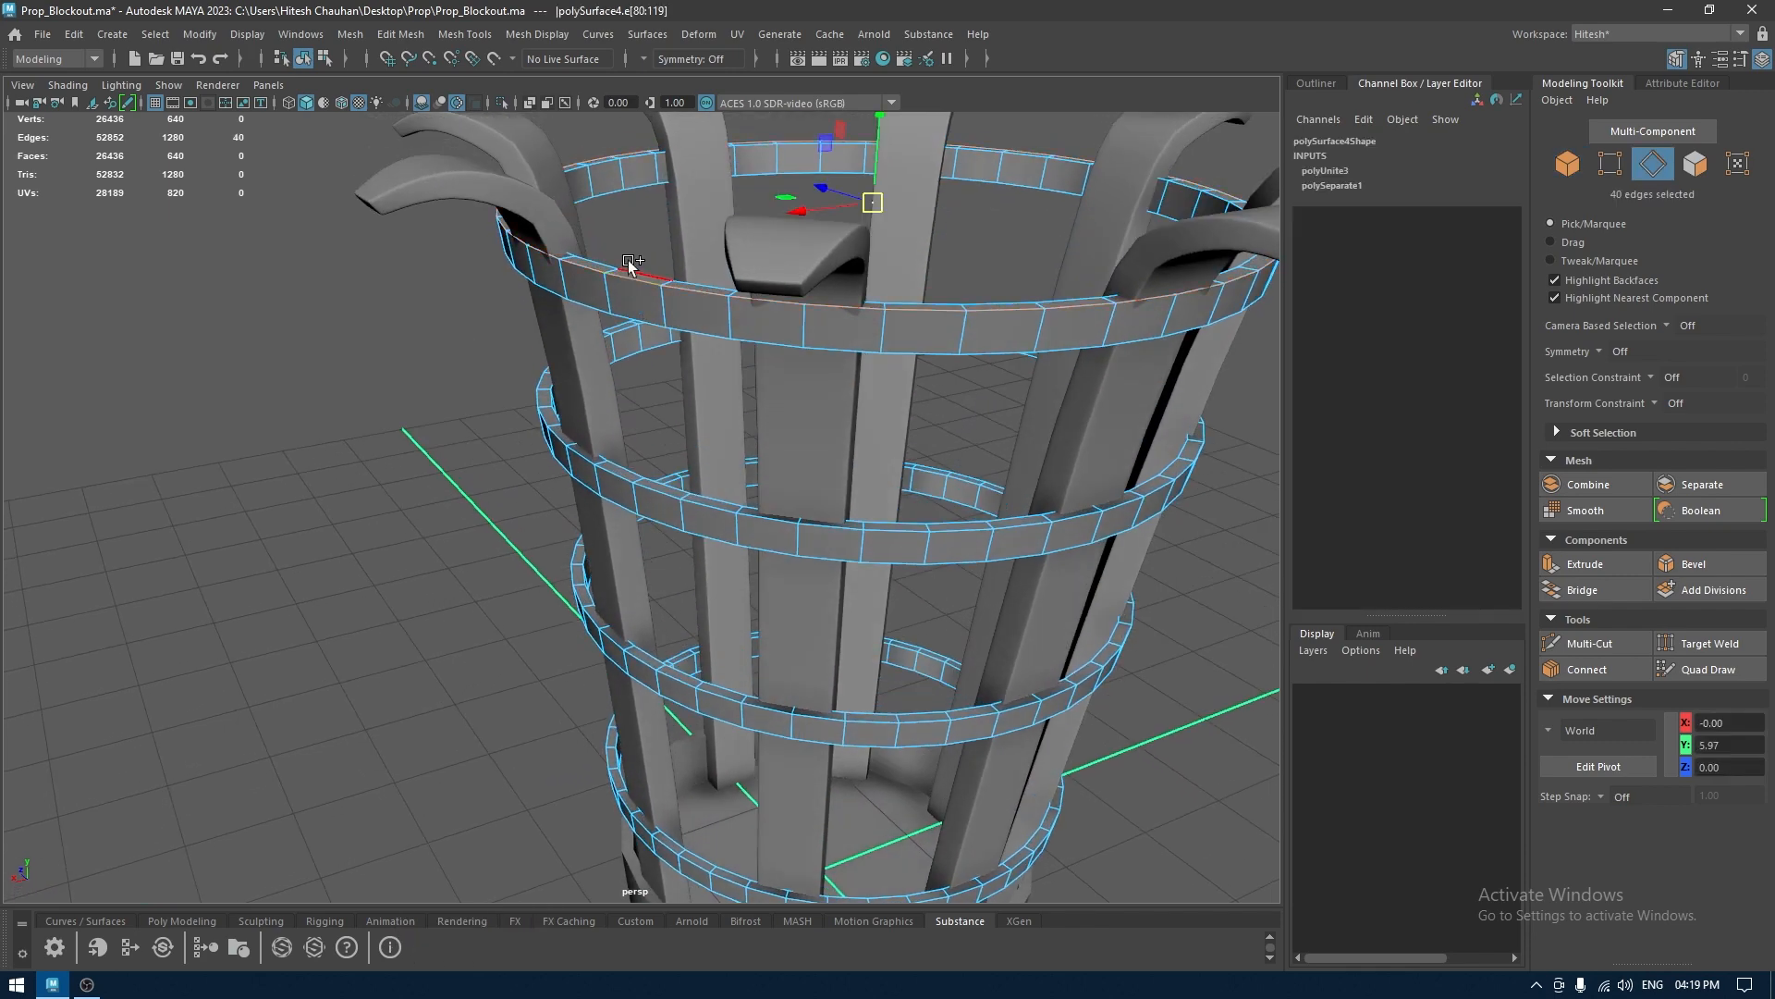
{"action": "key", "text": "ctrl+z"}
{"action": "scroll", "coordinate": [636, 342], "scroll_direction": "down", "scroll_amount": 3}
{"action": "left_click_drag", "start_coordinate": [605, 400], "coordinate": [668, 296], "text": "alt"}
{"action": "double_click", "coordinate": [674, 301], "text": "shift"}
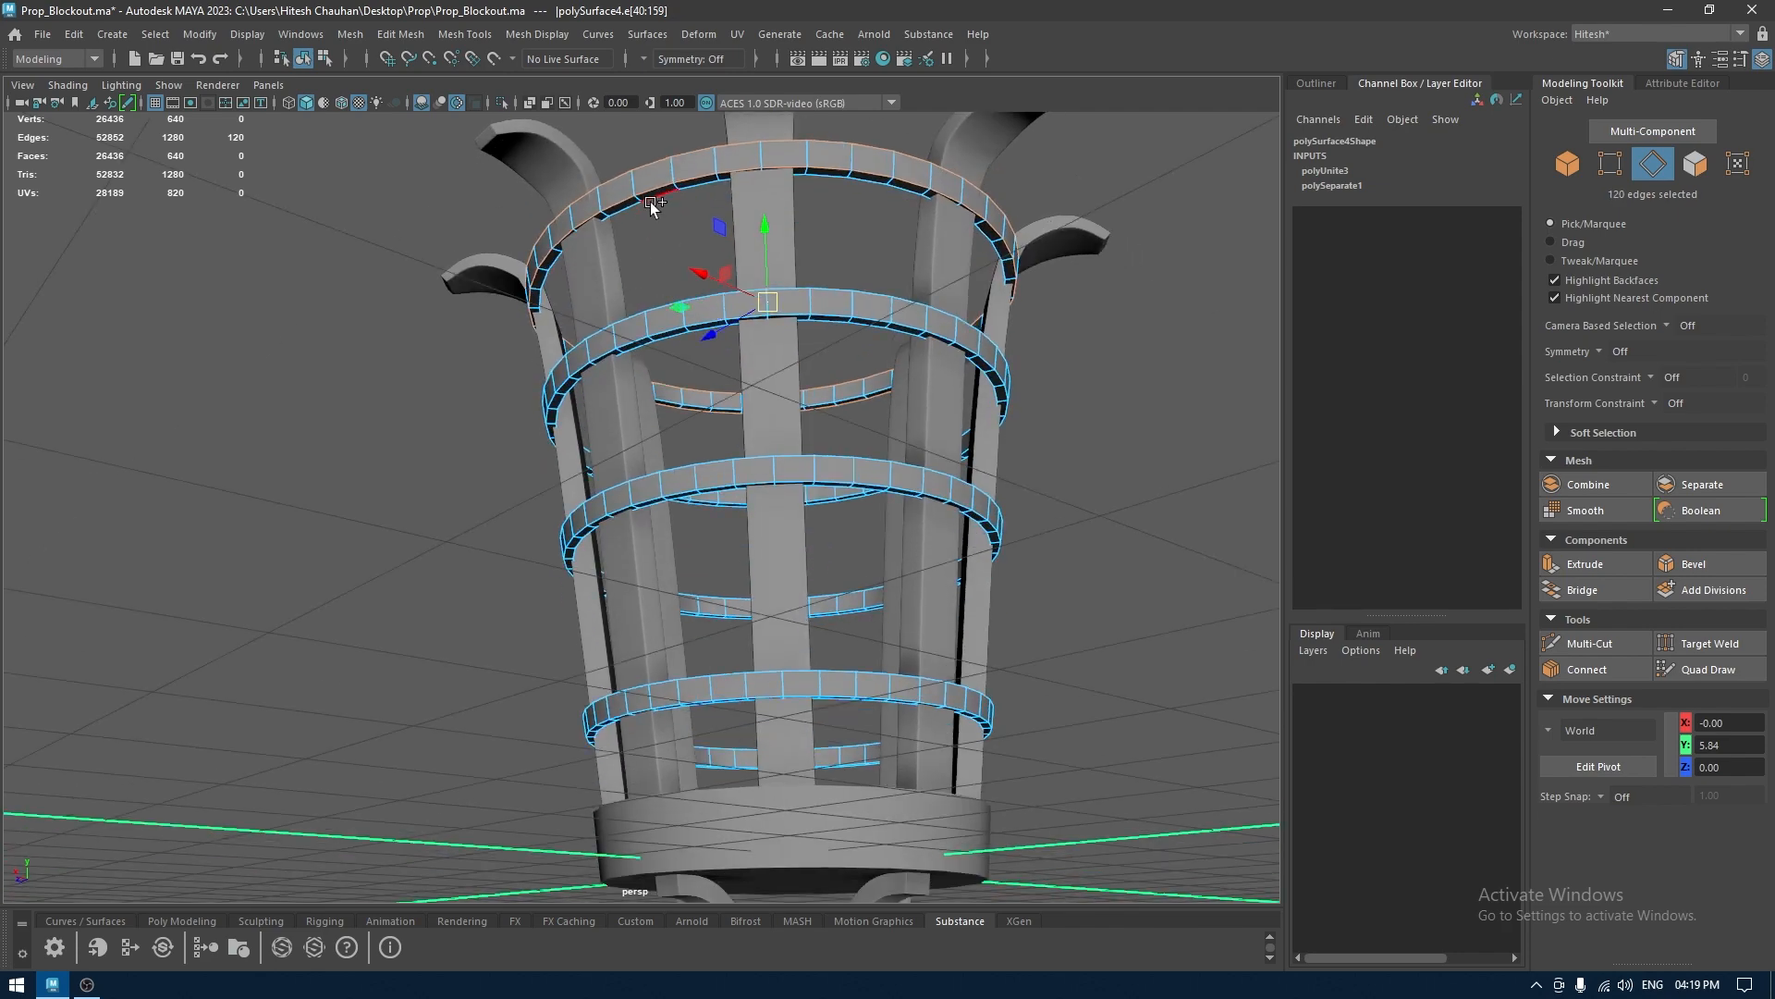
{"action": "right_click_drag", "start_coordinate": [651, 205], "coordinate": [651, 435]}
{"action": "left_click_drag", "start_coordinate": [643, 409], "coordinate": [670, 422], "text": "alt"}
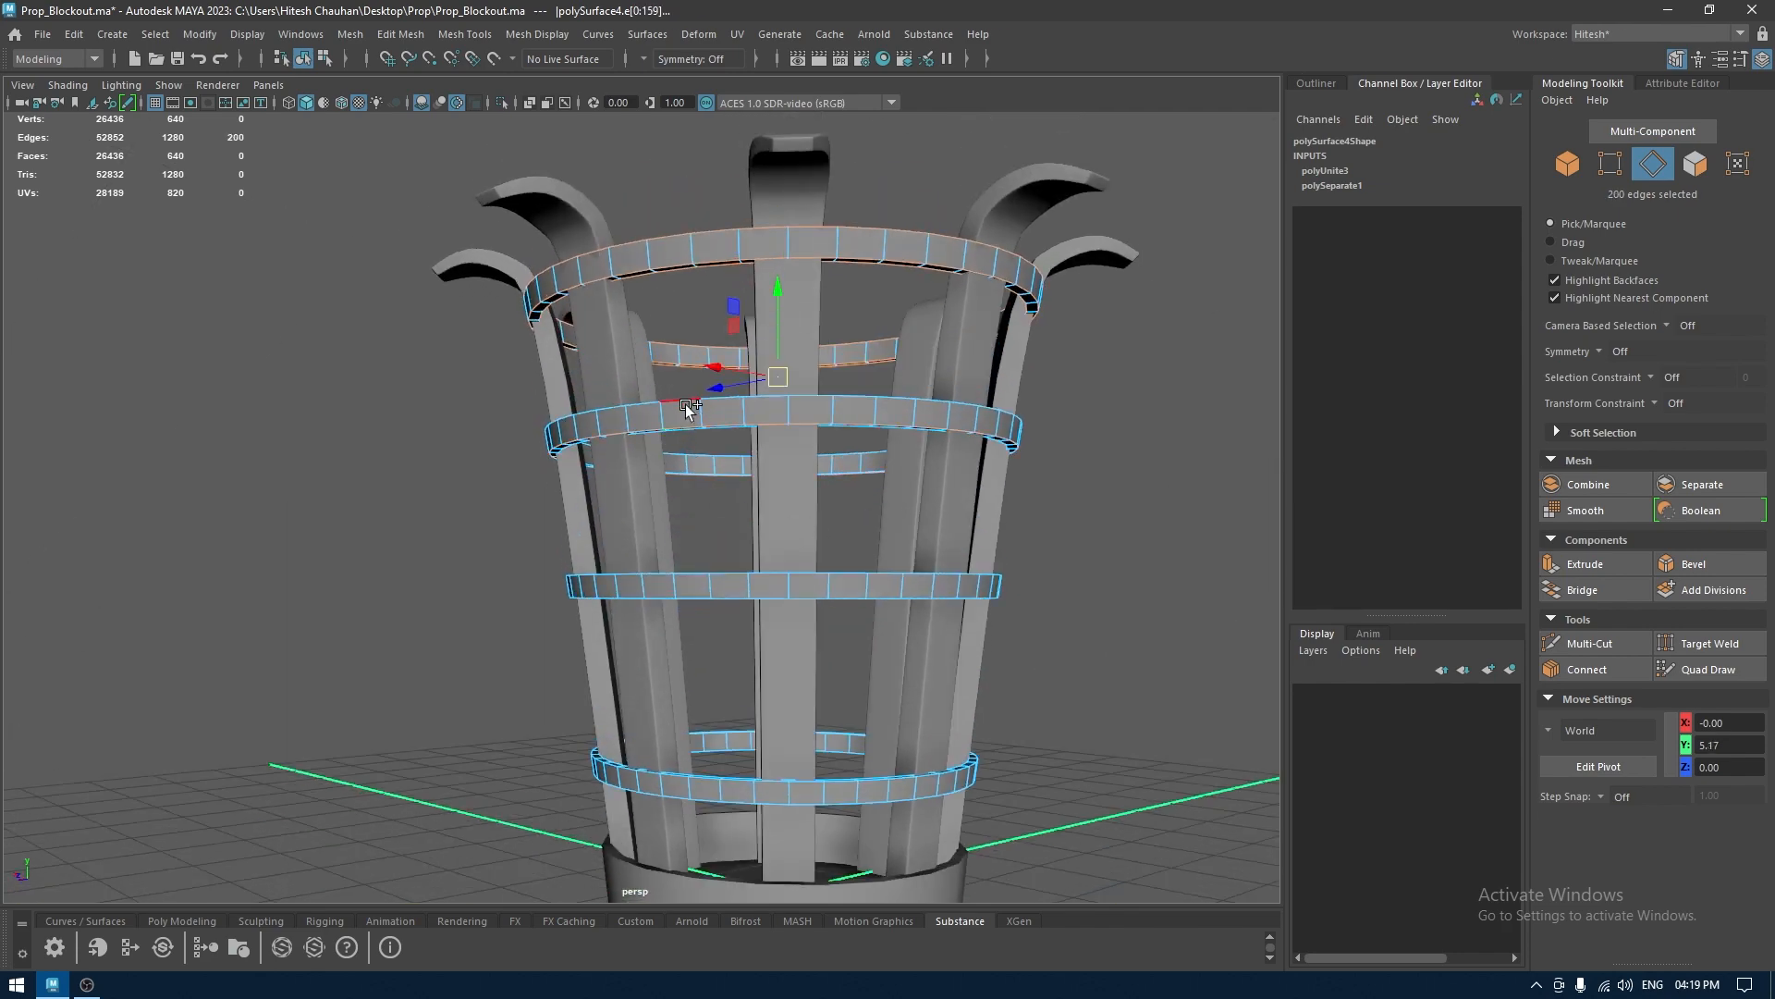
Add the border edge loops of the second hoop from the top to the edge selection
{"action": "double_click", "coordinate": [680, 401], "text": "shift"}
{"action": "left_click_drag", "start_coordinate": [685, 435], "coordinate": [682, 548], "text": "alt"}
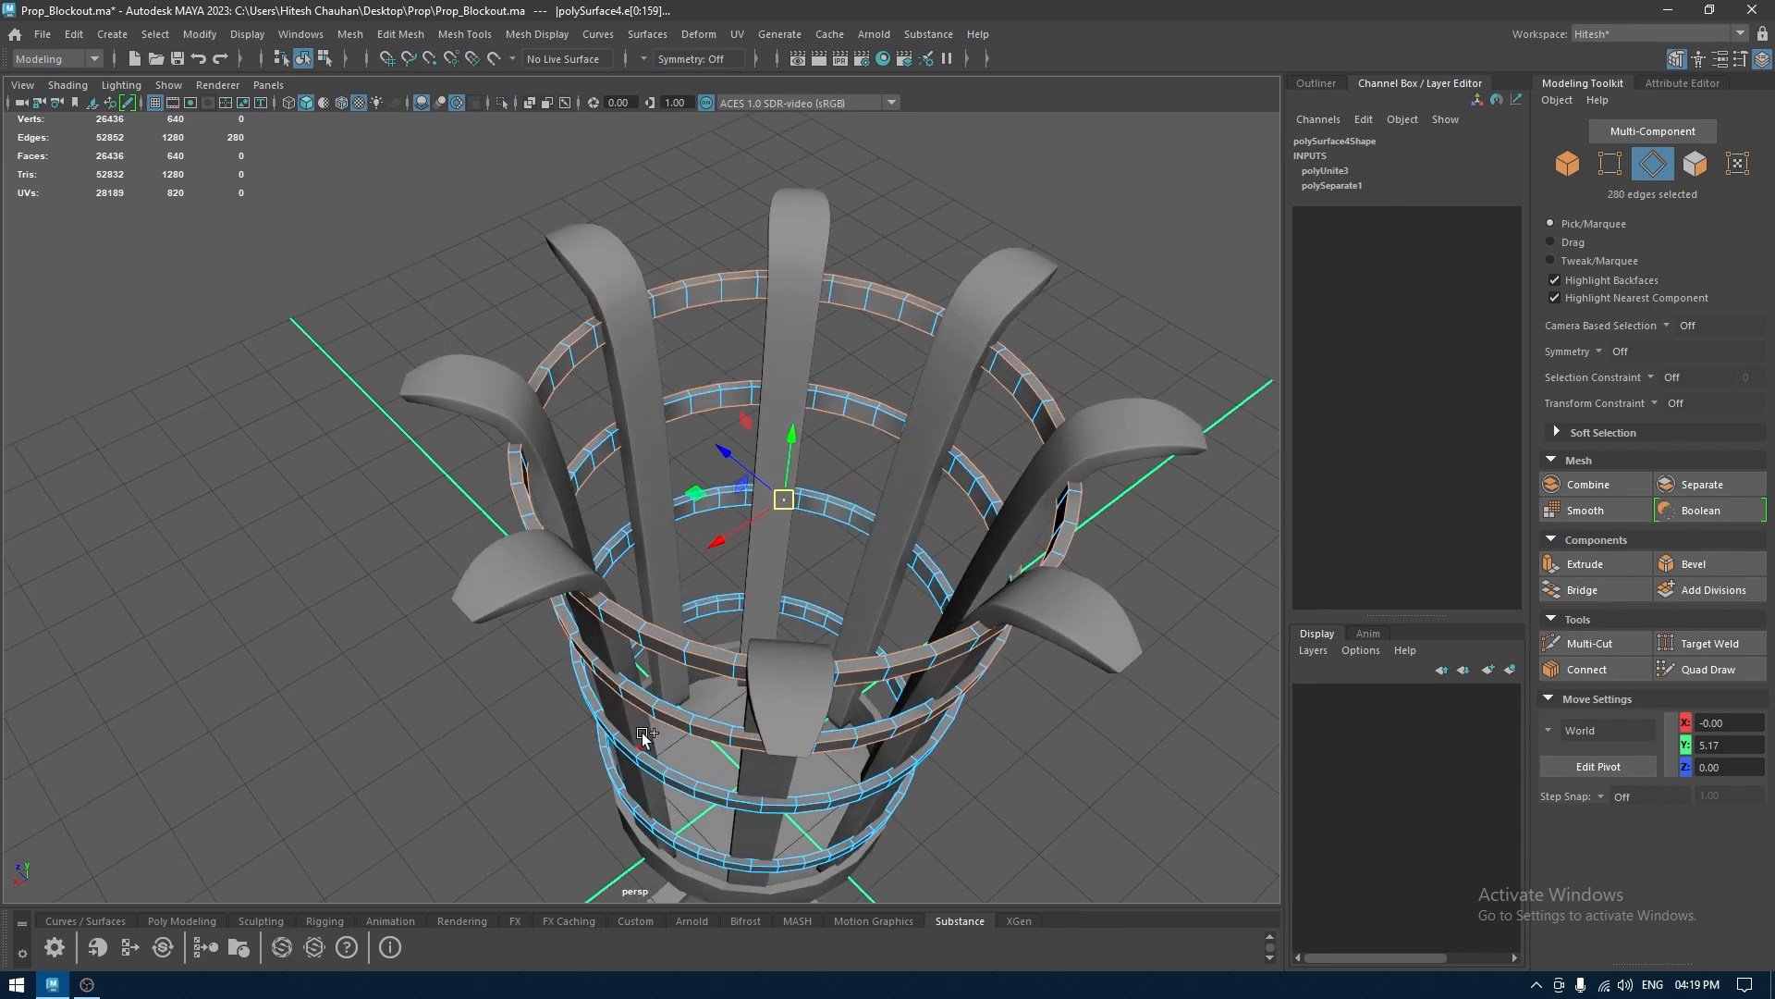
{"action": "left_click_drag", "start_coordinate": [666, 703], "coordinate": [703, 451], "text": "alt"}
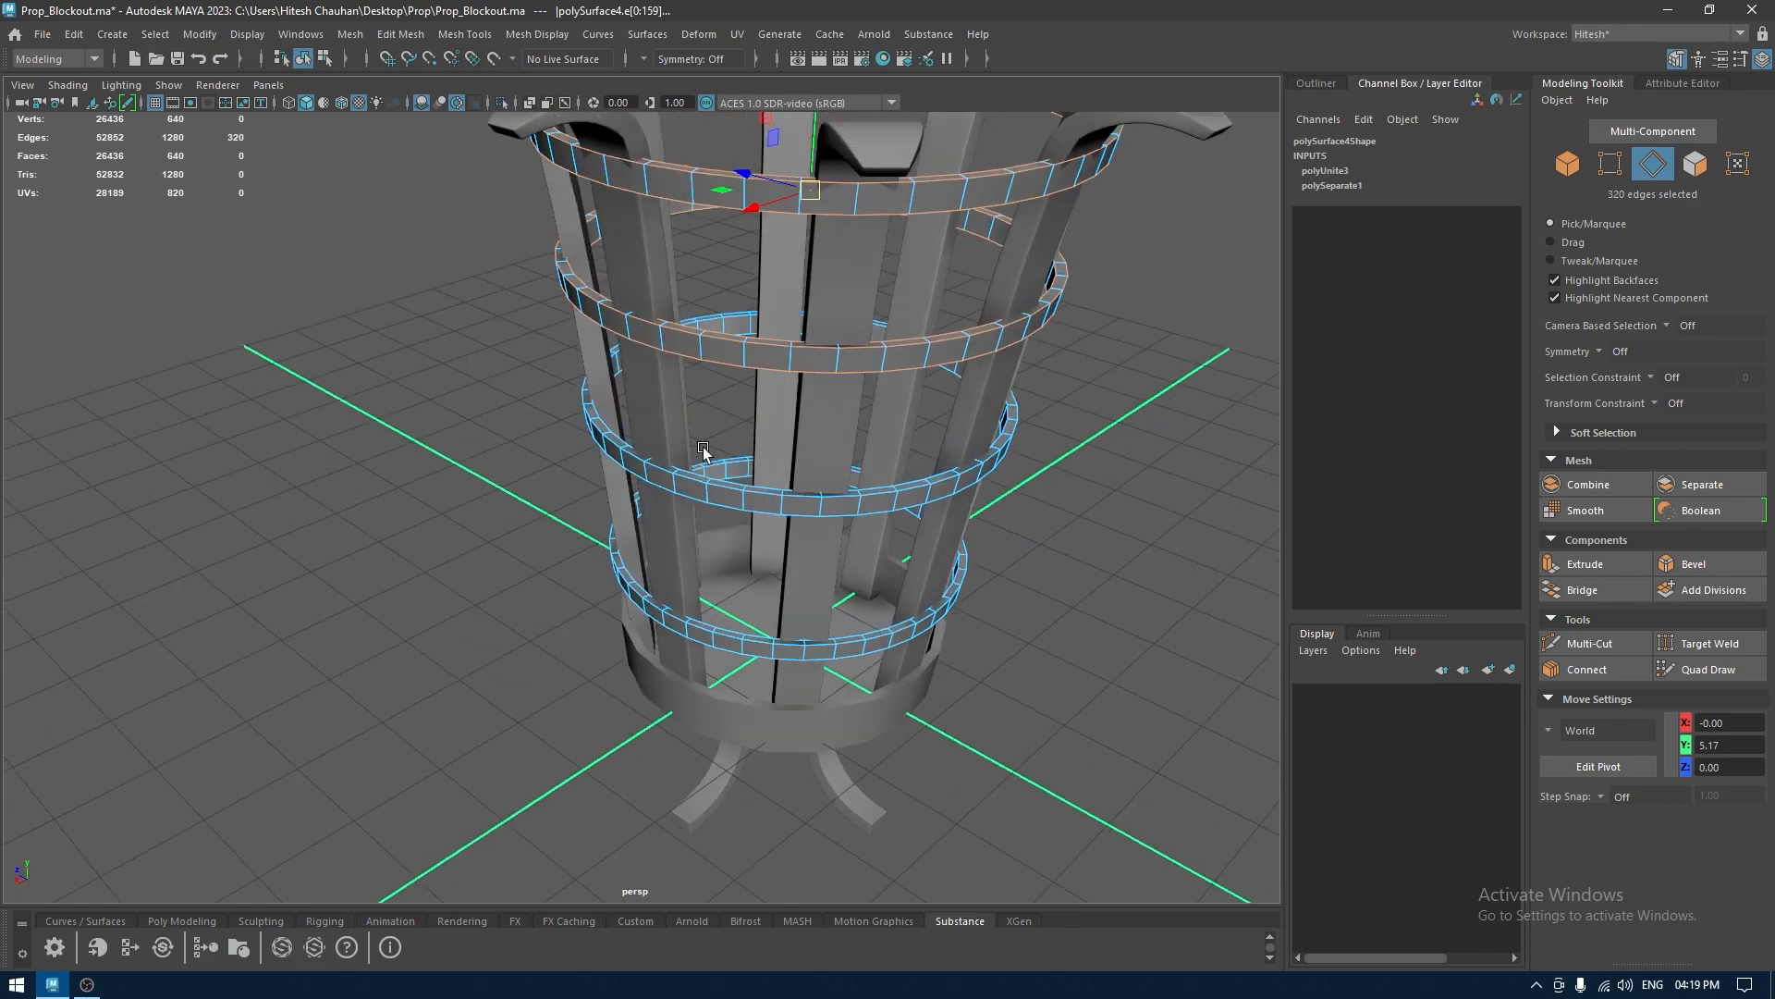
Add the upper and lower border edge loops of the two lowest thin hoops to the edge selection
{"action": "left_click", "coordinate": [710, 487], "text": "shift"}
{"action": "double_click", "coordinate": [724, 484], "text": "shift"}
{"action": "double_click", "coordinate": [725, 478], "text": "shift"}
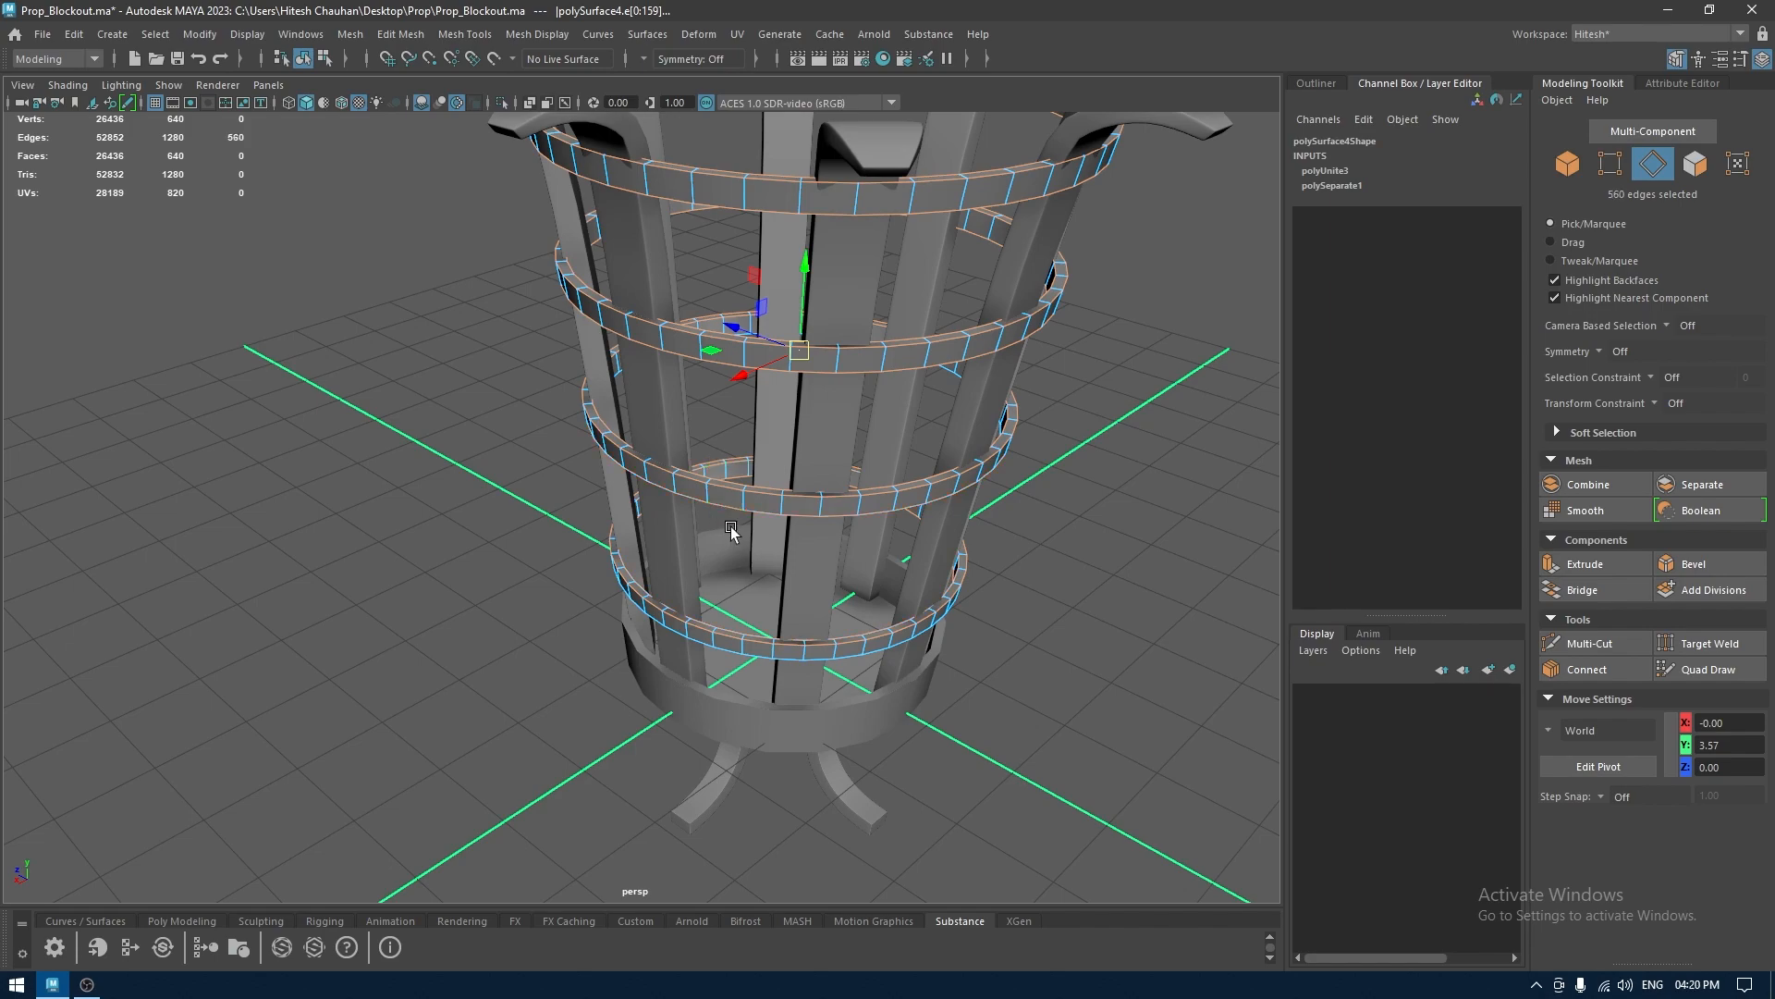
{"action": "left_click_drag", "start_coordinate": [730, 532], "coordinate": [691, 279], "text": "alt"}
{"action": "double_click", "coordinate": [750, 398], "text": "shift"}
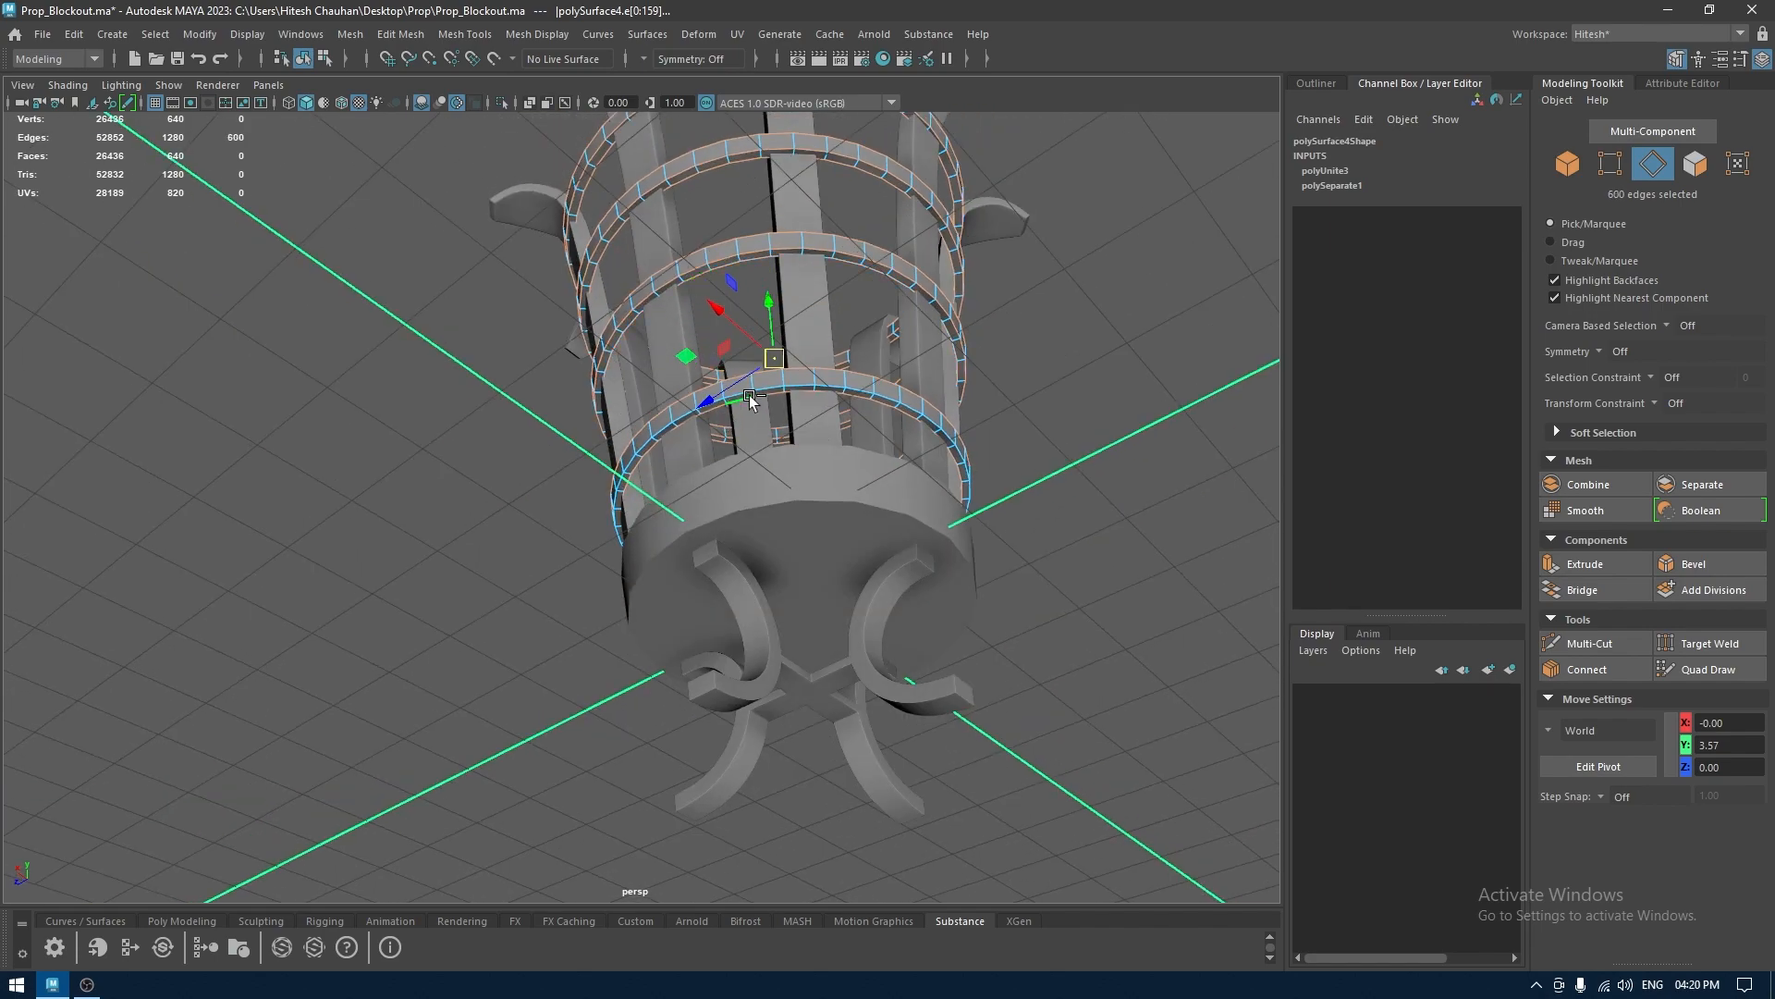
{"action": "mouse_move", "coordinate": [771, 444]}
{"action": "left_mouse_down", "text": "alt"}
{"action": "mouse_move", "coordinate": [702, 592]}
{"action": "mouse_move", "coordinate": [648, 536]}
{"action": "mouse_move", "coordinate": [610, 554]}
{"action": "mouse_move", "coordinate": [706, 392]}
{"action": "mouse_move", "coordinate": [841, 503]}
{"action": "mouse_move", "coordinate": [820, 523]}
{"action": "mouse_move", "coordinate": [780, 476]}
{"action": "left_mouse_up", "text": "alt"}
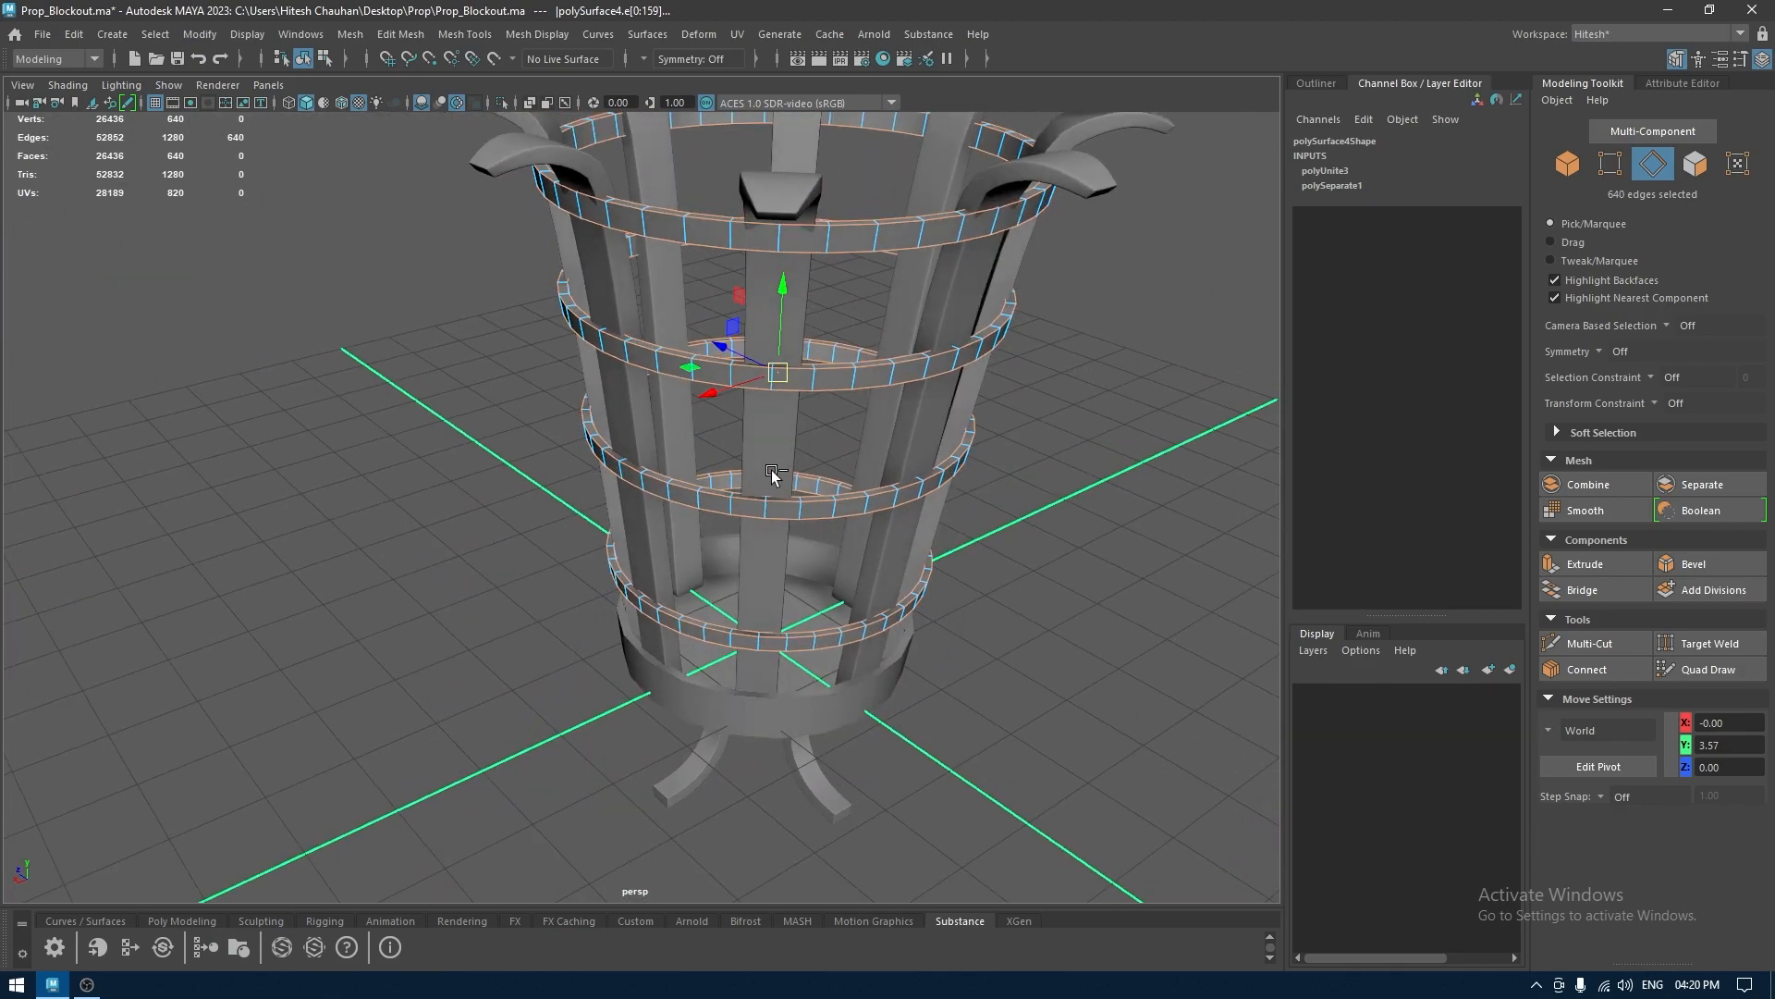
Bevel the selected hoop edges with 2 segments
{"action": "key", "text": "ctrl+b"}
{"action": "right_click_drag", "start_coordinate": [779, 476], "coordinate": [1087, 361], "text": "alt"}
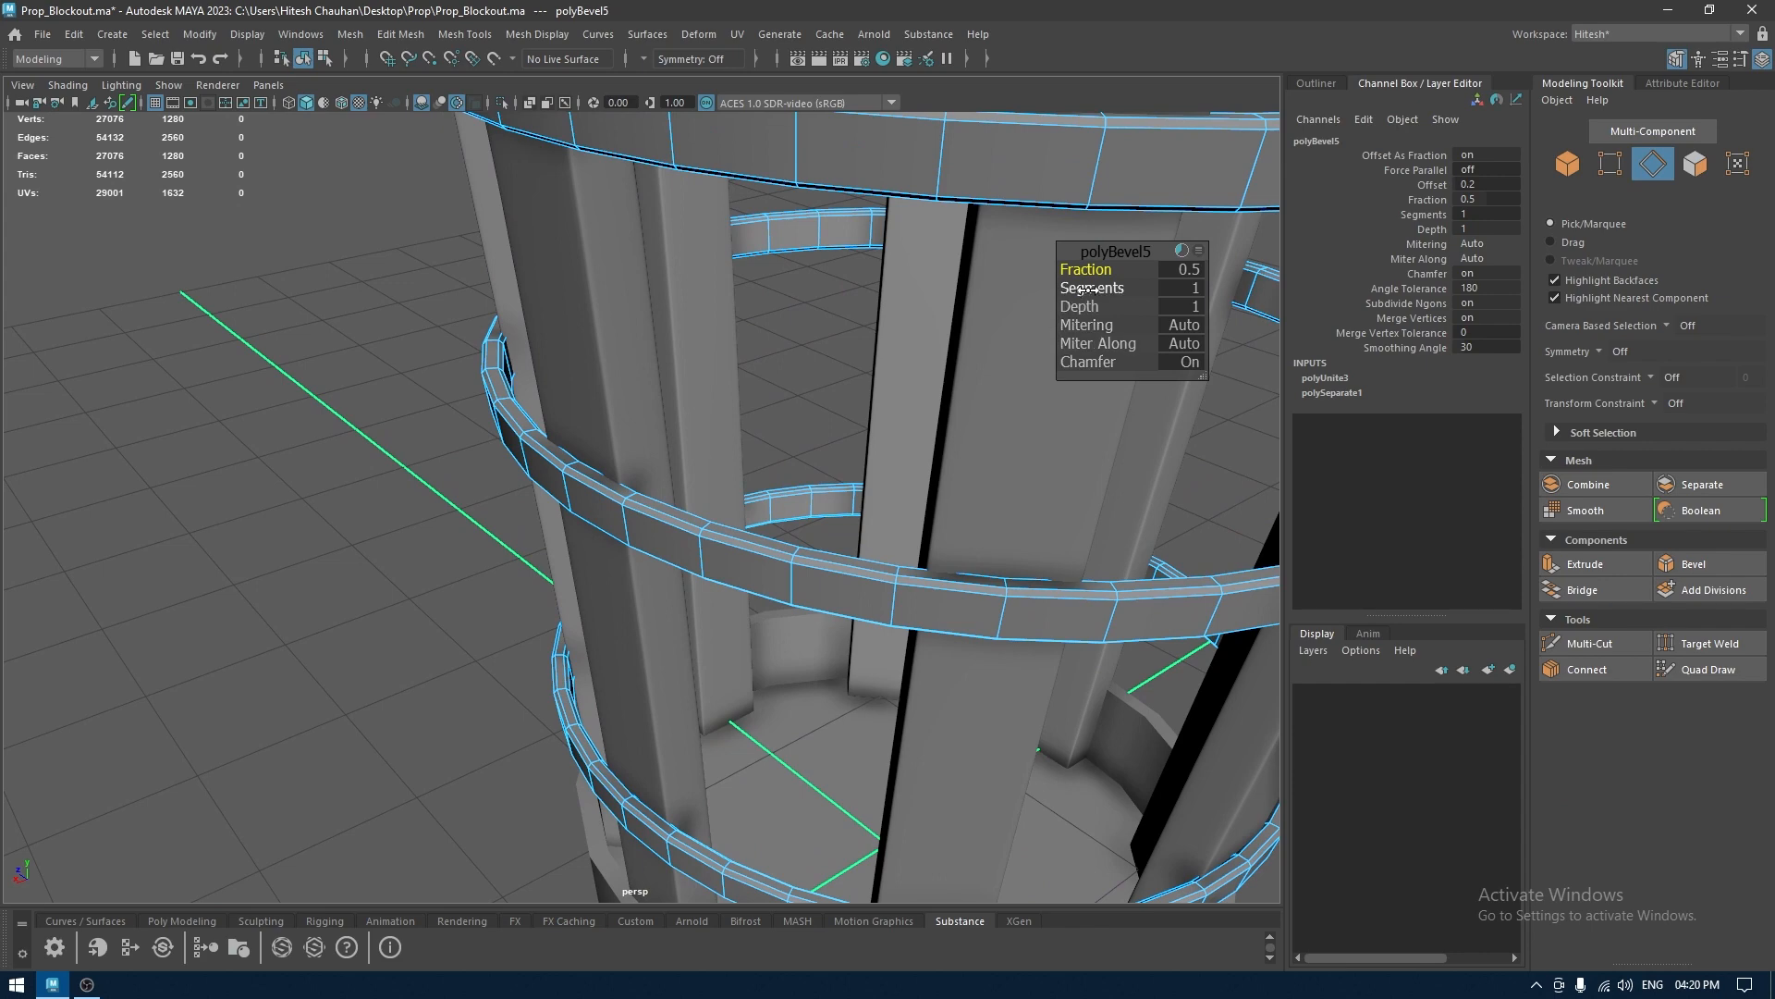
{"action": "left_click_drag", "start_coordinate": [1145, 289], "coordinate": [1175, 297]}
{"action": "key", "text": "w"}
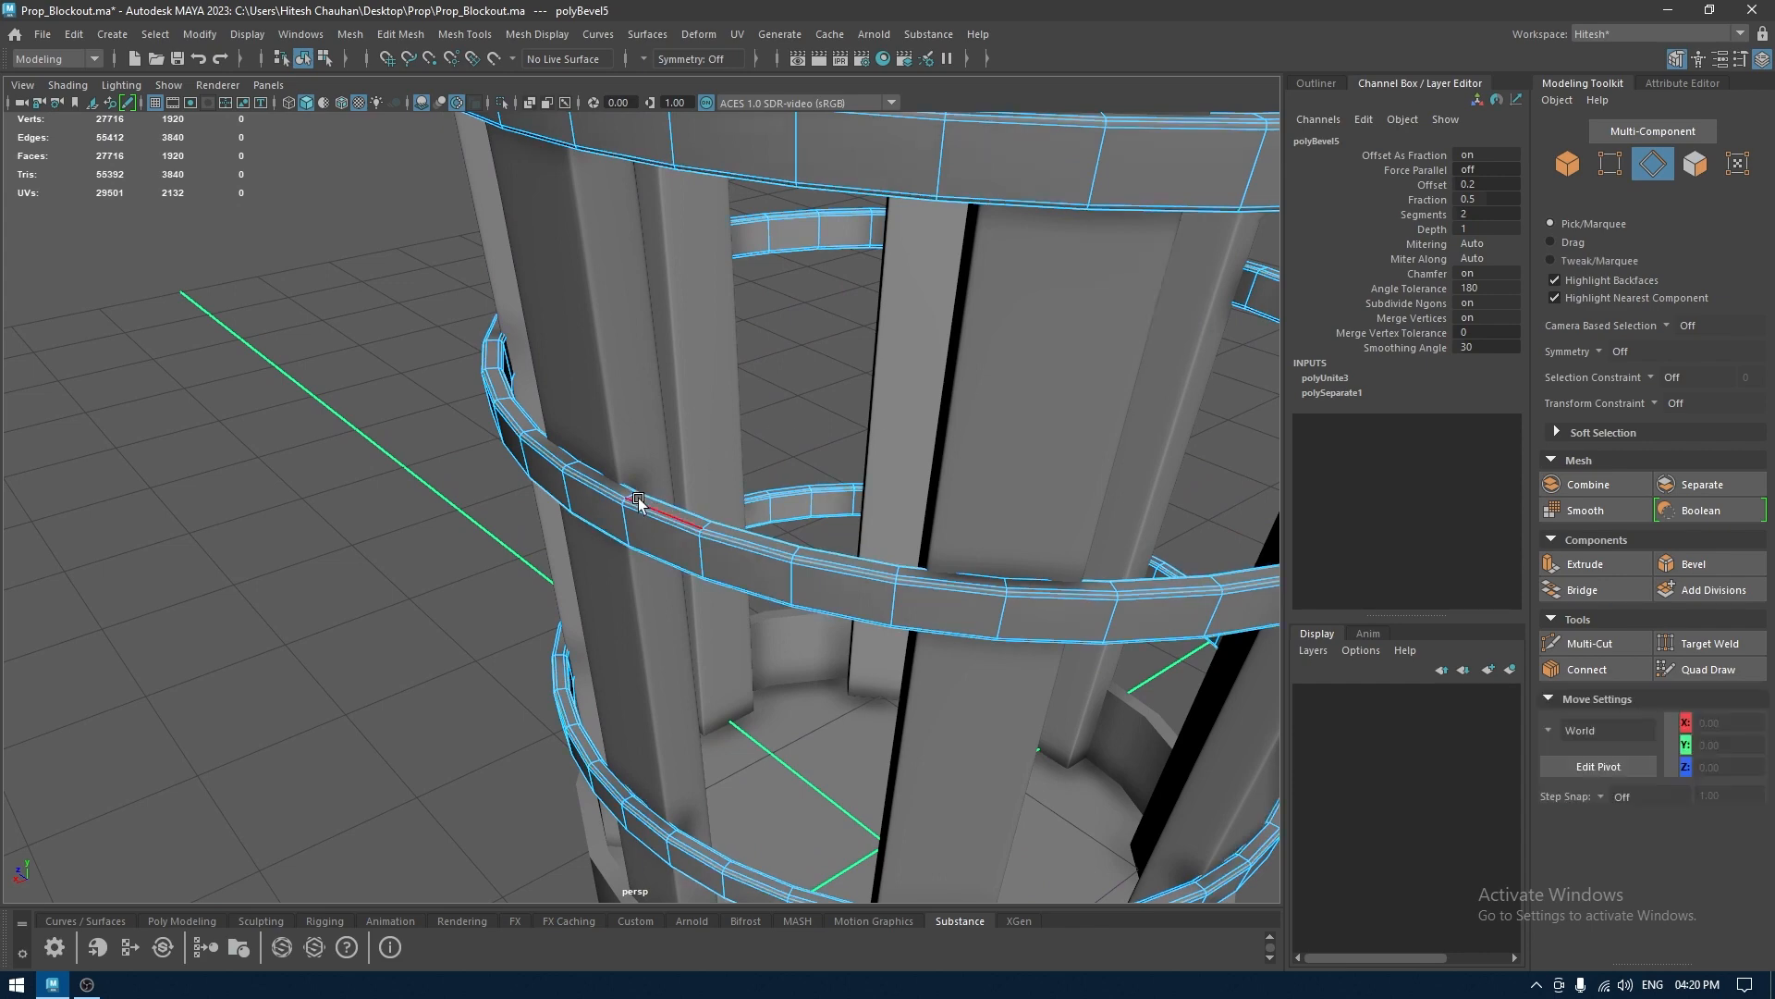
Return to object mode and turn on smooth mesh preview for the beveled hoops
{"action": "right_click_drag", "start_coordinate": [605, 443], "coordinate": [692, 420]}
{"action": "left_click", "coordinate": [392, 547]}
{"action": "right_click_drag", "start_coordinate": [392, 547], "coordinate": [416, 626], "text": "alt"}
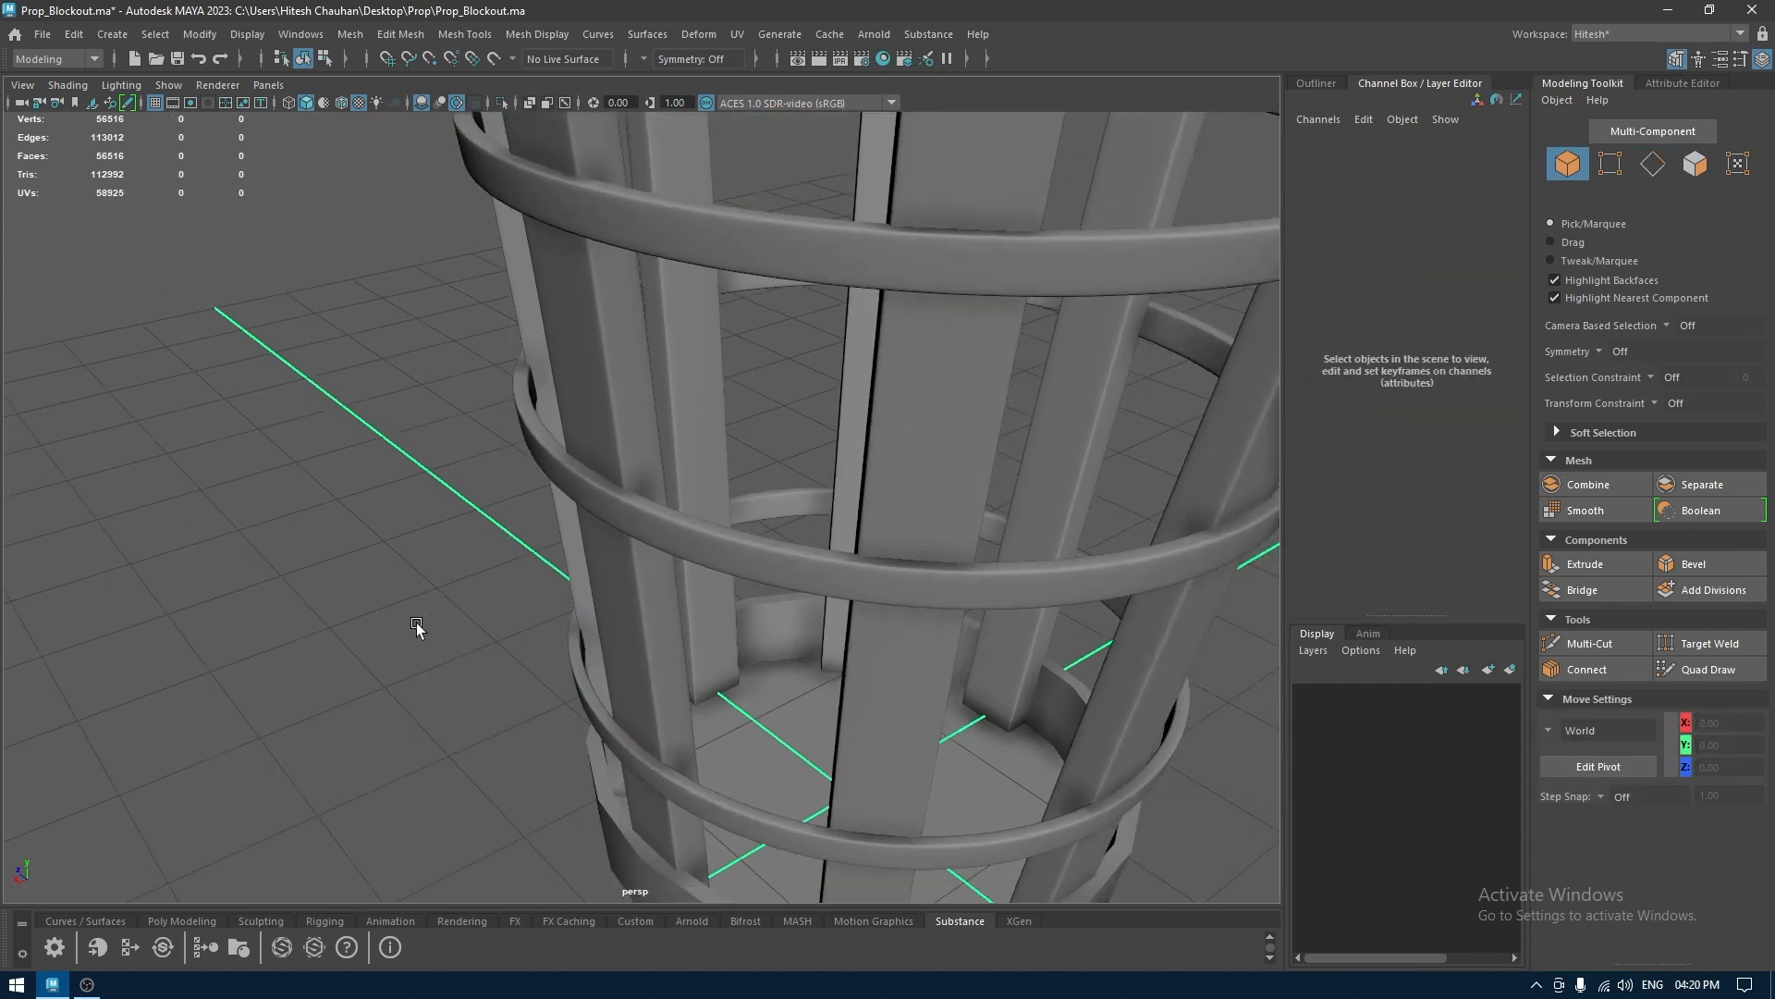
{"action": "left_click_drag", "start_coordinate": [416, 626], "coordinate": [546, 570], "text": "alt"}
Scale the combined hoops up uniformly to 1.013 so they sit slightly further outside the slats
{"action": "left_click", "coordinate": [570, 570]}
{"action": "key", "text": "4"}
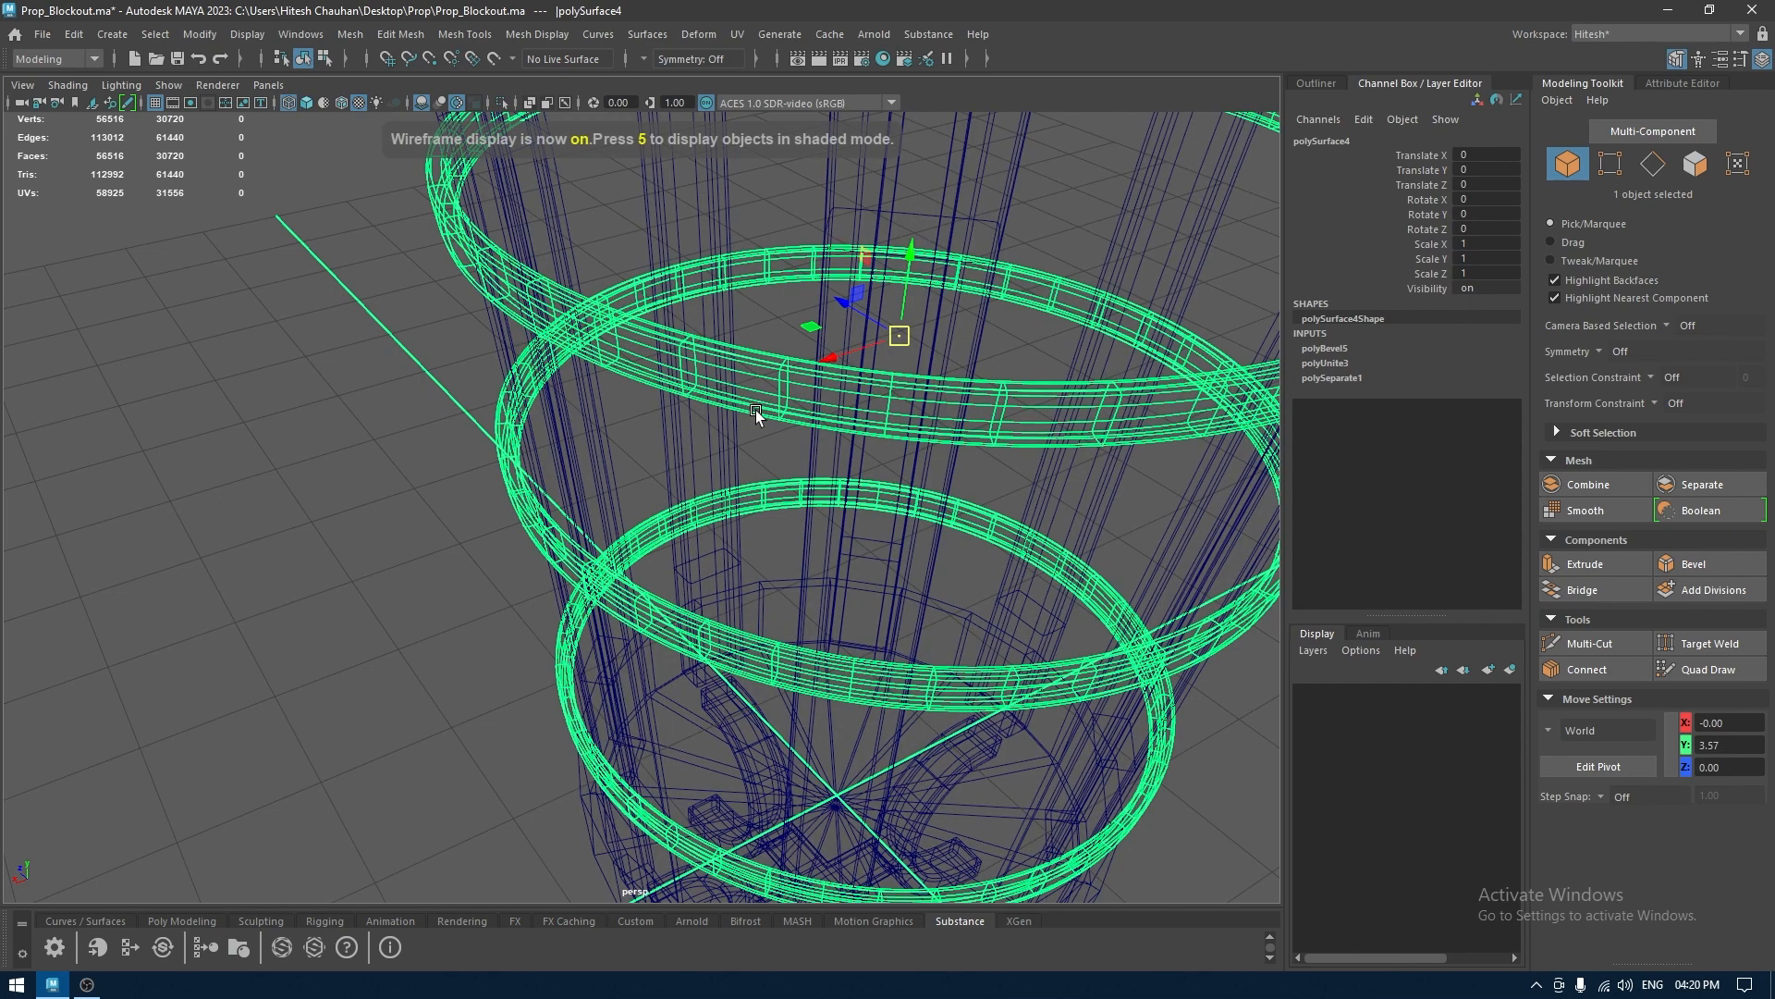
{"action": "key", "text": "6"}
{"action": "key", "text": "r"}
{"action": "left_click_drag", "start_coordinate": [773, 418], "coordinate": [906, 418], "text": "alt"}
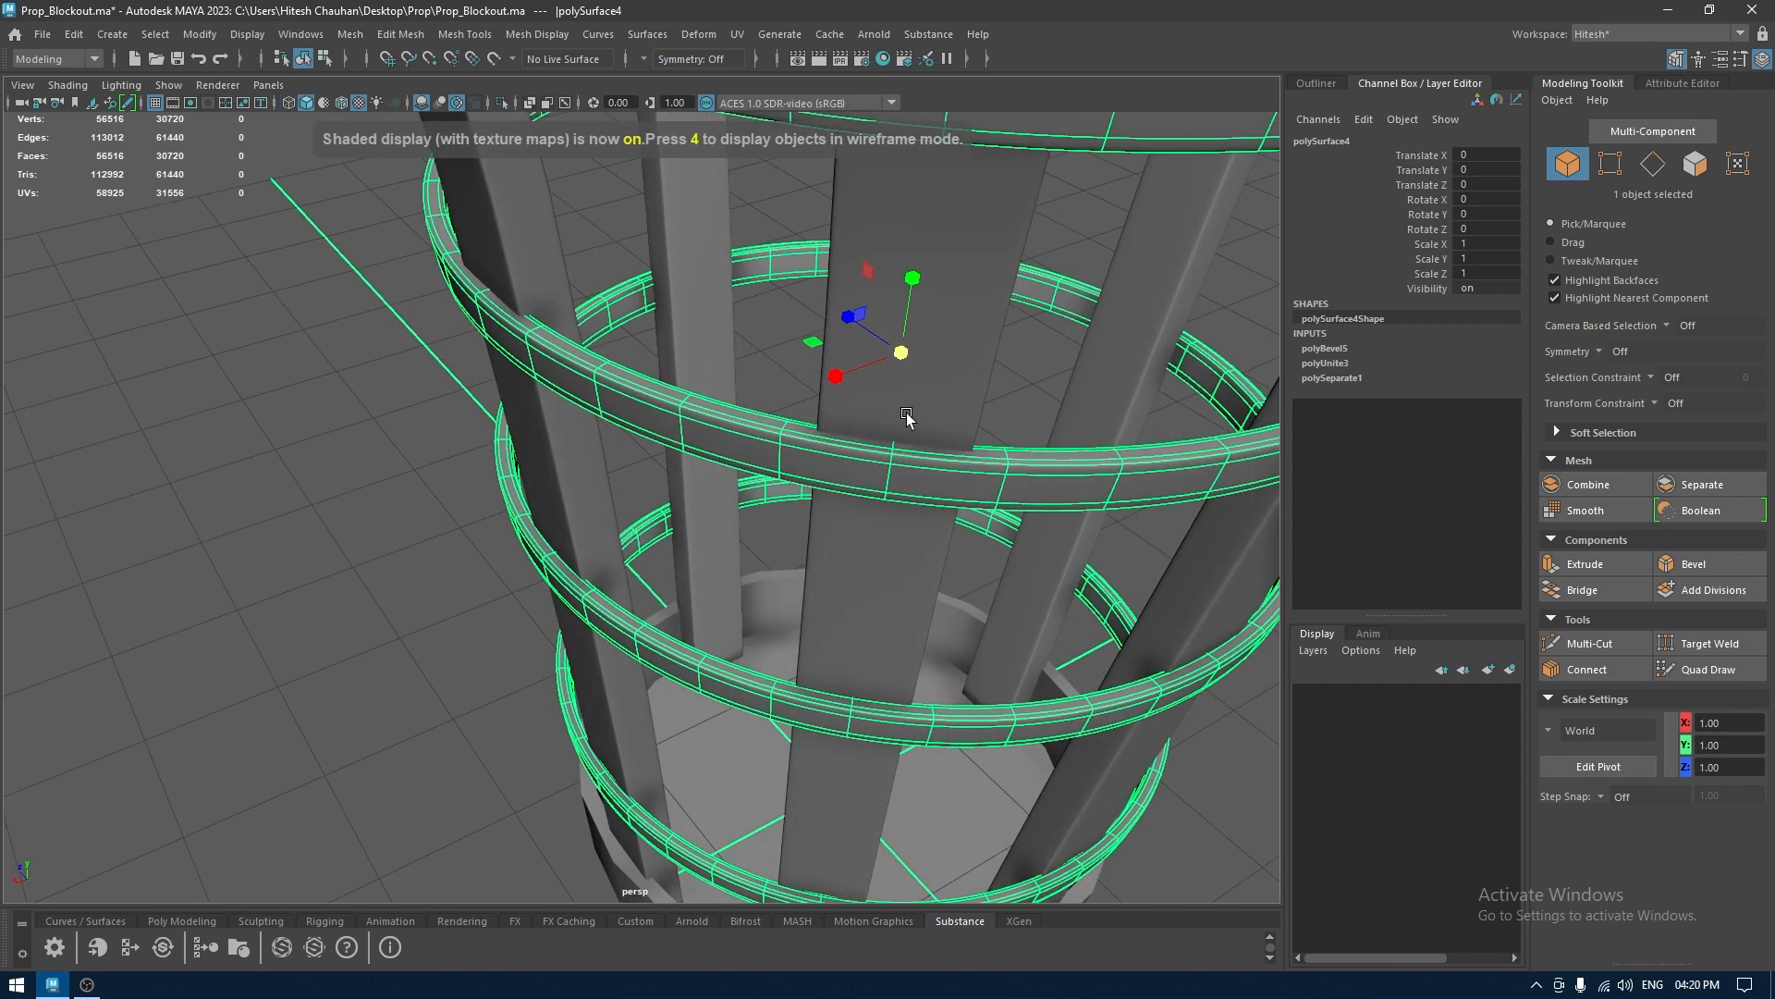
{"action": "middle_click_drag", "start_coordinate": [486, 331], "coordinate": [592, 470], "text": "alt"}
{"action": "right_click_drag", "start_coordinate": [592, 470], "coordinate": [705, 504], "text": "alt"}
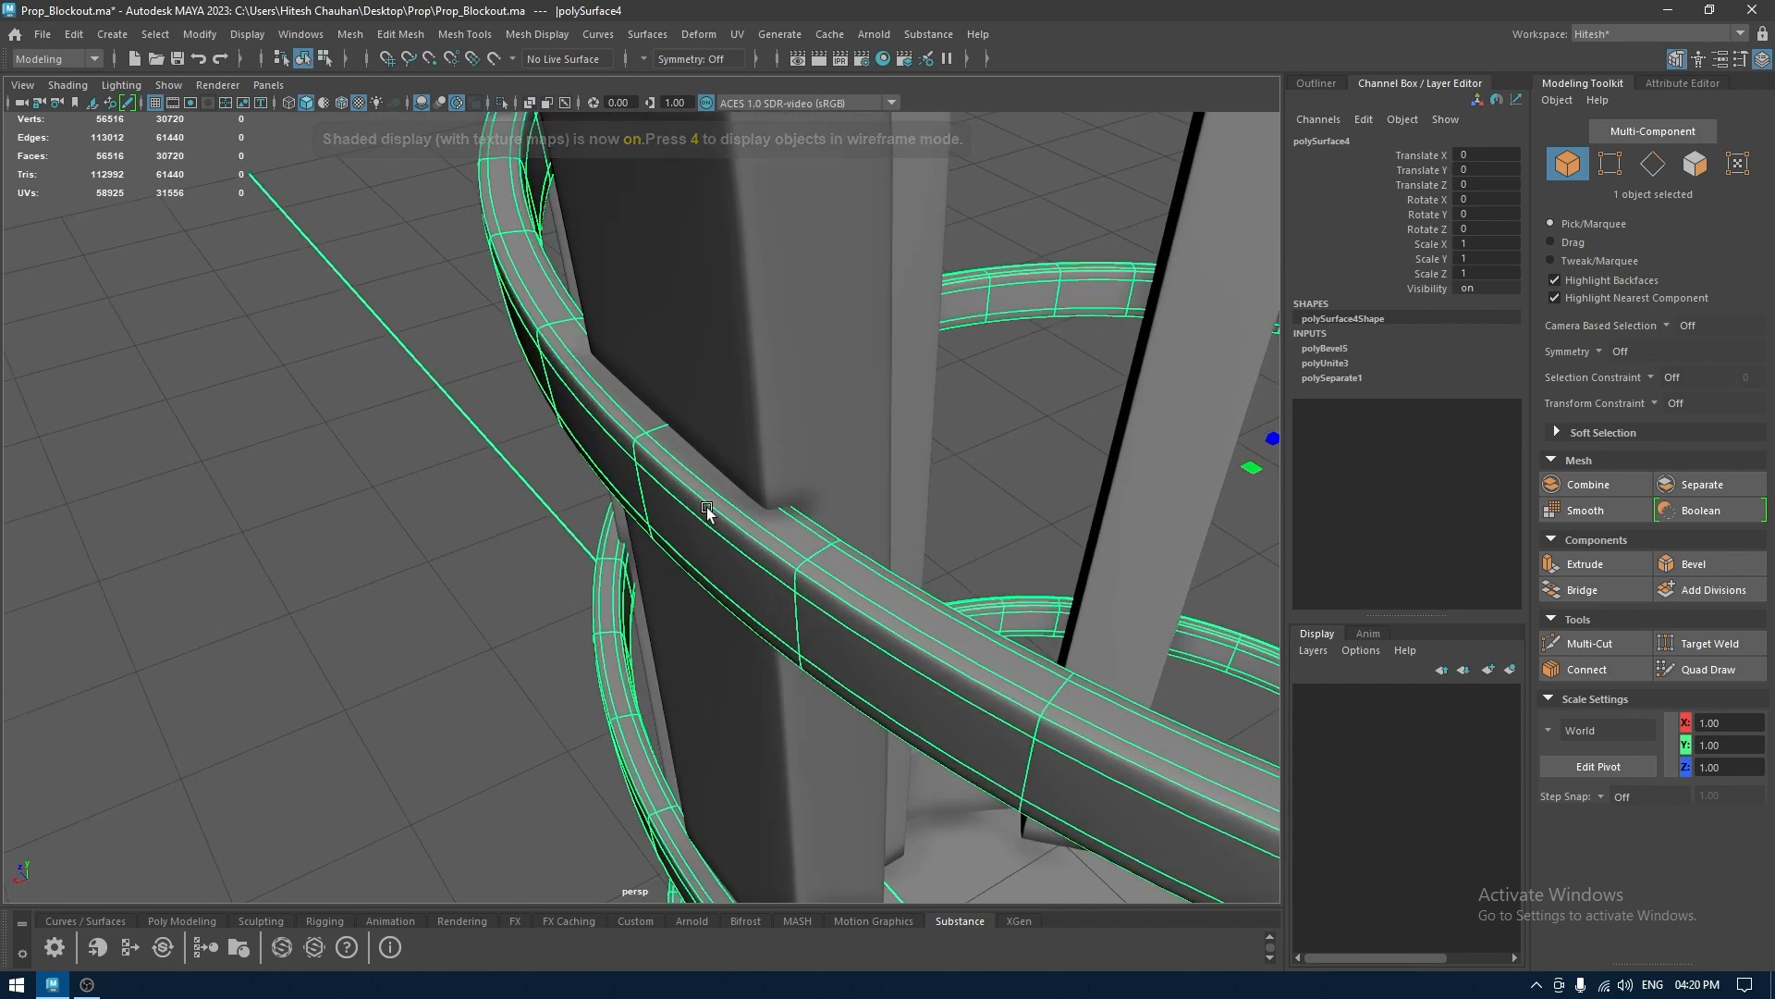
{"action": "left_click_drag", "start_coordinate": [793, 608], "coordinate": [1040, 518], "text": "alt"}
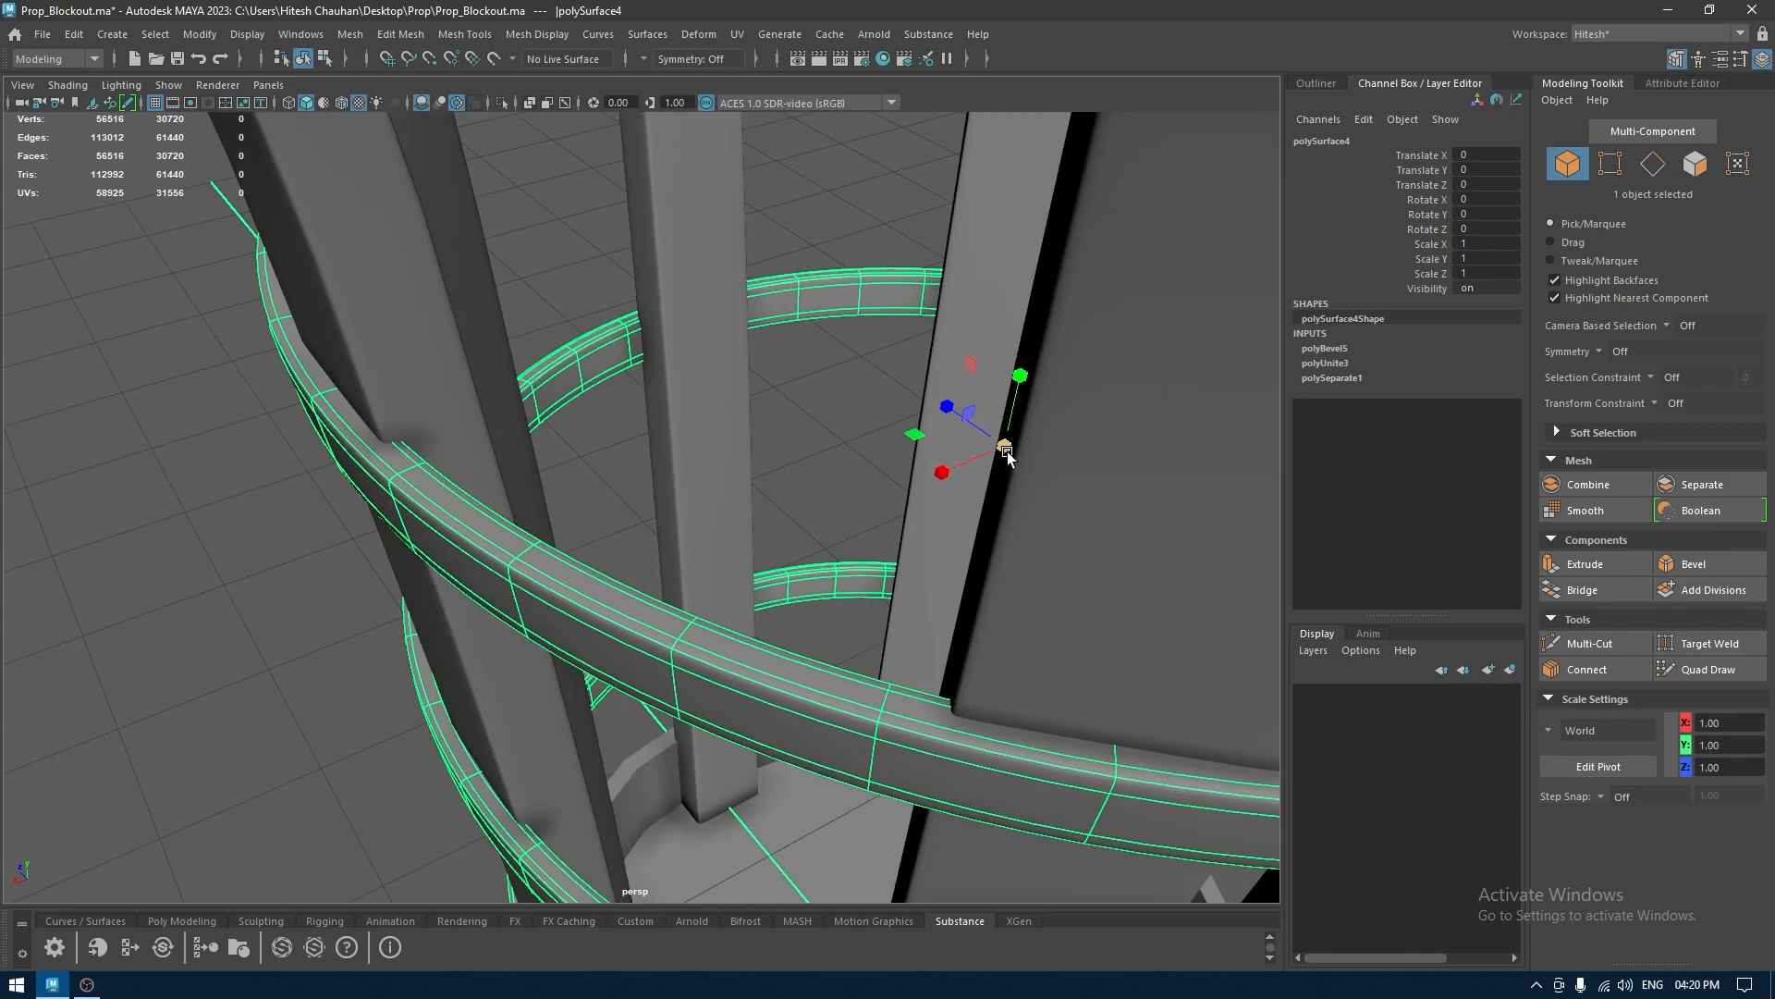
{"action": "left_click_drag", "start_coordinate": [1007, 454], "coordinate": [1024, 453]}
{"action": "right_click_drag", "start_coordinate": [1024, 453], "coordinate": [657, 470], "text": "alt"}
{"action": "left_click_drag", "start_coordinate": [656, 470], "coordinate": [719, 513], "text": "alt"}
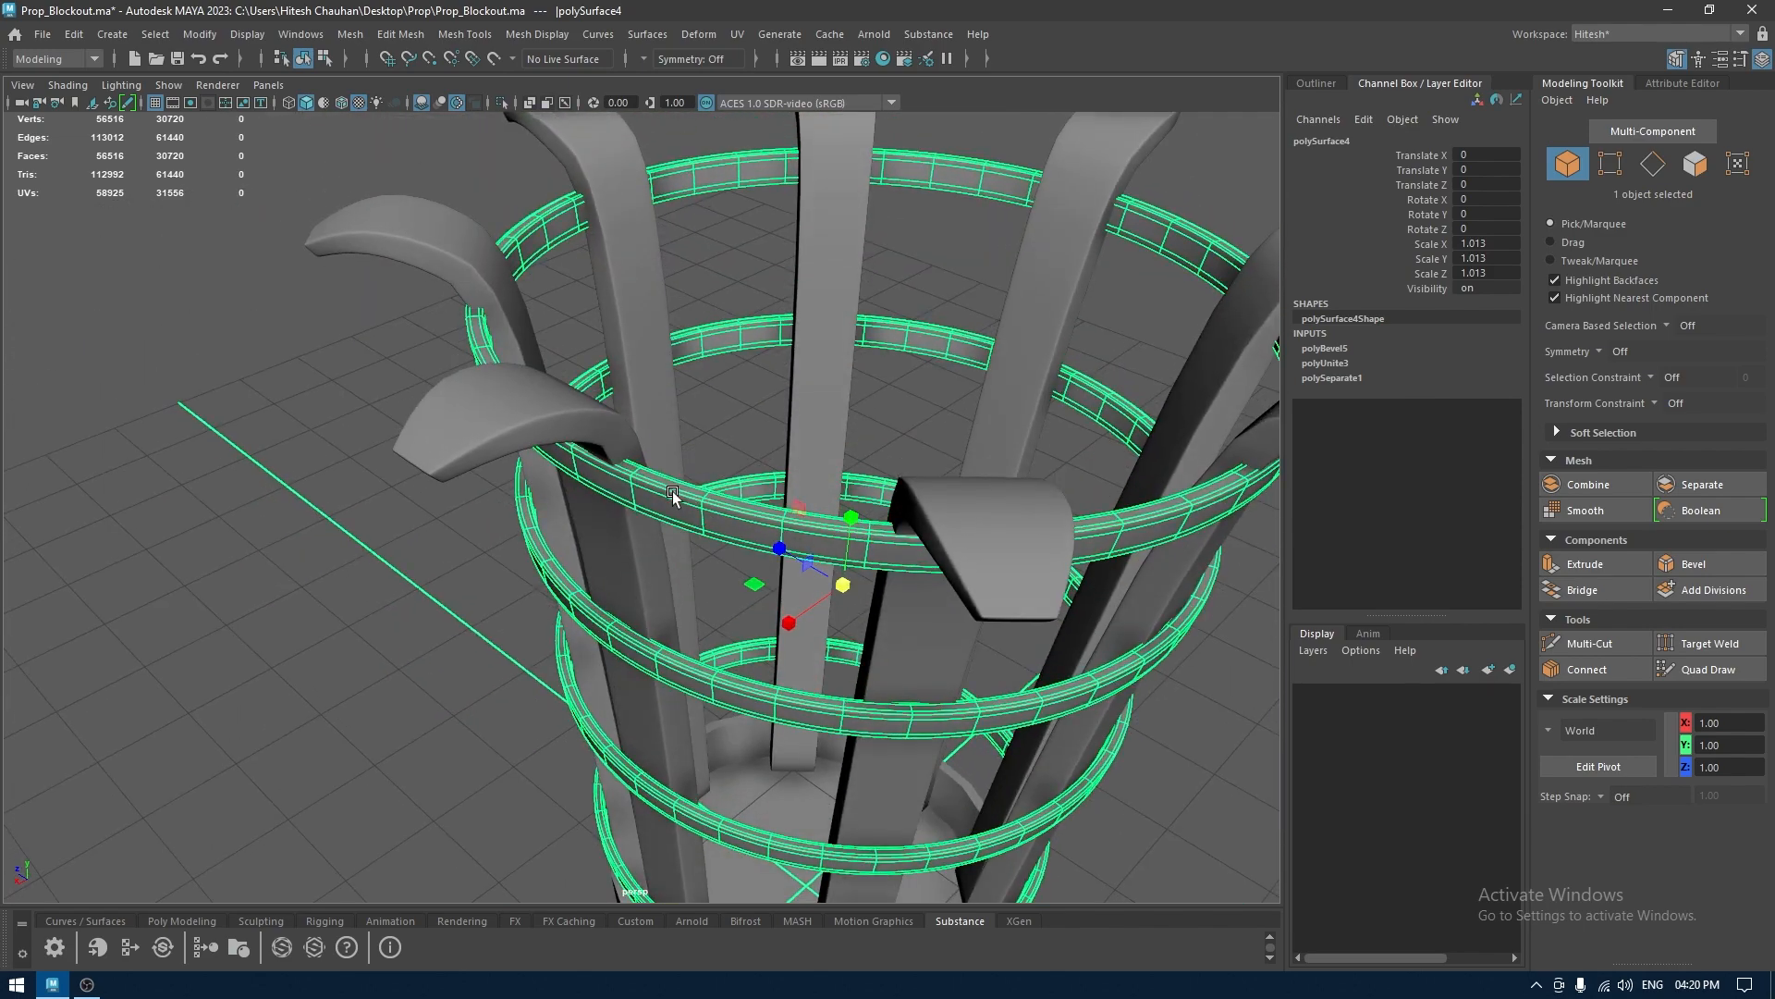
Separate the combined hoops into individual pieces and turn on smooth mesh preview for the top hoop
{"action": "right_click_drag", "start_coordinate": [675, 507], "coordinate": [672, 845], "text": "shift"}
{"action": "key", "text": "w"}
{"action": "left_click", "coordinate": [652, 494]}
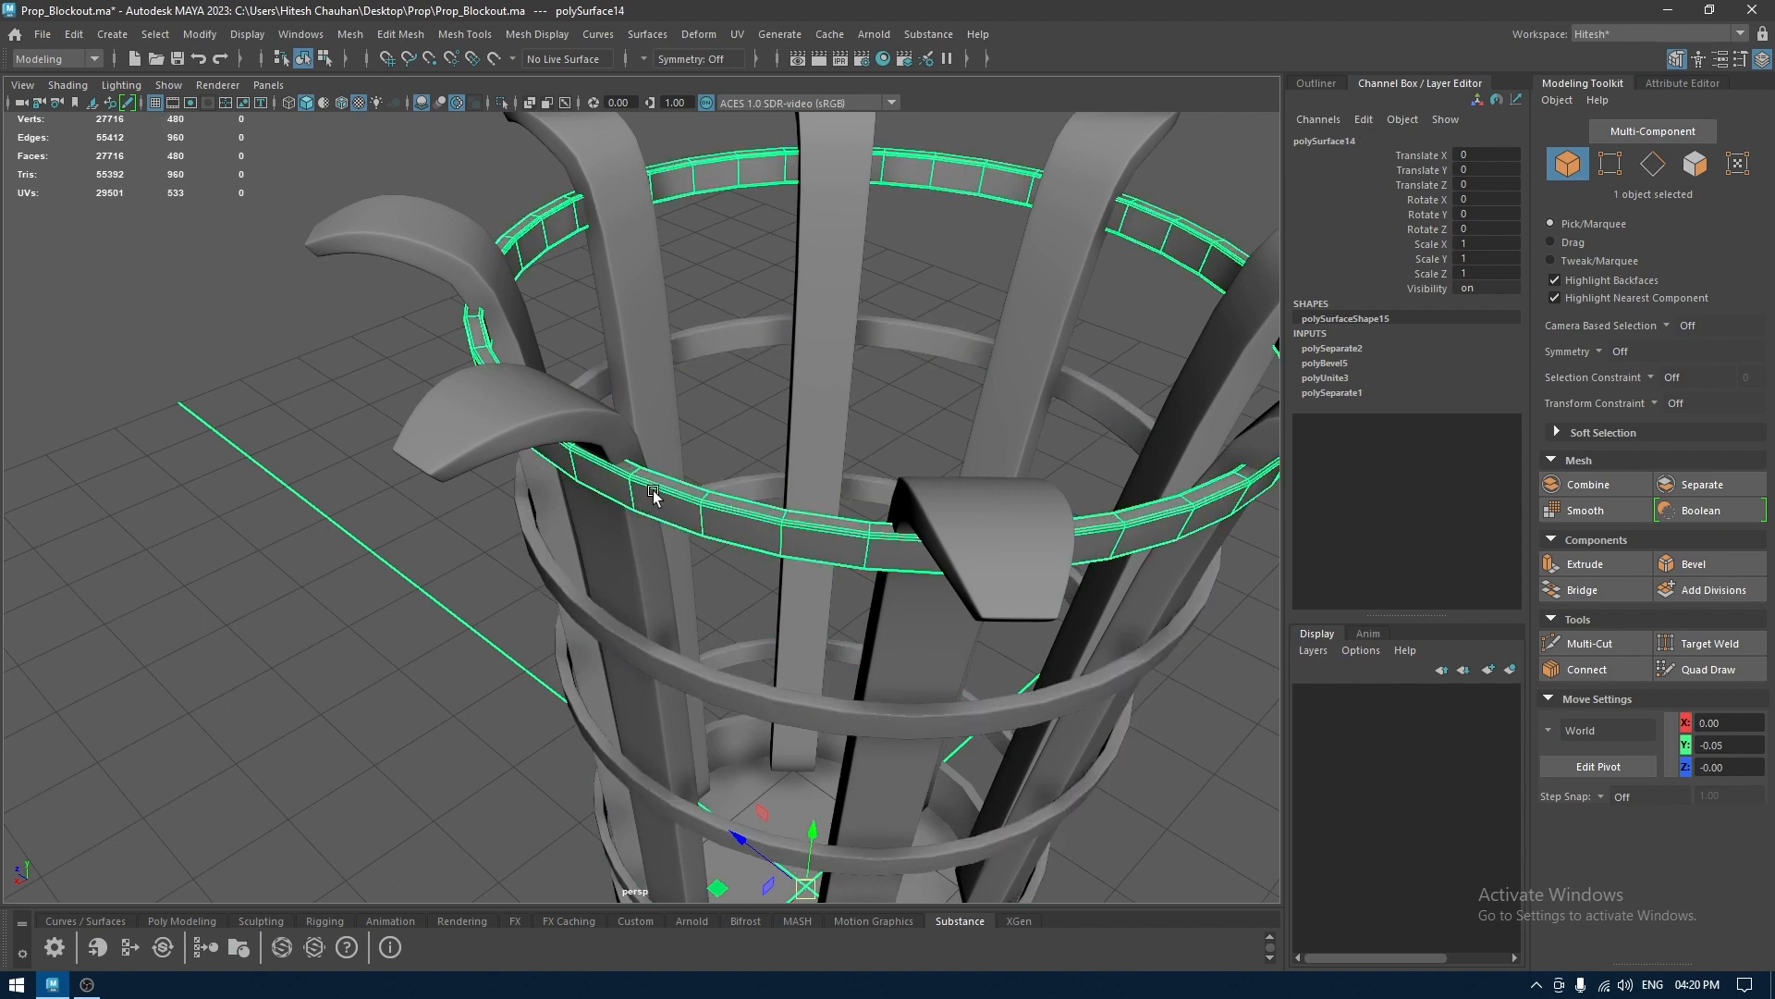
{"action": "key", "text": "3"}
Turn on smooth mesh preview for the remaining hoops below the top one
{"action": "left_click", "coordinate": [729, 726]}
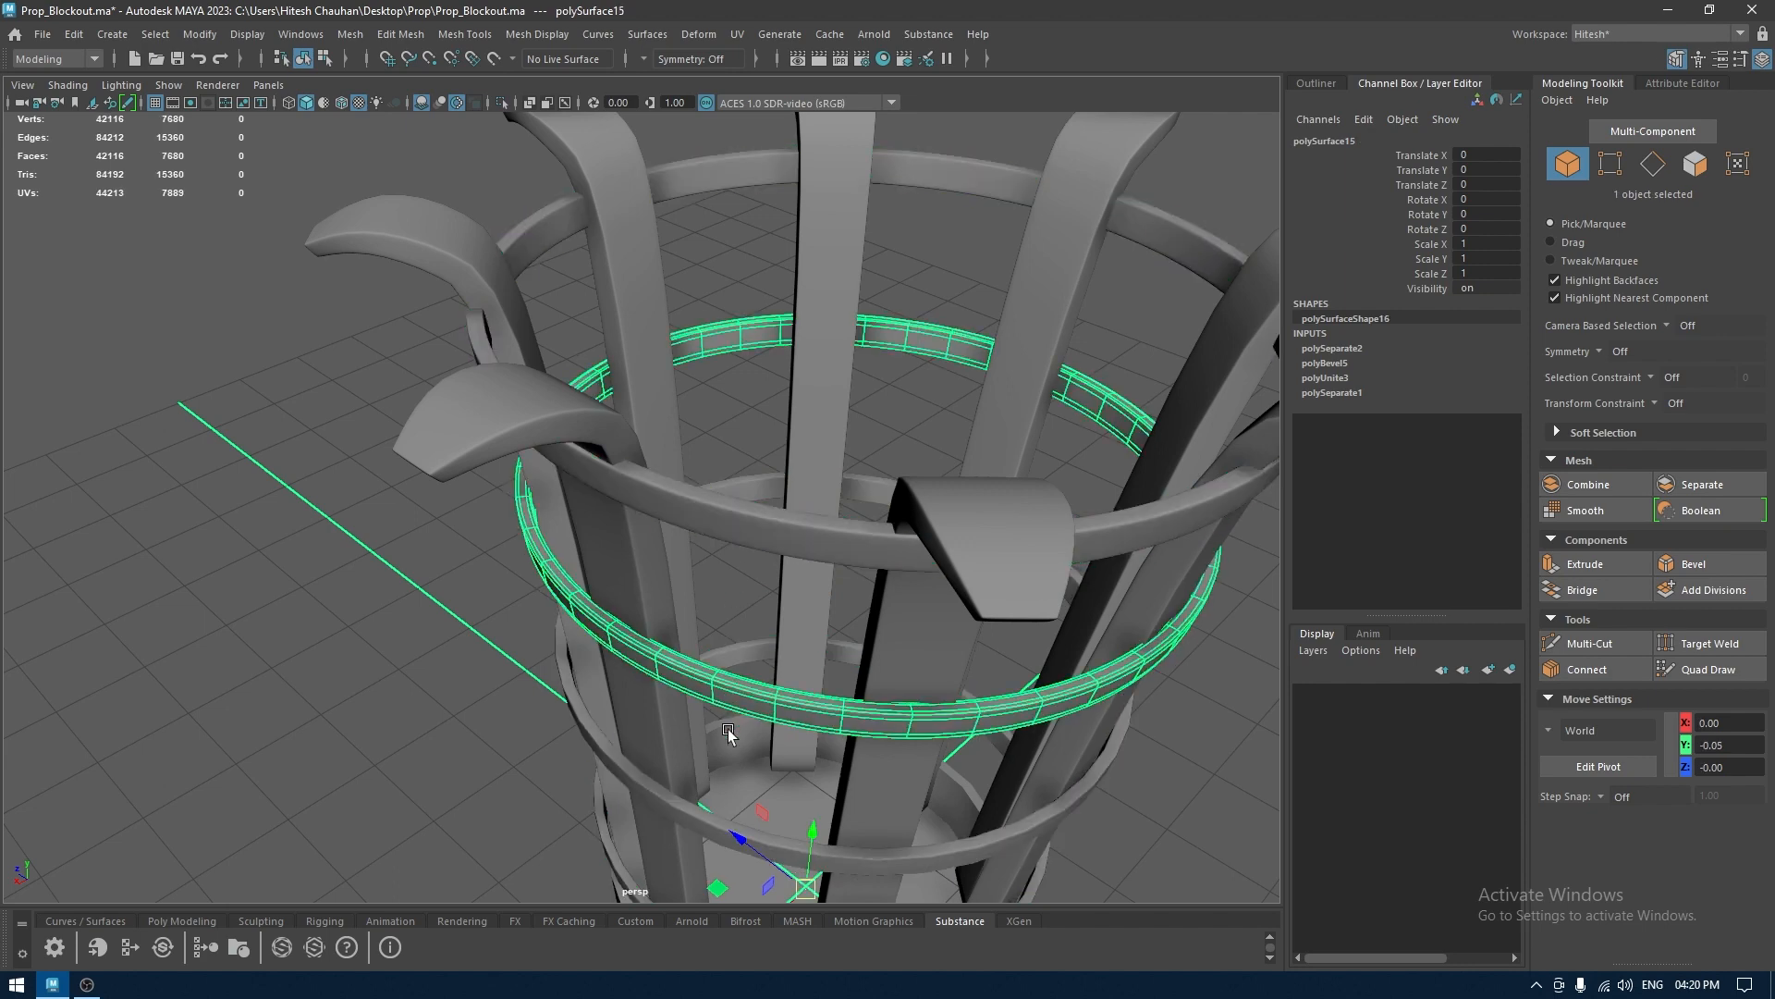
{"action": "left_click", "coordinate": [709, 831]}
{"action": "key", "text": "3"}
{"action": "middle_click_drag", "start_coordinate": [724, 774], "coordinate": [723, 673], "text": "alt"}
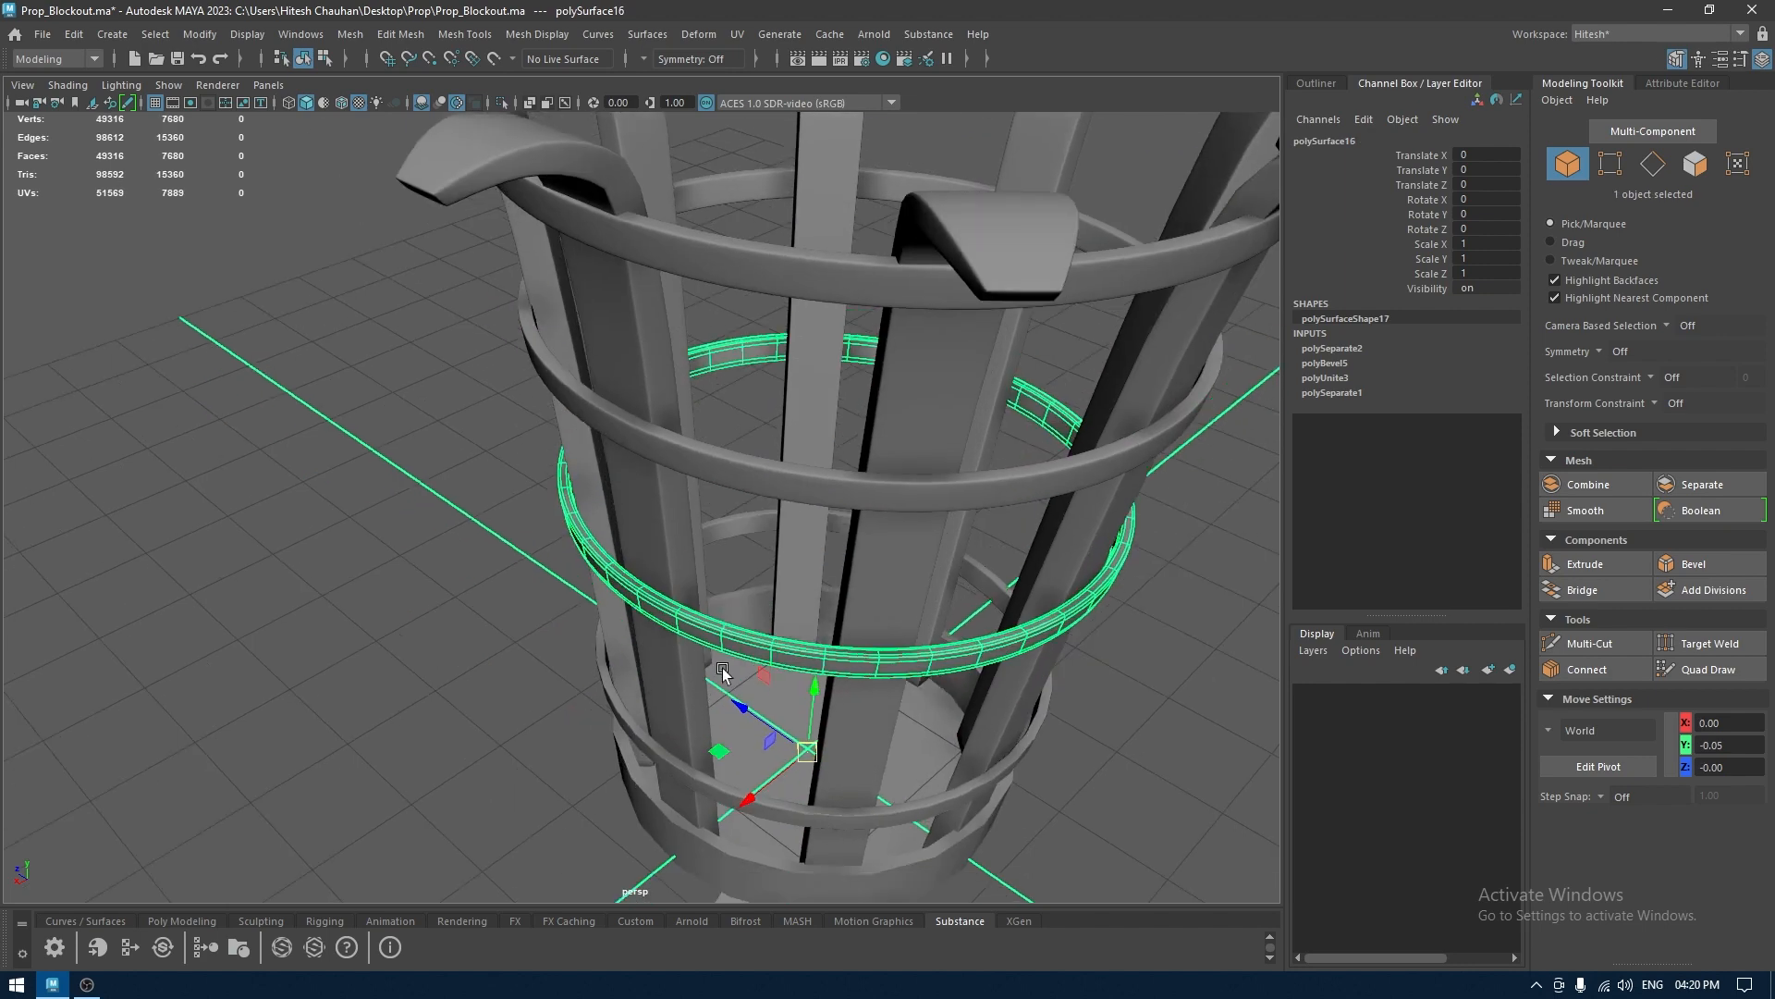
{"action": "left_click", "coordinate": [686, 777]}
{"action": "key", "text": "4"}
{"action": "key", "text": "6"}
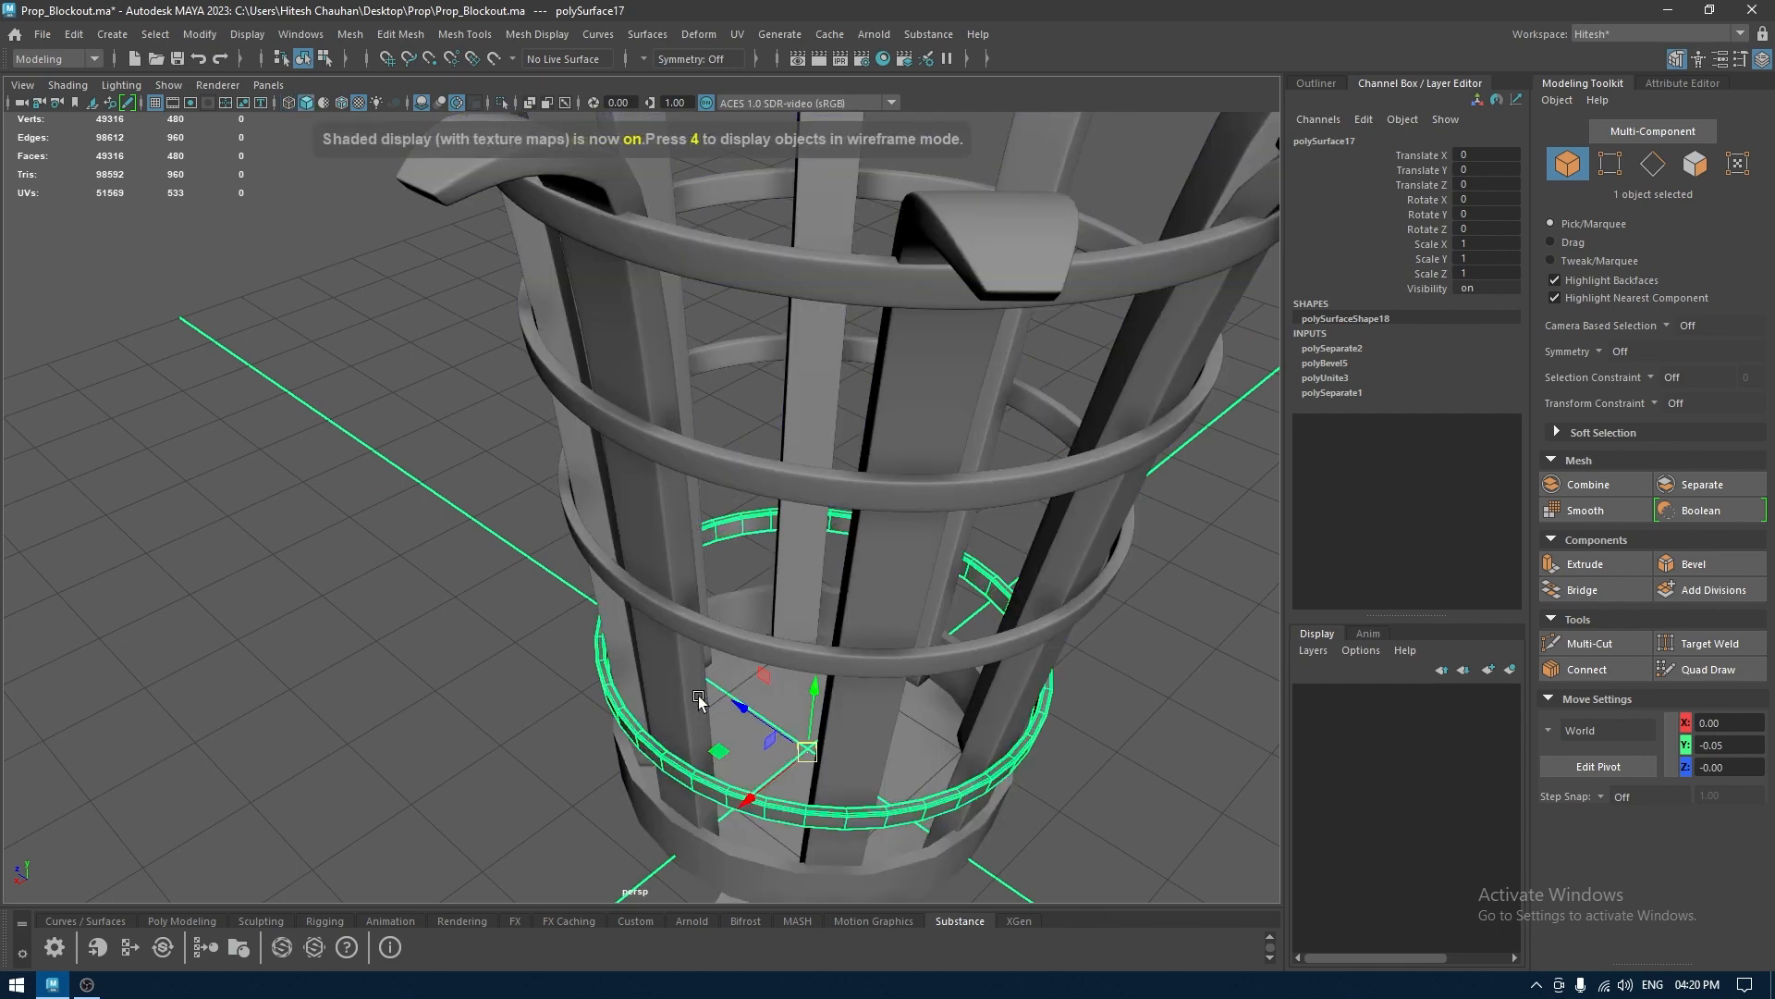
{"action": "left_click", "coordinate": [695, 618]}
{"action": "scroll", "coordinate": [727, 465], "scroll_direction": "up", "scroll_amount": 3}
Center the top hoop's pivot and scale the hoop up uniformly to 1.026
{"action": "left_click", "coordinate": [727, 465]}
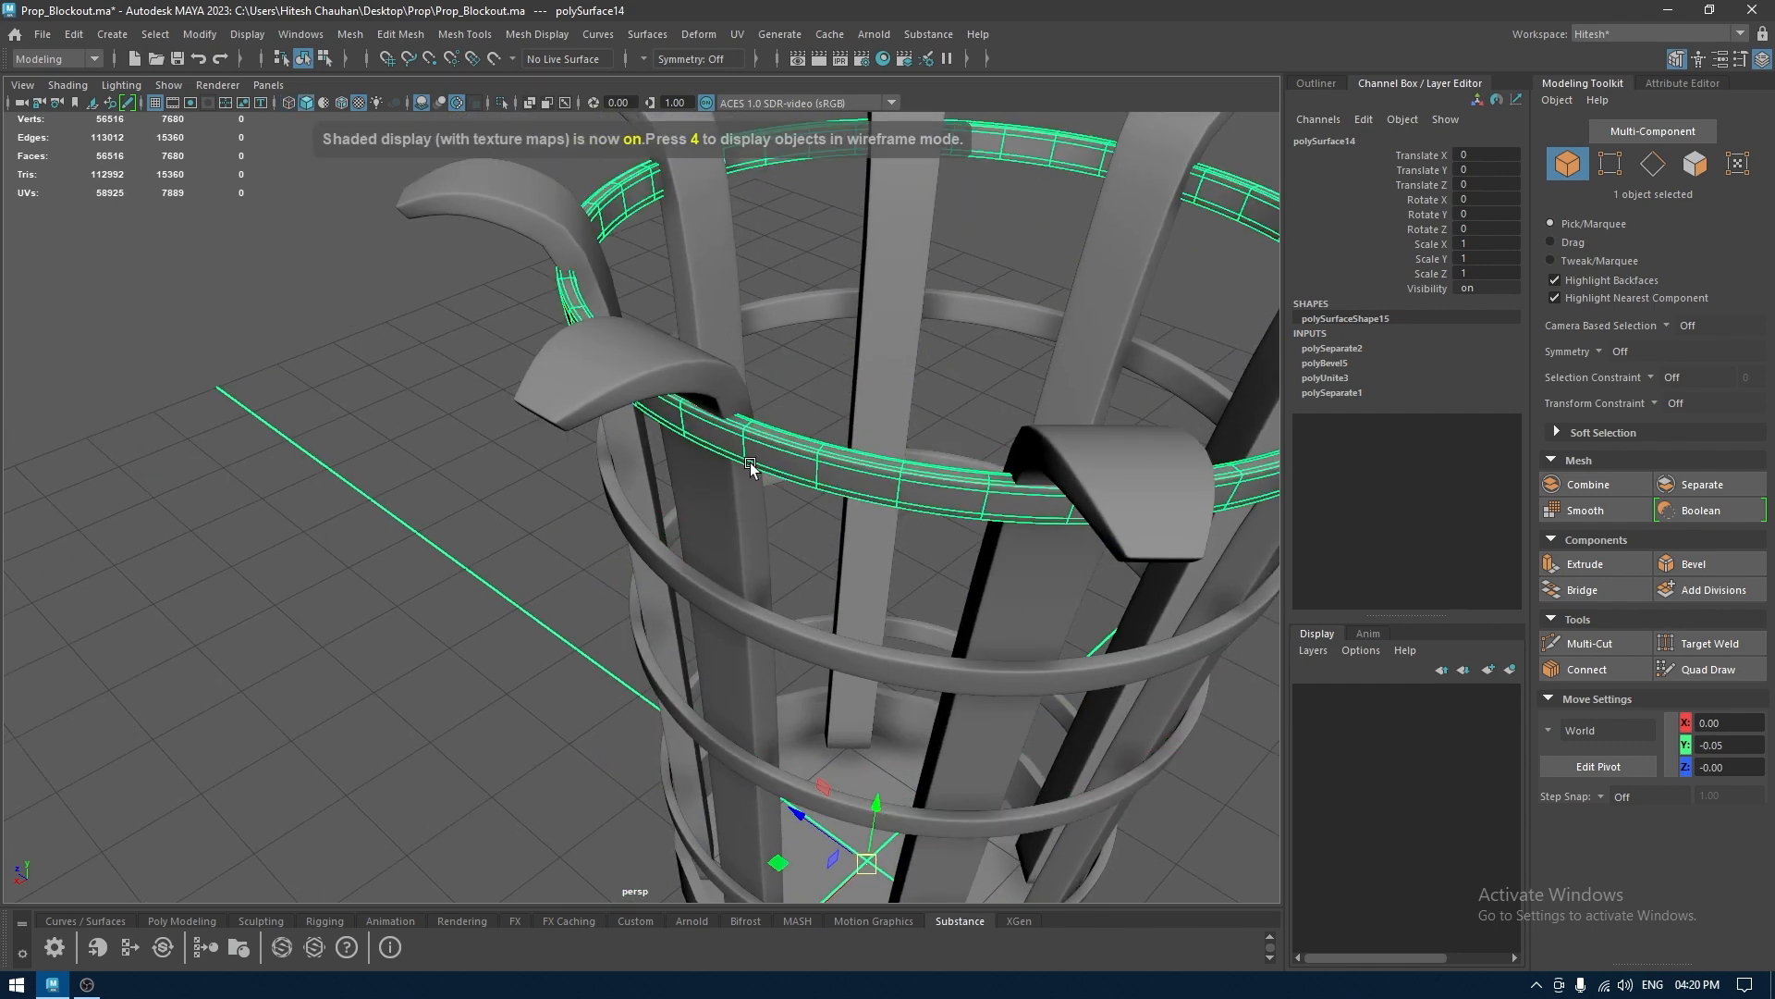
{"action": "key", "text": "r"}
{"action": "key", "text": "space"}
{"action": "left_click", "coordinate": [717, 388]}
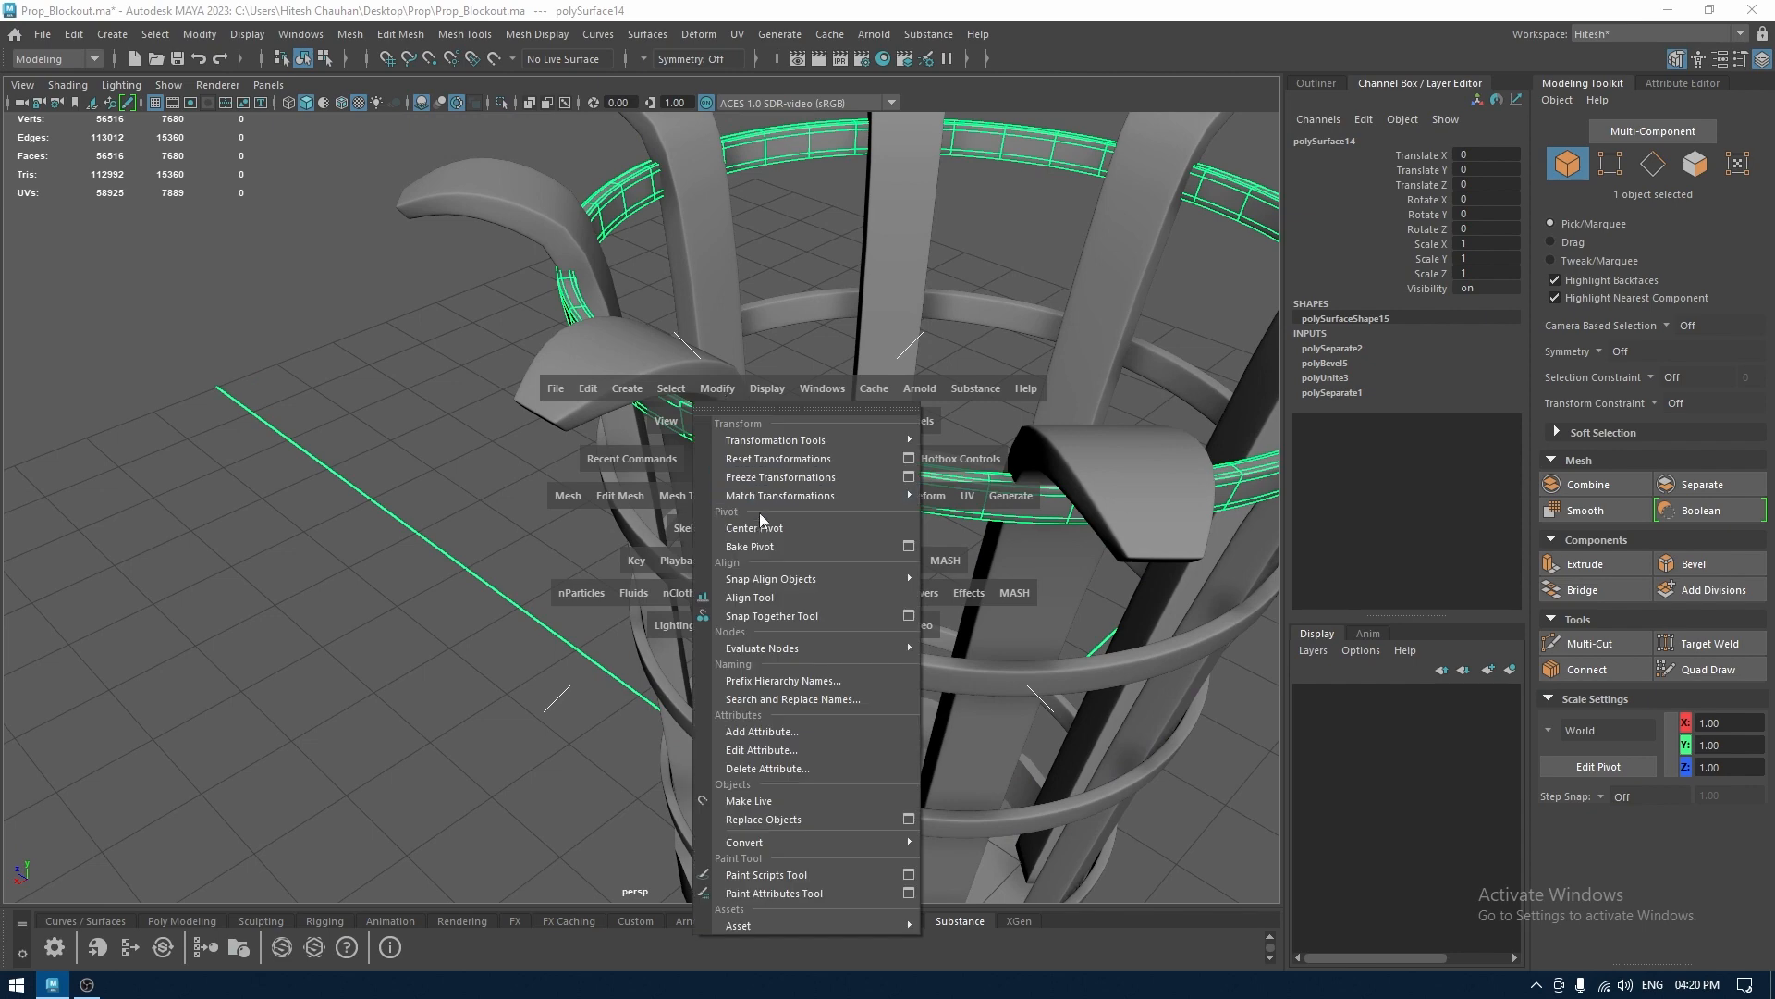
{"action": "left_click", "coordinate": [753, 518]}
{"action": "left_click_drag", "start_coordinate": [964, 274], "coordinate": [990, 278]}
Center the lowest hoop's pivot and fine-tune its uniform scale around the slats
{"action": "left_click_drag", "start_coordinate": [868, 536], "coordinate": [782, 626], "text": "alt"}
{"action": "left_click", "coordinate": [747, 519]}
{"action": "left_click", "coordinate": [769, 729]}
{"action": "mouse_move", "coordinate": [769, 729]}
{"action": "left_mouse_down", "text": "alt"}
{"action": "mouse_move", "coordinate": [762, 562]}
{"action": "mouse_move", "coordinate": [736, 531]}
{"action": "mouse_move", "coordinate": [779, 824]}
{"action": "mouse_move", "coordinate": [762, 826]}
{"action": "mouse_move", "coordinate": [856, 808]}
{"action": "mouse_move", "coordinate": [801, 660]}
{"action": "mouse_move", "coordinate": [795, 699]}
{"action": "mouse_move", "coordinate": [750, 666]}
{"action": "mouse_move", "coordinate": [774, 718]}
{"action": "left_mouse_up", "text": "alt"}
{"action": "left_click", "coordinate": [801, 660]}
{"action": "key", "text": "space"}
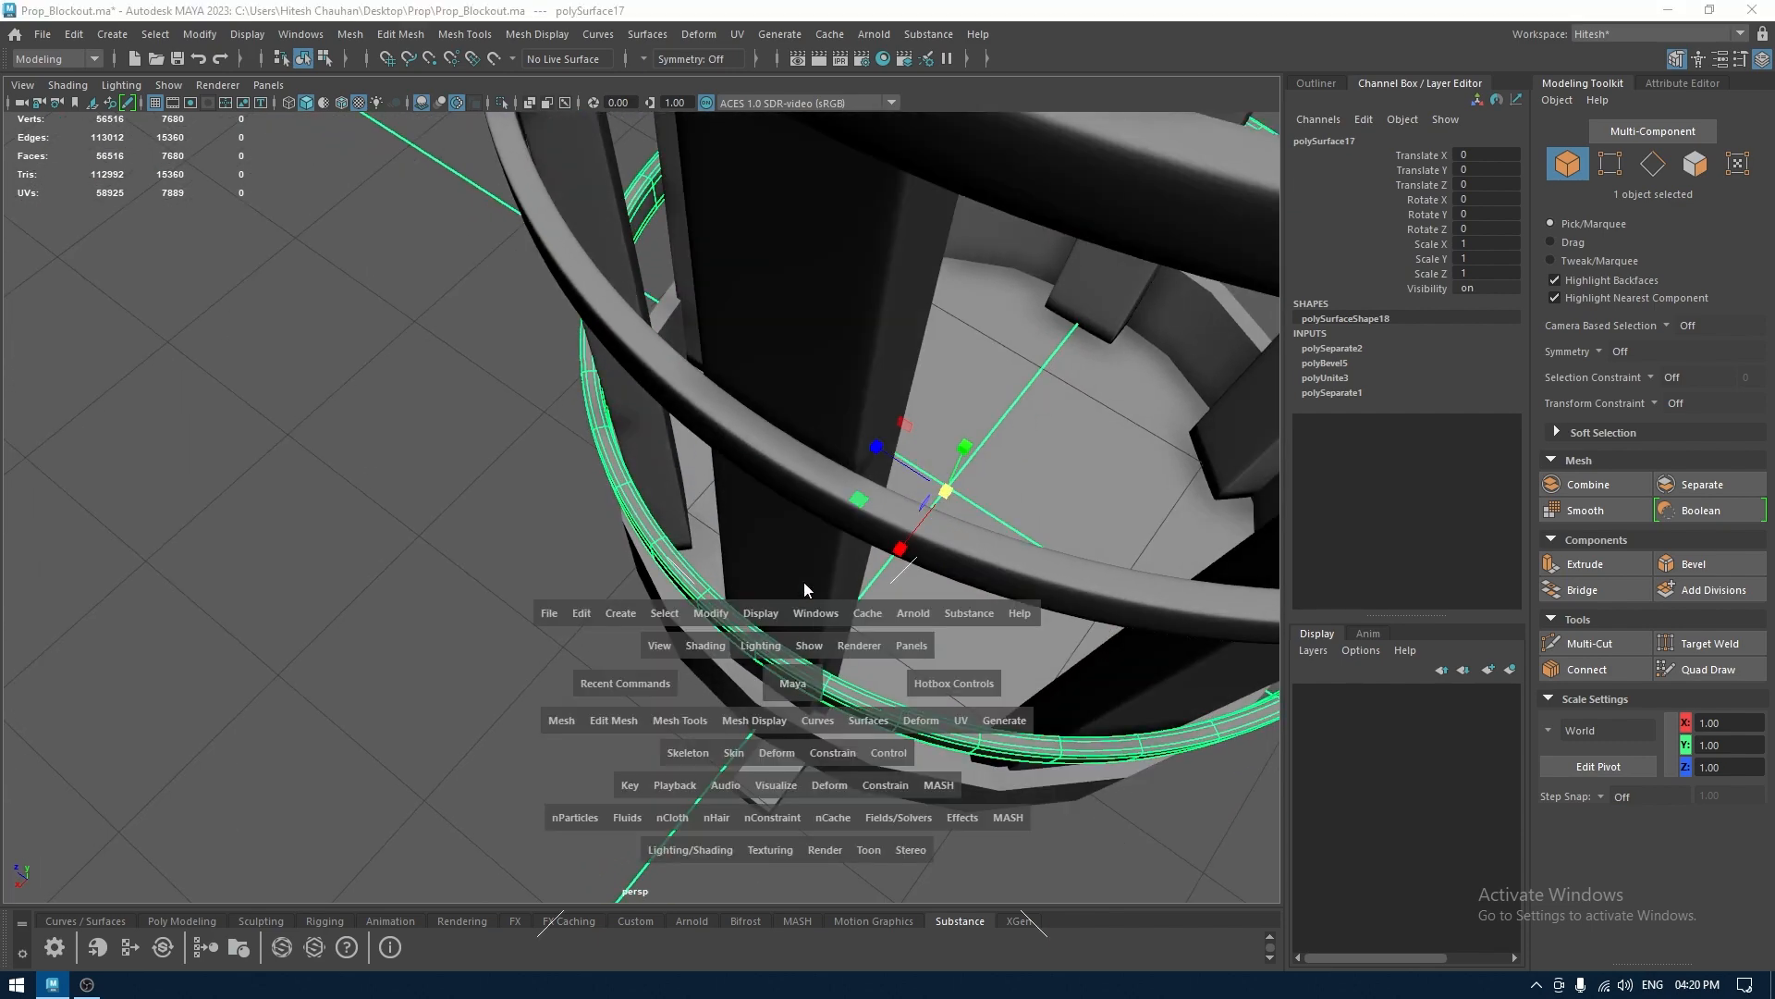
{"action": "left_click_drag", "start_coordinate": [708, 617], "coordinate": [774, 214]}
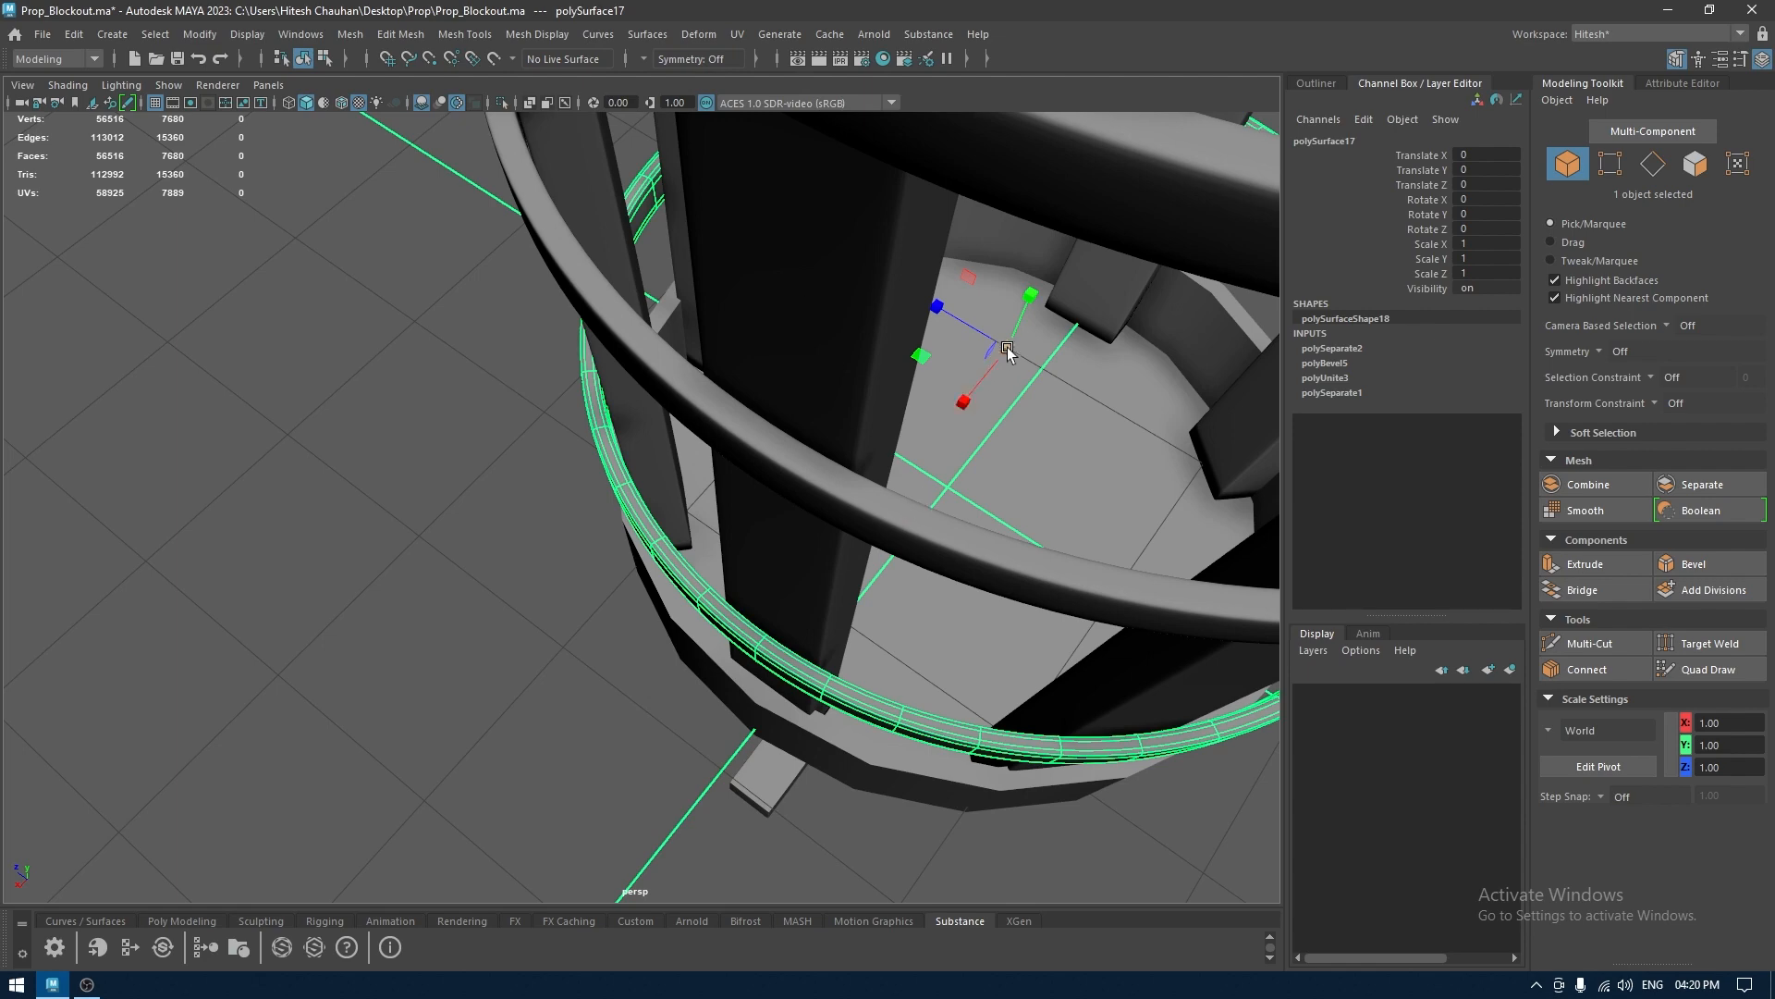
{"action": "left_click_drag", "start_coordinate": [1007, 346], "coordinate": [1006, 346]}
Select the rim edge loops, inner floor loop and outer bottom loop of the round base
{"action": "left_click", "coordinate": [415, 565]}
{"action": "left_click_drag", "start_coordinate": [517, 638], "coordinate": [751, 618], "text": "alt"}
{"action": "left_click", "coordinate": [659, 617]}
{"action": "right_click_drag", "start_coordinate": [745, 468], "coordinate": [740, 399]}
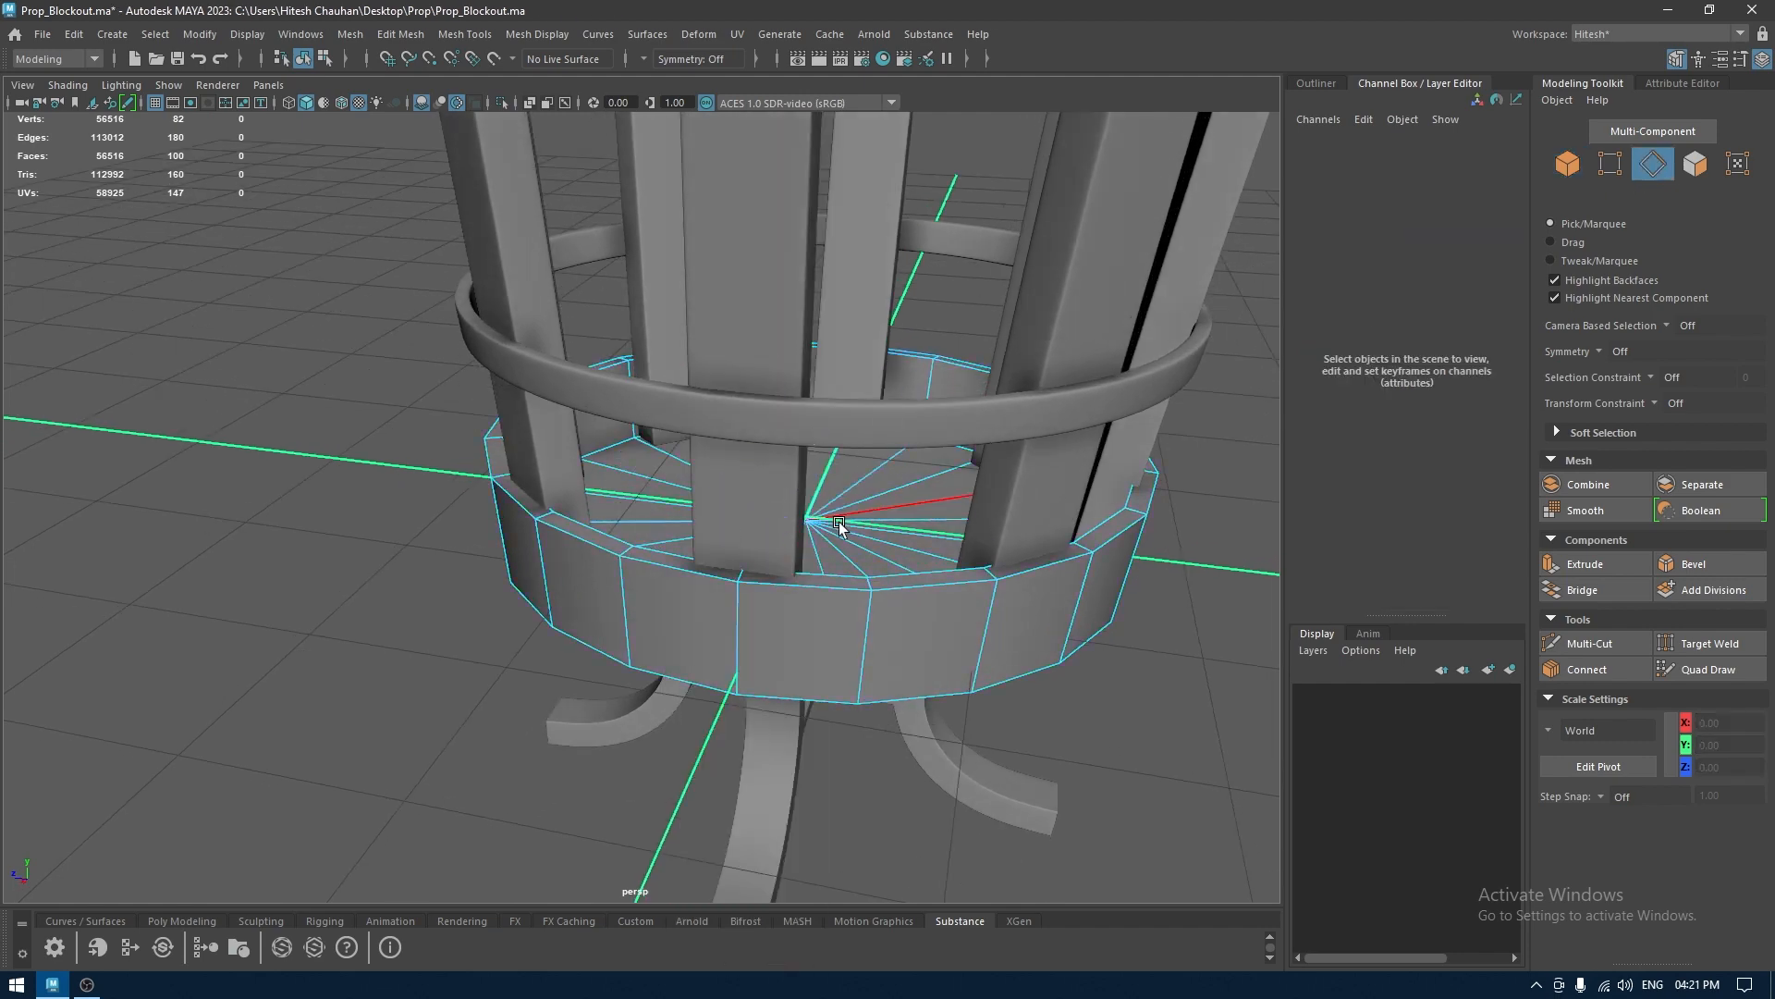
{"action": "double_click", "coordinate": [824, 588]}
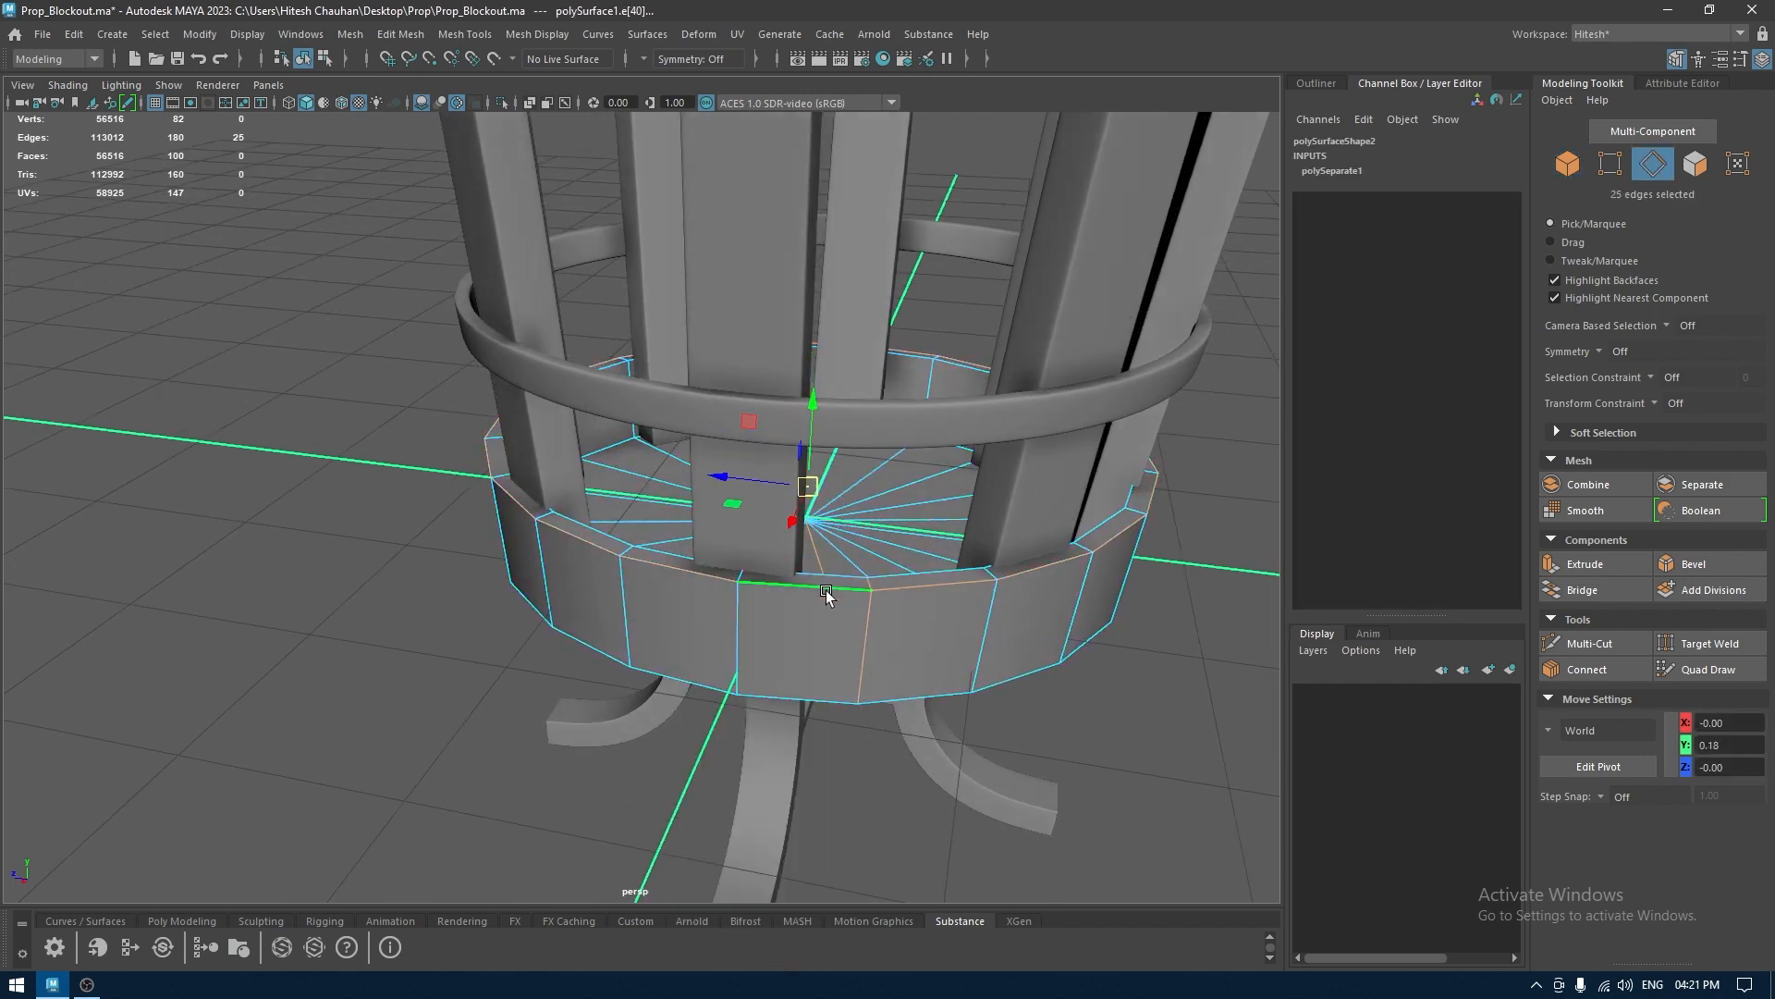
{"action": "double_click", "coordinate": [826, 575], "text": "shift"}
{"action": "double_click", "coordinate": [617, 445], "text": "shift"}
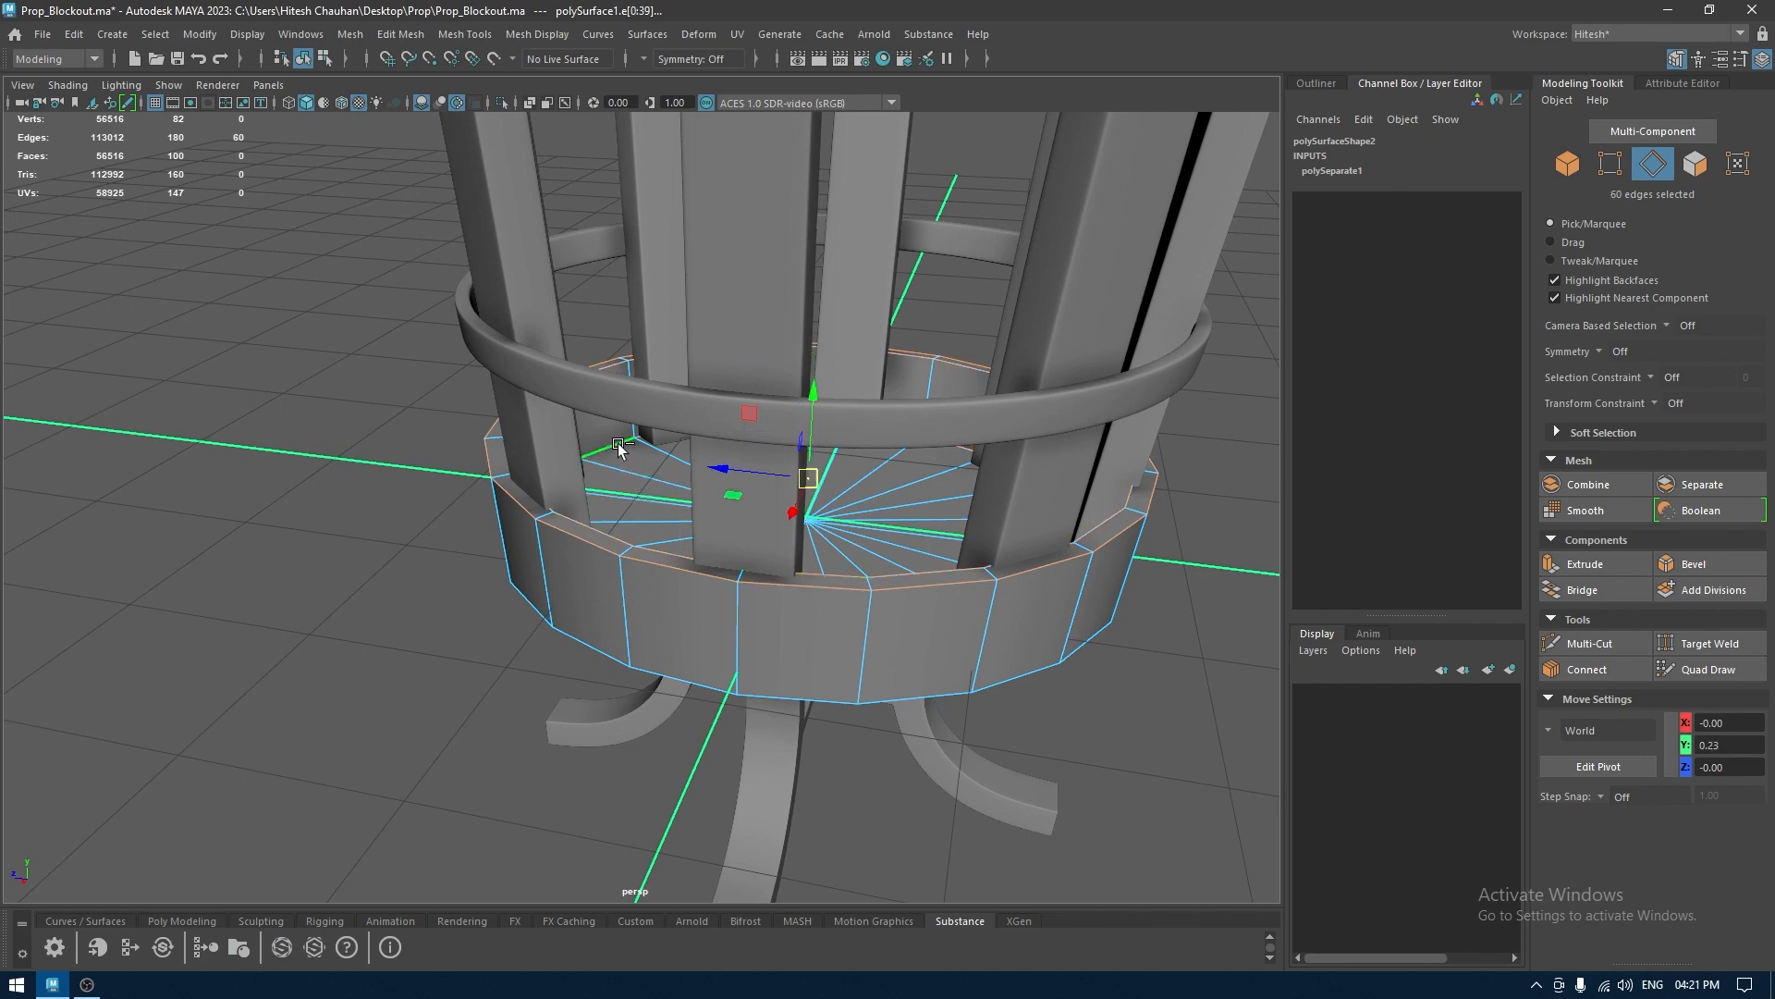
{"action": "double_click", "coordinate": [700, 678], "text": "shift"}
Bevel the selected base edges with 2 segments and a fraction of about 0.46, and return to object mode
{"action": "left_click_drag", "start_coordinate": [700, 673], "coordinate": [786, 686], "text": "alt"}
{"action": "key", "text": "ctrl+b"}
{"action": "scroll", "coordinate": [915, 531], "scroll_direction": "up", "scroll_amount": 1}
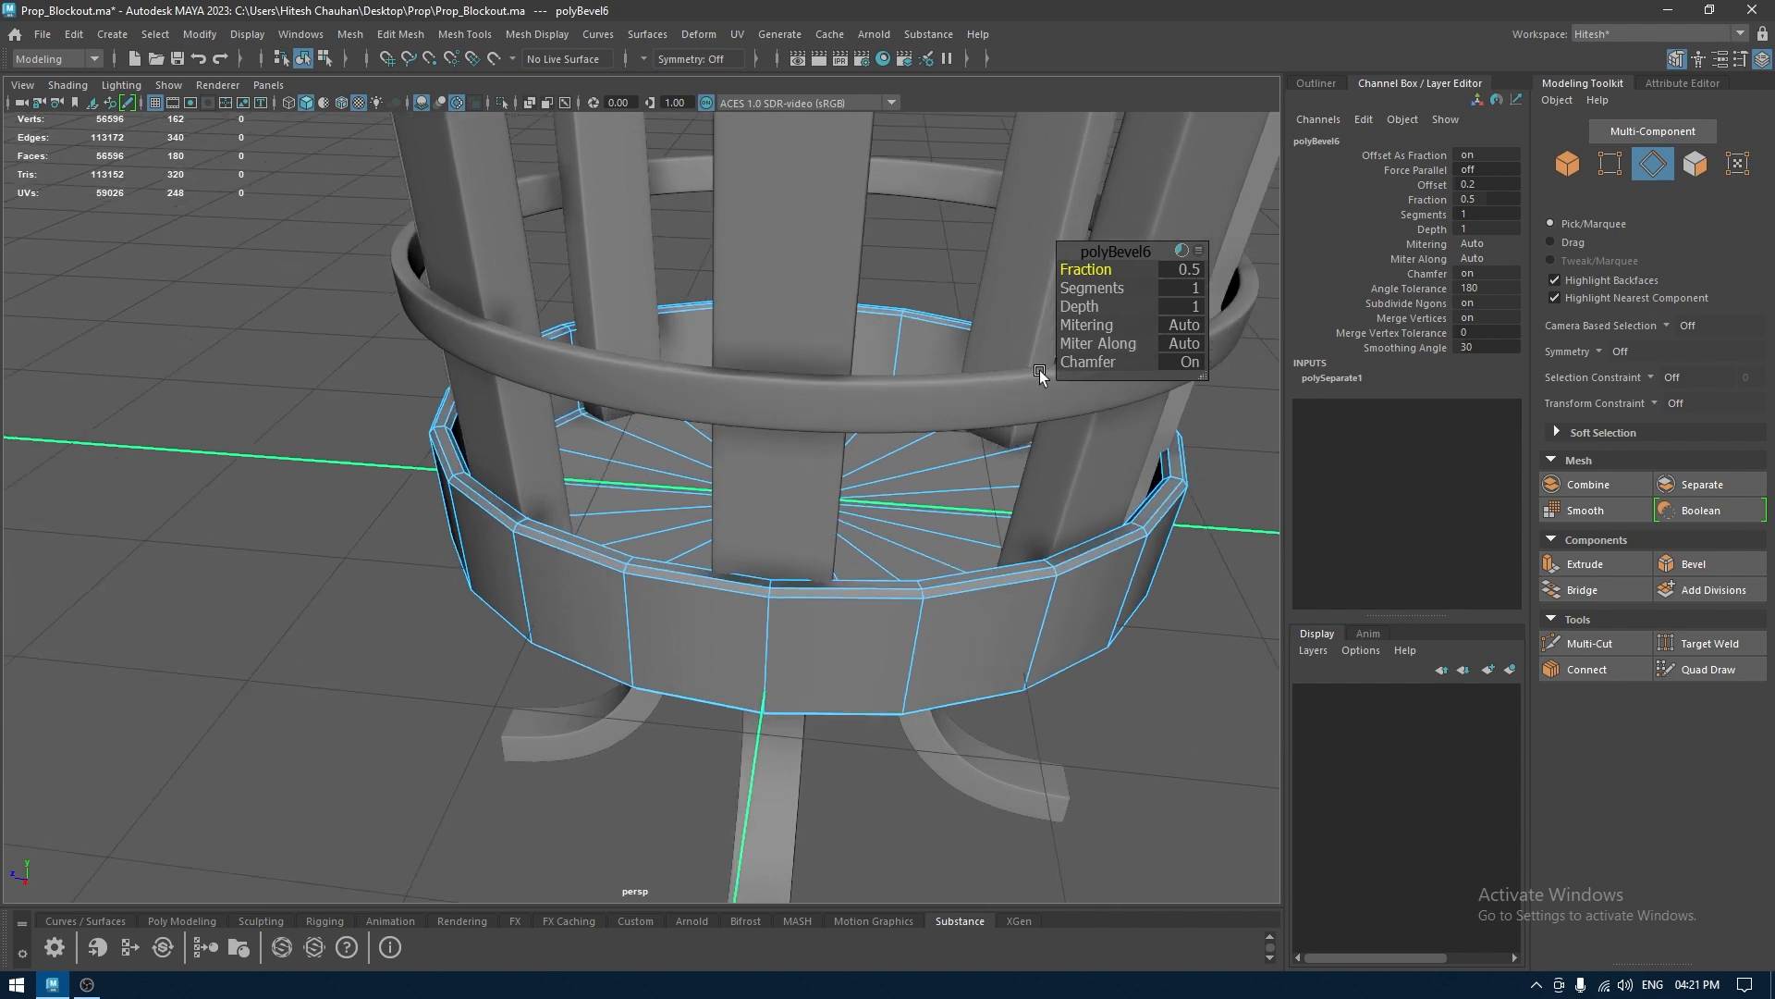
{"action": "mouse_move", "coordinate": [1084, 270]}
{"action": "left_mouse_down"}
{"action": "mouse_move", "coordinate": [1146, 293]}
{"action": "mouse_move", "coordinate": [1088, 268]}
{"action": "left_mouse_up"}
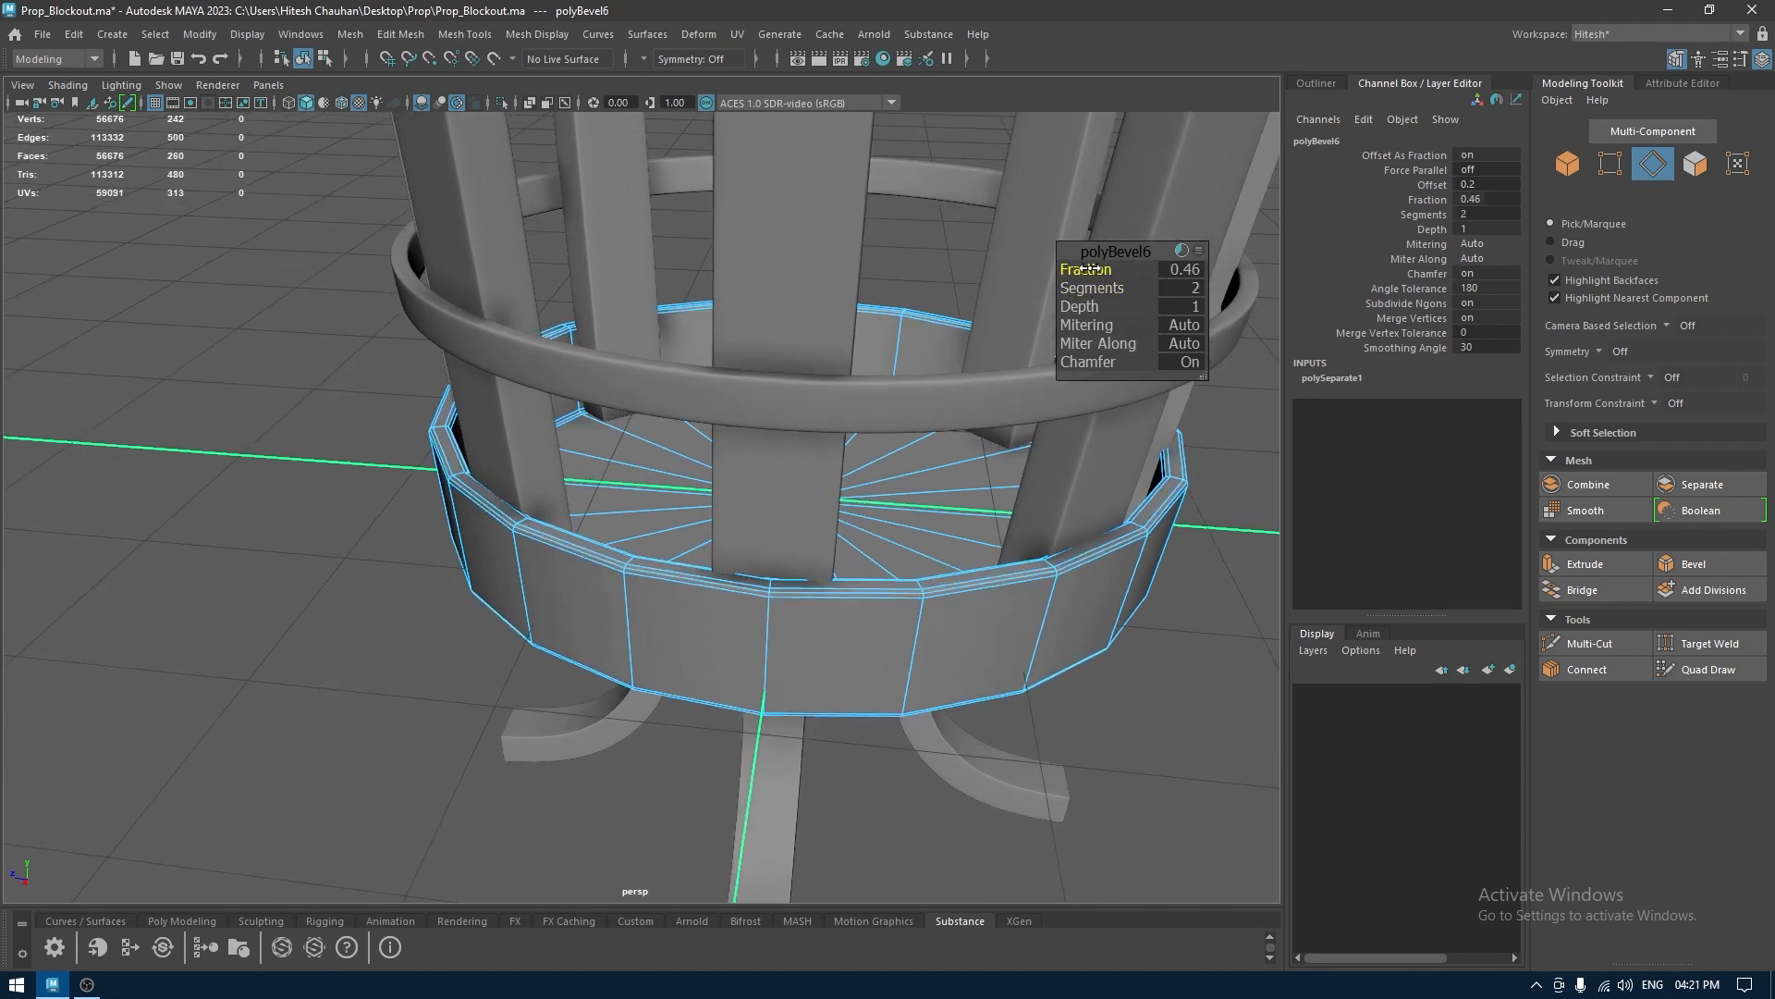
{"action": "key", "text": "w"}
{"action": "right_click_drag", "start_coordinate": [778, 590], "coordinate": [851, 467]}
{"action": "left_click", "coordinate": [1147, 618]}
Show the round base with smooth mesh preview and scale it up uniformly to 1.01
{"action": "left_click_drag", "start_coordinate": [816, 700], "coordinate": [690, 733], "text": "alt"}
{"action": "left_click", "coordinate": [770, 688]}
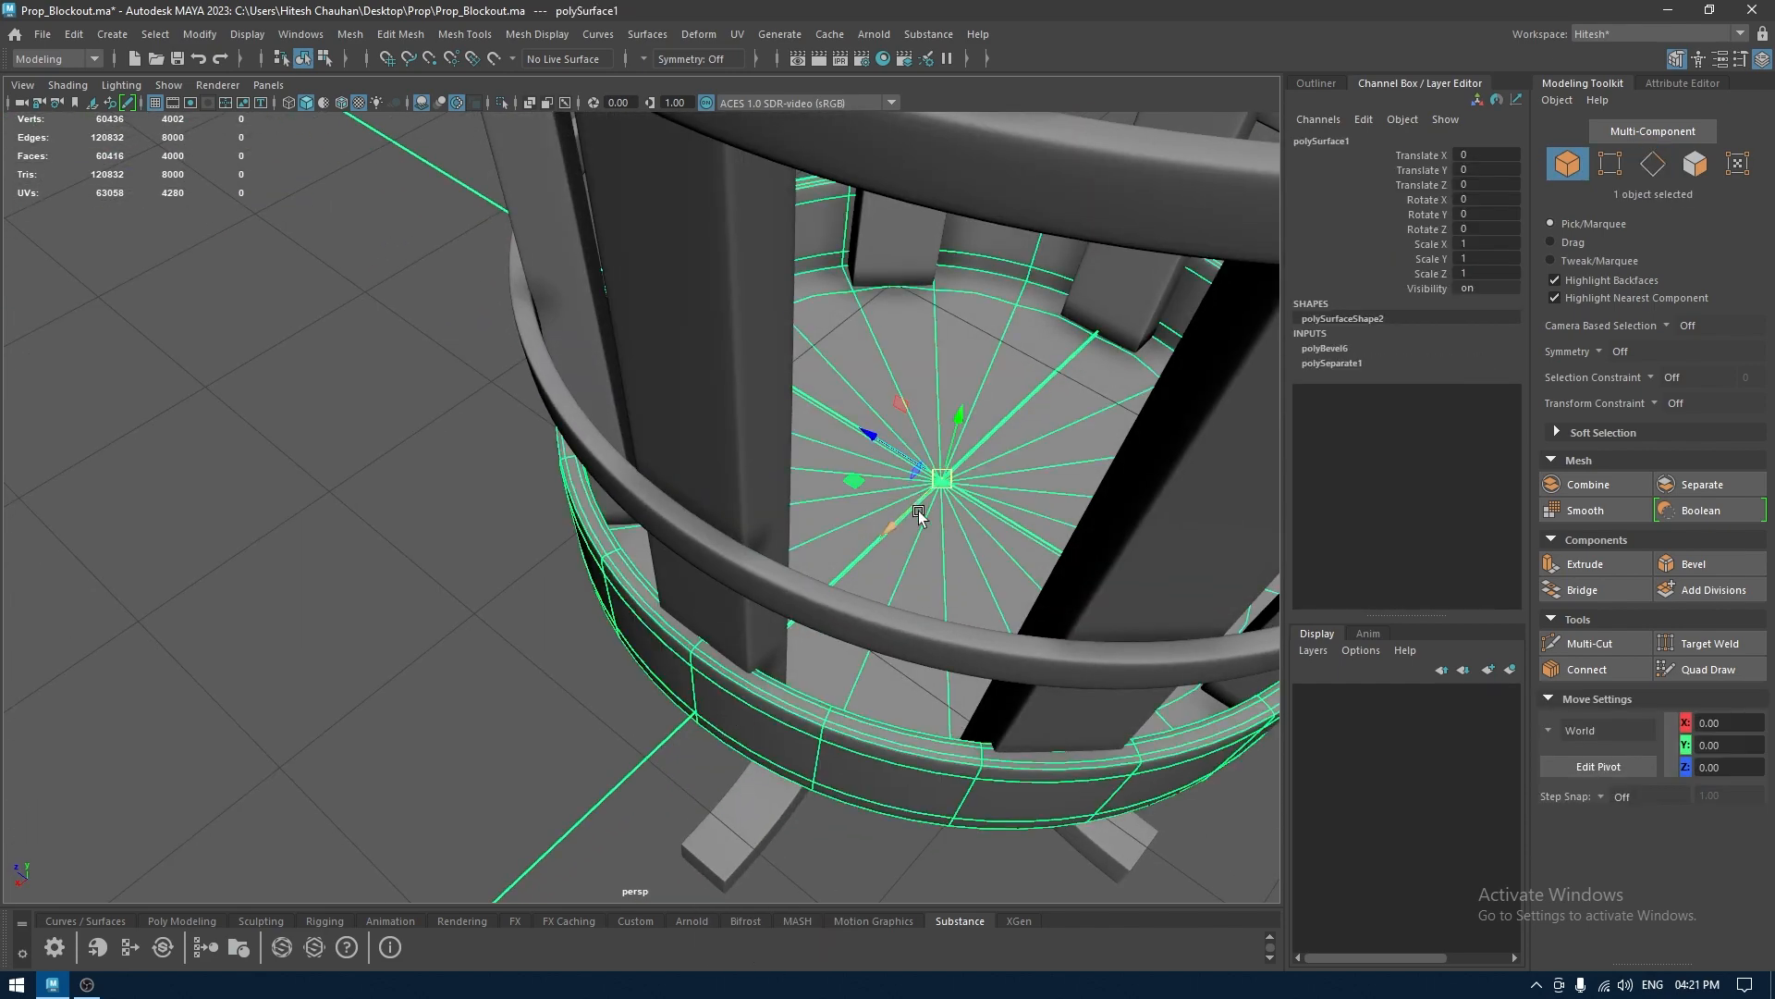
{"action": "key", "text": "r"}
{"action": "left_click_drag", "start_coordinate": [939, 472], "coordinate": [946, 474]}
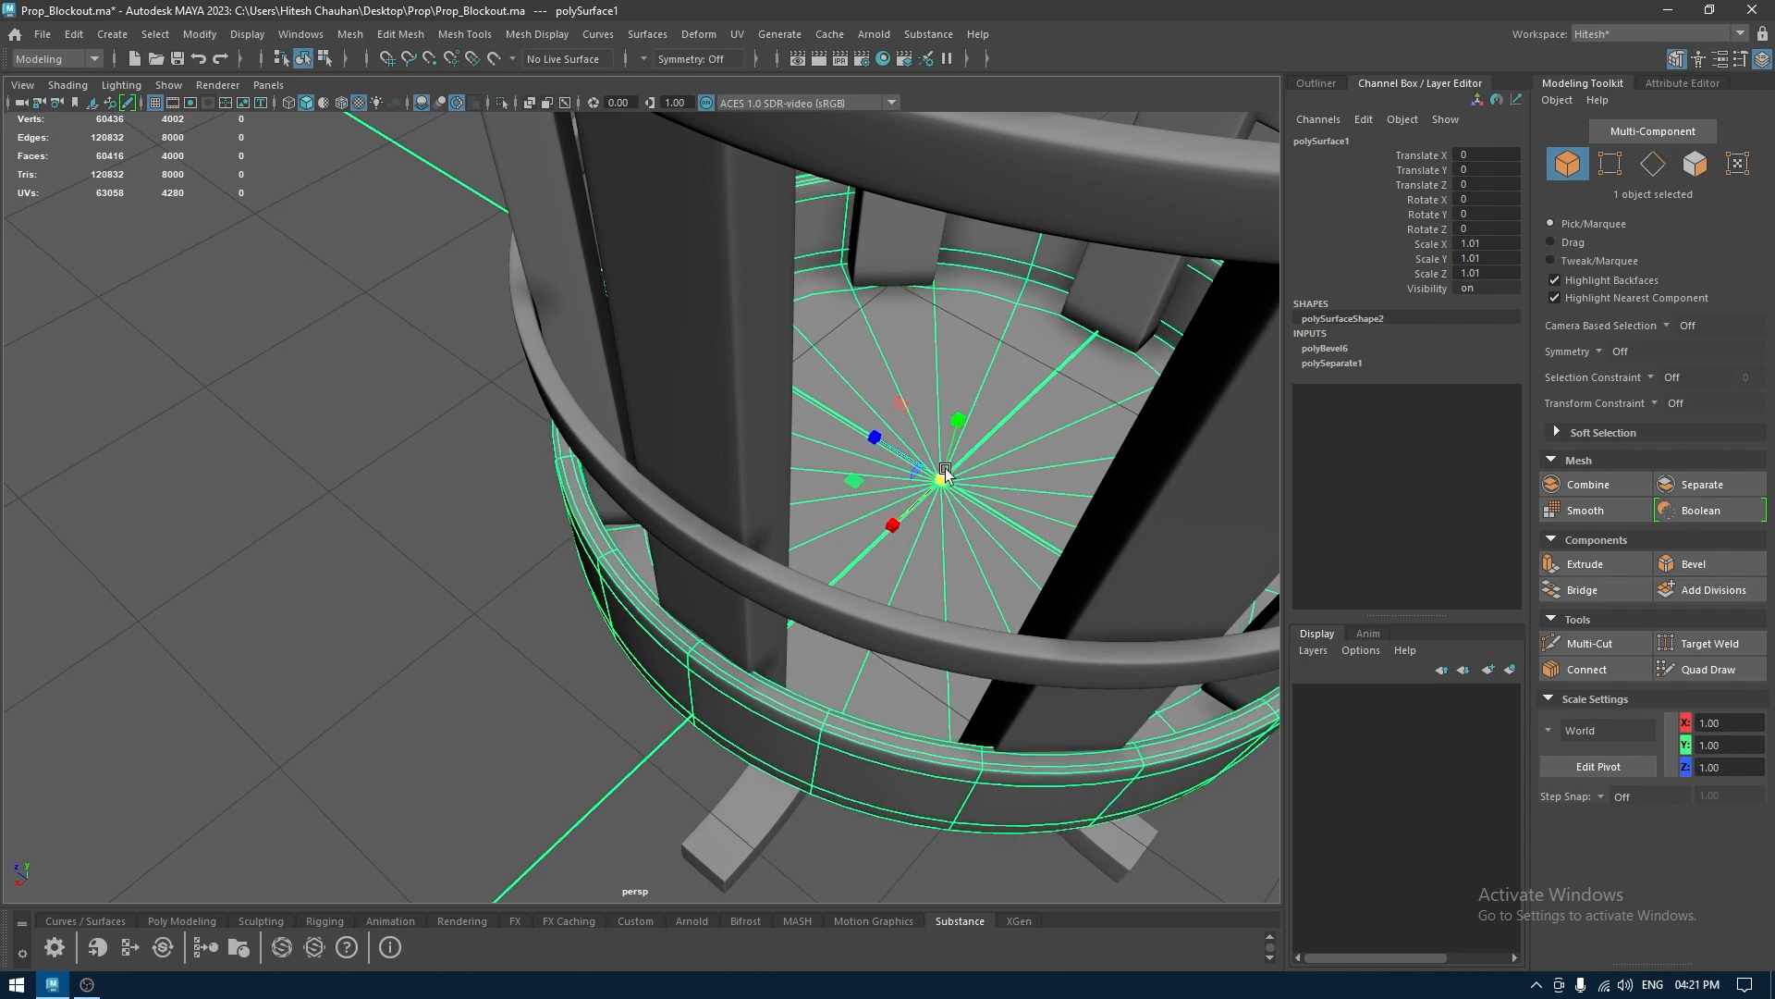
Select all parts of the prop and turn off their smooth mesh preview
{"action": "left_click", "coordinate": [539, 646]}
{"action": "left_click_drag", "start_coordinate": [539, 652], "coordinate": [728, 449], "text": "alt"}
{"action": "scroll", "coordinate": [657, 456], "scroll_direction": "down", "scroll_amount": 7}
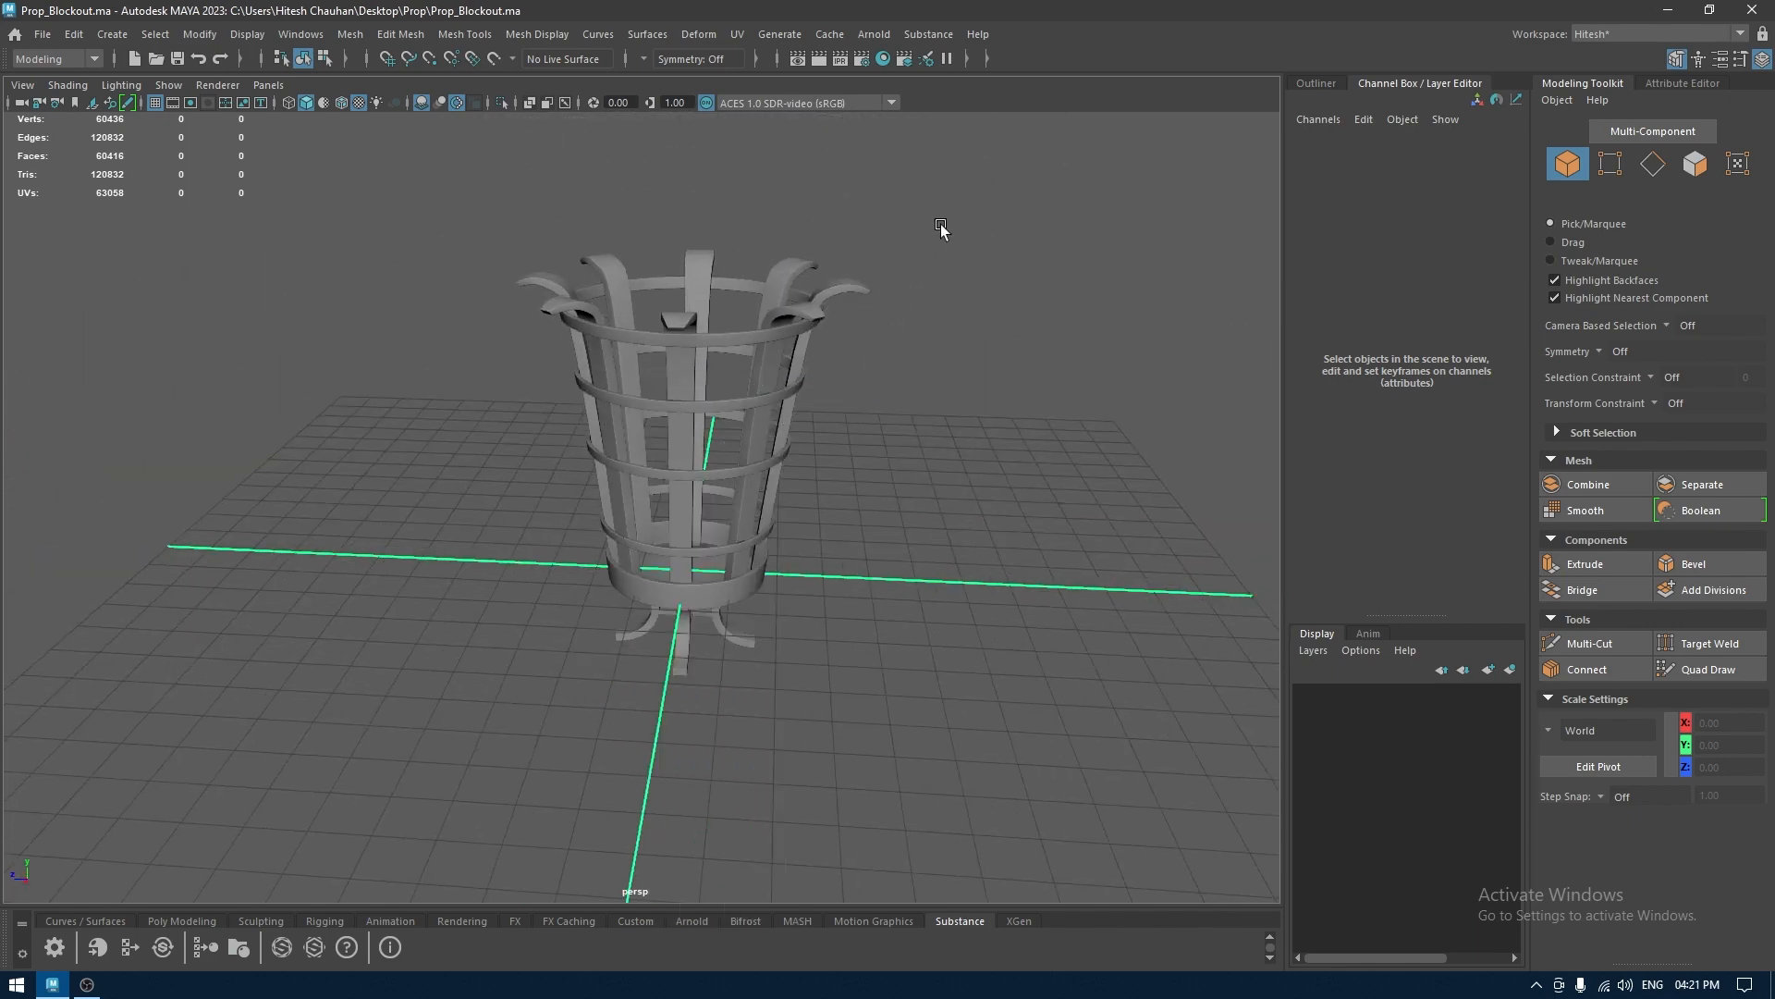
{"action": "left_click_drag", "start_coordinate": [941, 229], "coordinate": [777, 613]}
{"action": "key", "text": "f"}
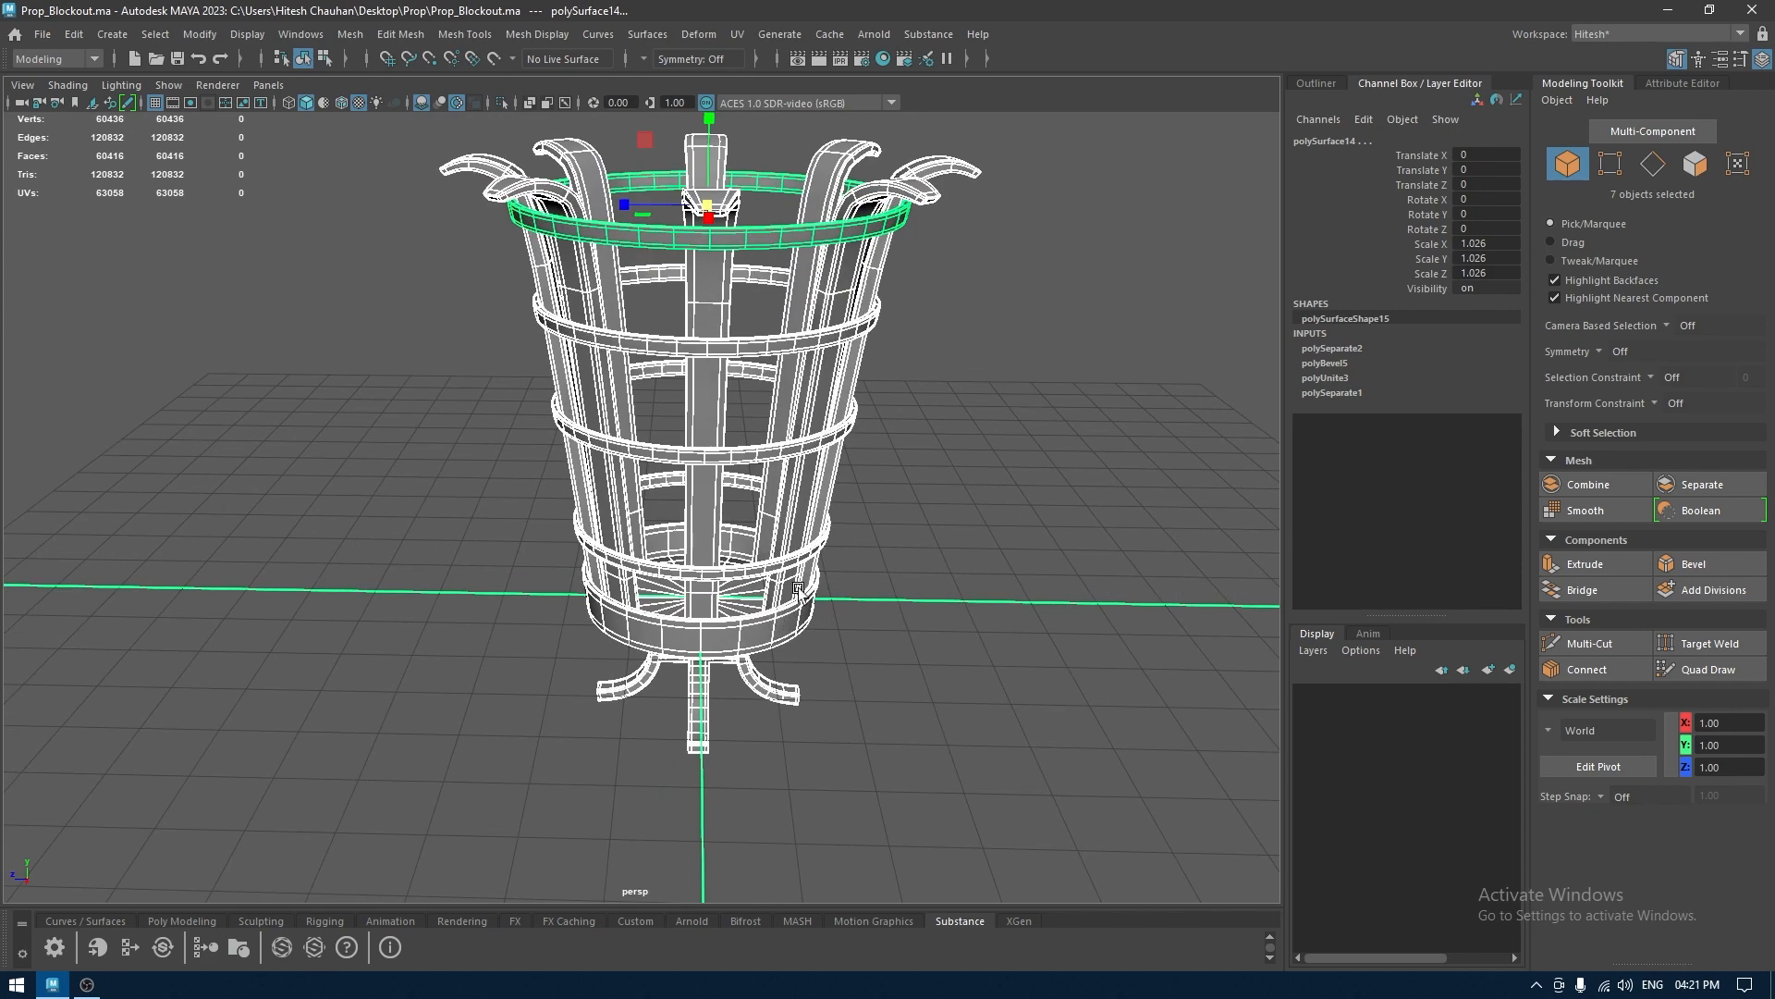
{"action": "key", "text": "1"}
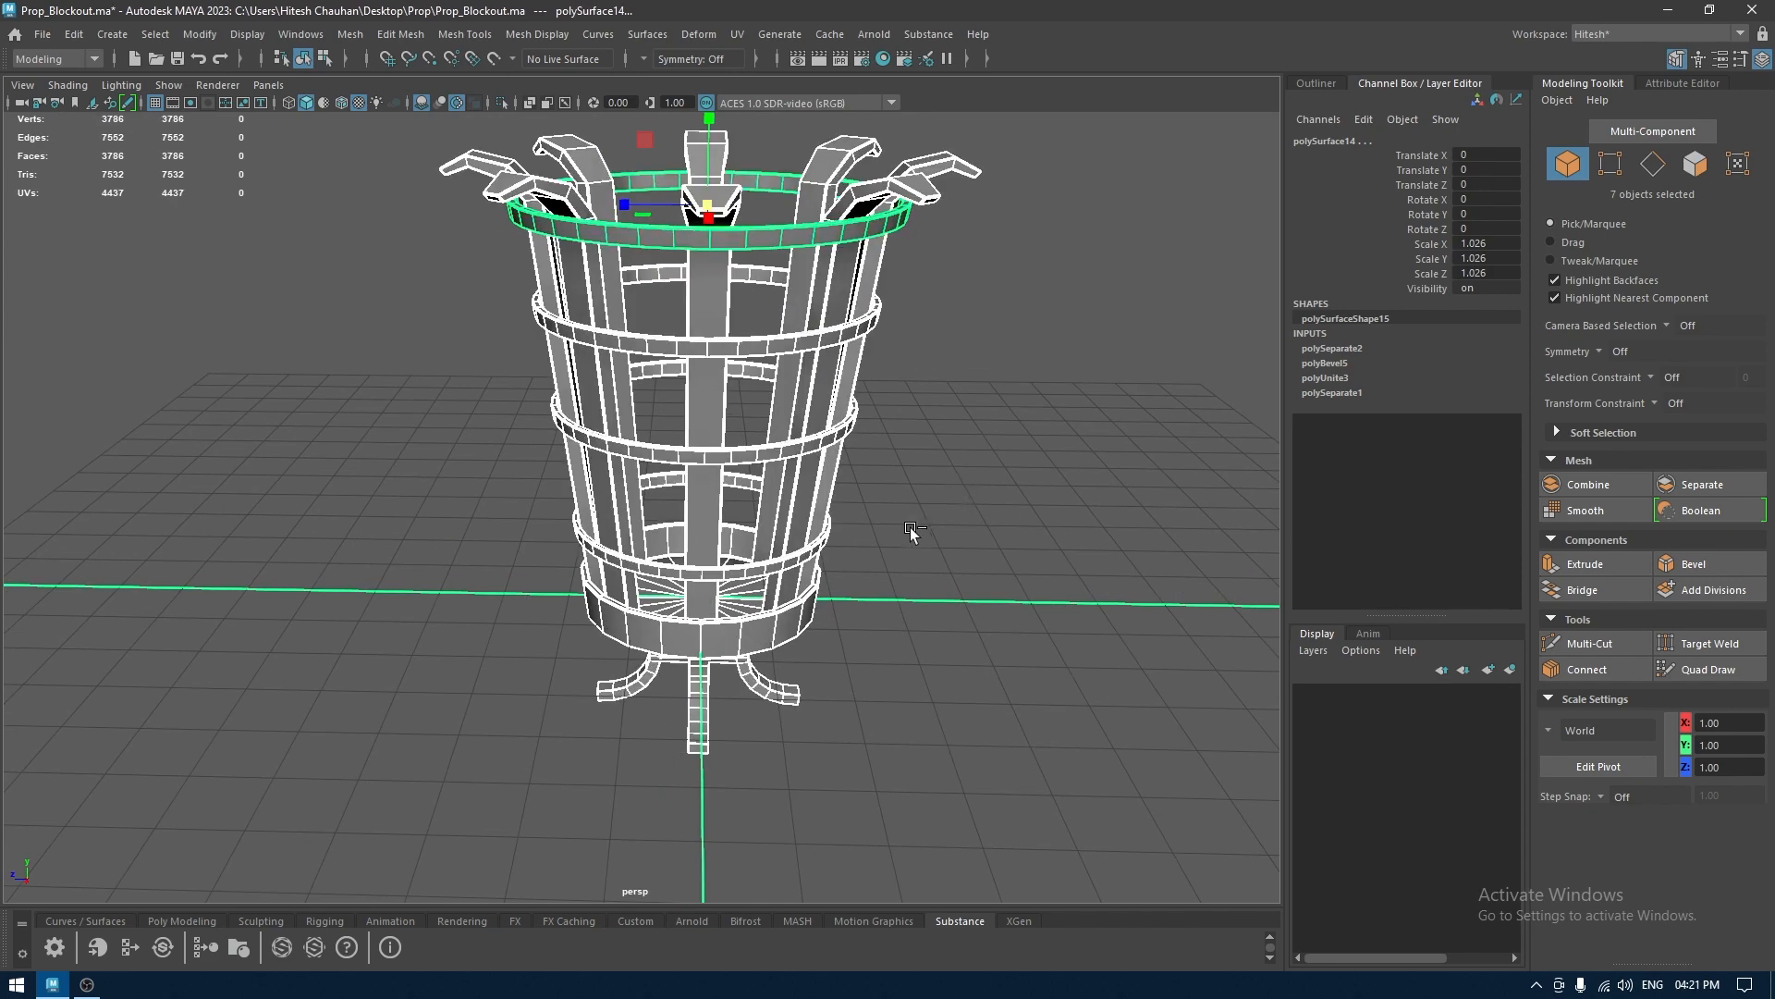
{"action": "left_click_drag", "start_coordinate": [854, 452], "coordinate": [806, 568], "text": "alt"}
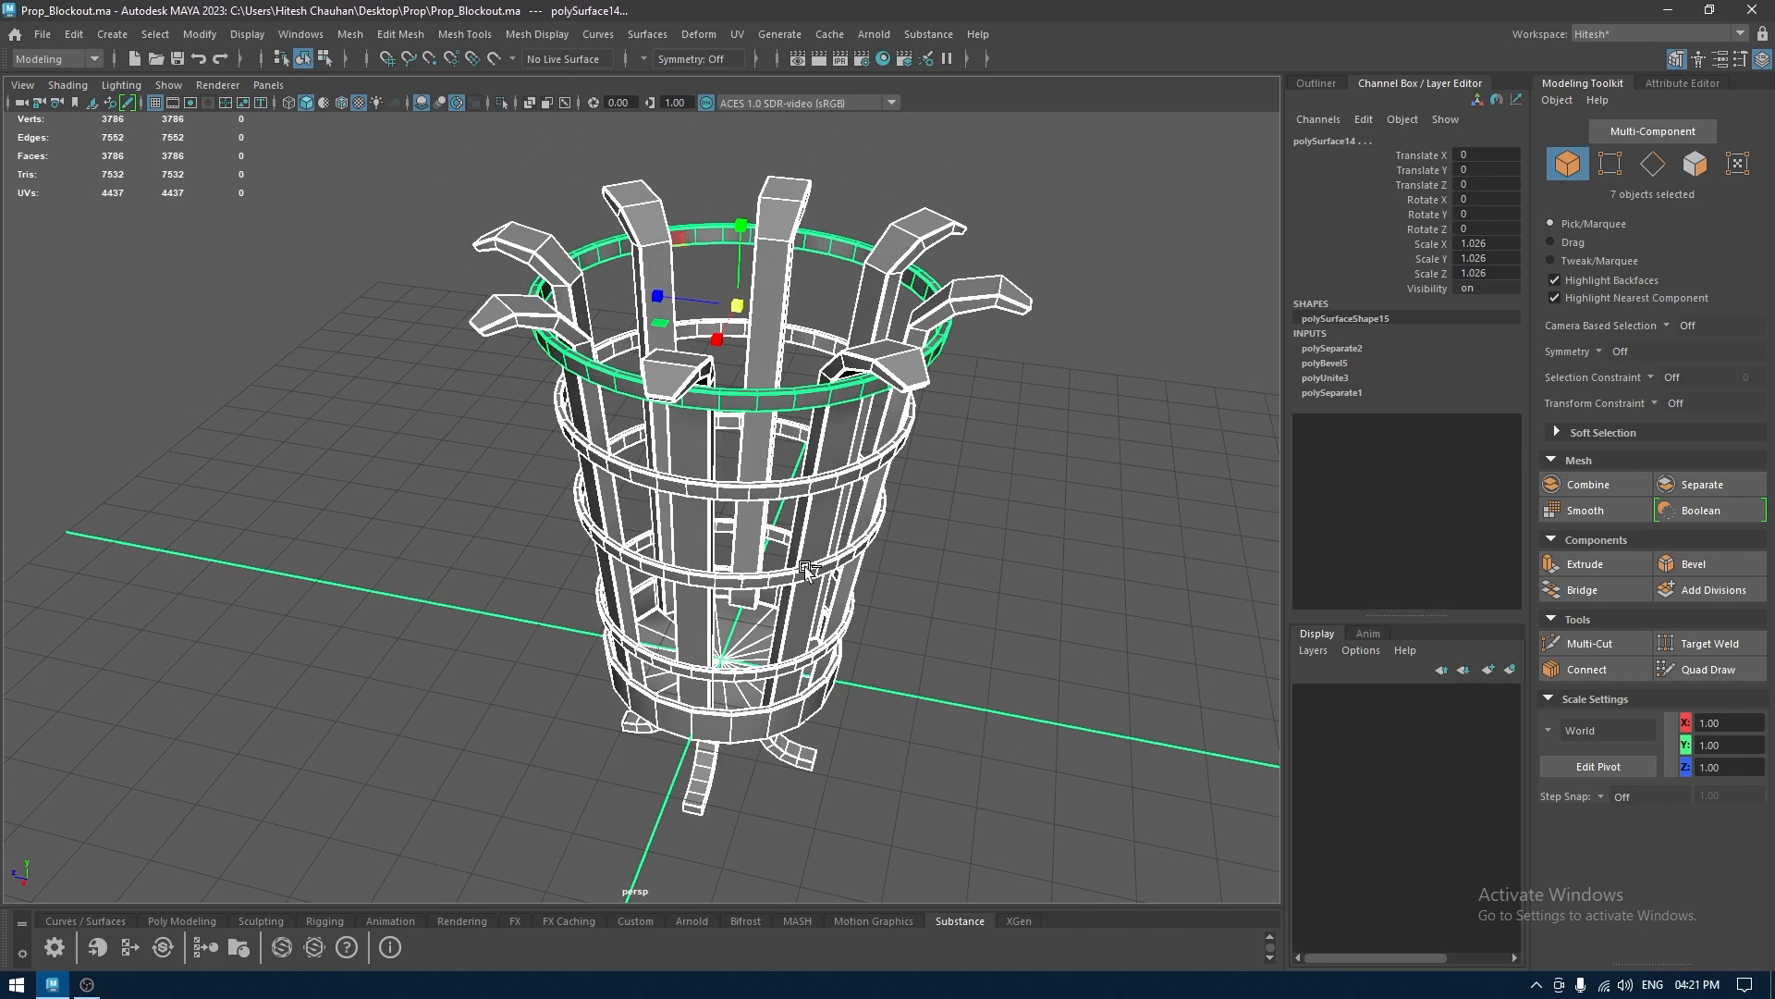
Delete the construction history of all the selected prop parts
{"action": "left_click", "coordinate": [73, 34]}
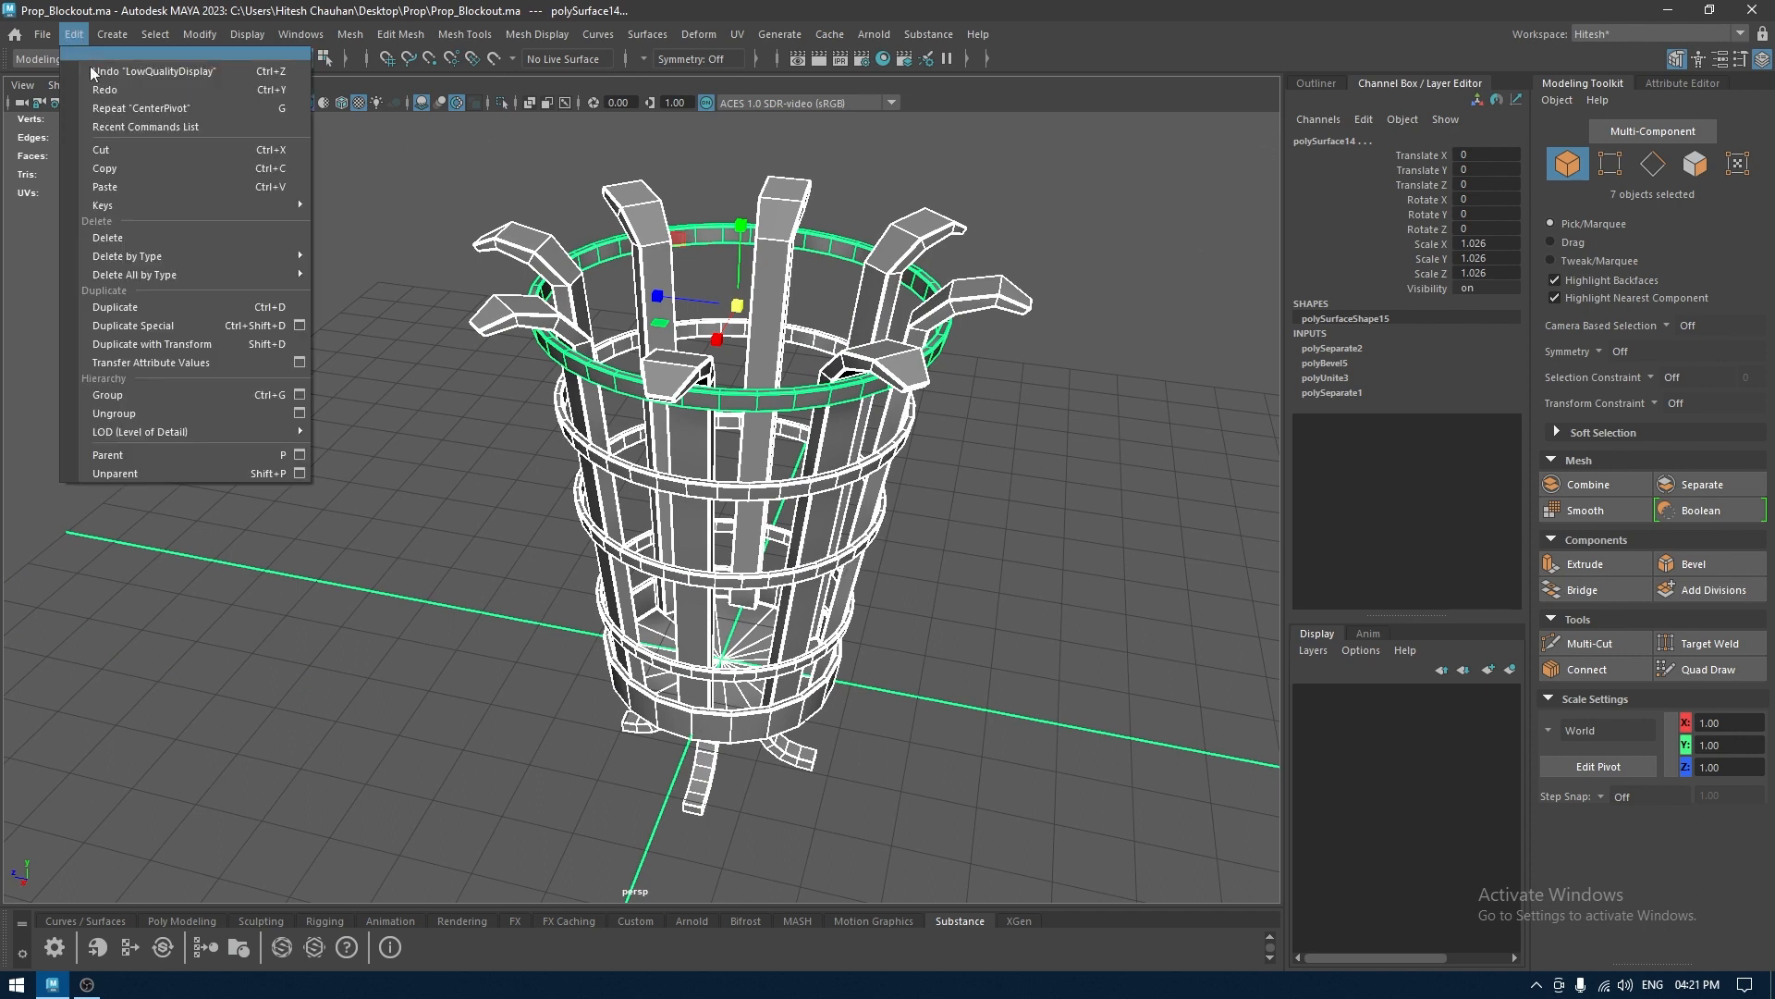
{"action": "mouse_move", "coordinate": [231, 256]}
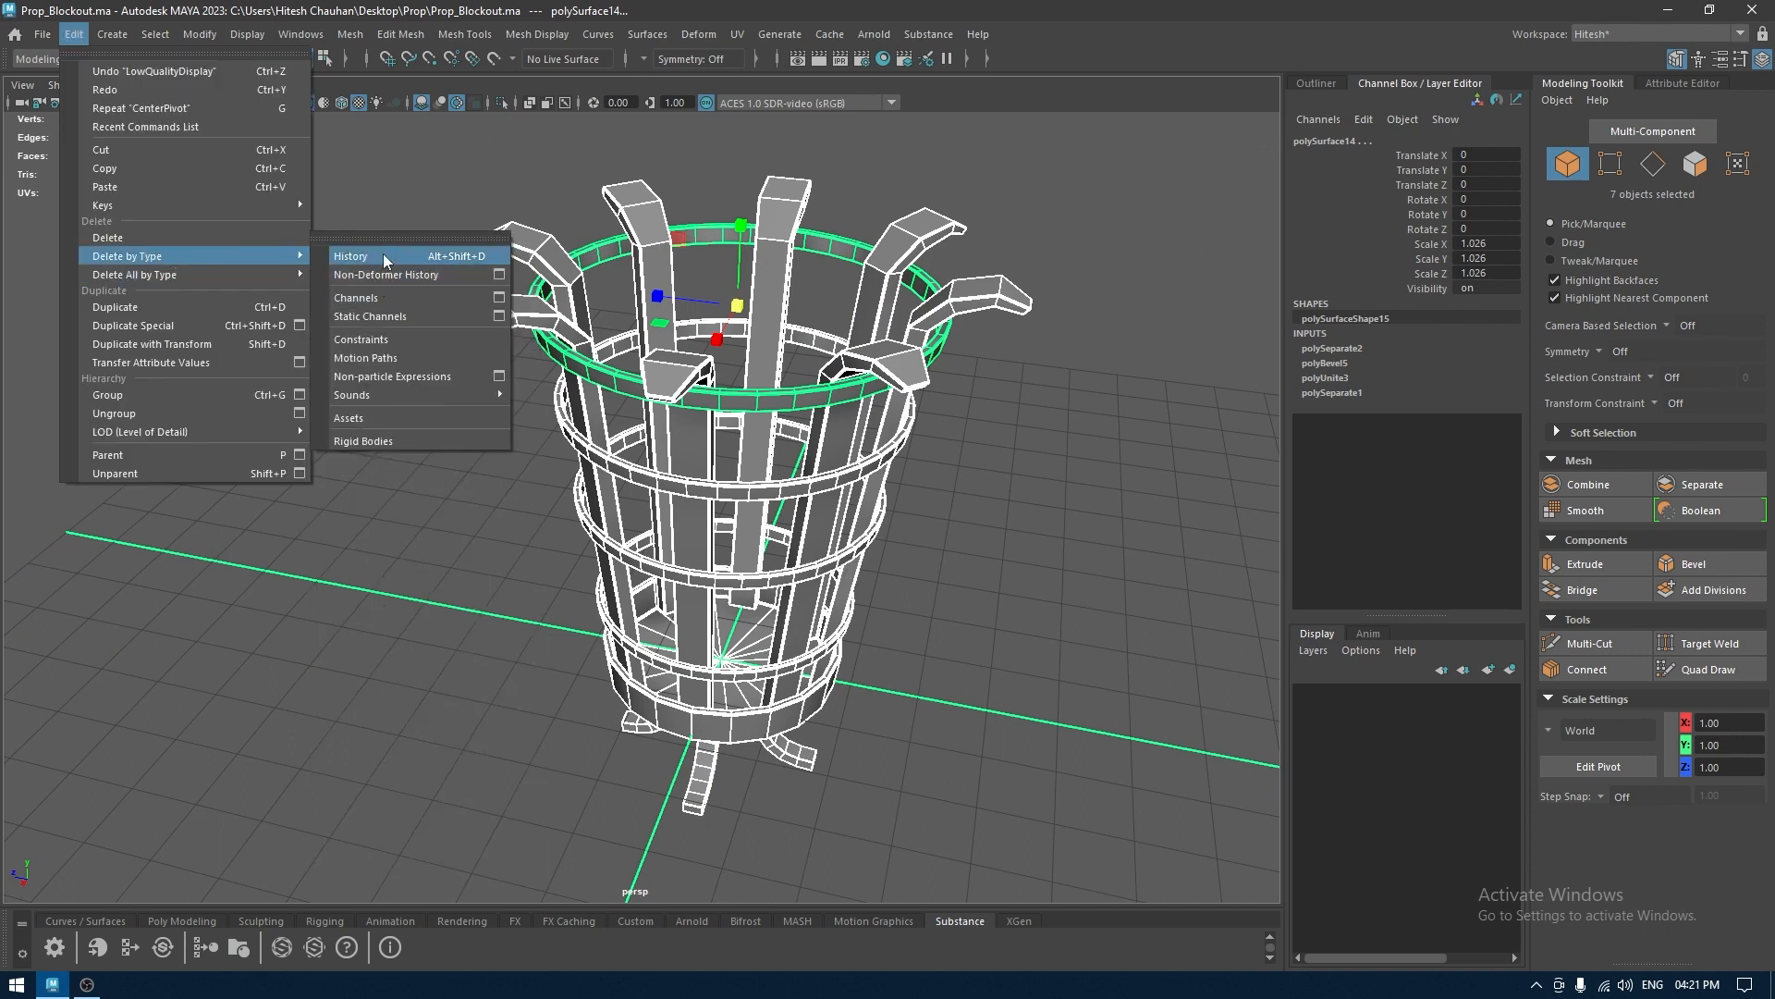
{"action": "left_click", "coordinate": [377, 258]}
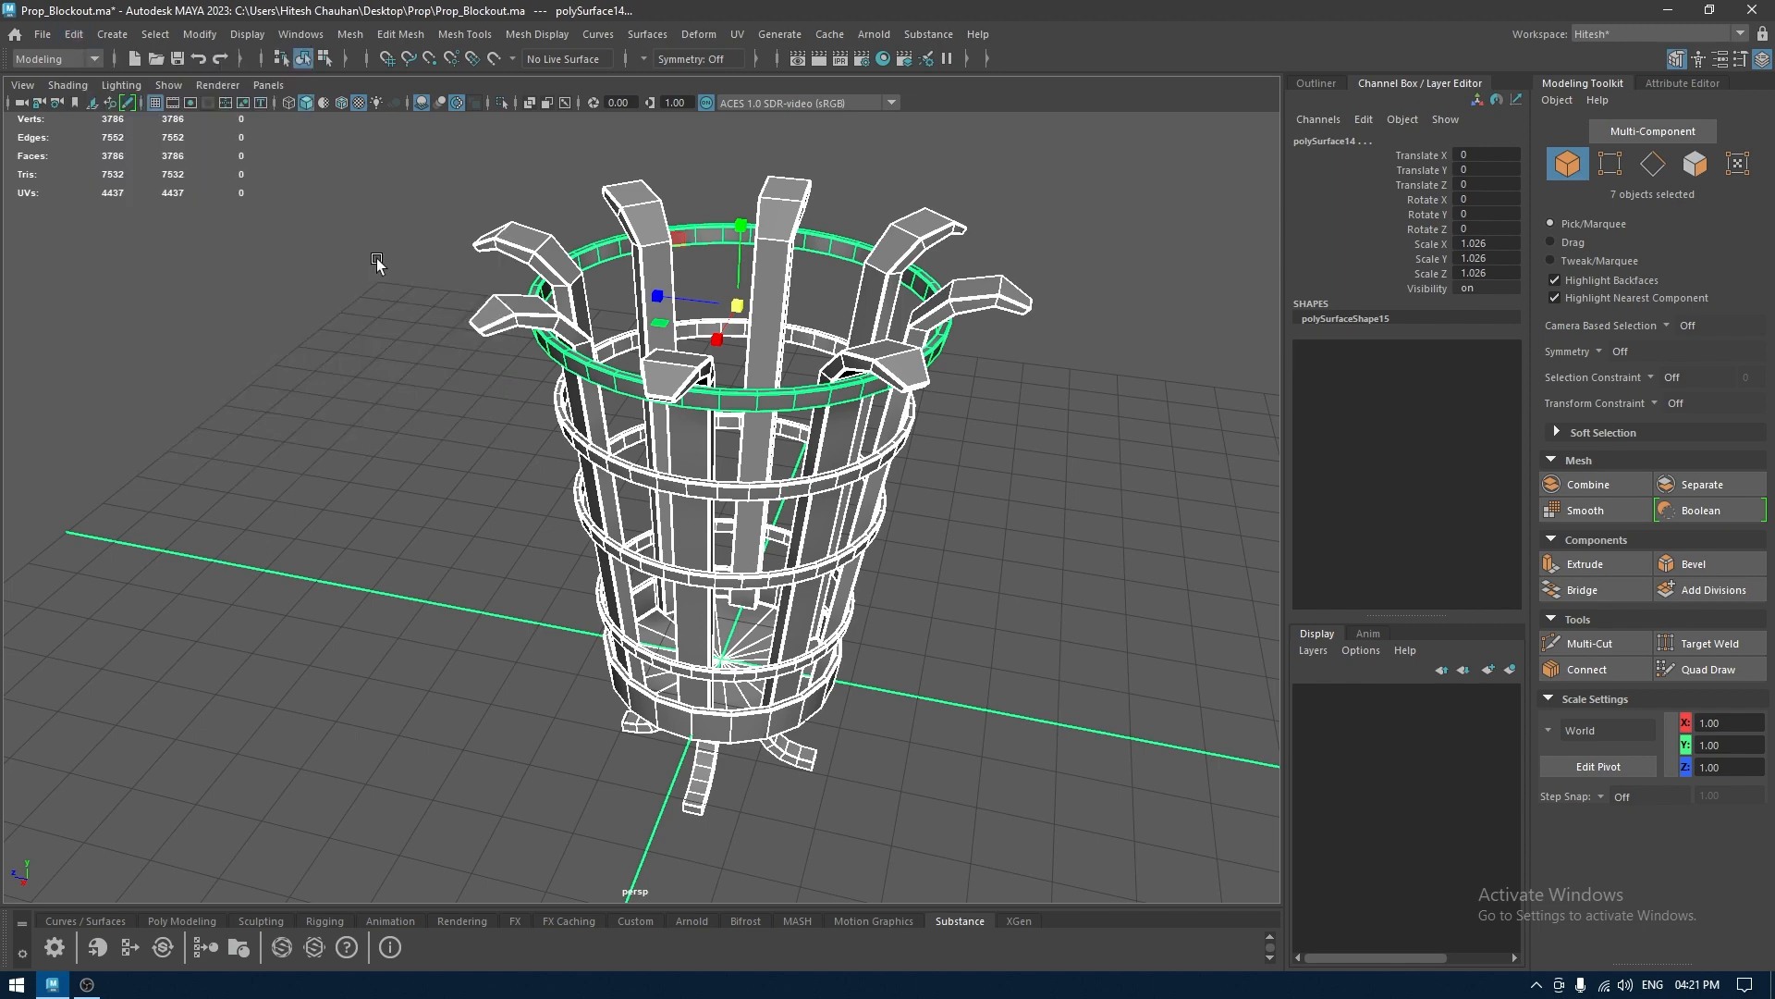
Show the scene's object list and combine all selected parts into a single mesh
{"action": "left_click", "coordinate": [1314, 81]}
{"action": "left_click", "coordinate": [1056, 269]}
{"action": "left_click_drag", "start_coordinate": [1056, 269], "coordinate": [363, 832], "text": "alt"}
{"action": "left_click_drag", "start_coordinate": [680, 342], "coordinate": [710, 420], "text": "alt"}
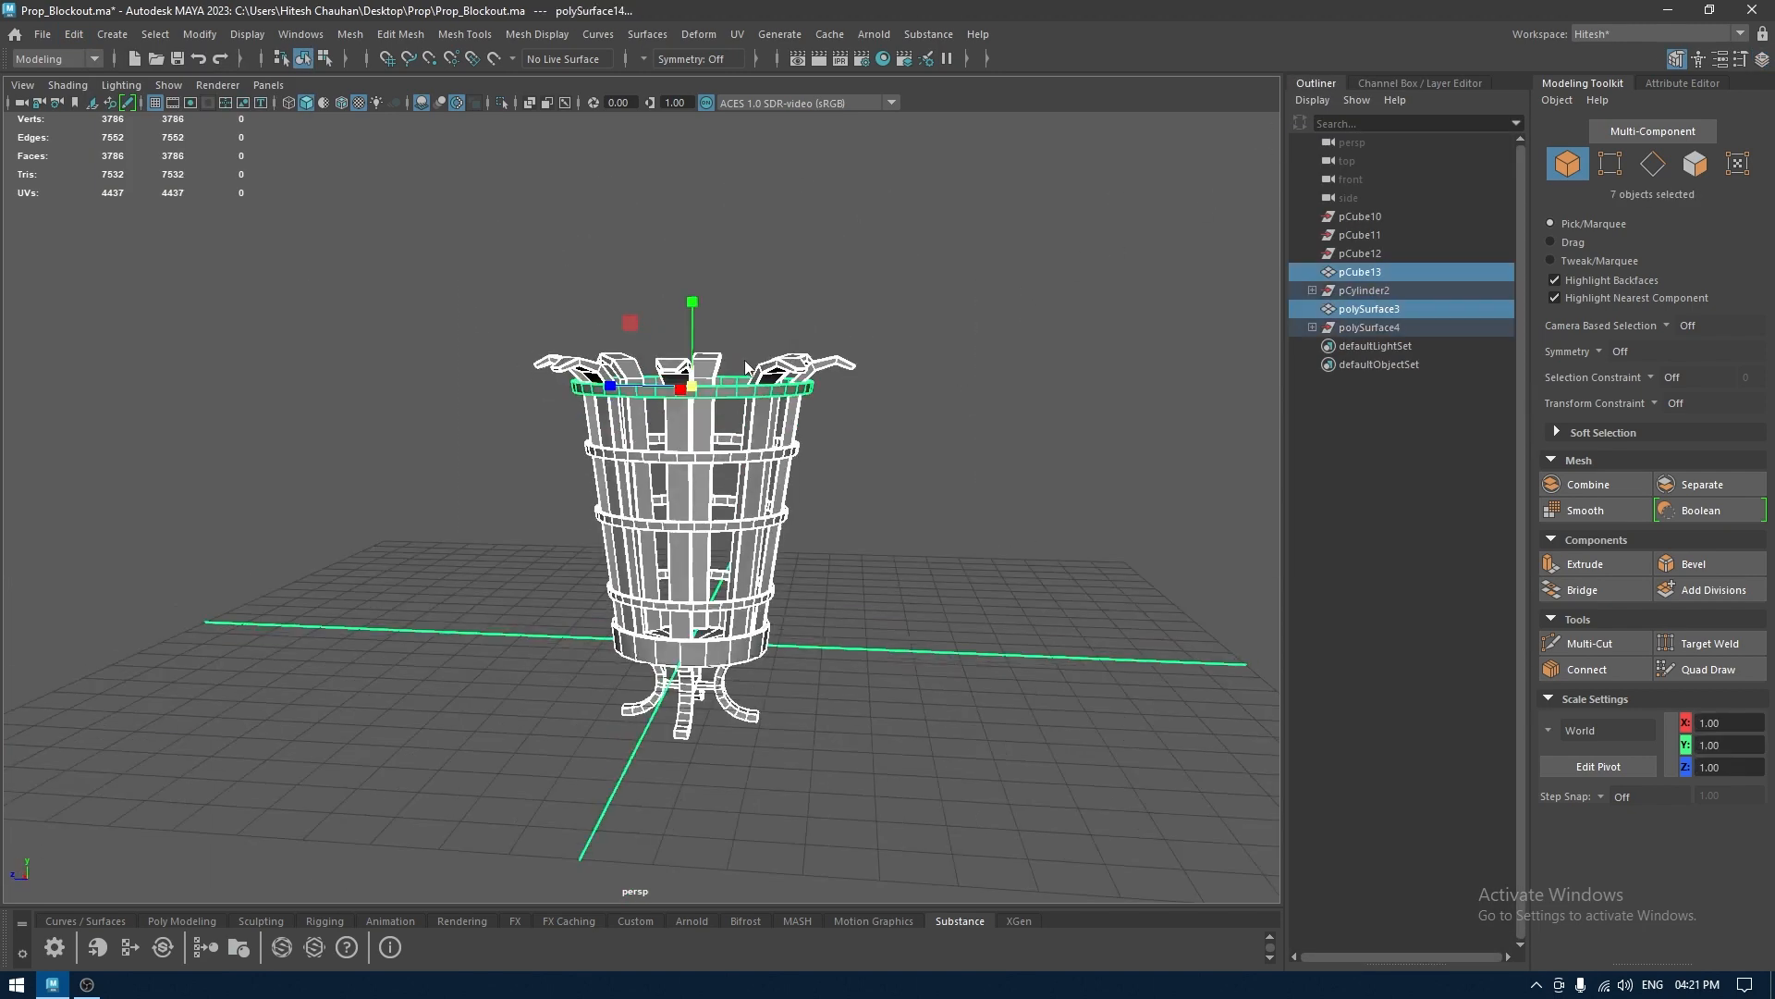
{"action": "right_click_drag", "start_coordinate": [746, 361], "coordinate": [701, 752], "text": "shift"}
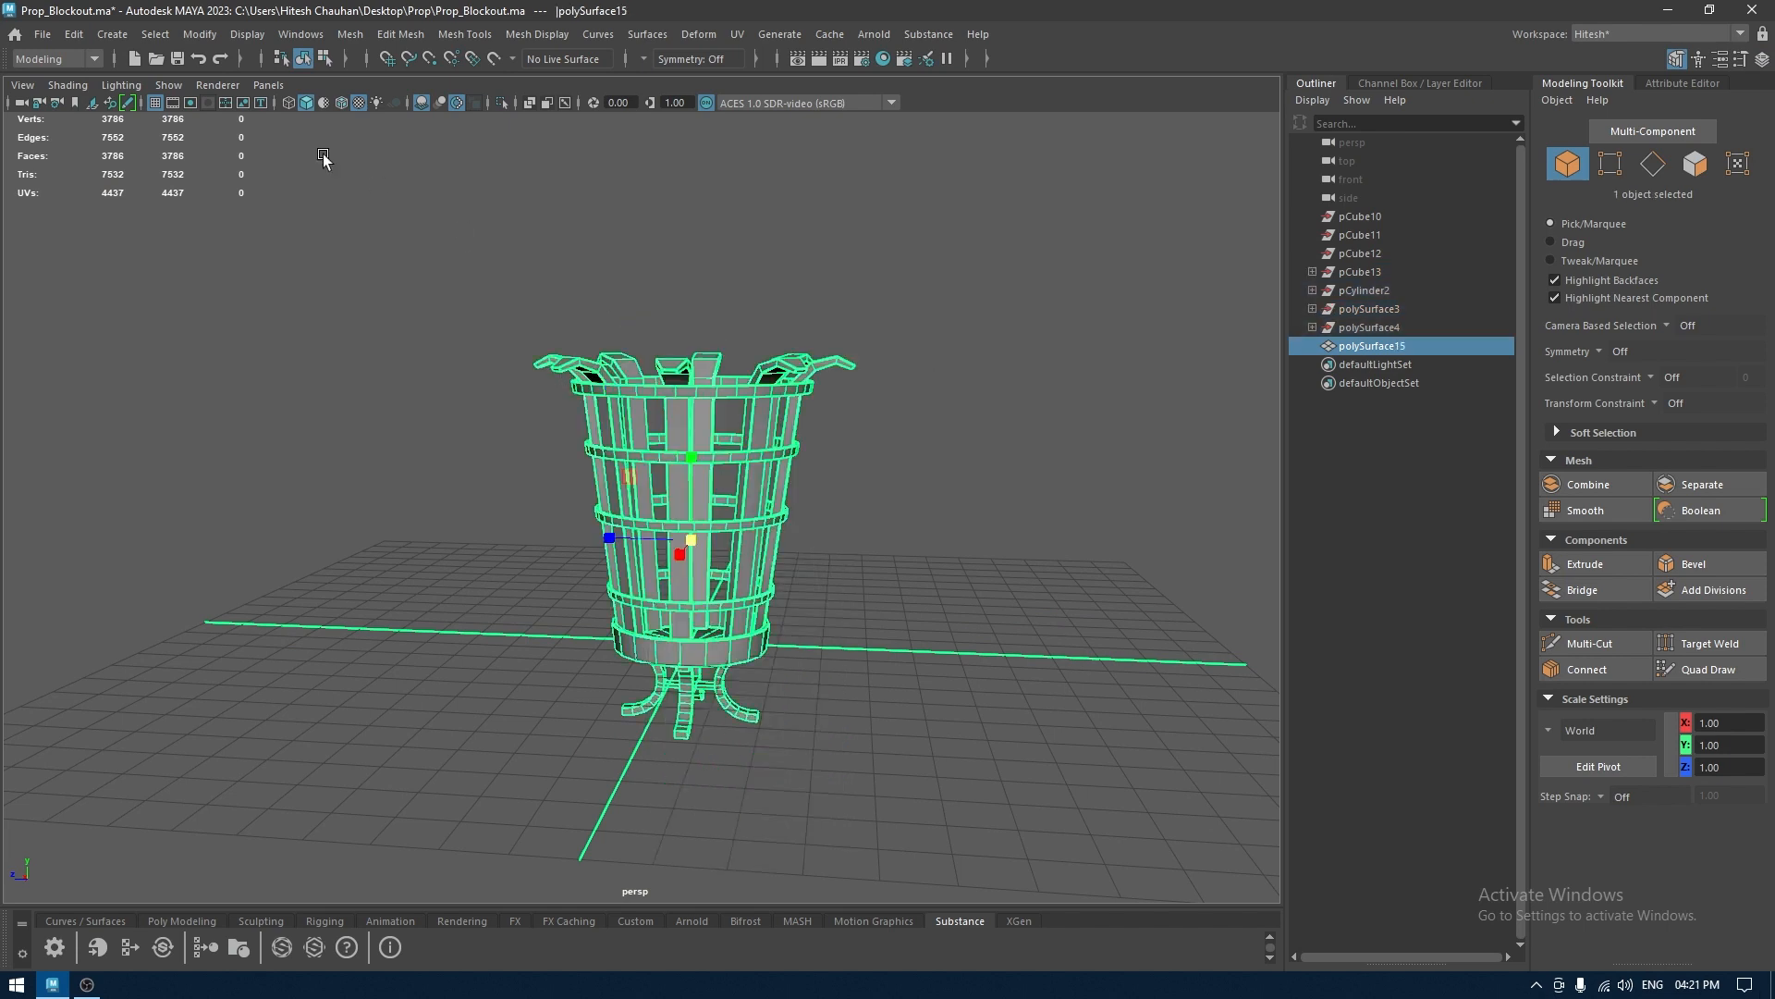
Delete the combined mesh's history and remove the leftover pCube10, pCube11 and pCube12 nodes
{"action": "left_click", "coordinate": [81, 41]}
{"action": "mouse_move", "coordinate": [203, 250]}
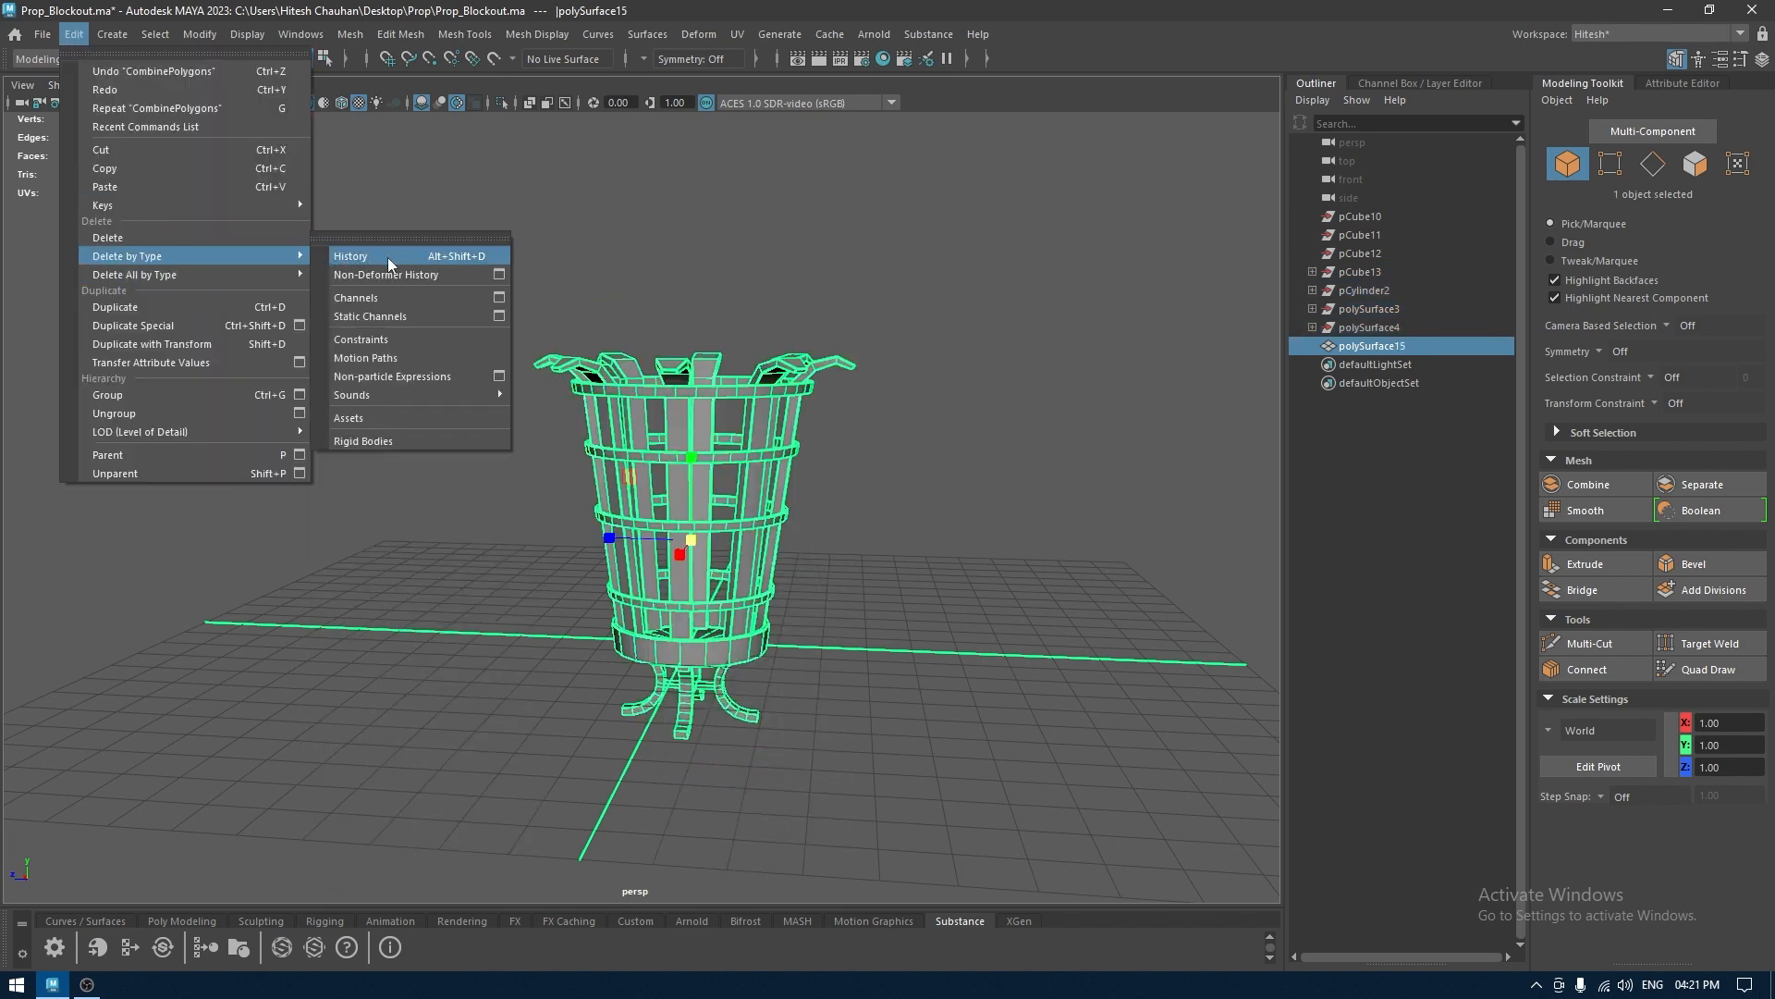
{"action": "left_click", "coordinate": [386, 257]}
{"action": "left_click", "coordinate": [1361, 254]}
{"action": "left_click", "coordinate": [1363, 218], "text": "shift"}
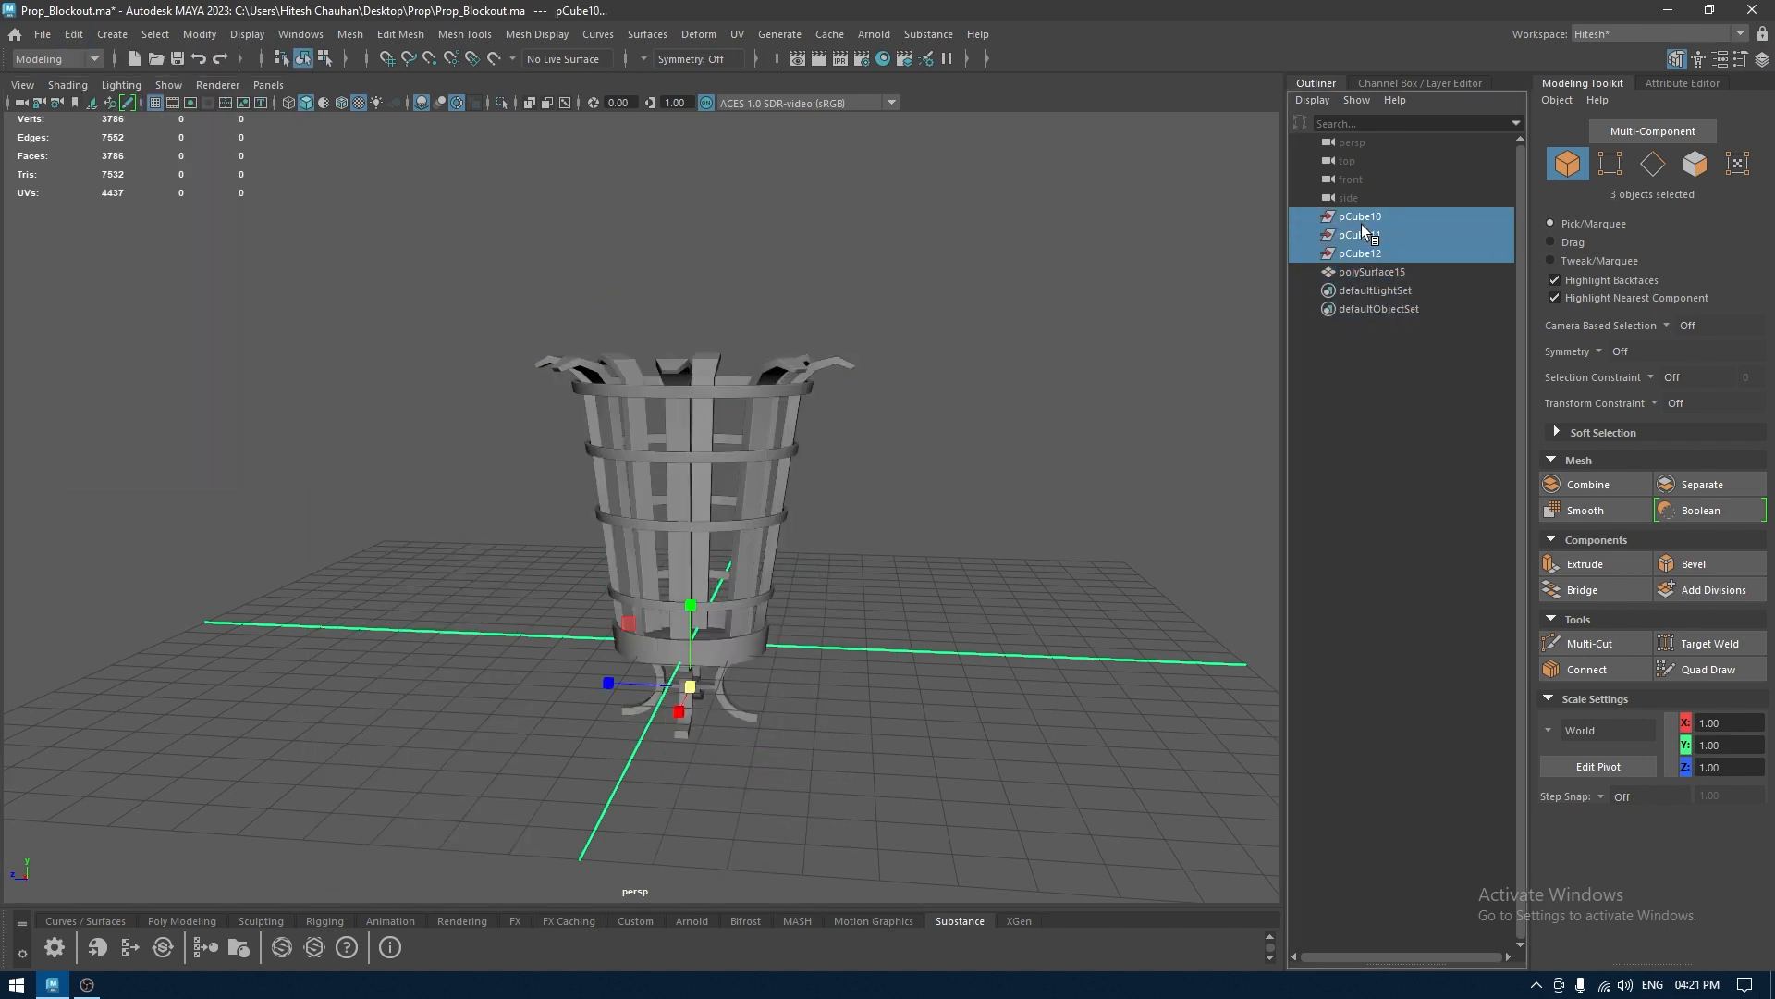
{"action": "key", "text": "Delete"}
Rename the combined mesh as prop_block
{"action": "left_click", "coordinate": [1366, 220]}
{"action": "left_click_drag", "start_coordinate": [929, 333], "coordinate": [877, 375], "text": "alt"}
{"action": "scroll", "coordinate": [876, 374], "scroll_direction": "up", "scroll_amount": 3}
{"action": "double_click", "coordinate": [1367, 216]}
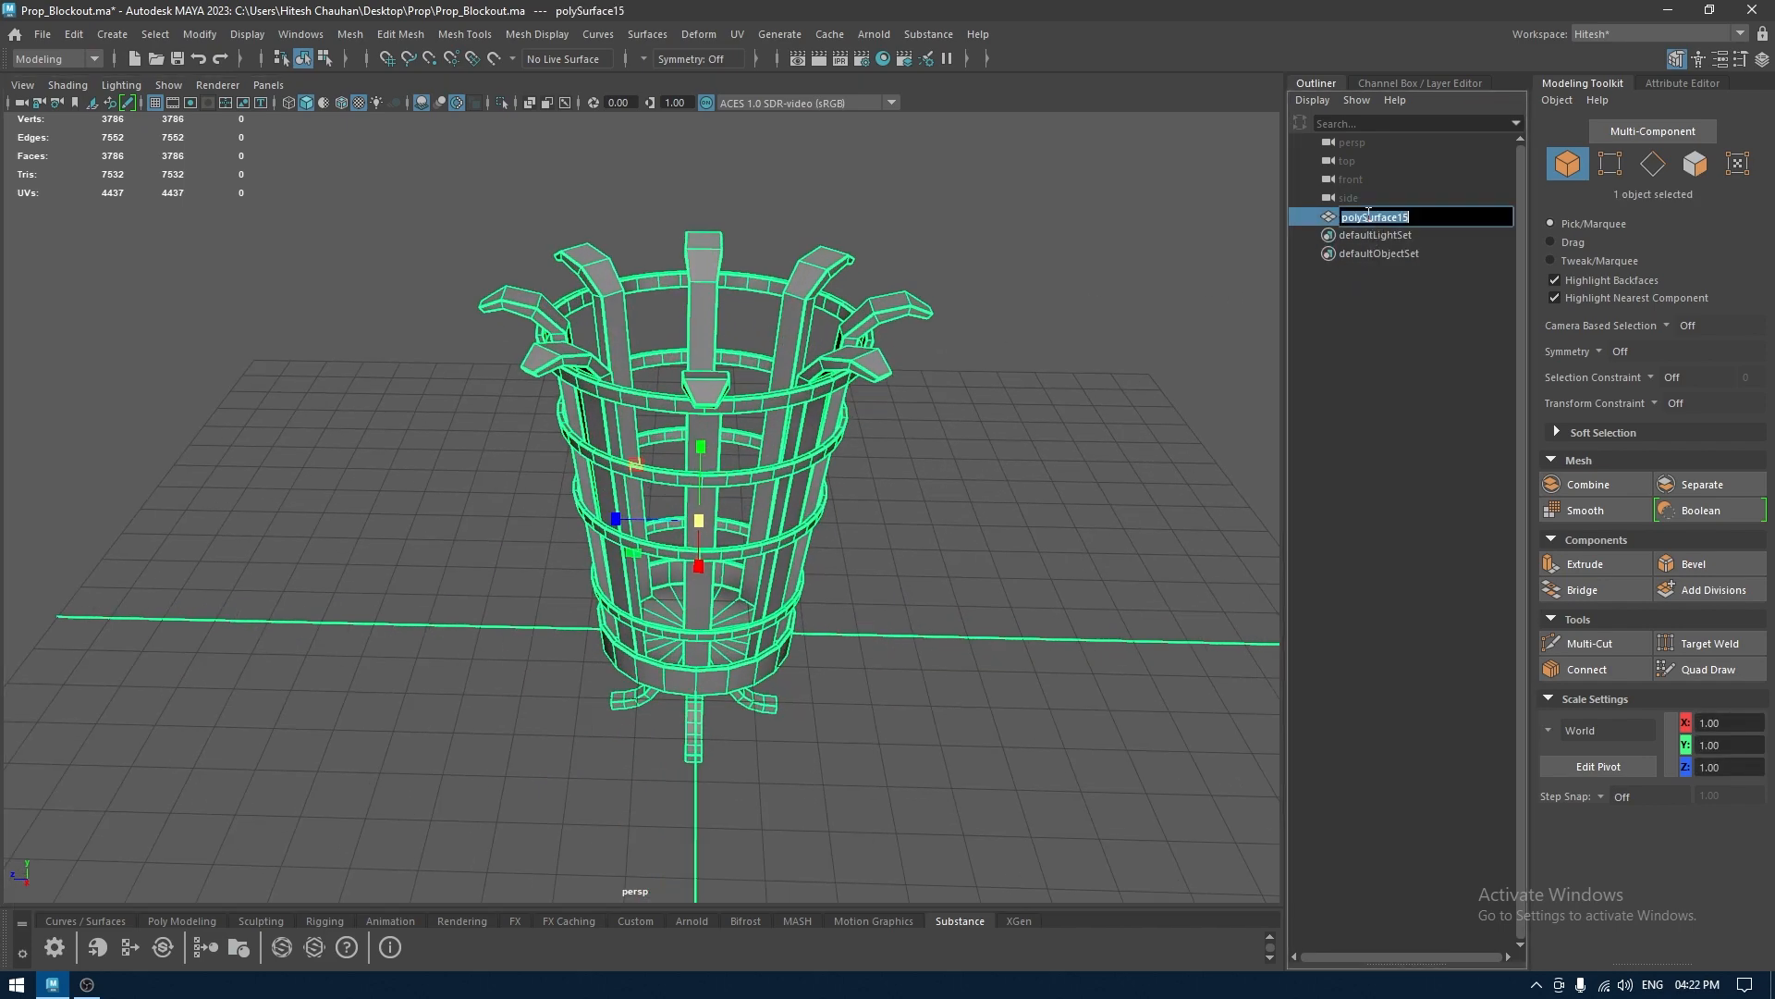
{"action": "type", "text": "prop_block"}
{"action": "key", "text": "Return"}
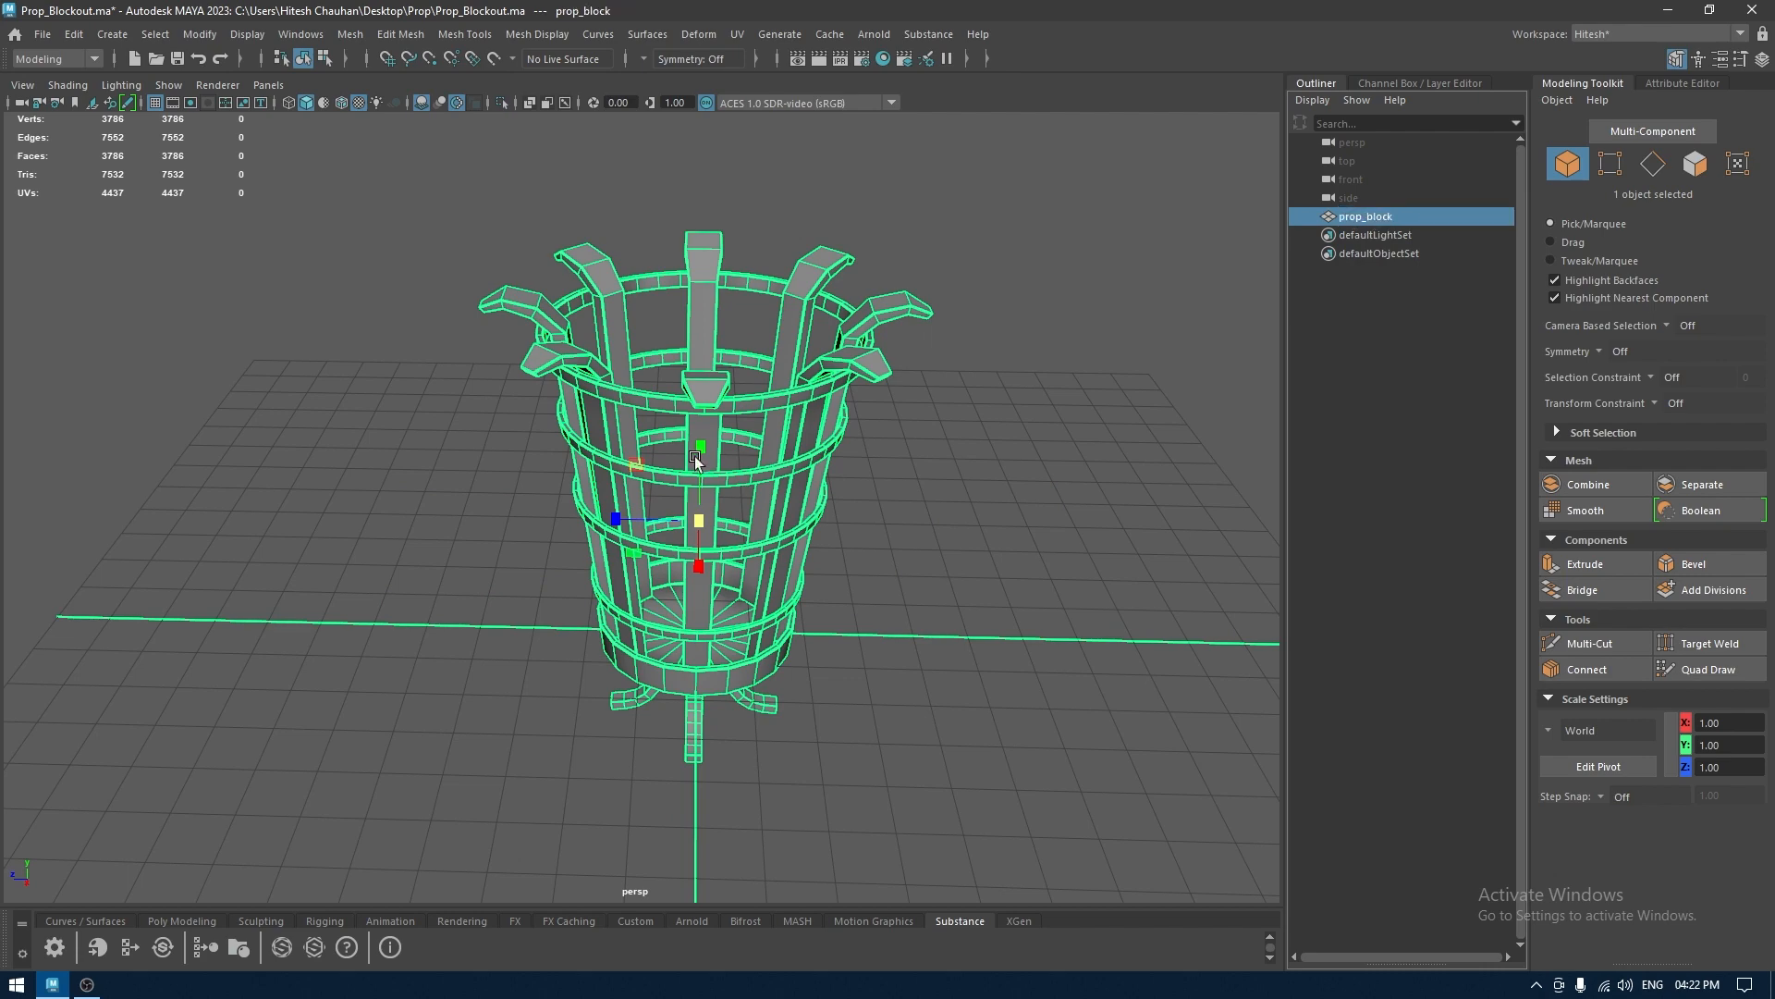
Turn on smooth mesh preview for prop_block and frame the selected mesh in the view
{"action": "scroll", "coordinate": [731, 520], "scroll_direction": "up", "scroll_amount": 2}
{"action": "key", "text": "3"}
{"action": "left_click", "coordinate": [991, 502]}
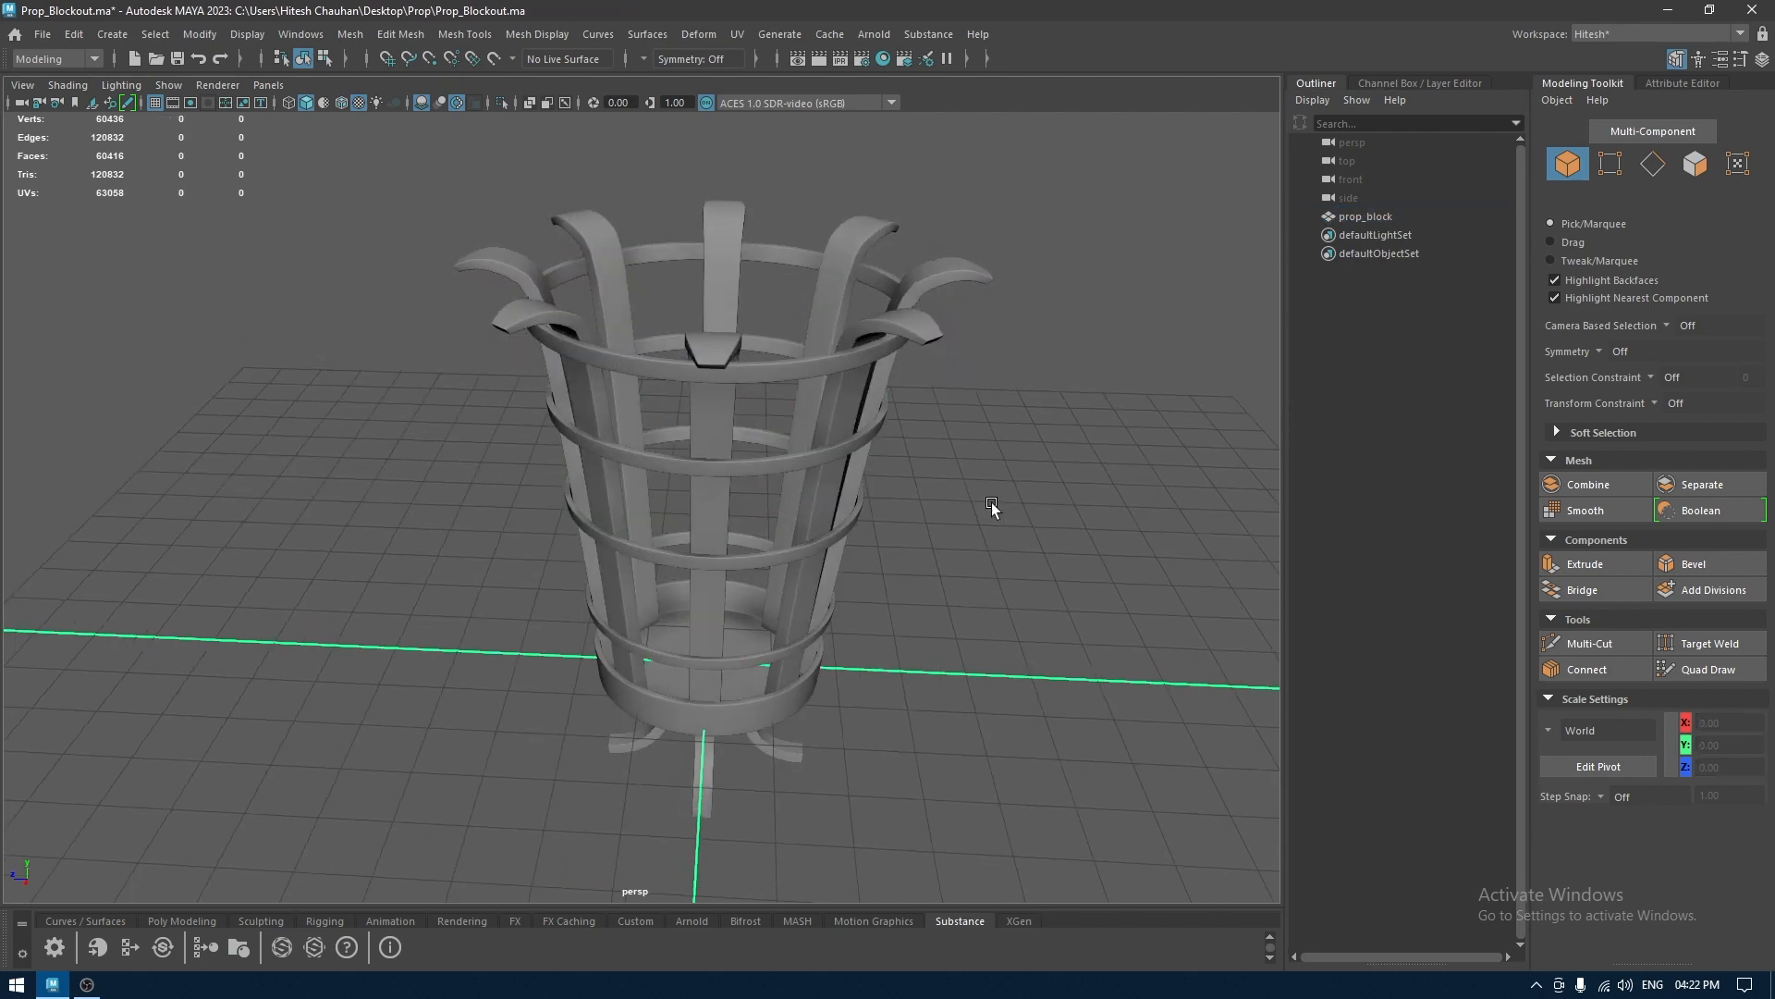
{"action": "left_click_drag", "start_coordinate": [991, 502], "coordinate": [719, 352], "text": "alt"}
{"action": "left_click_drag", "start_coordinate": [915, 255], "coordinate": [554, 537]}
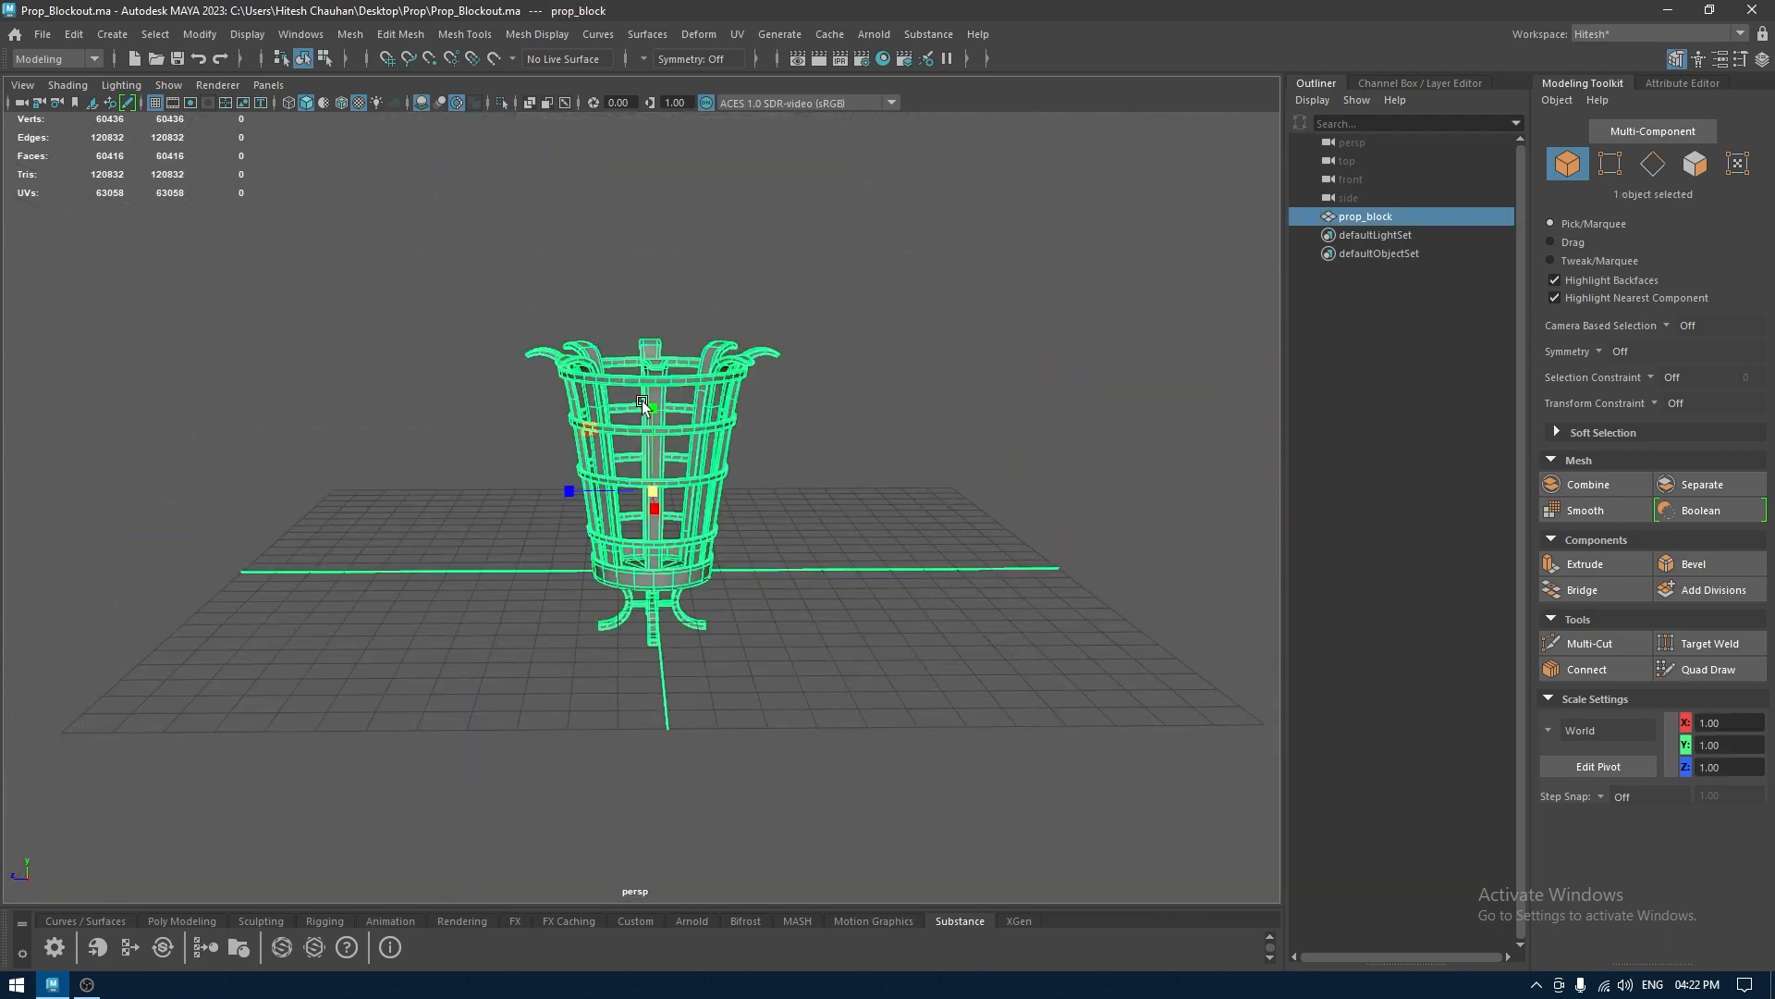
{"action": "key", "text": "f"}
{"action": "scroll", "coordinate": [870, 462], "scroll_direction": "up", "scroll_amount": 3}
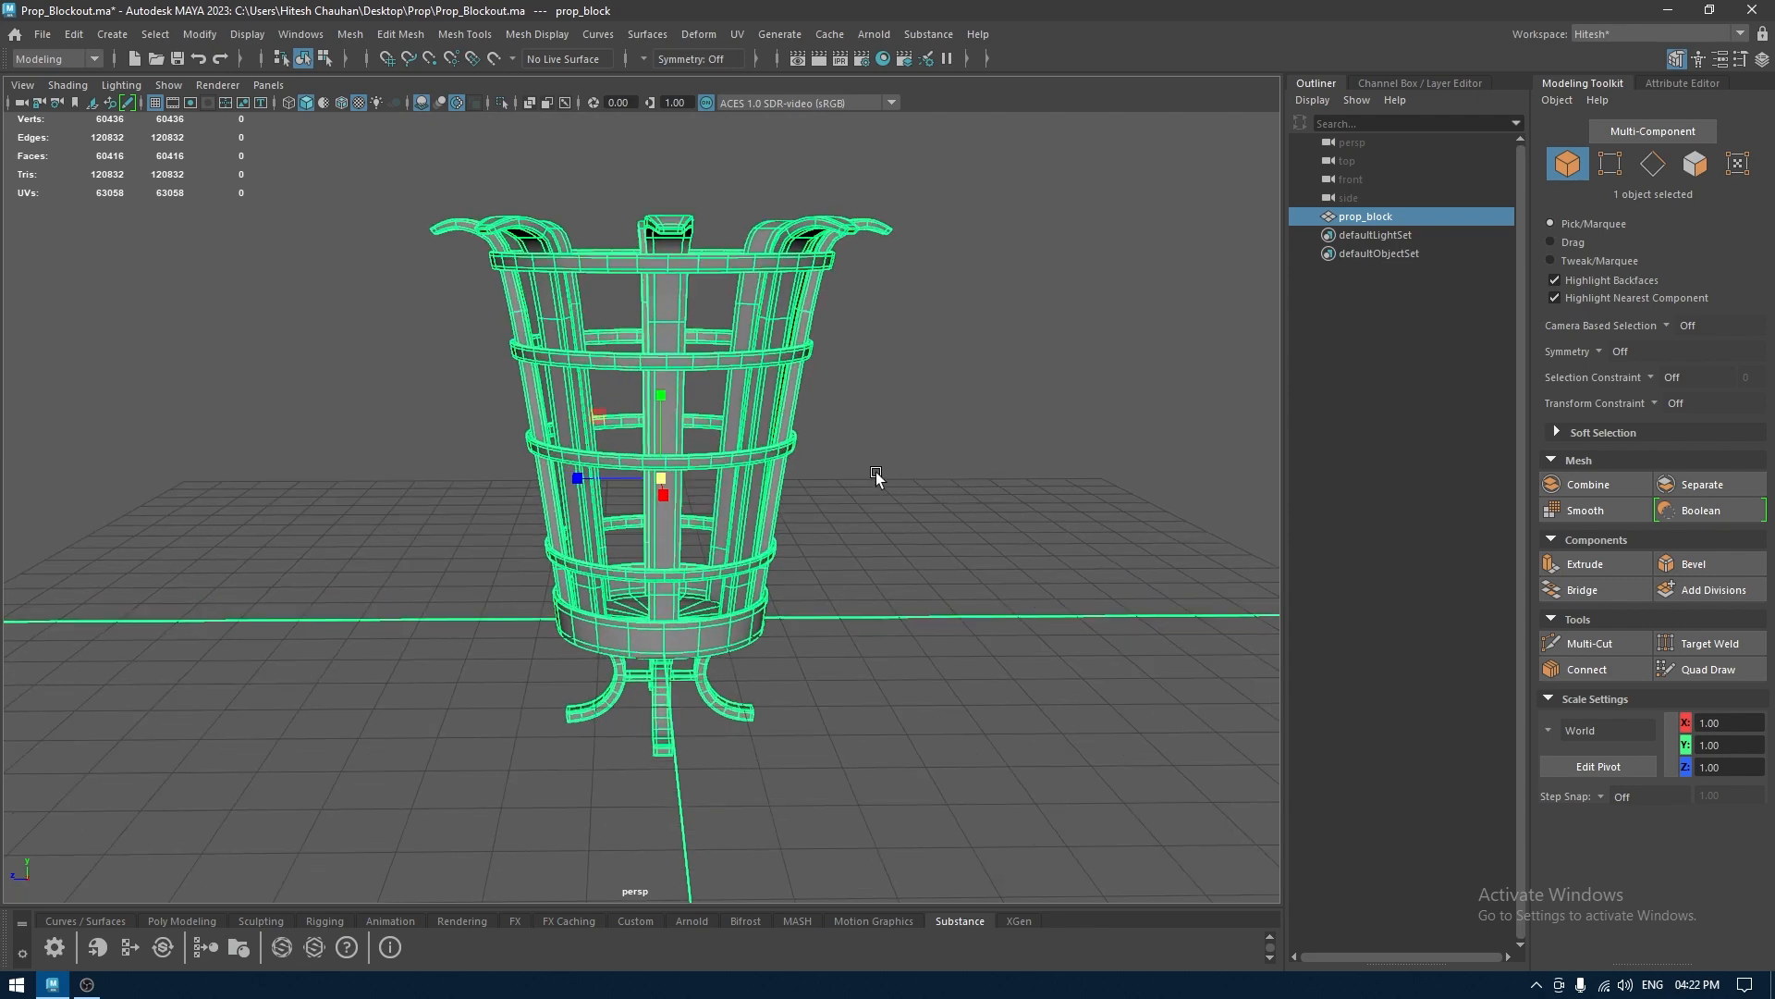
Export the selected prop_block mesh as an FBX file named PropFBX into the Prop folder on the desktop
{"action": "left_click", "coordinate": [43, 34]}
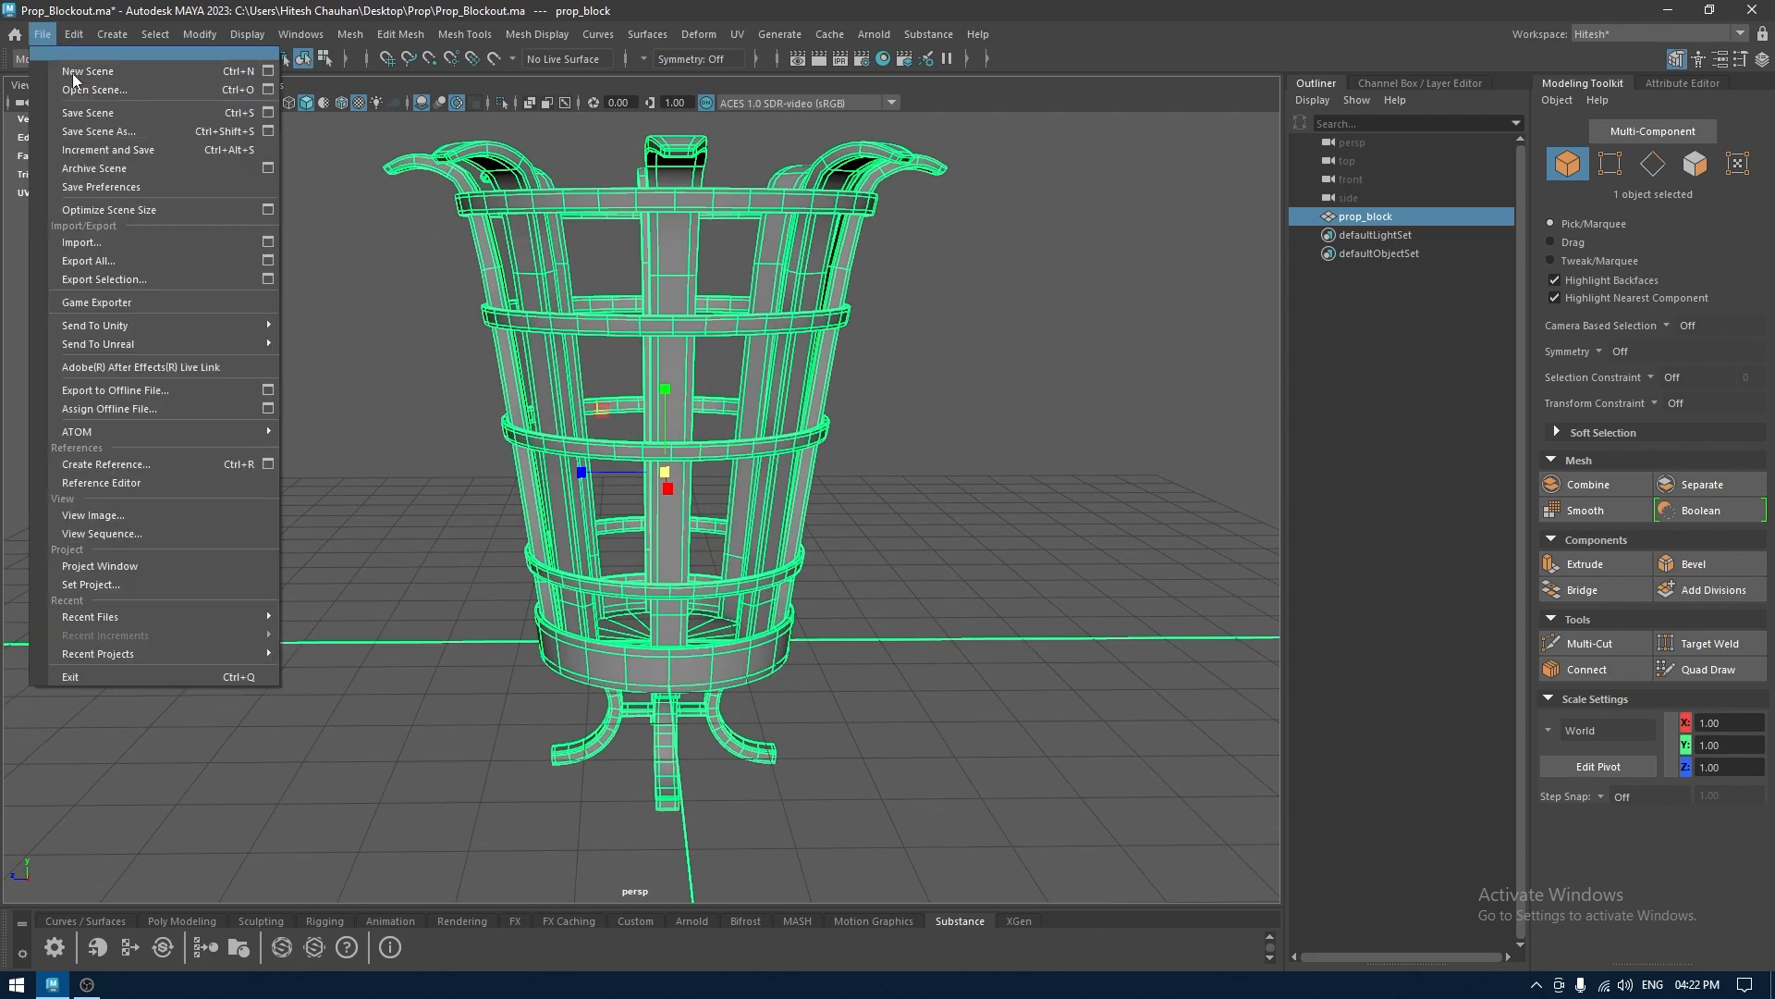
{"action": "left_click", "coordinate": [137, 269]}
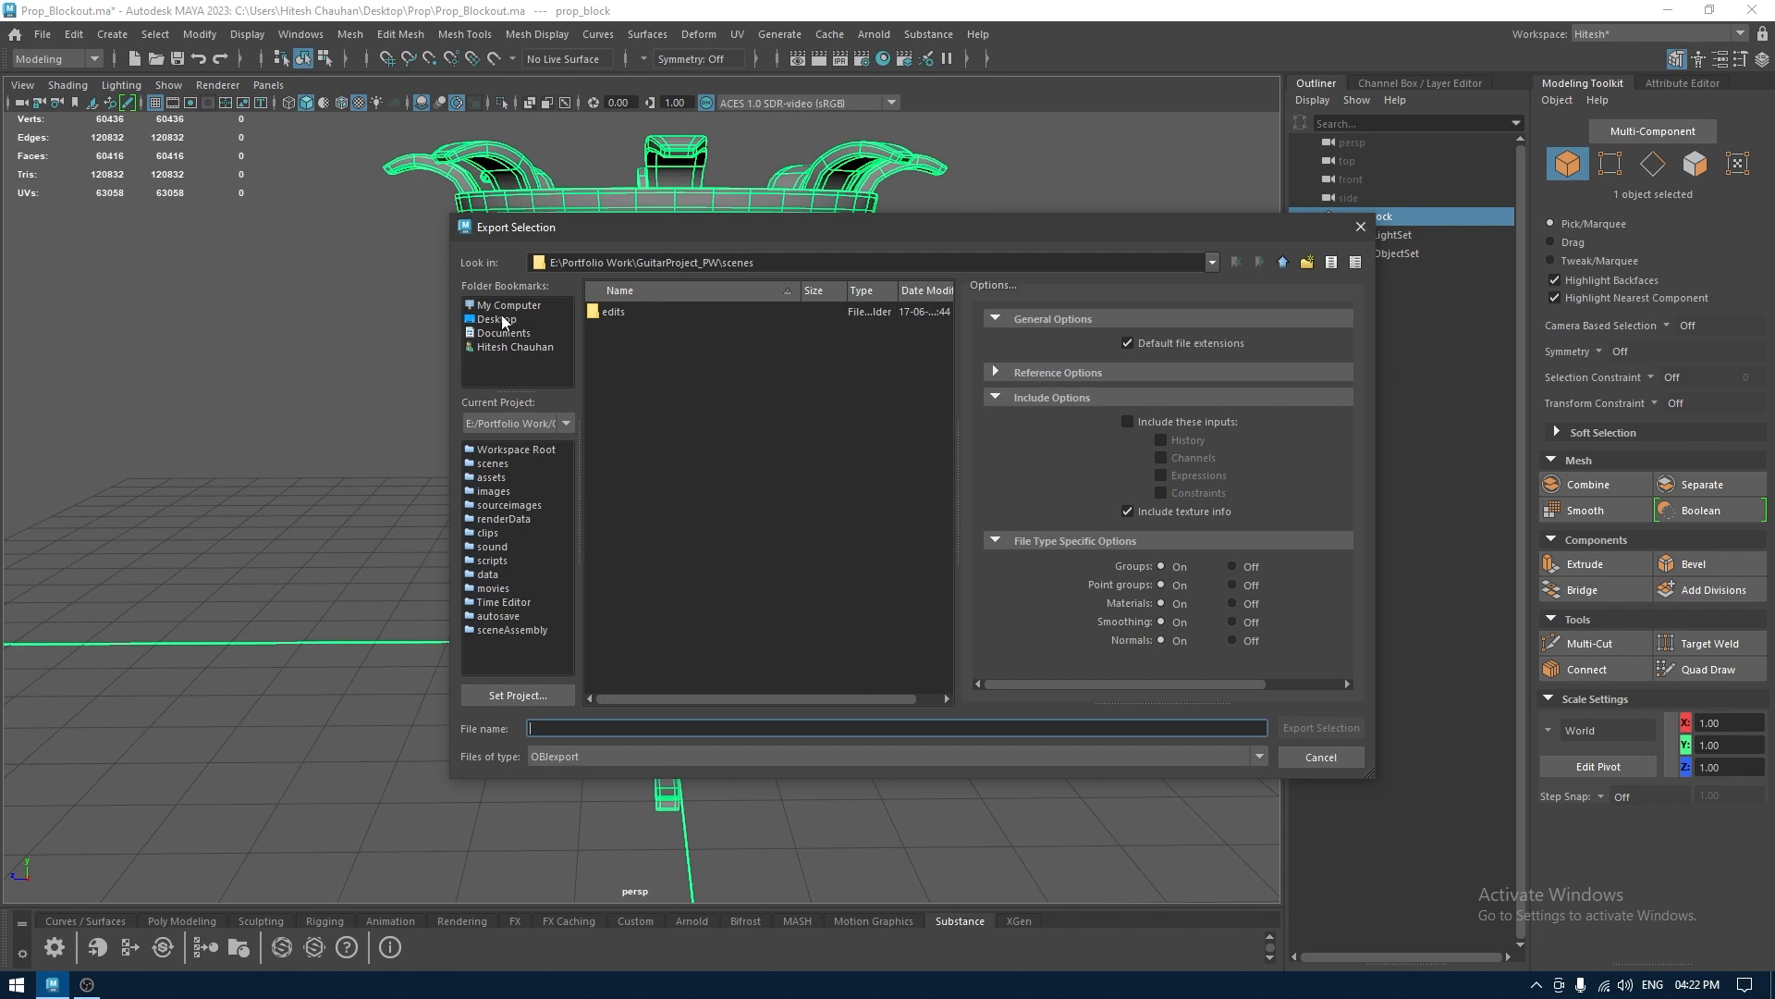
{"action": "left_click", "coordinate": [499, 319]}
{"action": "double_click", "coordinate": [614, 329]}
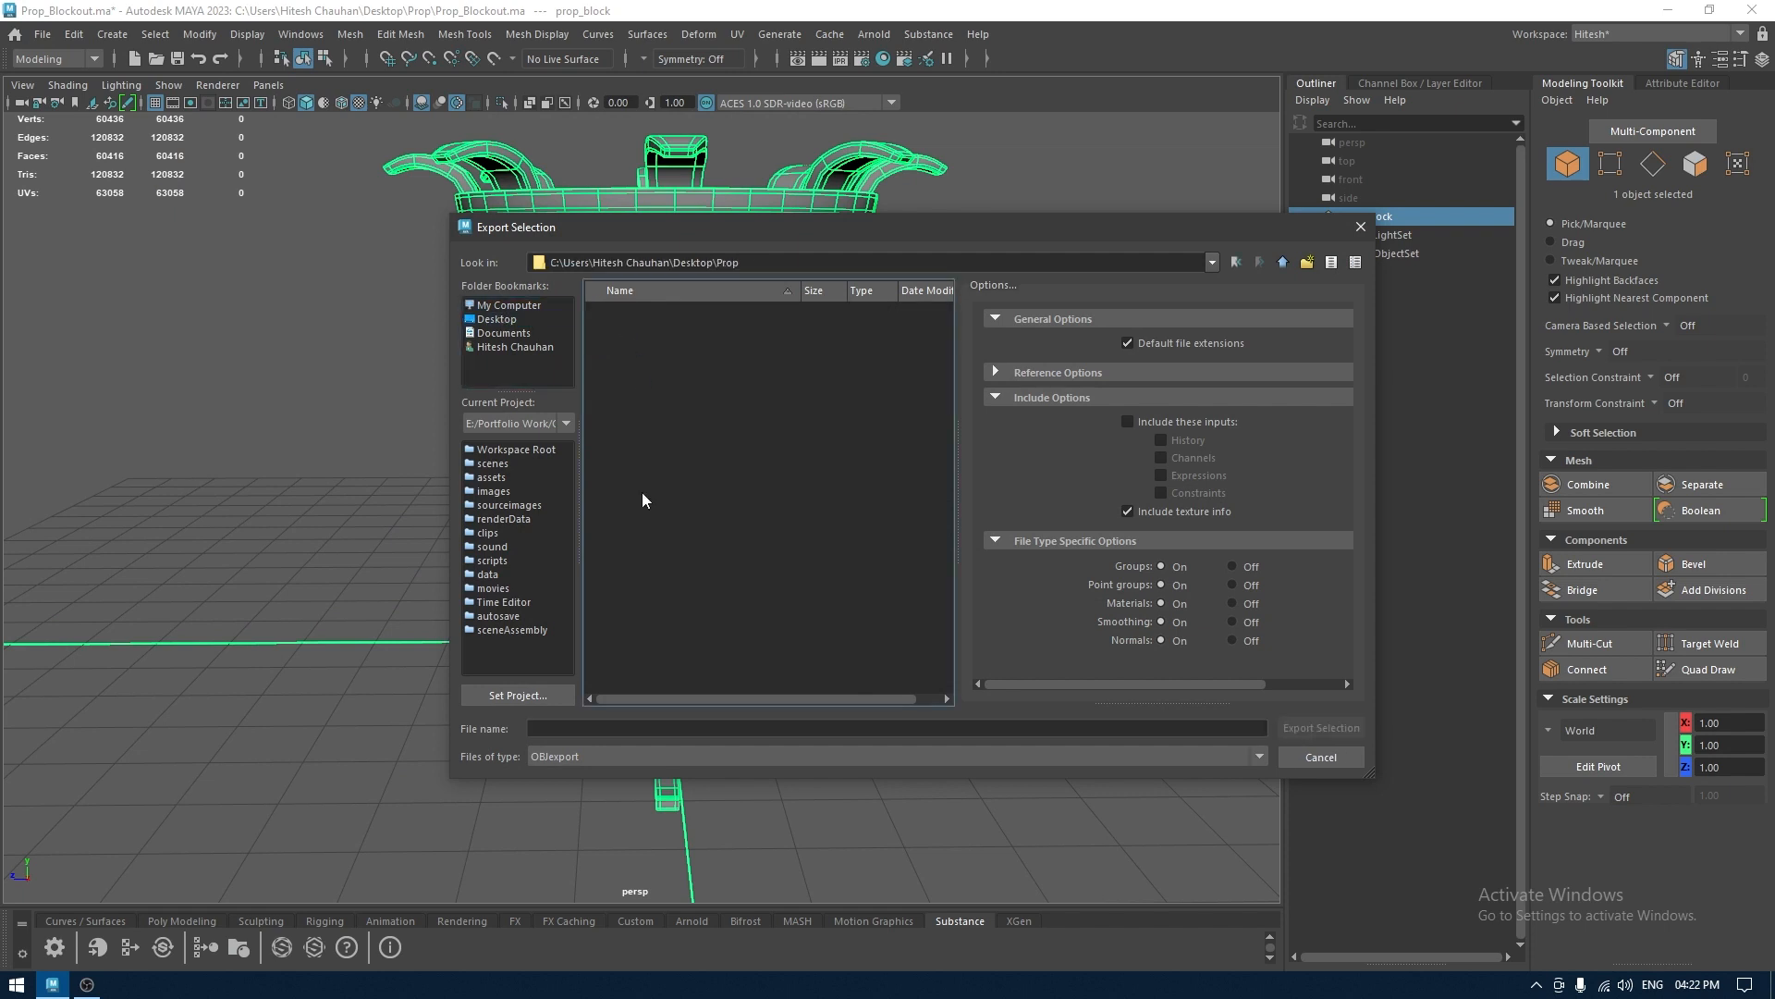
{"action": "left_click", "coordinate": [625, 729]}
{"action": "type", "text": "PropFBX"}
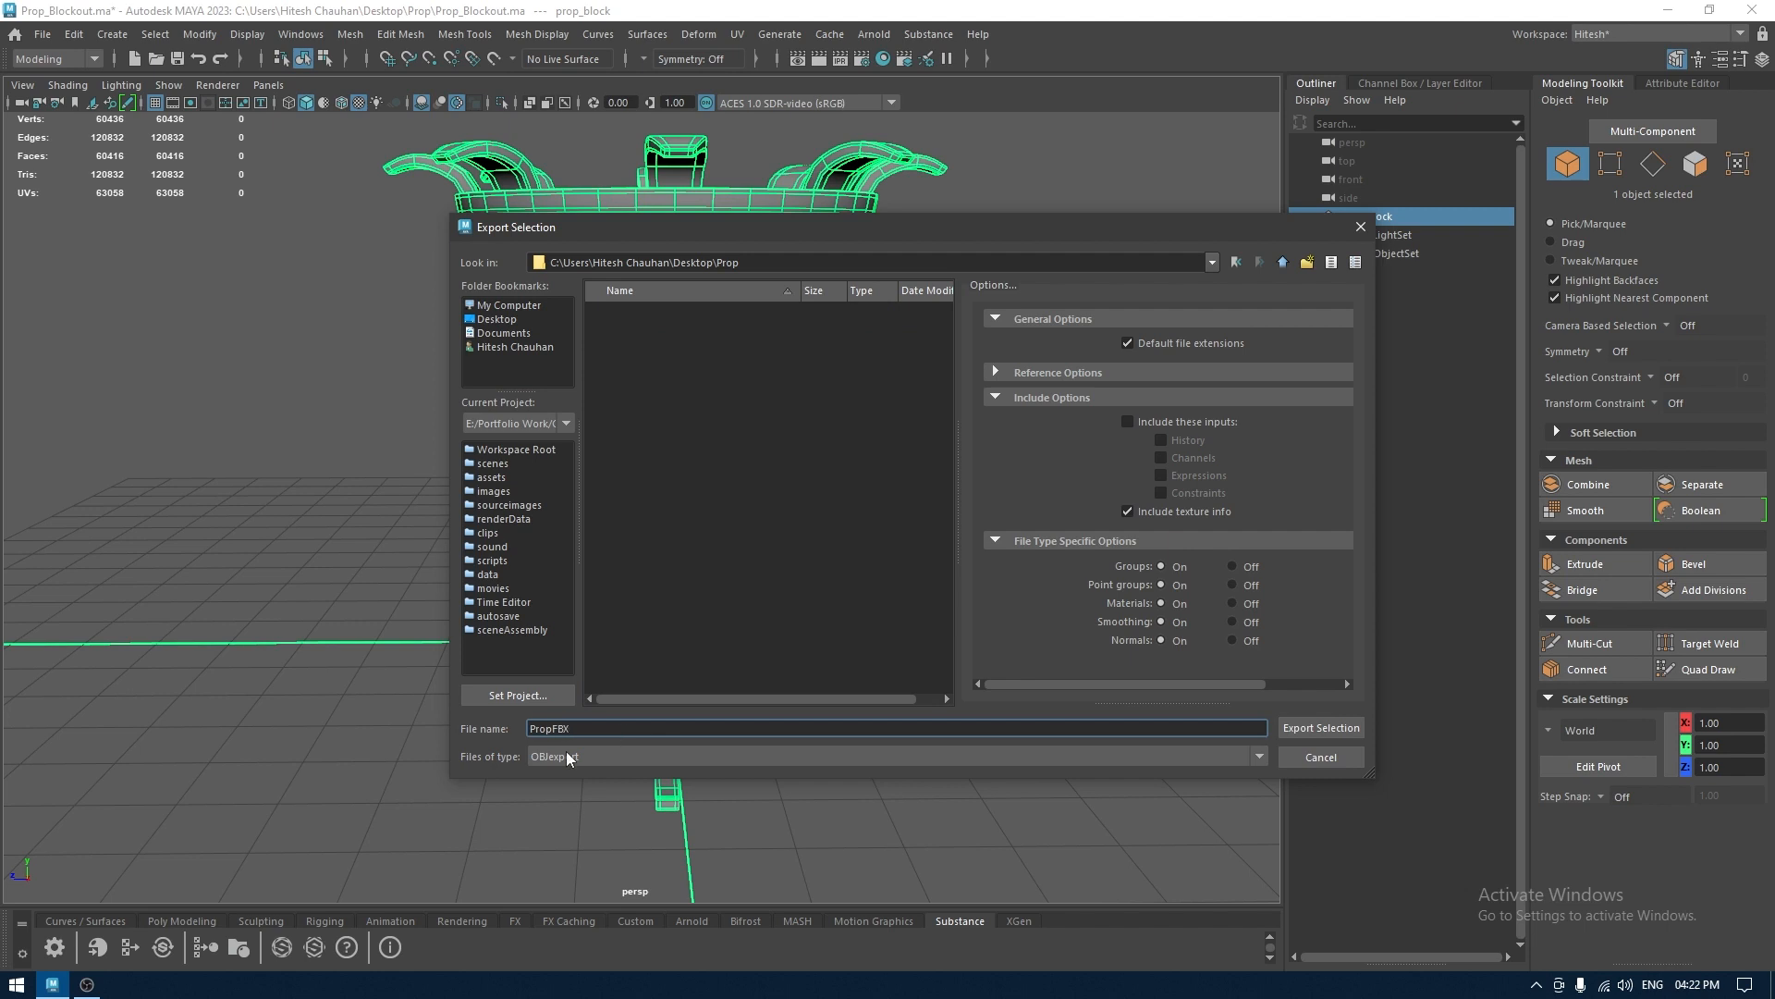
{"action": "left_click", "coordinate": [566, 754]}
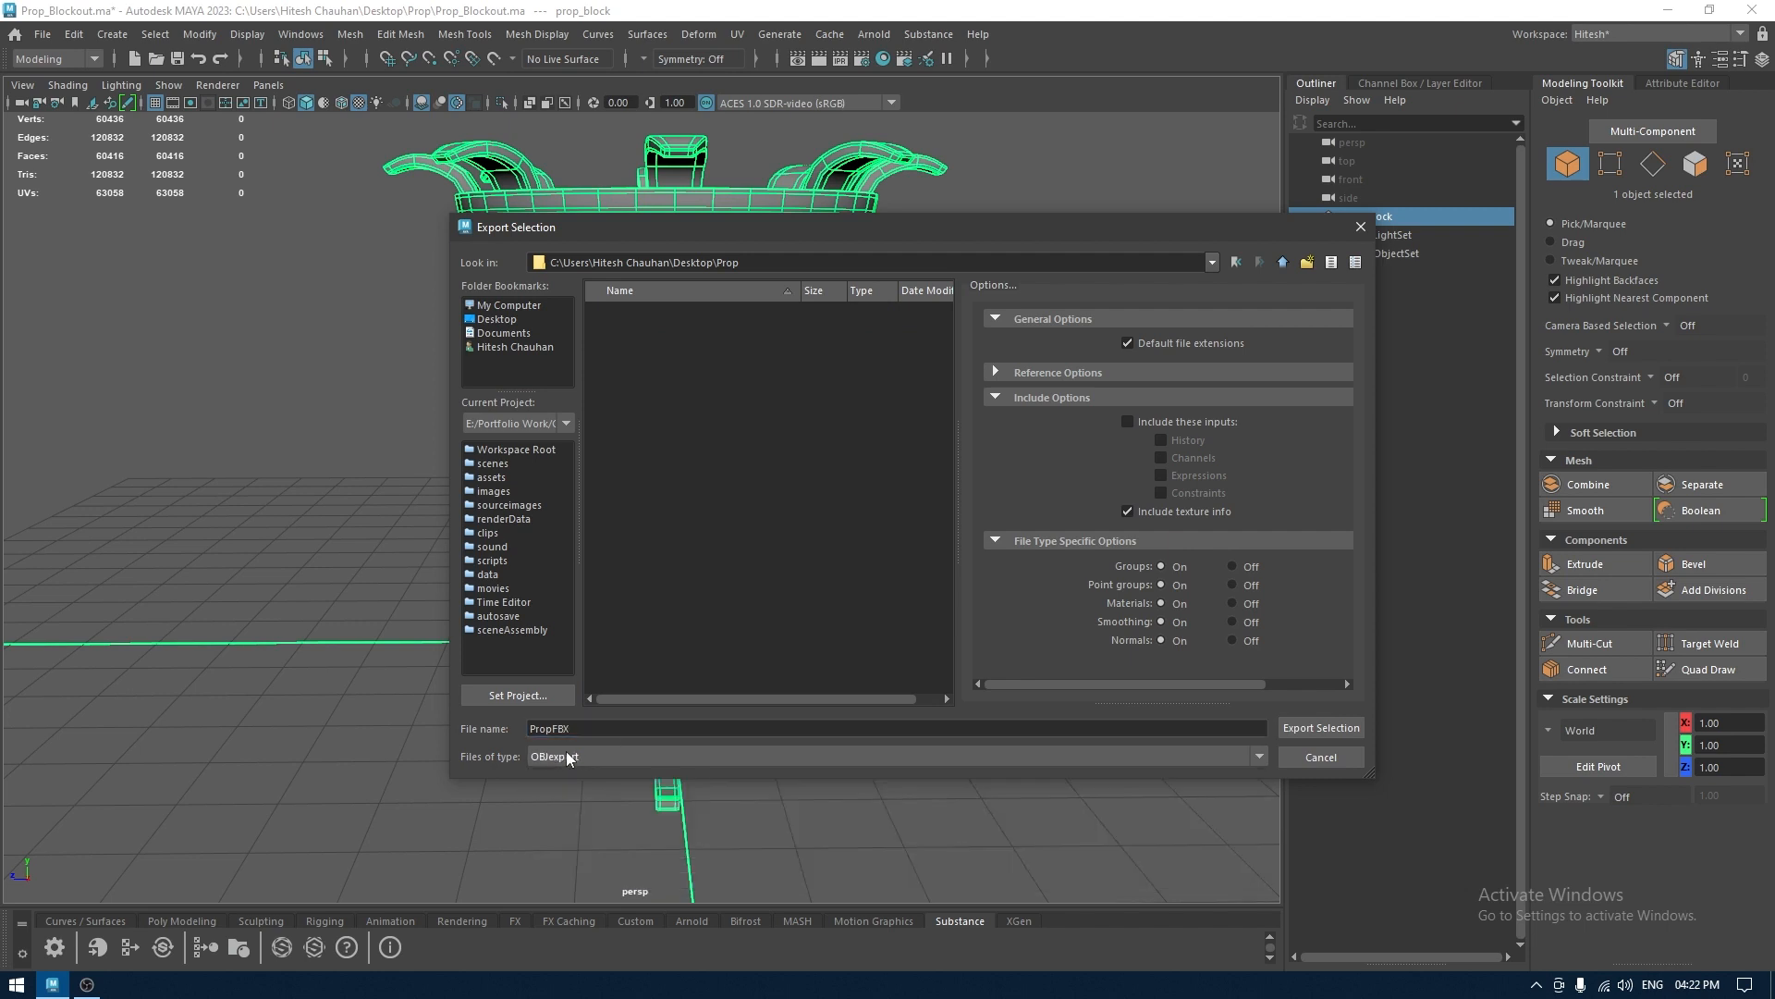
{"action": "scroll", "coordinate": [565, 755], "scroll_direction": "up", "scroll_amount": 1}
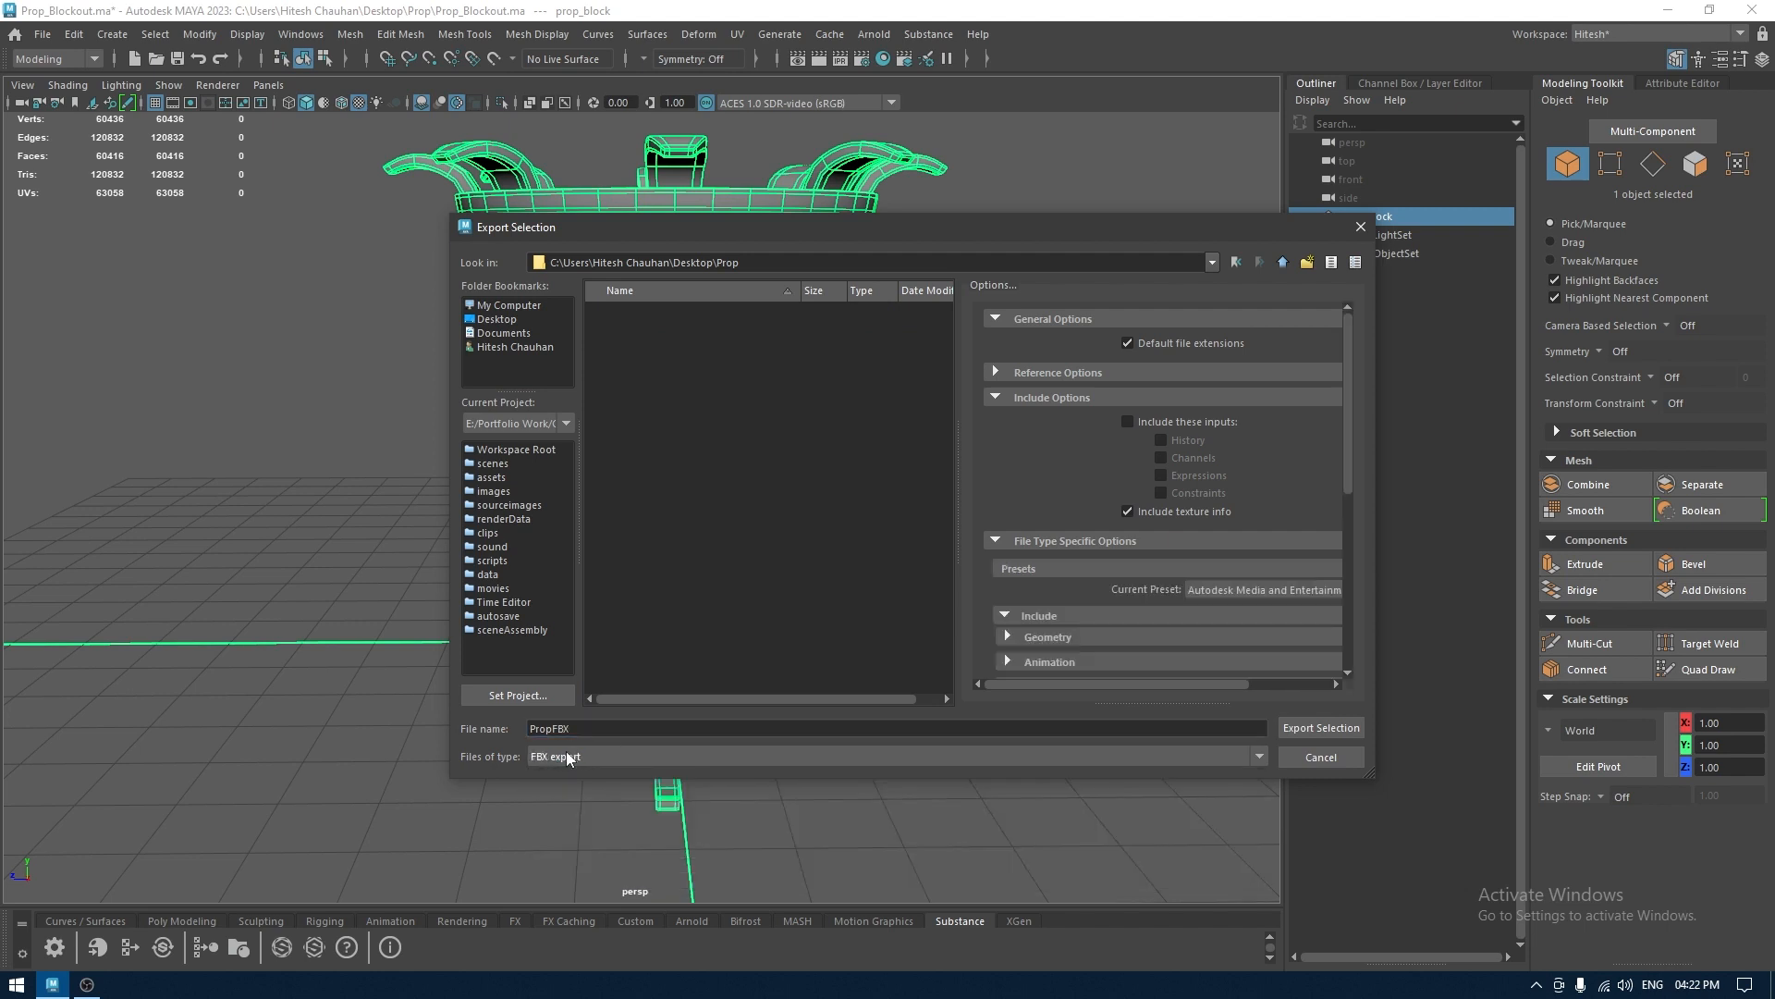
{"action": "left_click", "coordinate": [1312, 736]}
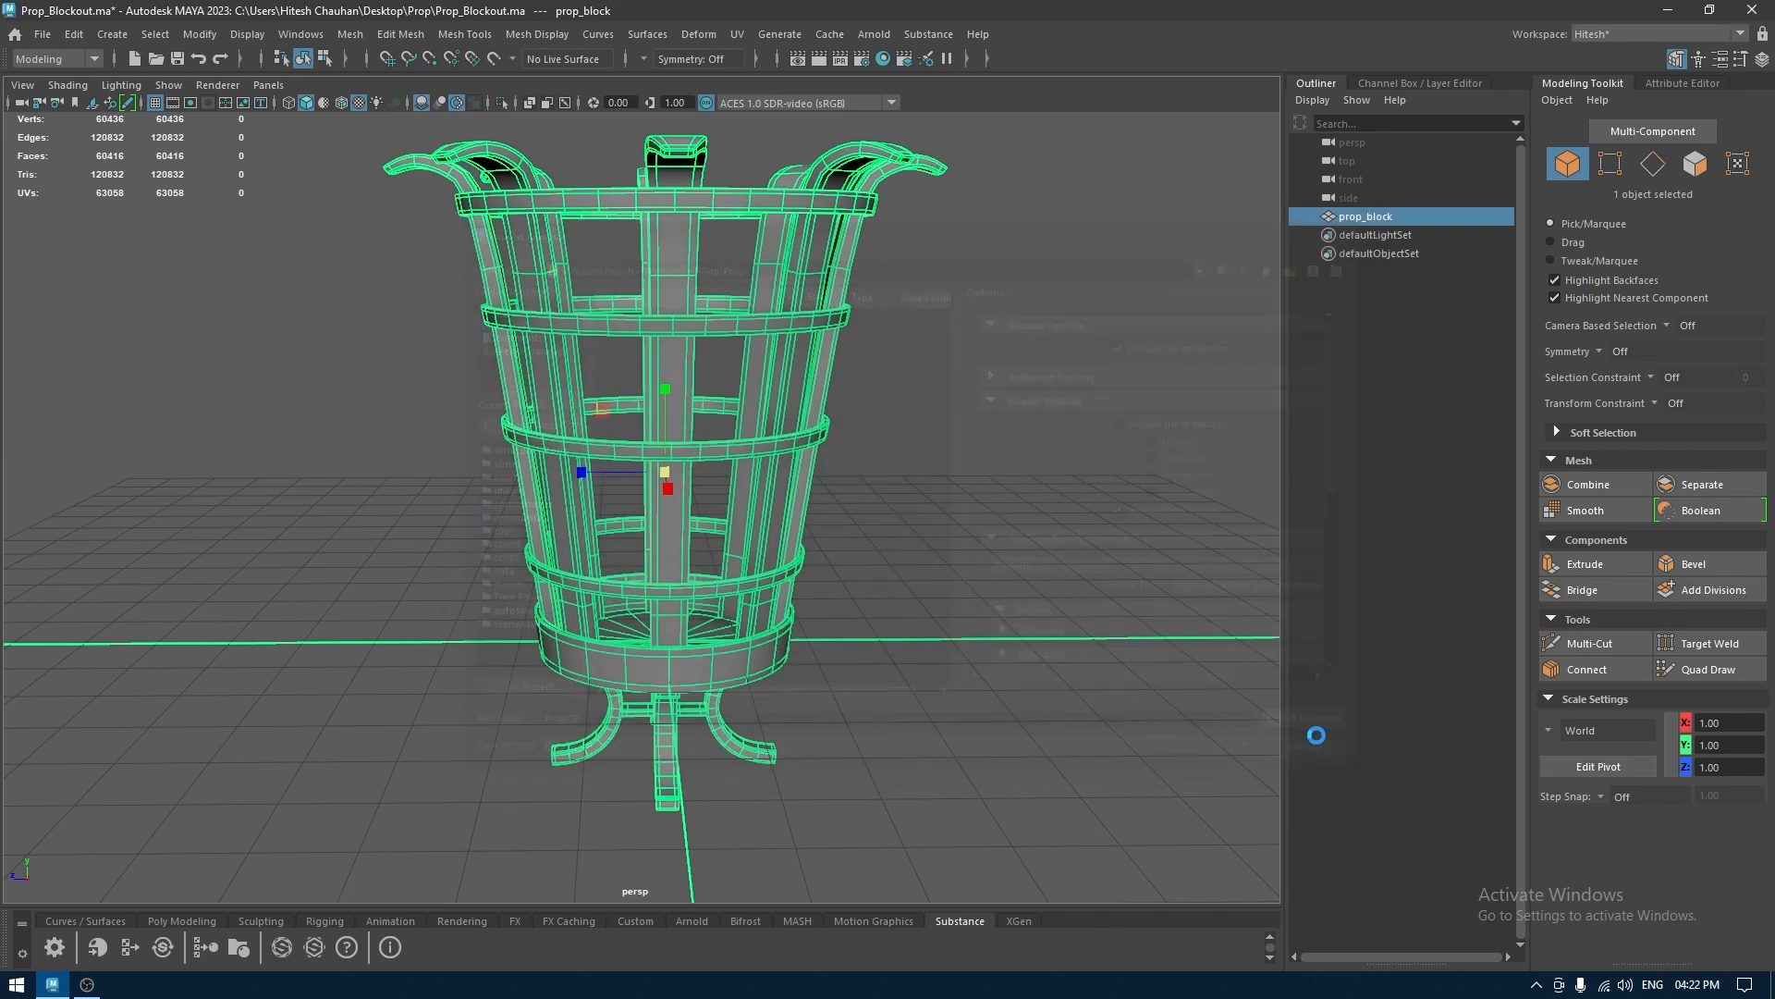
Hide the viewport grid and look over the finished, smoothed prop from several angles
{"action": "left_click", "coordinate": [981, 644]}
{"action": "left_click_drag", "start_coordinate": [940, 579], "coordinate": [966, 683], "text": "alt"}
{"action": "left_click", "coordinate": [154, 103]}
{"action": "left_click_drag", "start_coordinate": [647, 518], "coordinate": [1040, 434], "text": "alt"}
{"action": "left_click_drag", "start_coordinate": [1051, 294], "coordinate": [624, 705]}
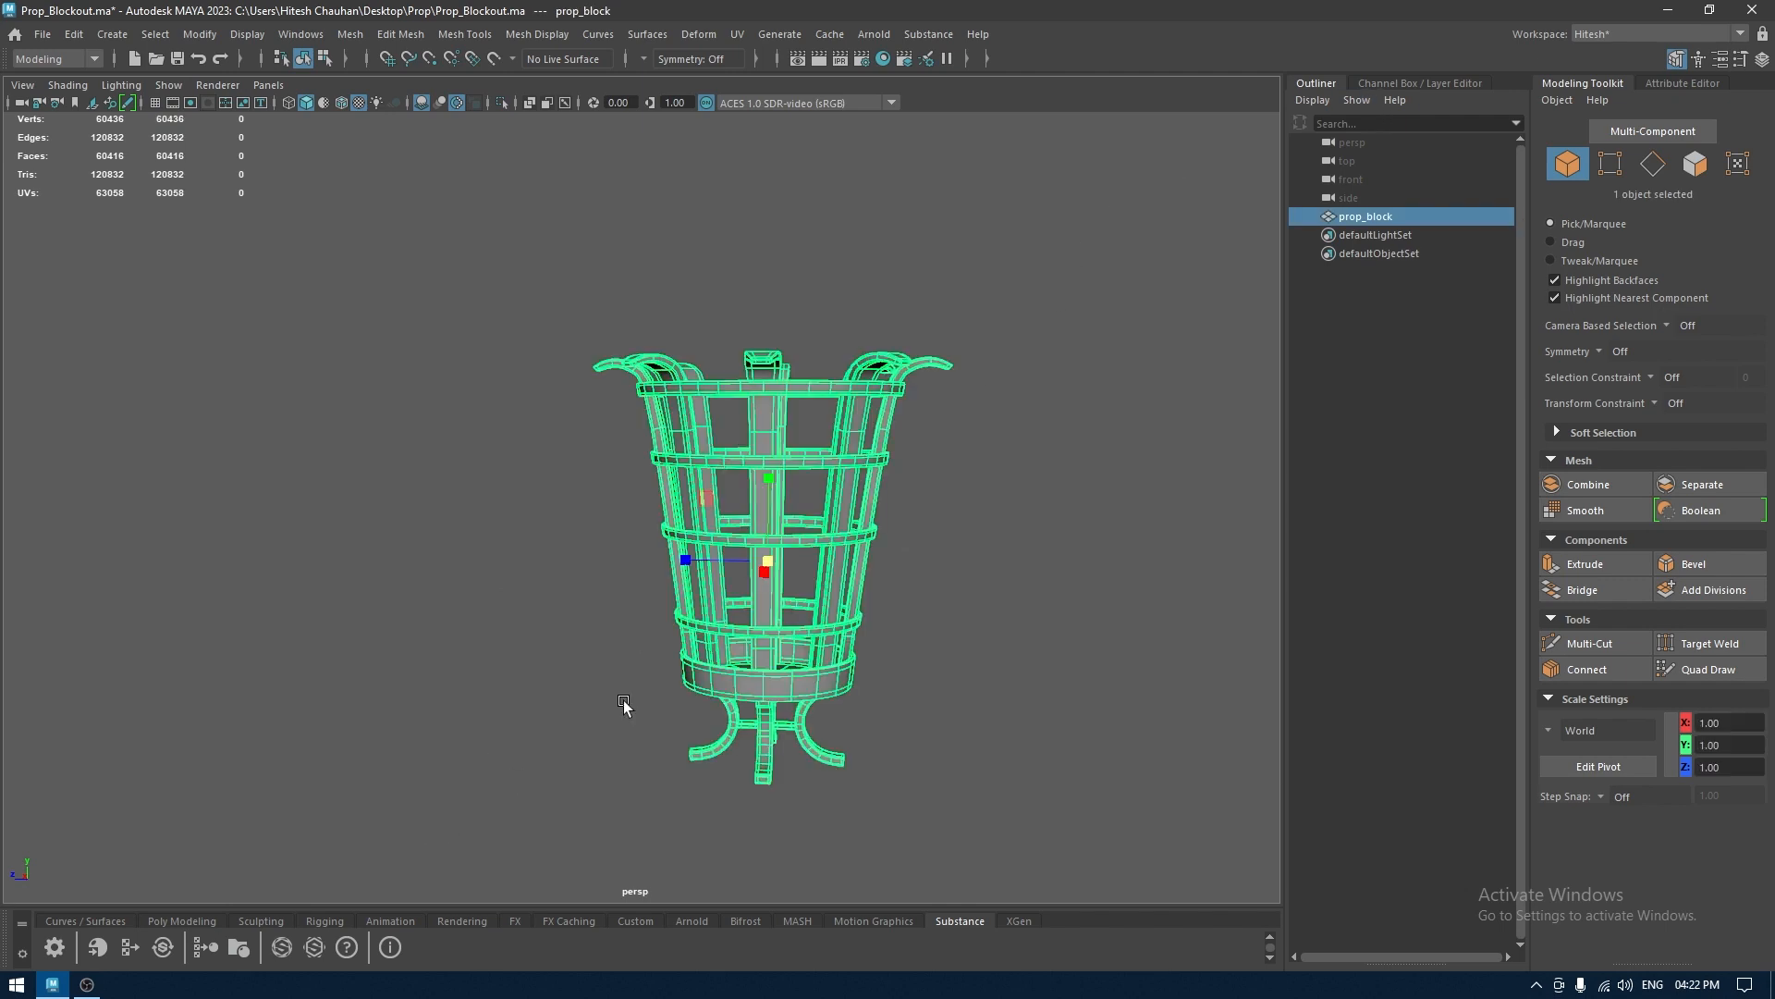
{"action": "left_click", "coordinate": [554, 578]}
{"action": "left_click_drag", "start_coordinate": [555, 578], "coordinate": [693, 575], "text": "alt"}
{"action": "middle_click_drag", "start_coordinate": [693, 575], "coordinate": [523, 534], "text": "alt"}
{"action": "right_click_drag", "start_coordinate": [523, 535], "coordinate": [661, 680], "text": "alt"}
{"action": "left_click_drag", "start_coordinate": [661, 679], "coordinate": [769, 771], "text": "alt"}
{"action": "right_click_drag", "start_coordinate": [769, 773], "coordinate": [767, 672], "text": "alt"}
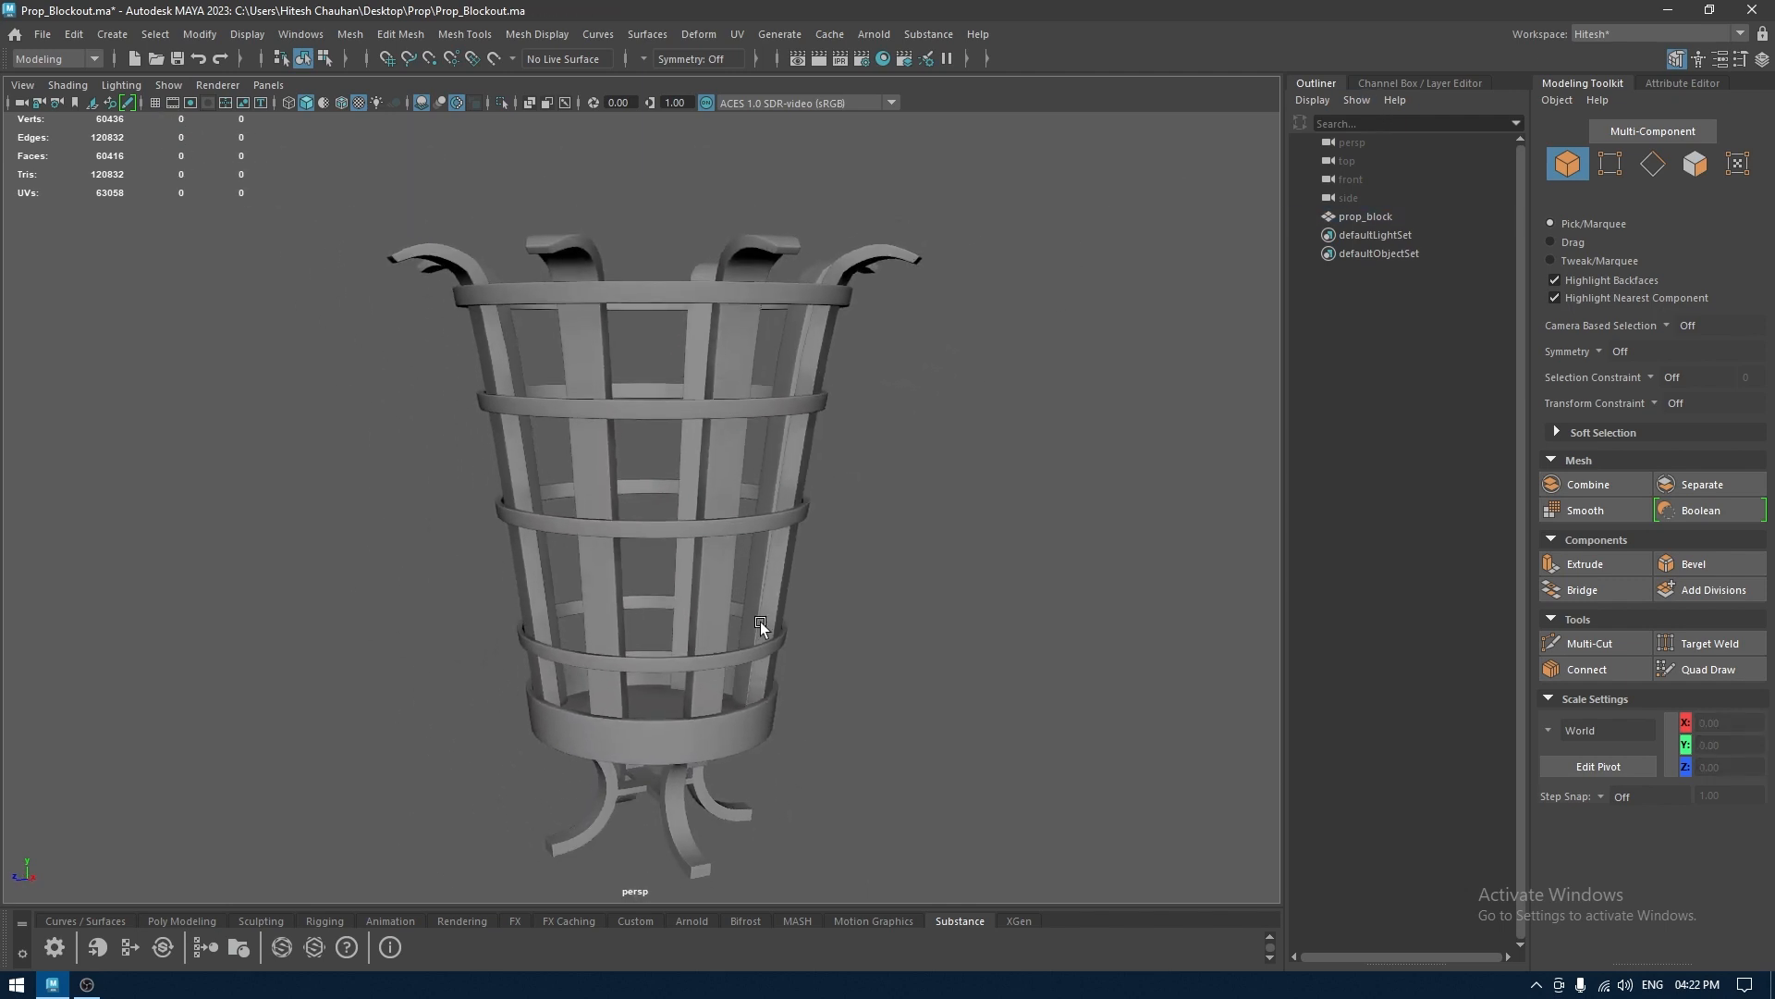